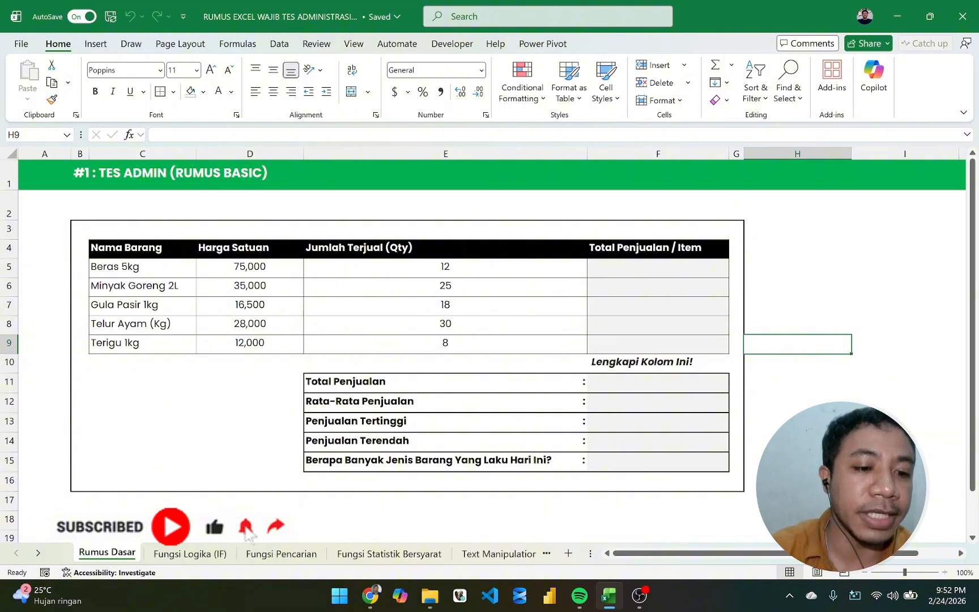
Look through the exercise on every worksheet from Fungsi Logika (IF) to Pivot Table, and return to Rumus Dasar.
left_click(209, 554)
scroll(299, 400, "up", 1)
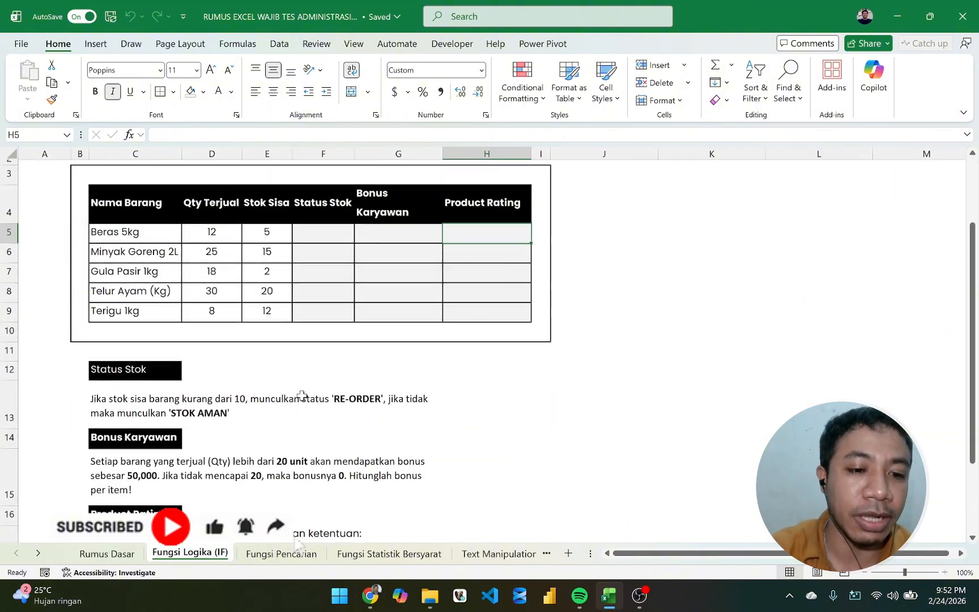
left_click(306, 558)
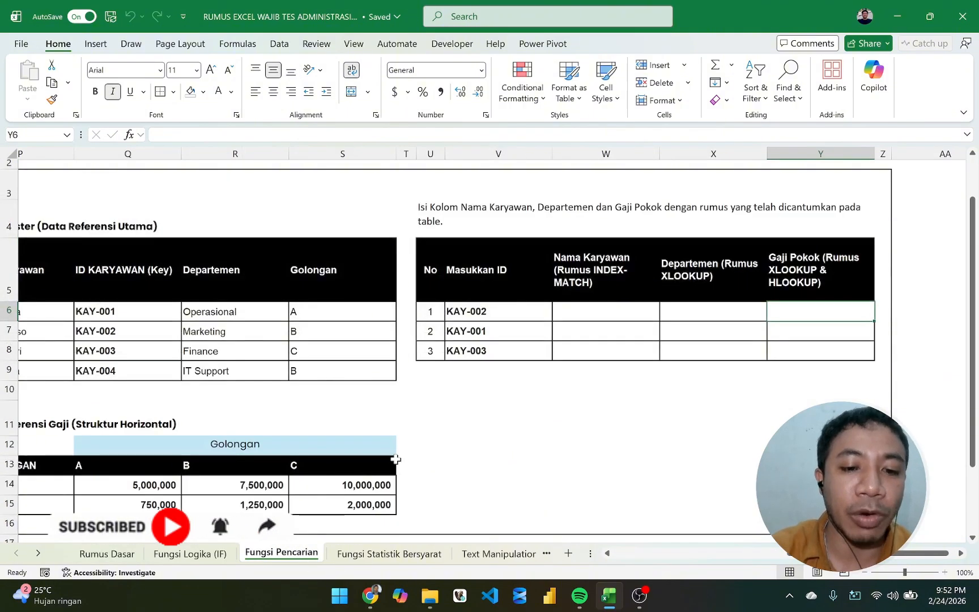
scroll(363, 397, "left", 2)
left_click(389, 555)
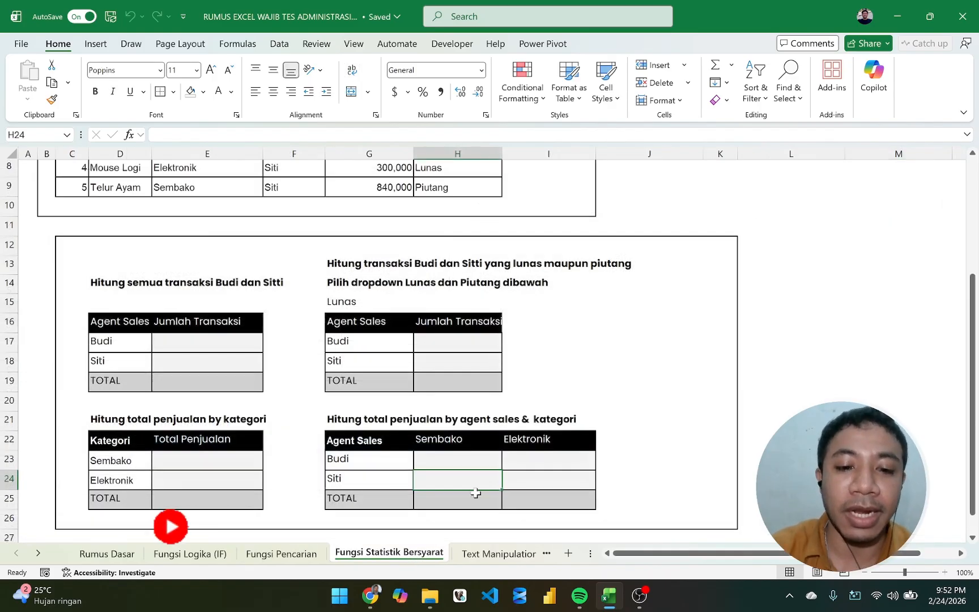
scroll(488, 532, "down", 1)
scroll(490, 533, "up", 2)
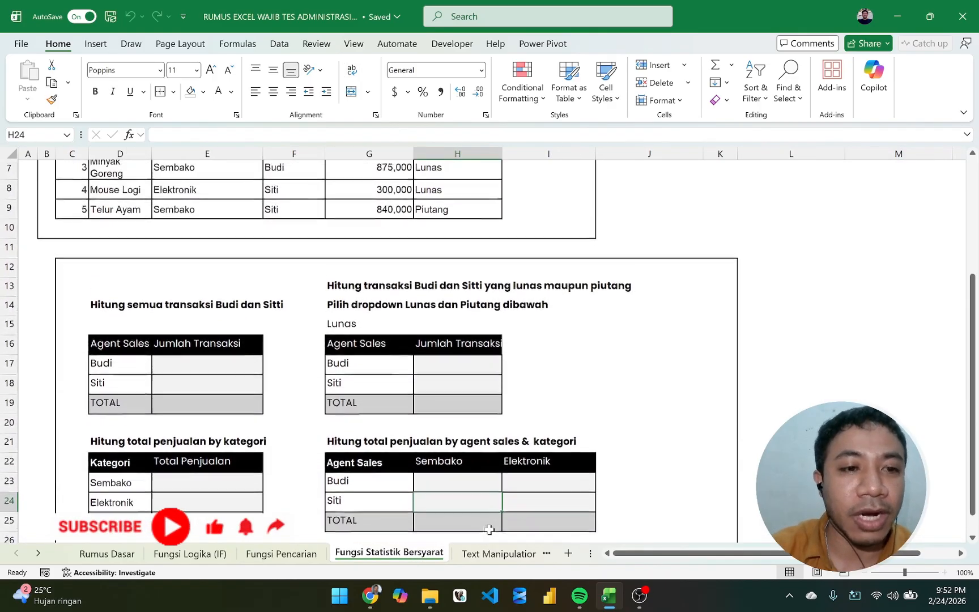
left_click(498, 554)
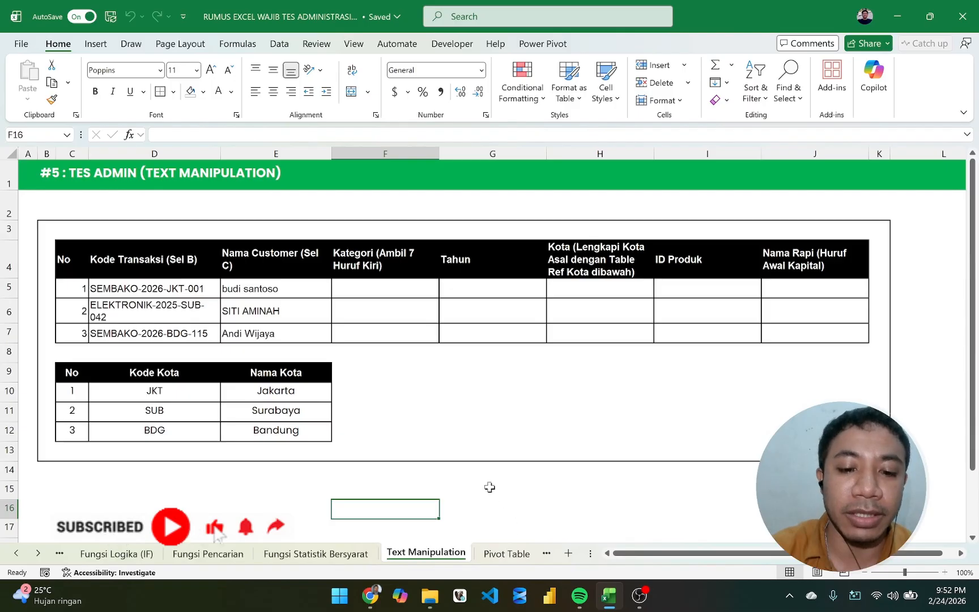
left_click(502, 553)
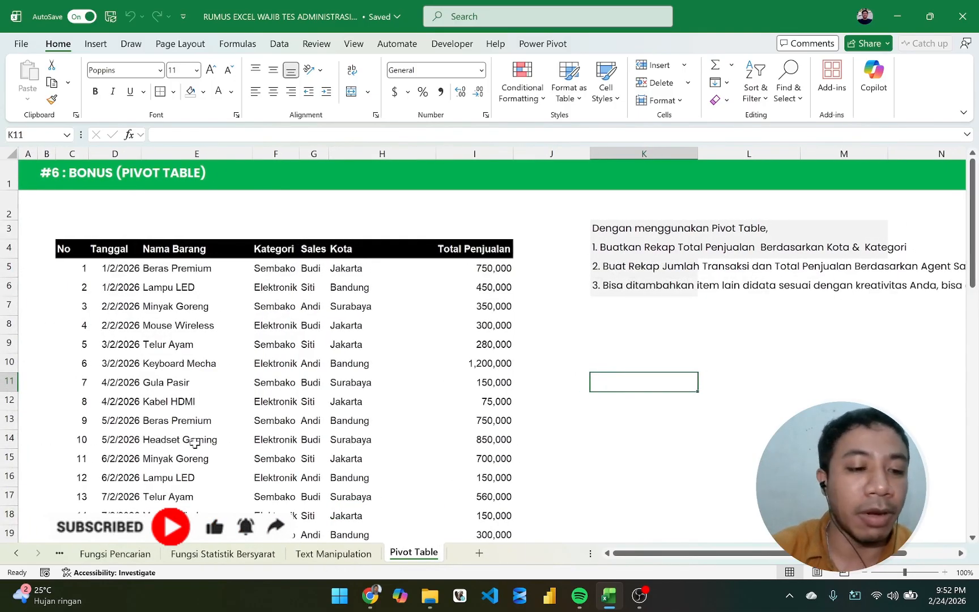
left_click(16, 553)
left_click(17, 553)
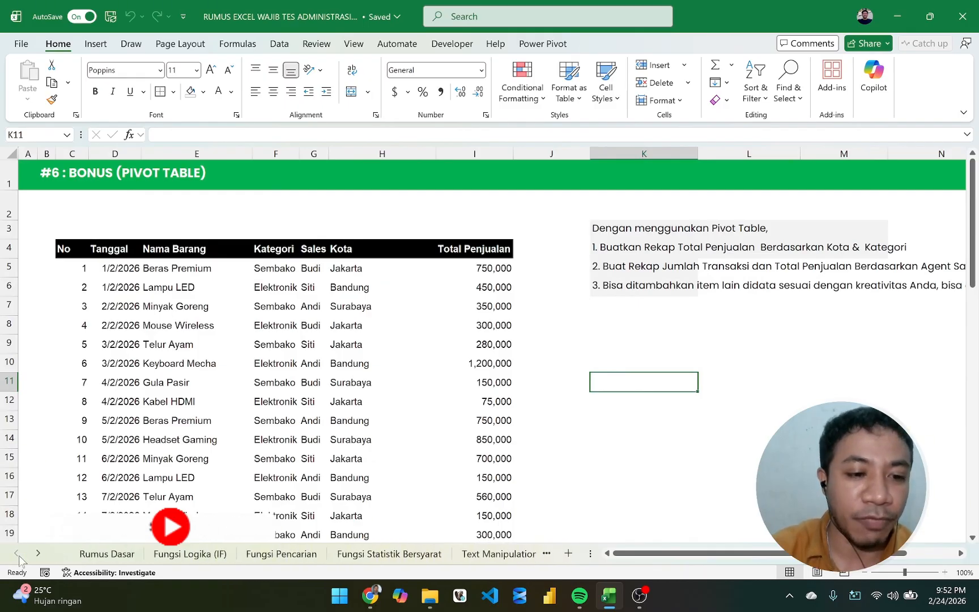
left_click(89, 558)
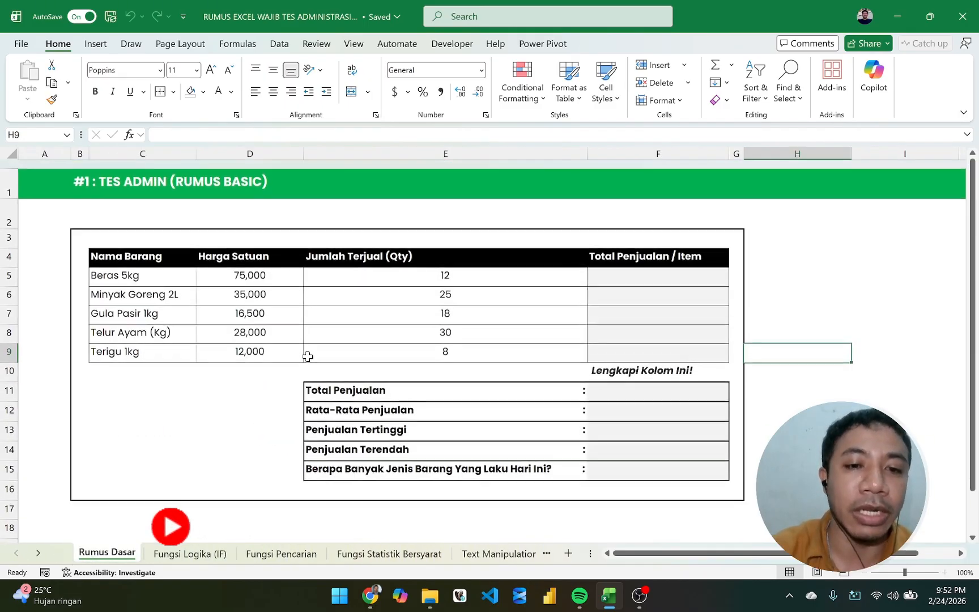
Examine the sales table's columns on Rumus Dasar, from Nama Barang to the empty Total Penjualan / Item cells.
left_click(395, 314)
left_click_drag(454, 260, 434, 348)
left_click(614, 286)
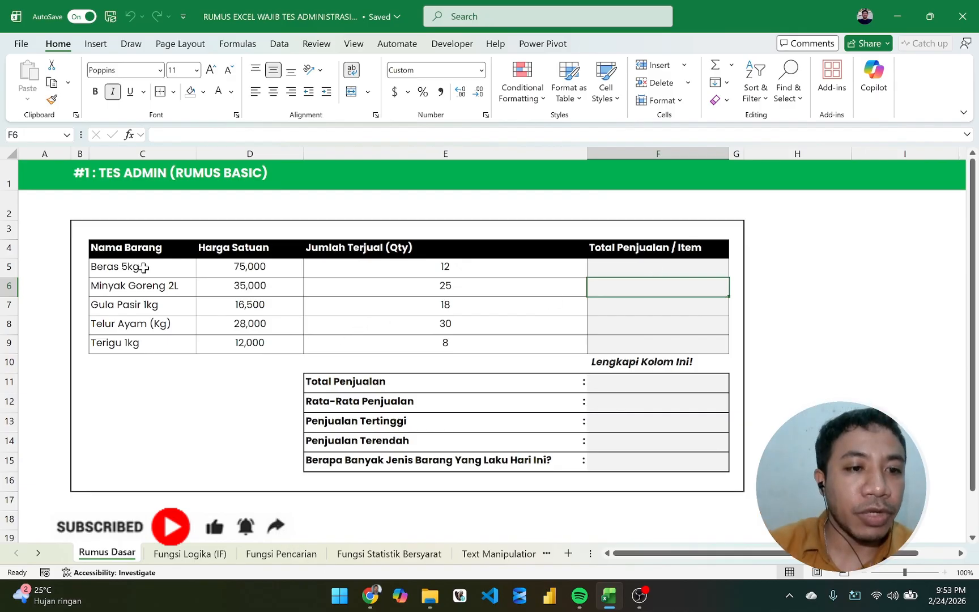
left_click(113, 243)
left_click(260, 251)
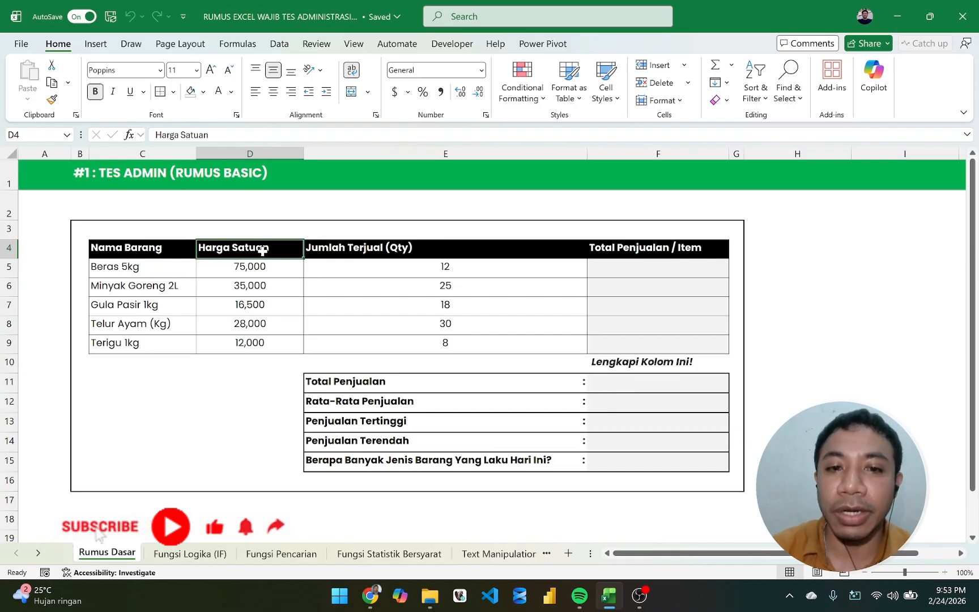
key("Right")
key("Right")
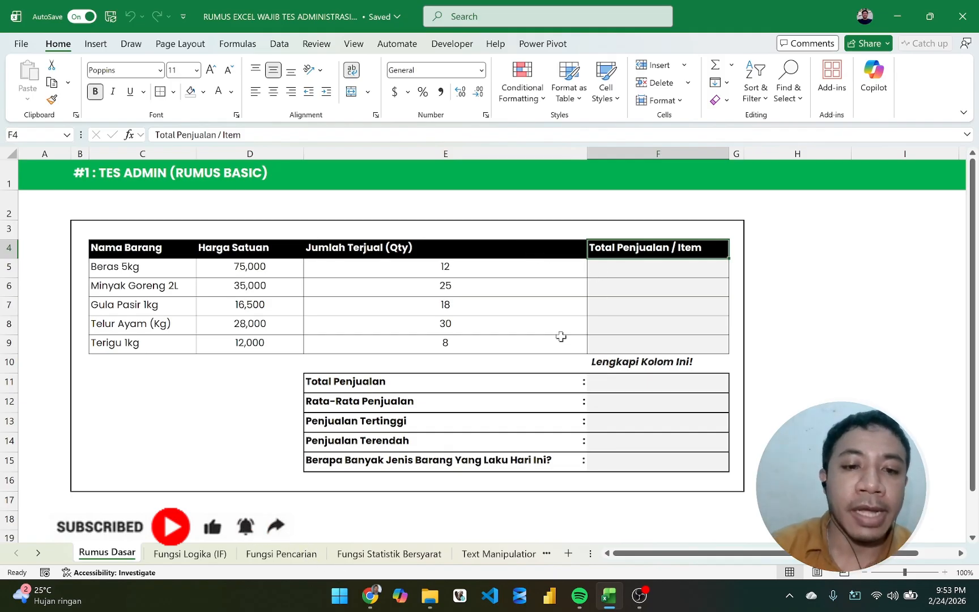
scroll(560, 341, "down", 1)
scroll(558, 345, "up", 1)
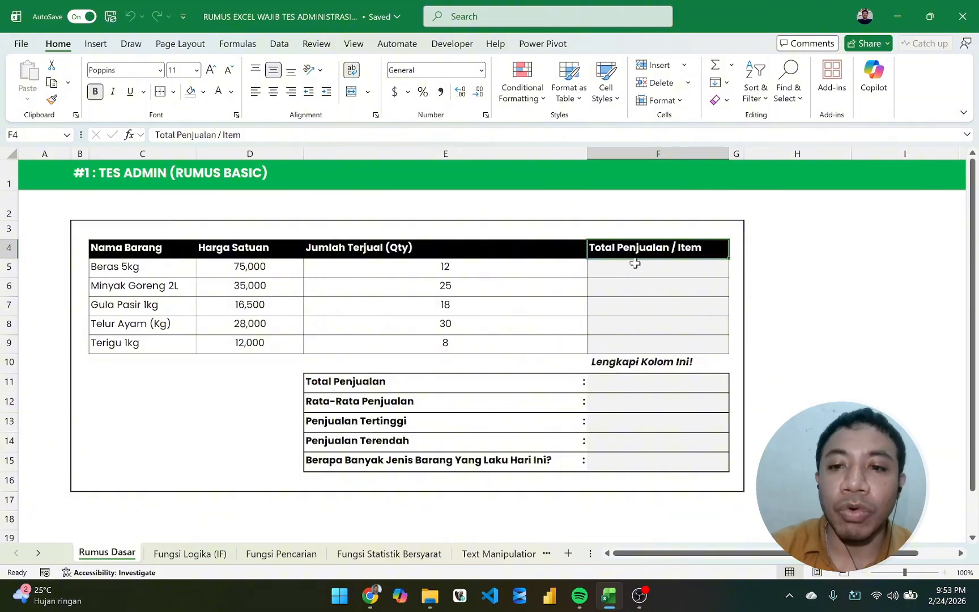
left_click_drag(635, 263, 638, 344)
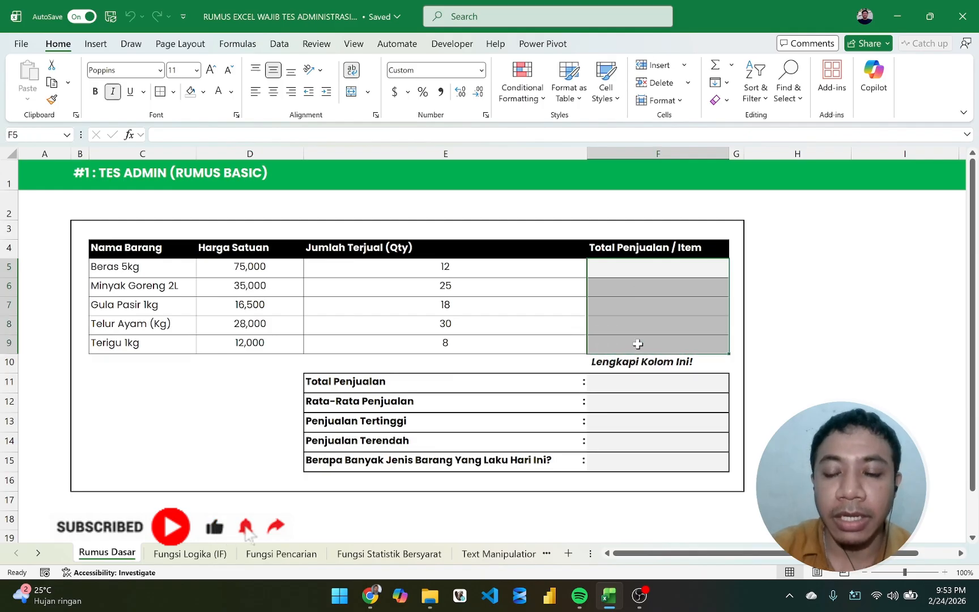
left_click_drag(653, 275, 645, 346)
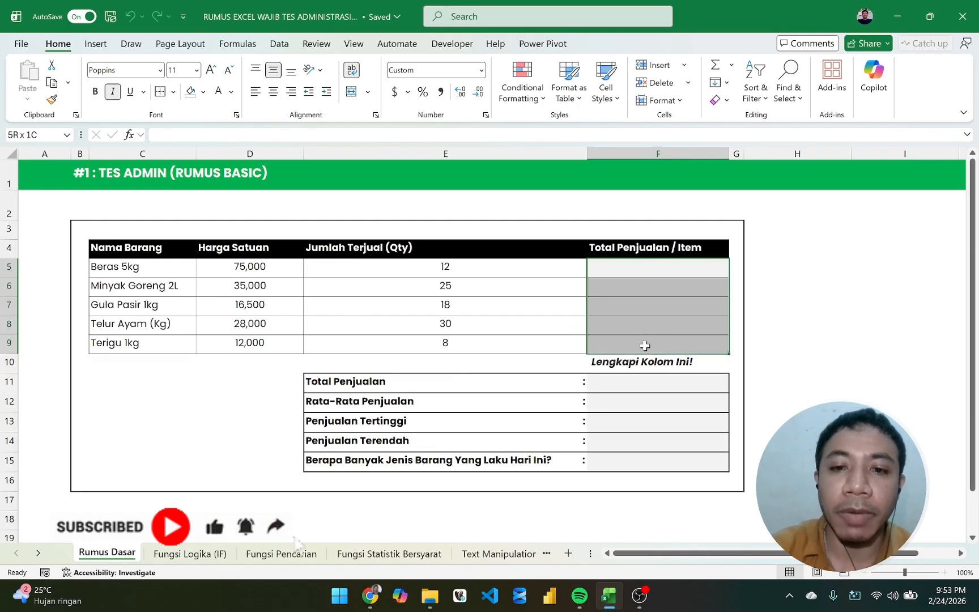
scroll(640, 319, "down", 1)
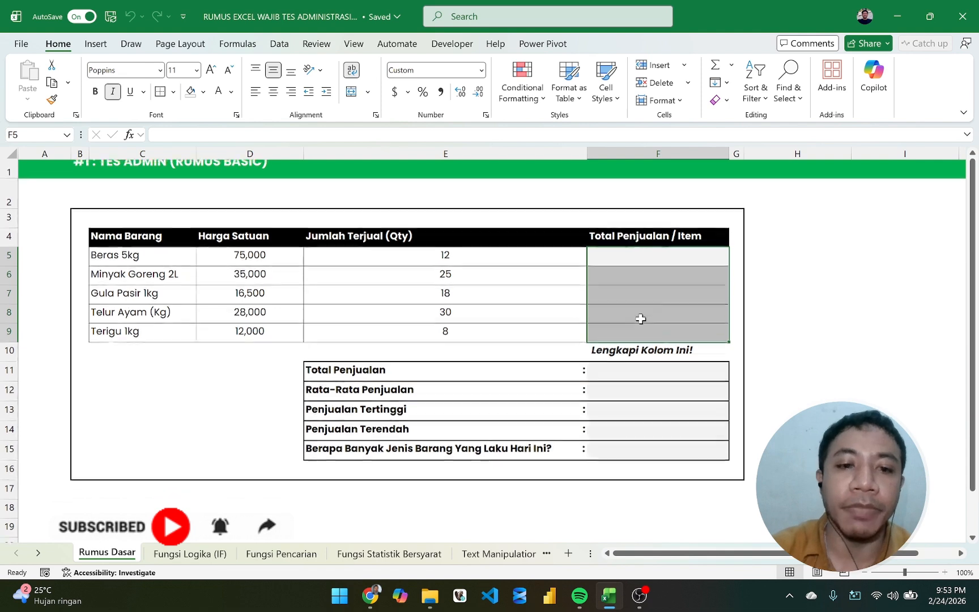
Review the summary rows below the sales table, from Total Penjualan to Penjualan Terendah.
left_click(406, 360)
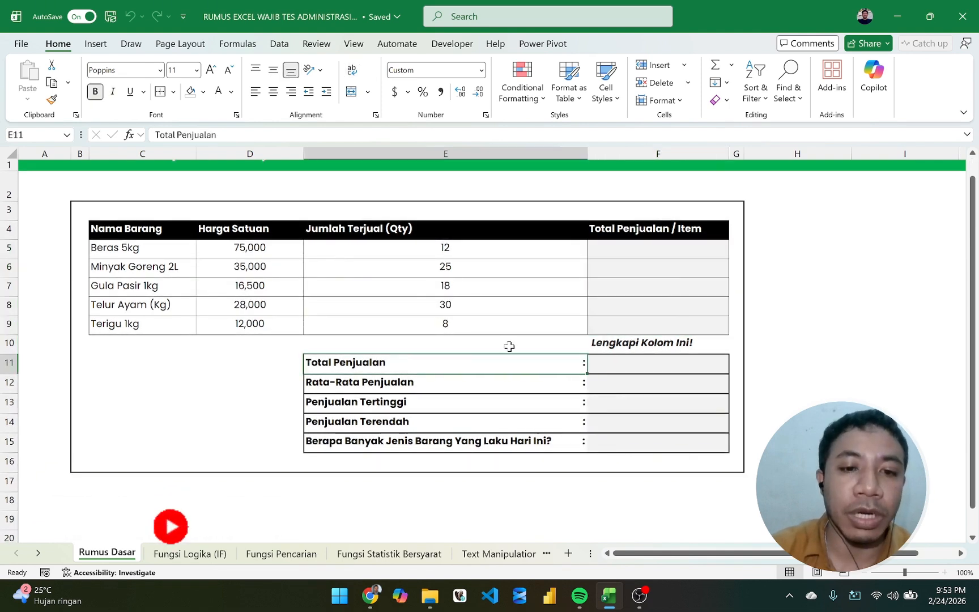
left_click(609, 360)
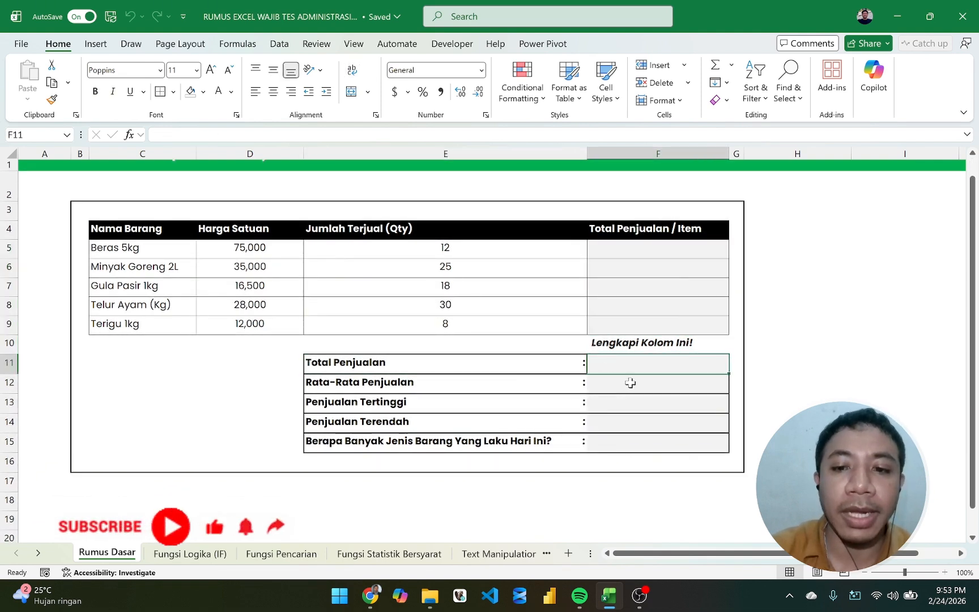
key("Down")
key("Down")
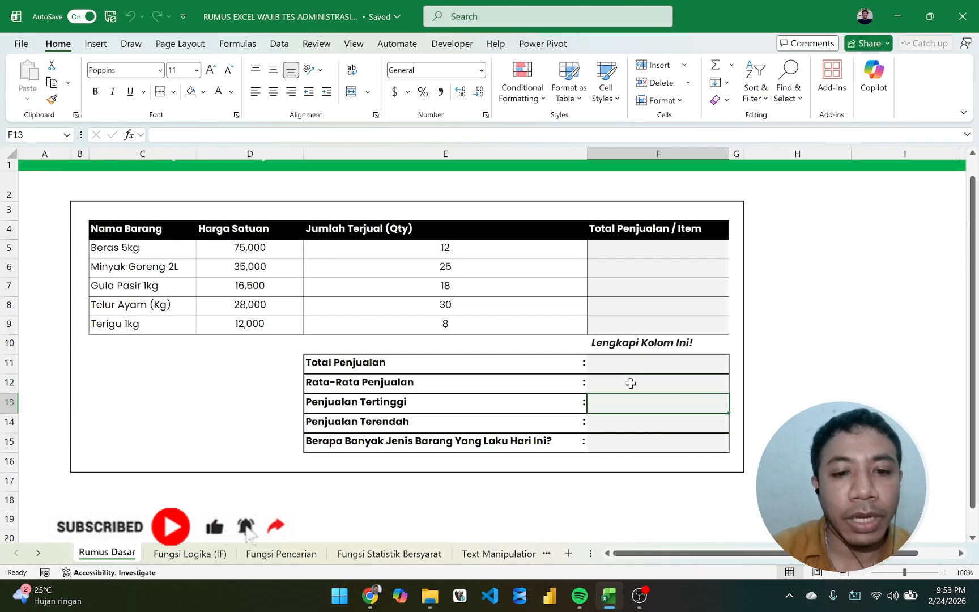
key("Down")
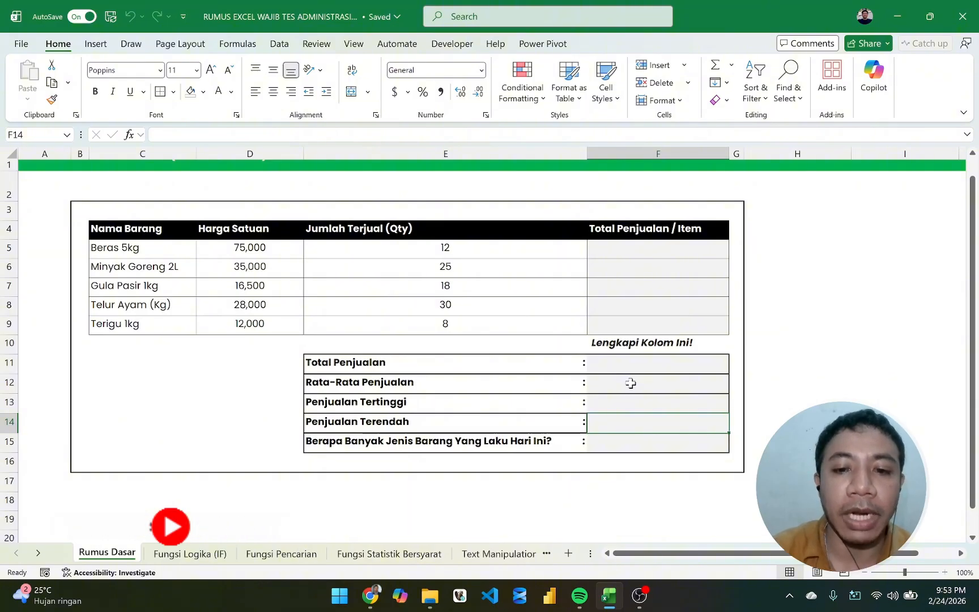
key("Up")
key("Up")
key("Up")
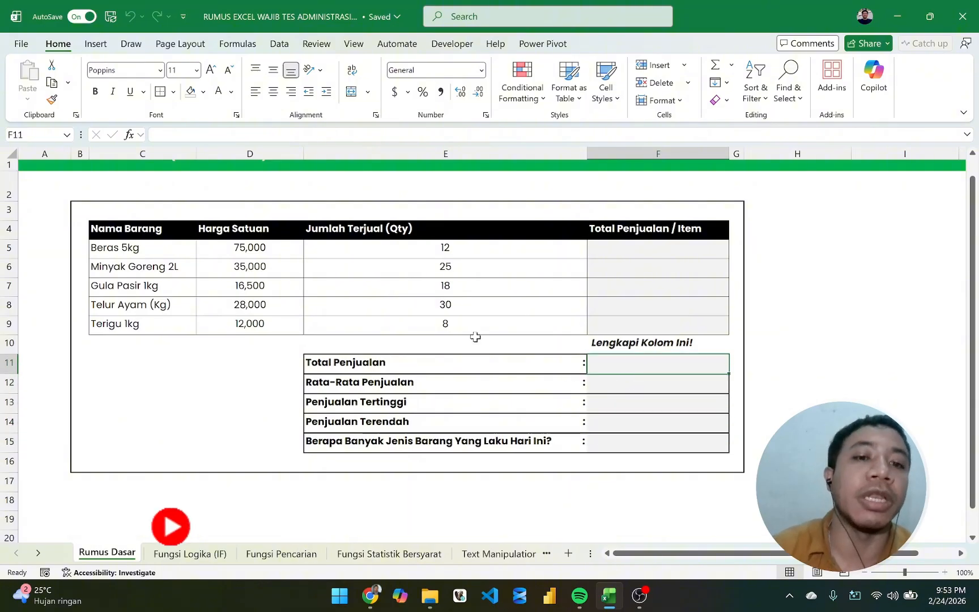
scroll(396, 270, "up", 1)
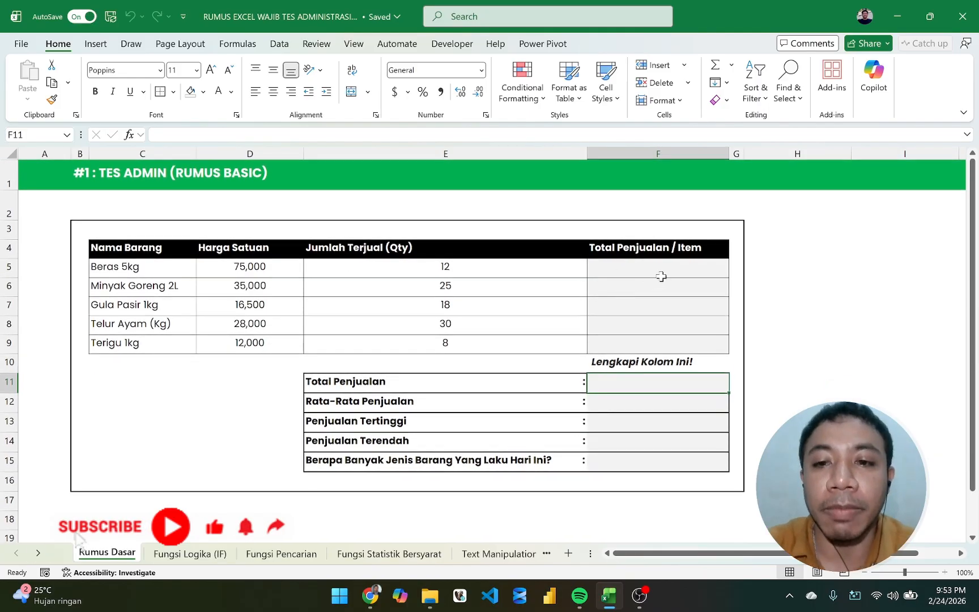
Examine the Total Penjualan / Item column together with the Harga Satuan and Jumlah Terjual (Qty) columns it depends on.
left_click(639, 265)
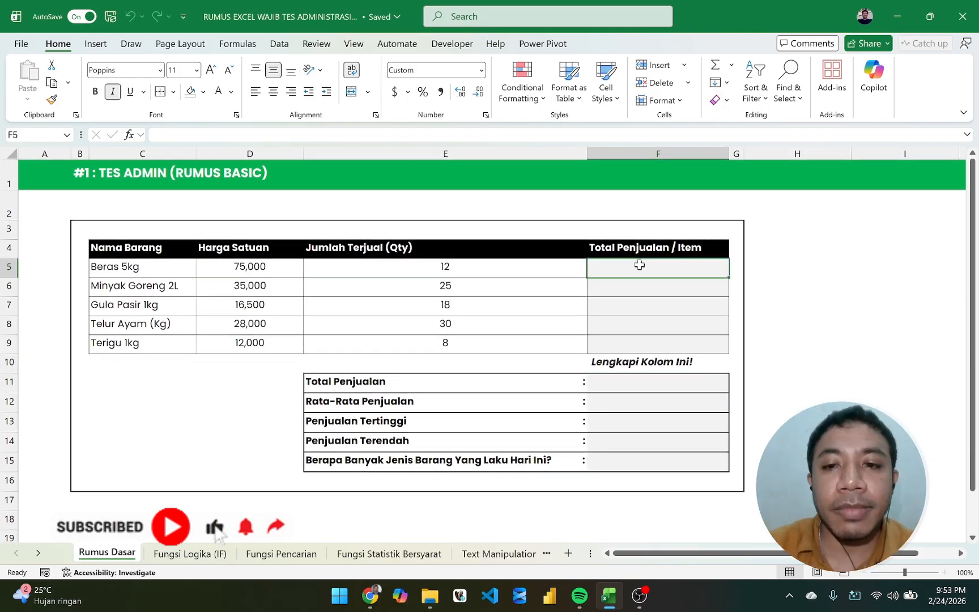
left_click_drag(631, 242, 628, 345)
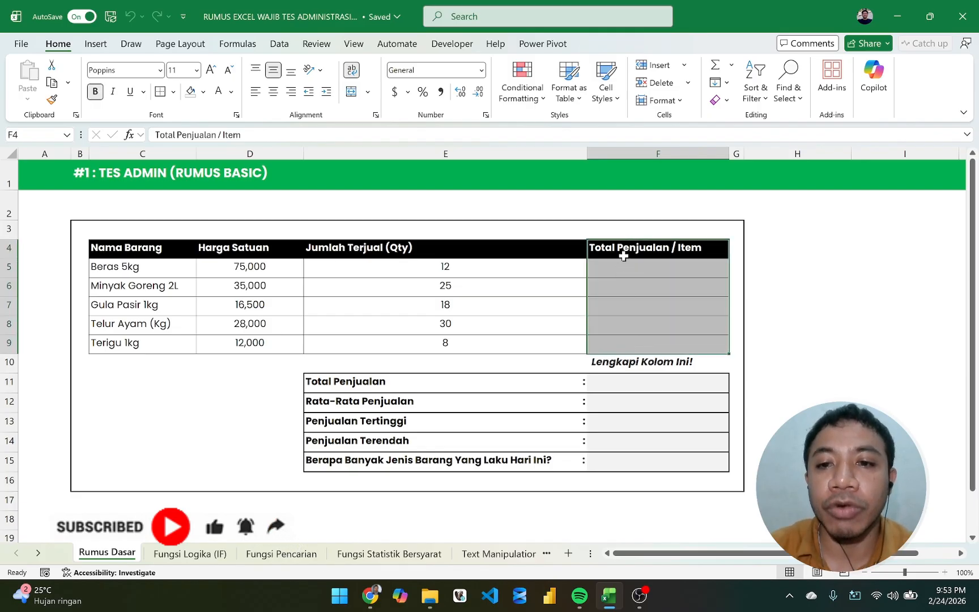
left_click_drag(623, 257, 635, 345)
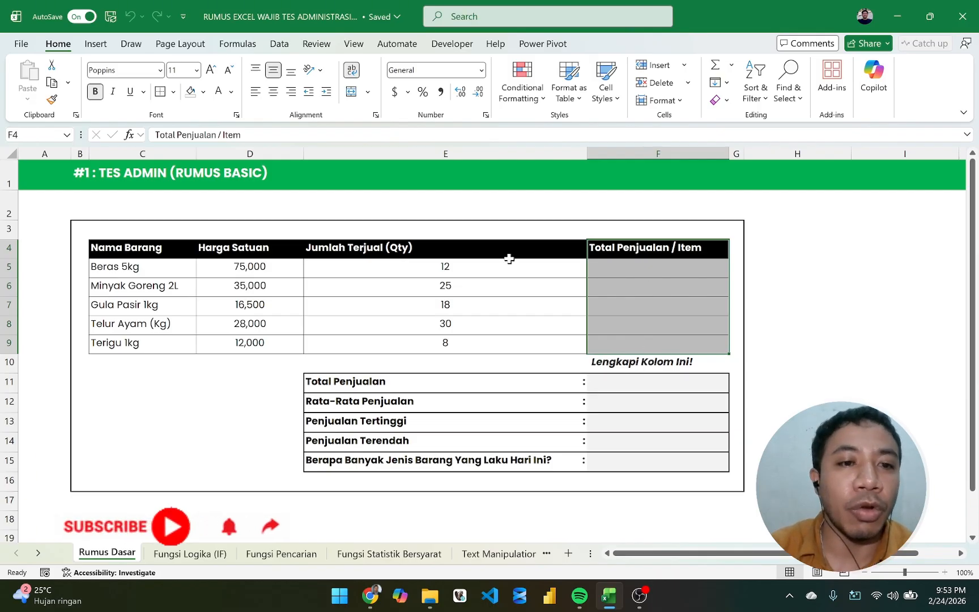
left_click(652, 251)
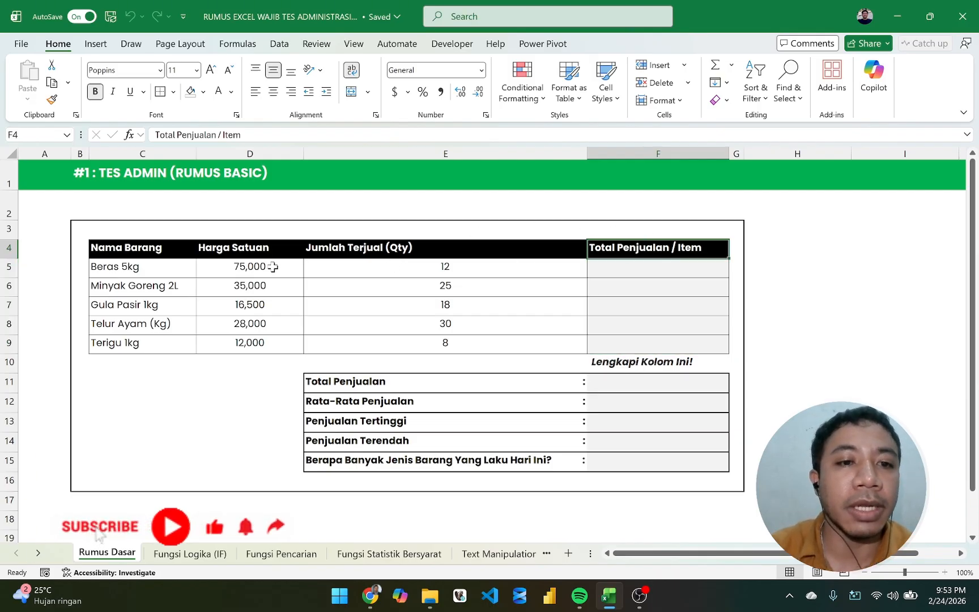
left_click(257, 252)
left_click_drag(257, 254, 253, 343)
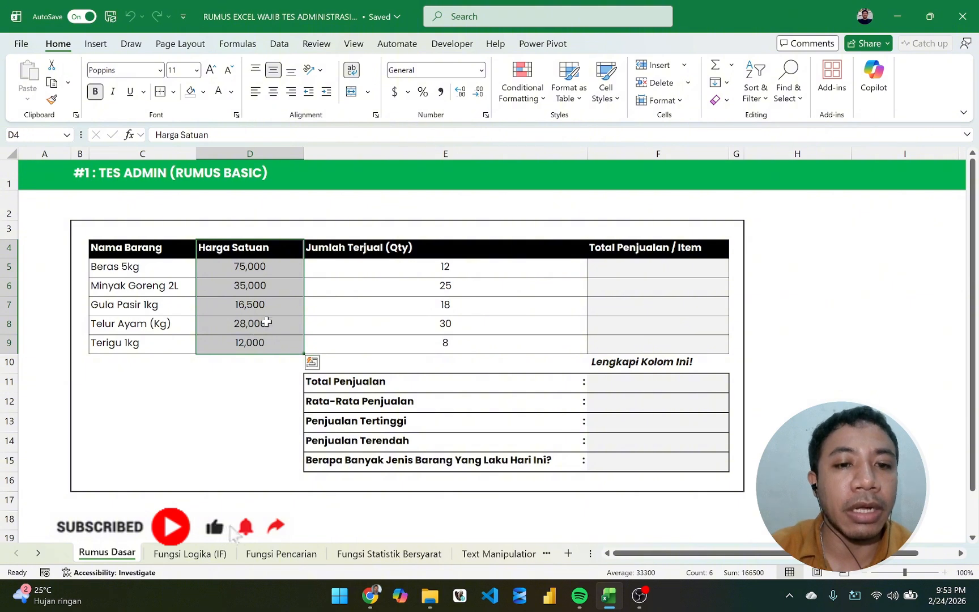
left_click_drag(398, 249, 398, 345)
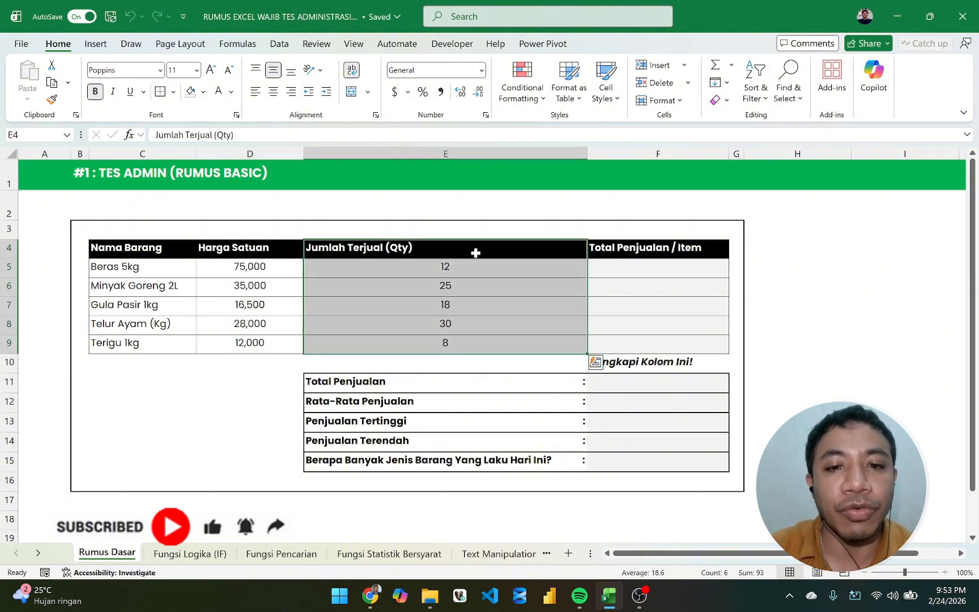
left_click(632, 267)
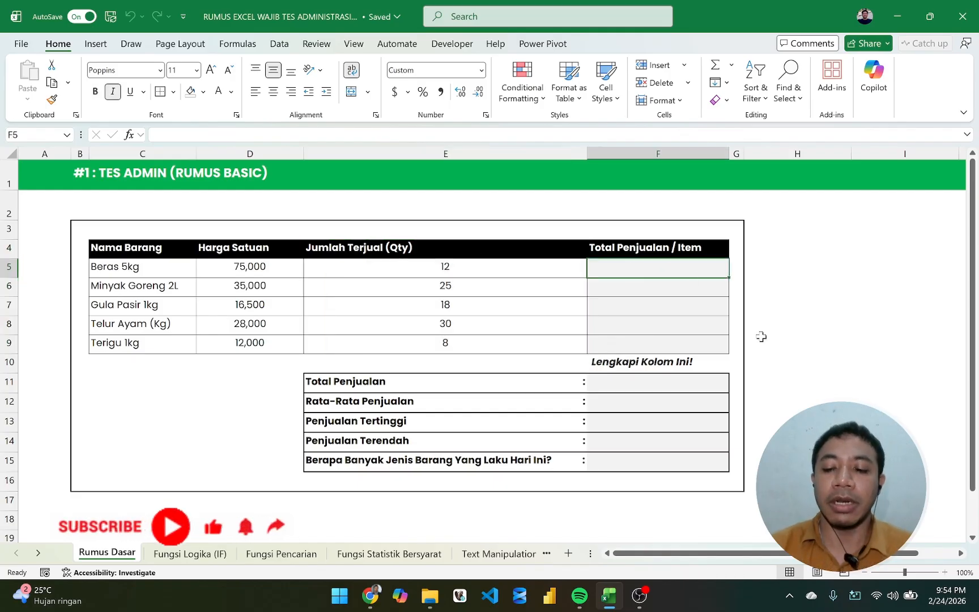
left_click(819, 306)
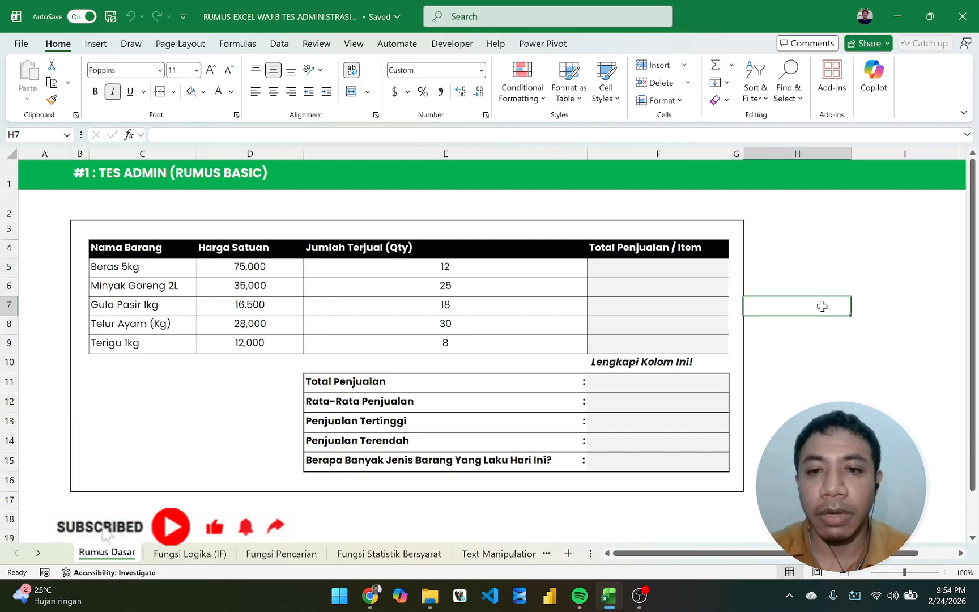
Calculate the total sales for Beras 5kg in F5 with the formula =D5*E5.
left_click(678, 270)
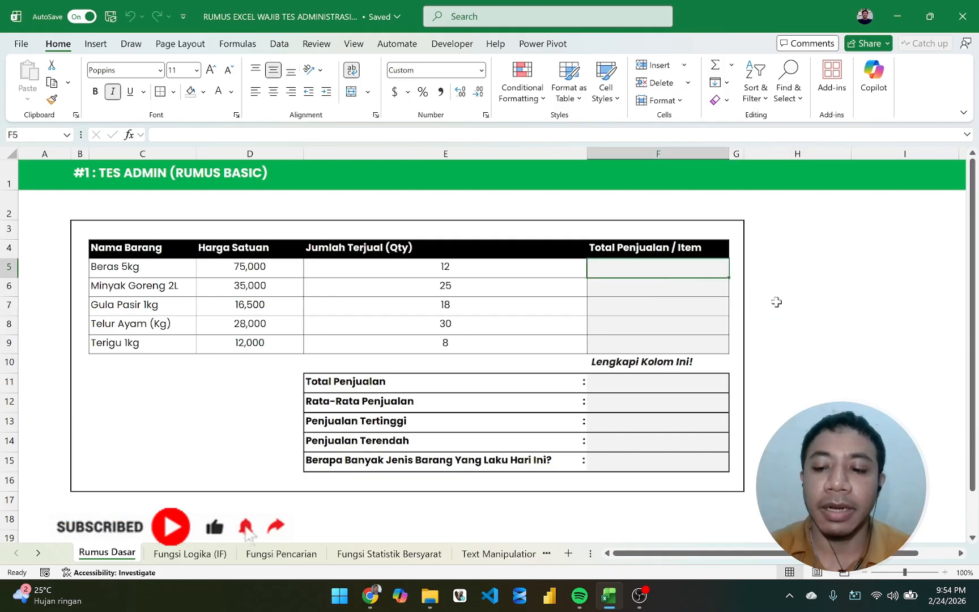
type("=")
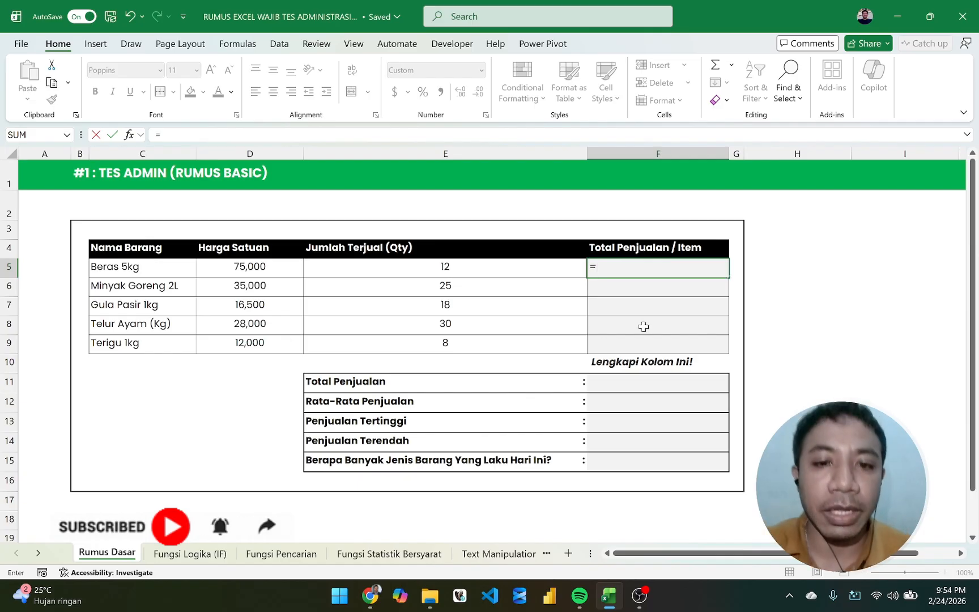
left_click(280, 272)
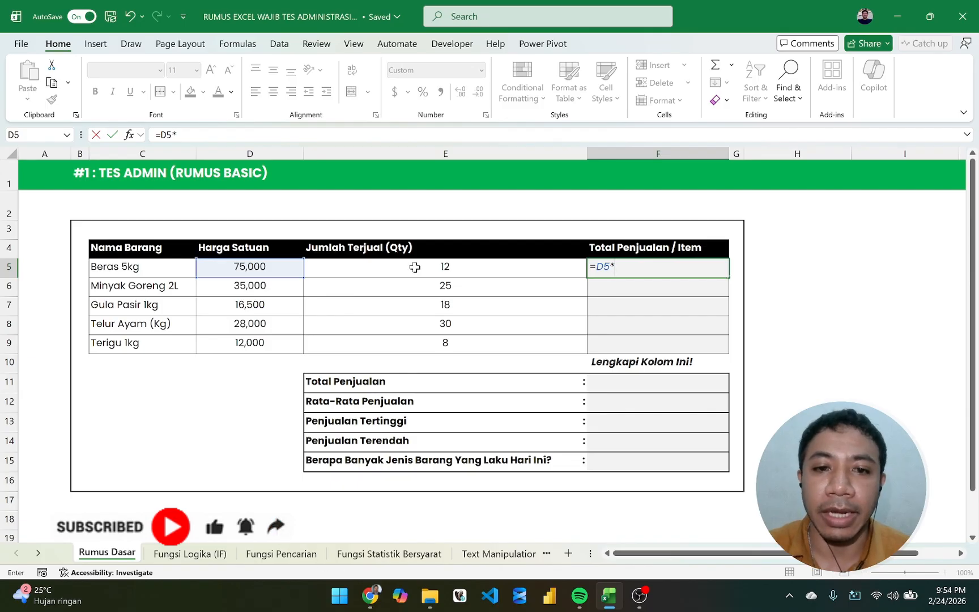
type("*")
left_click(415, 267)
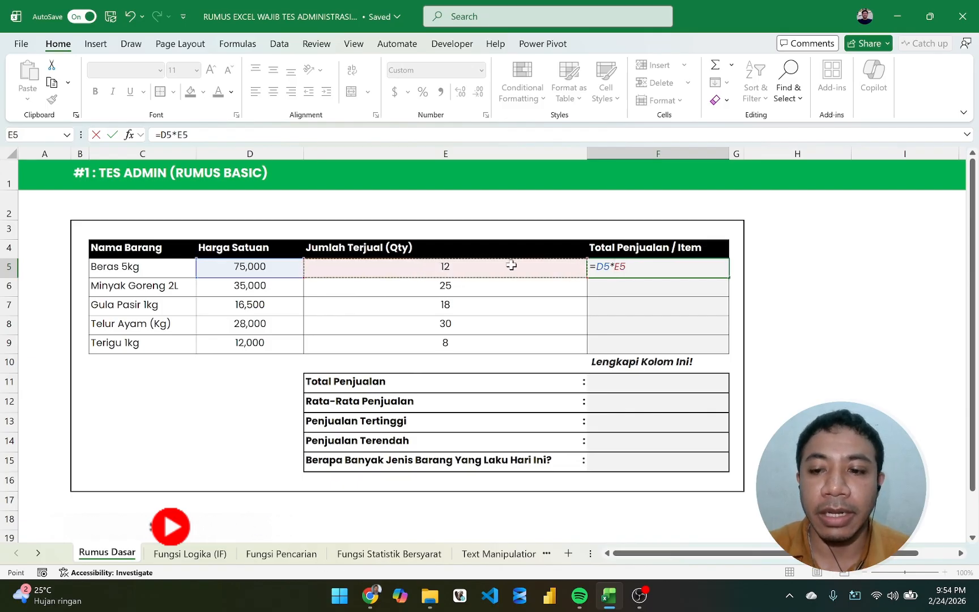
key("Return")
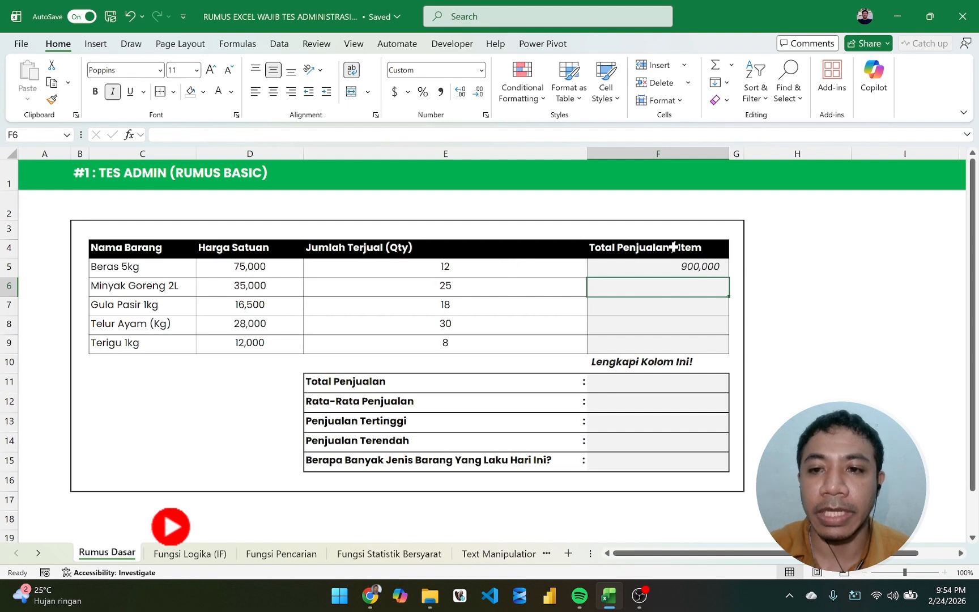
Copy the Total Penjualan / Item formula from F5 down to the remaining items in F6:F9.
left_click(700, 267)
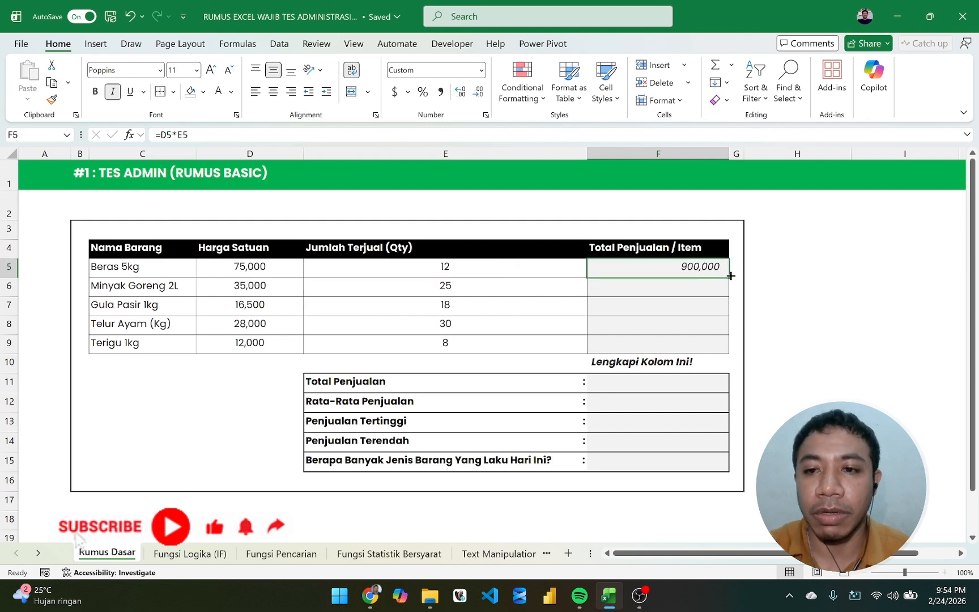
left_click_drag(731, 275, 737, 351)
key("ctrl+z")
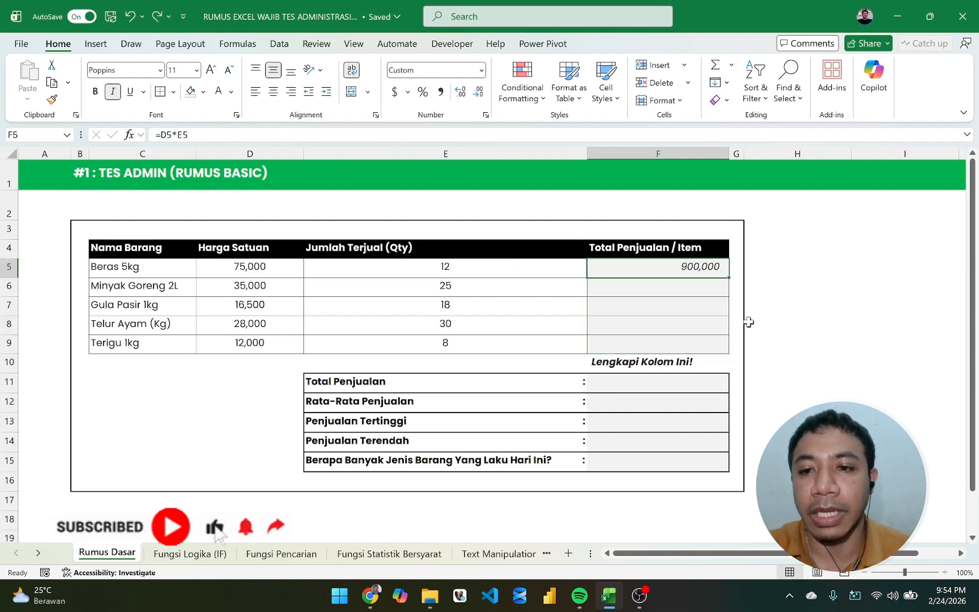
left_click(913, 573)
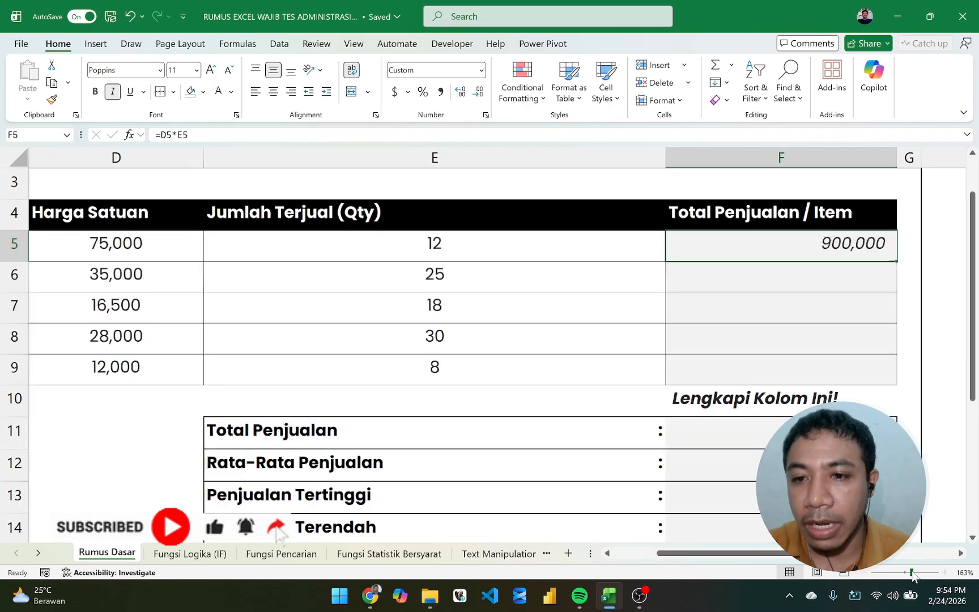
scroll(817, 343, "right", 3)
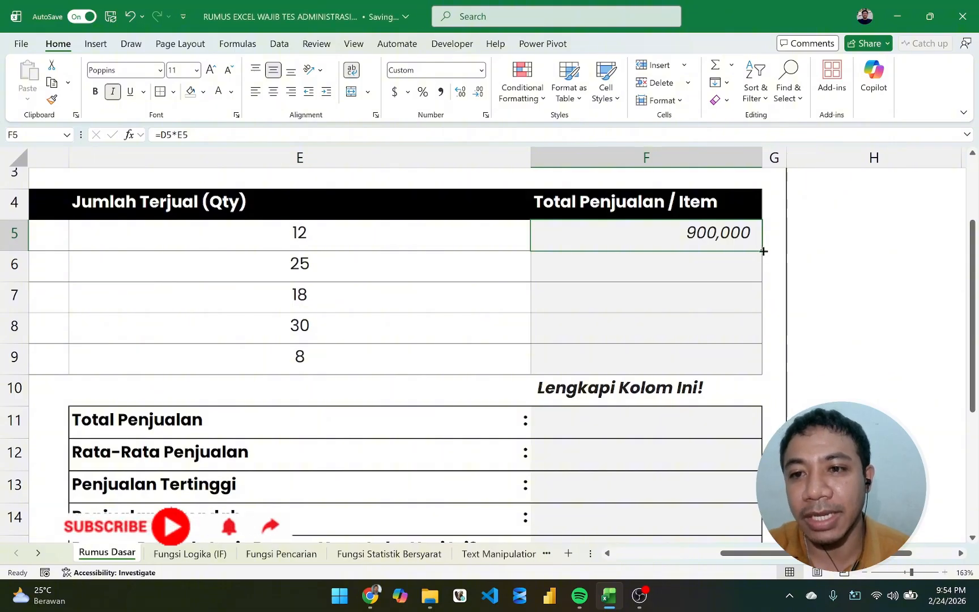
double_click(763, 251)
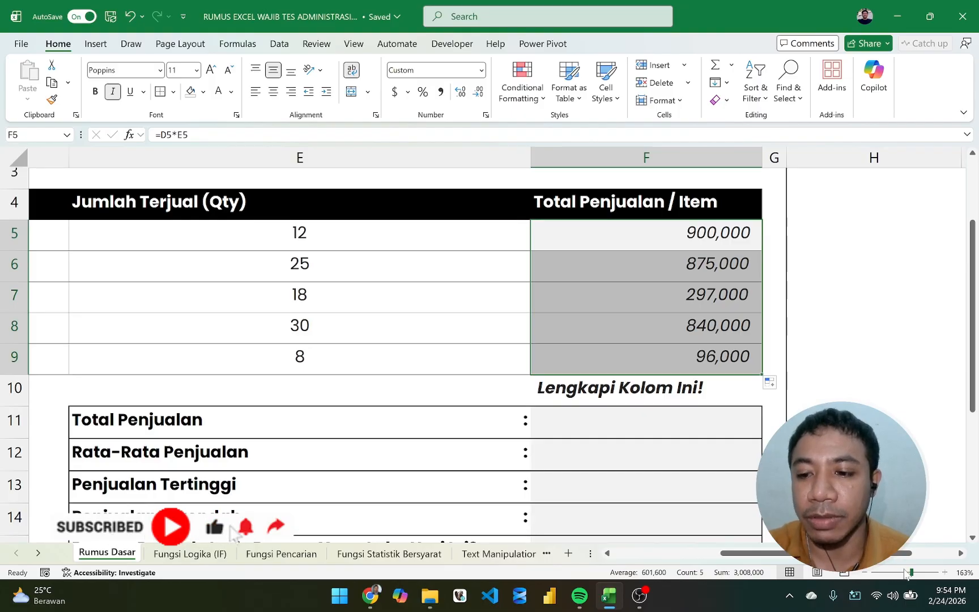
Calculate Total Penjualan in F11 with the formula =SUM(F5:F9) and check the formula's range.
left_click_drag(905, 573, 905, 573)
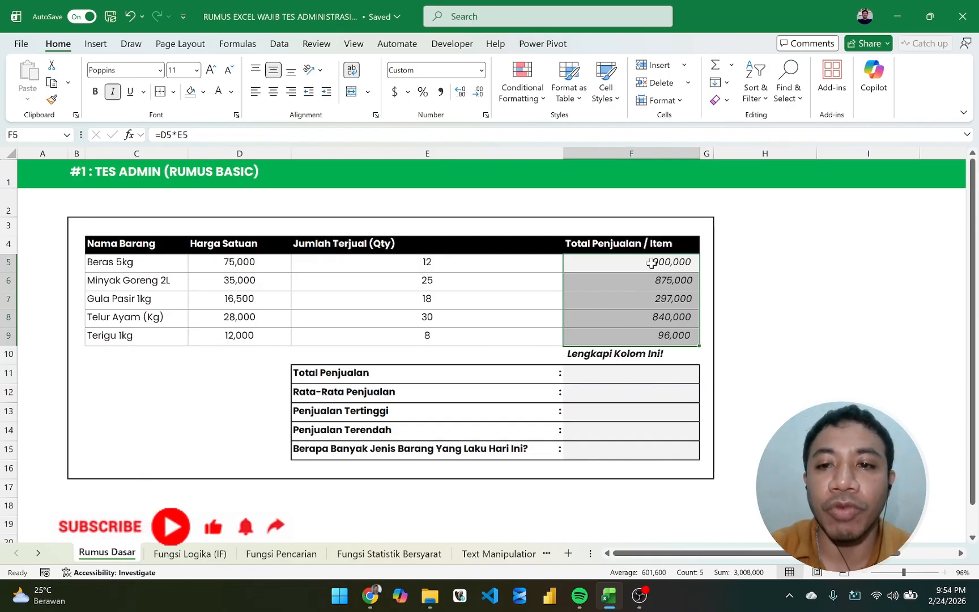
left_click_drag(651, 262, 651, 339)
left_click(623, 378)
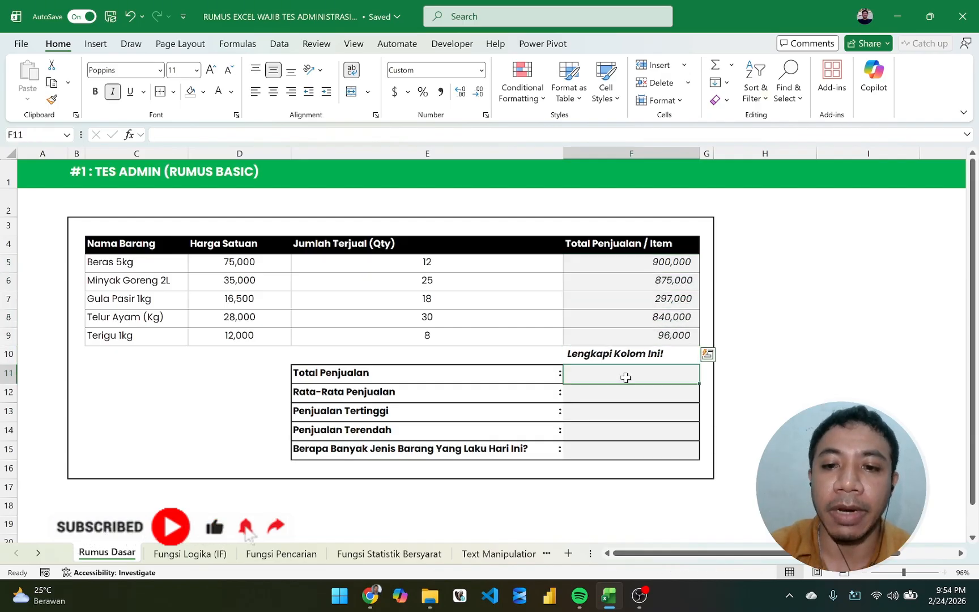
left_click(911, 573)
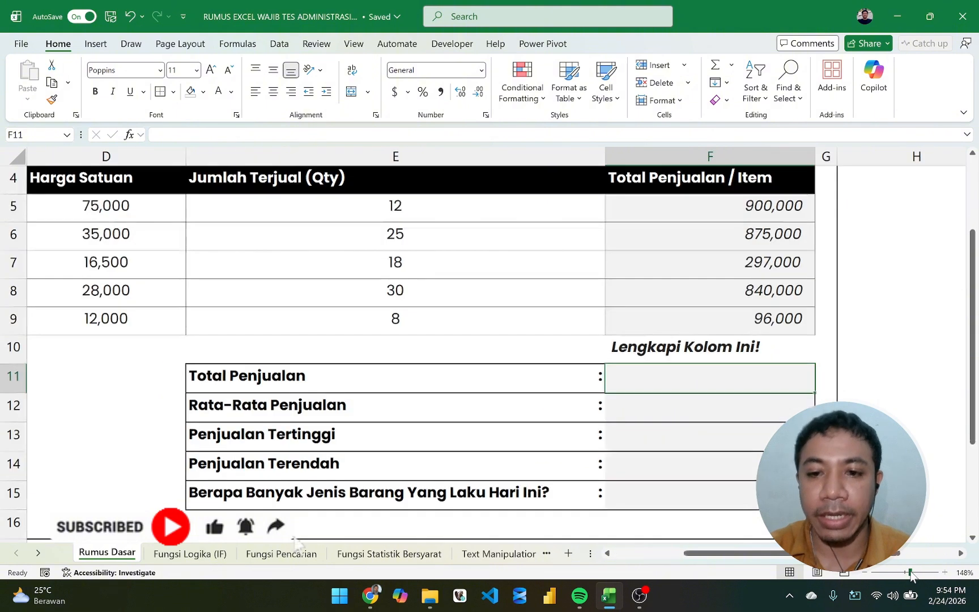
scroll(749, 432, "right", 1)
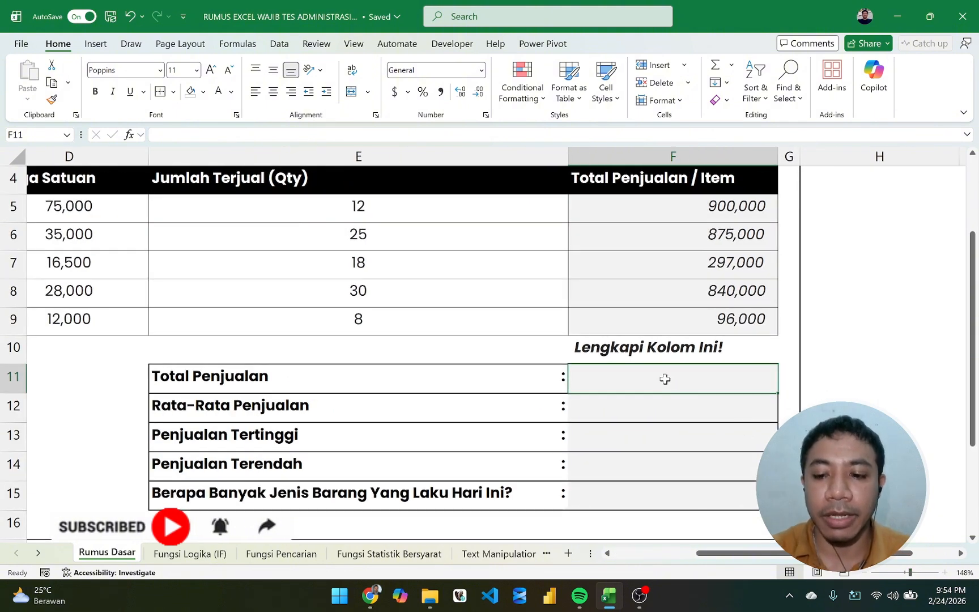
type("=sum")
key("Tab")
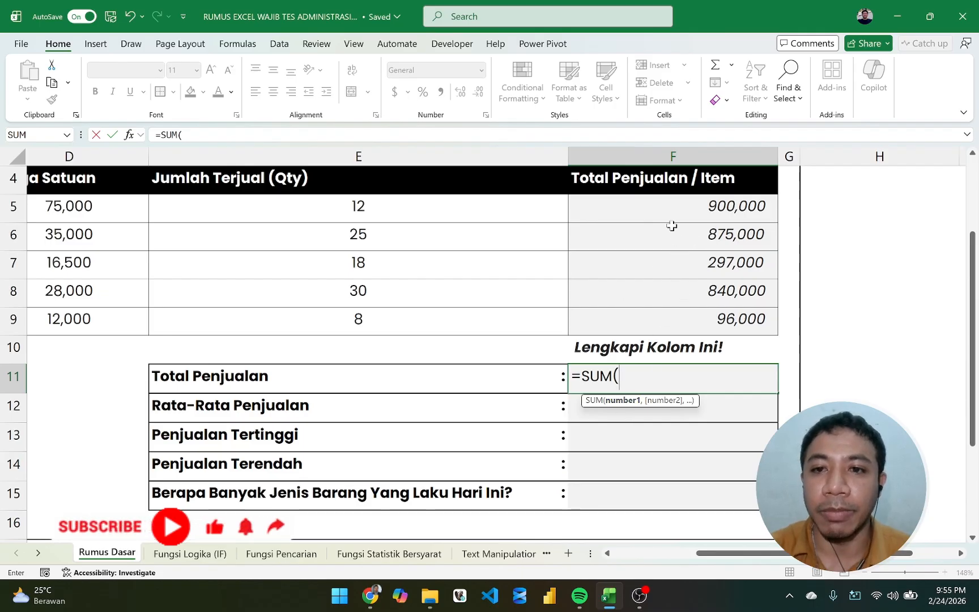
left_click_drag(667, 206, 645, 317)
type(")")
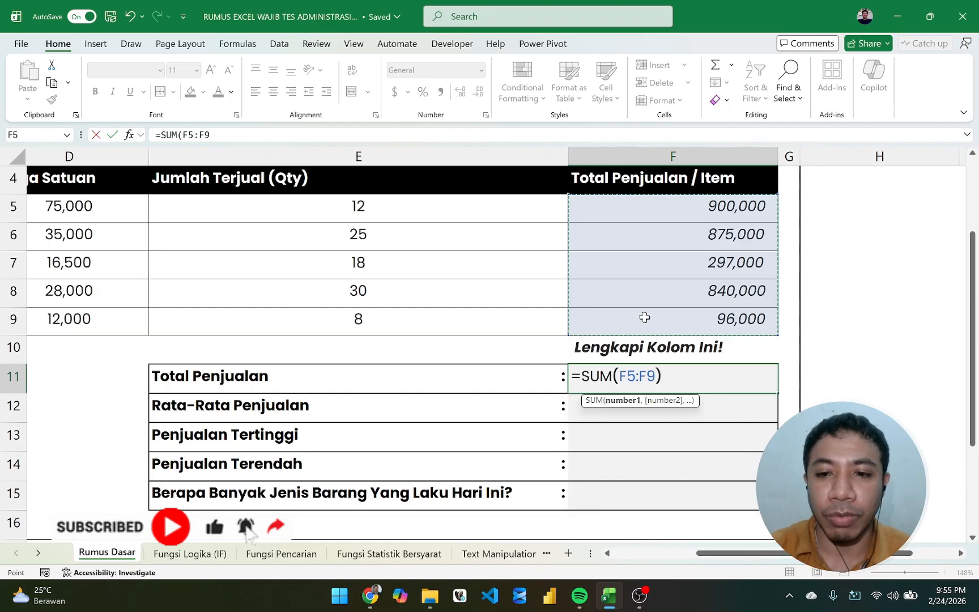
key("Return")
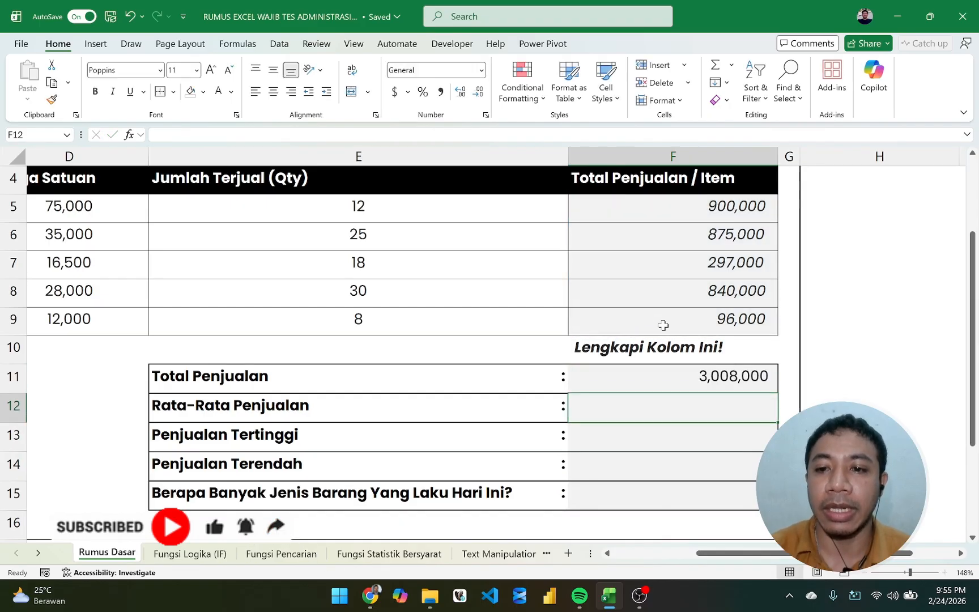
double_click(703, 375)
key("Escape")
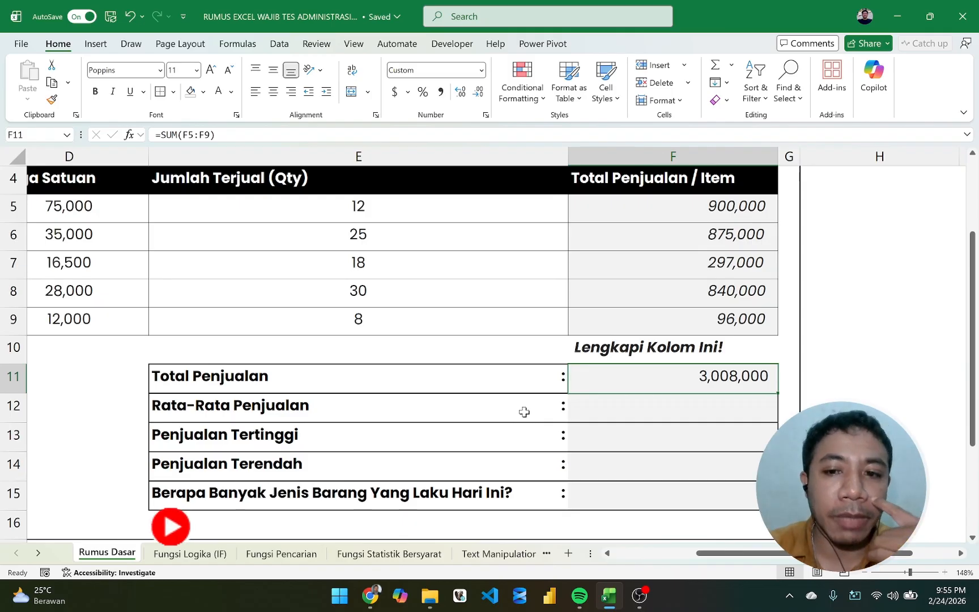
Calculate Rata-Rata Penjualan in F12 with the formula =AVERAGE(F5:F9).
left_click(621, 409)
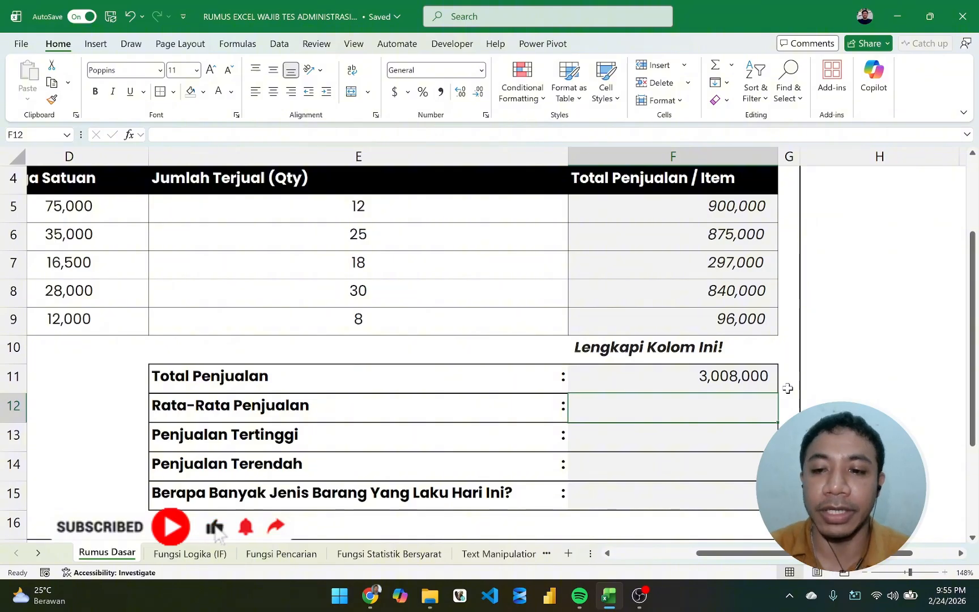
type("=ave")
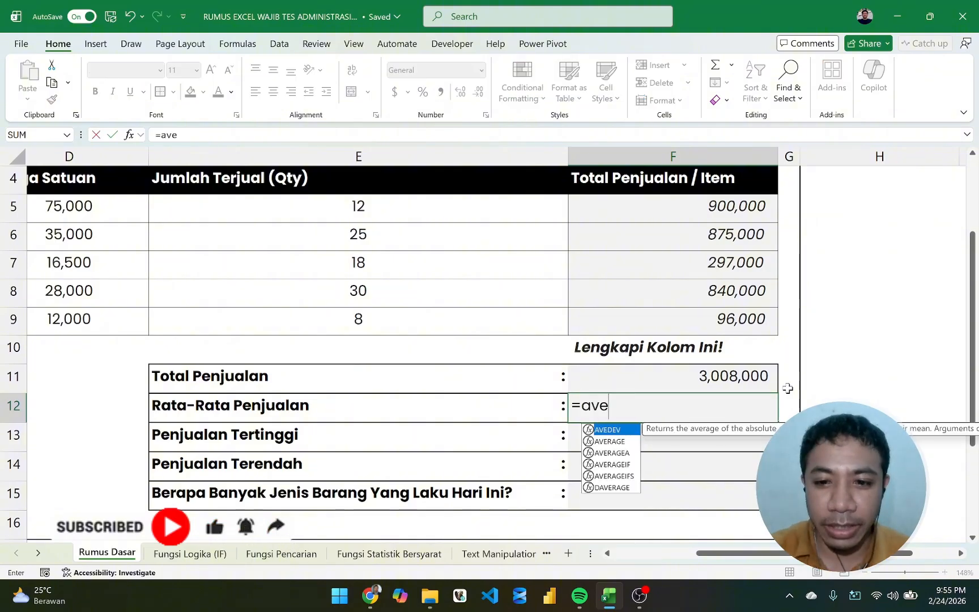
key("Down")
key("Tab")
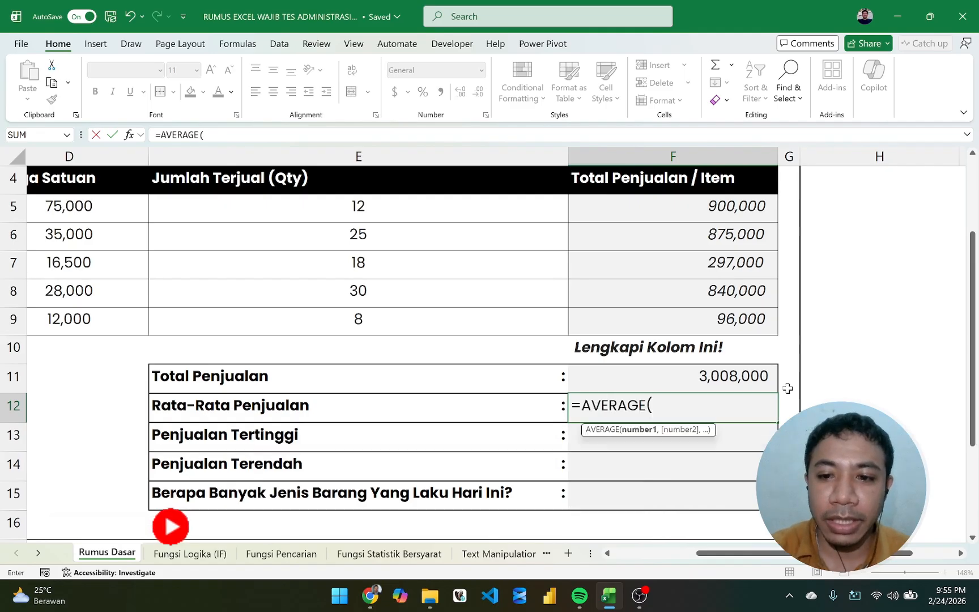
left_click(685, 208)
left_click_drag(686, 208, 682, 273)
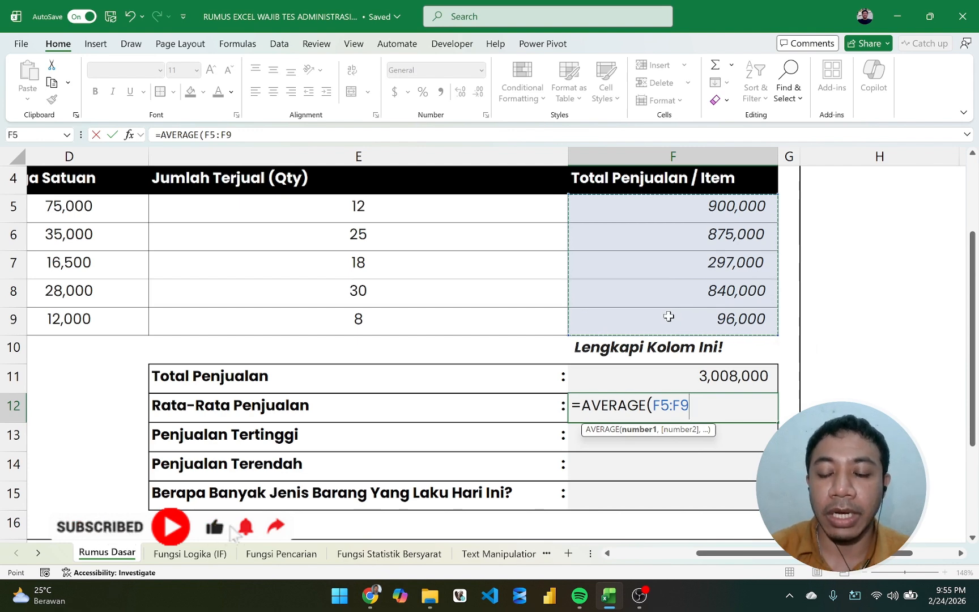
type(")")
key("Return")
Review the Rata-Rata Penjualan formula in F12 against the Total Penjualan / Item values in F5:F9.
scroll(680, 329, "down", 1)
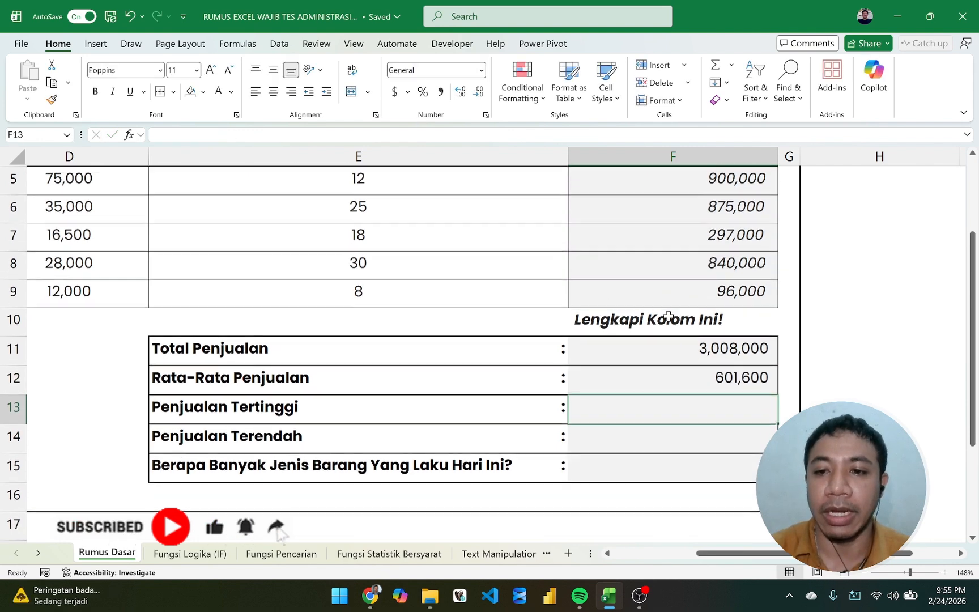
scroll(695, 344, "up", 1)
scroll(696, 343, "down", 1)
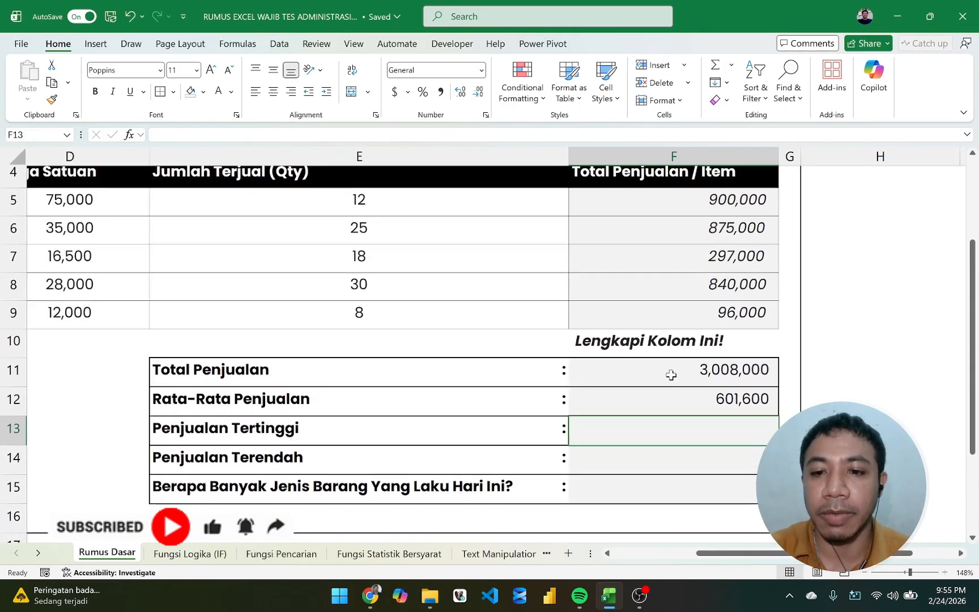
left_click(665, 394)
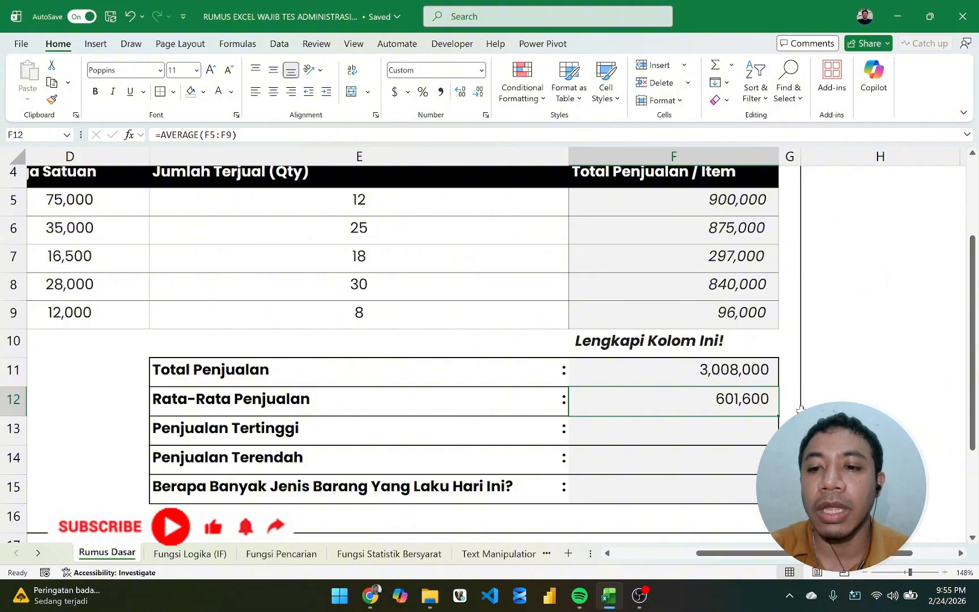
scroll(782, 397, "down", 1)
scroll(800, 409, "up", 1)
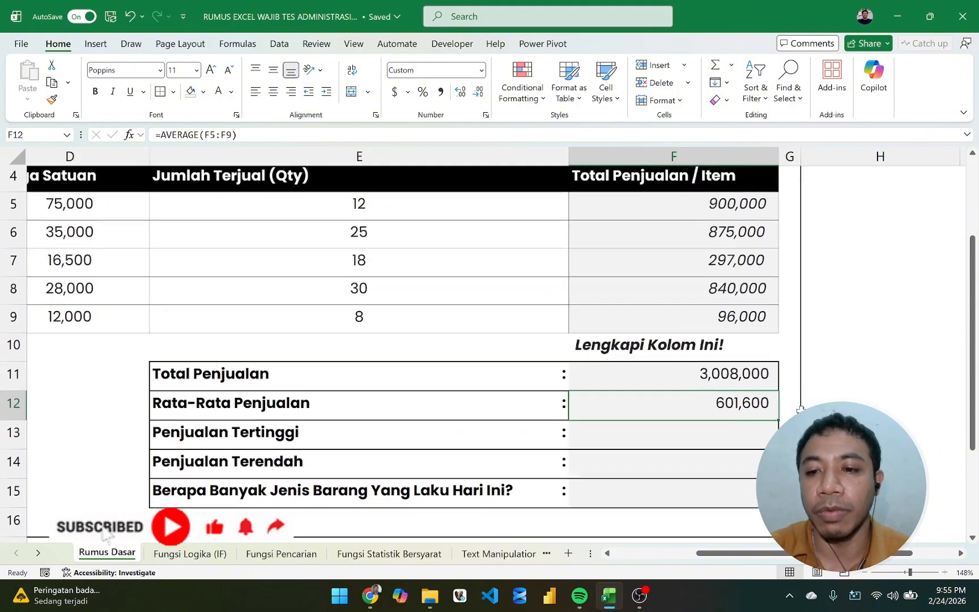
scroll(800, 409, "down", 1)
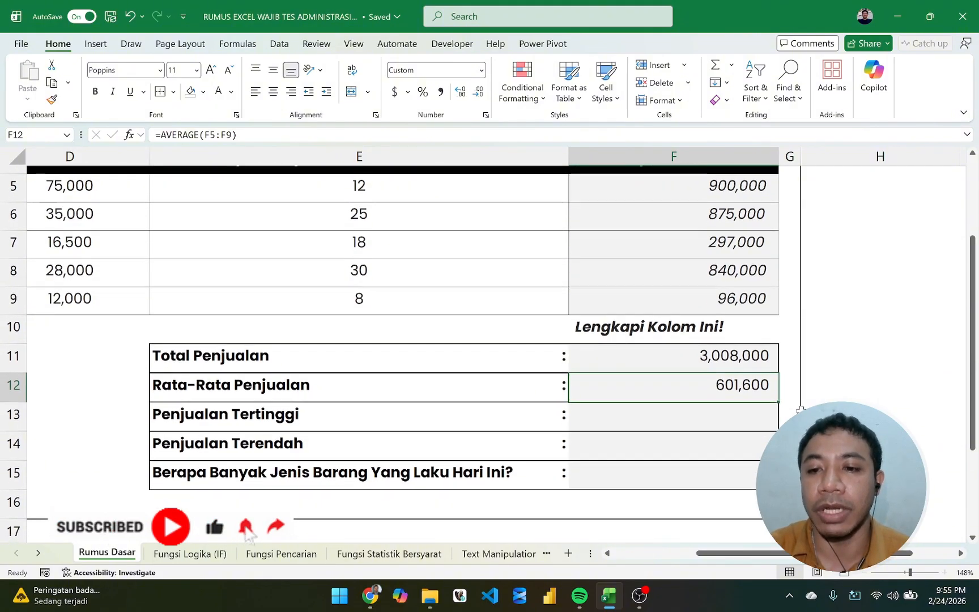
scroll(800, 410, "down", 1)
scroll(799, 409, "up", 1)
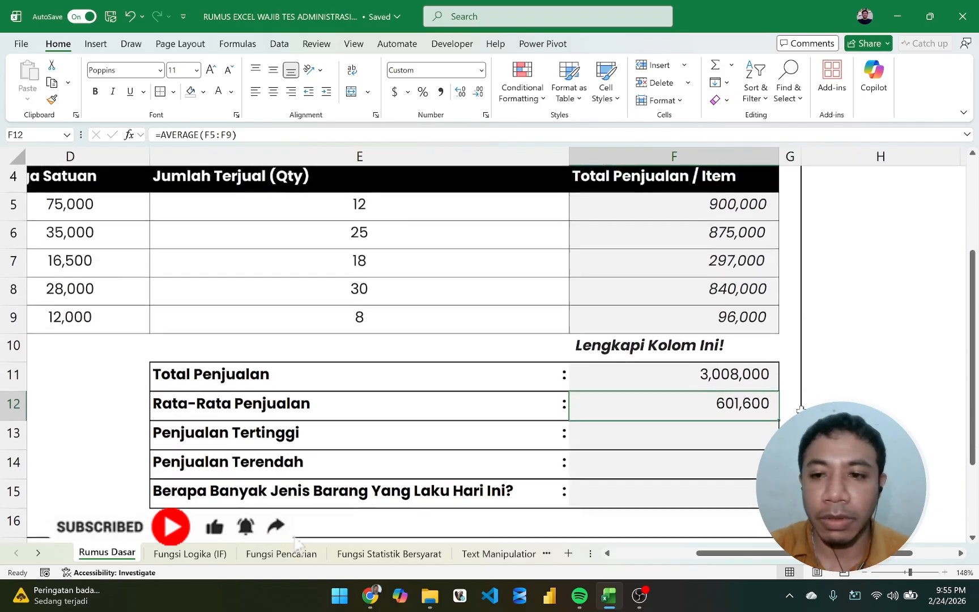
scroll(800, 409, "down", 1)
scroll(799, 409, "down", 1)
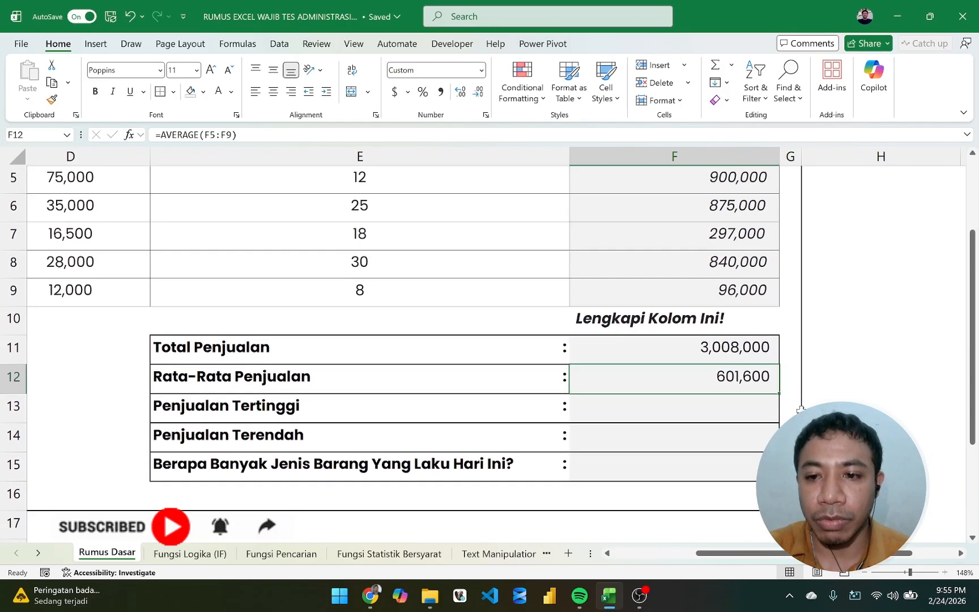
scroll(800, 409, "up", 1)
scroll(799, 409, "down", 1)
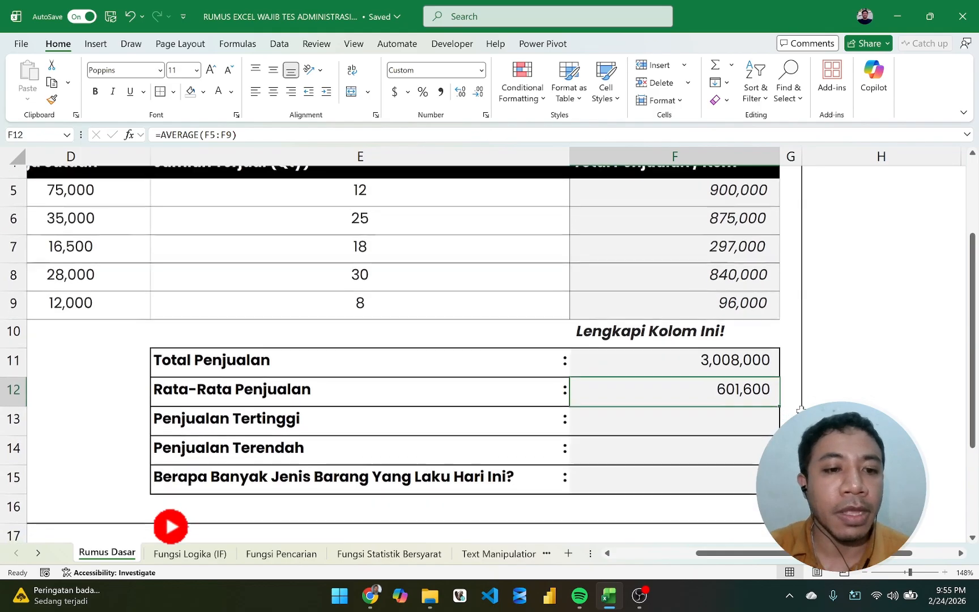
scroll(720, 400, "up", 2)
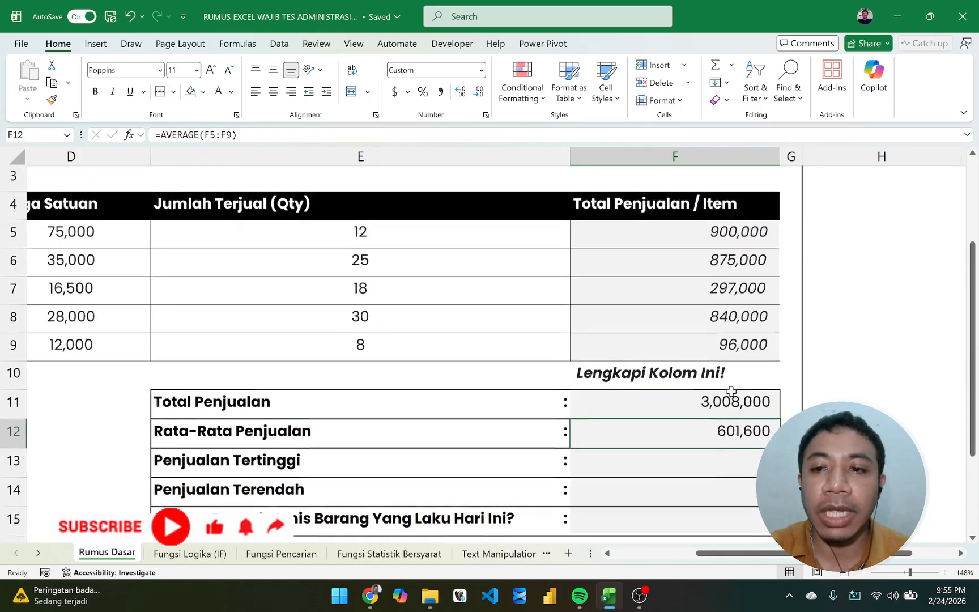
left_click_drag(728, 246, 717, 340)
left_click_drag(730, 239, 719, 336)
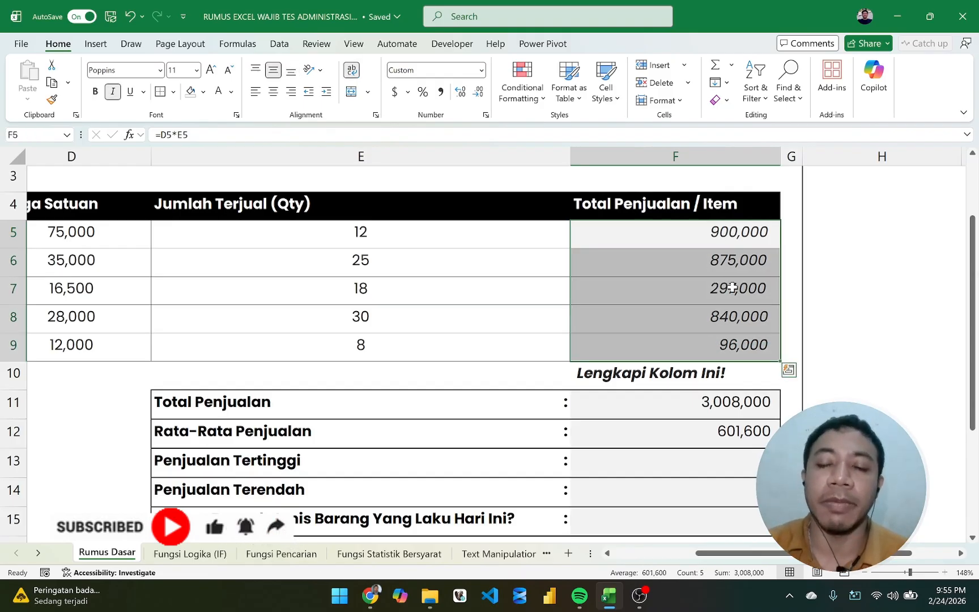
Find Penjualan Tertinggi in F13 with the formula =MAX(F5:F9).
scroll(733, 288, "down", 1)
left_click(689, 430)
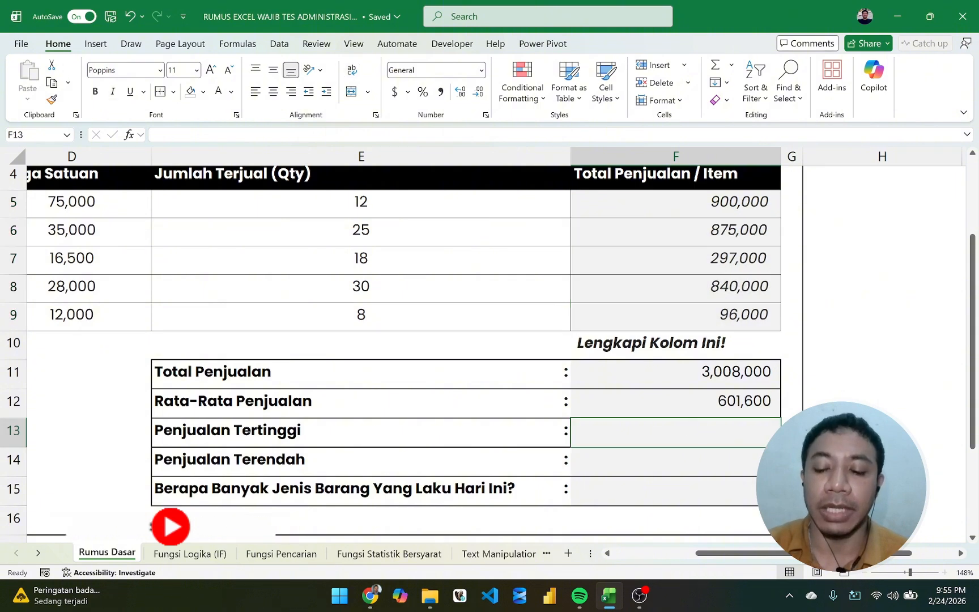
type("=")
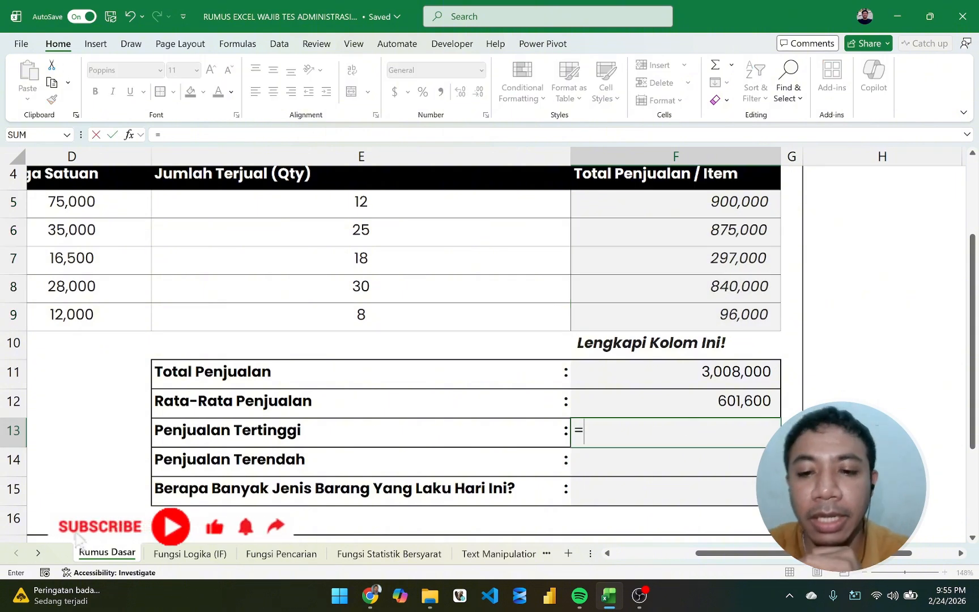
type("ma")
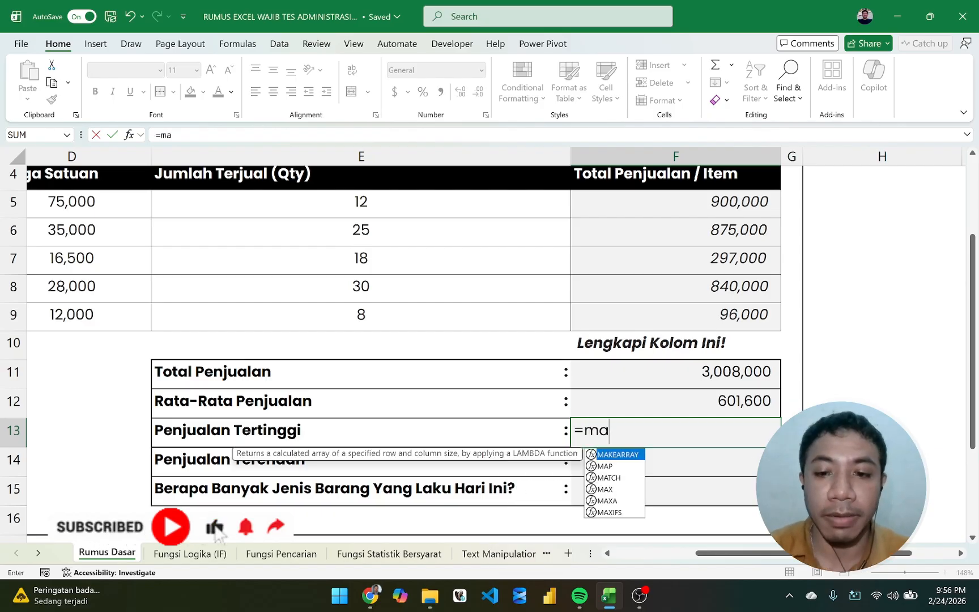
type("x")
key("Tab")
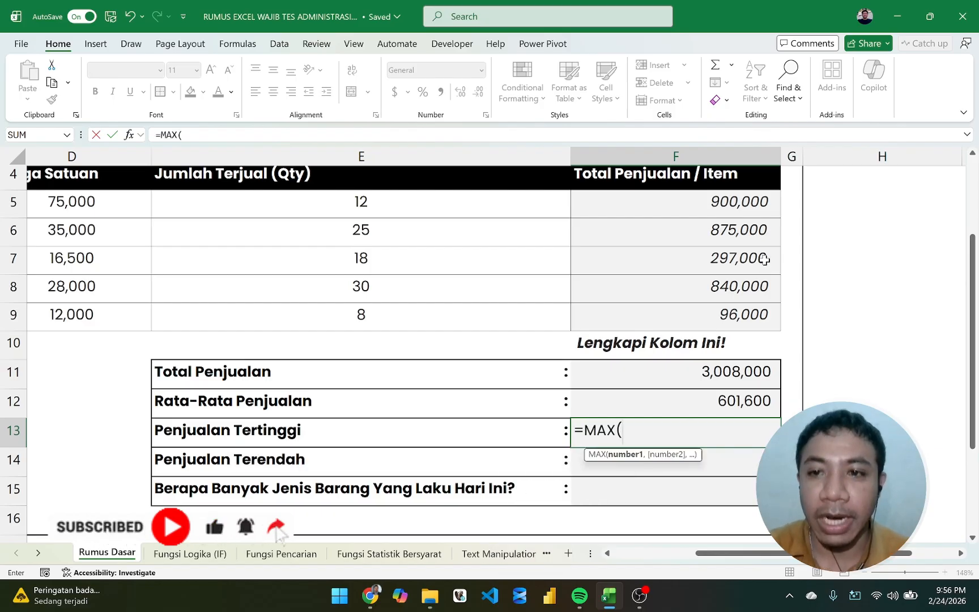
left_click_drag(744, 208, 737, 317)
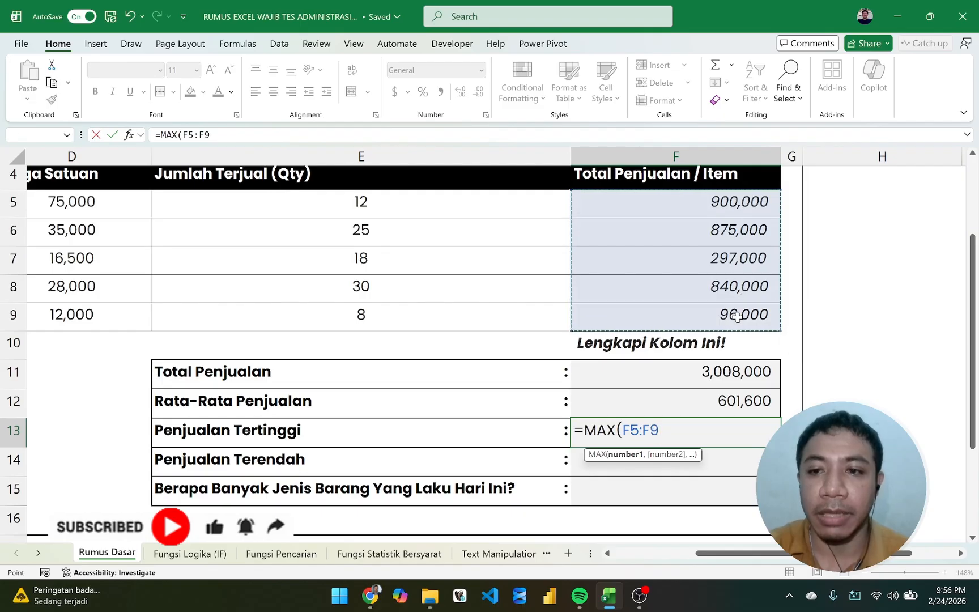
type(")")
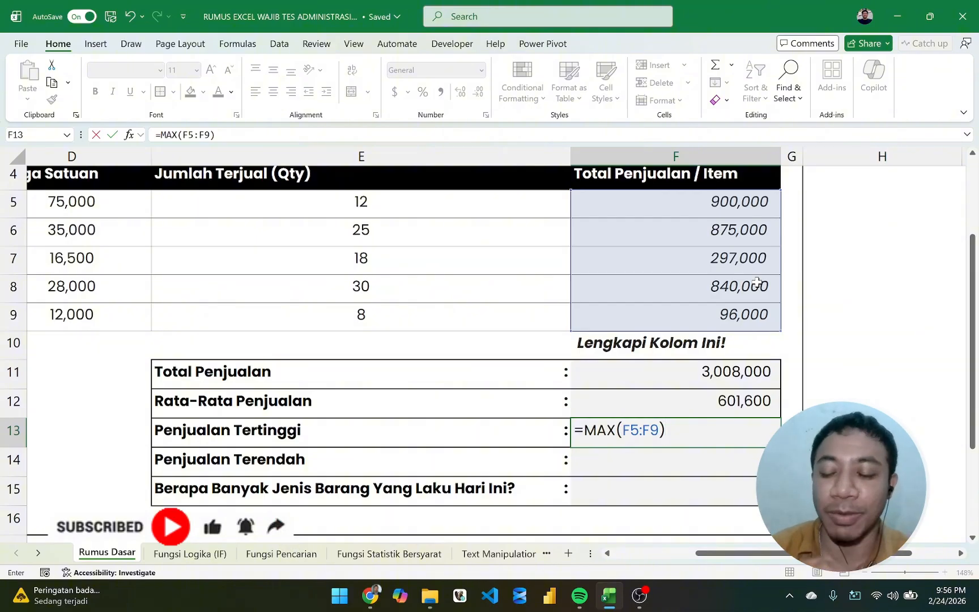
key("Return")
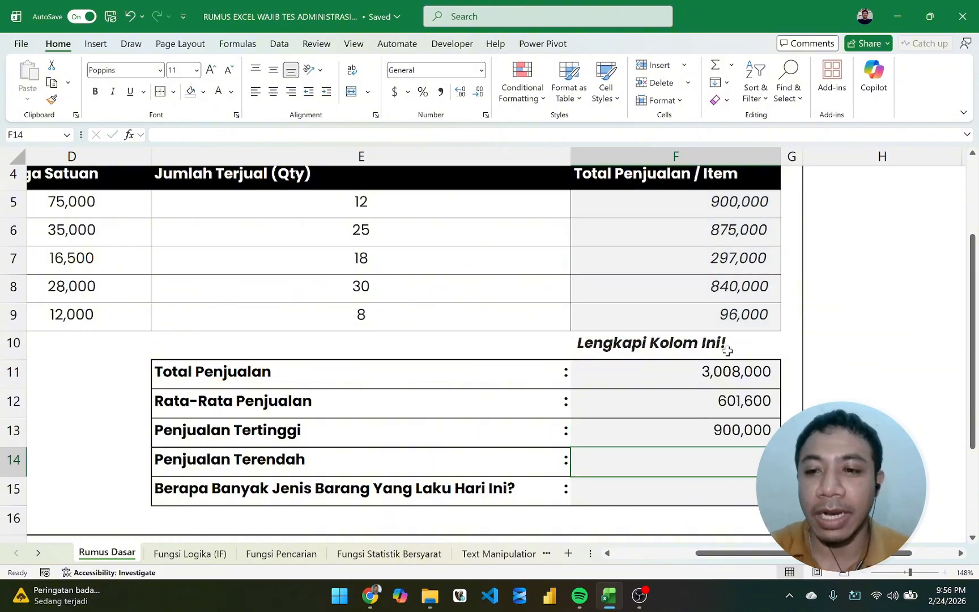
Find Penjualan Terendah in F14 with the formula =MIN(F5:F9).
double_click(710, 460)
type("=min")
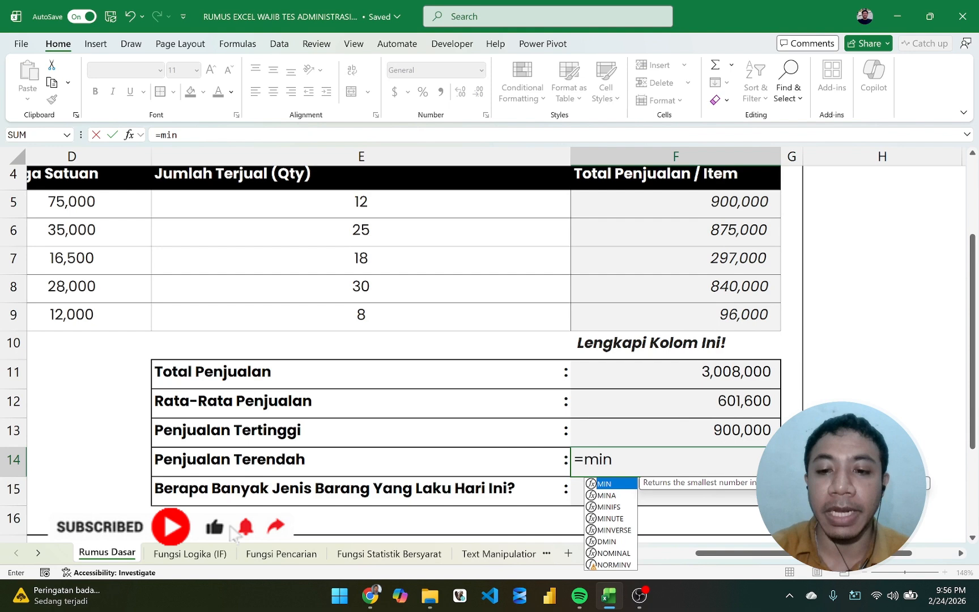
key("Tab")
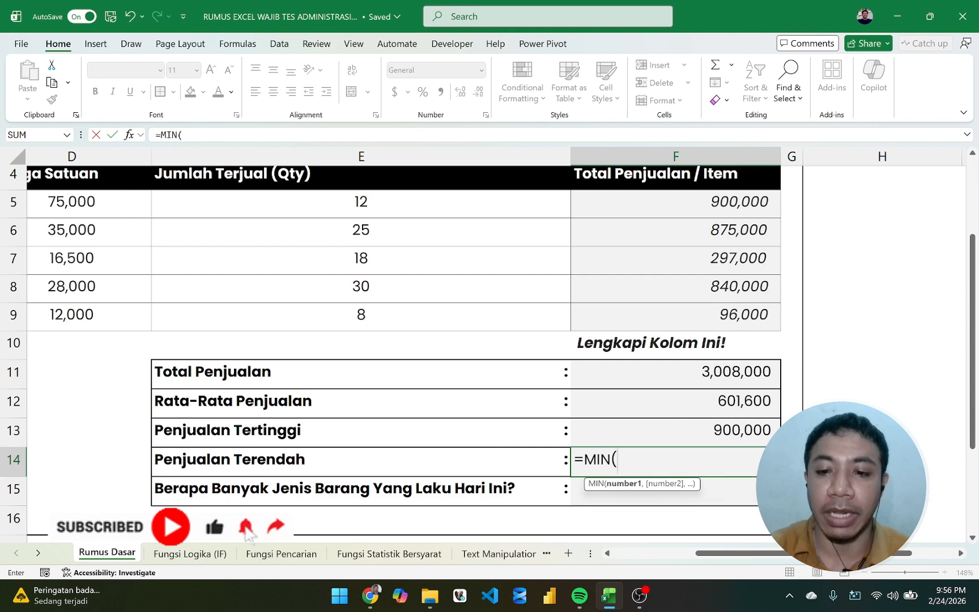
left_click_drag(695, 198, 665, 318)
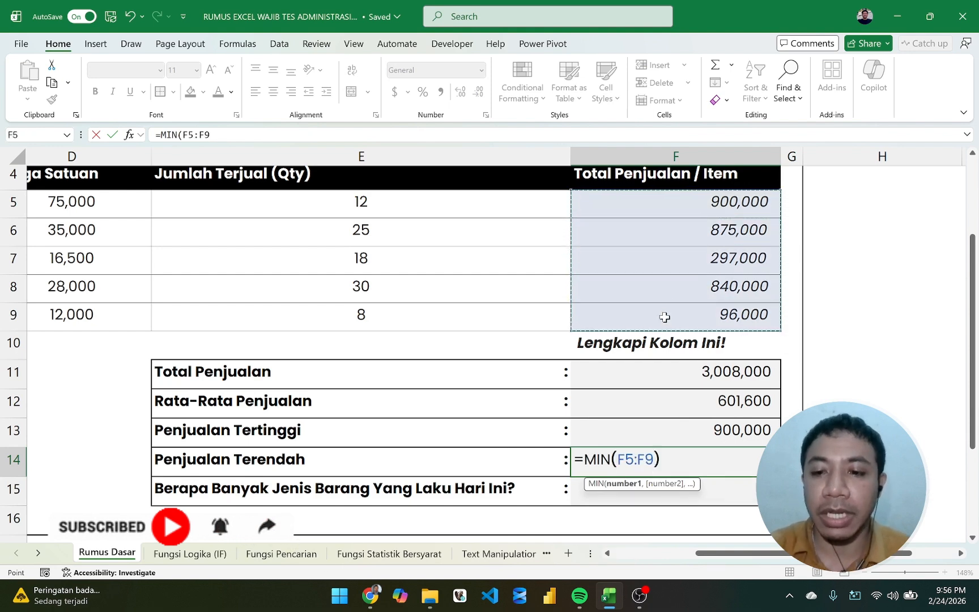
type(")")
left_click(665, 317)
Test the summary formulas by setting the Terigu 1kg quantity in E9 to 100, and undo that change.
scroll(665, 317, "down", 1)
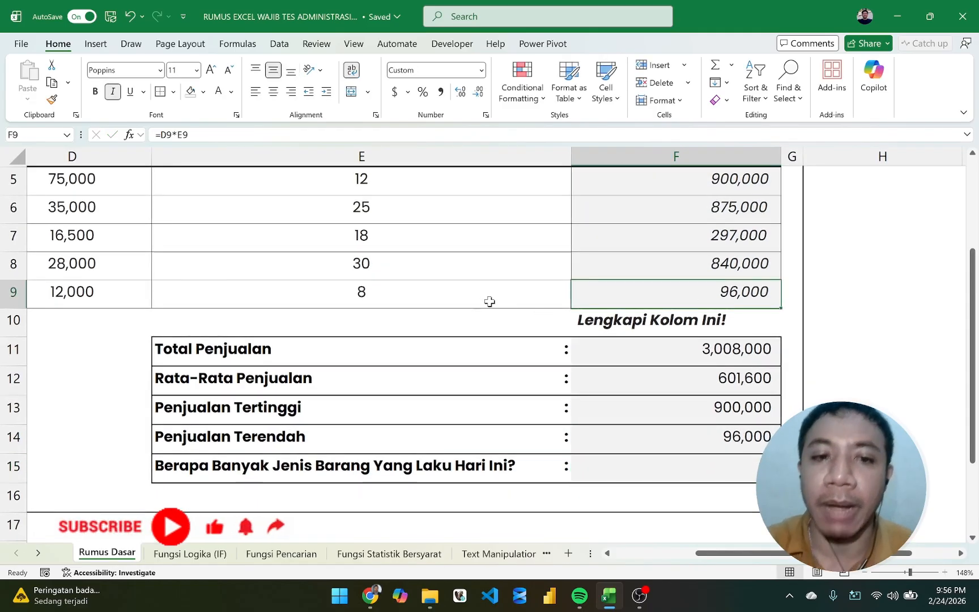
left_click(460, 293)
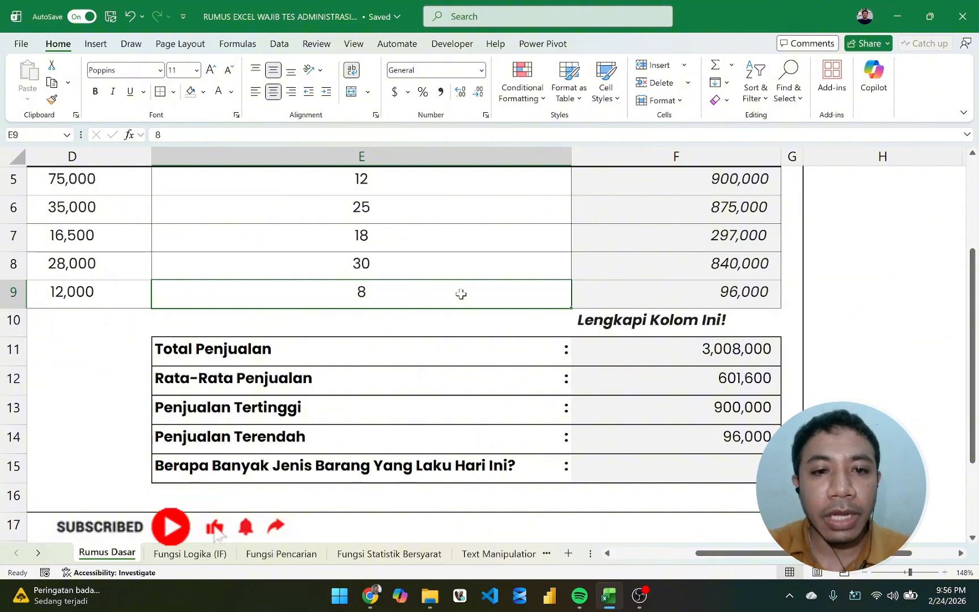
scroll(461, 294, "up", 1)
type("10")
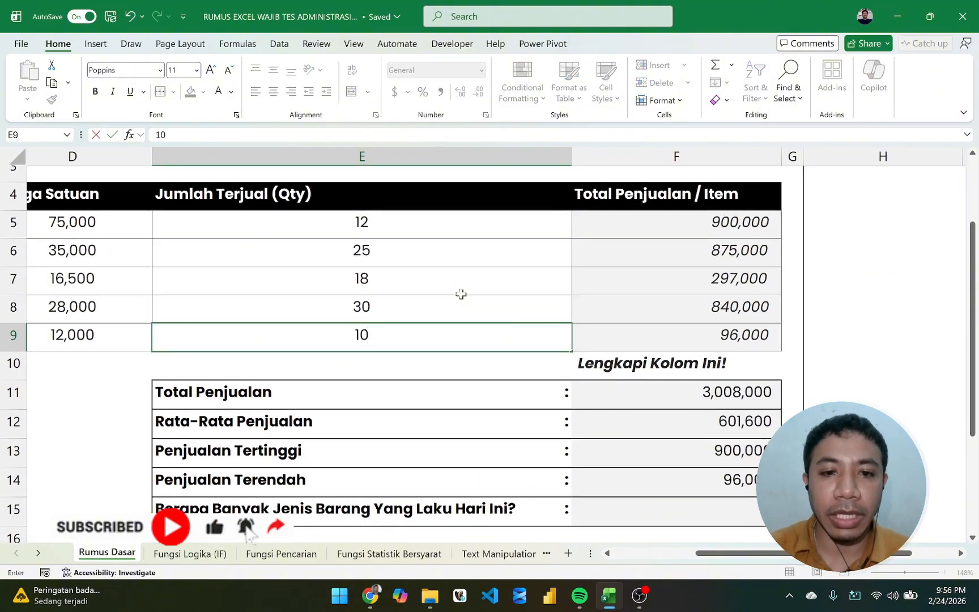
type("0")
key("Return")
scroll(613, 316, "down", 2)
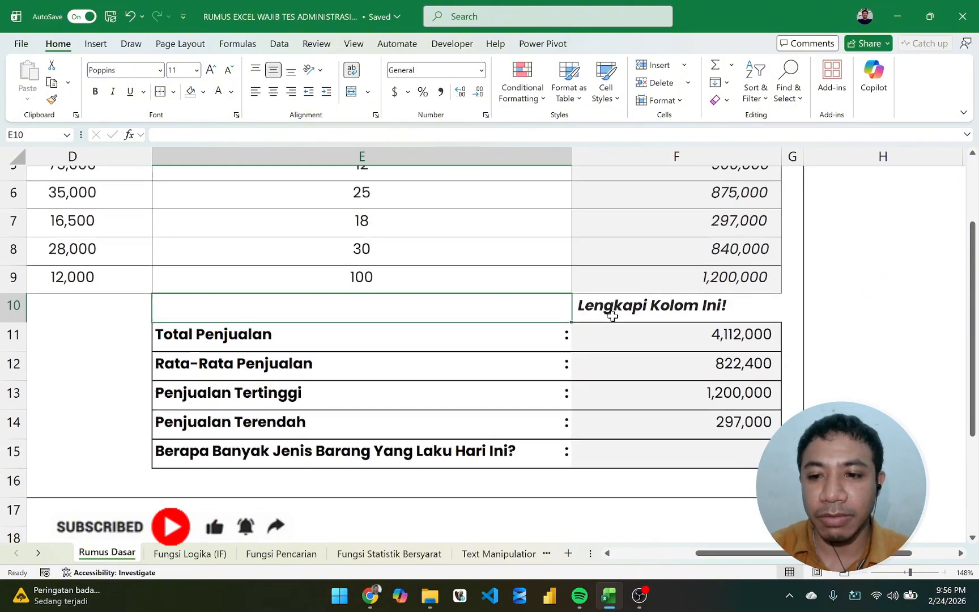
scroll(708, 363, "up", 2)
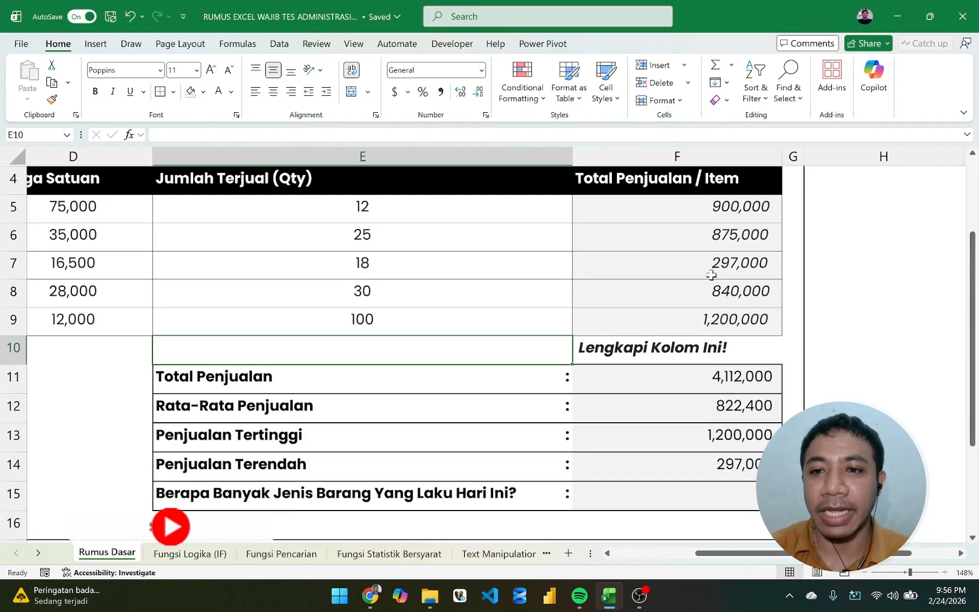
left_click(712, 271)
key("ctrl+z")
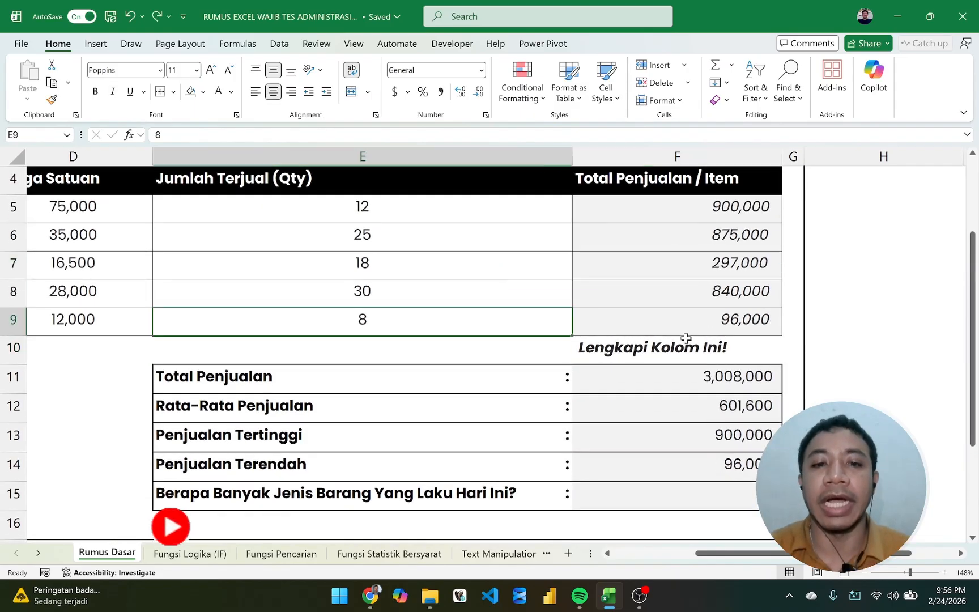
Review the sales summary results in F11:F14 against the Total Penjualan / Item column and the item names in C5:C9.
scroll(684, 338, "down", 2)
left_click(735, 327)
left_click_drag(735, 327, 728, 414)
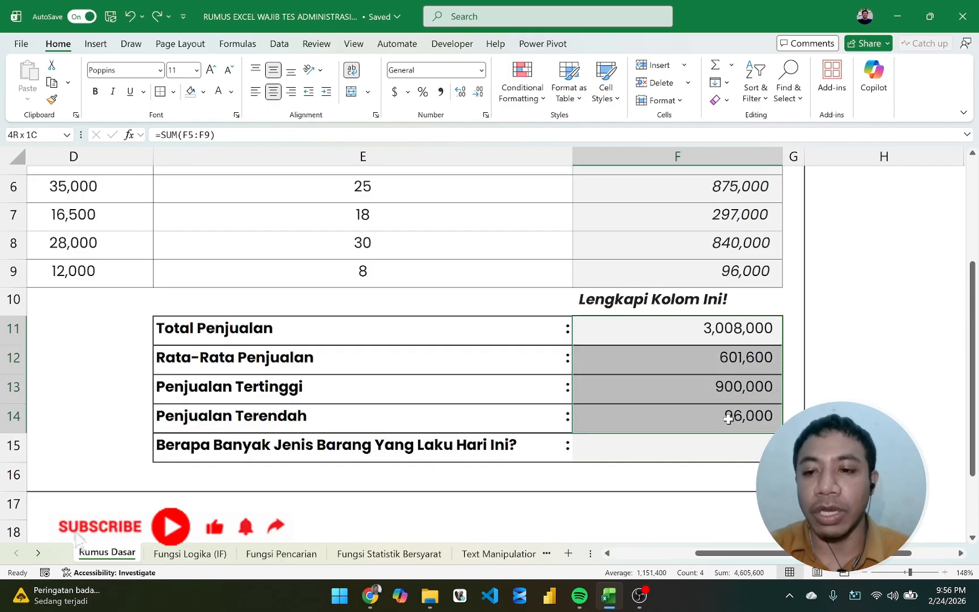
scroll(725, 249, "up", 2)
left_click(715, 214)
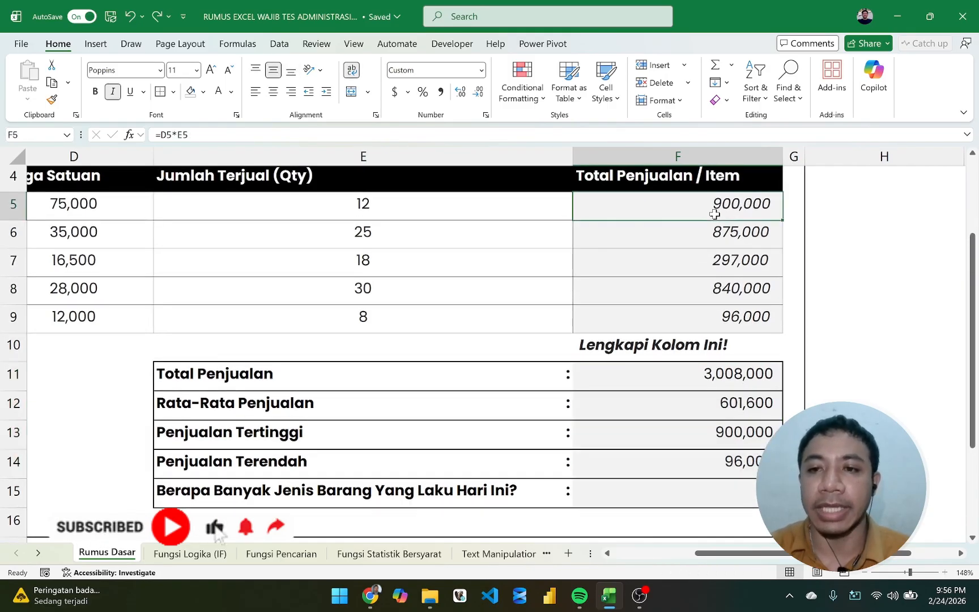
scroll(715, 214, "down", 2)
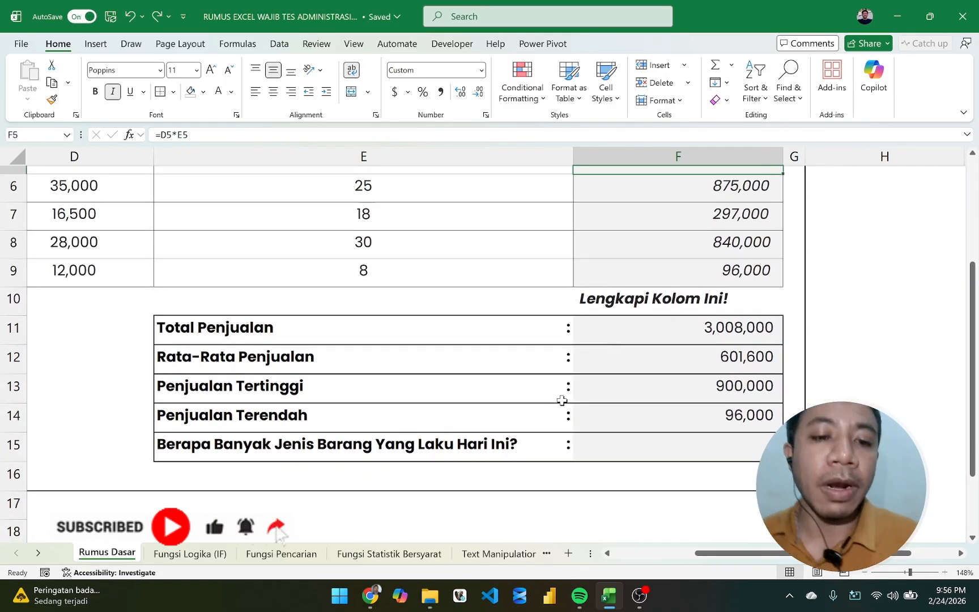
scroll(628, 411, "up", 1)
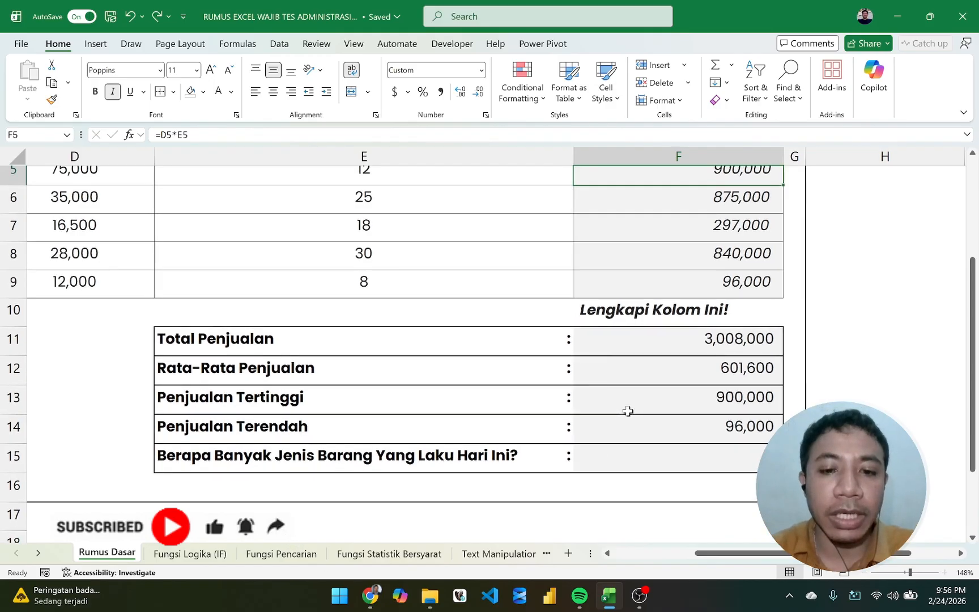
scroll(628, 411, "left", 5)
scroll(543, 355, "up", 2)
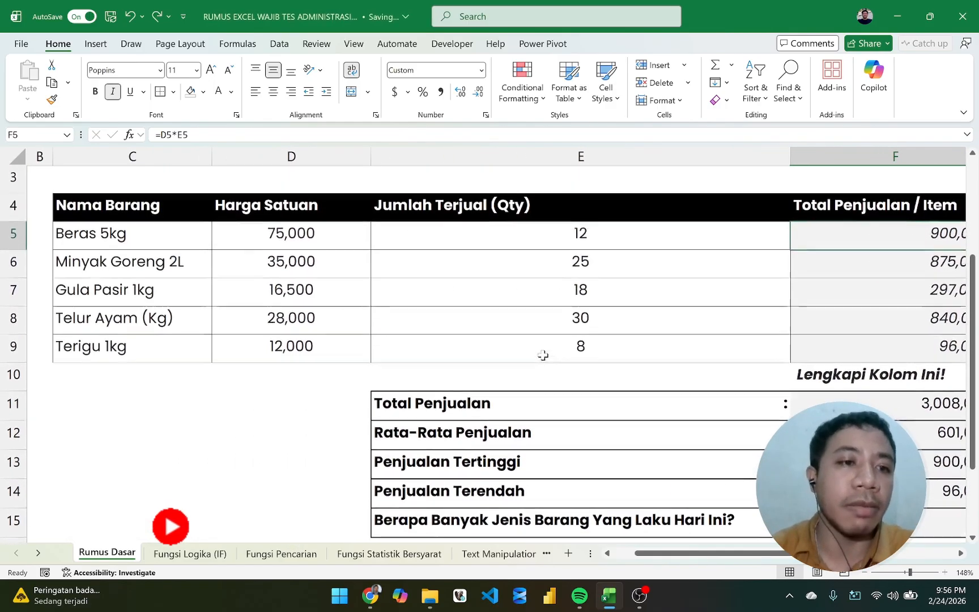
left_click_drag(173, 240, 136, 345)
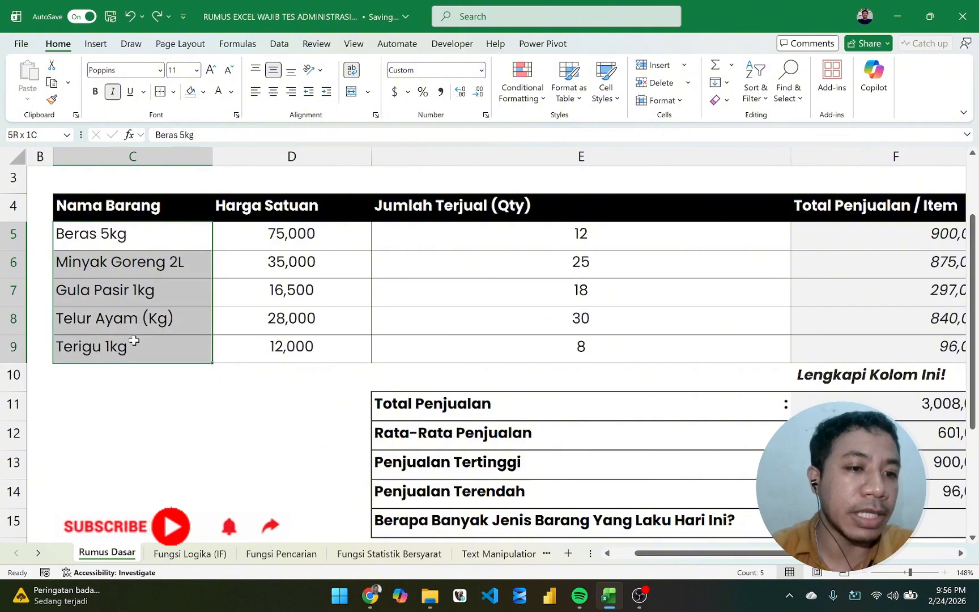
left_click_drag(188, 234, 166, 347)
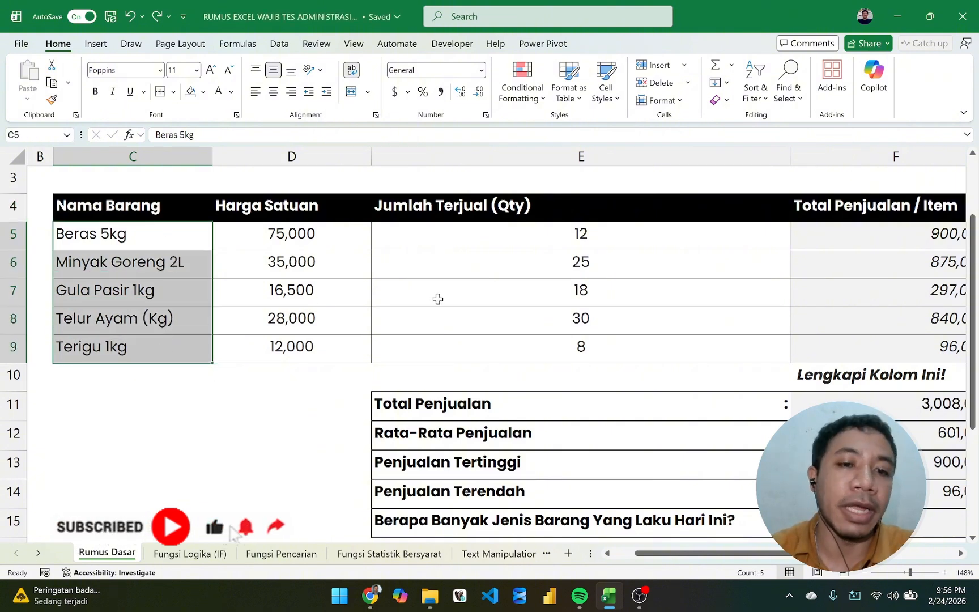
Count the kinds of items sold today in F15 with the formula =COUNT(E5:E9).
scroll(438, 299, "right", 3)
scroll(518, 293, "down", 2)
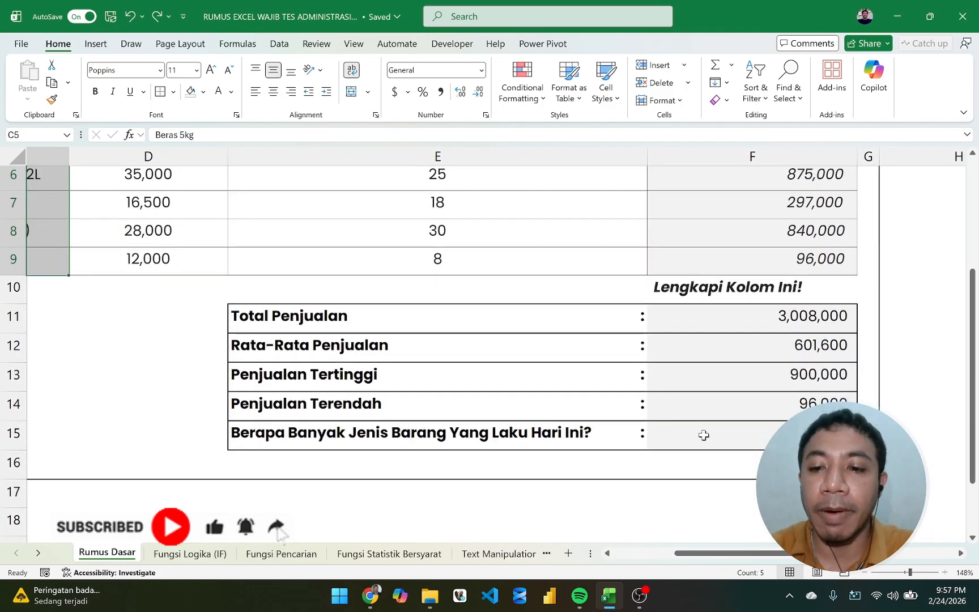
left_click(704, 435)
type("=coun")
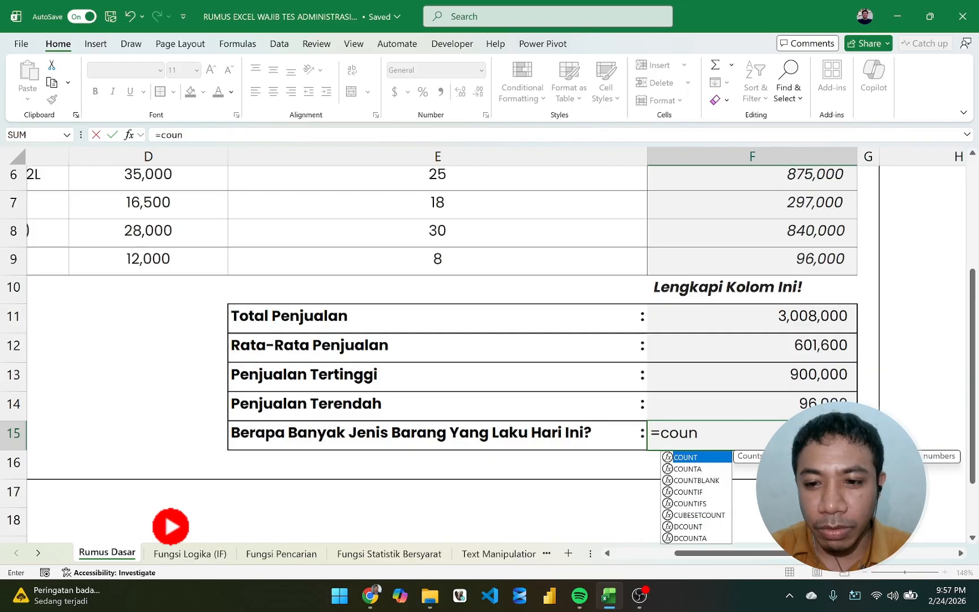
key("Tab")
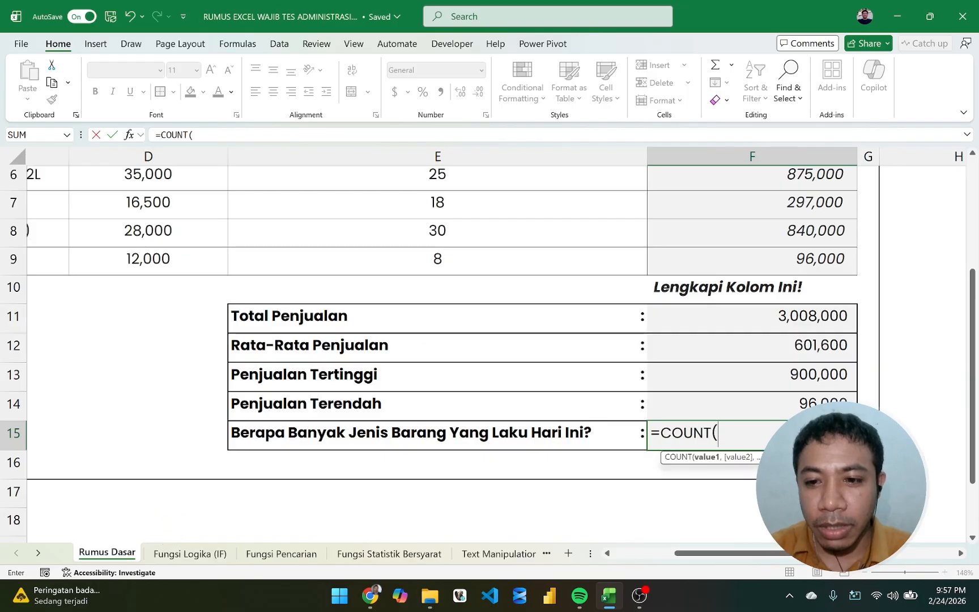
scroll(587, 310, "up", 1)
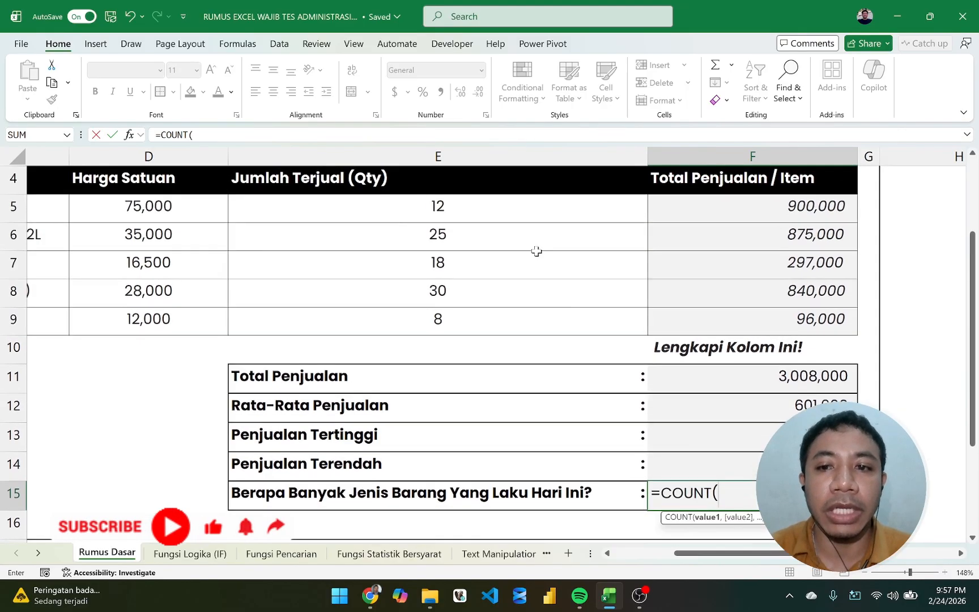
scroll(626, 320, "up", 1)
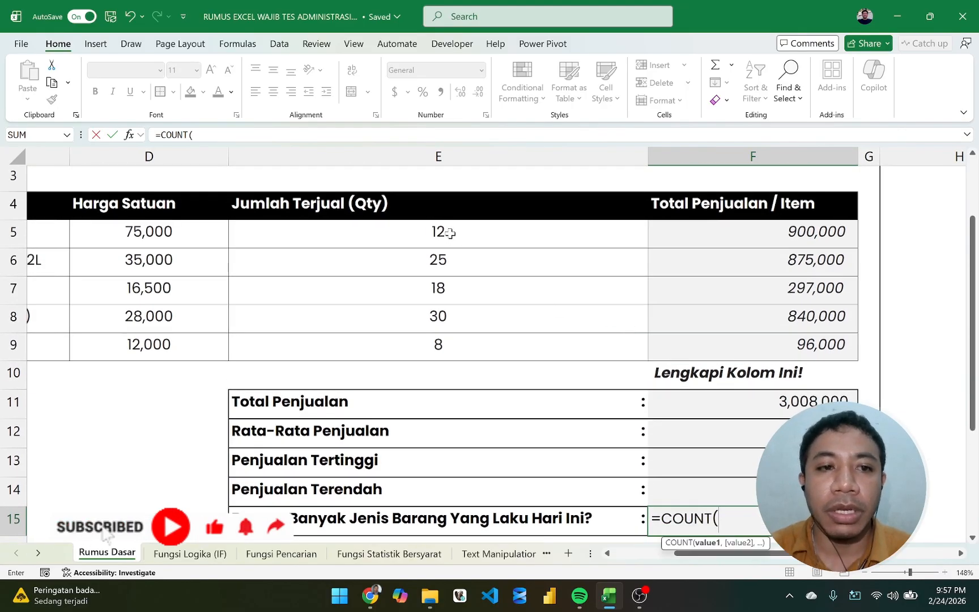
scroll(451, 229, "left", 1)
left_click(494, 240)
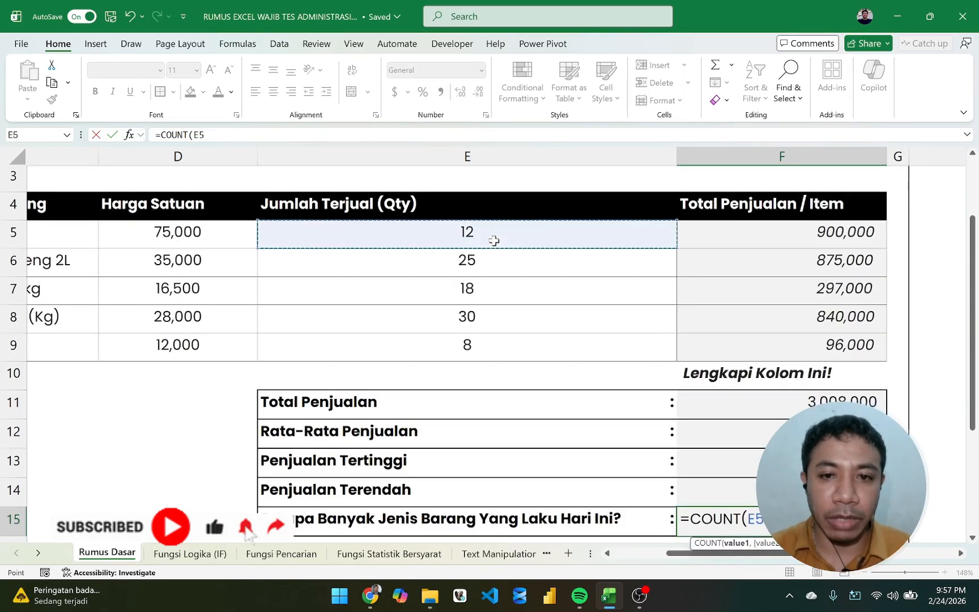
type(":E9")
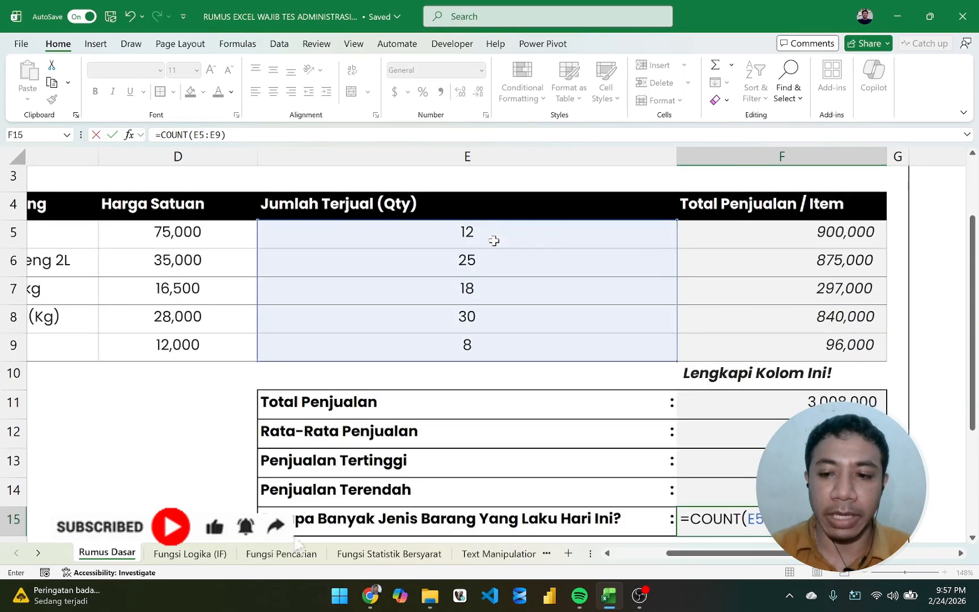
key("Return")
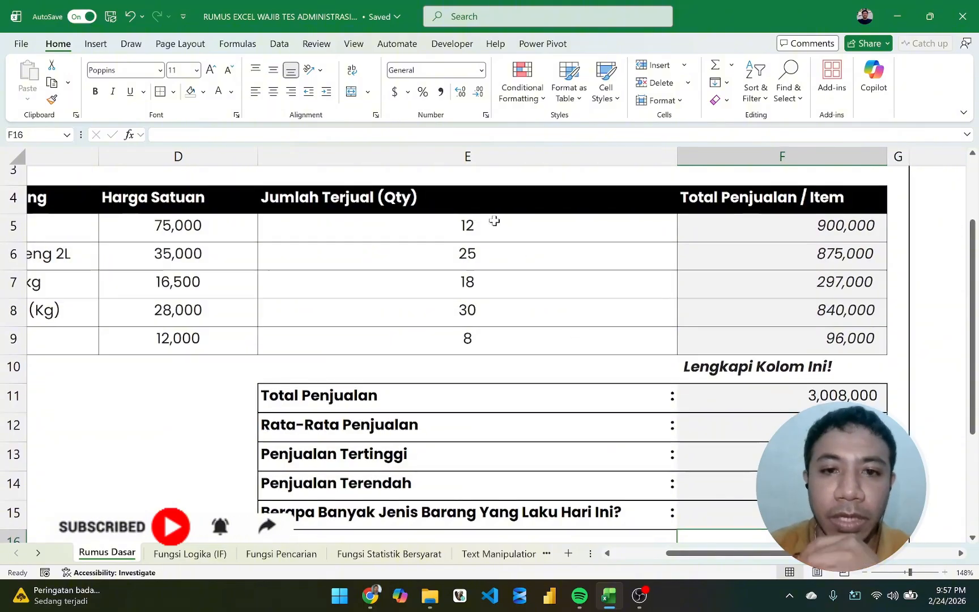
Review the COUNT formula in F15 against the Jumlah Terjual (Qty) values in E5:E9.
left_click_drag(494, 221, 457, 339)
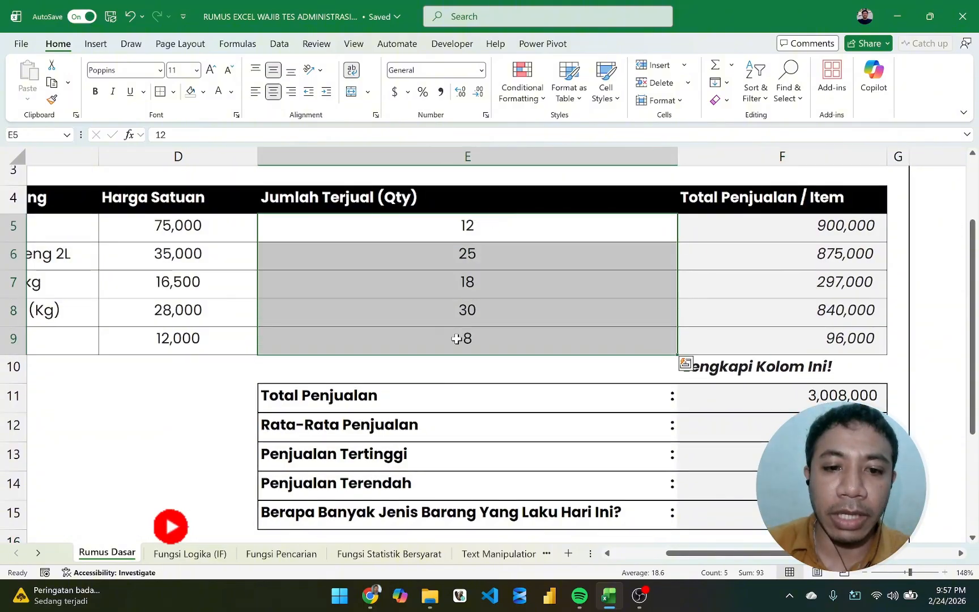
scroll(514, 331, "down", 1)
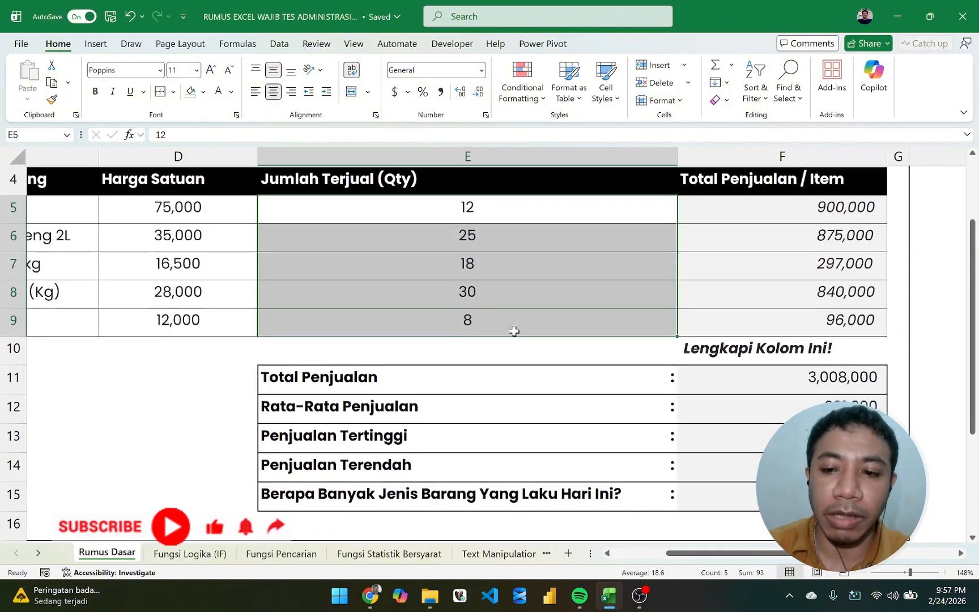
scroll(590, 352, "up", 1)
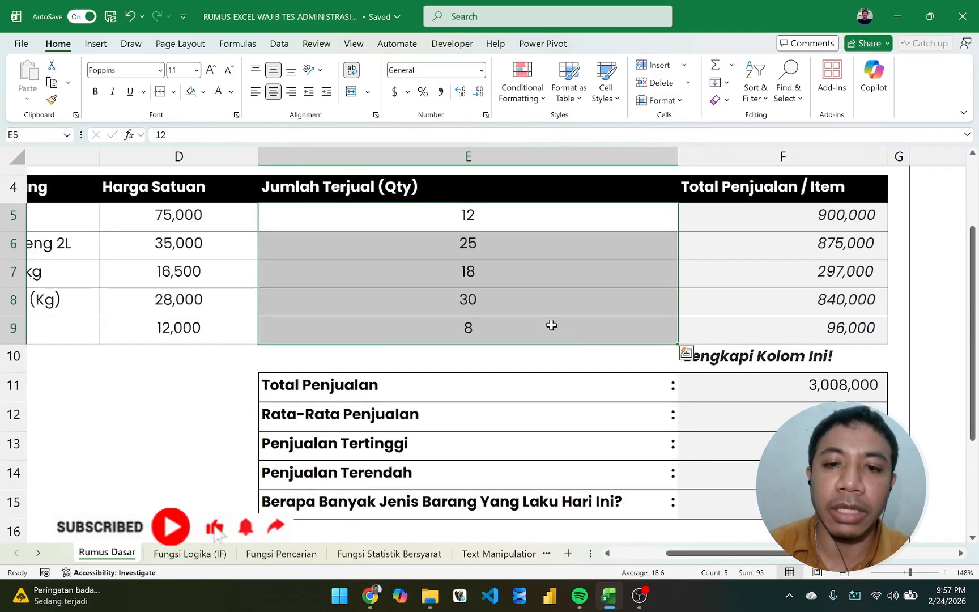
scroll(551, 325, "down", 1)
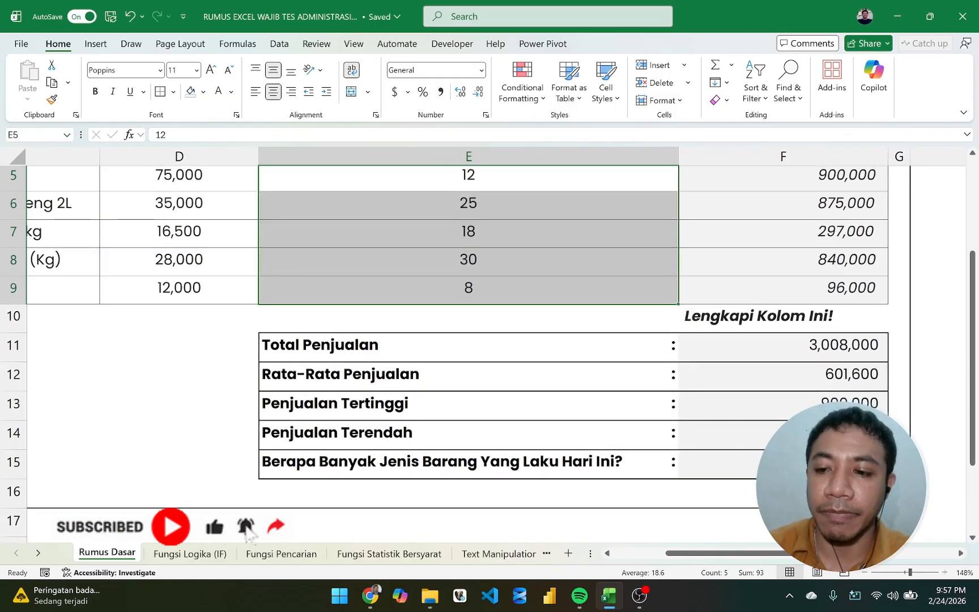
double_click(816, 463)
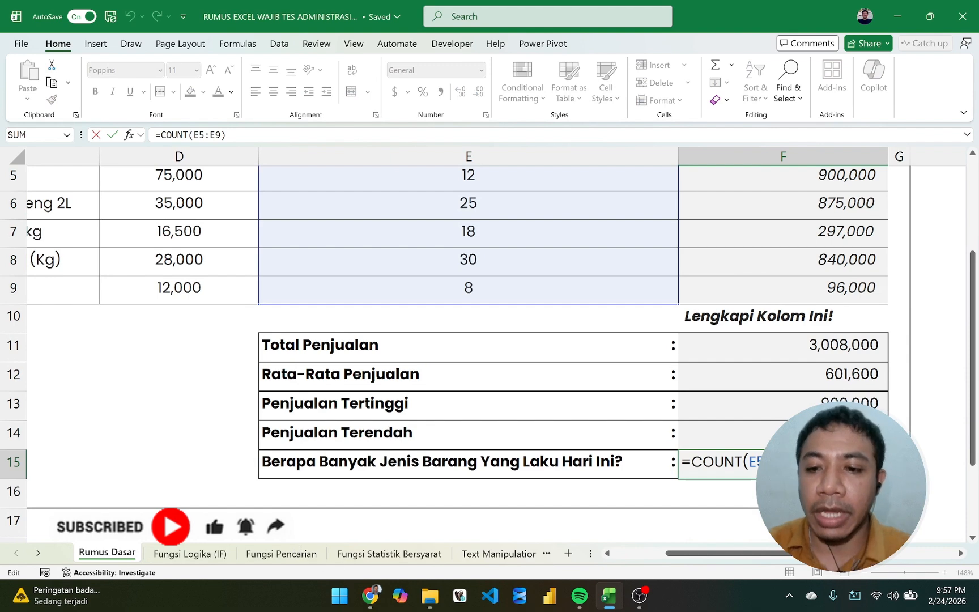
key("Escape")
Replace the formula in F15 with =COUNT(C5:C9) to count over the Nama Barang column.
scroll(616, 397, "left", 3)
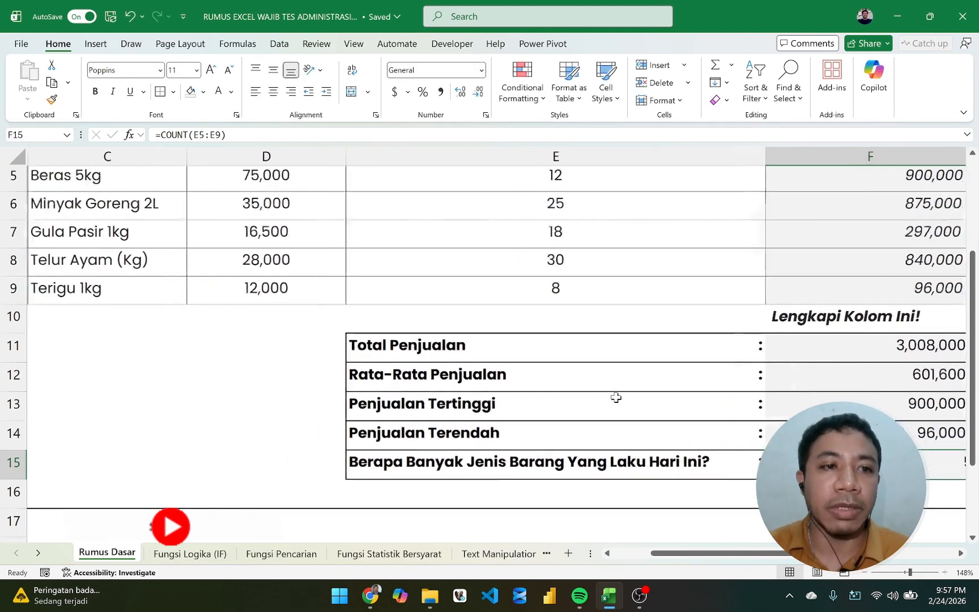
scroll(616, 398, "up", 1)
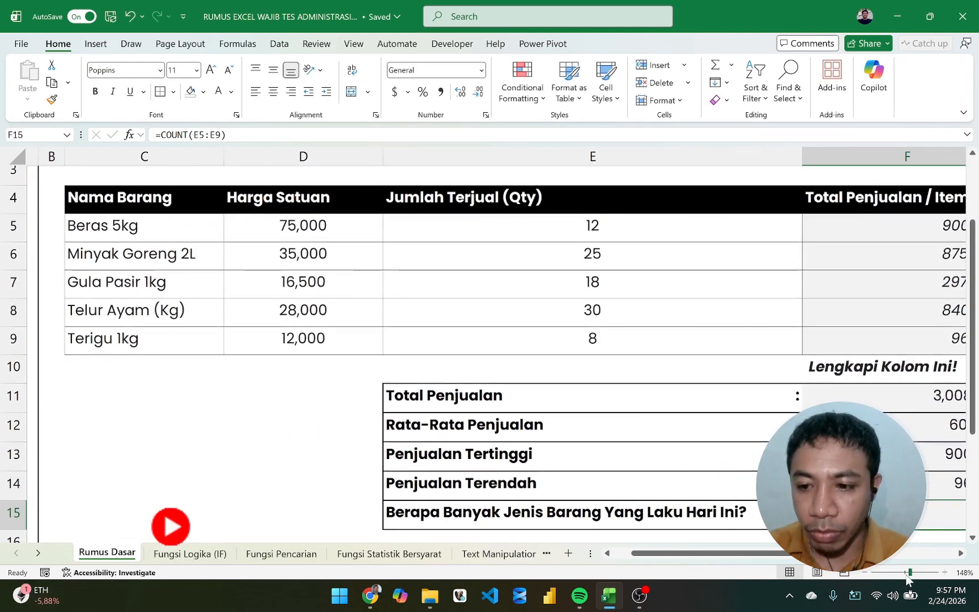
left_click(905, 573)
type("=coun")
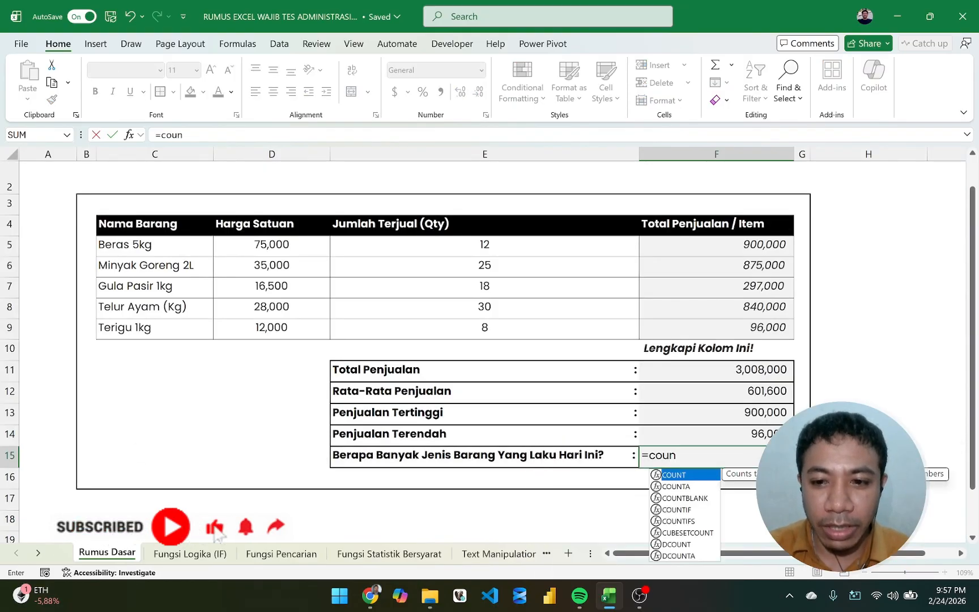
key("Tab")
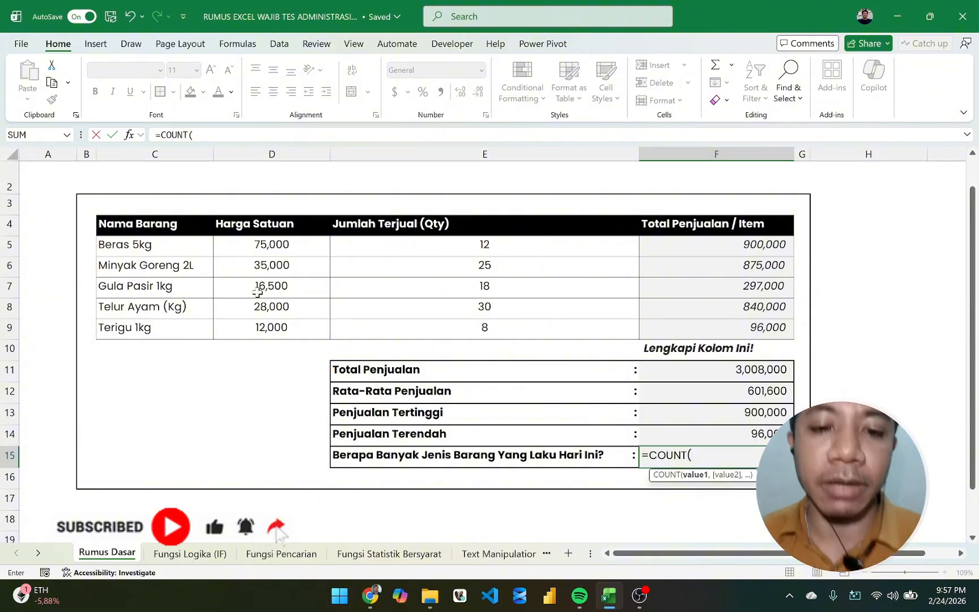
left_click(172, 247)
left_click_drag(171, 247, 164, 329)
key("Return")
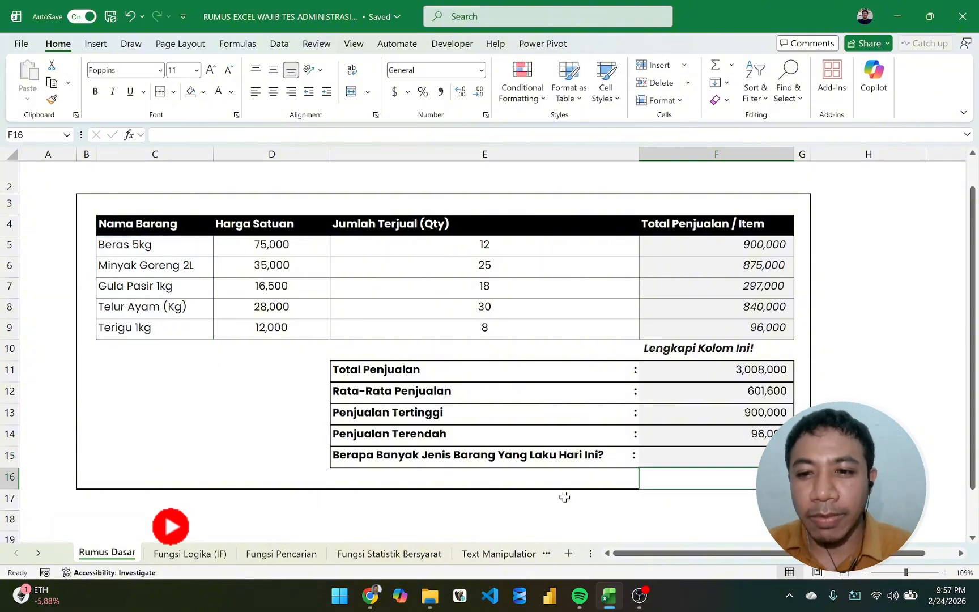
Review the =COUNT(C5:C9) formula in F15 against the item names in the Nama Barang column.
double_click(700, 454)
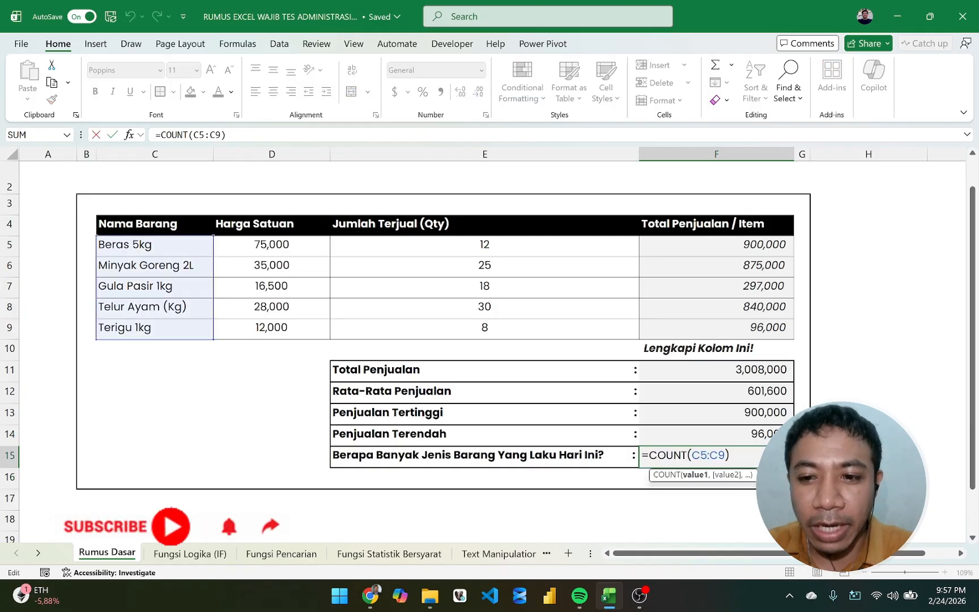
left_click_drag(731, 455, 665, 456)
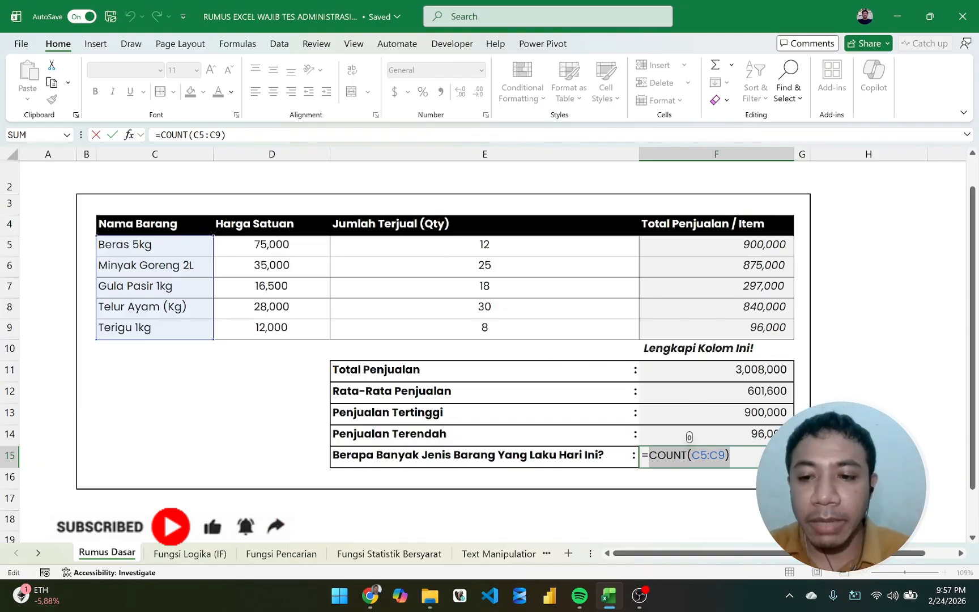
key("Return")
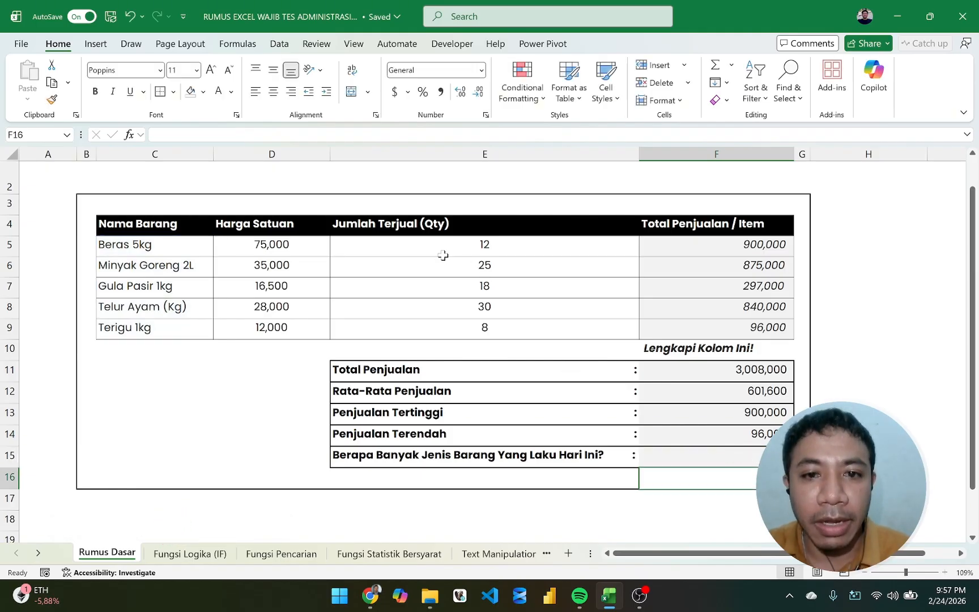
double_click(743, 456)
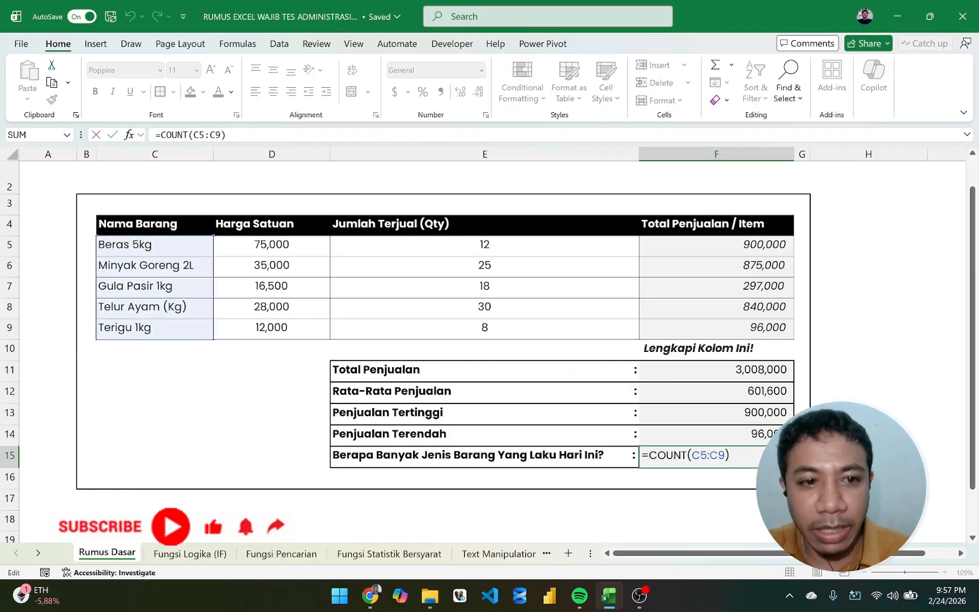
key("Escape")
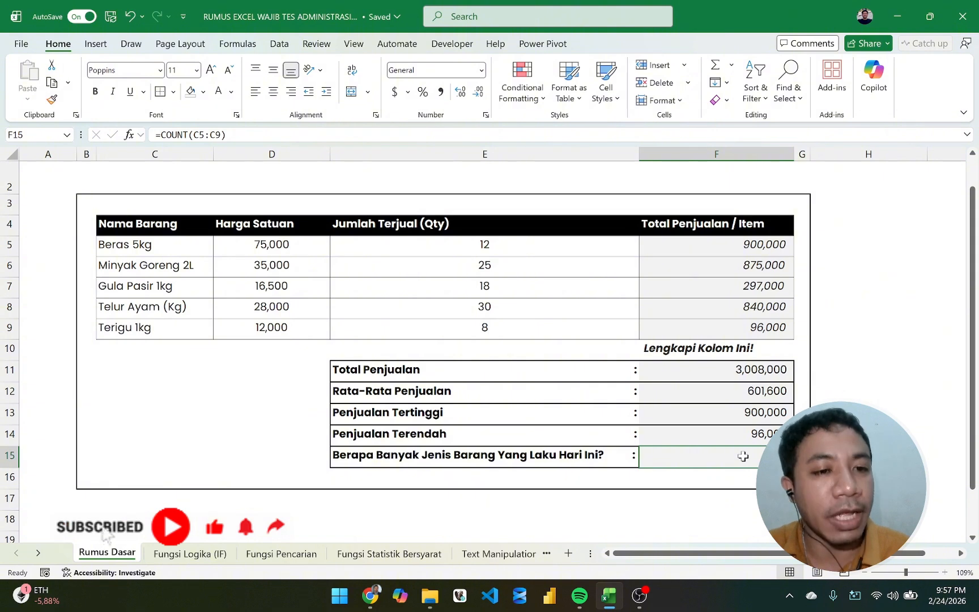
double_click(743, 456)
key("Escape")
double_click(739, 459)
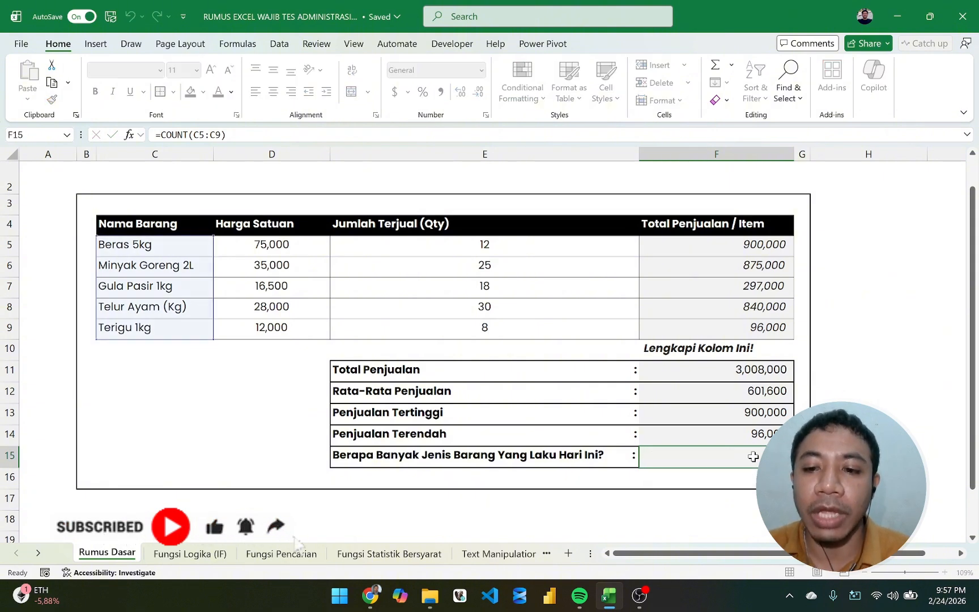
key("Escape")
Replace the formula in F15 with =COUNTA(C5:C9) to count the item names, and check the result.
type("=coun")
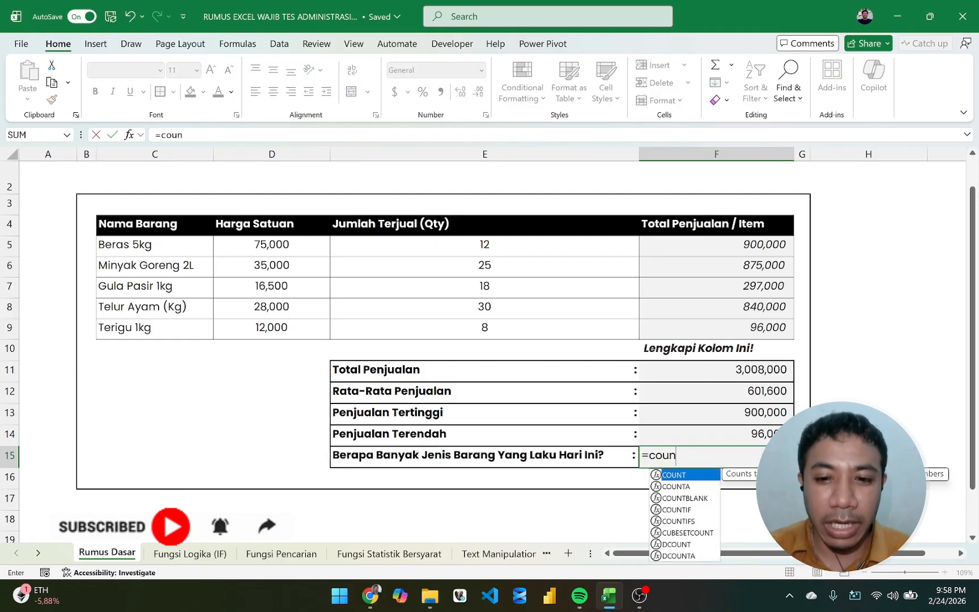
key("Down")
key("Tab")
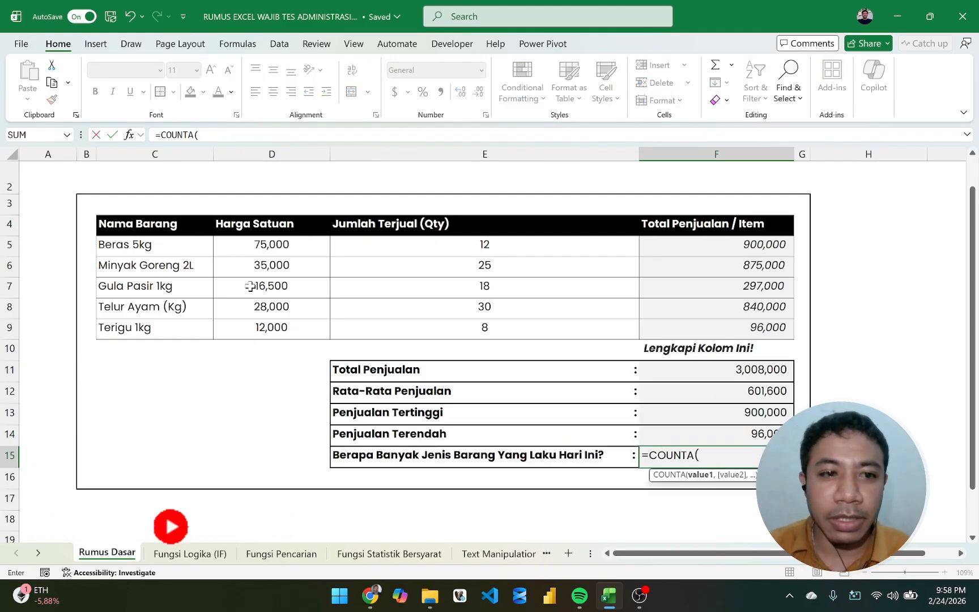
left_click_drag(190, 252, 174, 335)
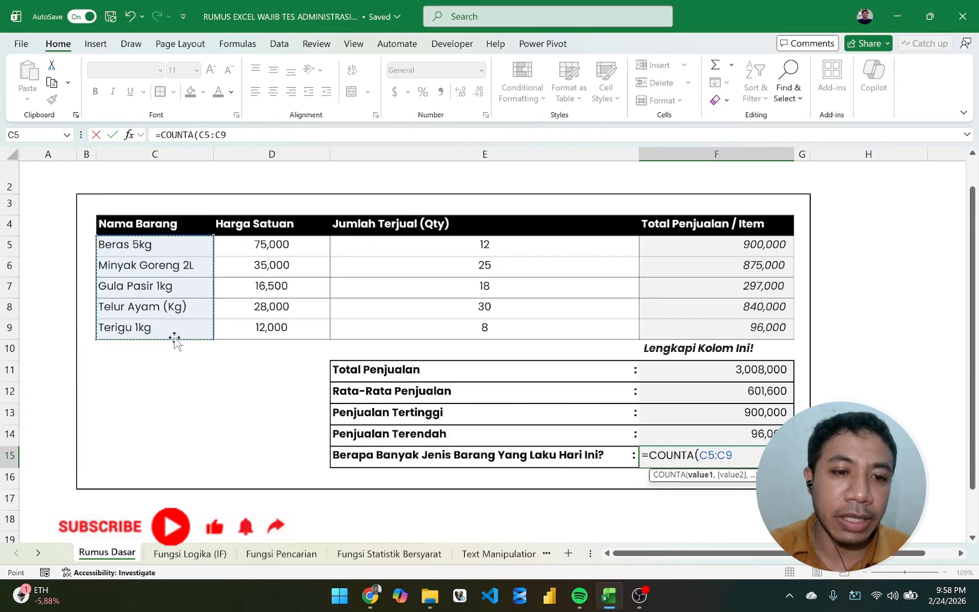
key("Return")
key("Return")
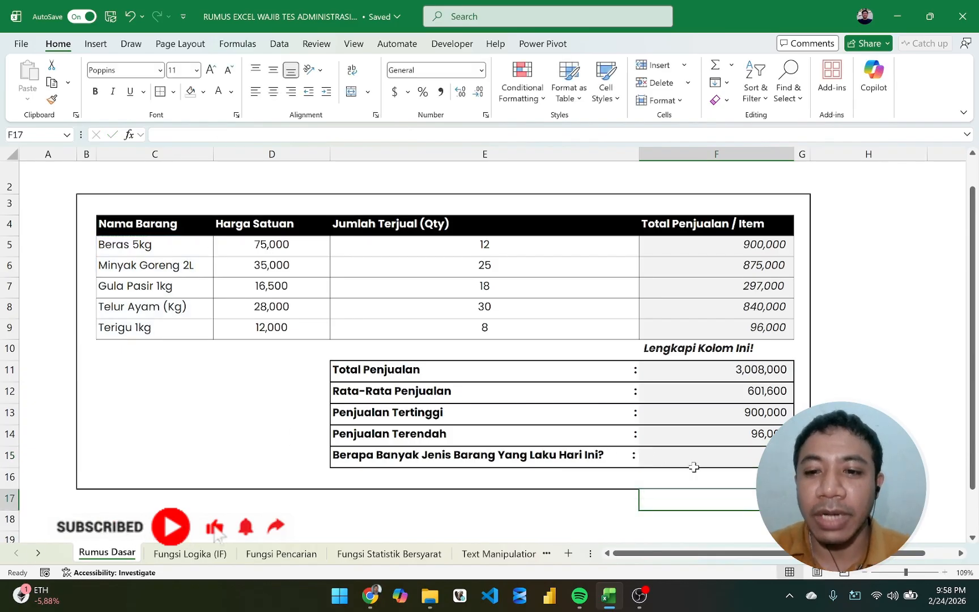
double_click(712, 460)
key("Escape")
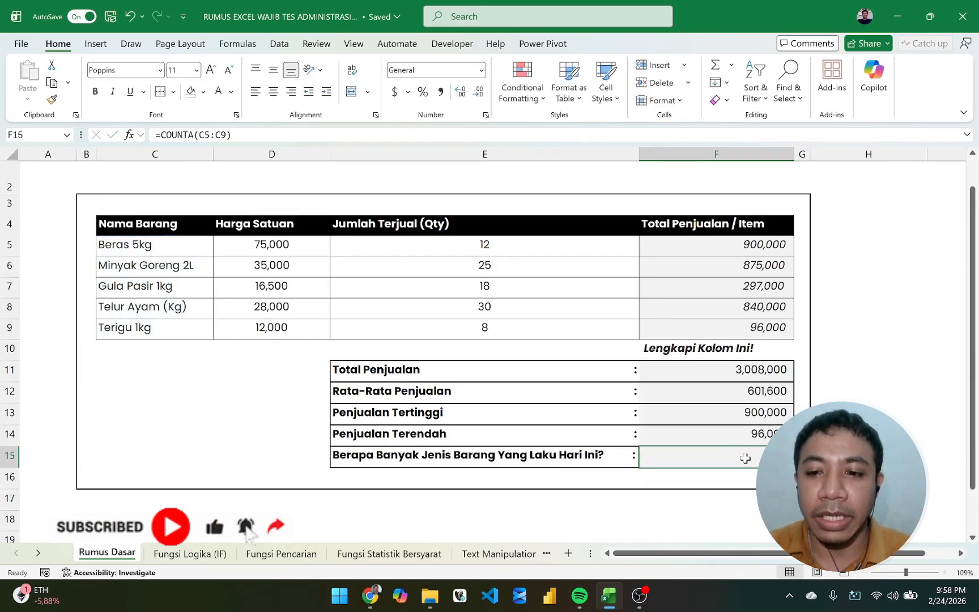
Change the COUNTA range in F15 to the Jumlah Terjual (Qty) values, giving =COUNTA(E5:E9).
double_click(755, 460)
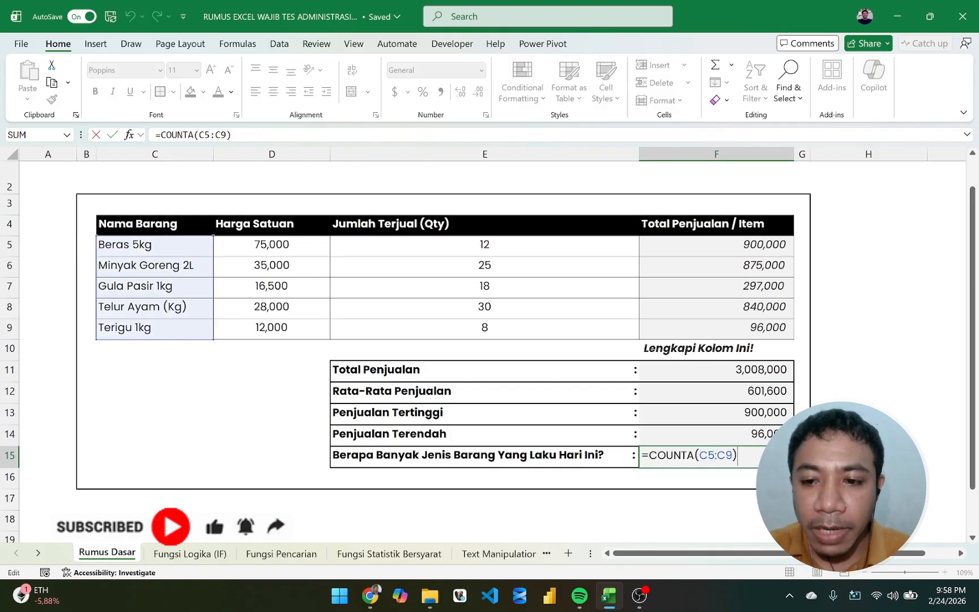
key("BackSpace")
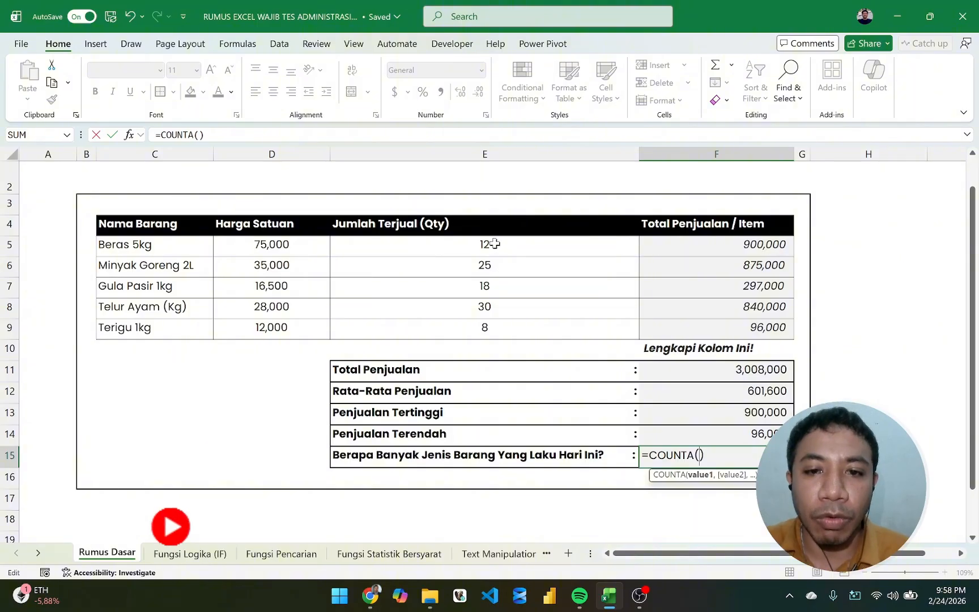
left_click_drag(495, 244, 485, 328)
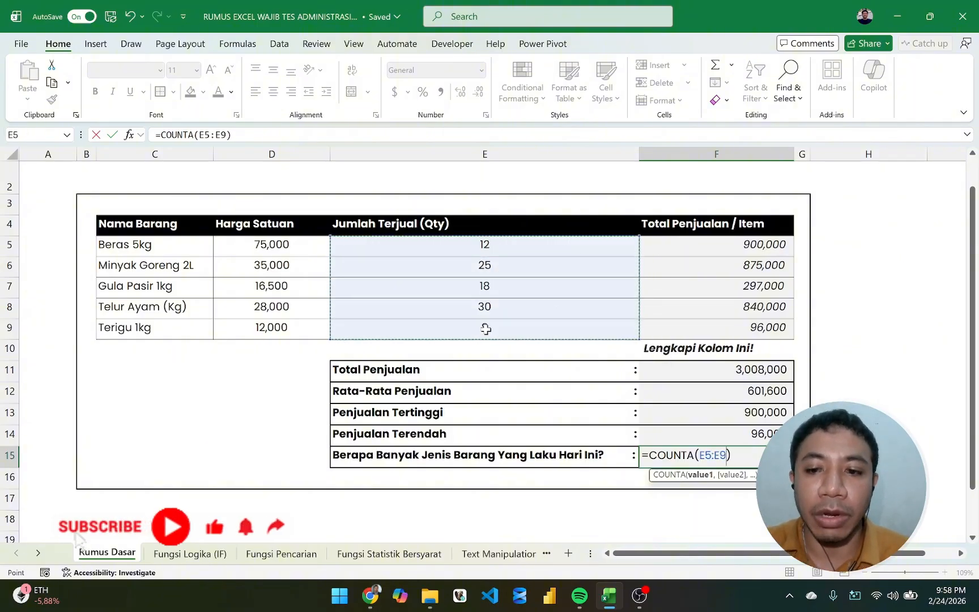
key("Return")
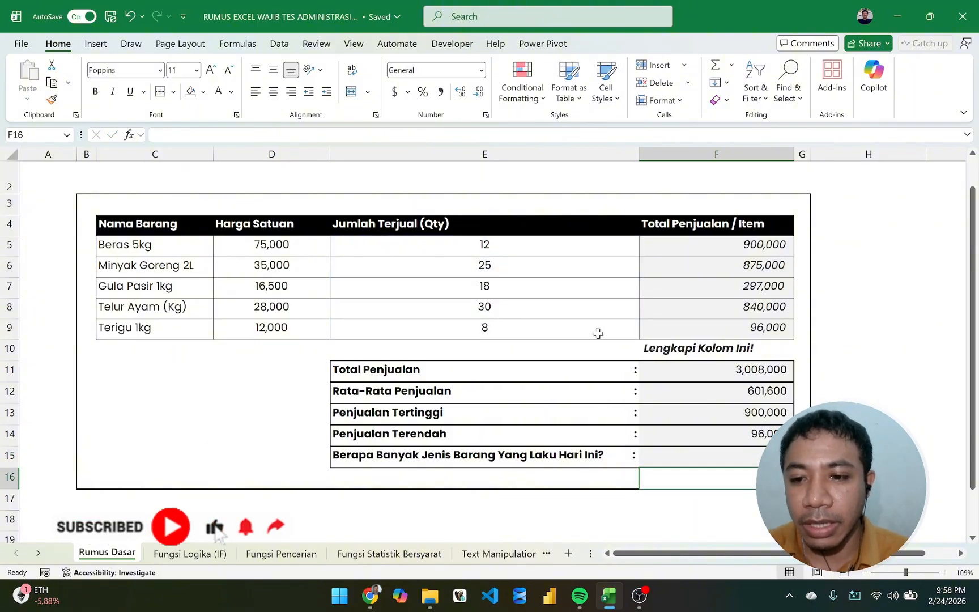
Switch the function in F15 from COUNTA to COUNT, giving =COUNT(E5:E9).
double_click(754, 455)
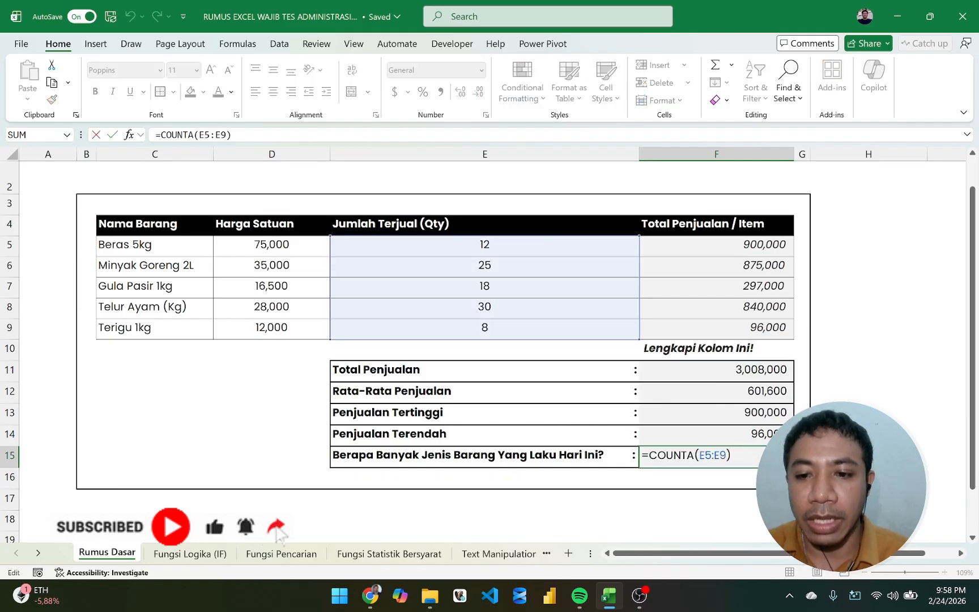
left_click(694, 455)
key("BackSpace")
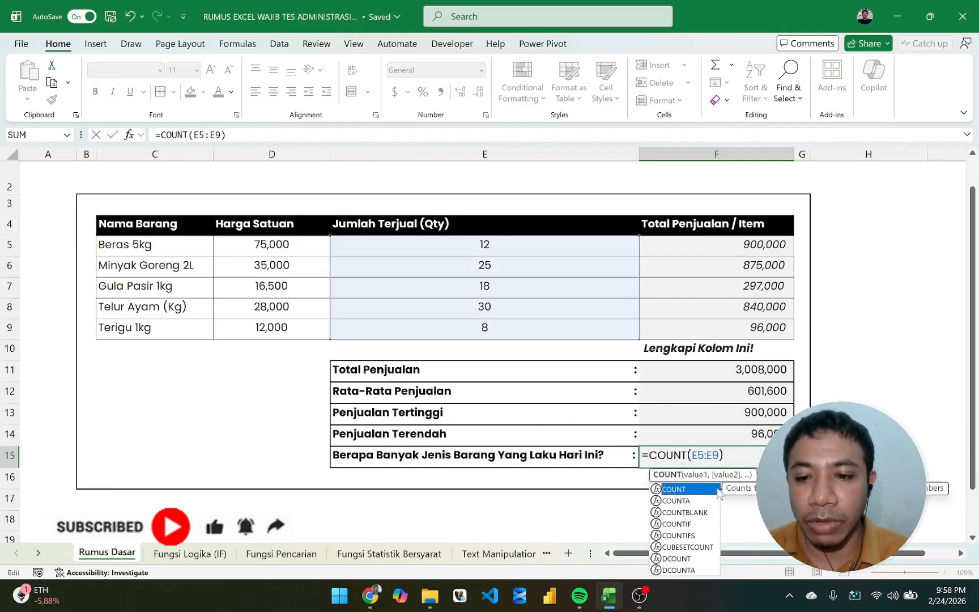
key("Return")
Point the COUNT formula in F15 at the Nama Barang entries, giving =COUNT(C5:C9).
double_click(765, 456)
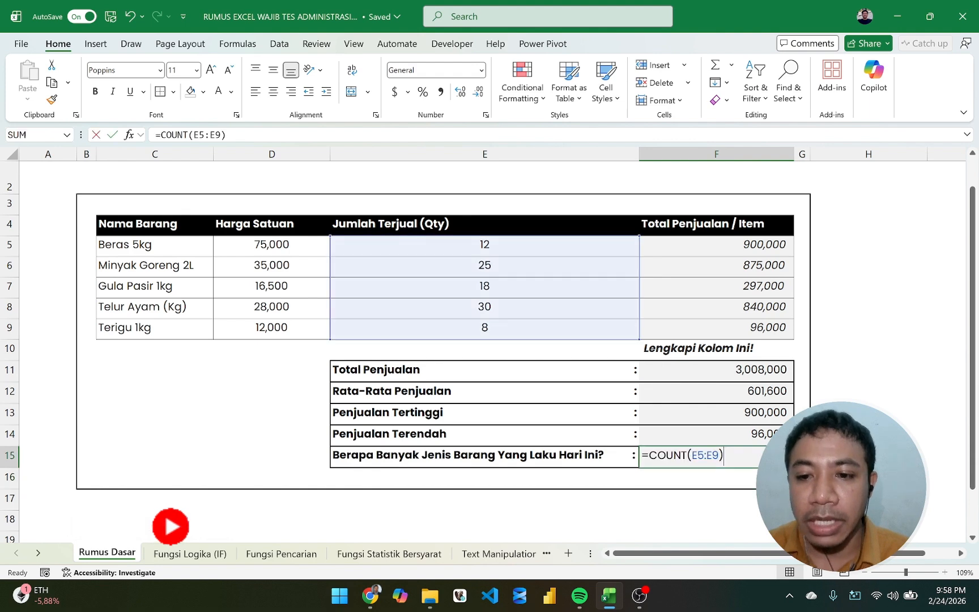
left_click_drag(719, 456, 687, 455)
key("BackSpace")
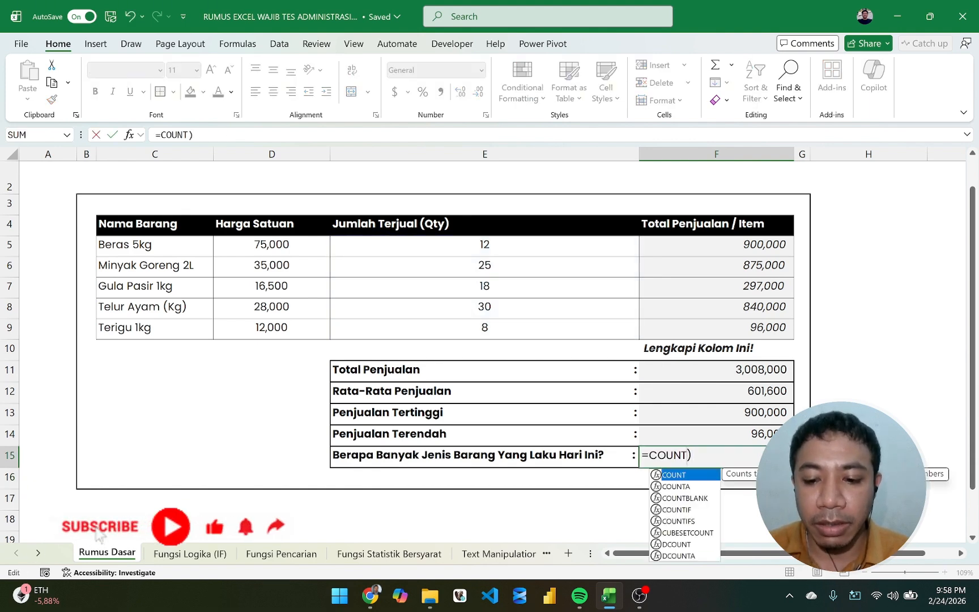
key("Delete")
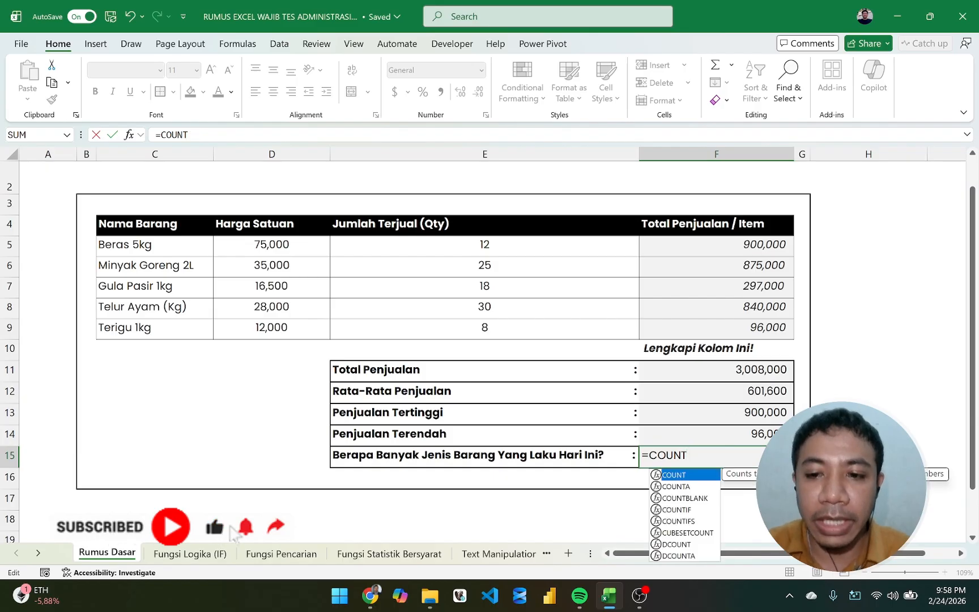
type("(")
left_click_drag(180, 244, 177, 322)
key("Return")
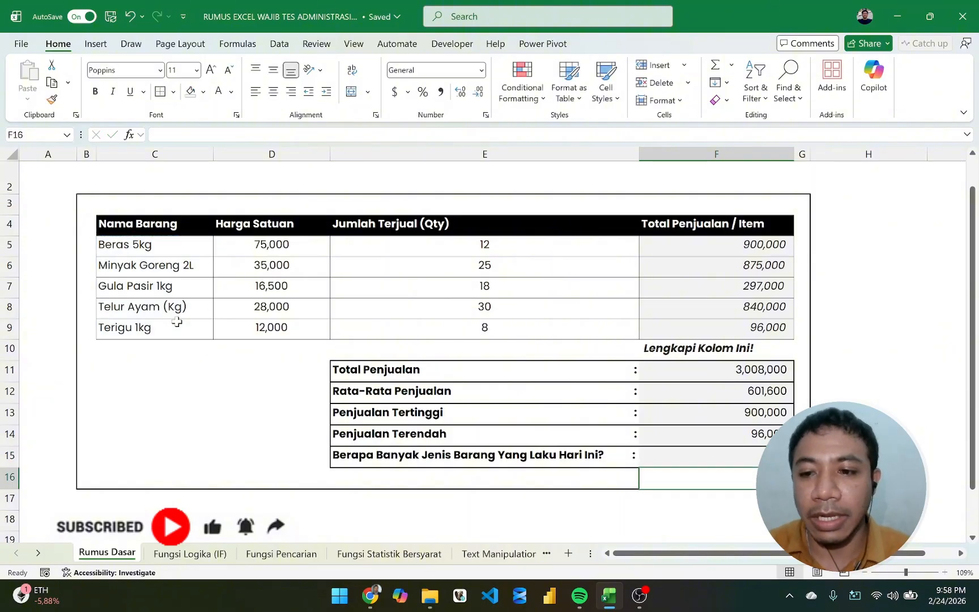
Change the function in F15 to COUNTA so the formula reads =COUNTA(C5:C9).
left_click(707, 458)
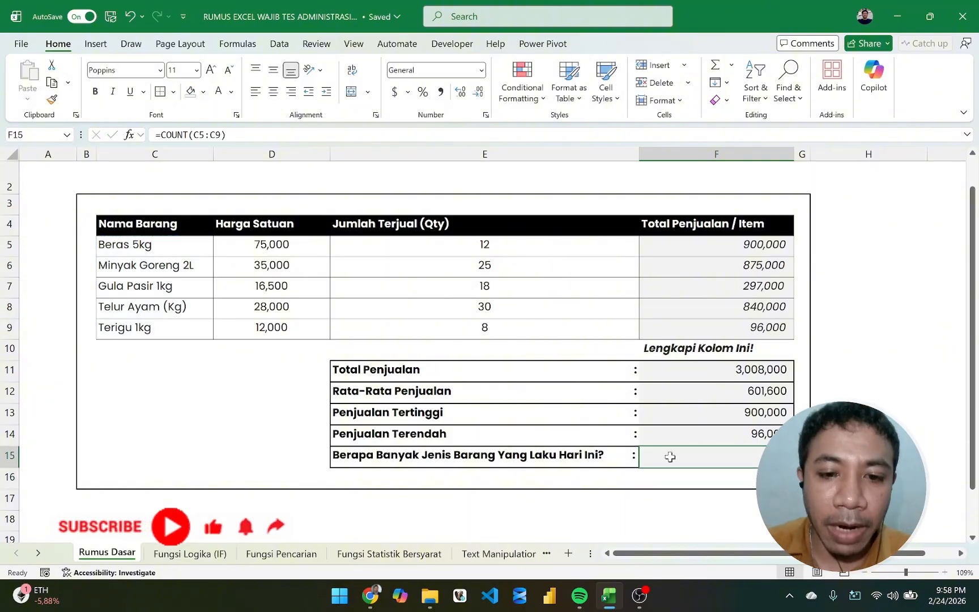
double_click(723, 458)
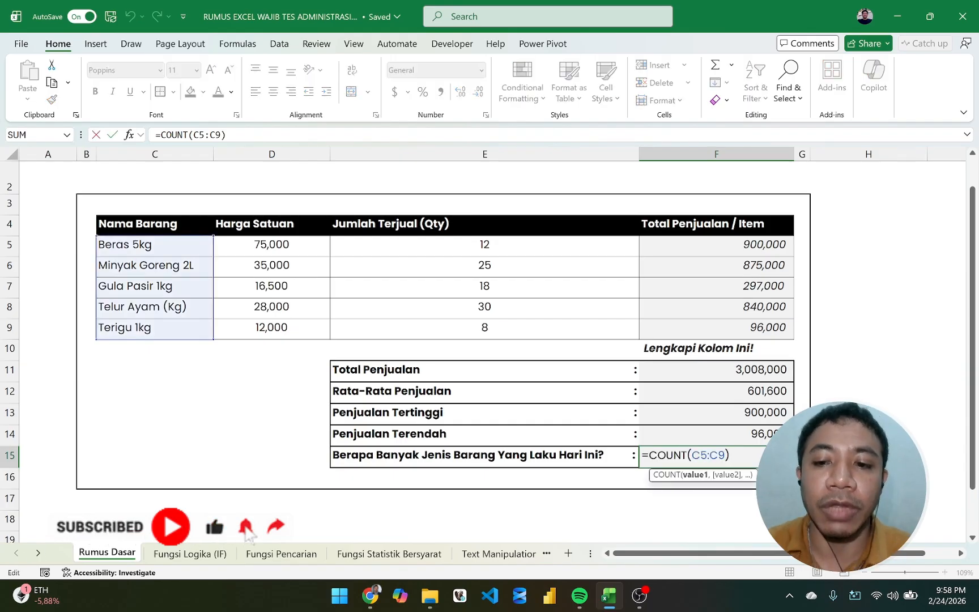
key("BackSpace")
type("A")
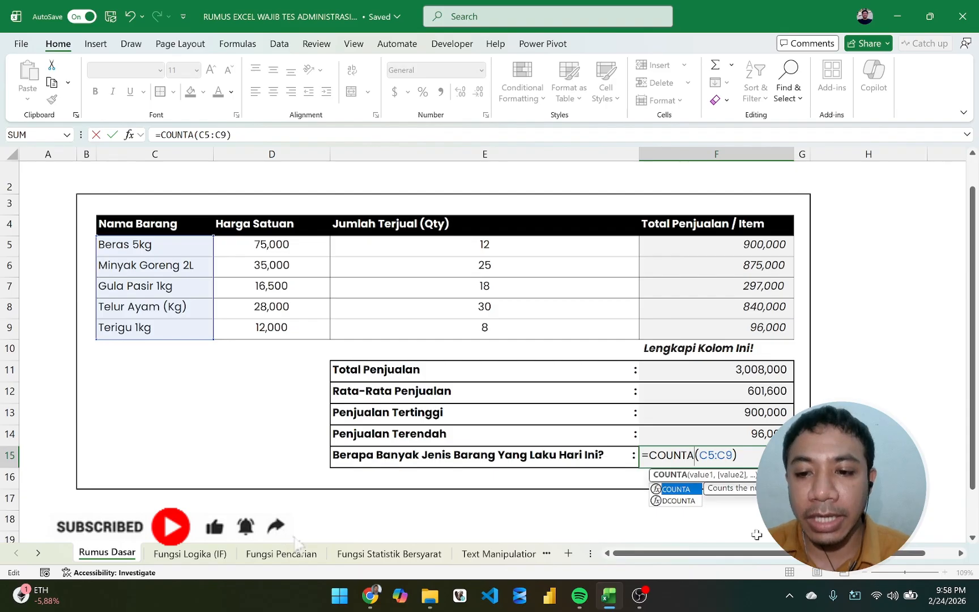
key("Return")
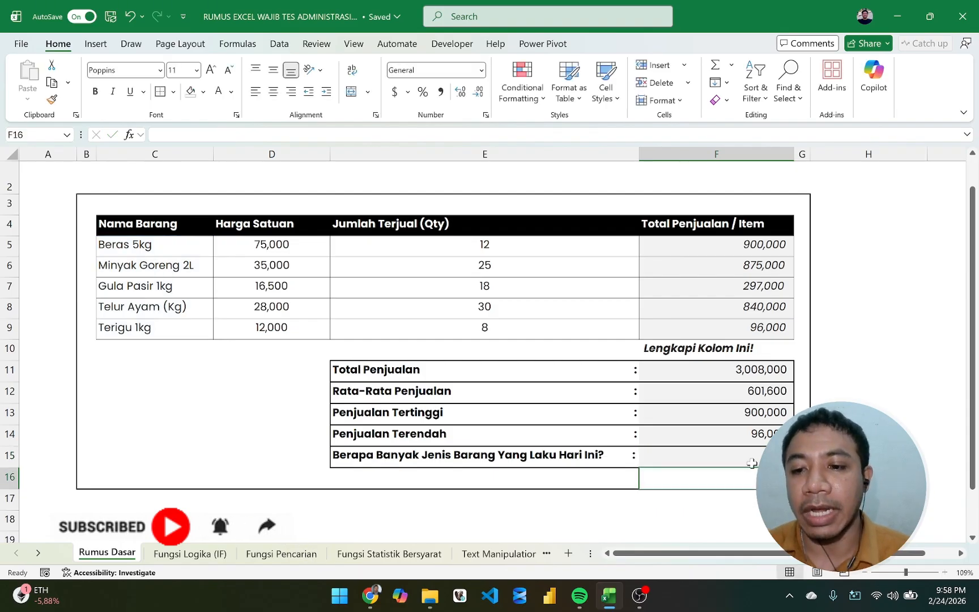
Review the completed sales summary in F11:F15 and the item names in C5:C9.
left_click_drag(737, 369, 712, 459)
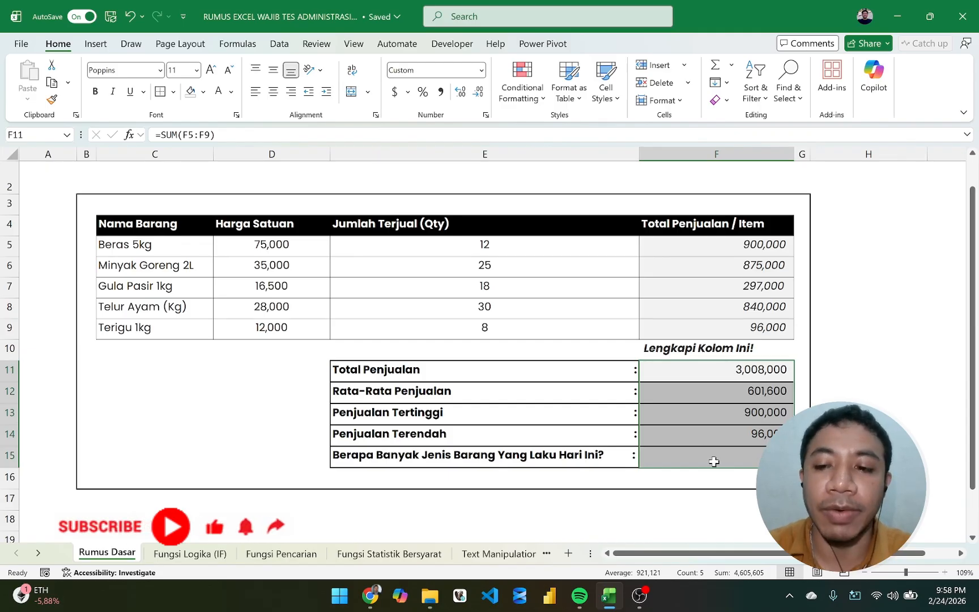
scroll(714, 462, "down", 1)
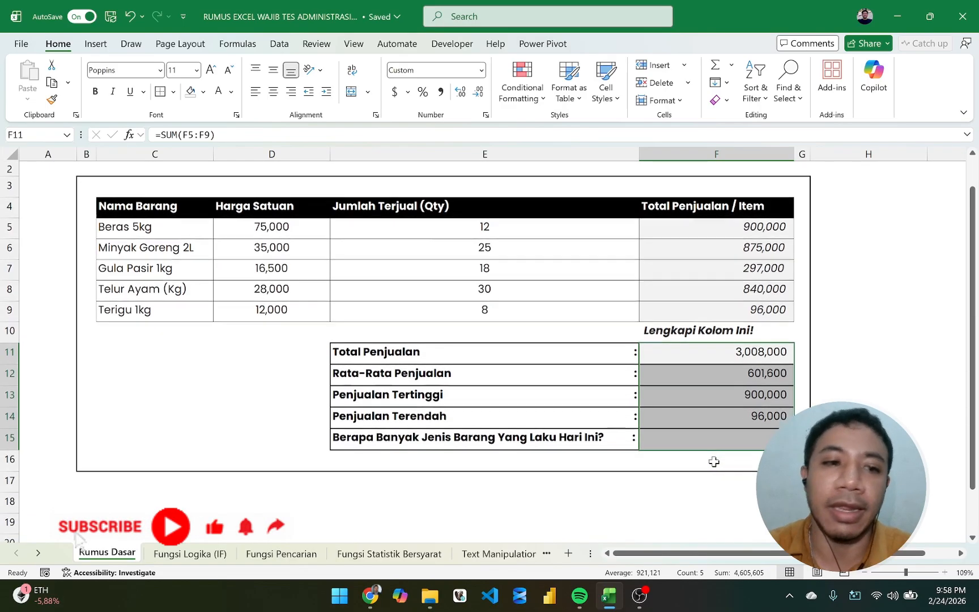
left_click(174, 230)
left_click(163, 316)
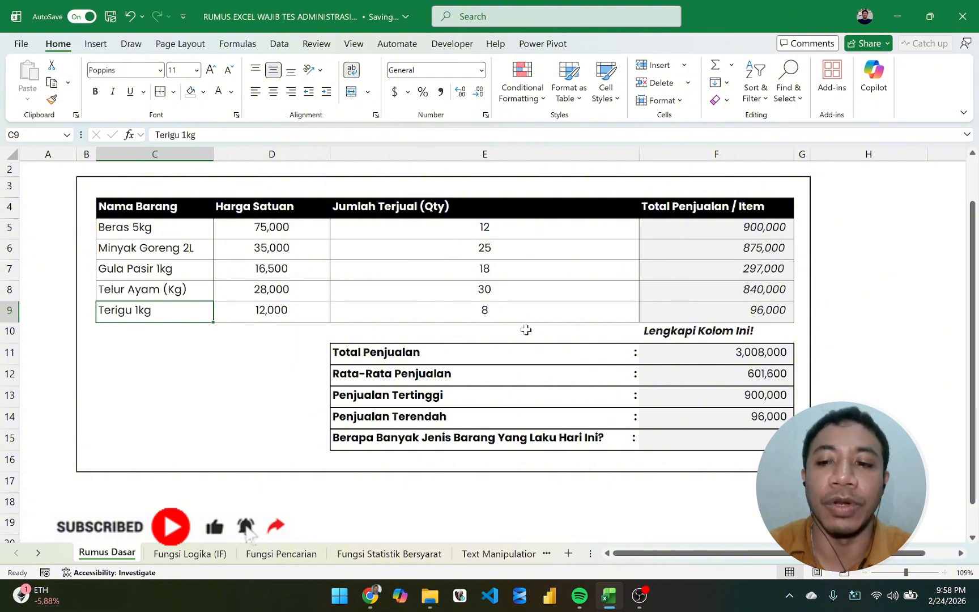
scroll(526, 329, "up", 1)
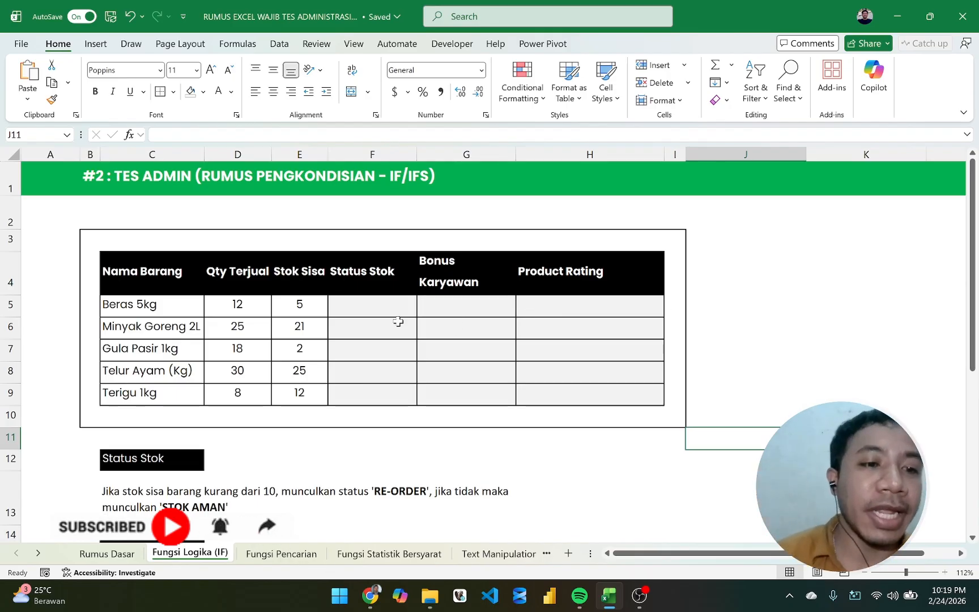
Examine the table headers on the Fungsi Logika (IF) sheet and the rules for Status Stok, Bonus Karyawan and Product Rating.
left_click_drag(137, 267, 297, 306)
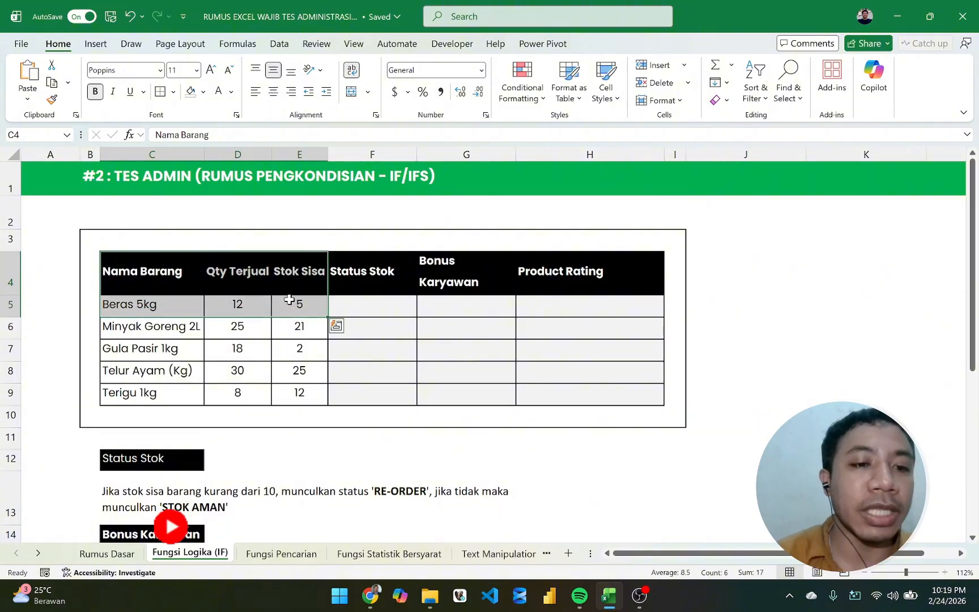
left_click(144, 268)
left_click(236, 272)
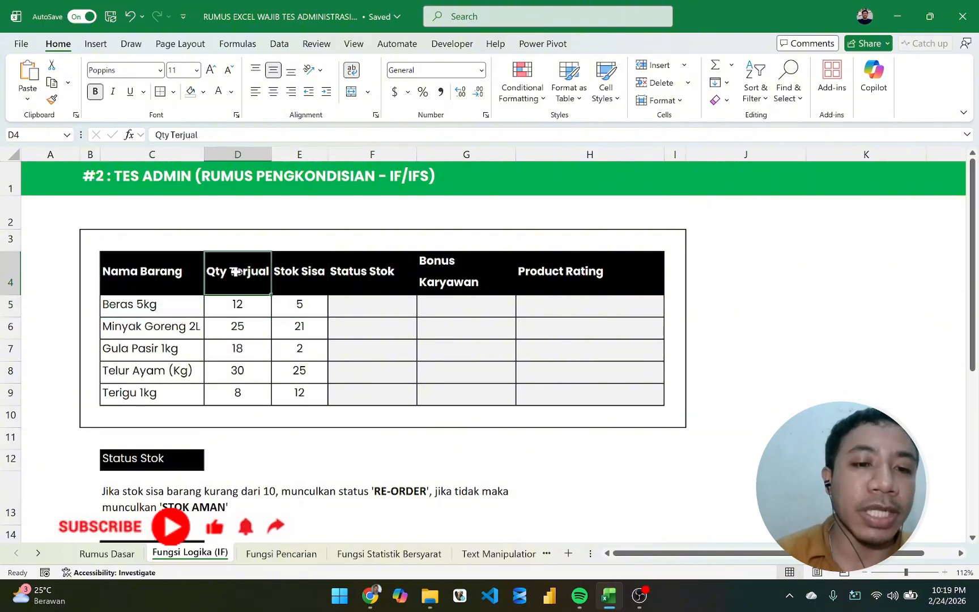
left_click_drag(294, 271, 308, 314)
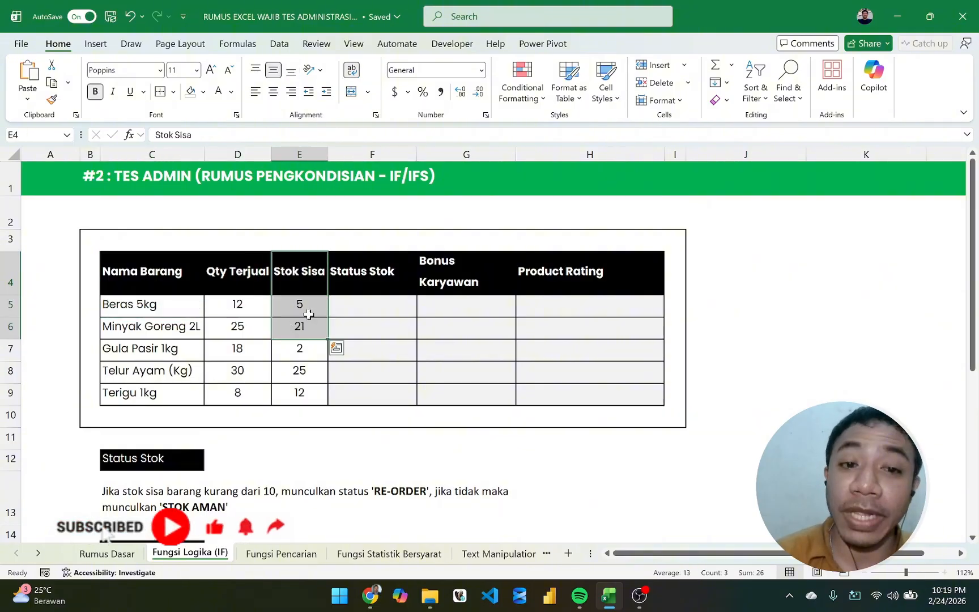
left_click(368, 286)
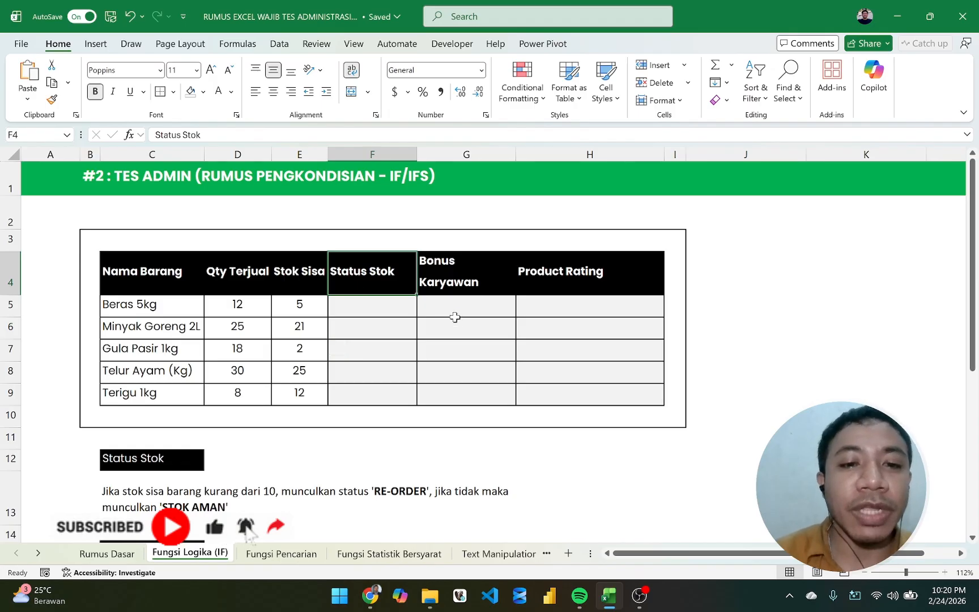
left_click_drag(374, 272, 603, 290)
scroll(558, 329, "down", 3)
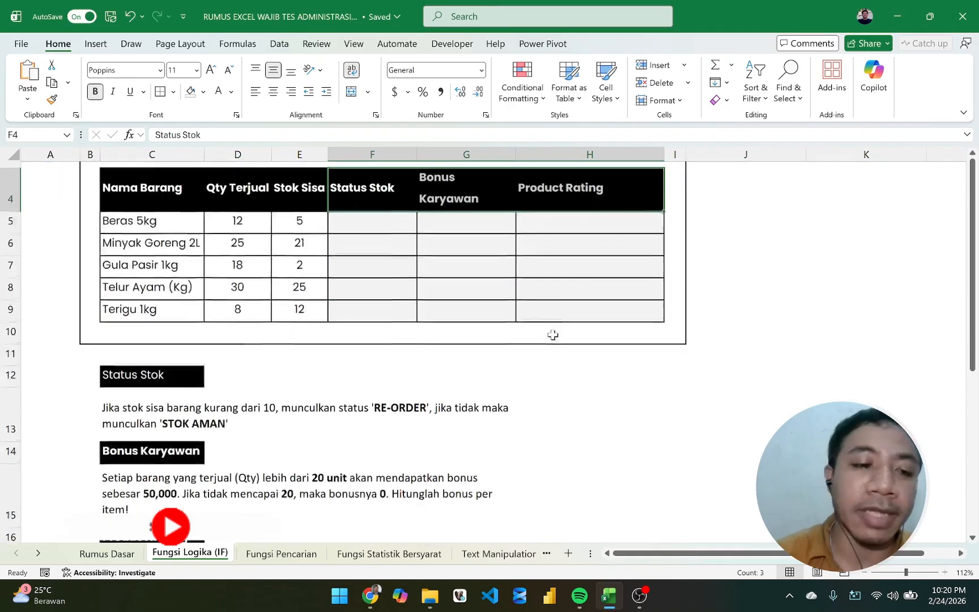
scroll(553, 335, "up", 3)
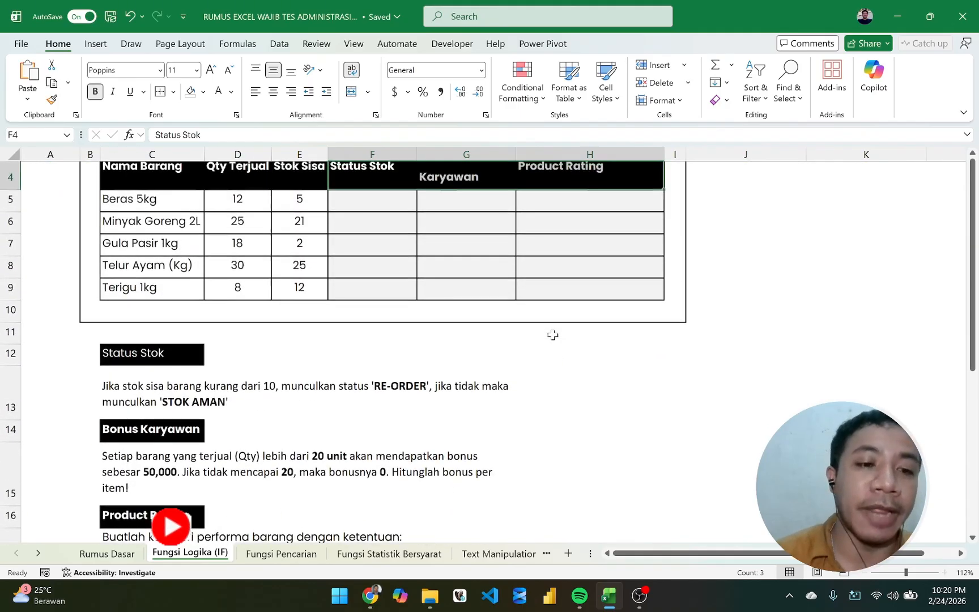
Review the Status Stok rule against the Stok Sisa and Status Stok columns of the table.
left_click(391, 273)
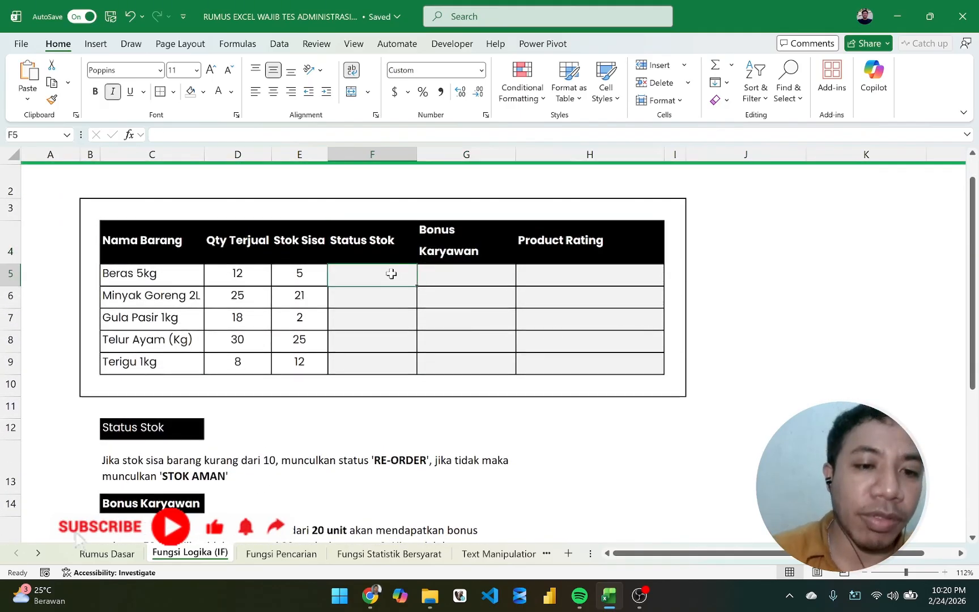
scroll(355, 374, "down", 1)
scroll(356, 374, "down", 1)
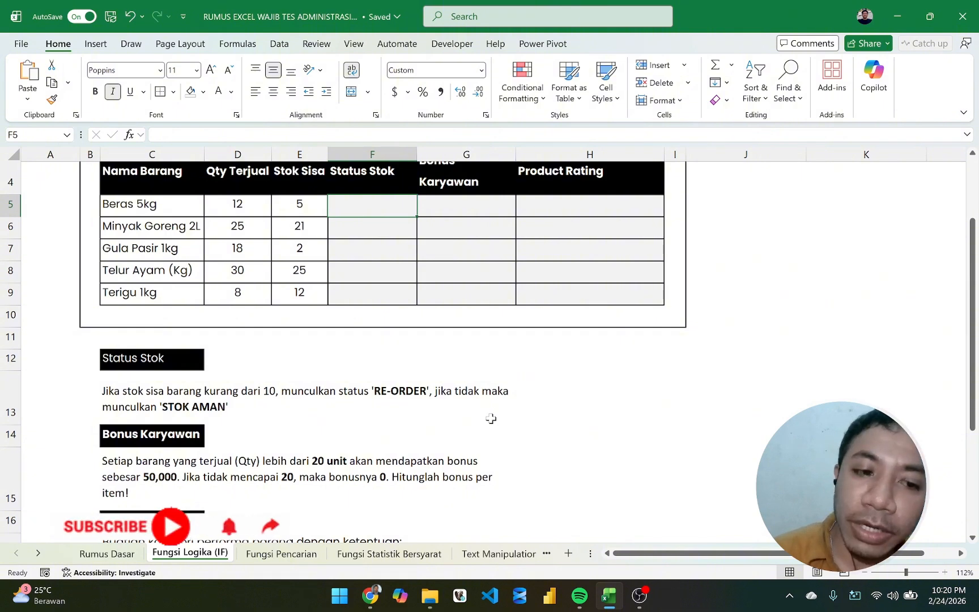
scroll(323, 221, "up", 1)
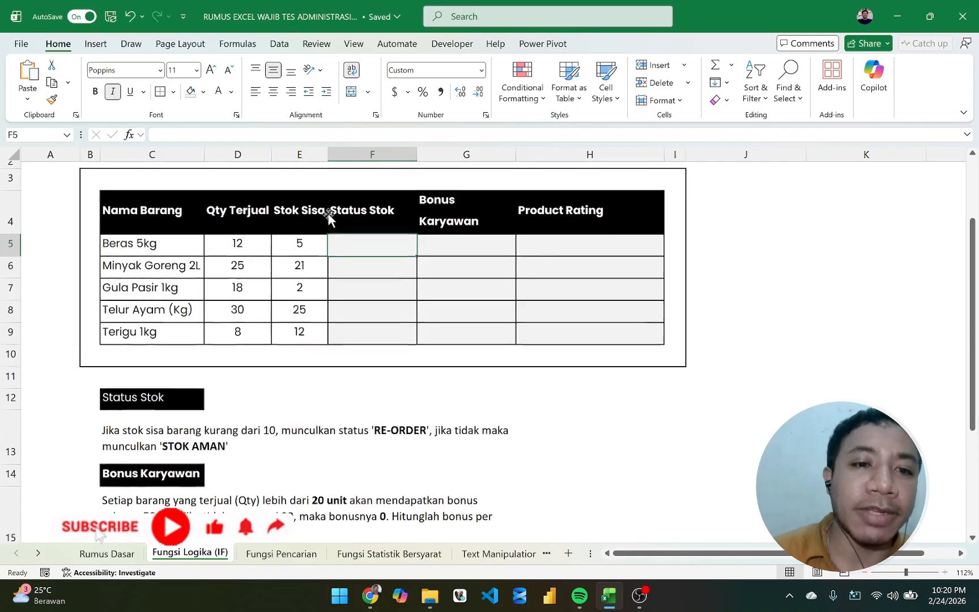
left_click(304, 238)
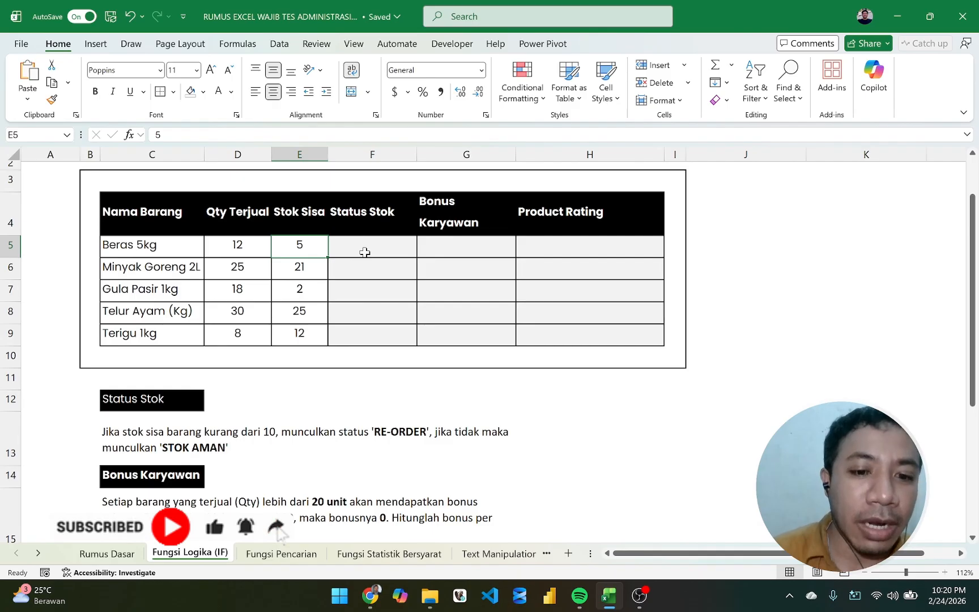
left_click(348, 274)
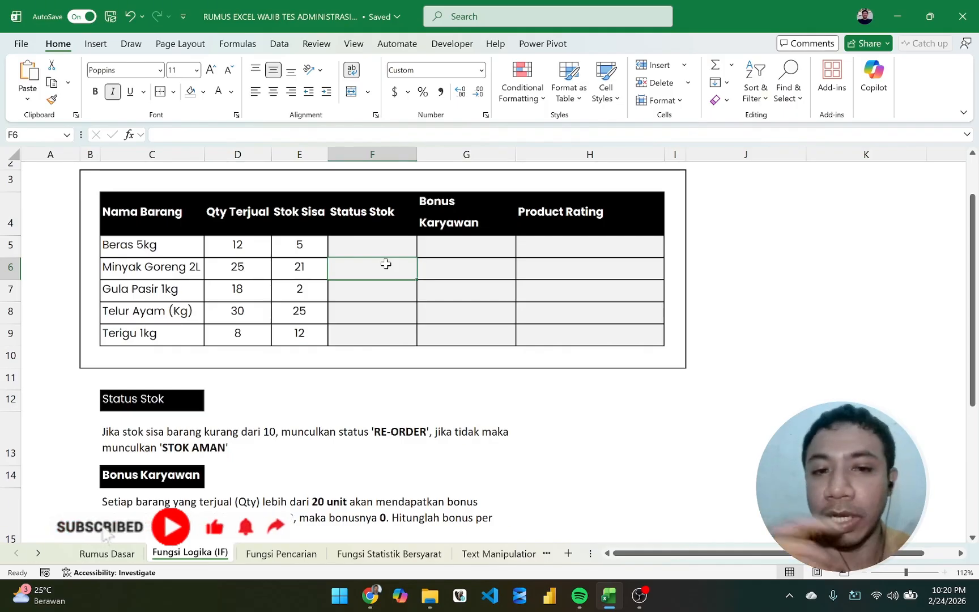
left_click(369, 245)
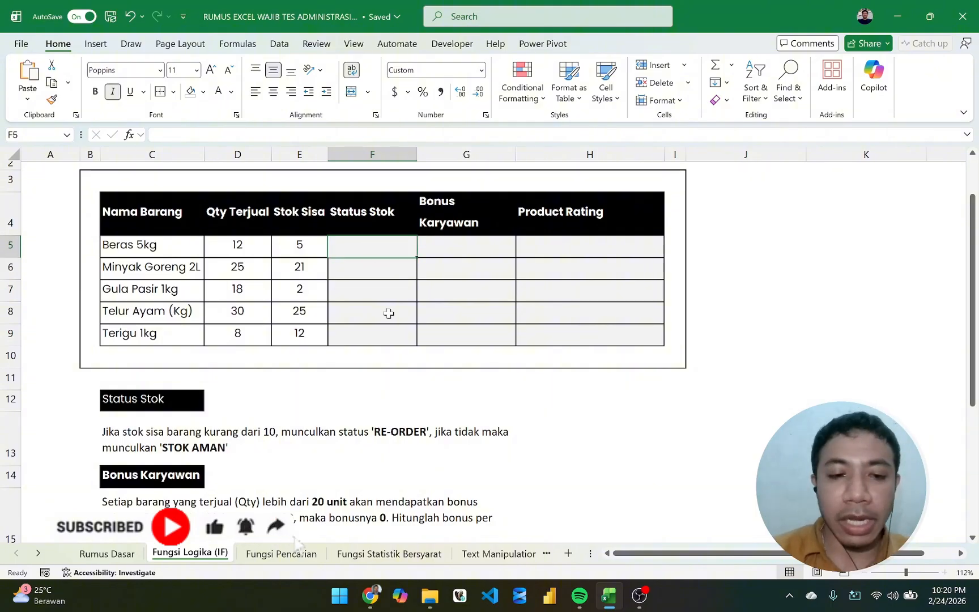
type("=")
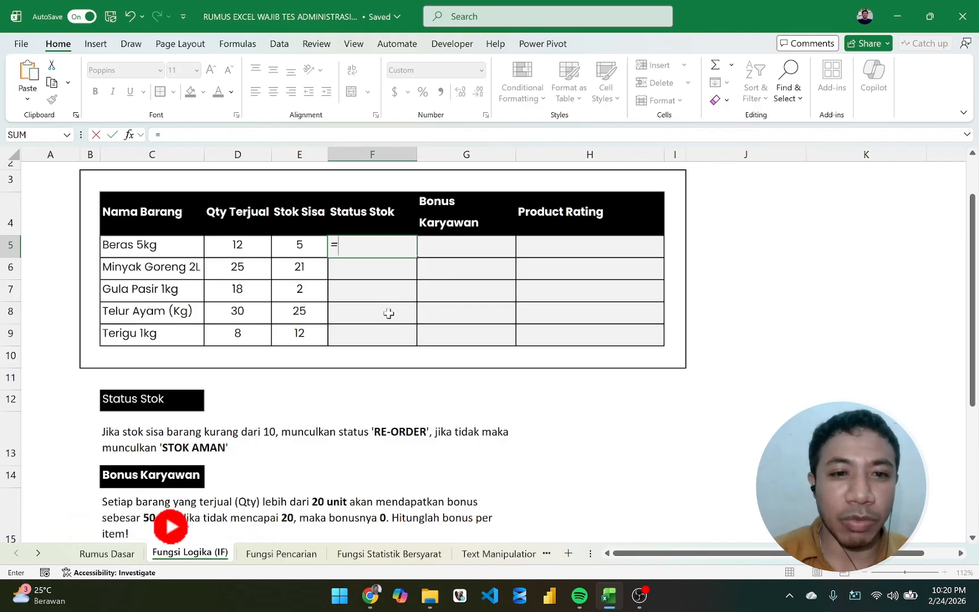
type("IF(")
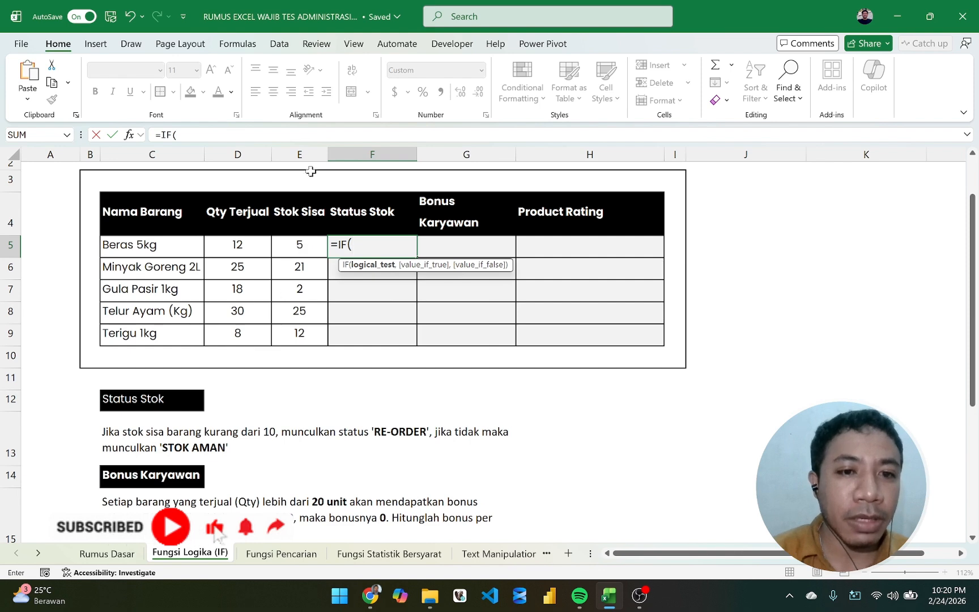
left_click(303, 245)
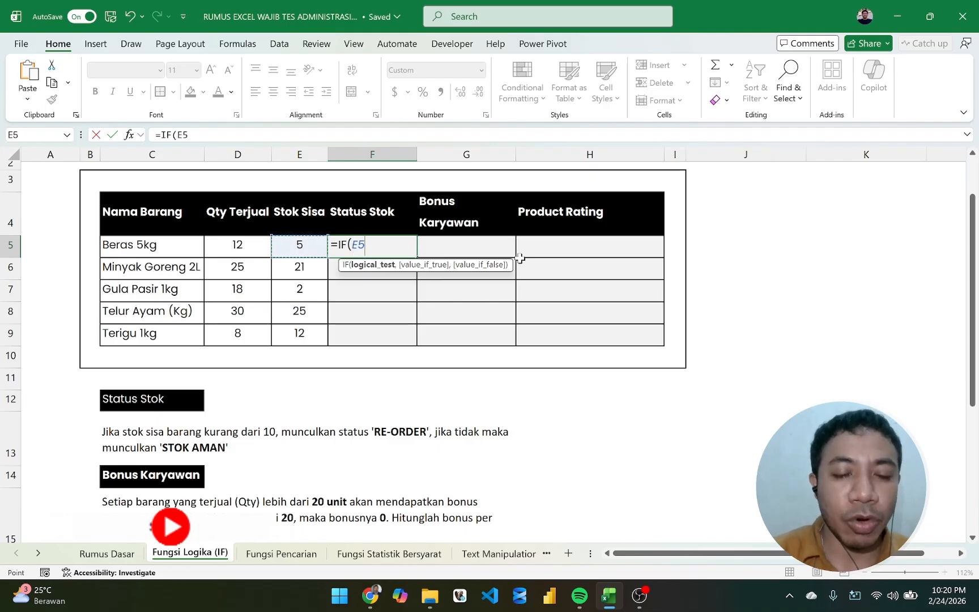
type("<")
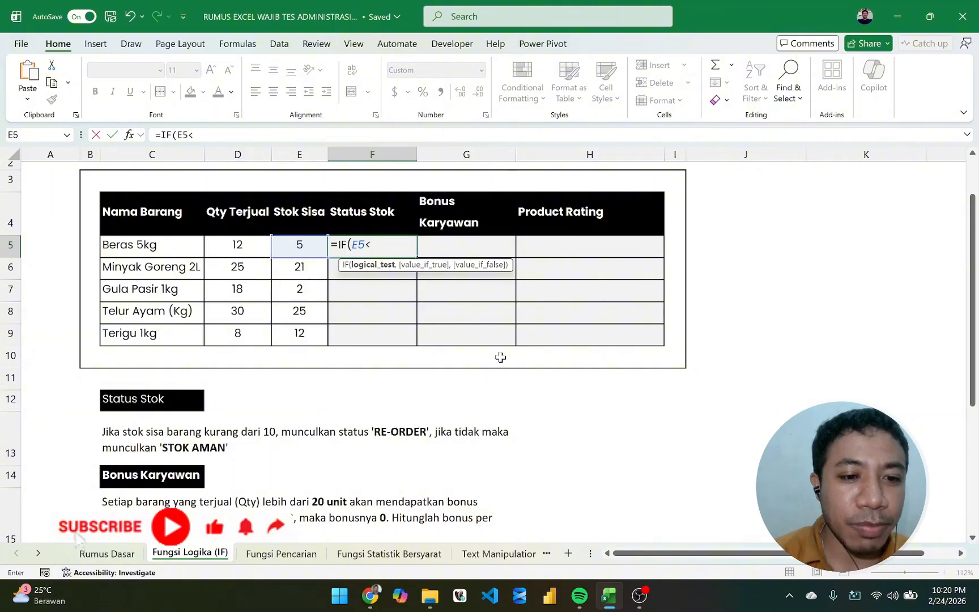
type("10")
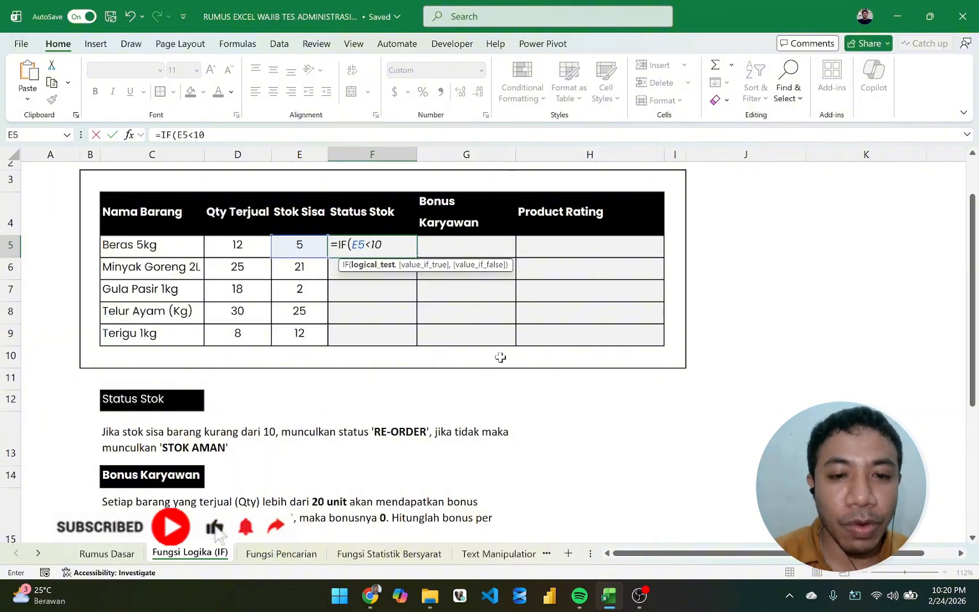
type(",")
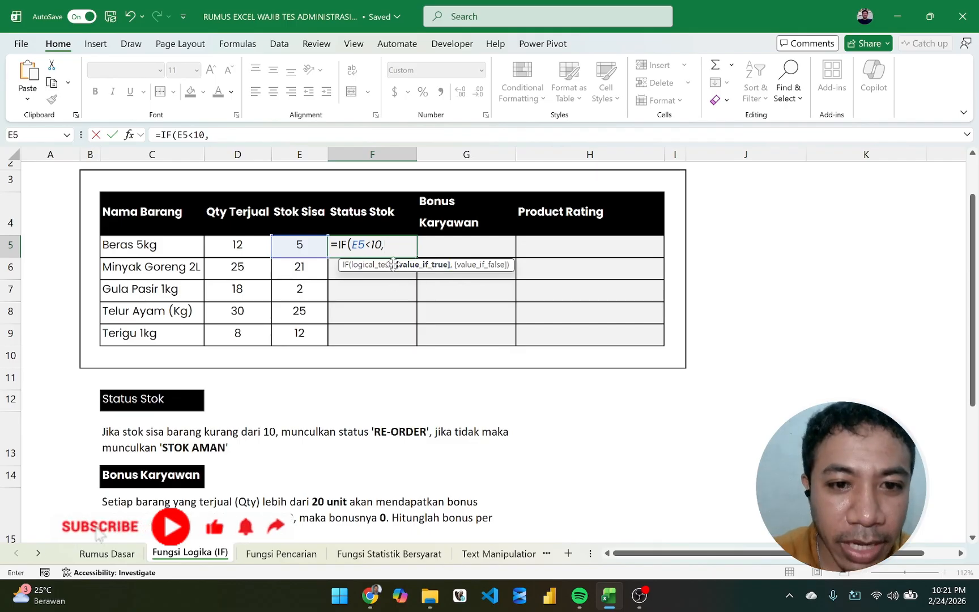
key("Escape")
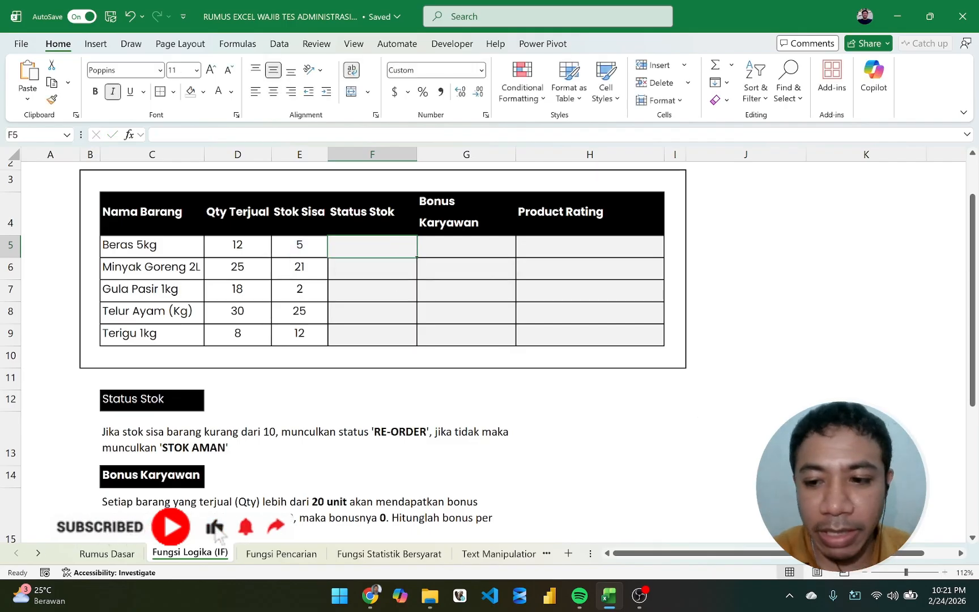
Start an IF formula in F5 under Status Stok with the logical test E5<10.
left_click(918, 572)
scroll(656, 410, "up", 2)
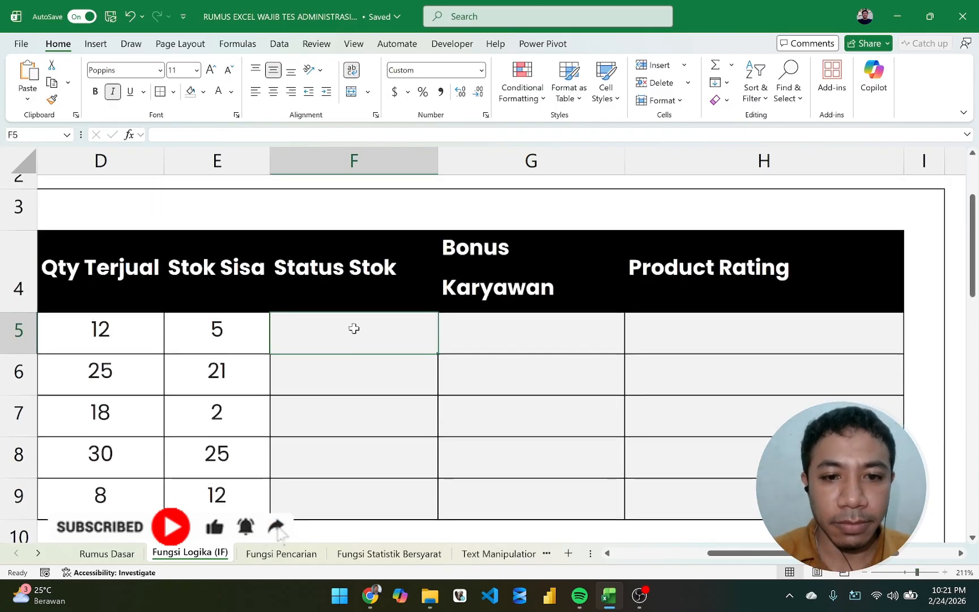
type("=if")
key("Tab")
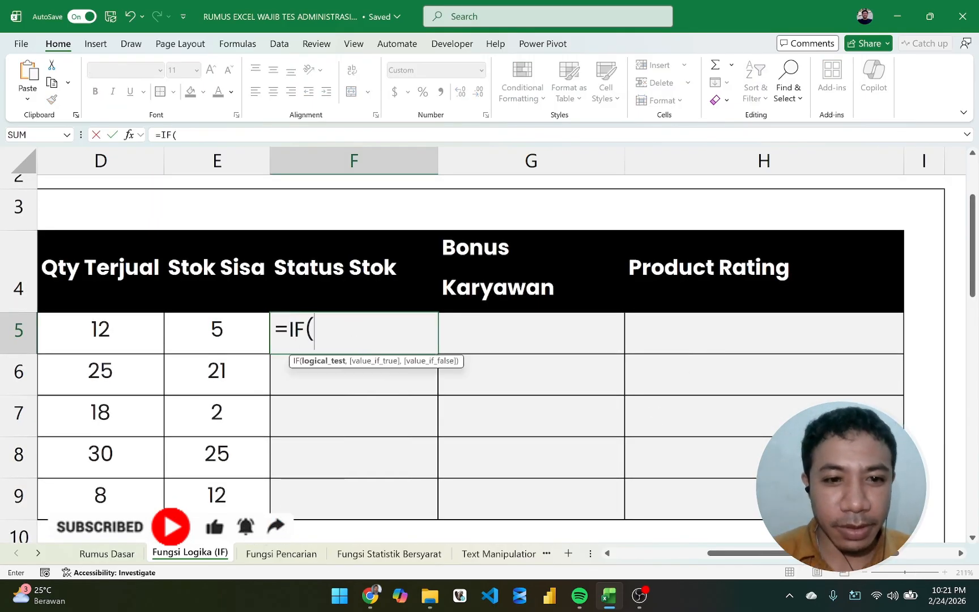
left_click(226, 340)
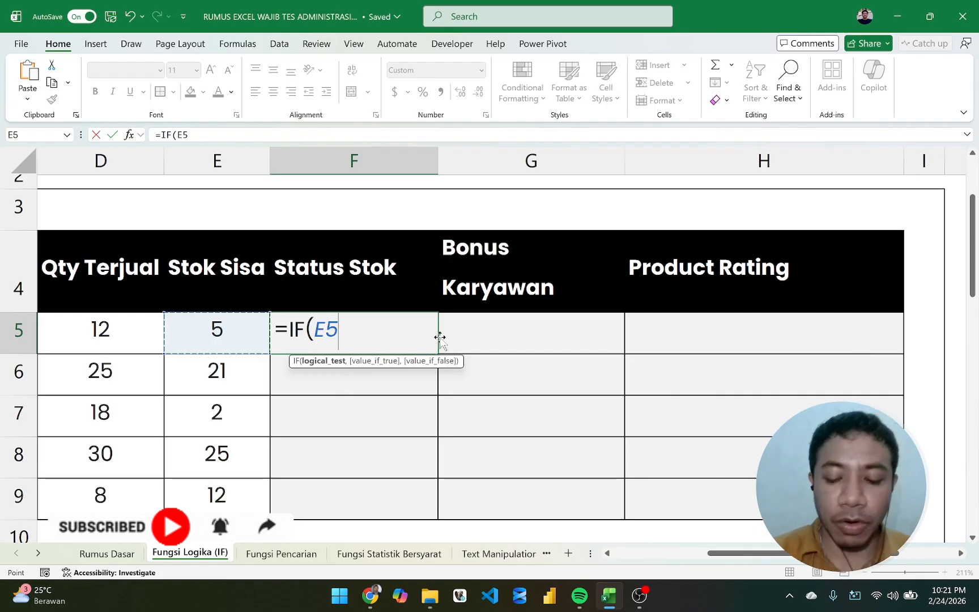
type(",")
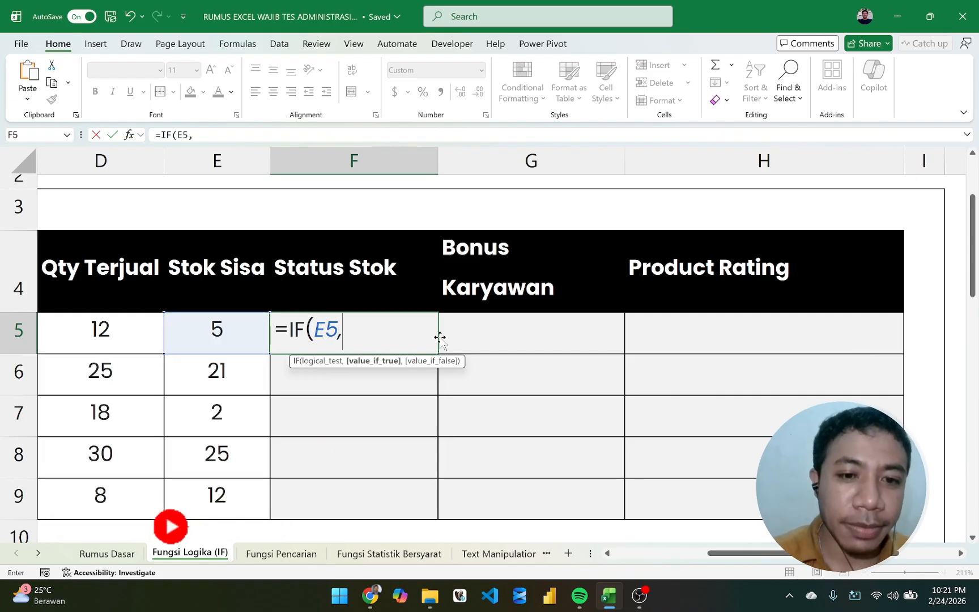
key("BackSpace")
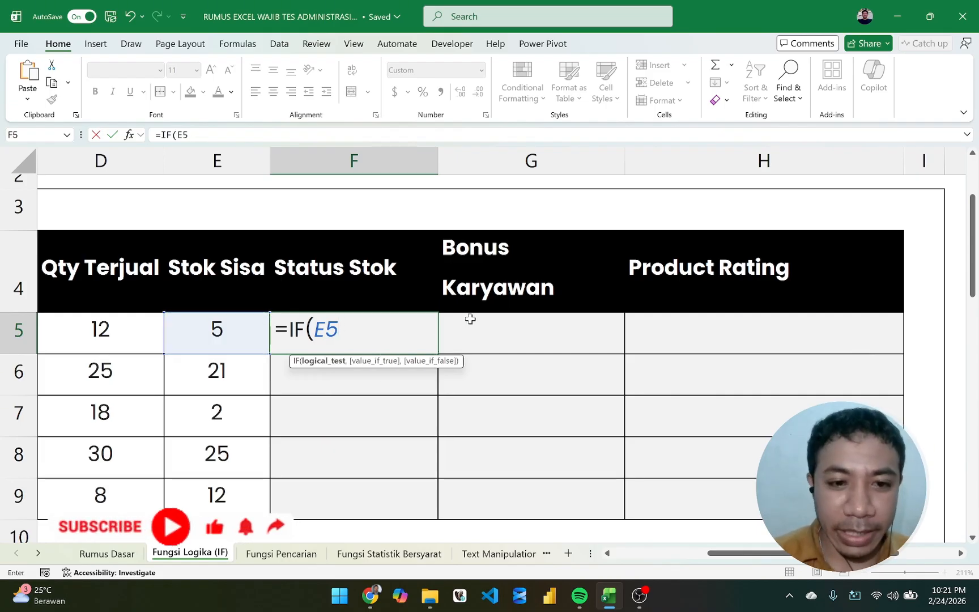
type("<1")
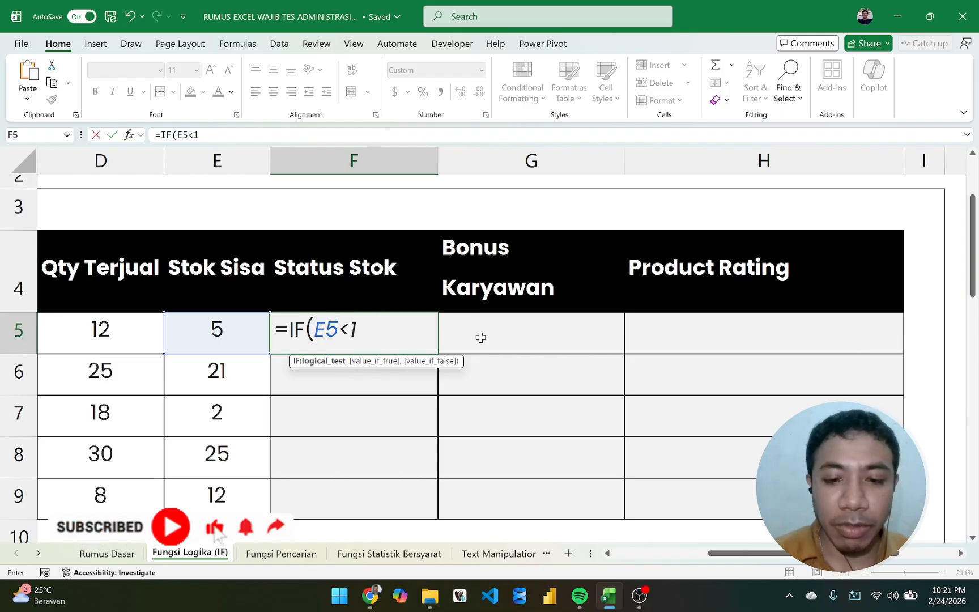
type("0,")
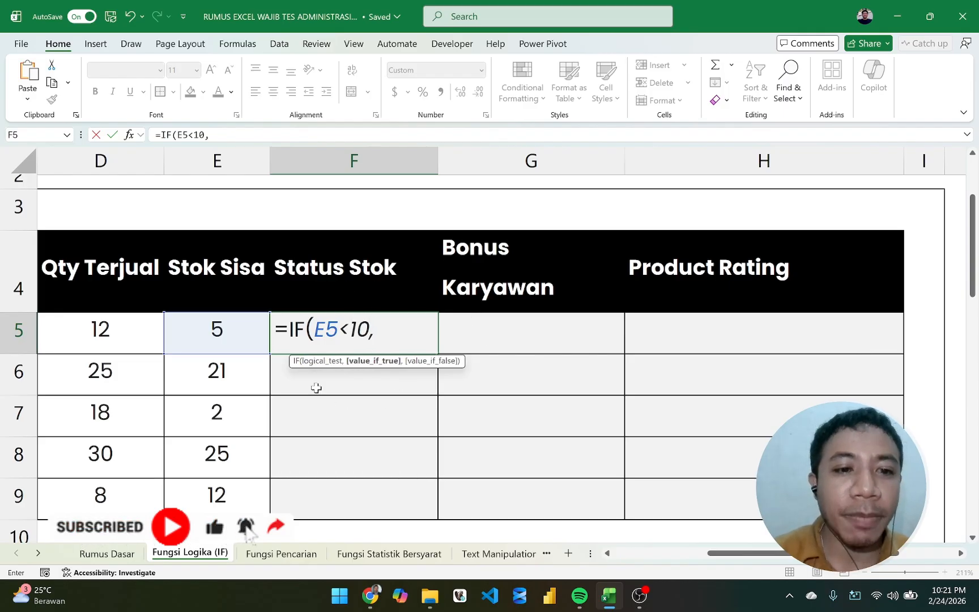
Add "RE-ORDER" as the value-if-true argument of the IF formula in F5.
scroll(317, 388, "down", 2)
scroll(352, 396, "left", 2)
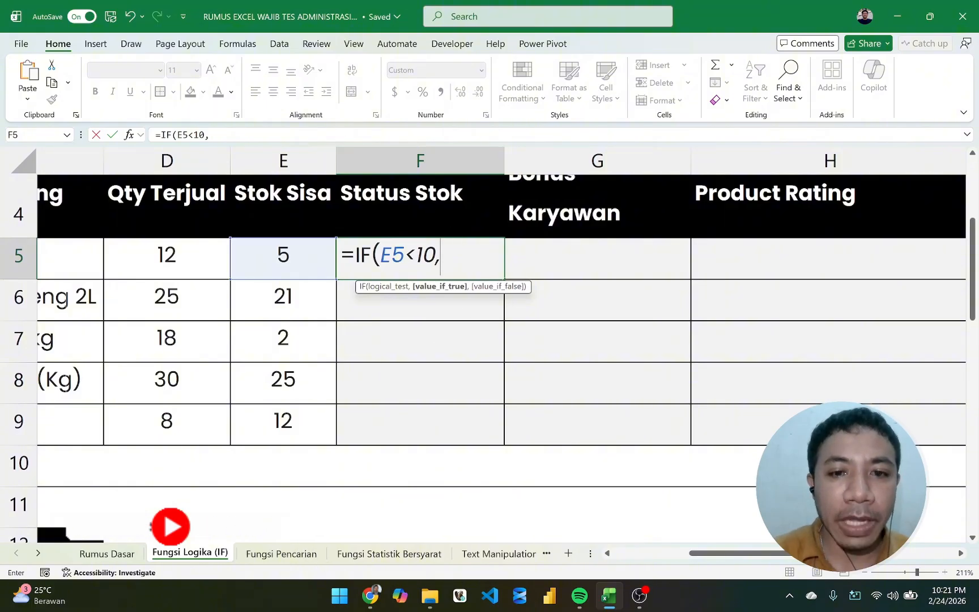
type("\"RE")
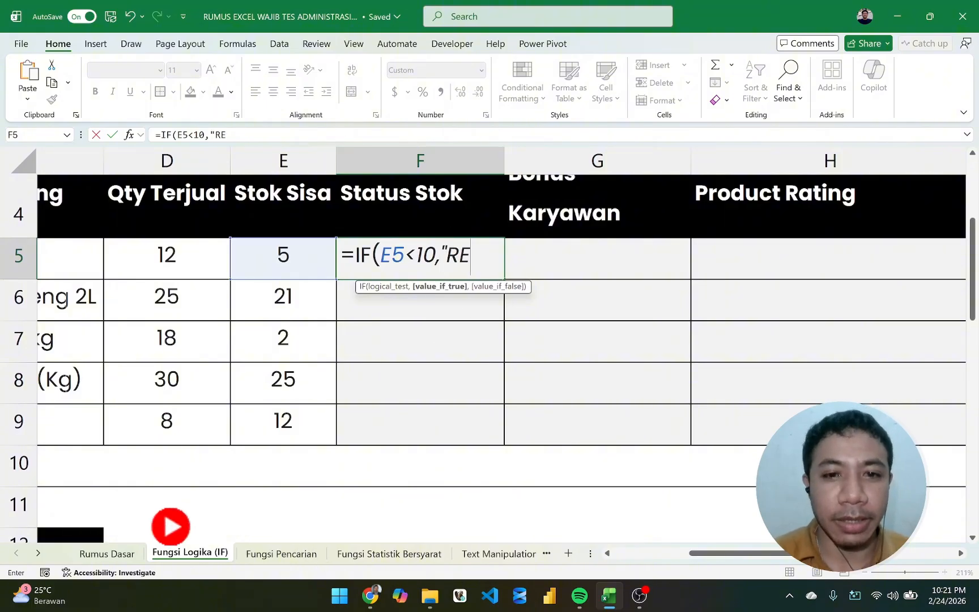
type("-ODER")
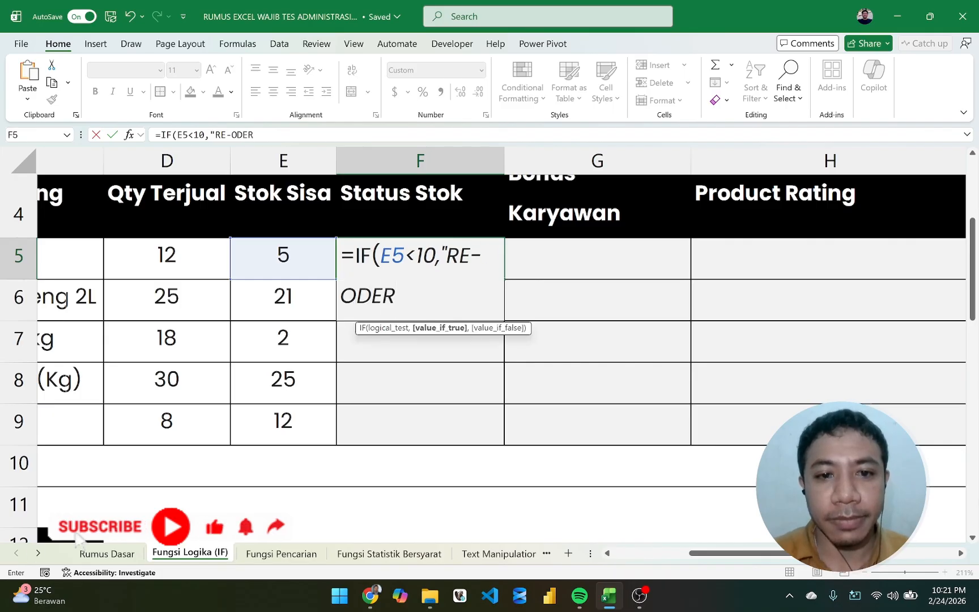
key("BackSpace")
key("BackSpace")
key("BackSpace")
type("RDE")
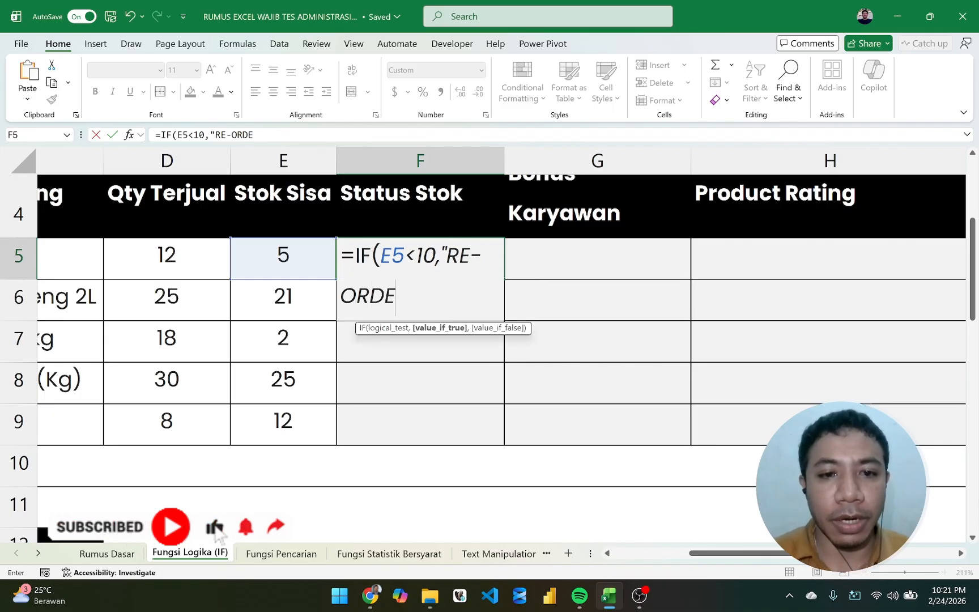
type("R\",")
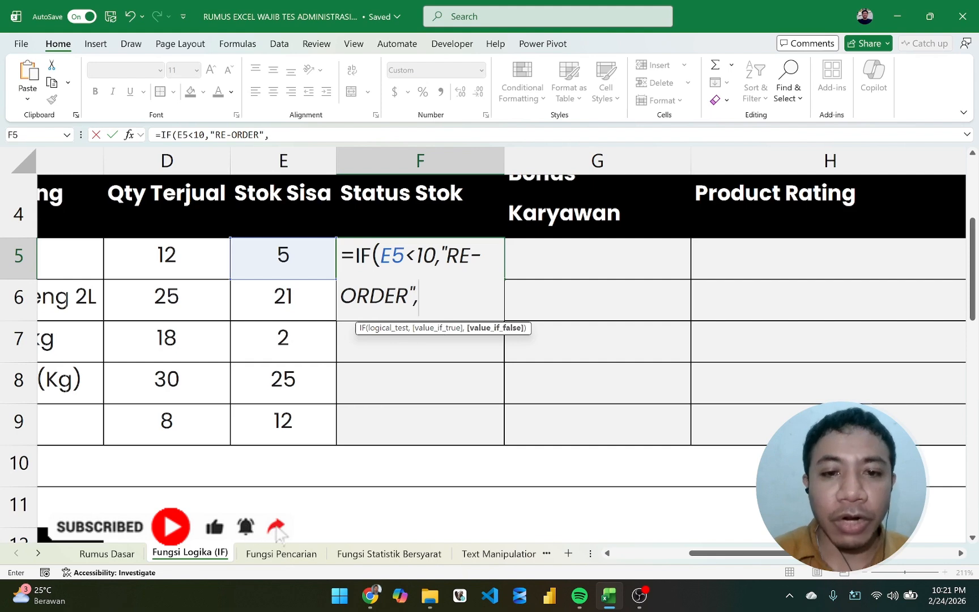
Check the Status Stok rule and add "AMAN" as the value-if-false argument of the F5 formula.
scroll(366, 408, "down", 2)
scroll(317, 437, "left", 1)
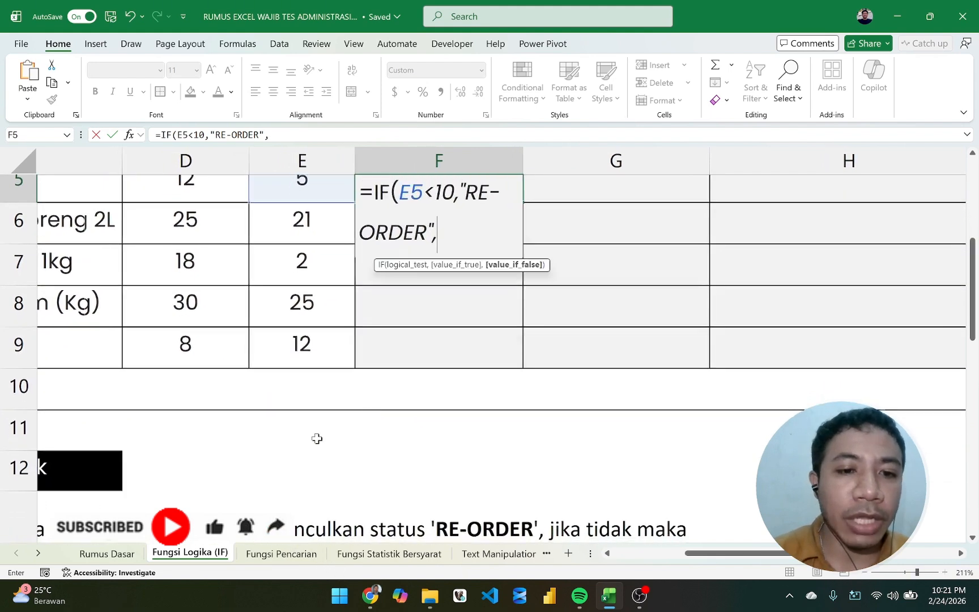
scroll(328, 435, "left", 2)
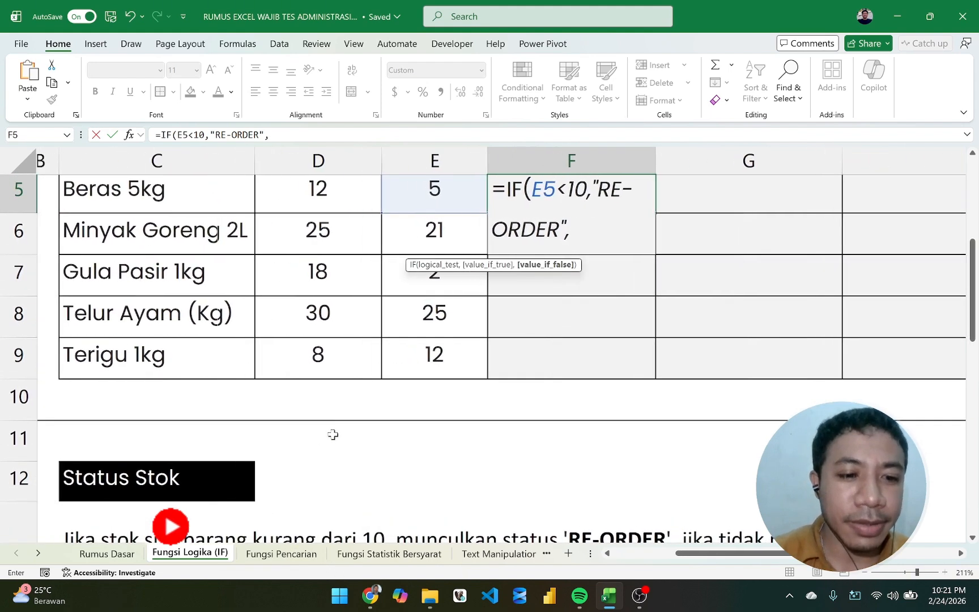
scroll(332, 434, "down", 3)
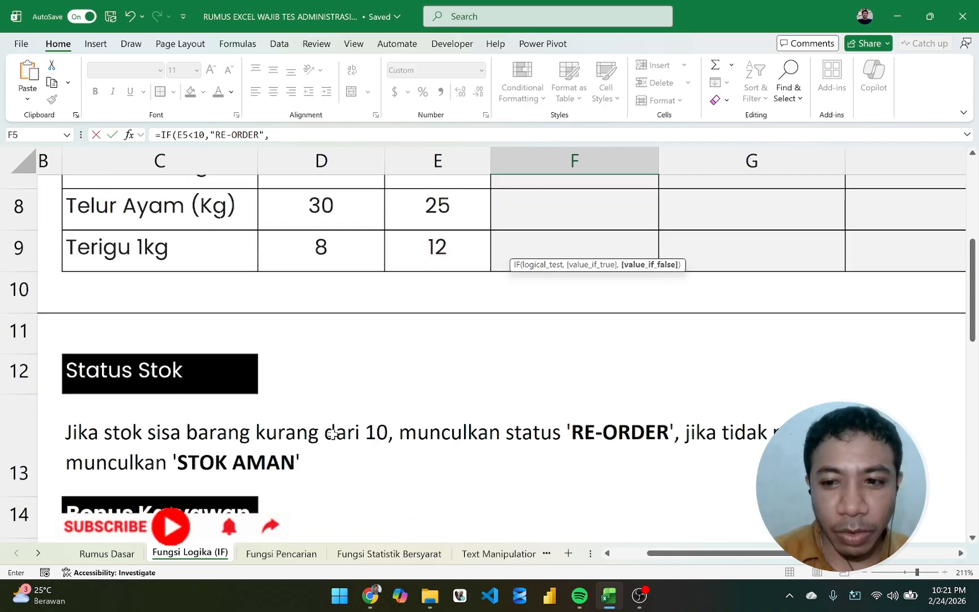
scroll(333, 434, "up", 1)
scroll(332, 434, "up", 3)
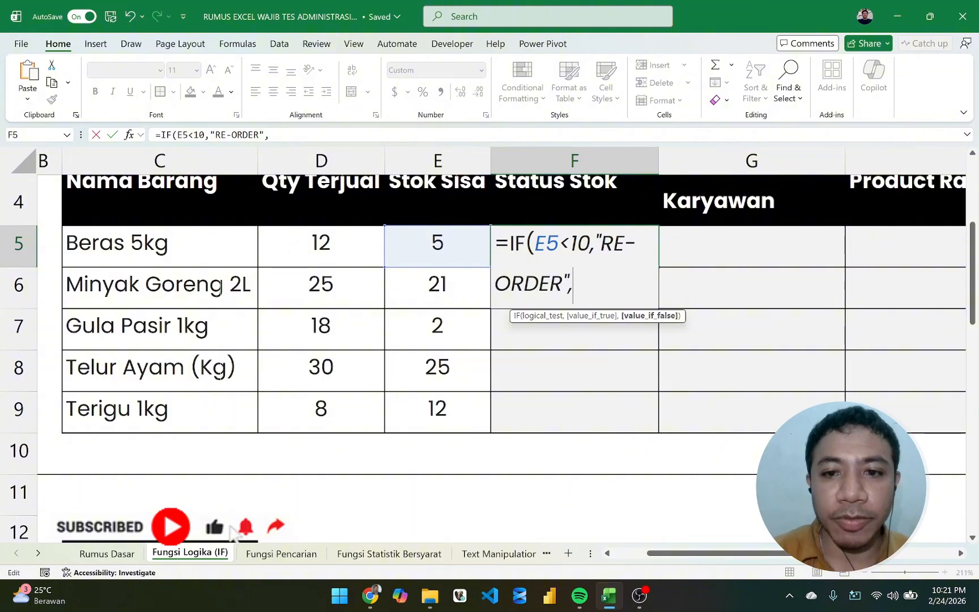
type("A")
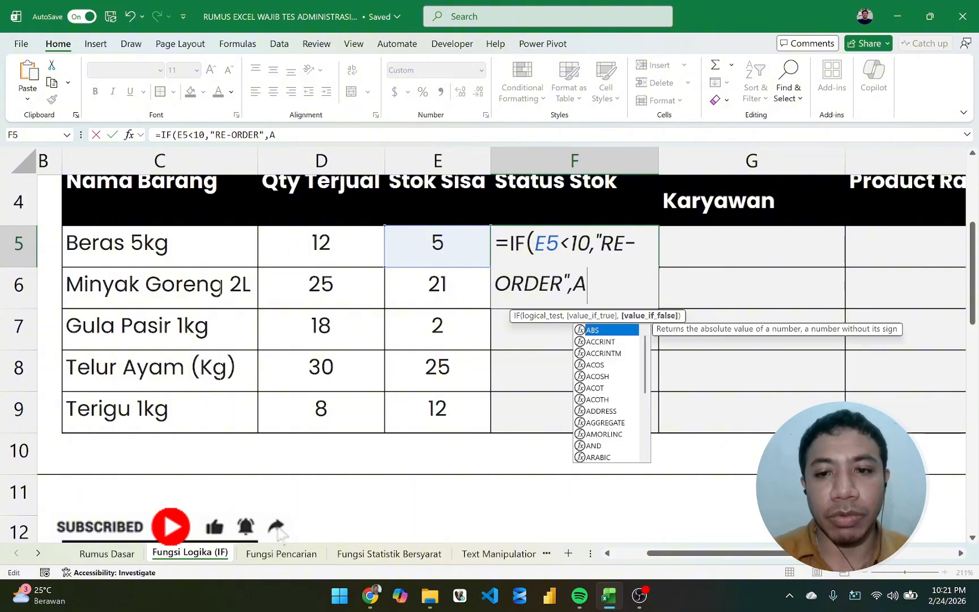
key("BackSpace")
type("\"AM")
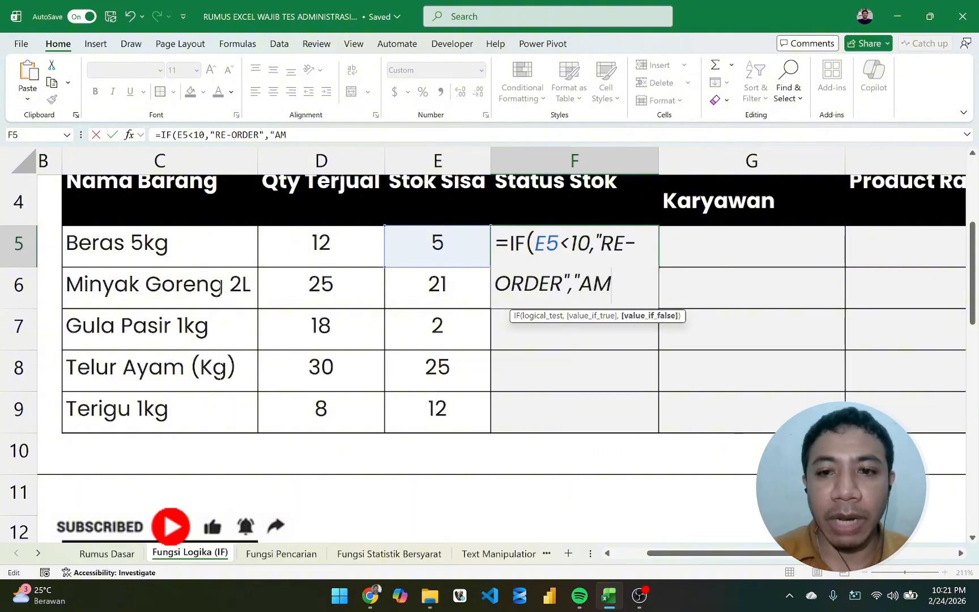
type("AN\"")
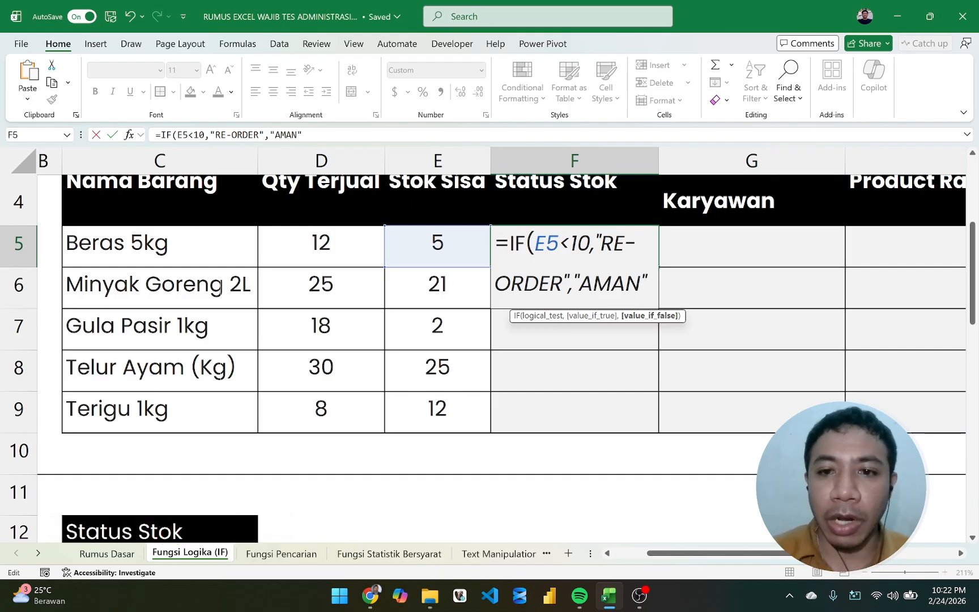
Review the RE-ORDER argument, then close and enter the F5 formula as =IF(E5<10,"RE-ORDER","AMAN").
left_click_drag(601, 243, 569, 286)
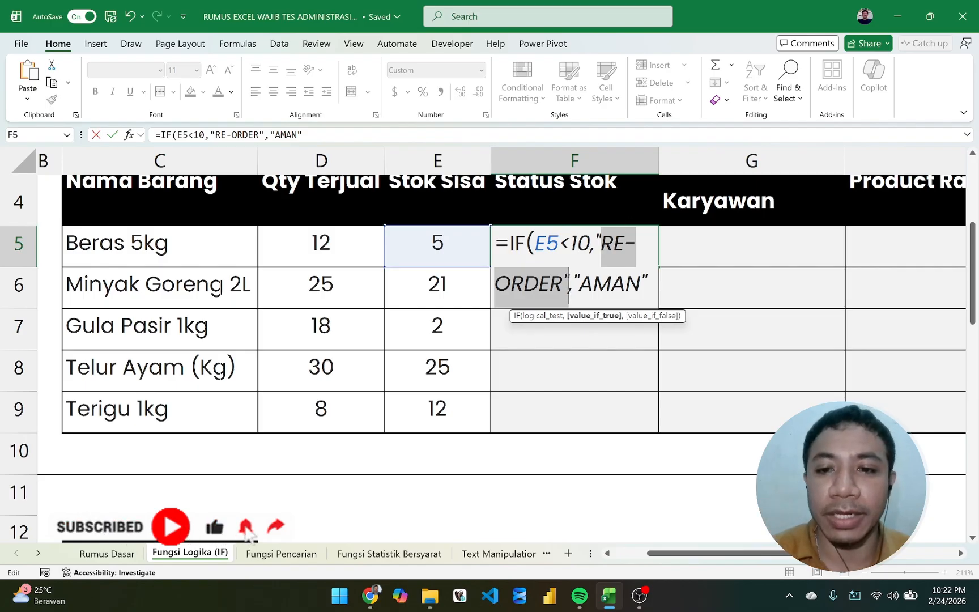
left_click(573, 285)
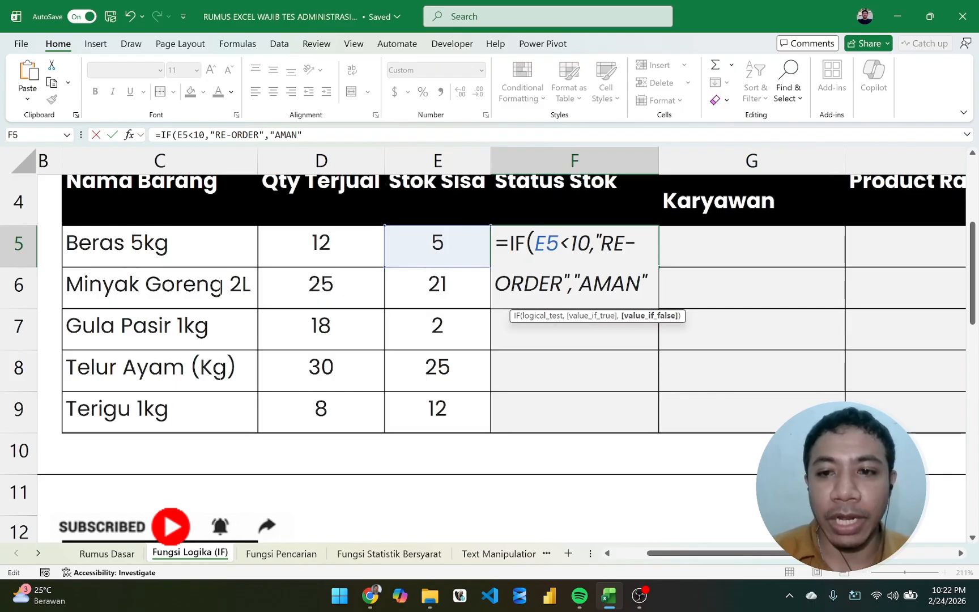
key("End")
type(")")
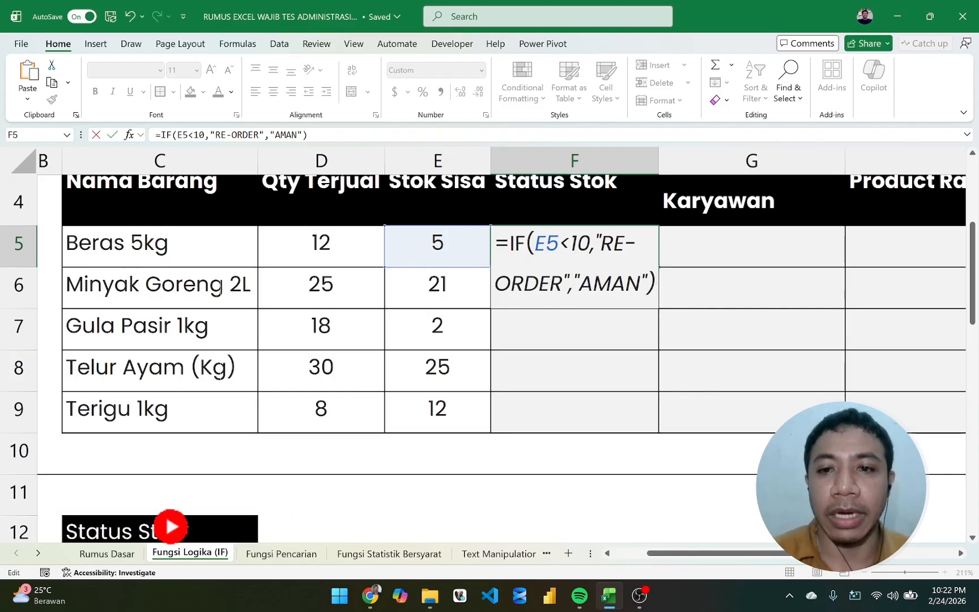
key("ctrl+Return")
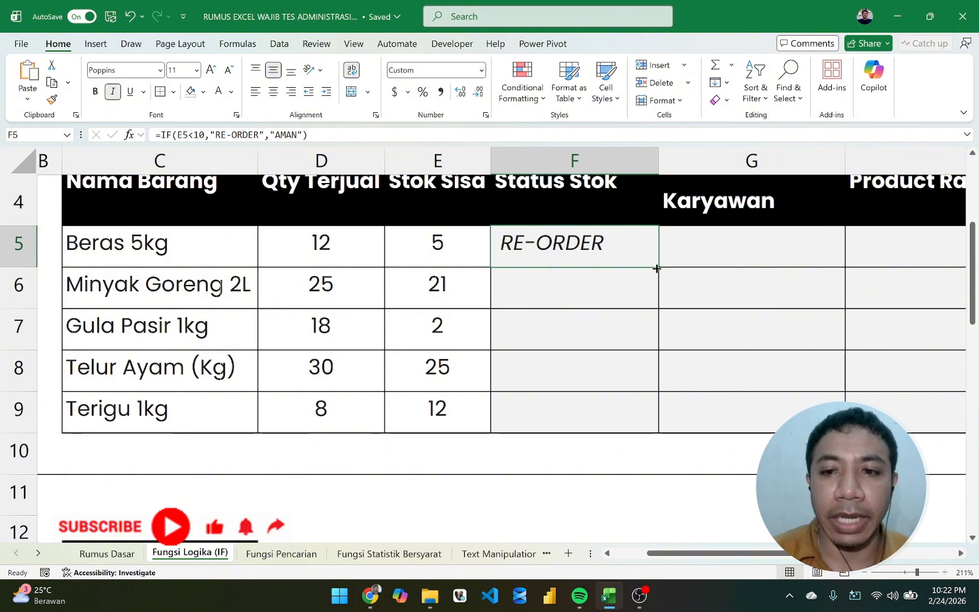
left_click_drag(662, 269, 640, 421)
key("ctrl+z")
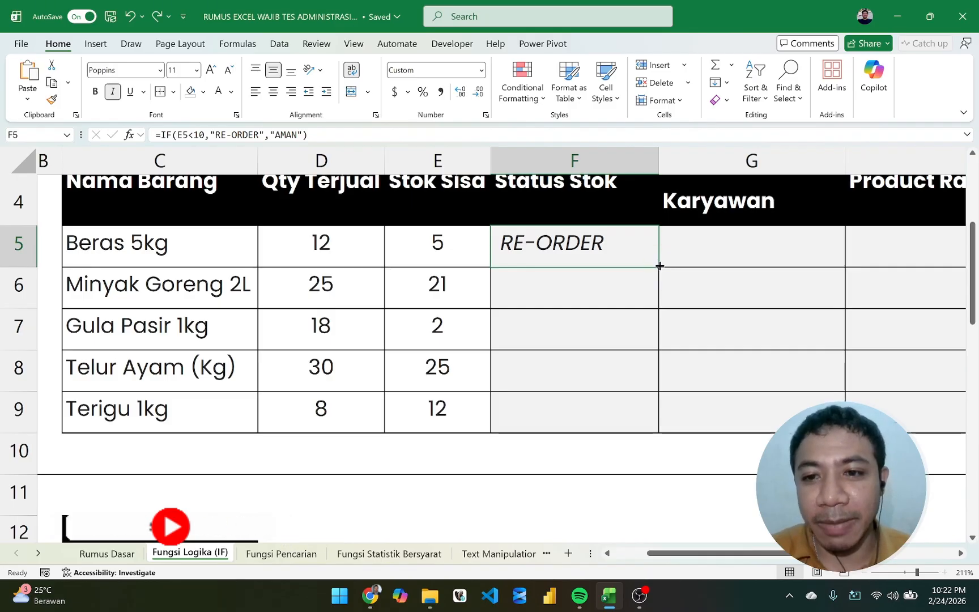
left_click_drag(660, 265, 659, 266)
left_click_drag(660, 265, 659, 266)
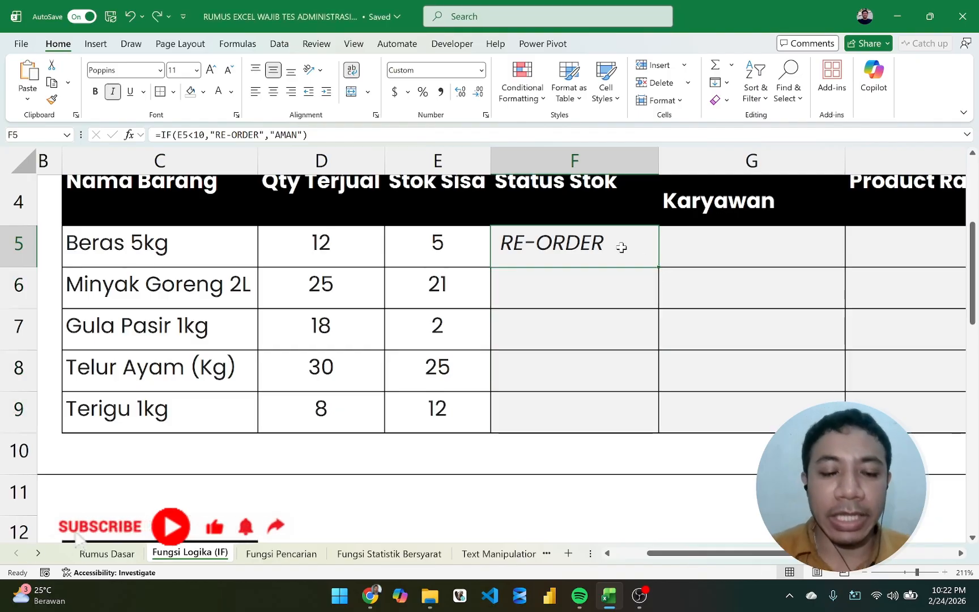
Fill the Status Stok formula from F5 down through F9.
key("shift+Down")
key("shift+Down")
key("shift+Down")
key("shift+Down")
key("shift+Down")
key("shift+Up")
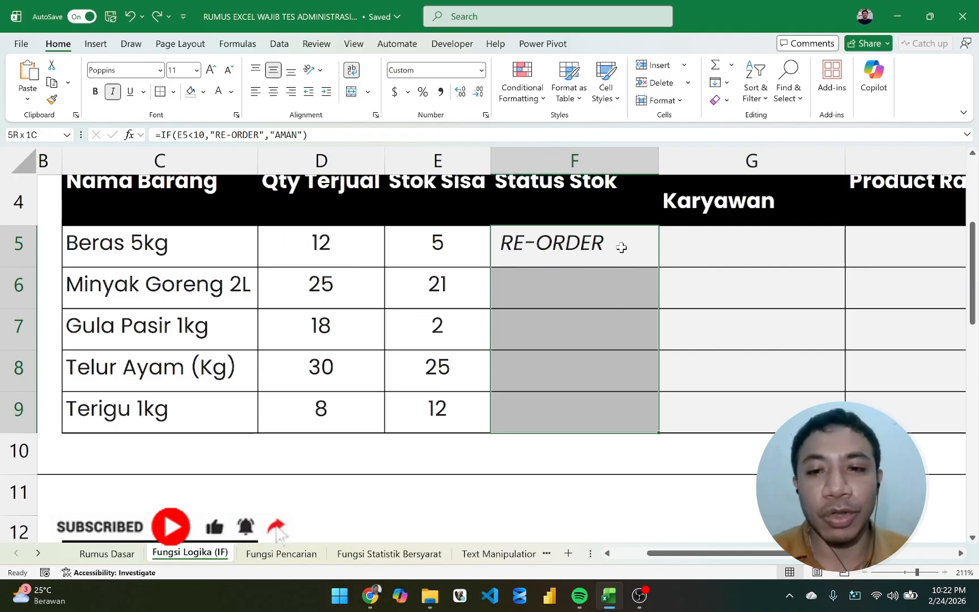
key("ctrl+d")
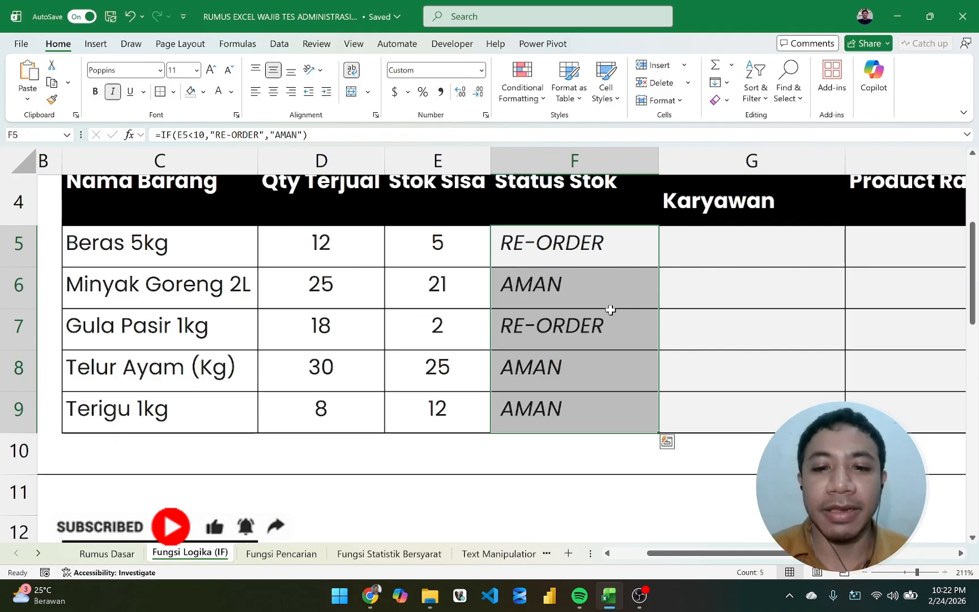
Compare the Status Stok results with the Stok Sisa values row by row in the table.
left_click(906, 573)
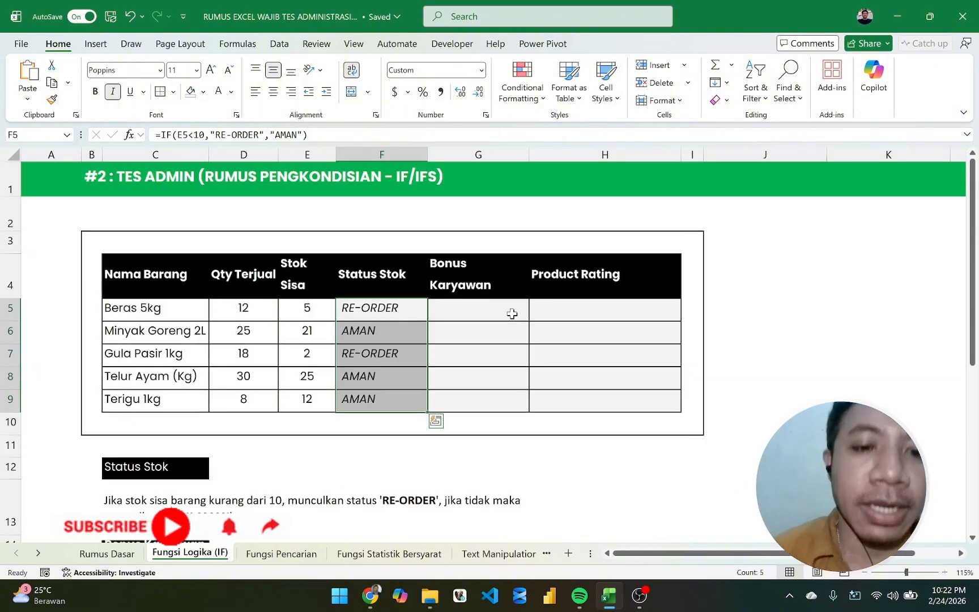
left_click(291, 307)
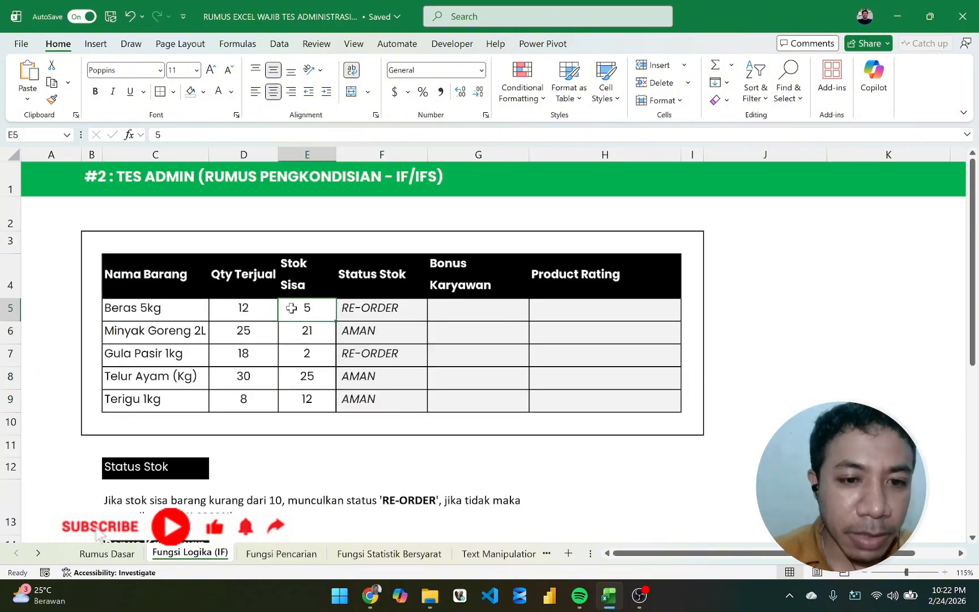
left_click_drag(309, 306, 348, 309)
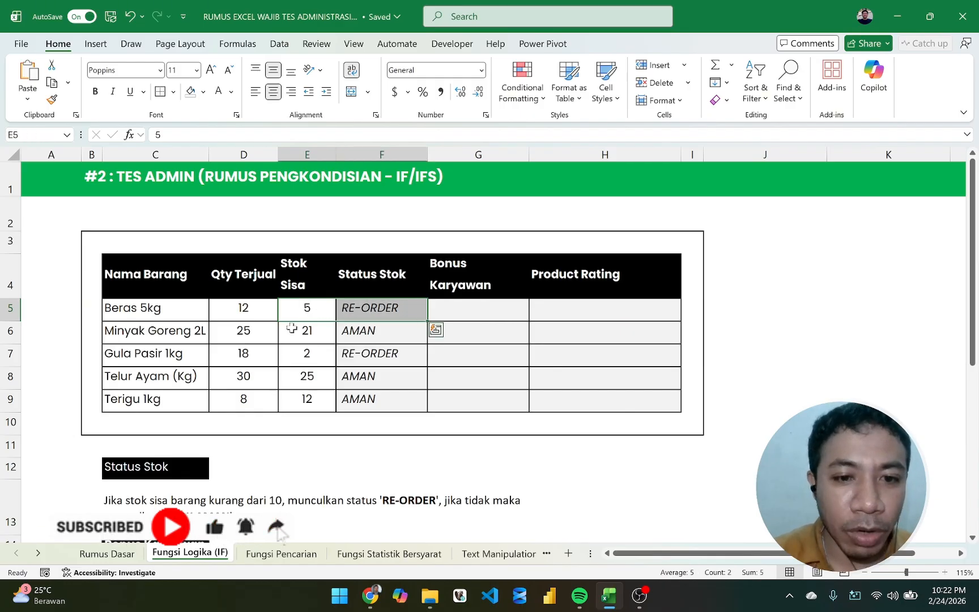
left_click_drag(292, 333, 352, 353)
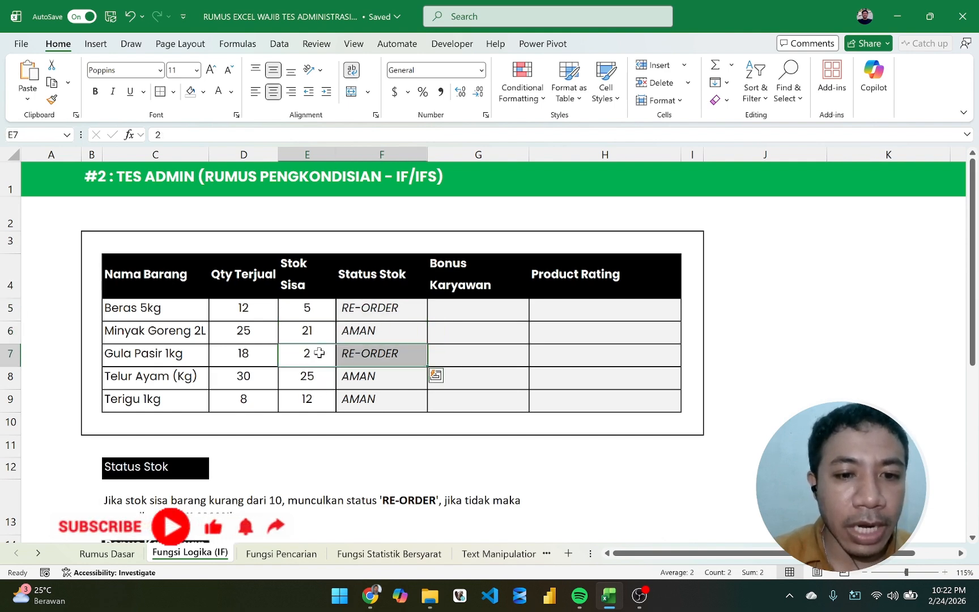
left_click_drag(320, 401, 356, 399)
left_click(496, 357)
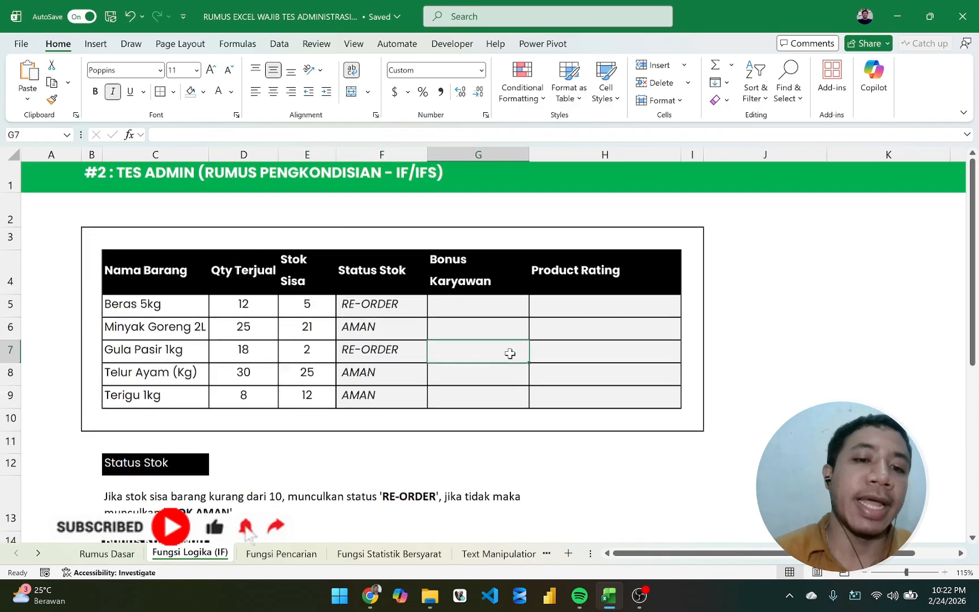
Read the Bonus Karyawan rule below the table and relate it to the Qty Terjual column.
scroll(482, 352, "down", 1)
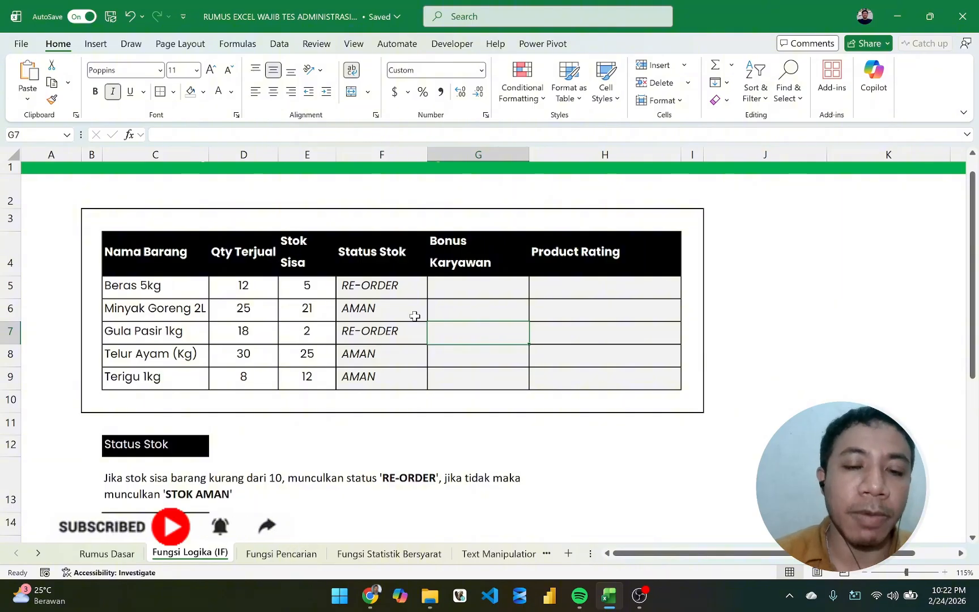
scroll(414, 340, "down", 2)
scroll(415, 358, "up", 2)
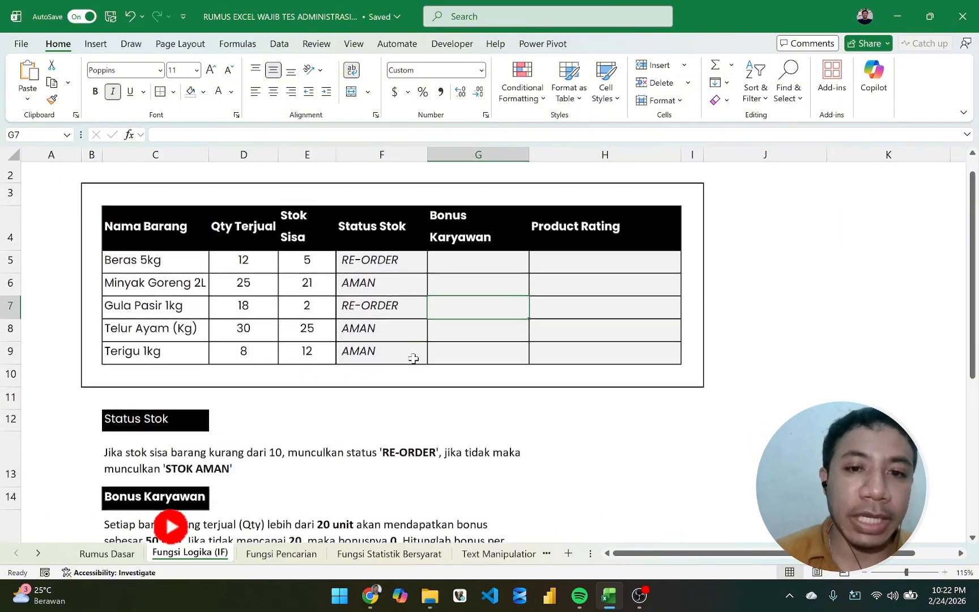
scroll(414, 358, "down", 3)
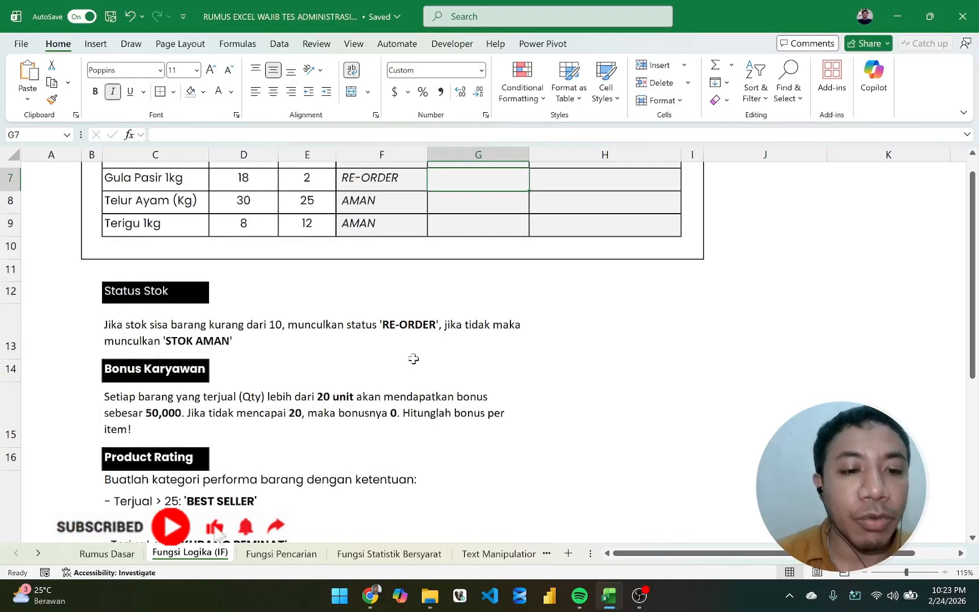
scroll(414, 358, "up", 1)
left_click_drag(265, 172, 251, 308)
scroll(251, 310, "down", 1)
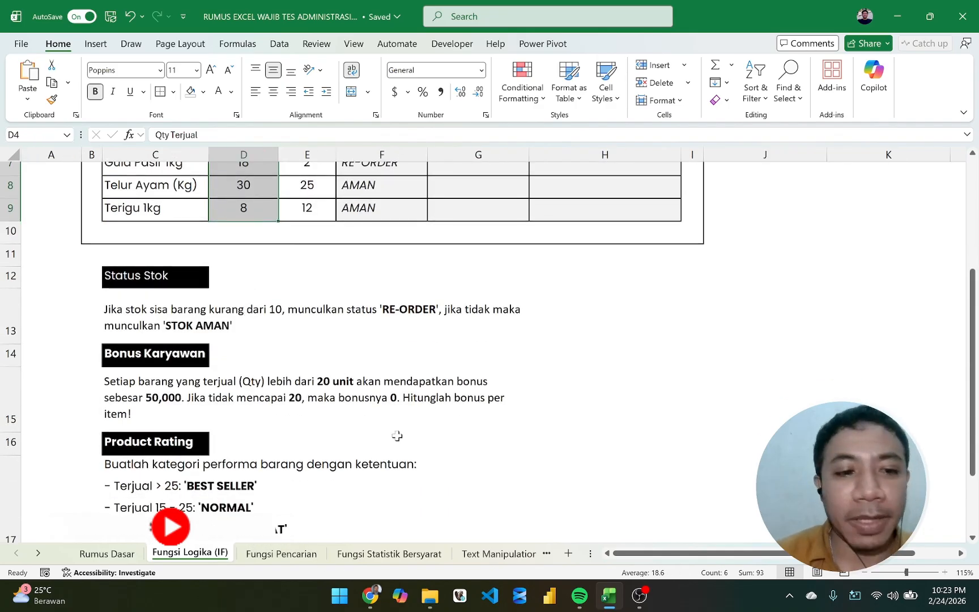
scroll(397, 436, "up", 1)
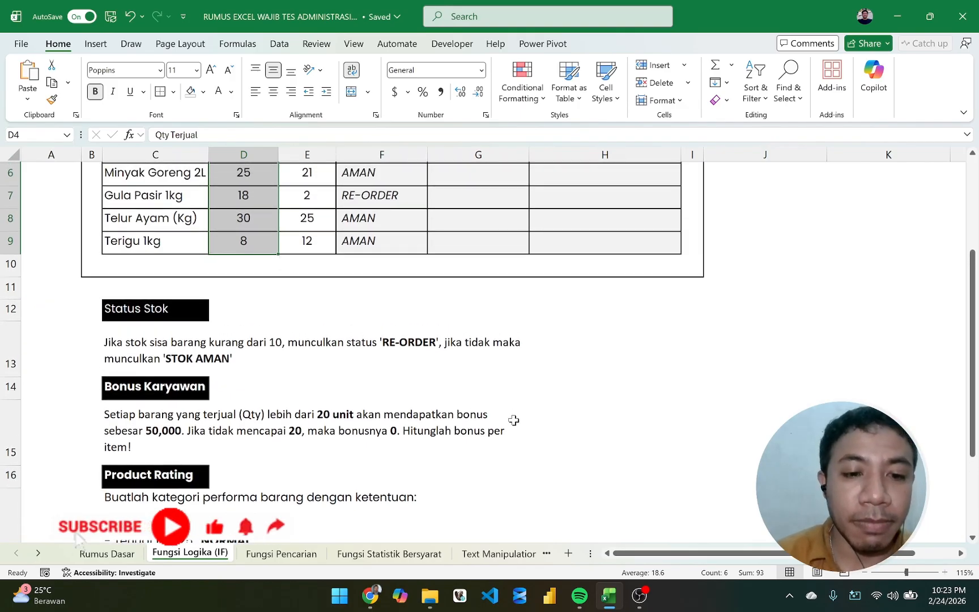
scroll(513, 420, "up", 1)
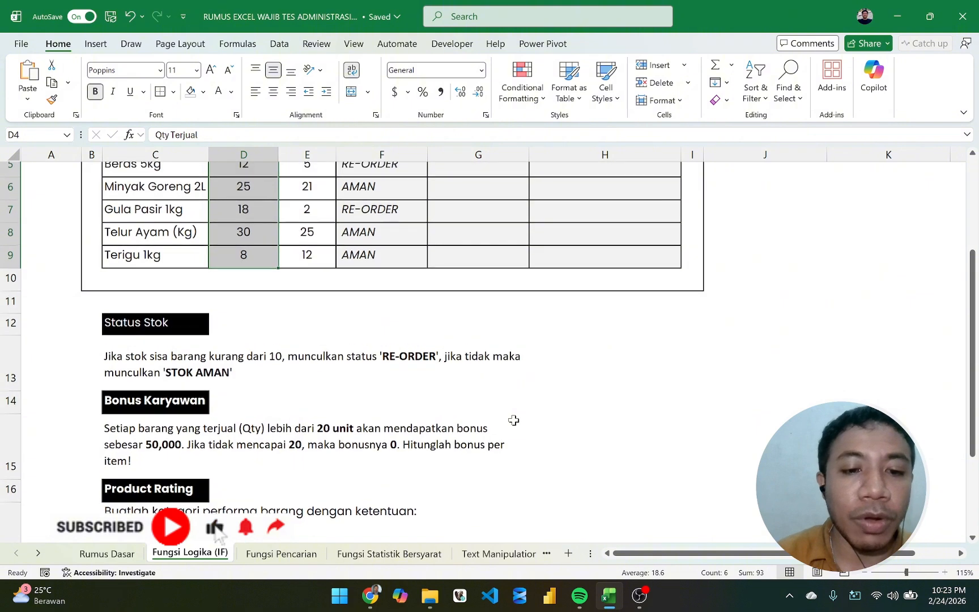
scroll(514, 420, "up", 1)
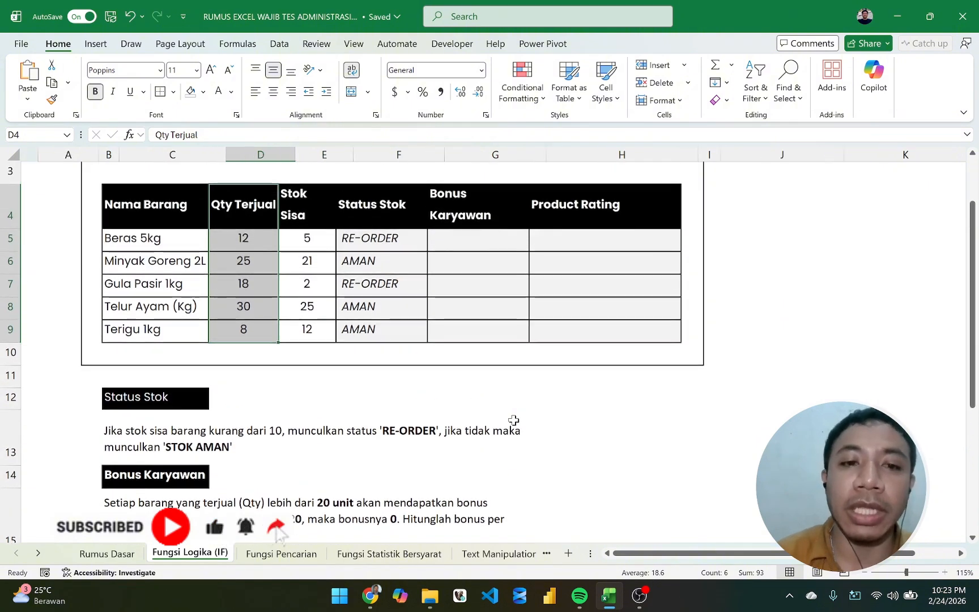
scroll(497, 278, "down", 1)
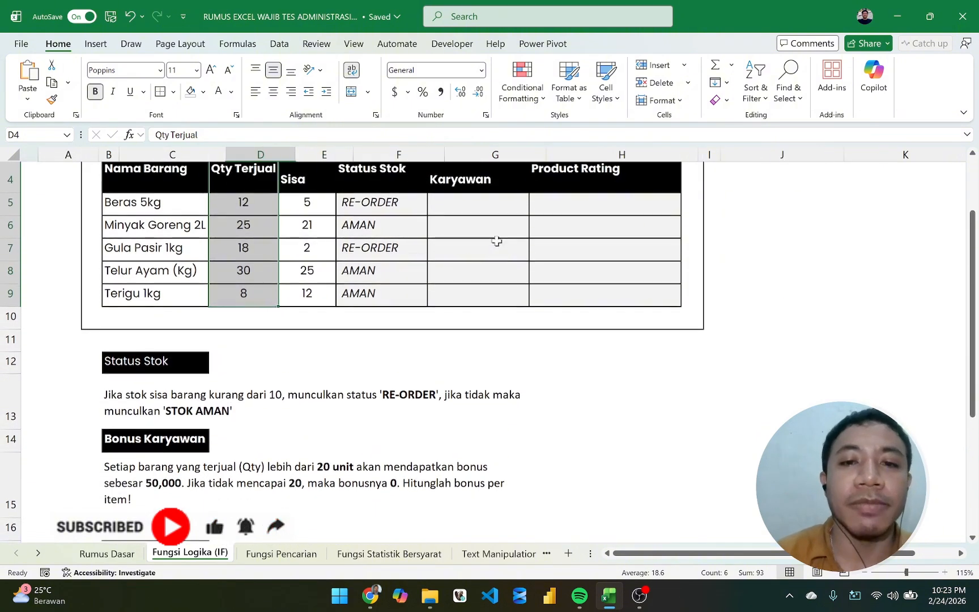
Start an IF formula in G5 under Bonus Karyawan with the logical test D5>20.
left_click(490, 207)
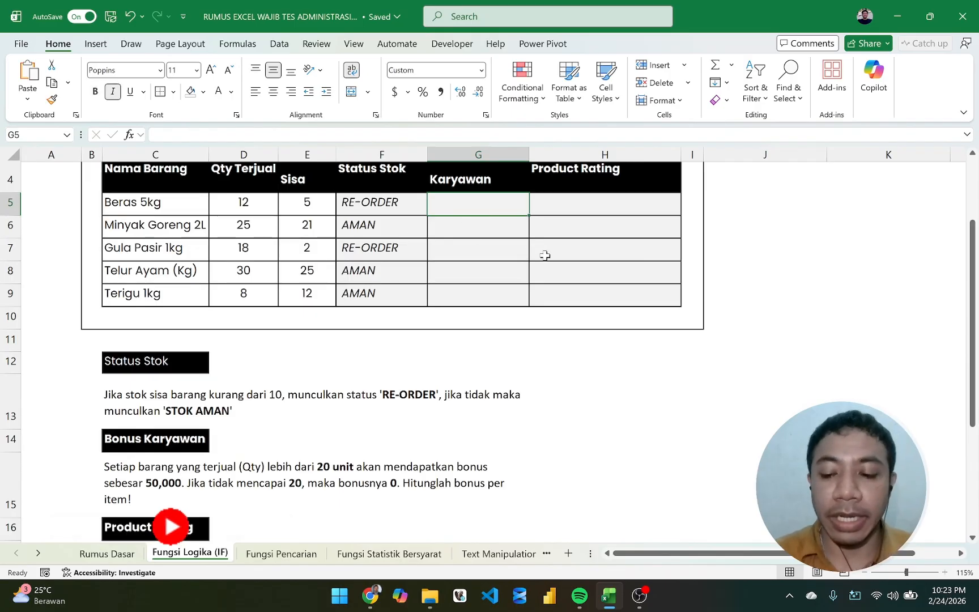
type("=if")
key("Tab")
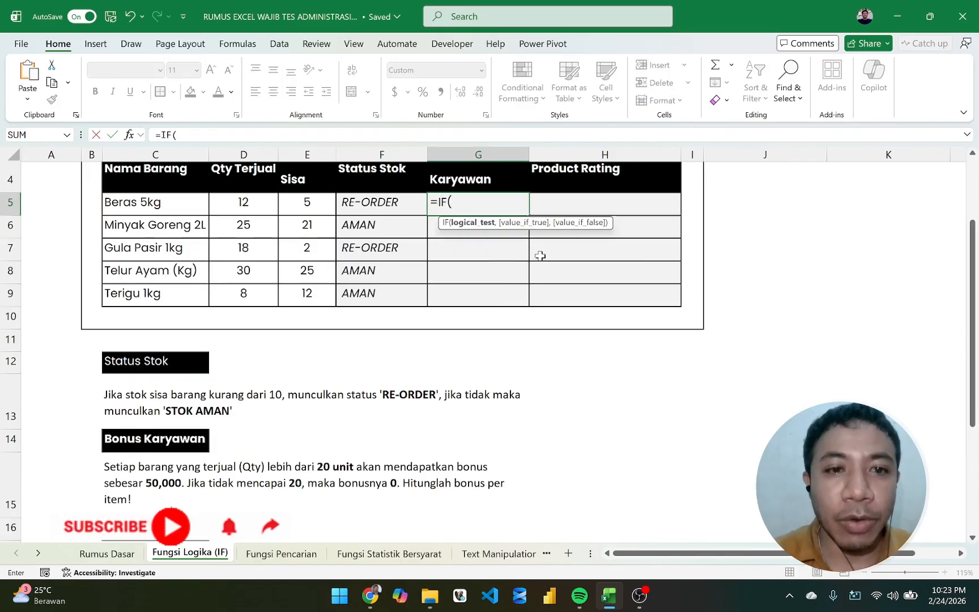
left_click(267, 201)
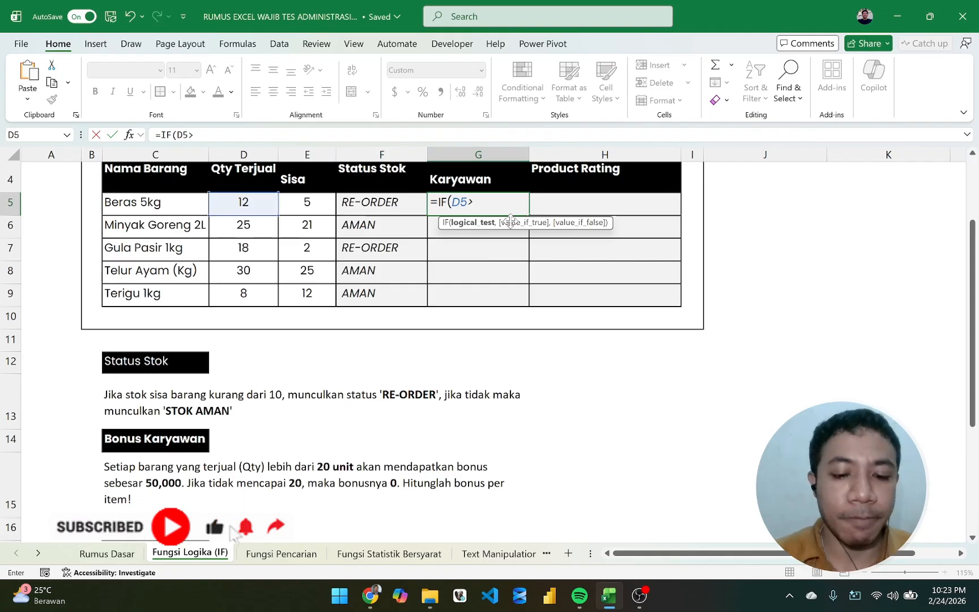
type(">20,")
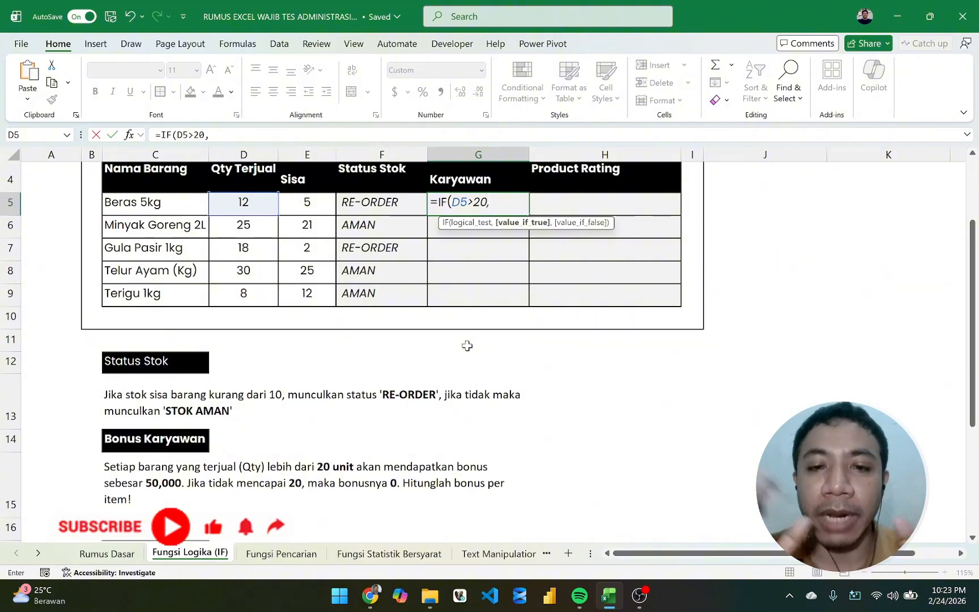
Complete the G5 formula with 50000 if true and 0 if false, and fill it down through G9.
type("50000")
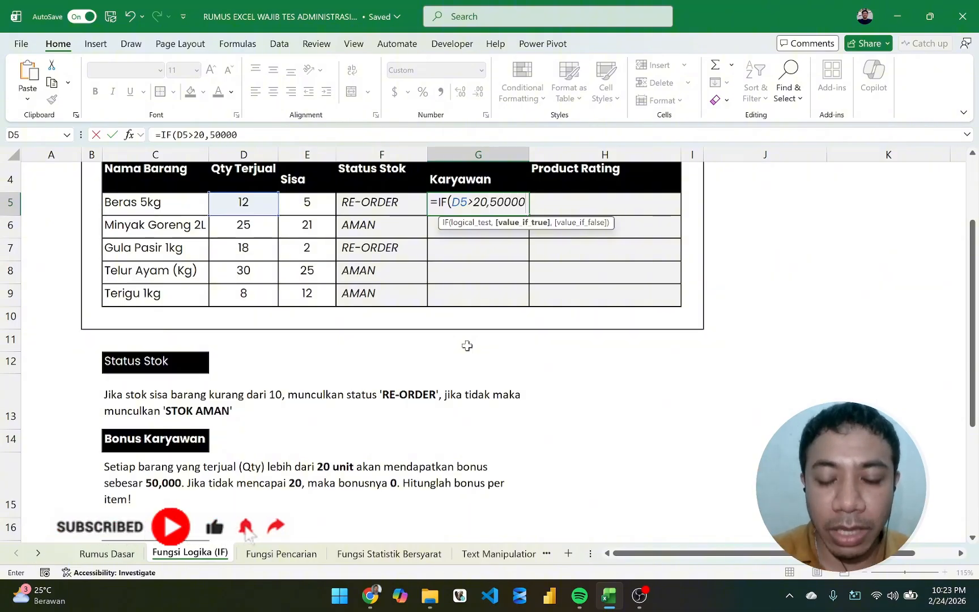
type(",")
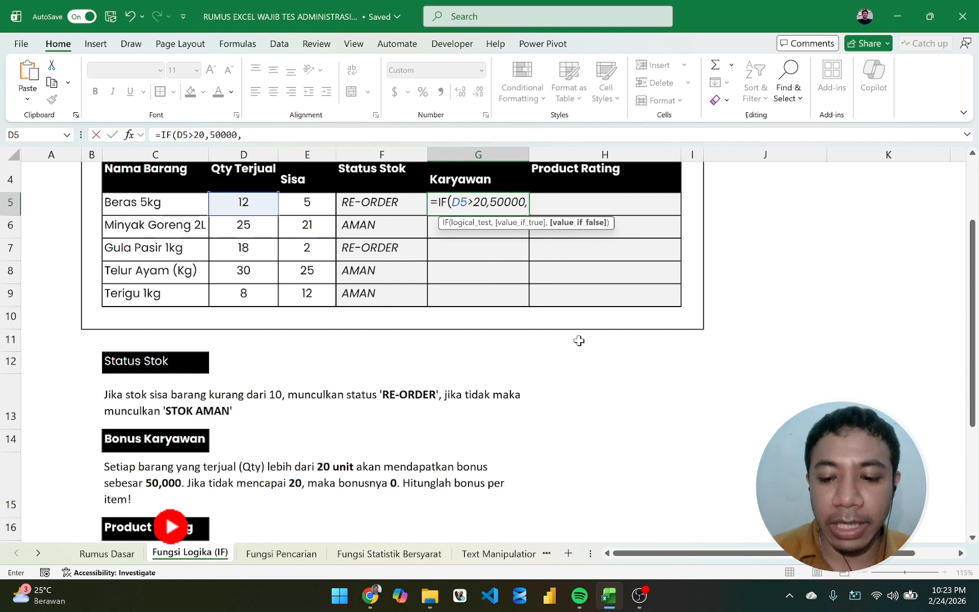
type("o")
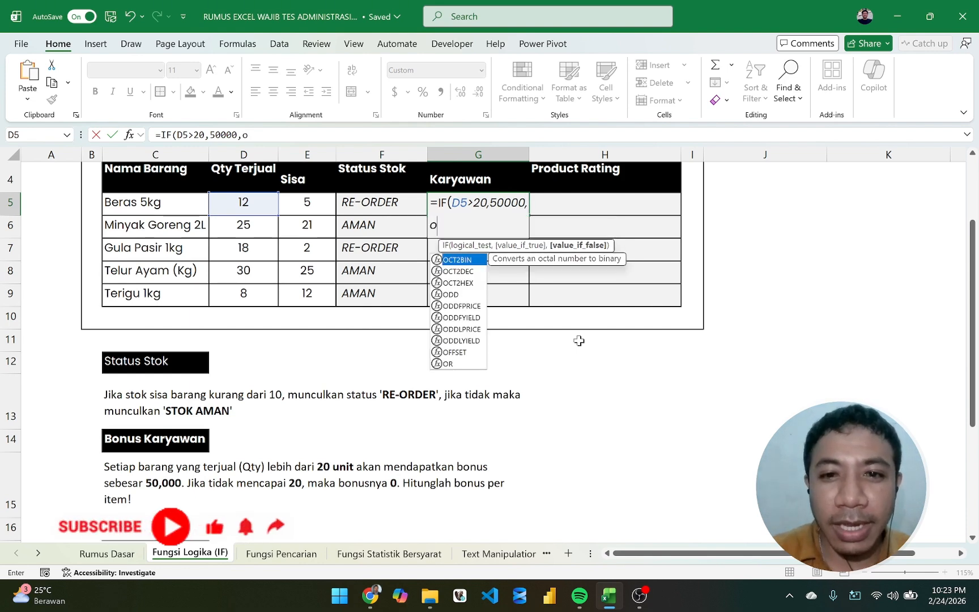
key("BackSpace")
type("0")
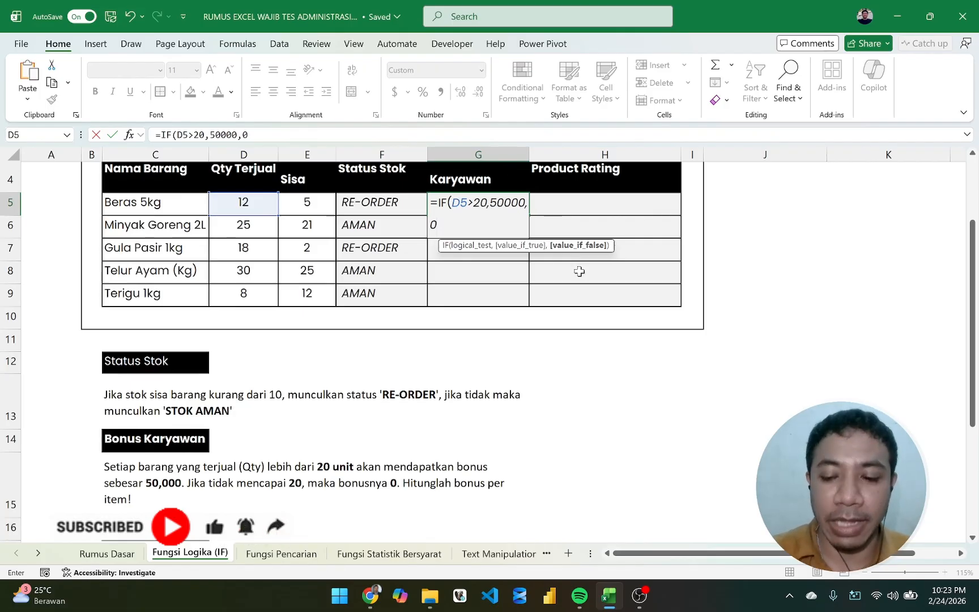
type(")")
key("Return")
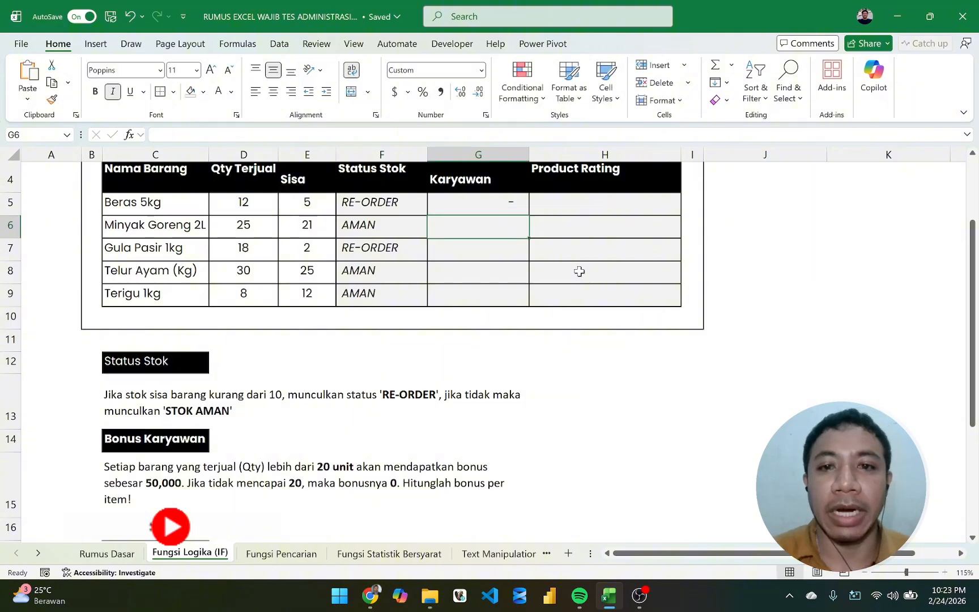
left_click(512, 197)
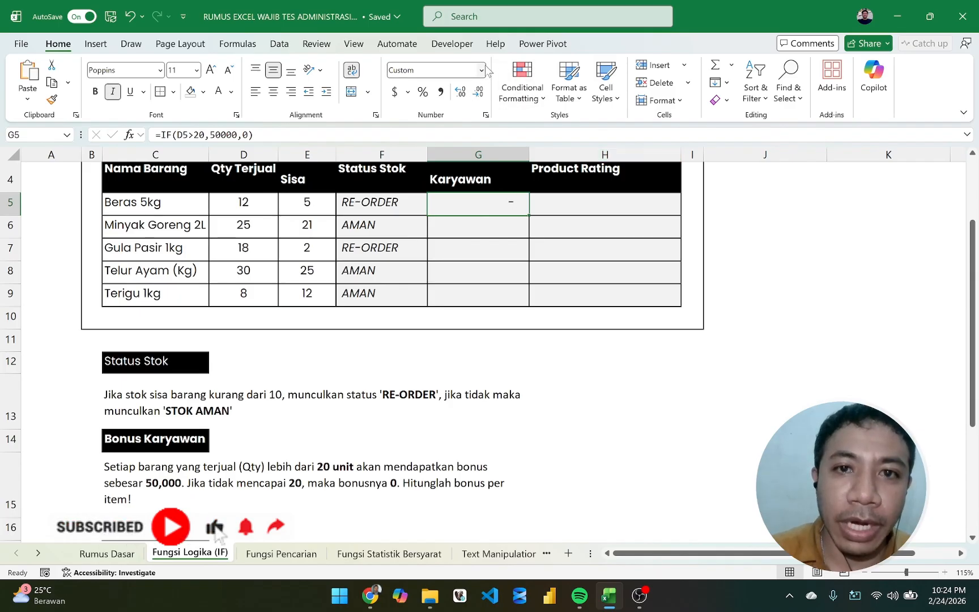
double_click(530, 215)
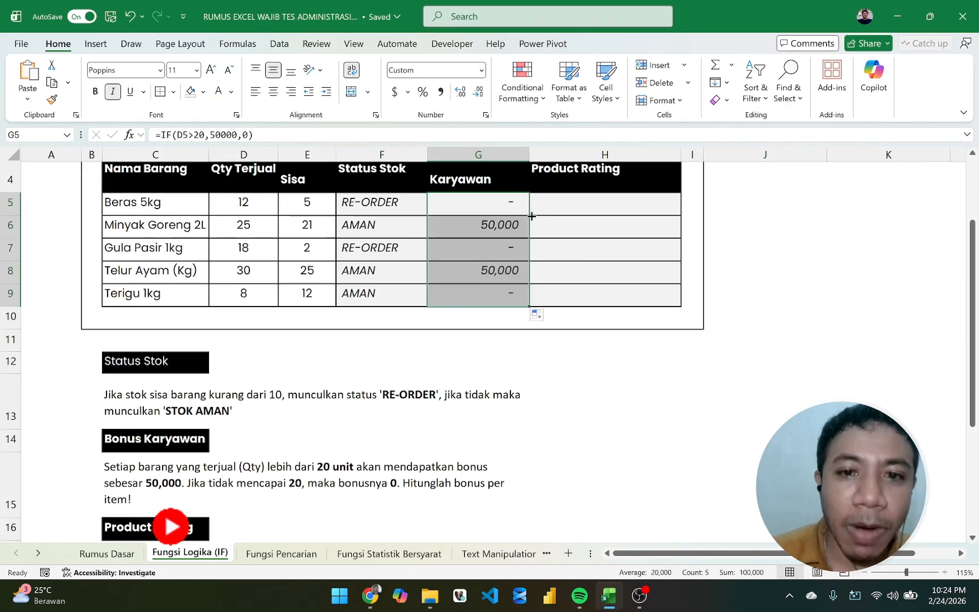
Format the Bonus Karyawan results in G5:G9 as Number with no decimal places.
left_click(481, 71)
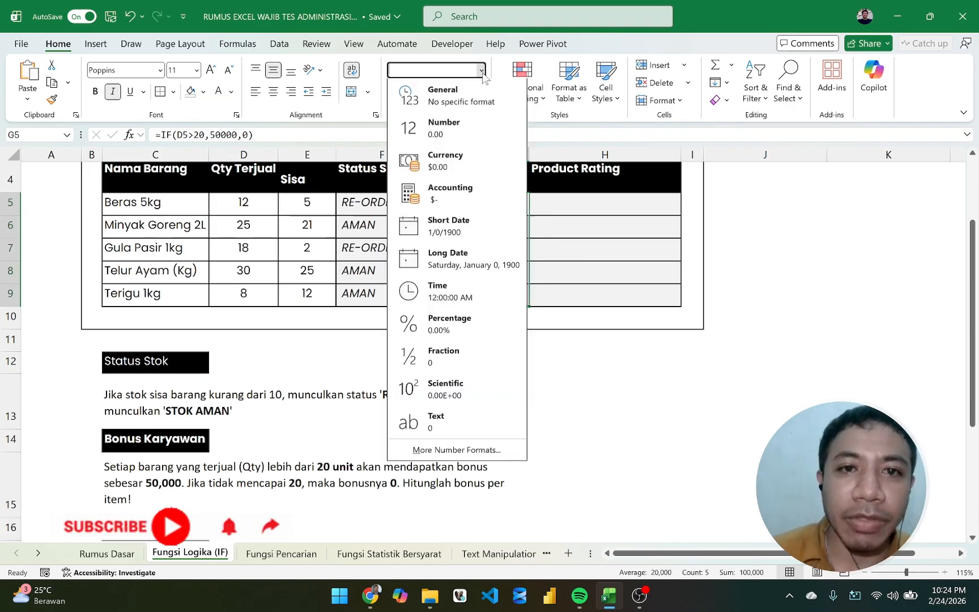
left_click(453, 130)
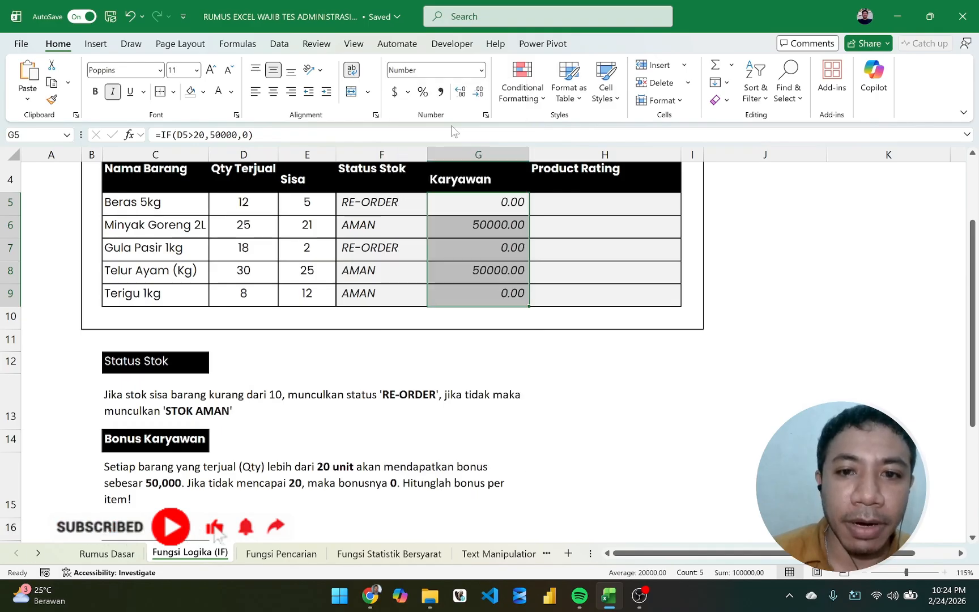
double_click(480, 94)
left_click(482, 71)
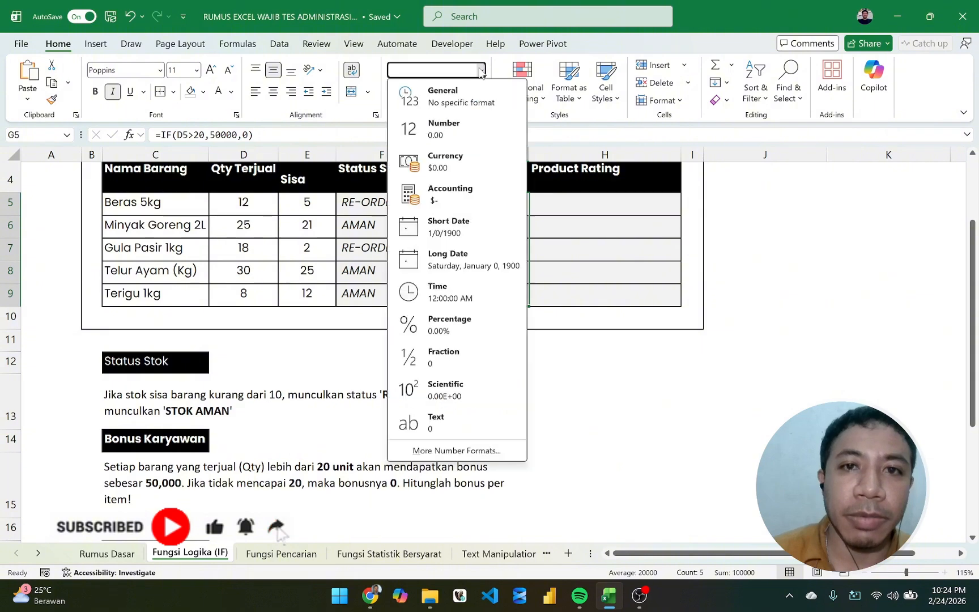
left_click(482, 71)
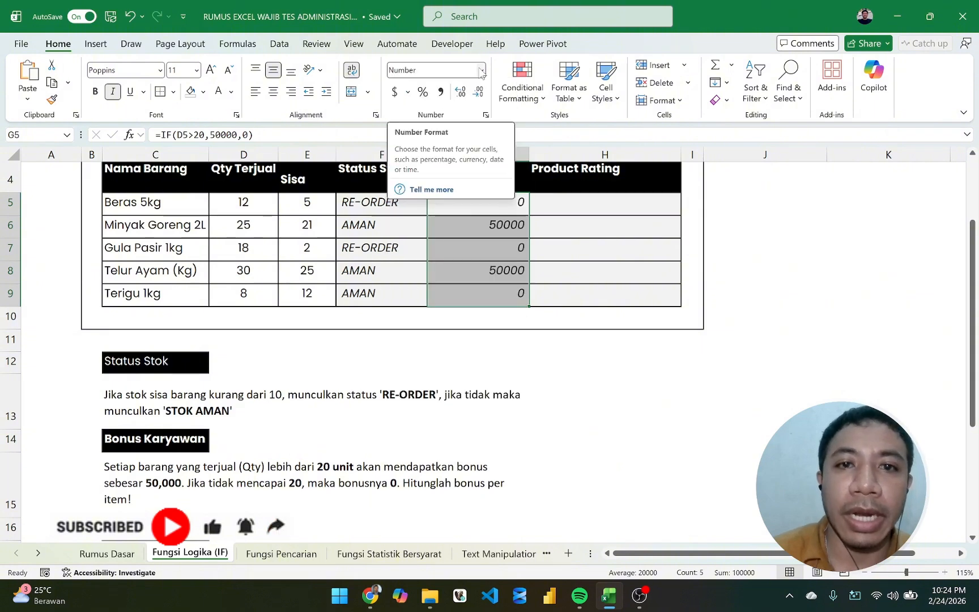
Switch G5:G9 to the General format, try the Number format on them and undo it.
left_click(481, 71)
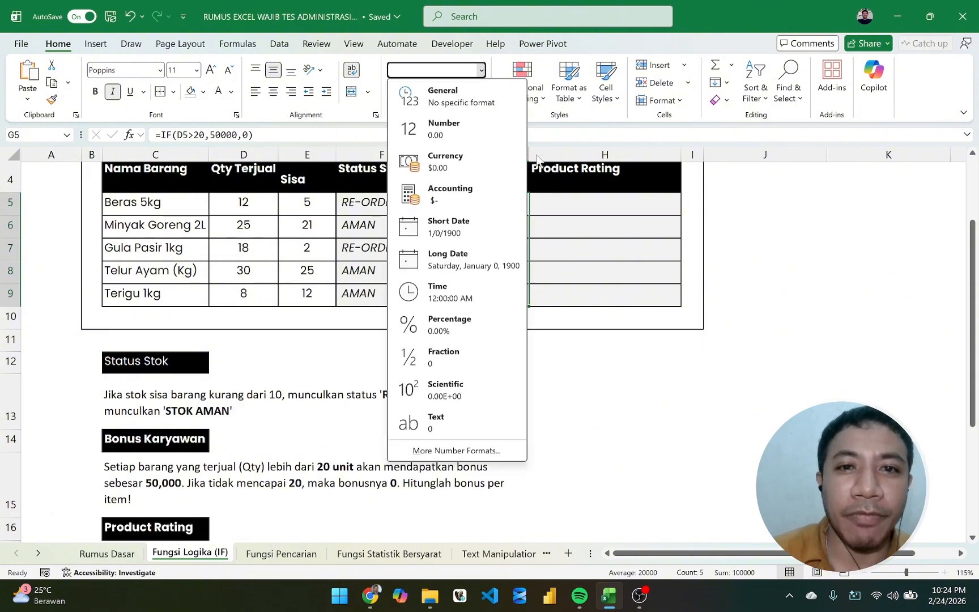
left_click(465, 98)
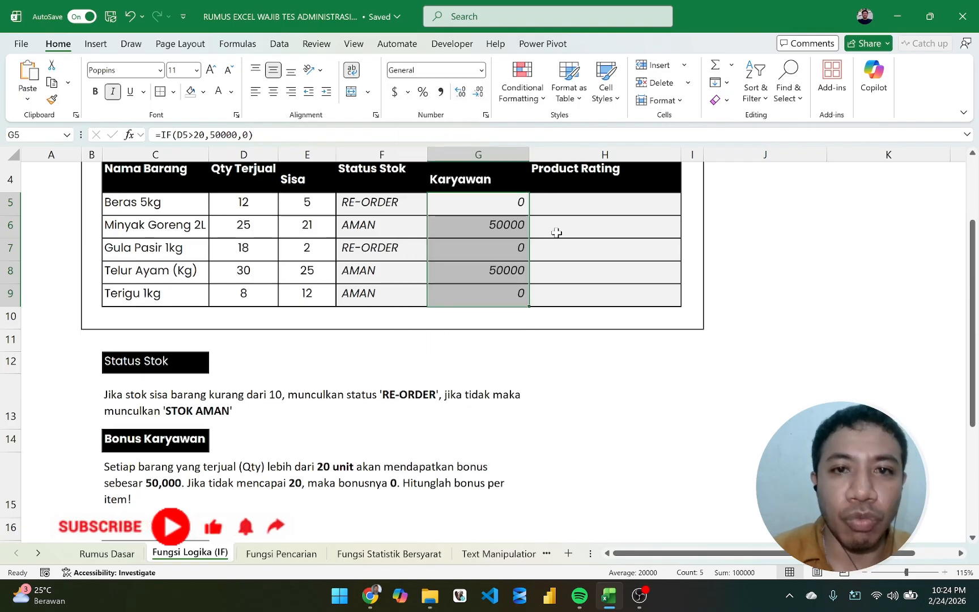
left_click(482, 70)
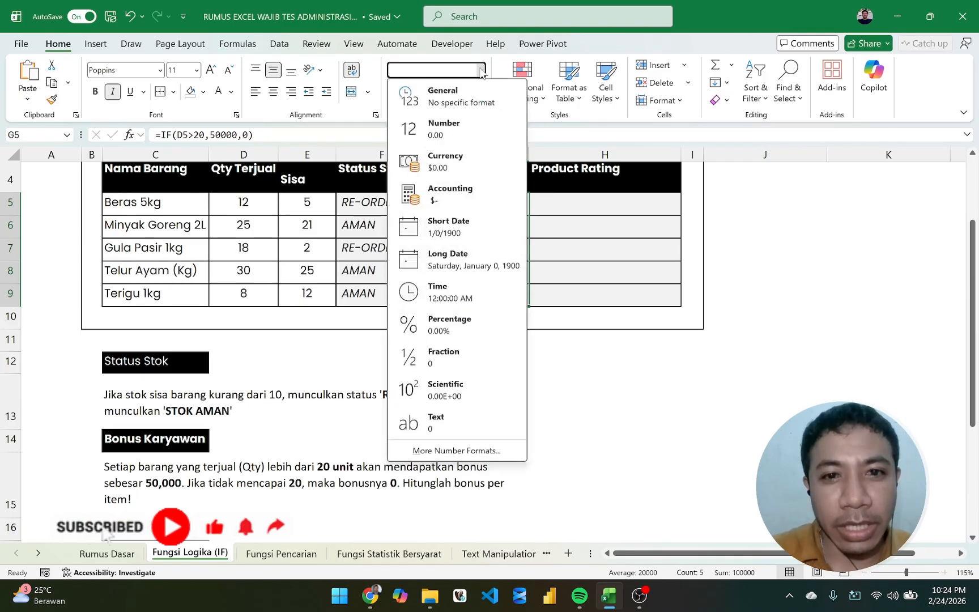
left_click(465, 129)
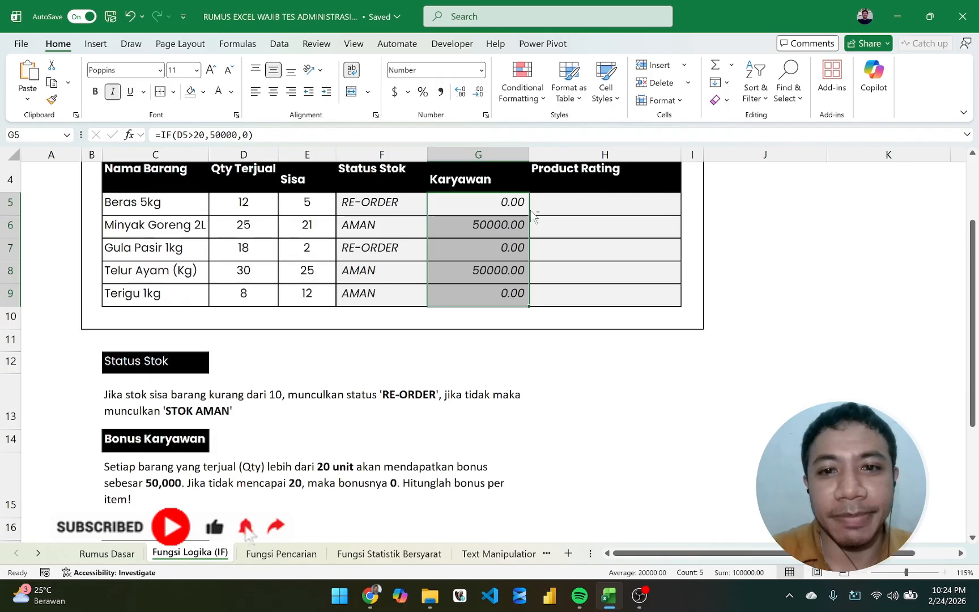
key("ctrl+z")
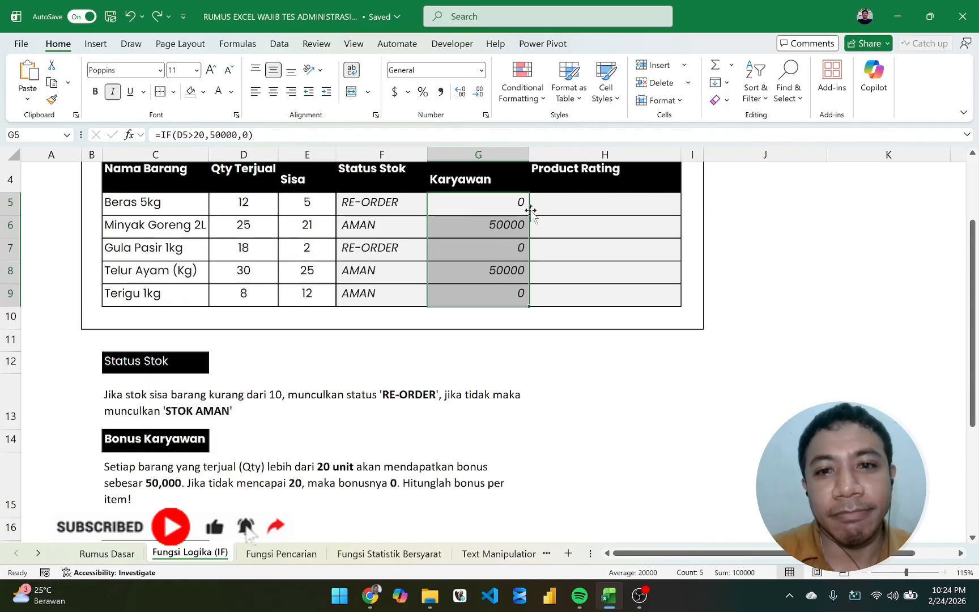
Apply the comma style to G5:G9 and remove both decimal places.
left_click(442, 92)
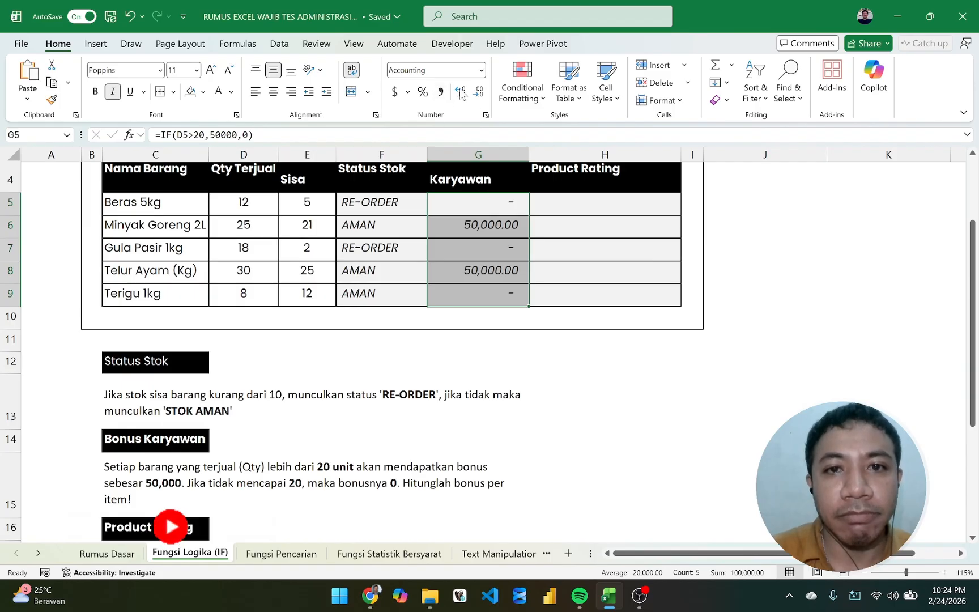
left_click(479, 92)
left_click(478, 92)
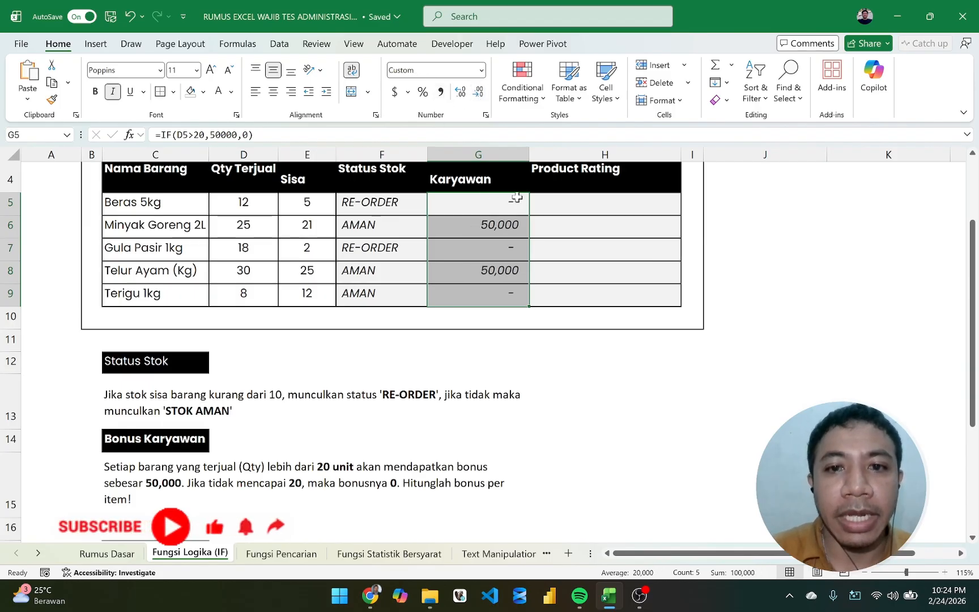
left_click_drag(516, 197, 503, 289)
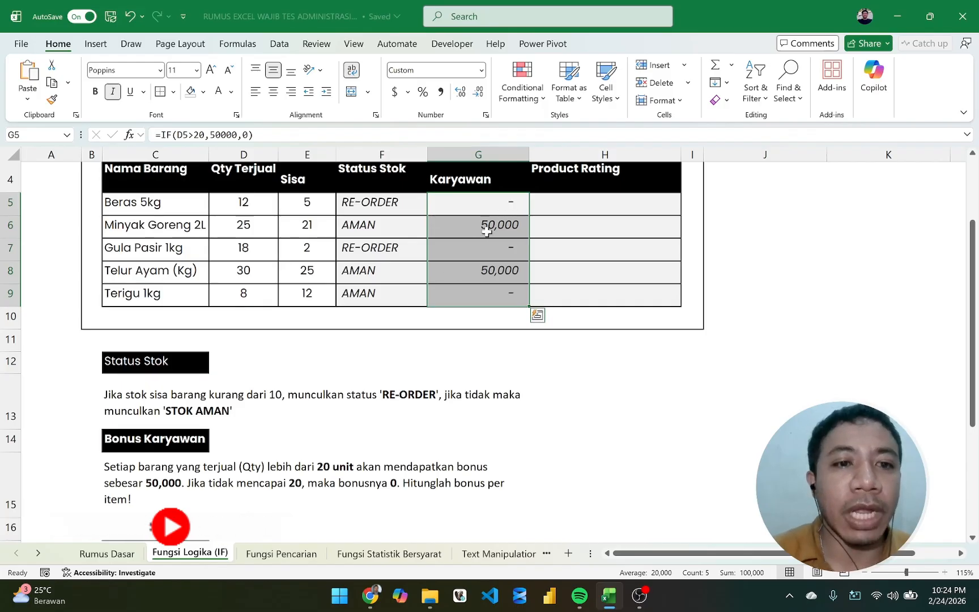
scroll(455, 315, "down", 1)
scroll(455, 317, "up", 2)
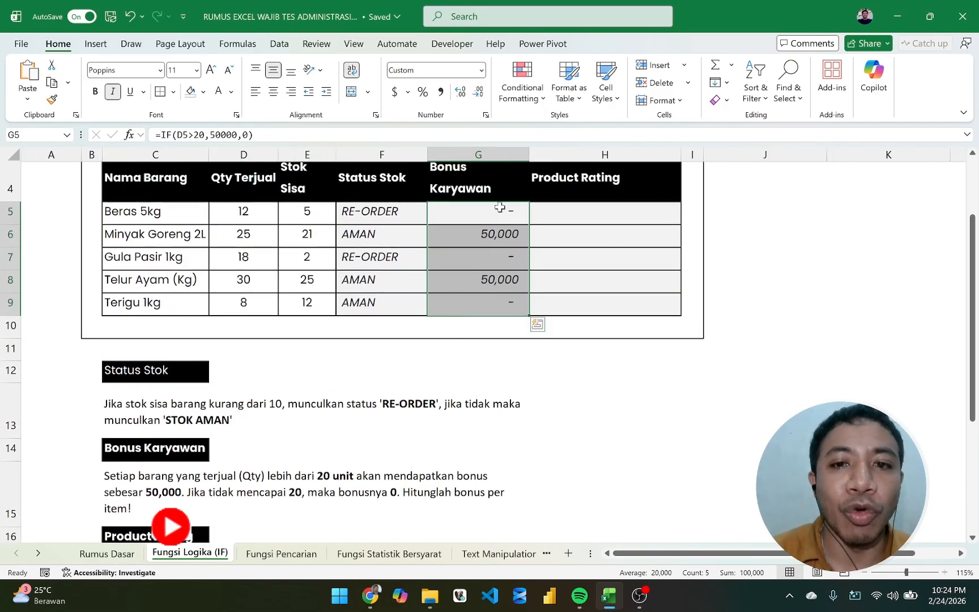
scroll(263, 424, "down", 1)
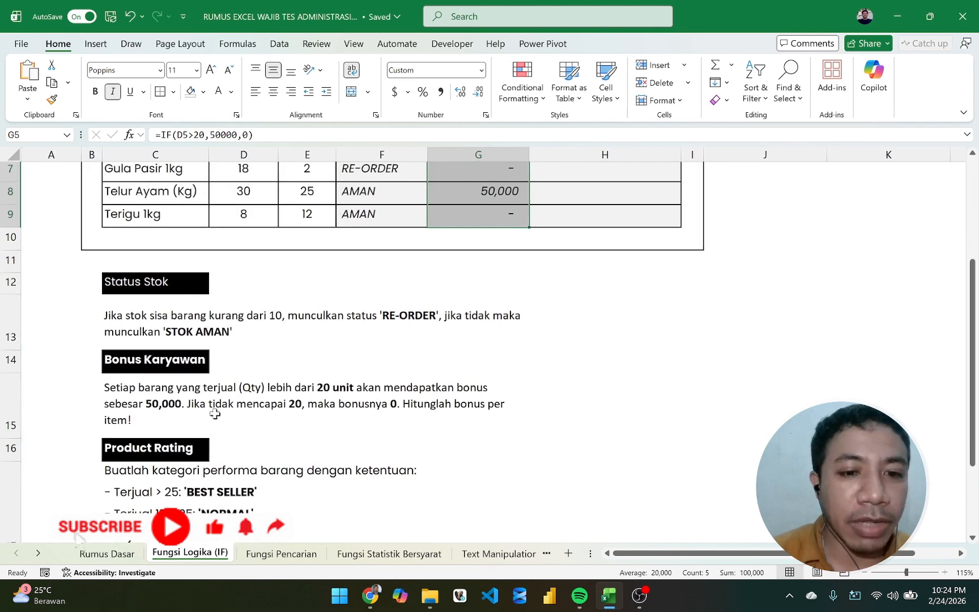
scroll(465, 182, "up", 2)
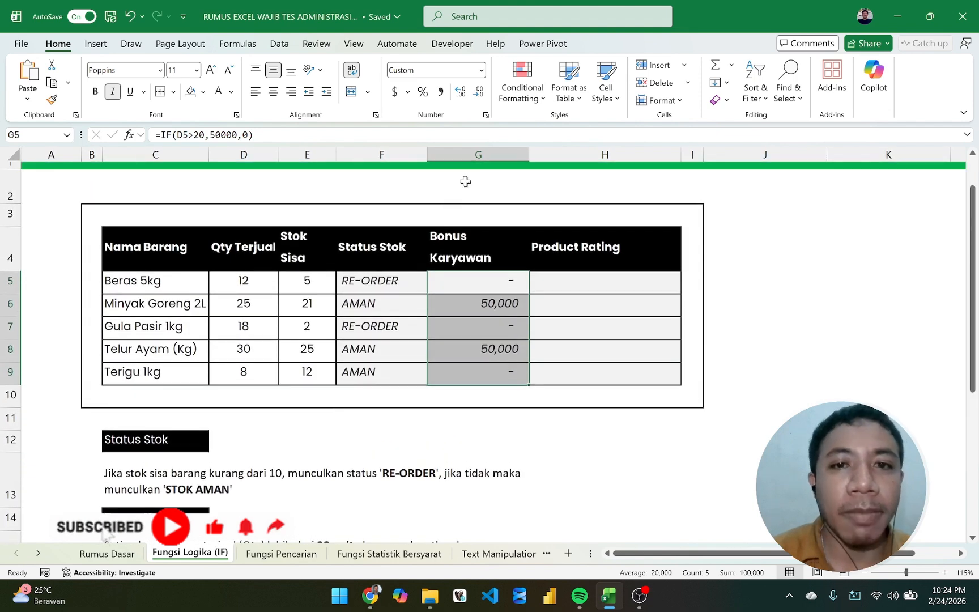
Change the Bonus Karyawan results in G5:G9 to the Number format without decimals.
left_click(481, 72)
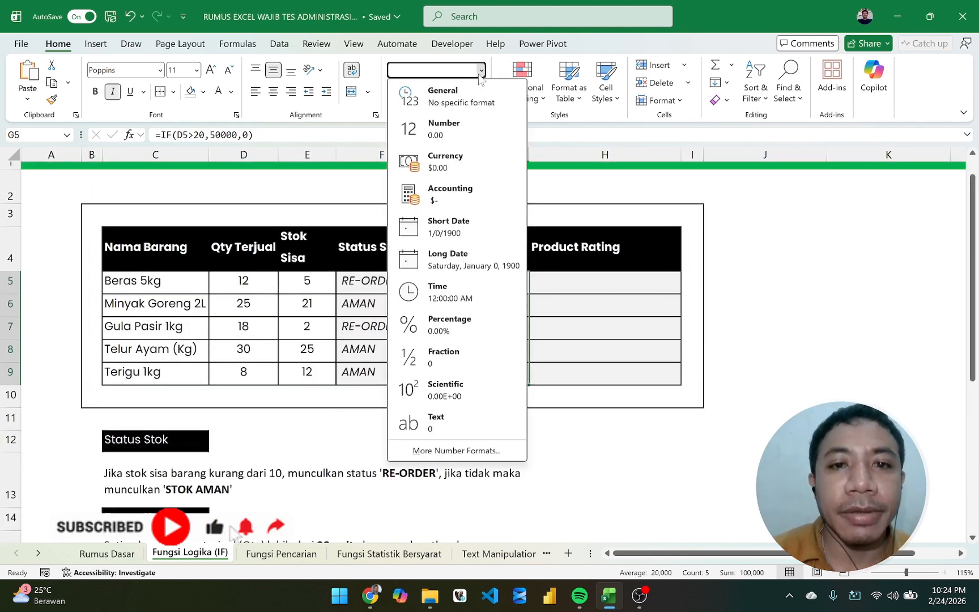
left_click(462, 134)
double_click(480, 93)
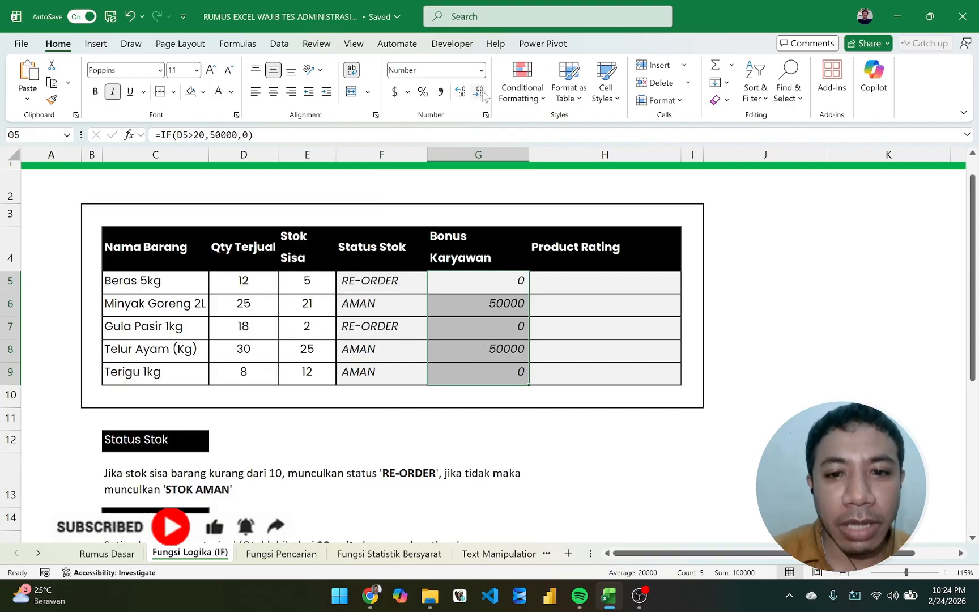
scroll(505, 250, "down", 1)
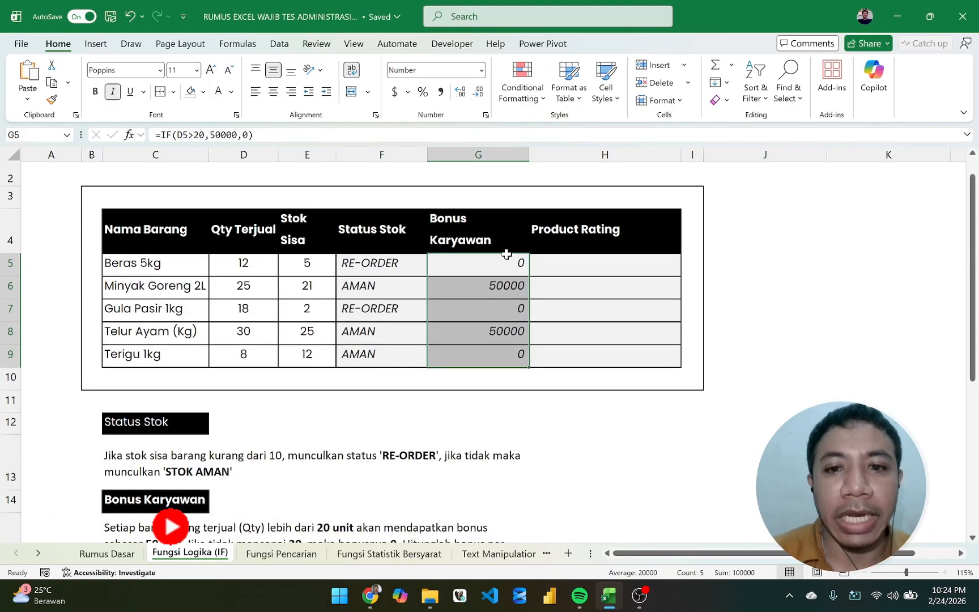
left_click(481, 70)
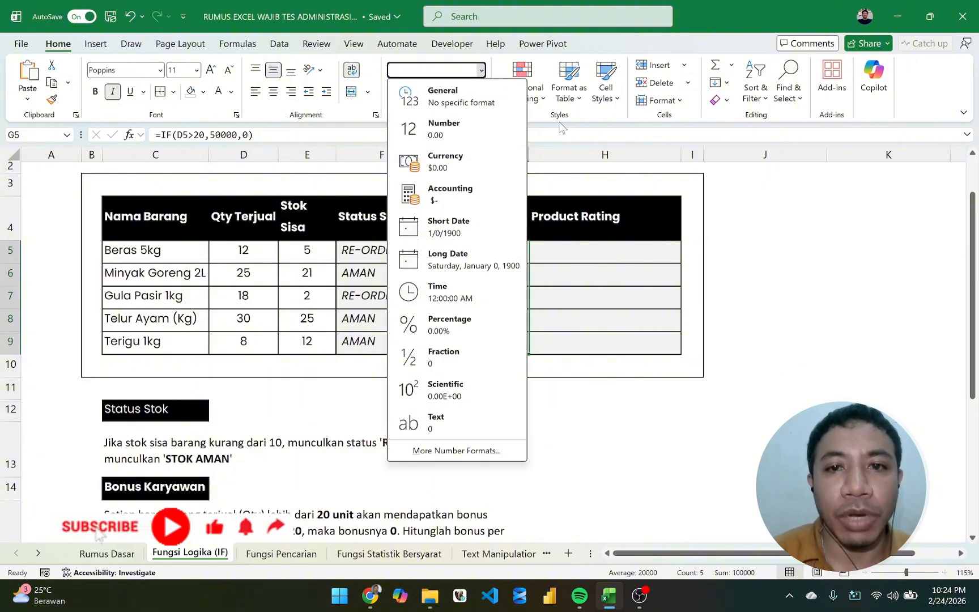
left_click(539, 147)
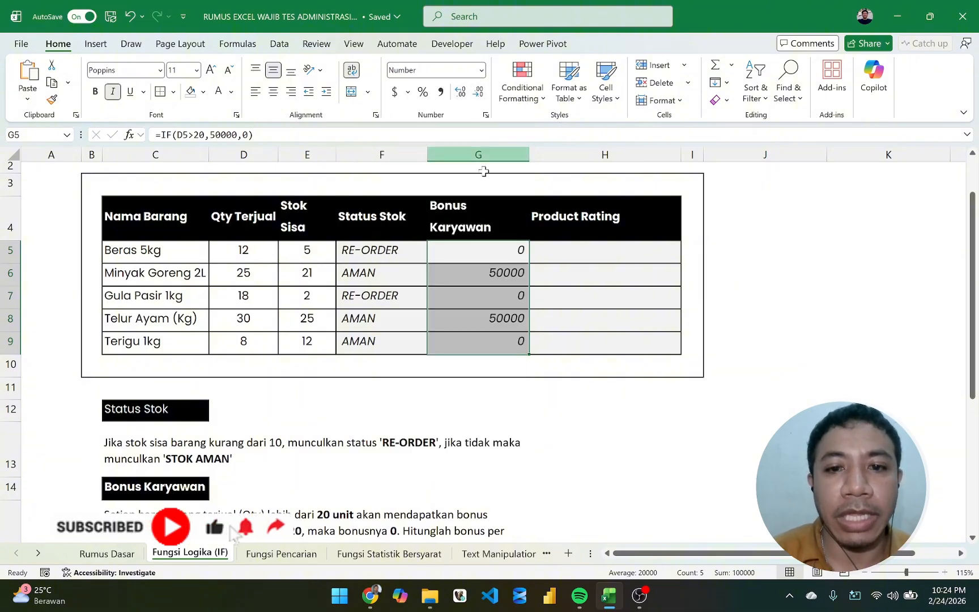
Format the bonuses in G5:G9 with the comma style and no decimal places.
scroll(519, 266, "down", 1)
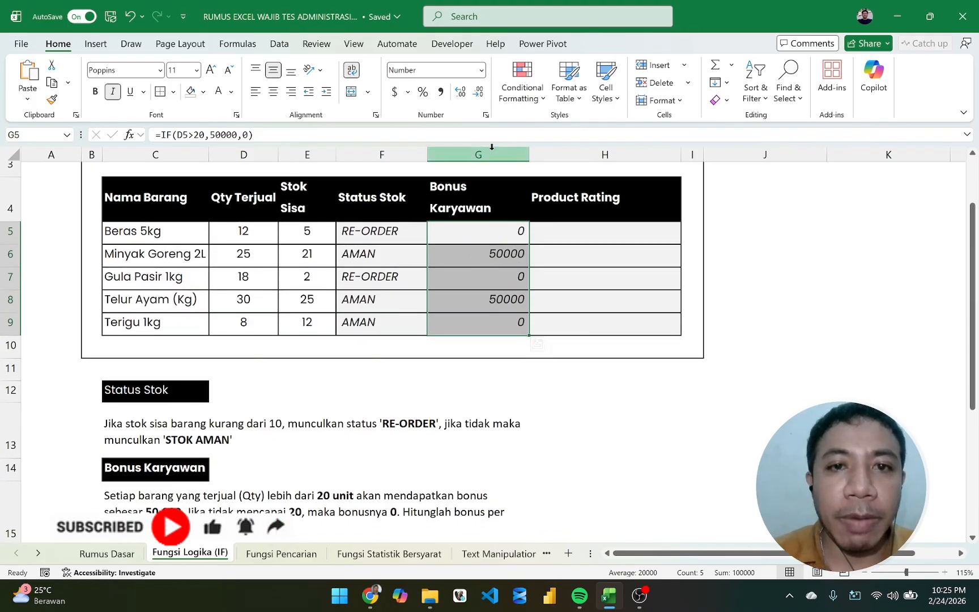
left_click(447, 95)
left_click(478, 96)
left_click(477, 95)
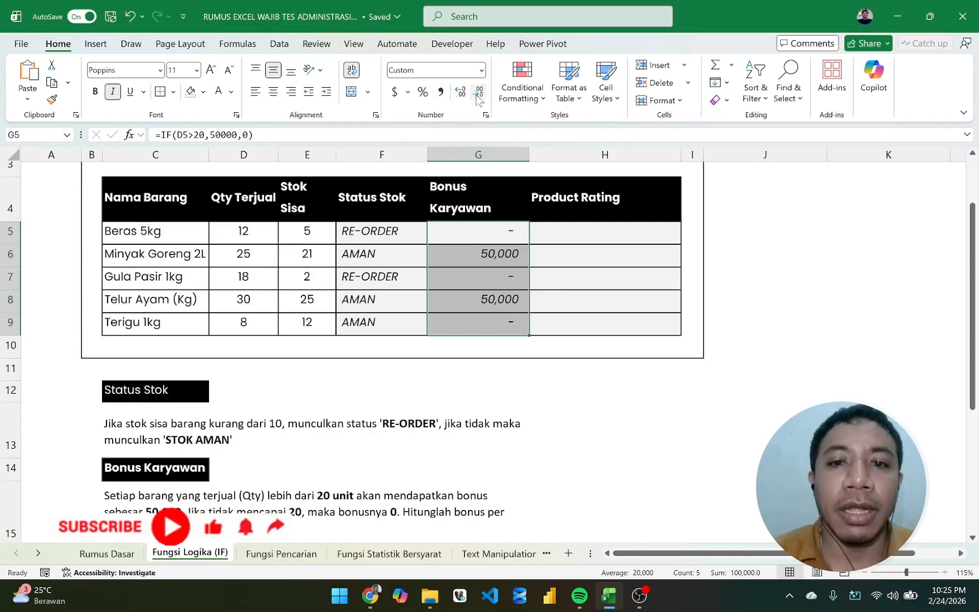
Check the Bonus Karyawan results against Qty Terjual in the Minyak Goreng 2L and Telur Ayam rows.
left_click_drag(511, 233, 507, 321)
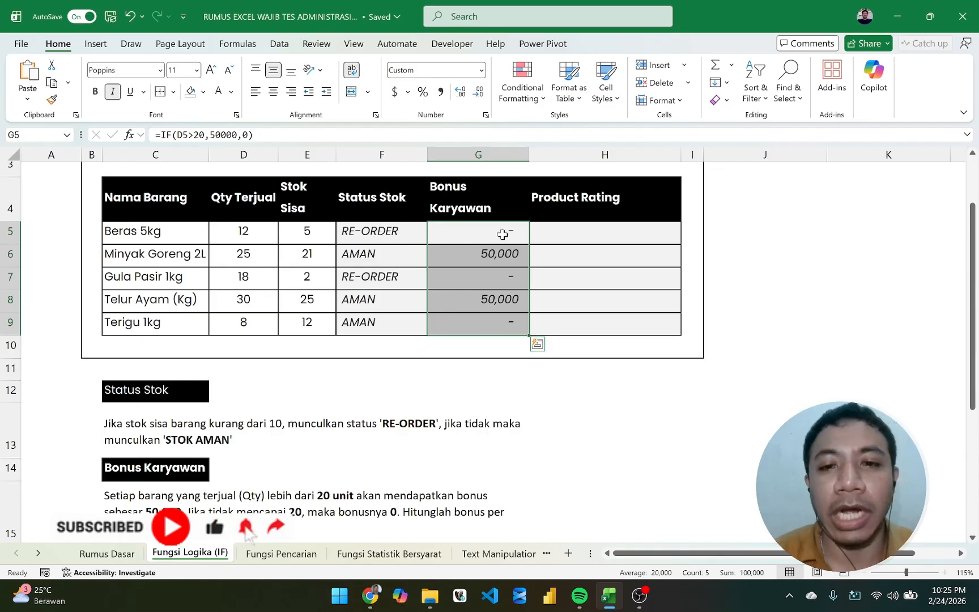
left_click_drag(503, 234, 482, 328)
scroll(481, 328, "down", 1)
scroll(481, 328, "up", 1)
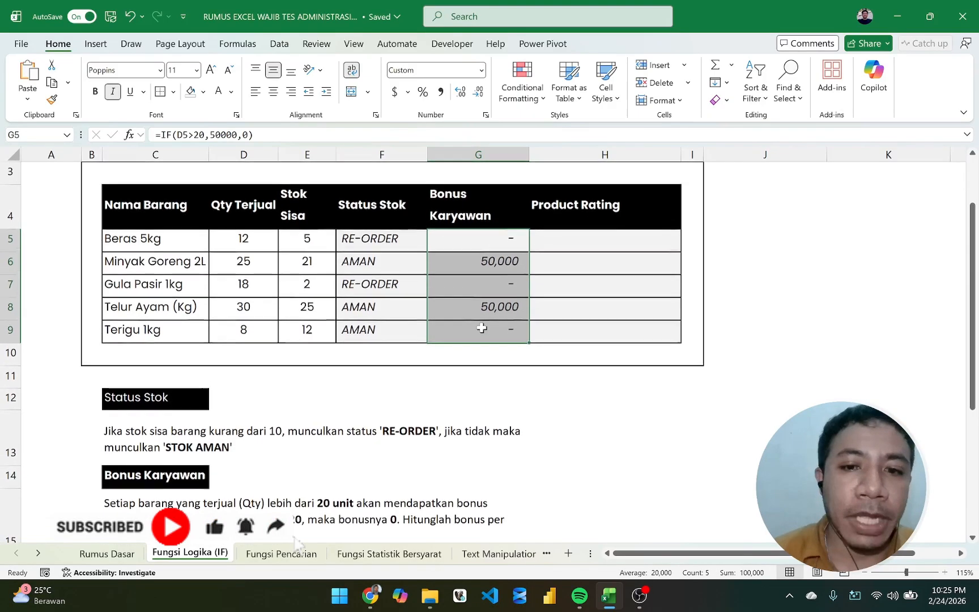
left_click_drag(248, 259, 462, 259)
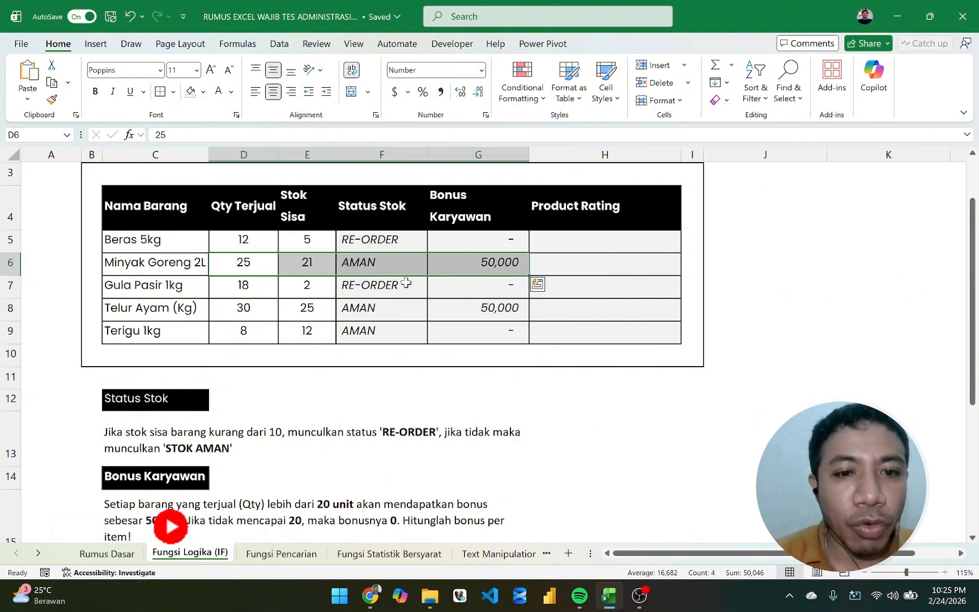
left_click(489, 263)
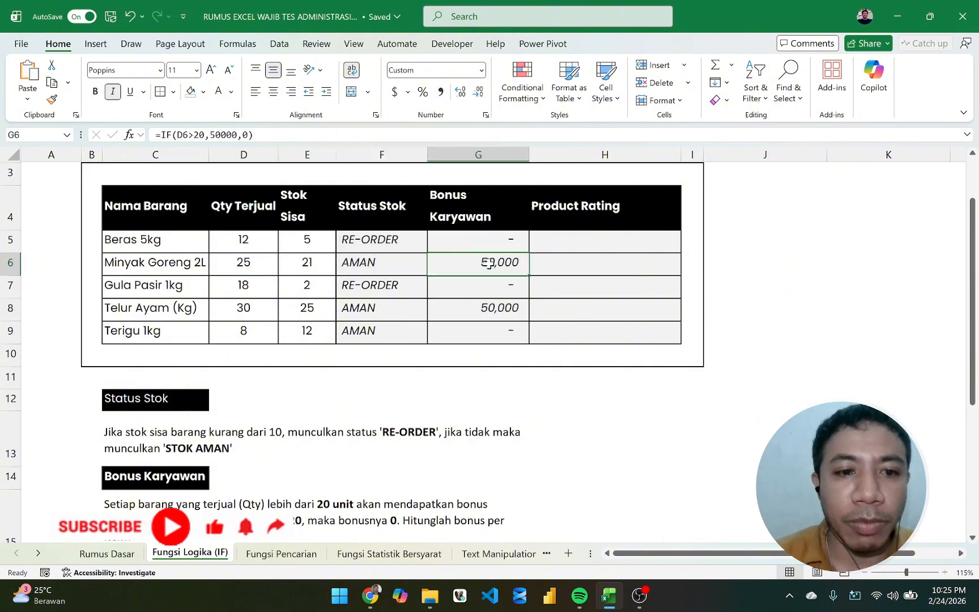
left_click_drag(243, 308, 490, 306)
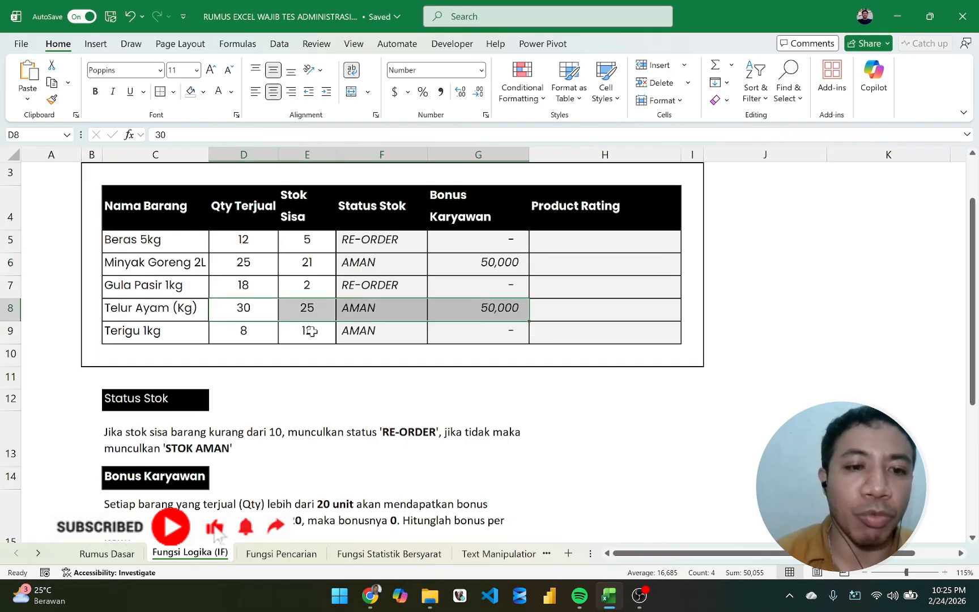
Set the Qty Terjual of Terigu 1kg in D9 to 21 and check its bonus formula in G9.
left_click(263, 330)
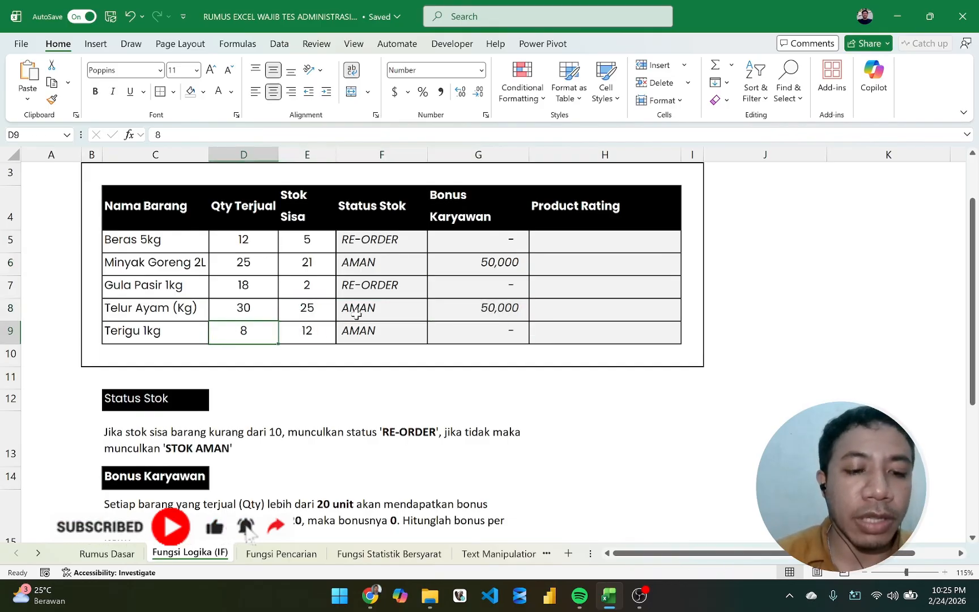
type("21")
key("Return")
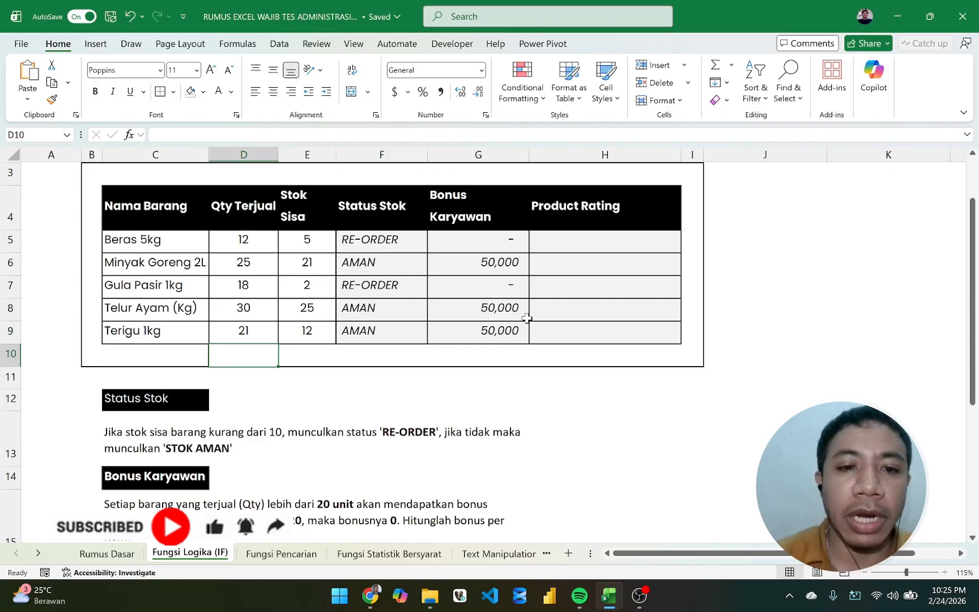
left_click_drag(269, 191, 245, 313)
left_click(503, 329)
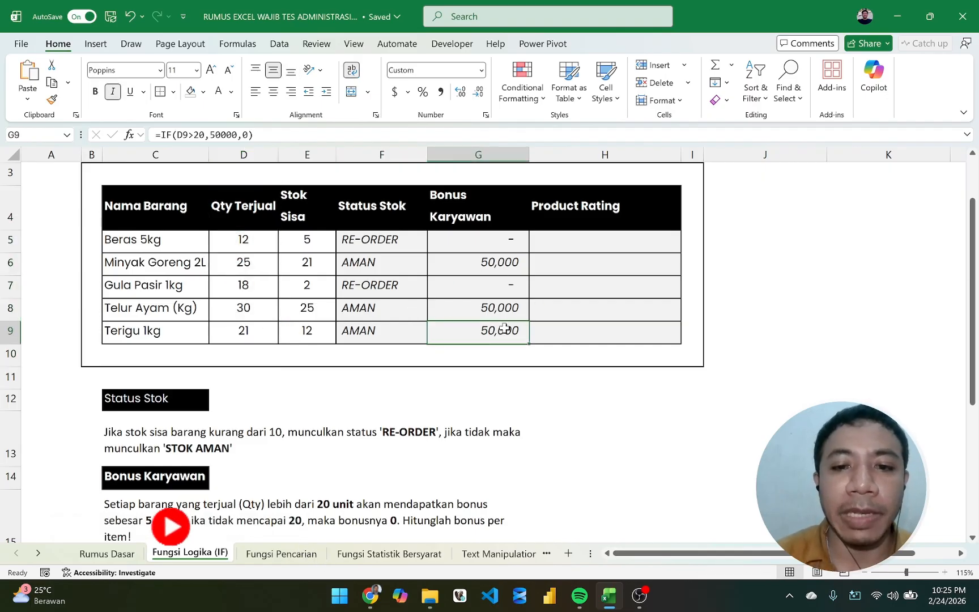
Read the Product Rating rule below the table and relate its sales ranges to the Qty Terjual column.
left_click(238, 241)
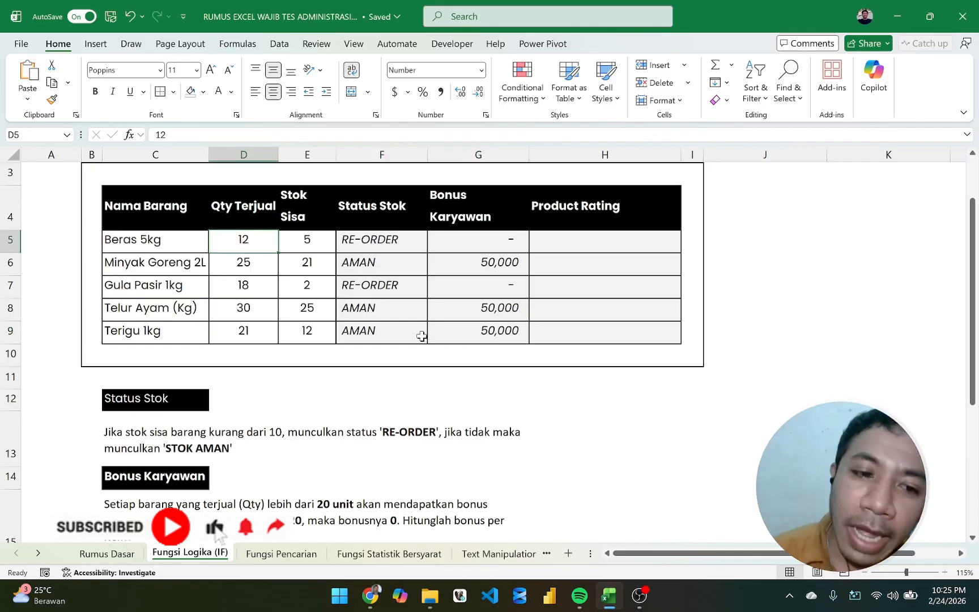
scroll(422, 336, "down", 2)
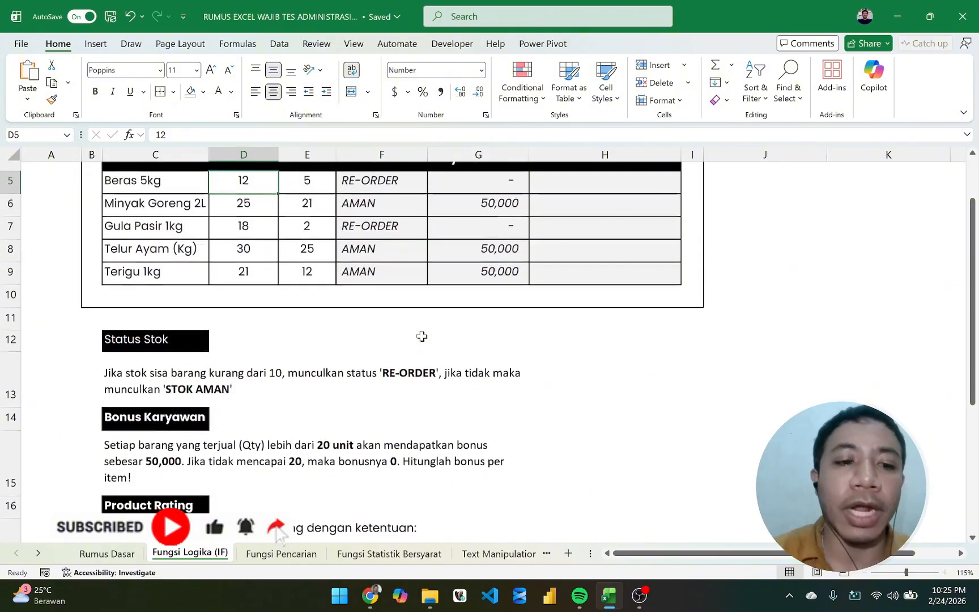
scroll(422, 336, "down", 5)
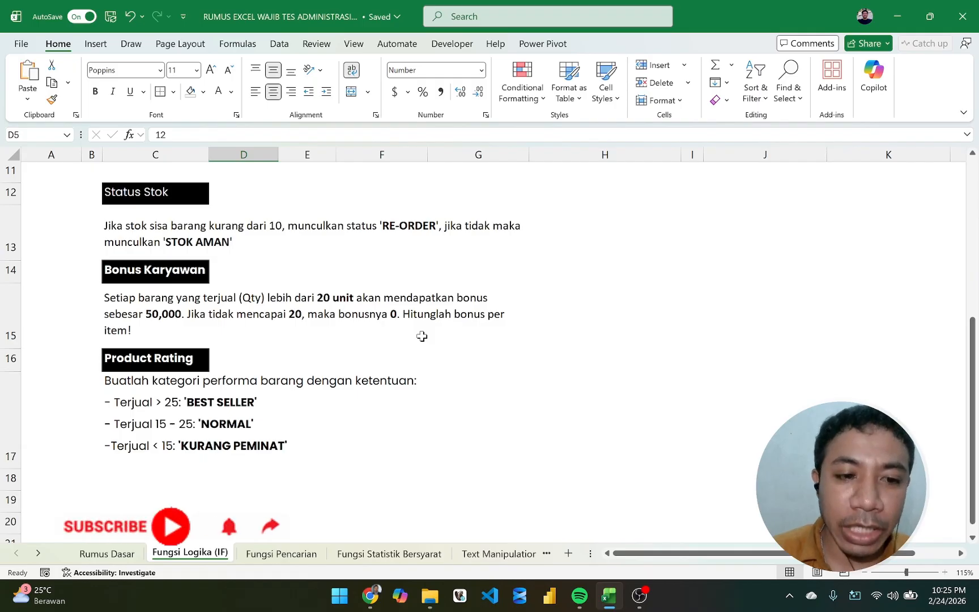
scroll(422, 336, "up", 1)
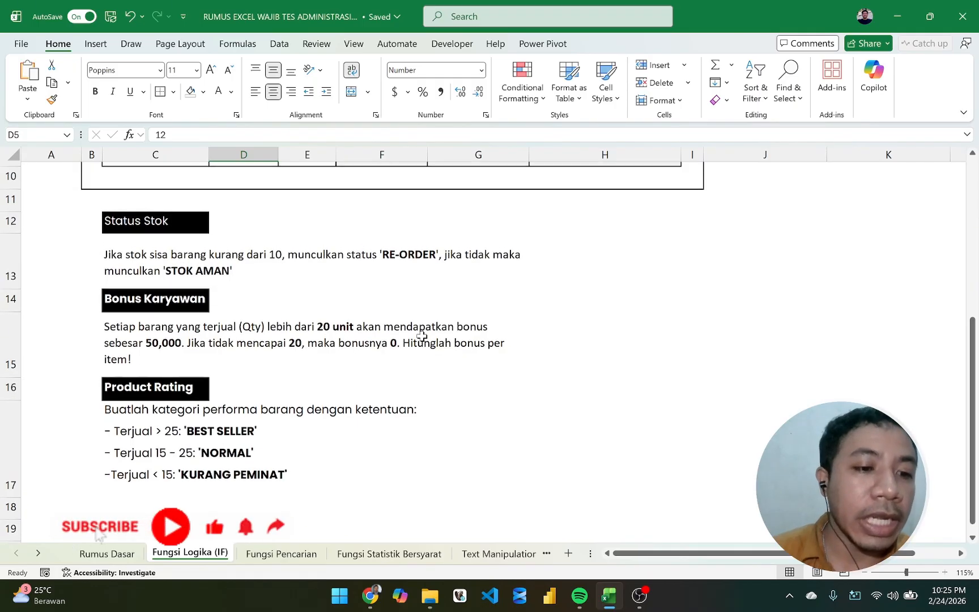
scroll(310, 367, "up", 2)
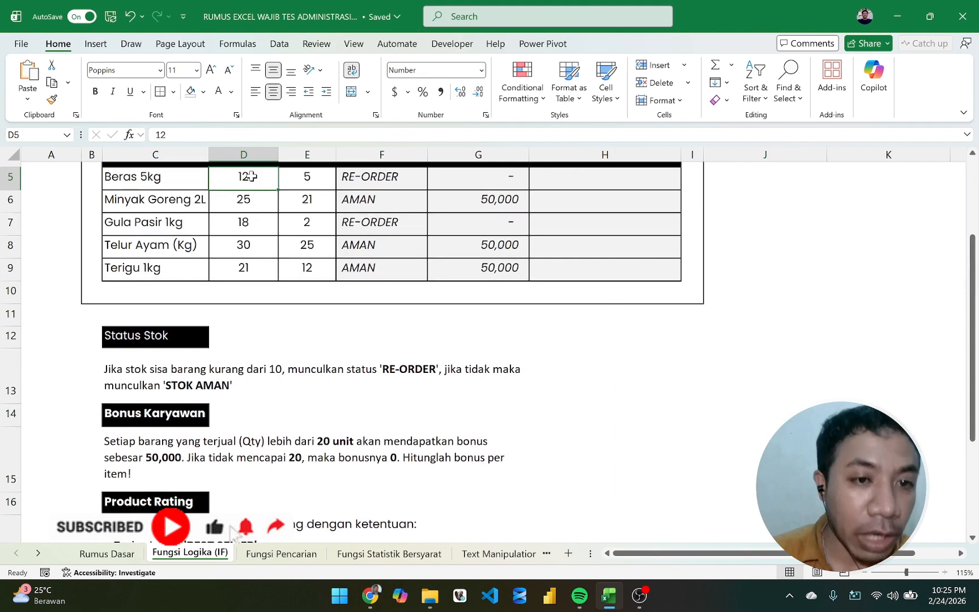
Compare the Qty Terjual values in D5:D8 with the Product Rating thresholds for BEST SELLER, NORMAL and KURANG PEMINAT.
left_click_drag(251, 176, 242, 244)
scroll(243, 253, "down", 2)
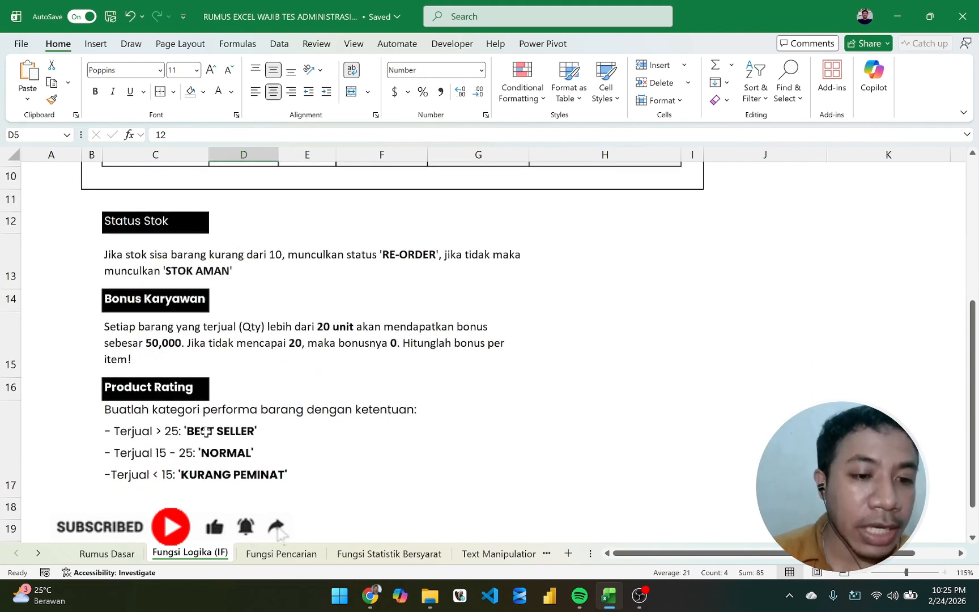
scroll(312, 384, "up", 2)
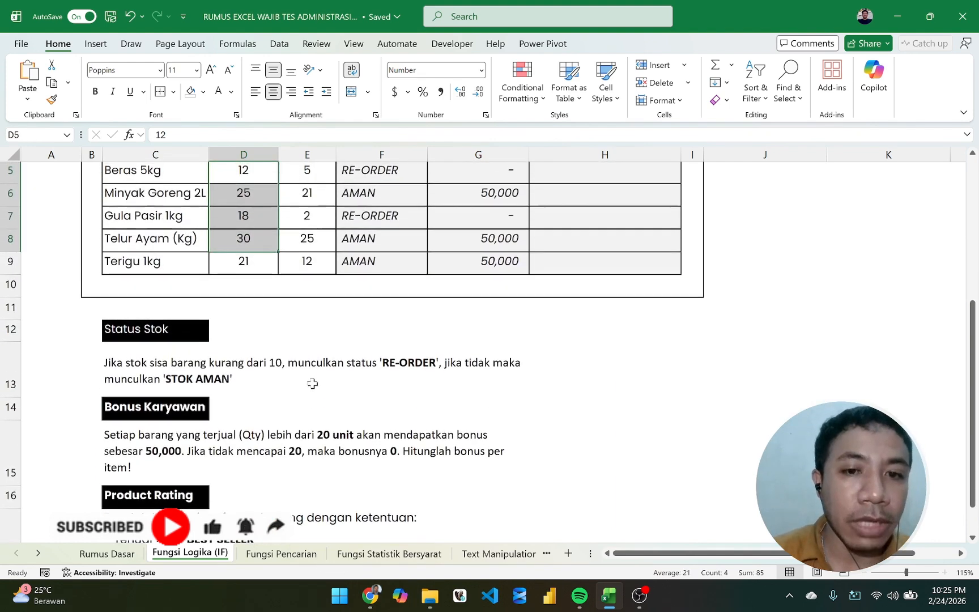
scroll(312, 383, "down", 3)
scroll(313, 377, "up", 2)
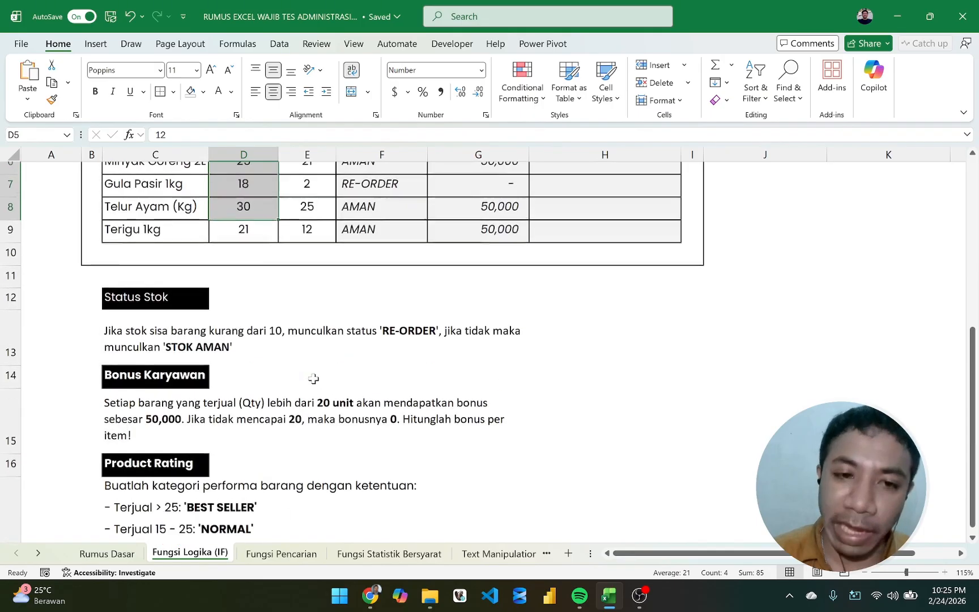
scroll(312, 377, "down", 2)
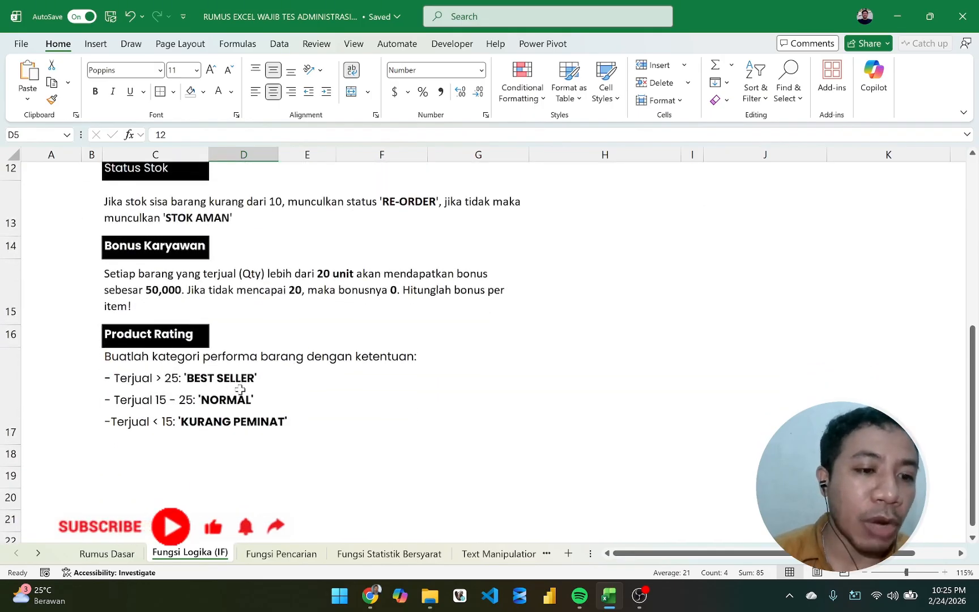
scroll(313, 379, "up", 1)
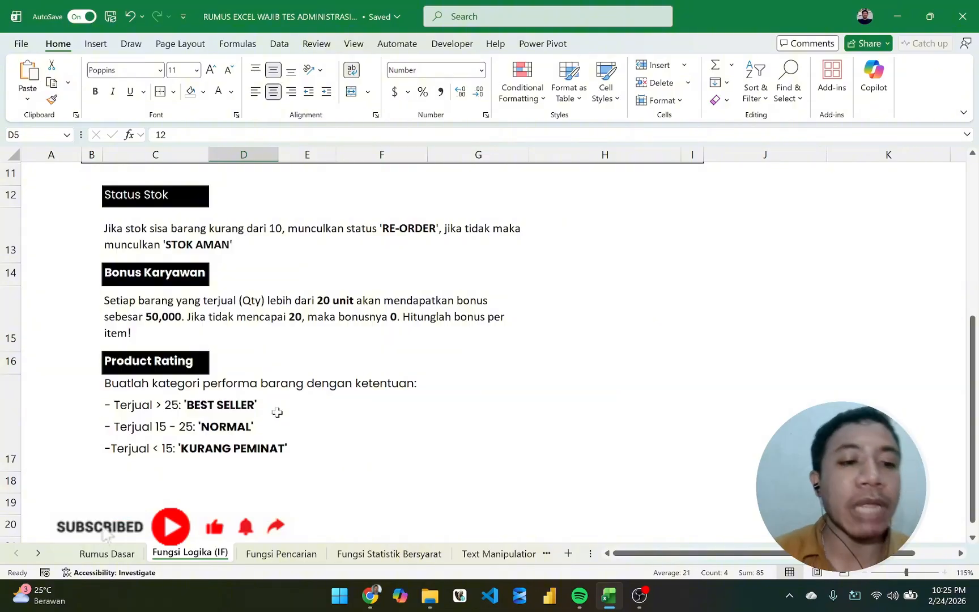
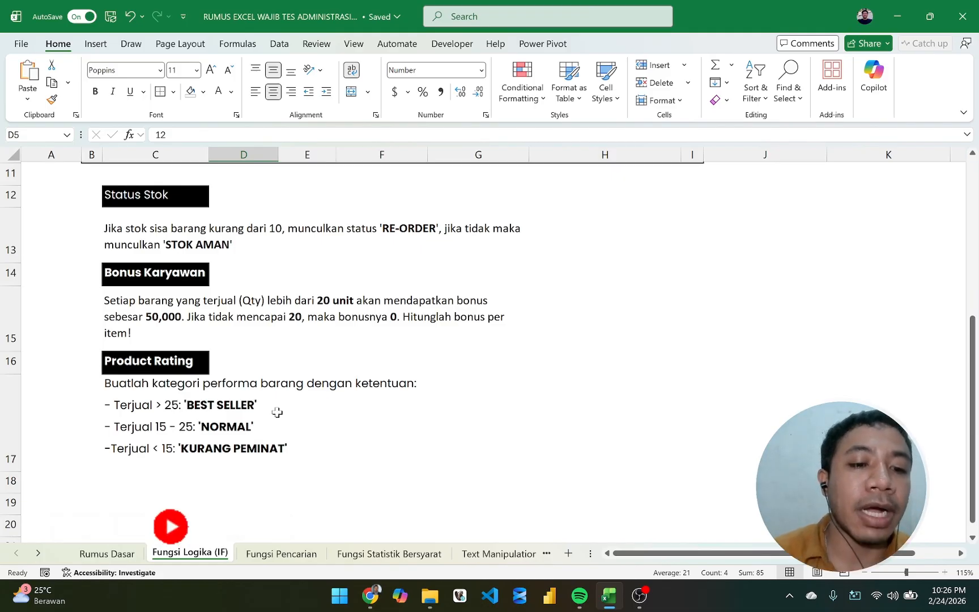
scroll(394, 421, "up", 3)
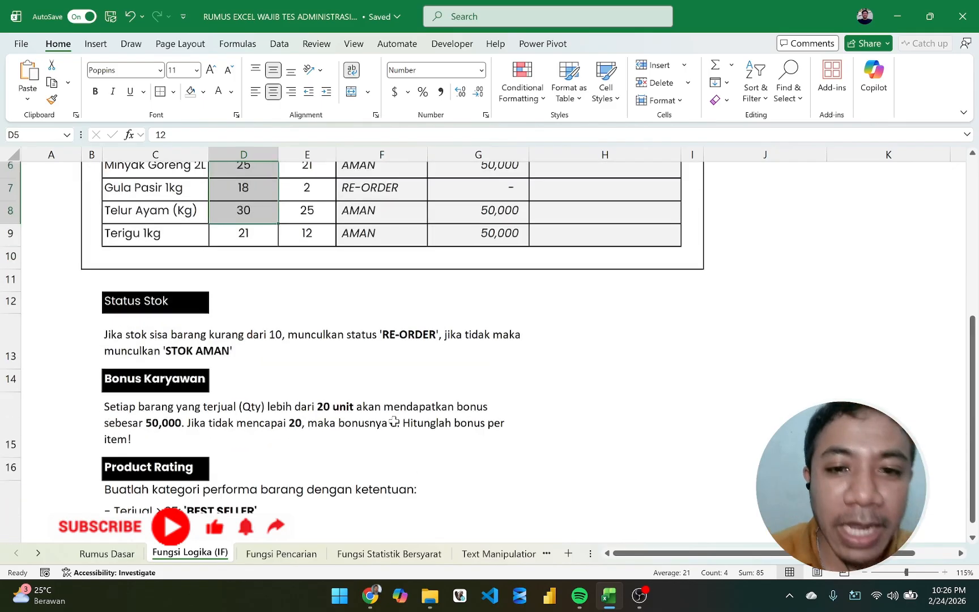
Begin the Product Rating formula in H5 with an IF that returns "BEST SELLER" when D5>25.
left_click(561, 268)
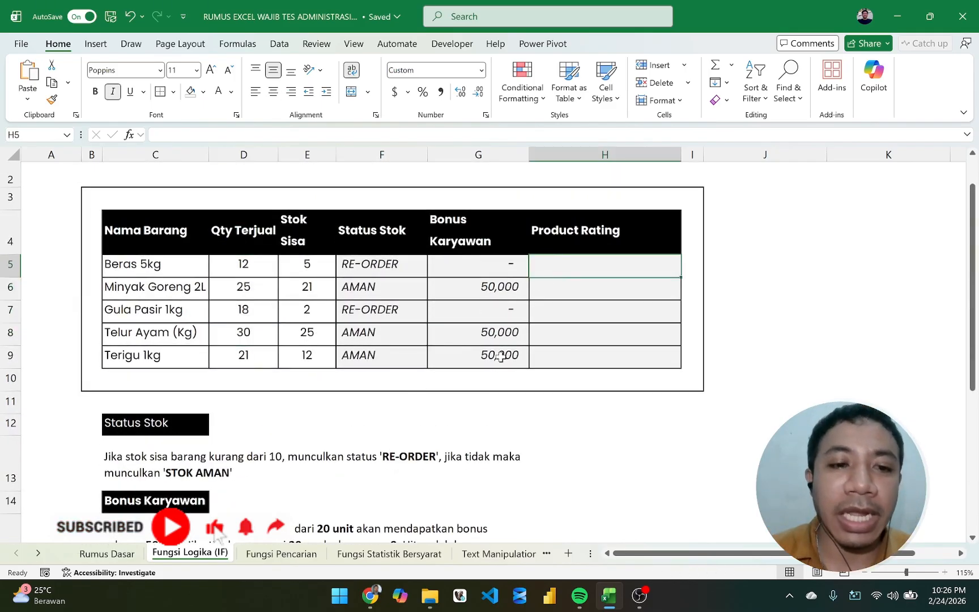
scroll(495, 378, "down", 3)
scroll(495, 379, "up", 1)
scroll(496, 378, "down", 1)
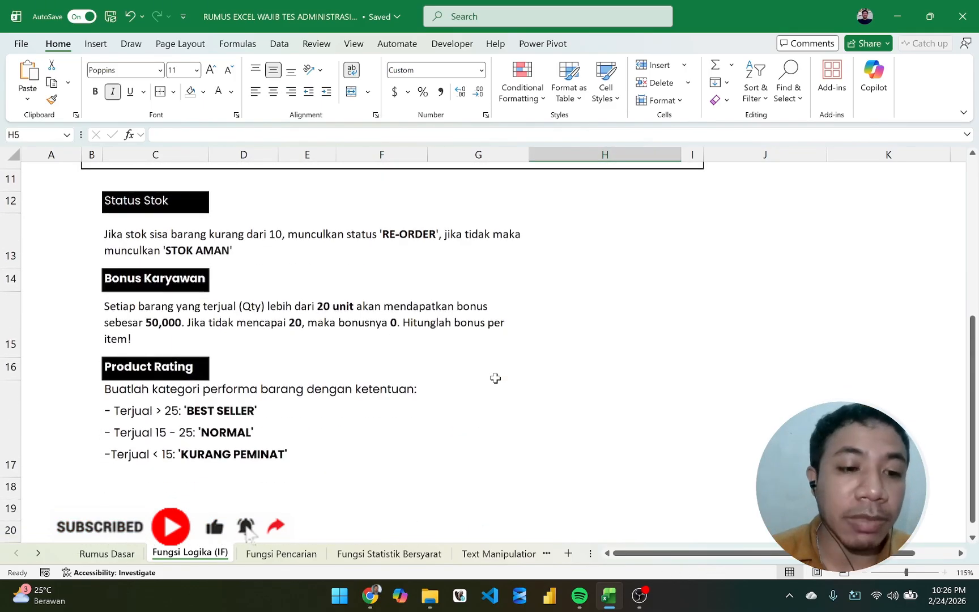
scroll(496, 378, "up", 1)
scroll(495, 378, "down", 1)
scroll(495, 378, "up", 3)
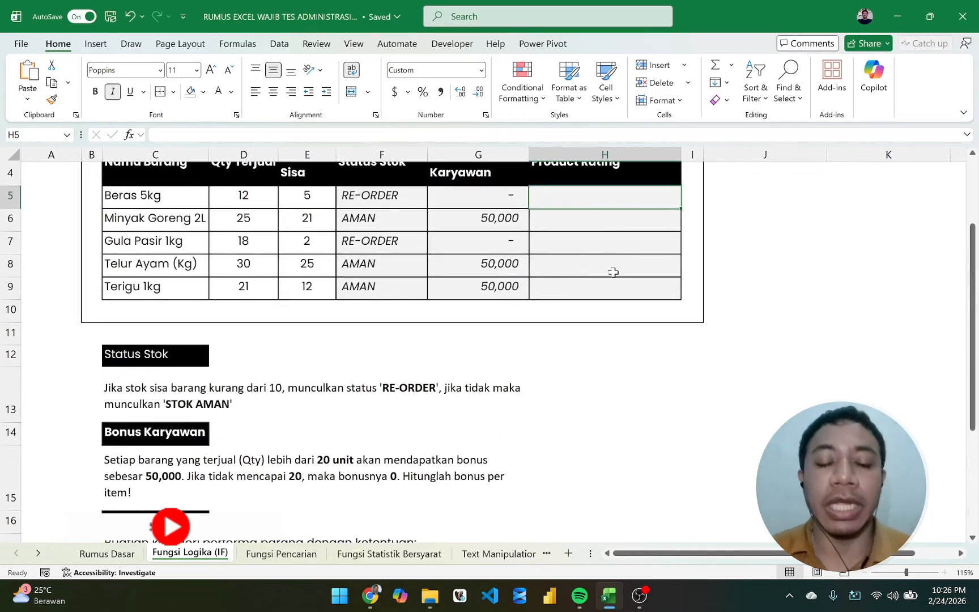
scroll(615, 271, "up", 1)
type("=IF(")
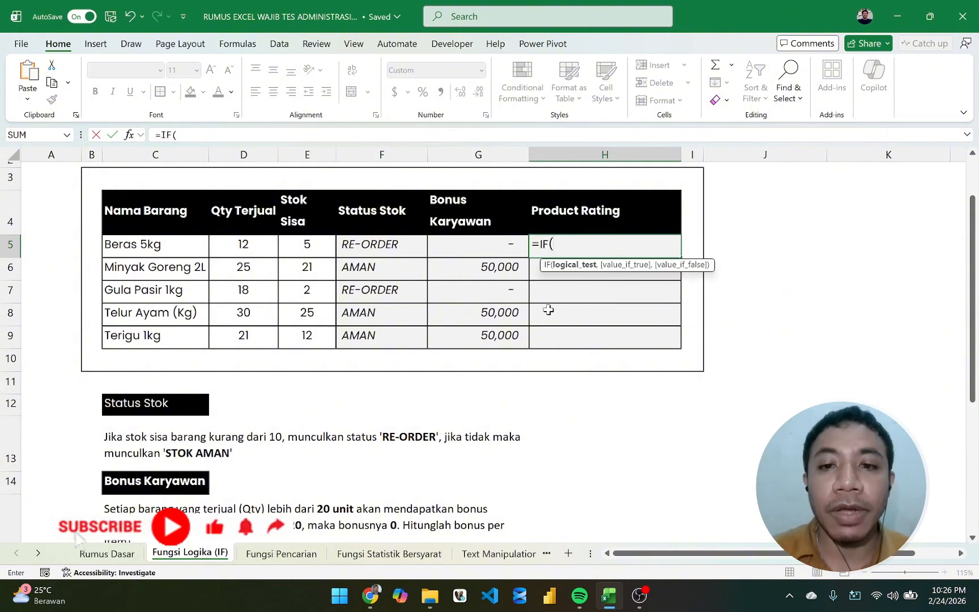
left_click(244, 243)
scroll(448, 362, "down", 1)
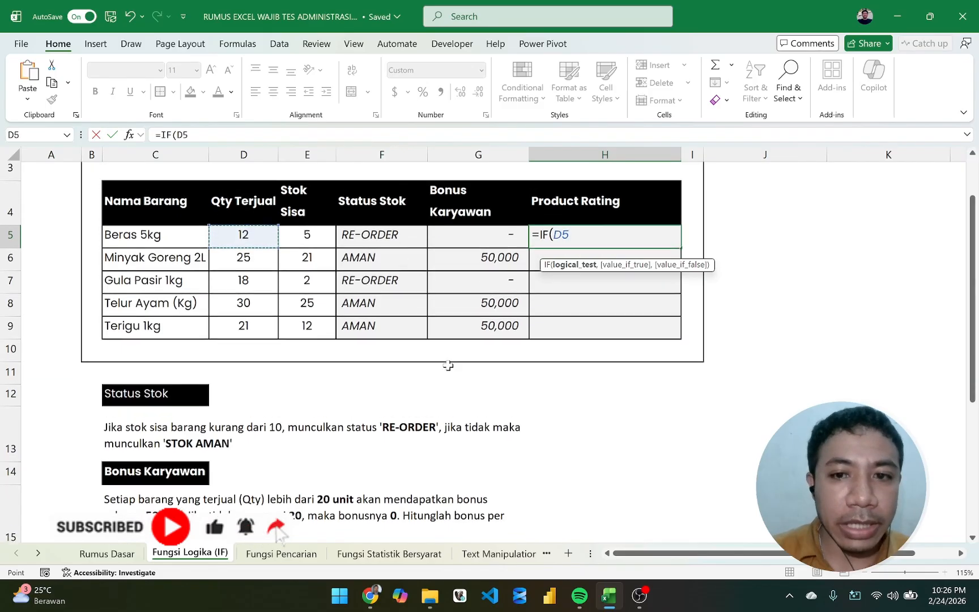
type(">")
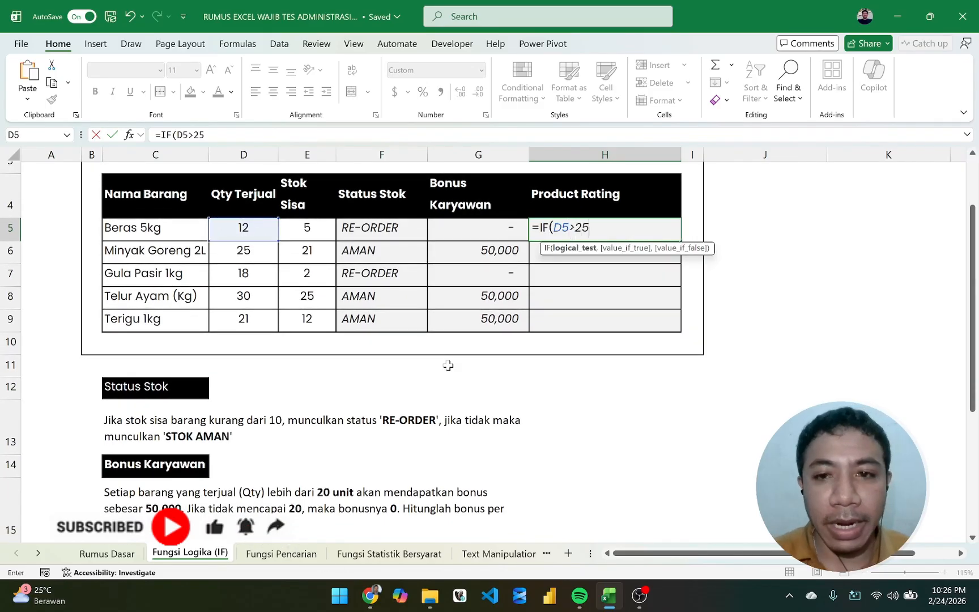
type("25,")
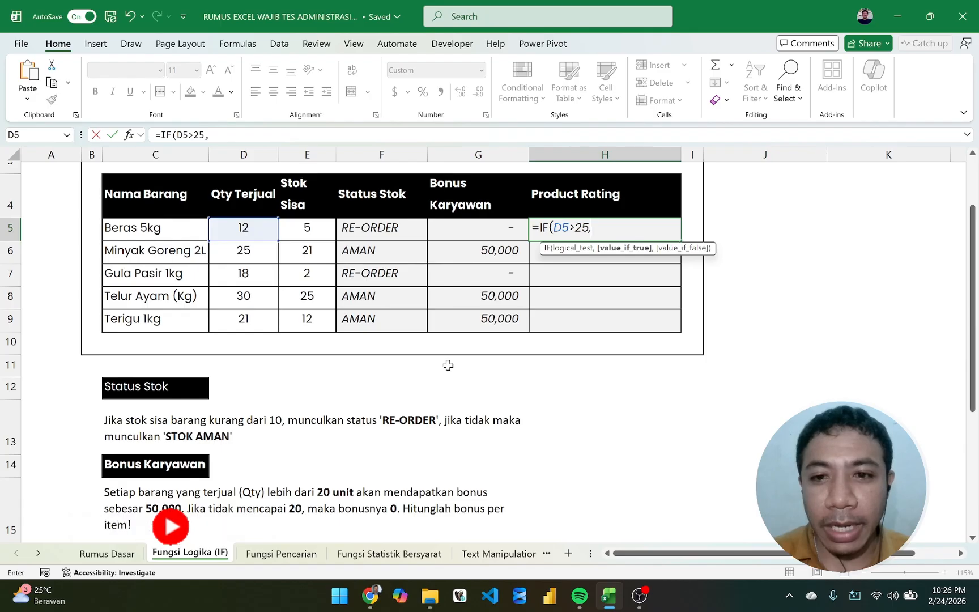
type("\"")
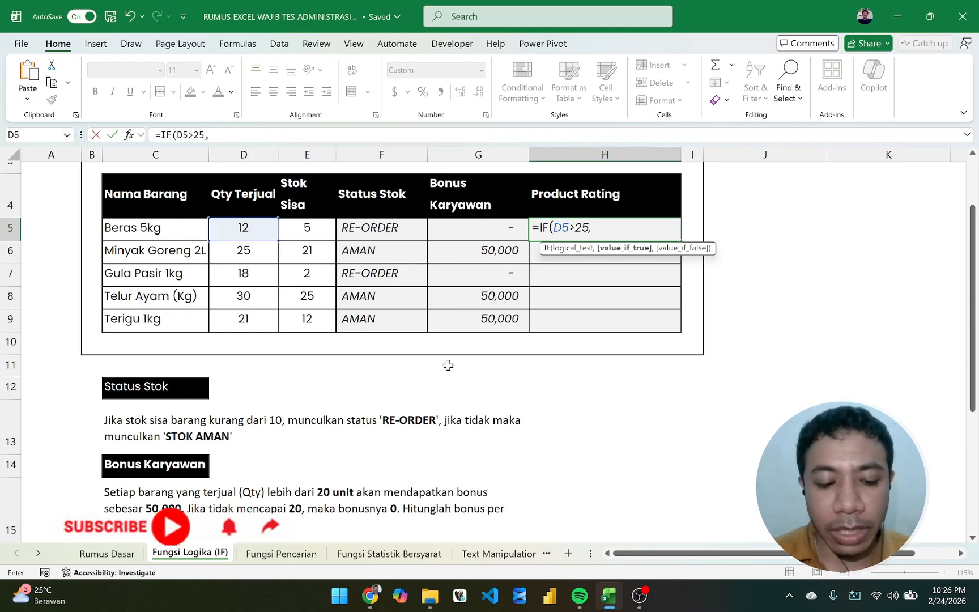
type("be")
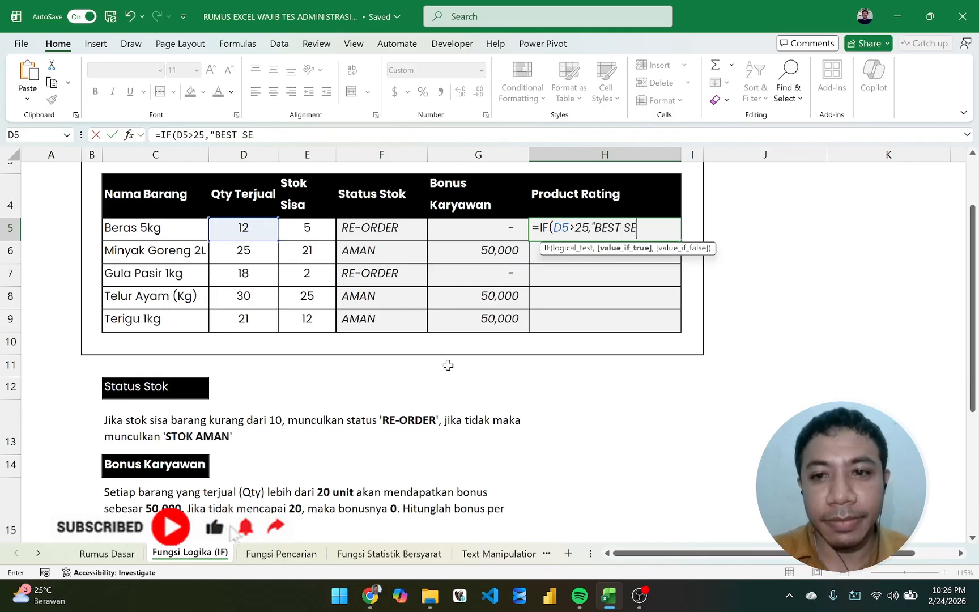
type("ST SELLER\"")
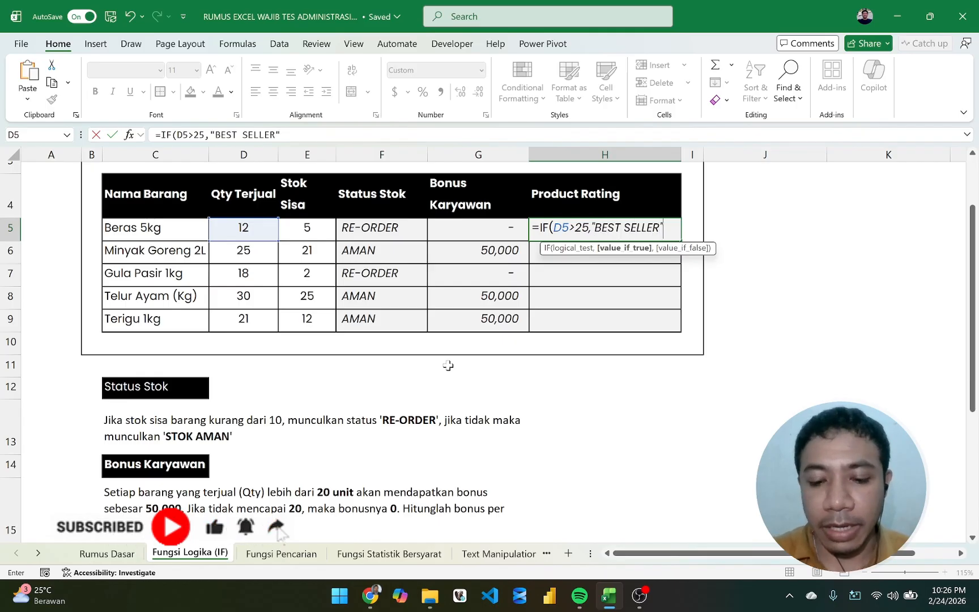
type(",")
Nest a second IF as the H5 formula's false result, returning "NORMAL" when D5>=15.
scroll(290, 463, "down", 3)
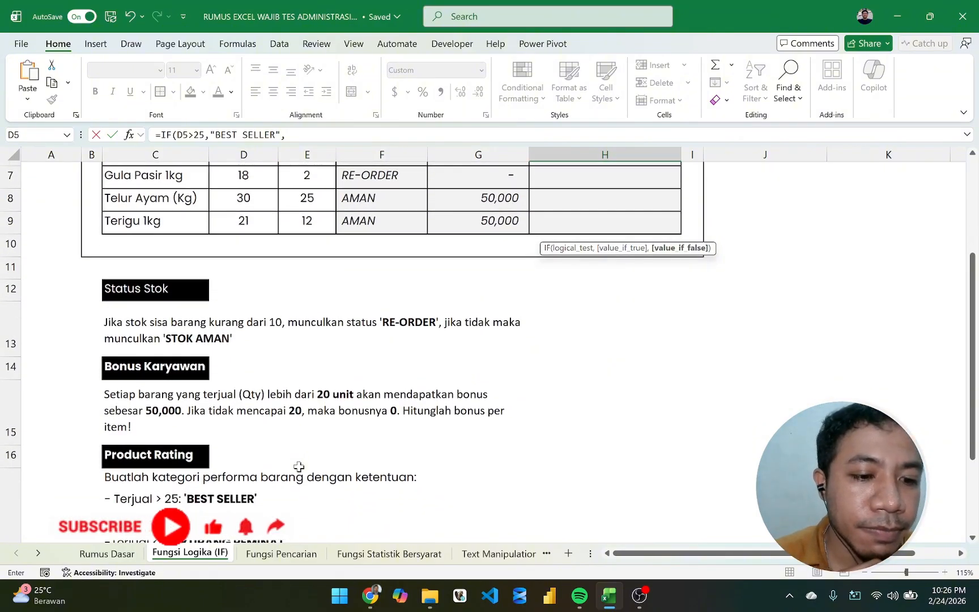
scroll(298, 466, "up", 3)
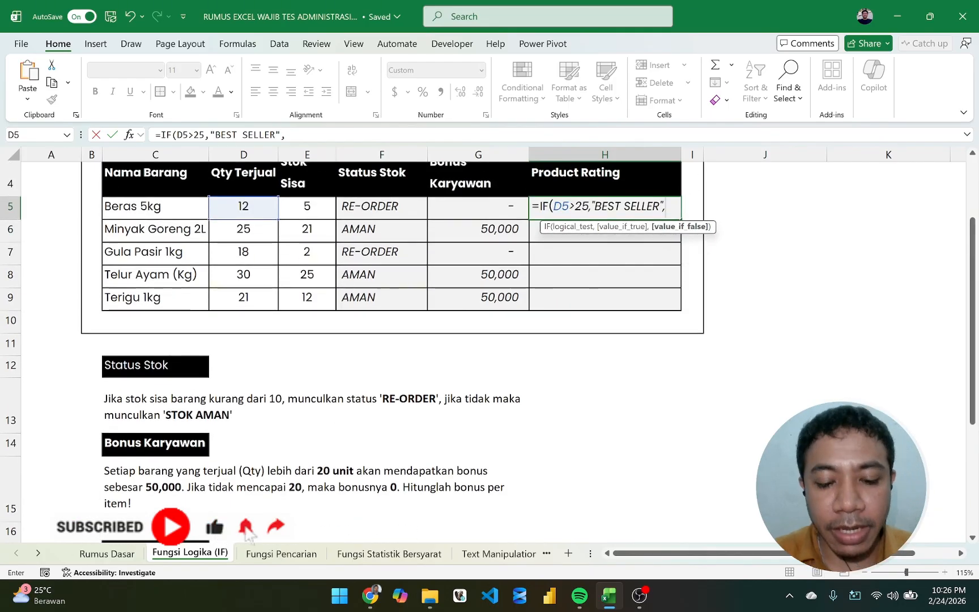
type("IF(")
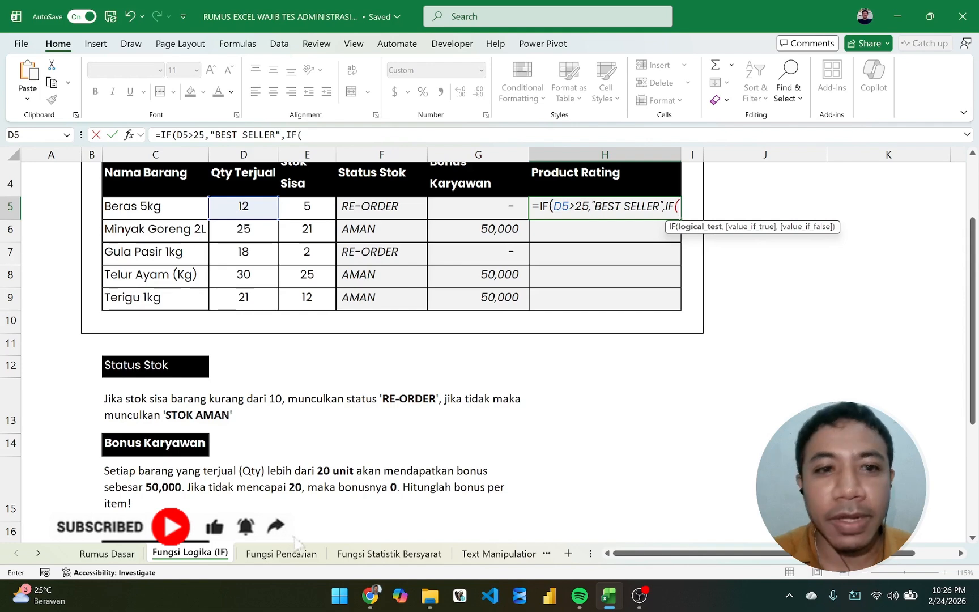
left_click(262, 212)
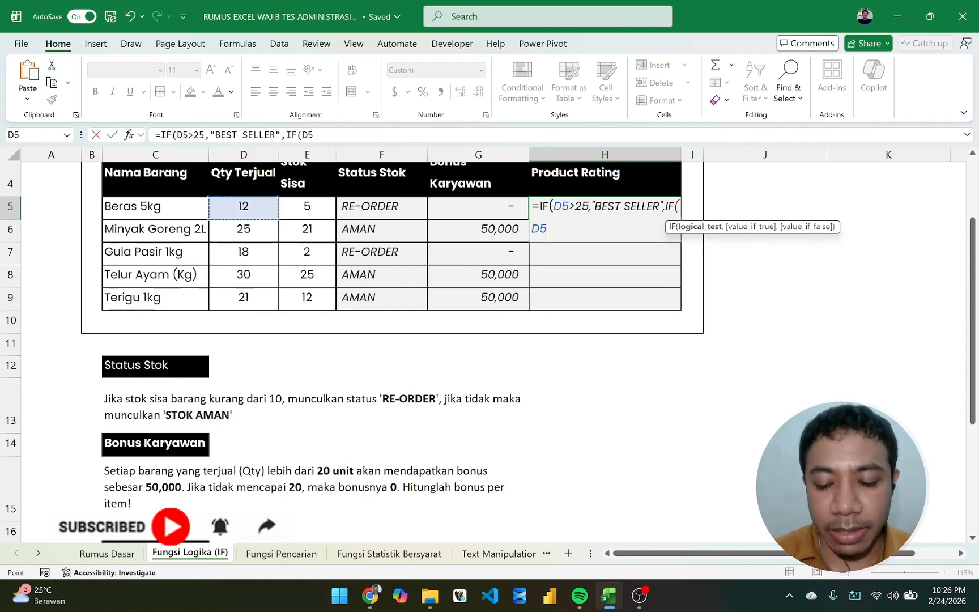
type(">")
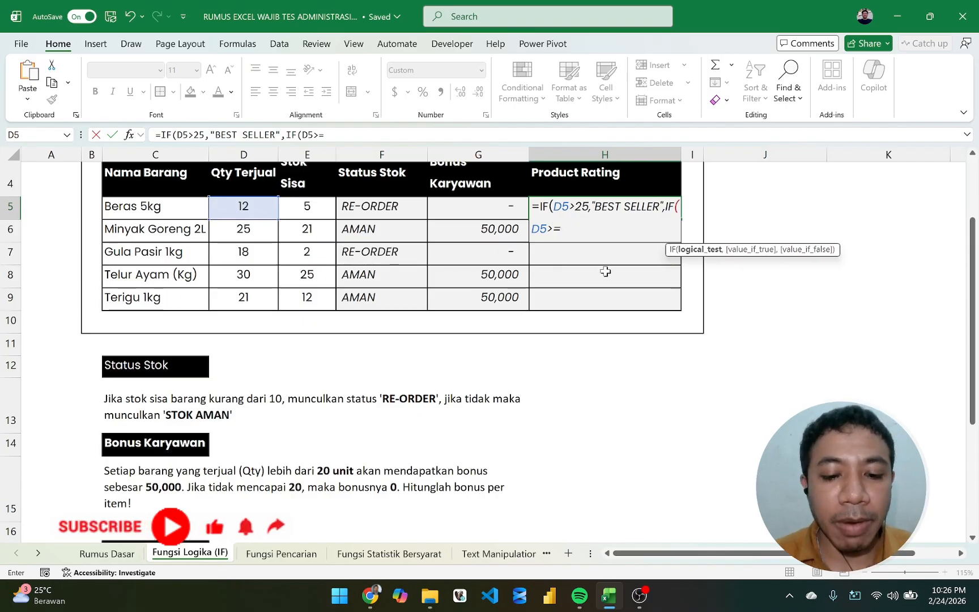
type("=15,")
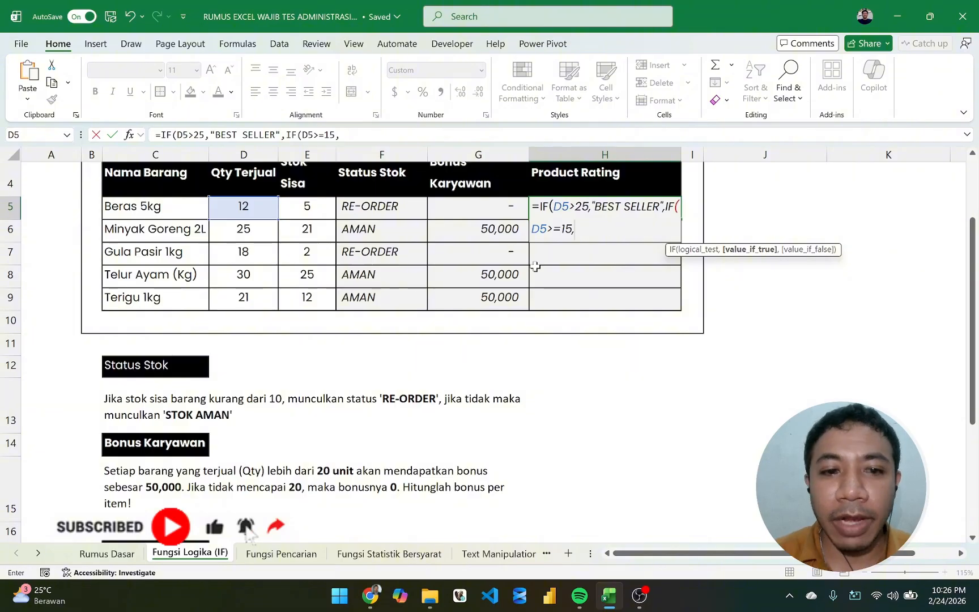
scroll(350, 437, "down", 3)
scroll(474, 386, "up", 1)
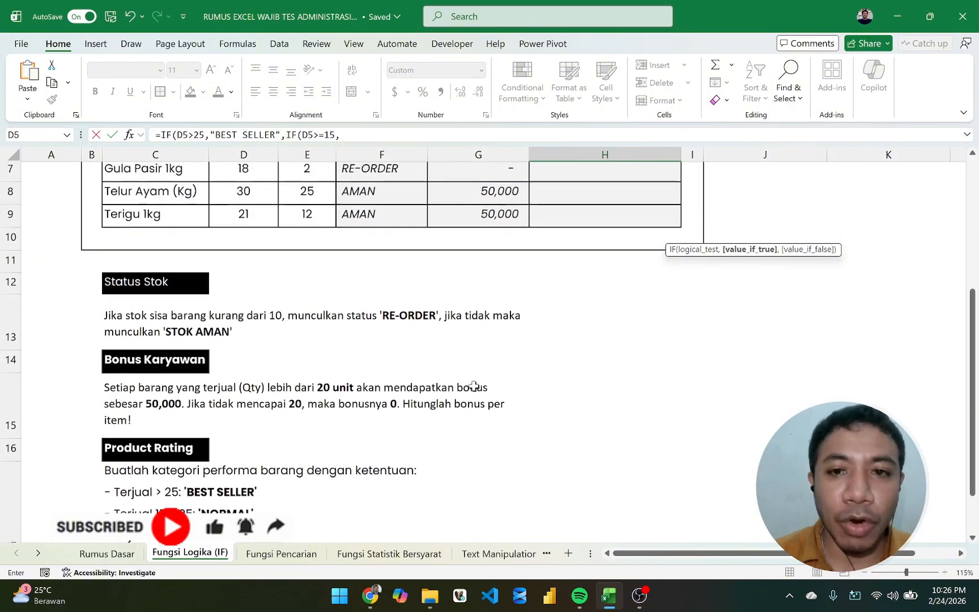
scroll(474, 386, "up", 2)
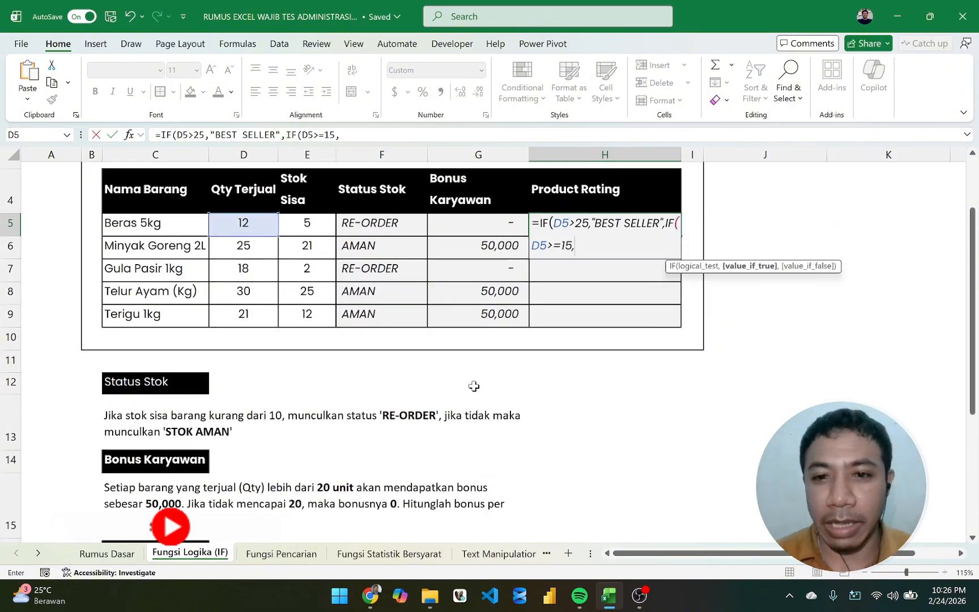
type("\"NORMAL")
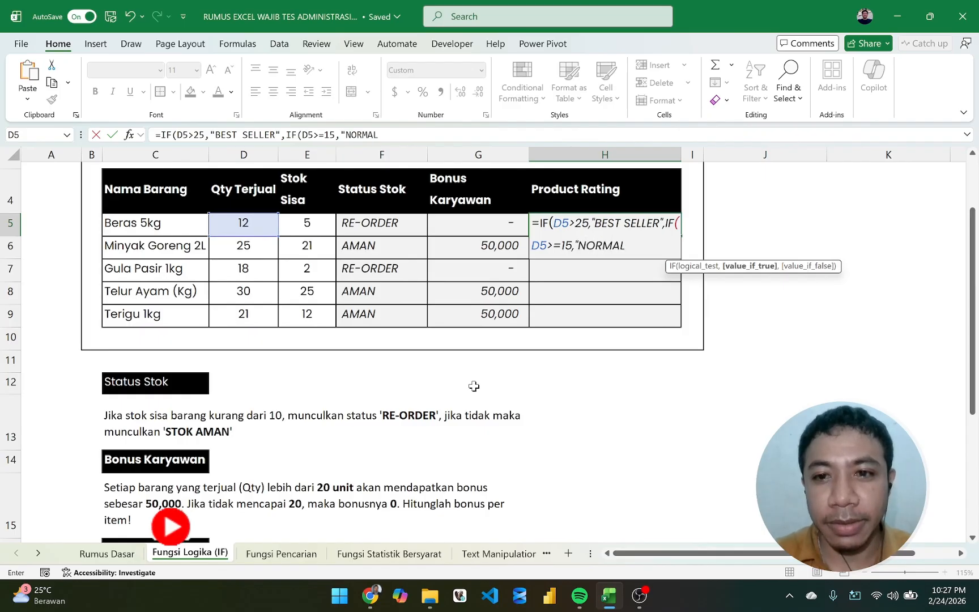
type("\",")
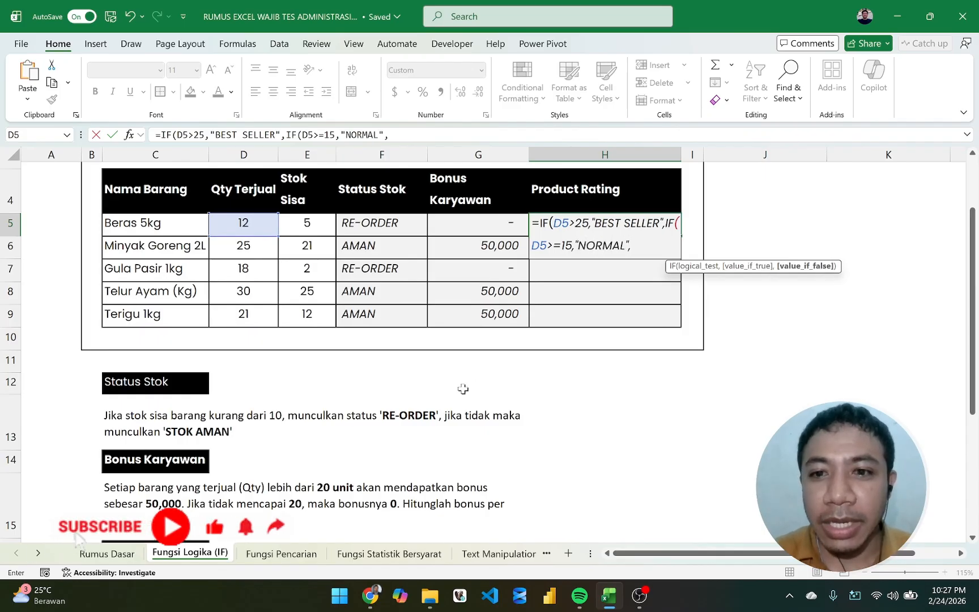
Complete the H5 formula with "KURANG PEMINAT" as the remaining result and fill it down to H9.
scroll(332, 443, "down", 2)
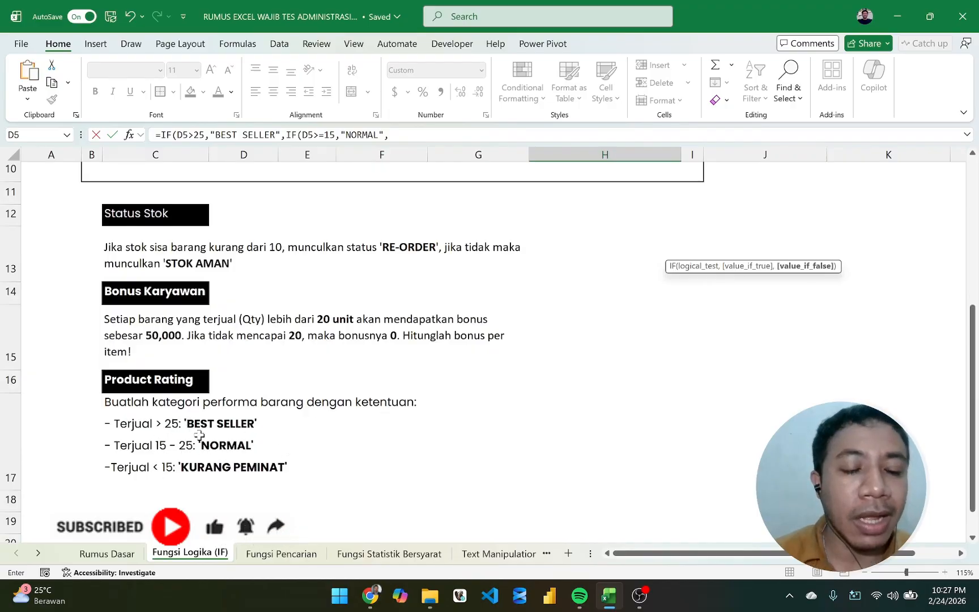
scroll(313, 431, "up", 3)
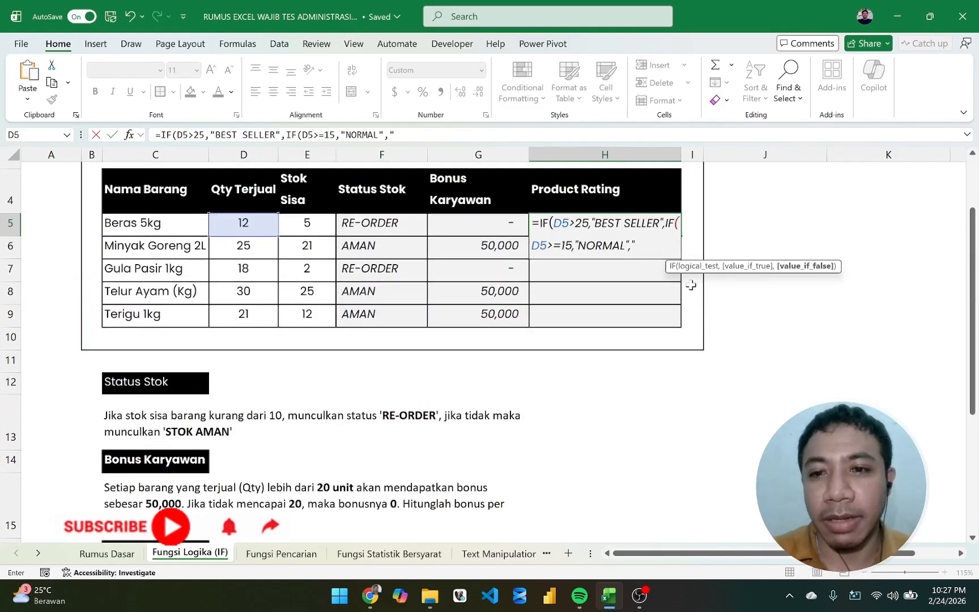
type("\"KURANG PEMINAT")
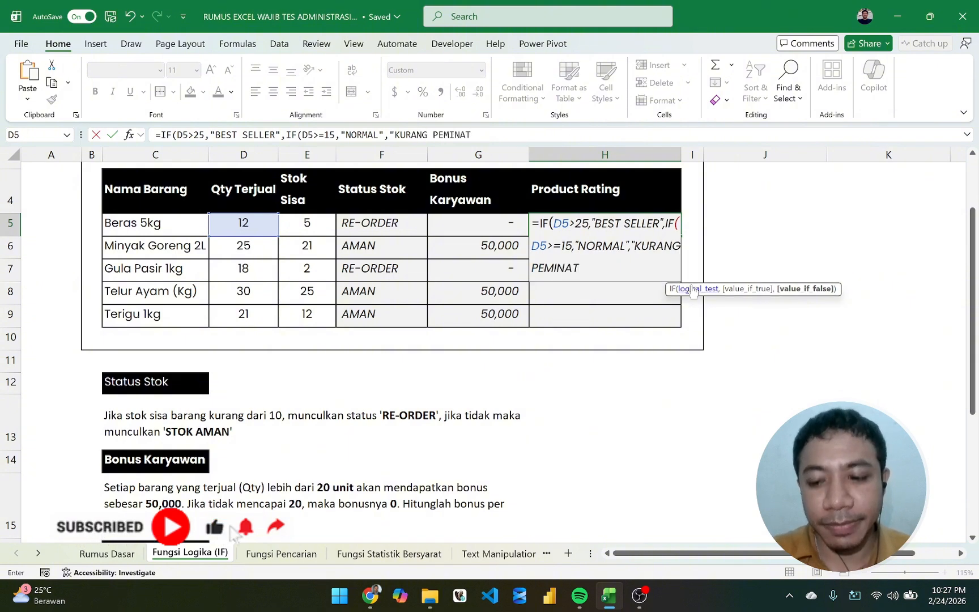
type("\"))")
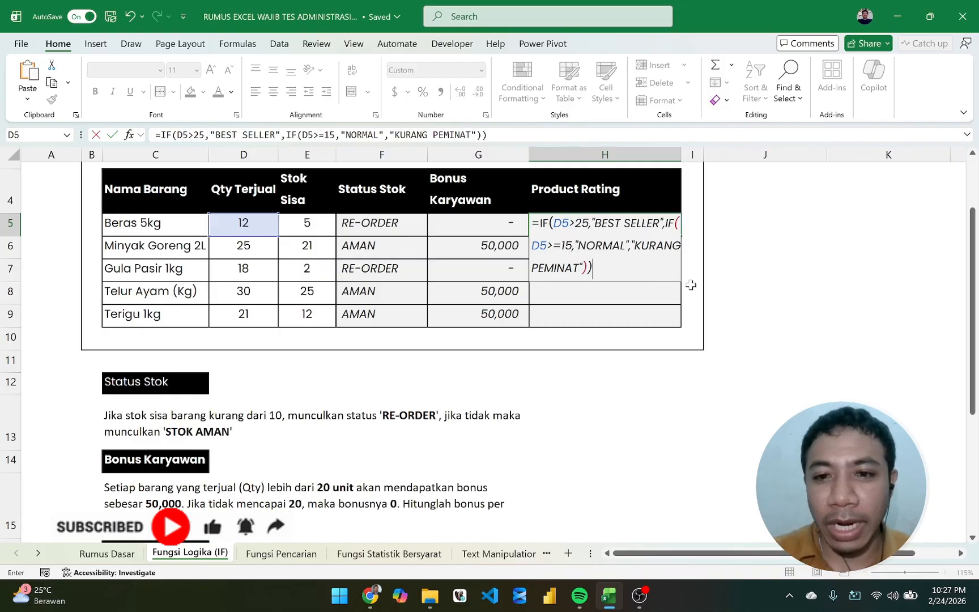
key("ctrl+Return")
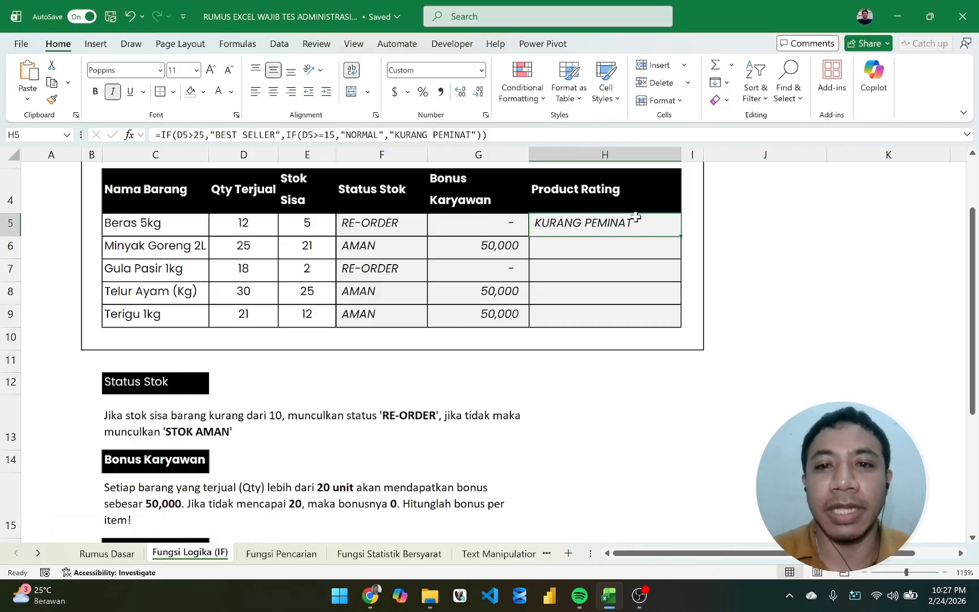
double_click(682, 236)
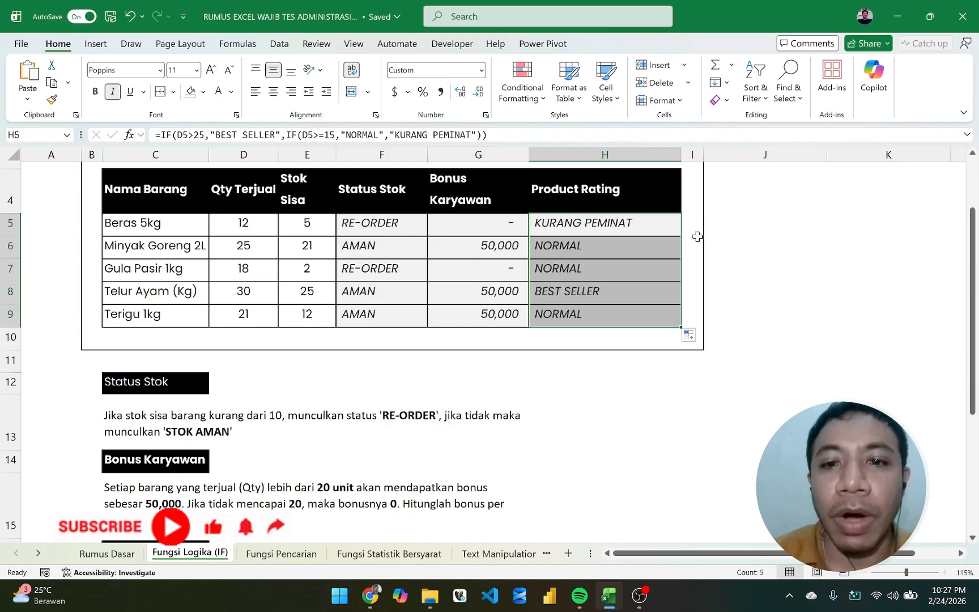
left_click(733, 248)
Check the Qty Terjual and Product Rating of Beras 5kg and Minyak Goreng 2L against the Product Rating rules.
left_click_drag(249, 222, 546, 221)
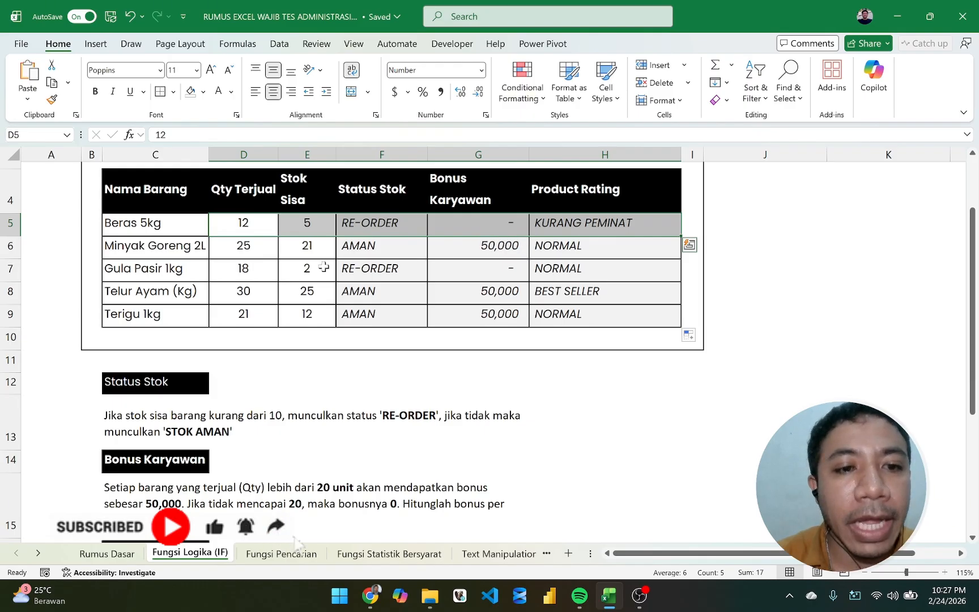
left_click_drag(256, 252, 545, 247)
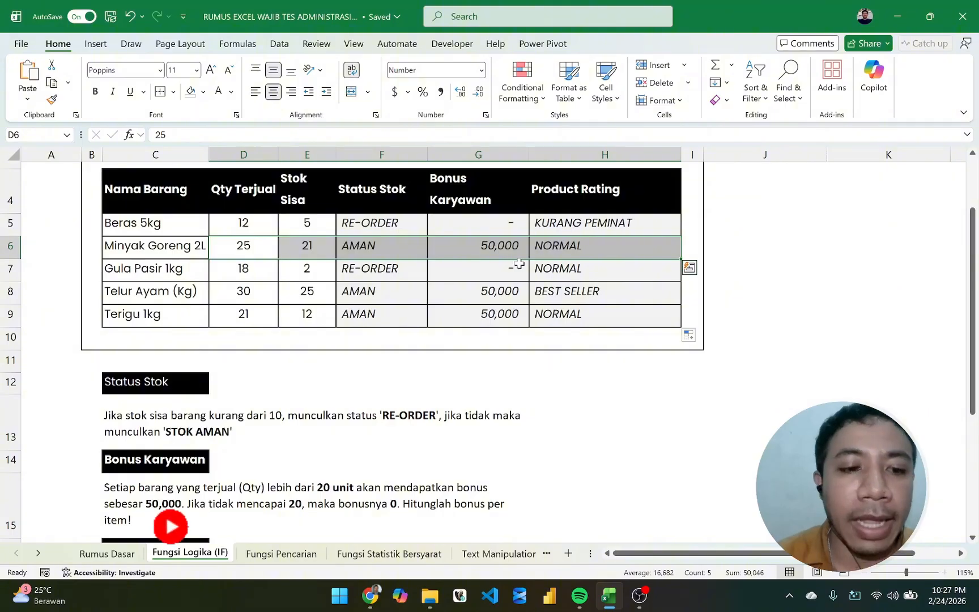
scroll(519, 263, "down", 1)
scroll(519, 263, "down", 2)
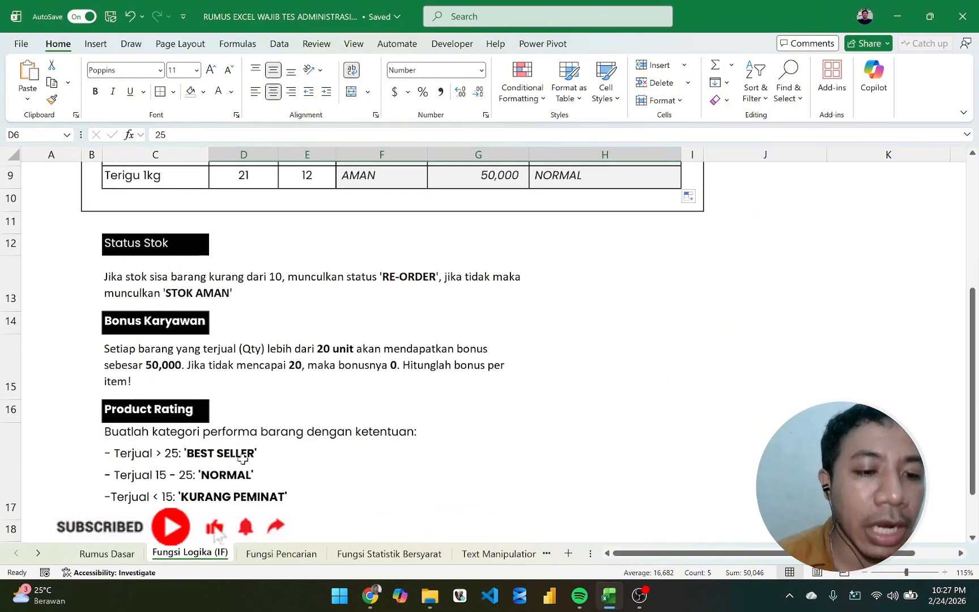
scroll(381, 268, "up", 3)
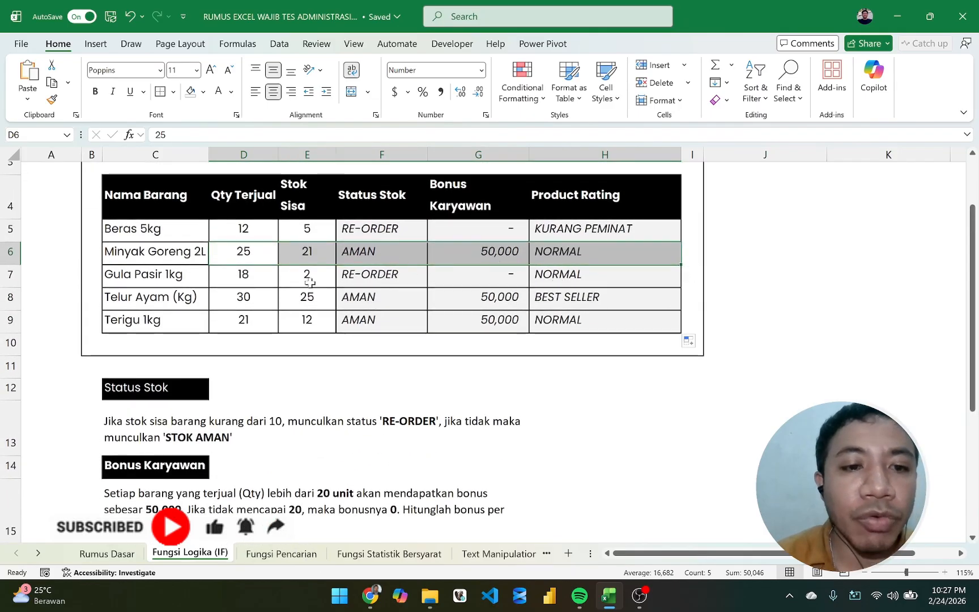
scroll(273, 396, "down", 3)
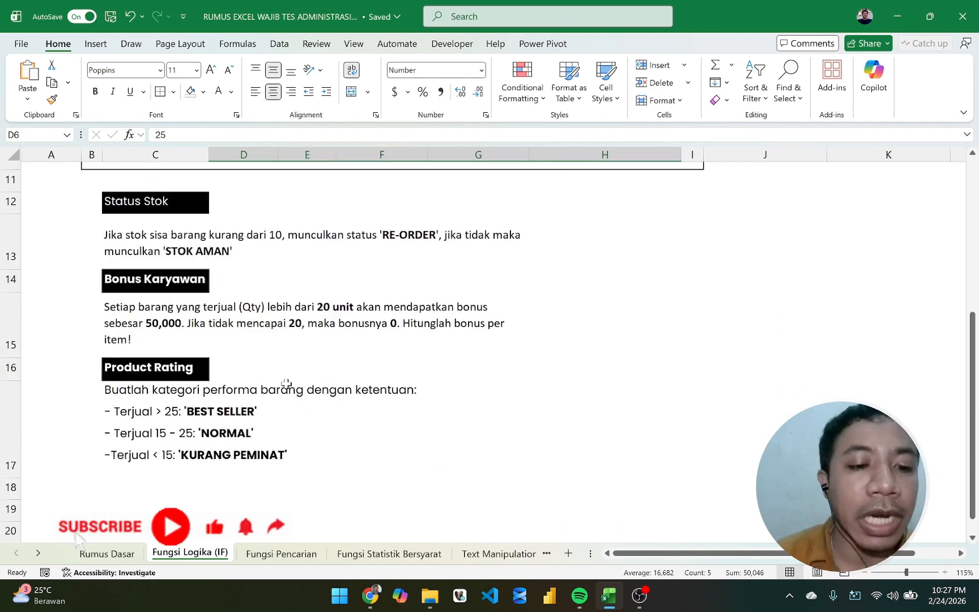
scroll(286, 383, "up", 4)
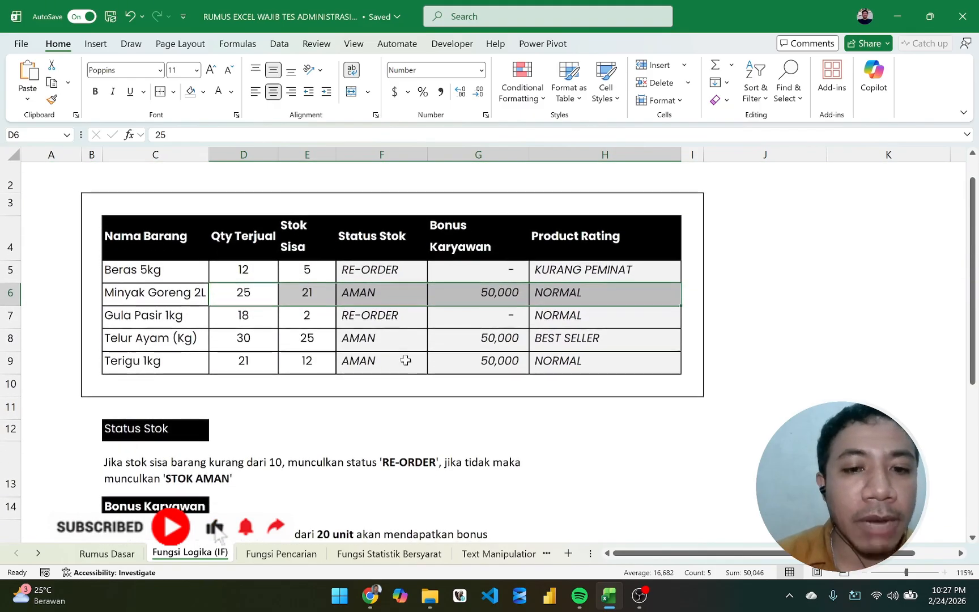
scroll(421, 388, "down", 3)
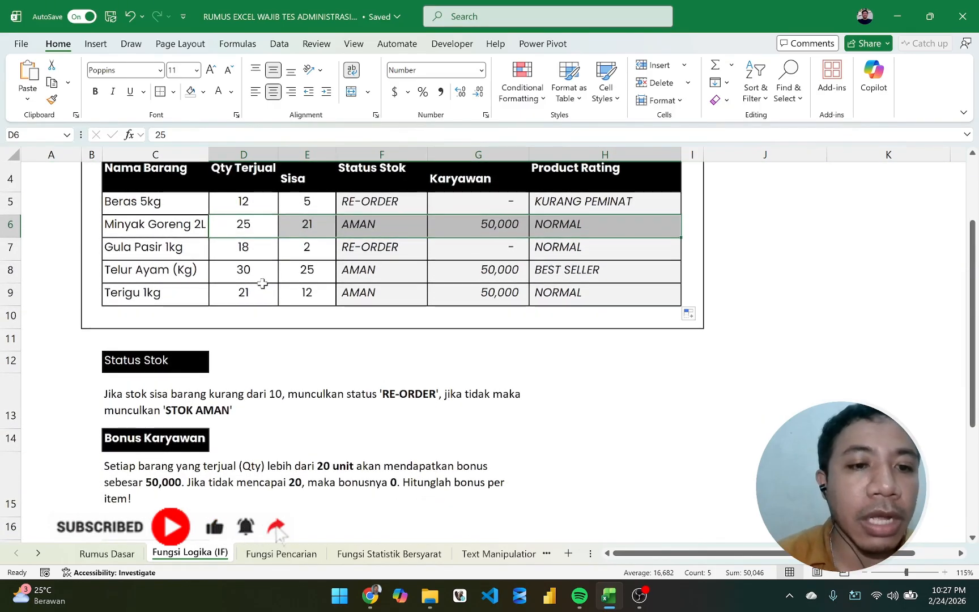
scroll(264, 283, "down", 3)
scroll(466, 230, "up", 4)
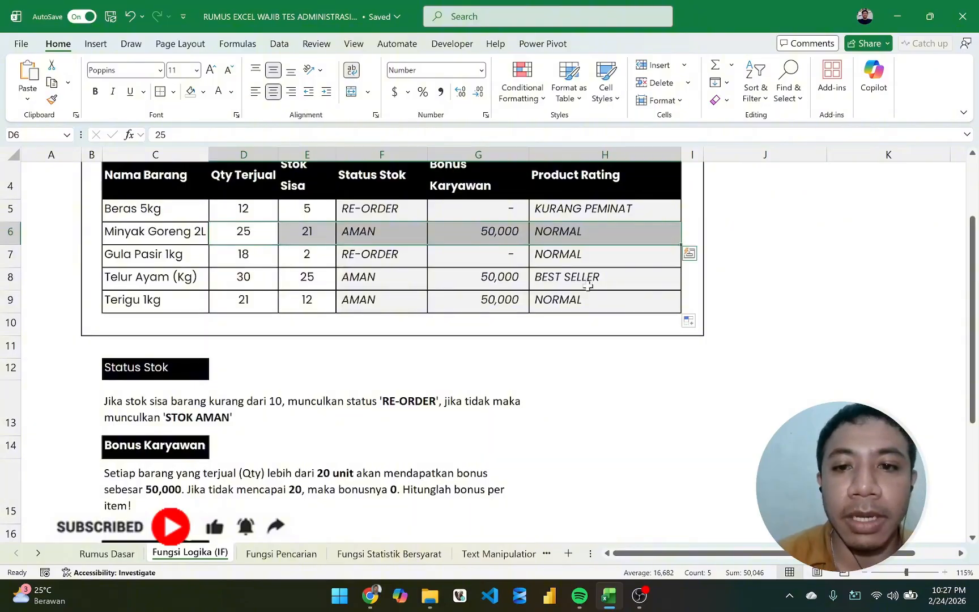
Check the Telur Ayam row's quantity and rating in D8:H8 against the BEST SELLER rule.
left_click(242, 277)
left_click_drag(242, 277, 604, 270)
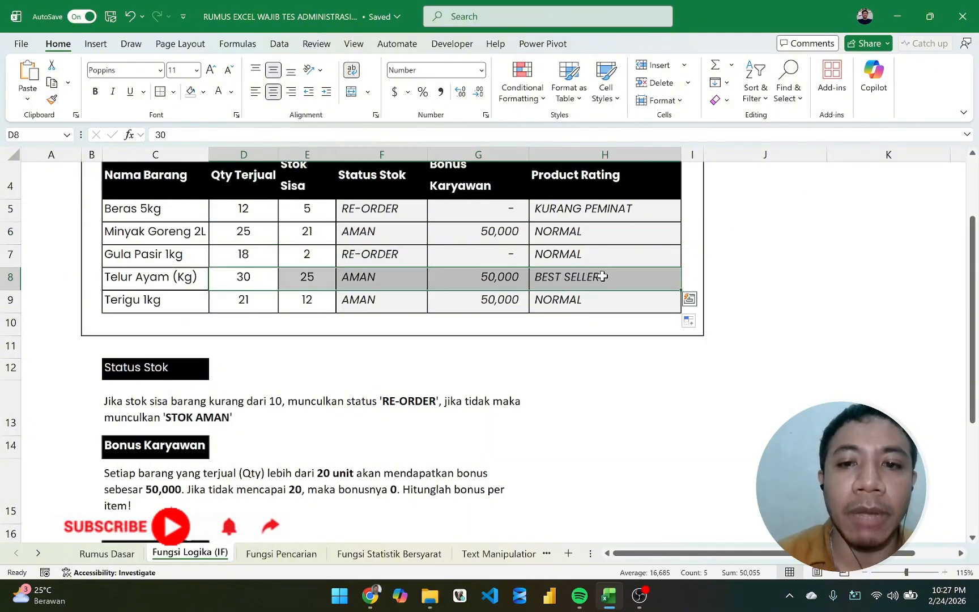
scroll(603, 276, "down", 1)
scroll(321, 349, "down", 1)
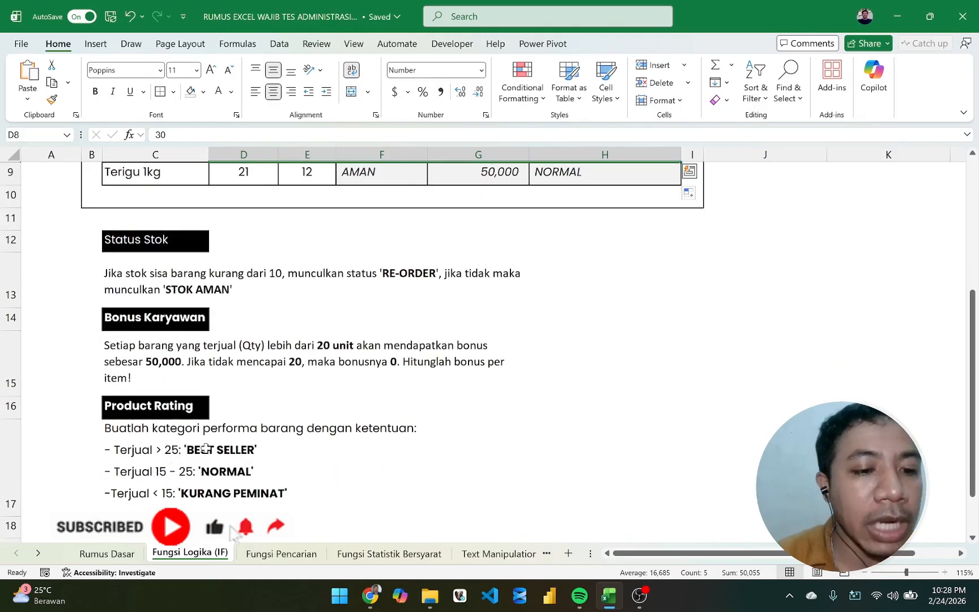
scroll(376, 365, "up", 4)
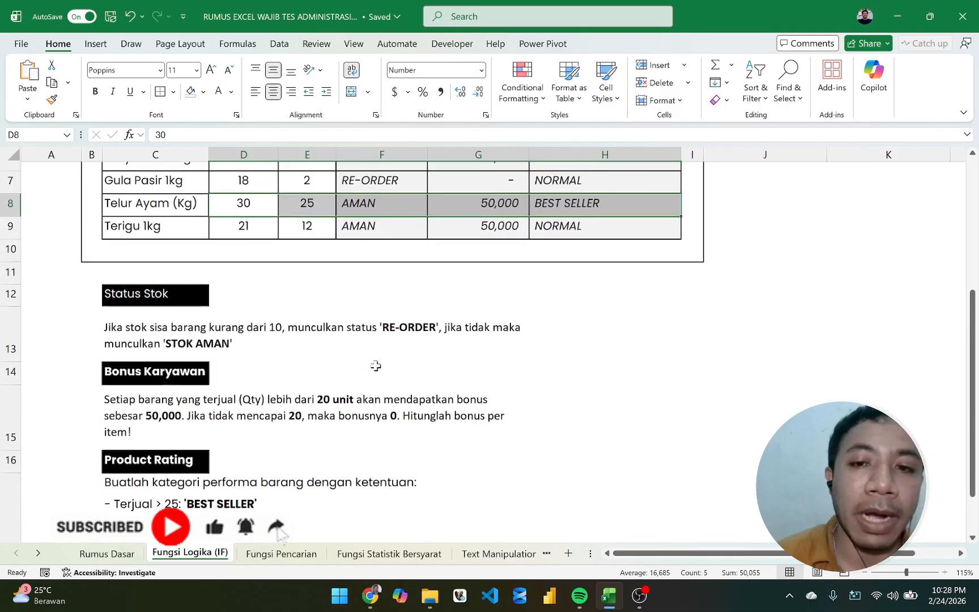
Set the Qty Terjual of Terigu 1kg in D9 to 40 to test the rating formula.
left_click(272, 259)
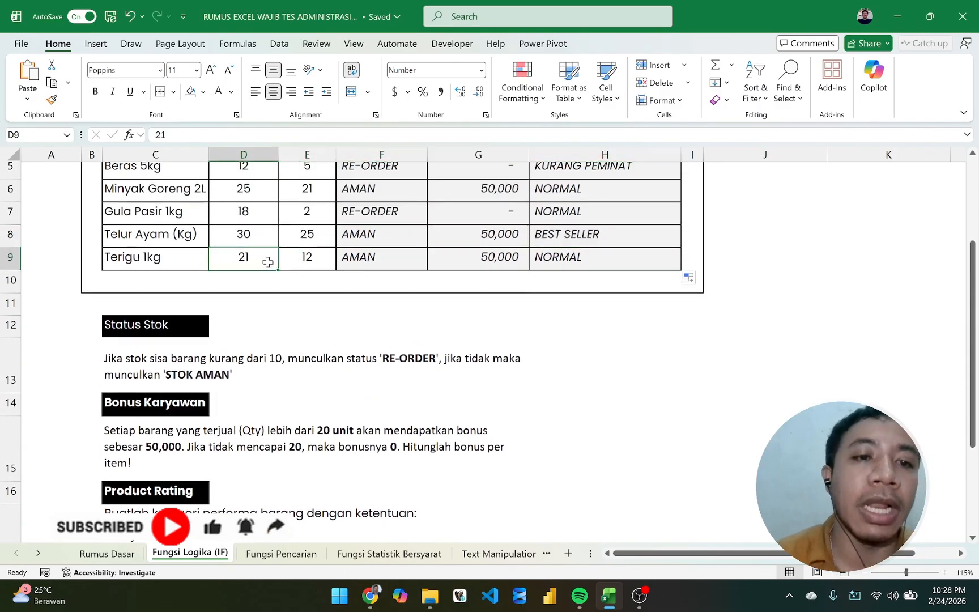
scroll(268, 257, "up", 3)
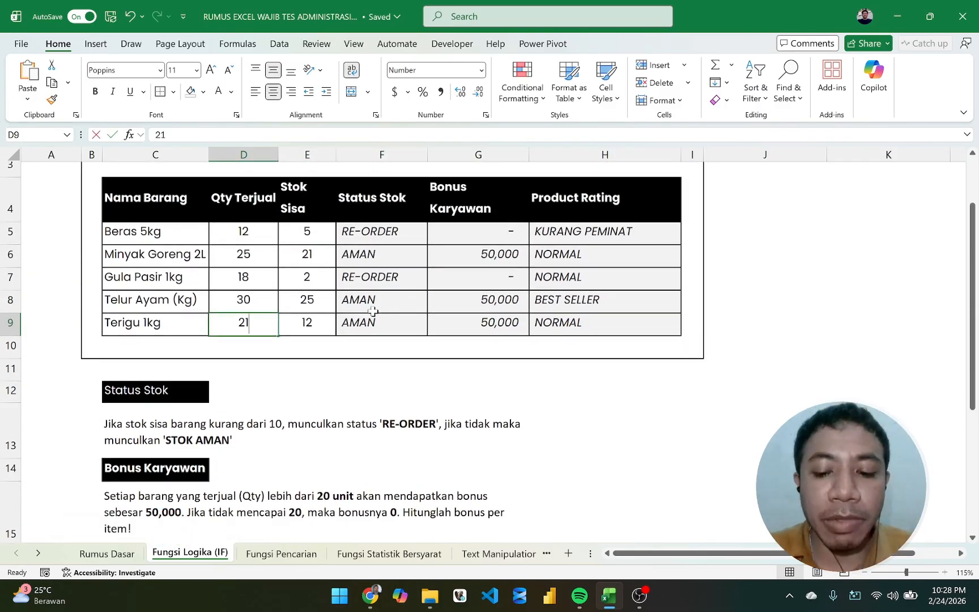
type("40")
key("Return")
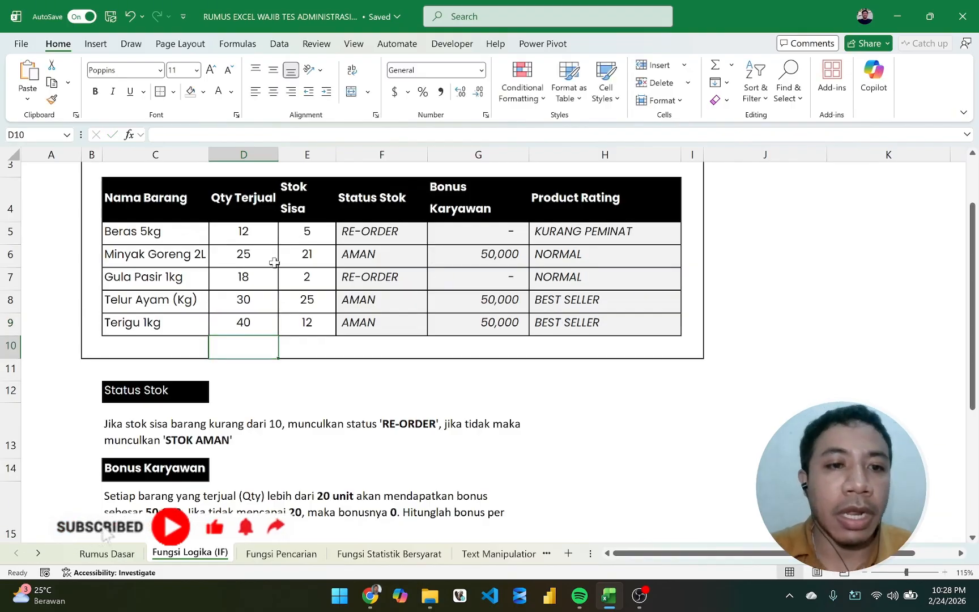
Set the Qty Terjual of Gula Pasir 1kg in D7 to 5.
left_click(258, 256)
left_click(255, 278)
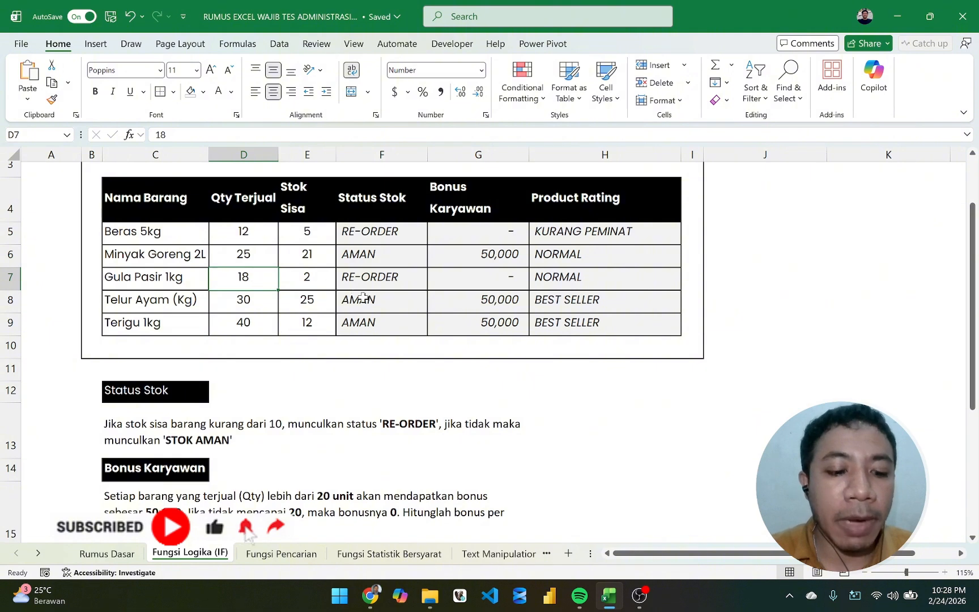
type("5")
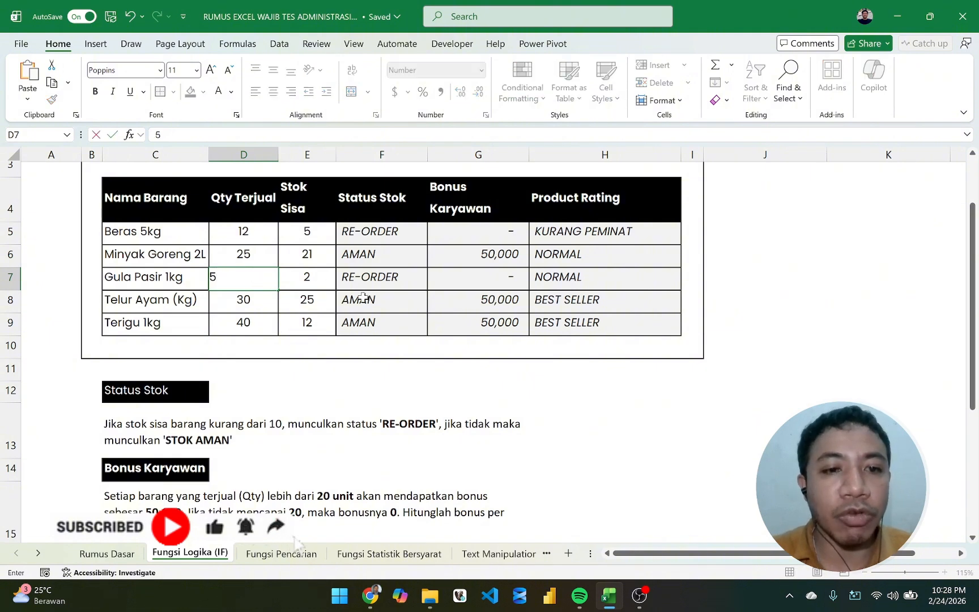
key("Return")
Review the nested IF formulas in the Product Rating cells H7 and H5 without changing them.
left_click(602, 284)
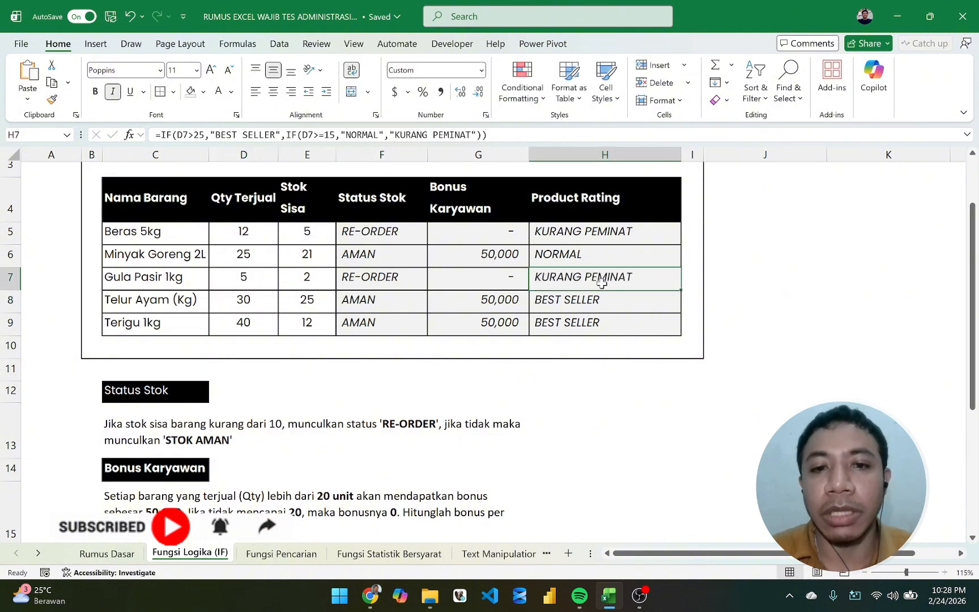
scroll(633, 297, "down", 1)
scroll(633, 295, "up", 1)
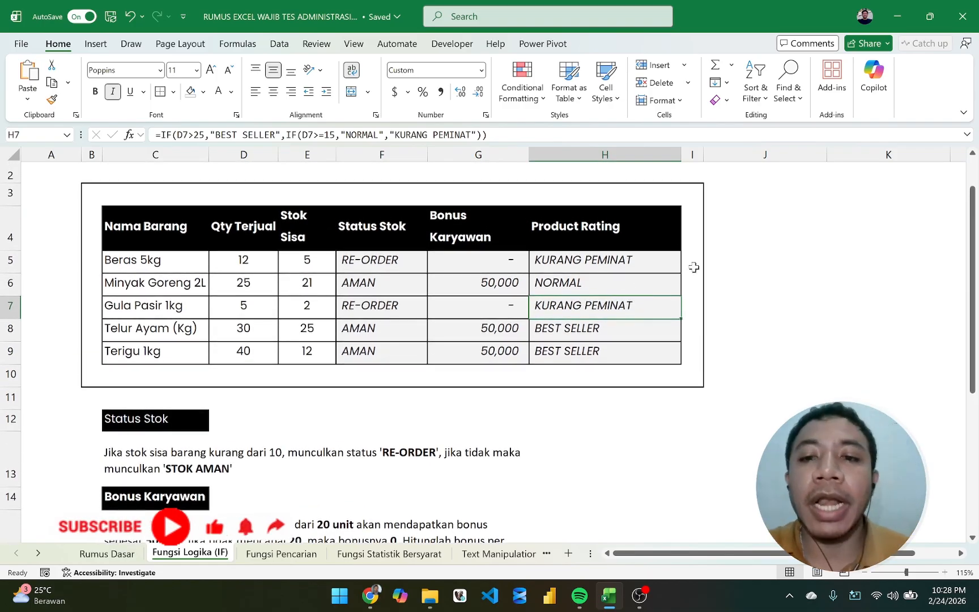
double_click(629, 262)
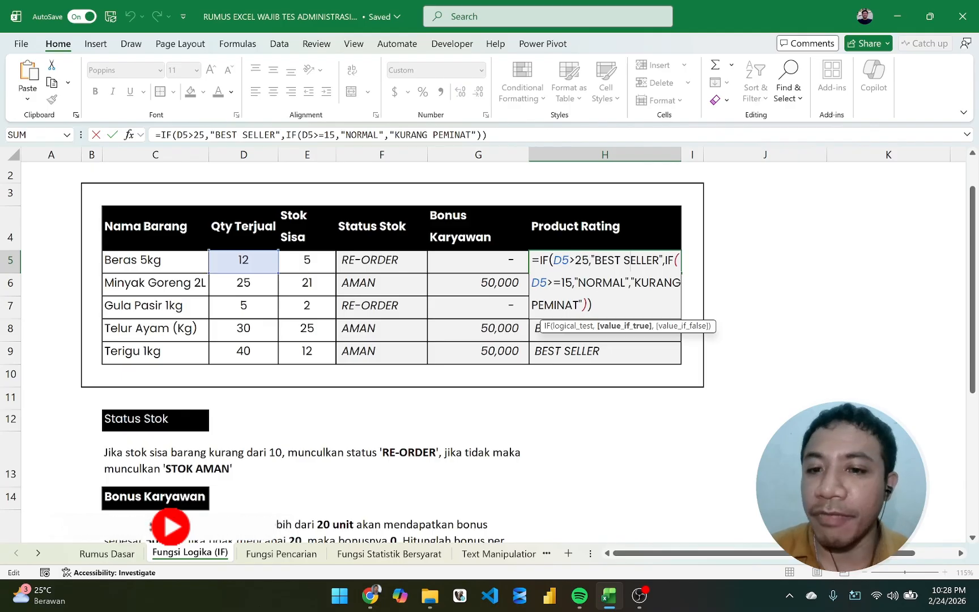
key("Return")
Begin an IFS formula in J5 that returns "BEST SELLER" when D5>25.
scroll(610, 297, "right", 2)
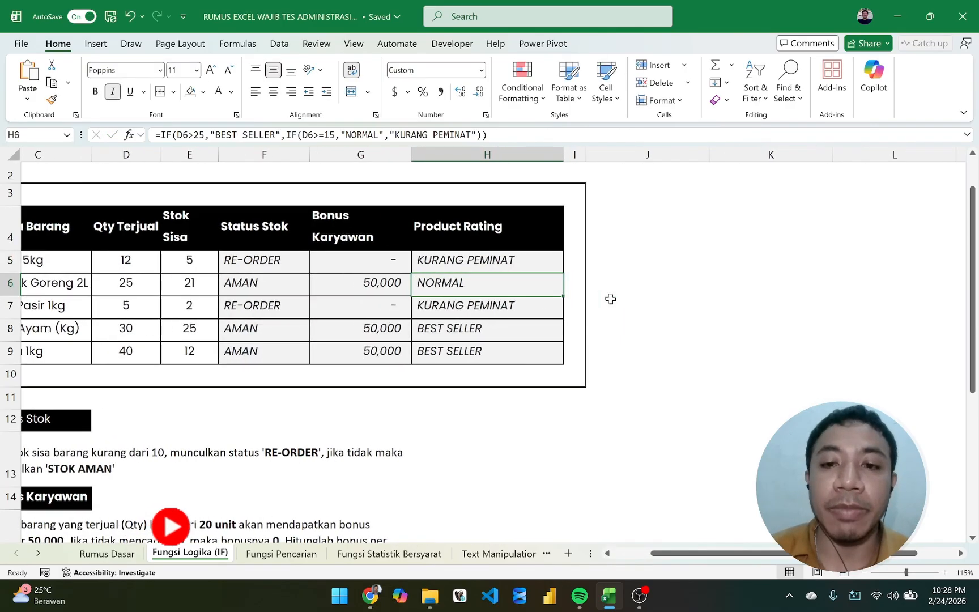
left_click(622, 264)
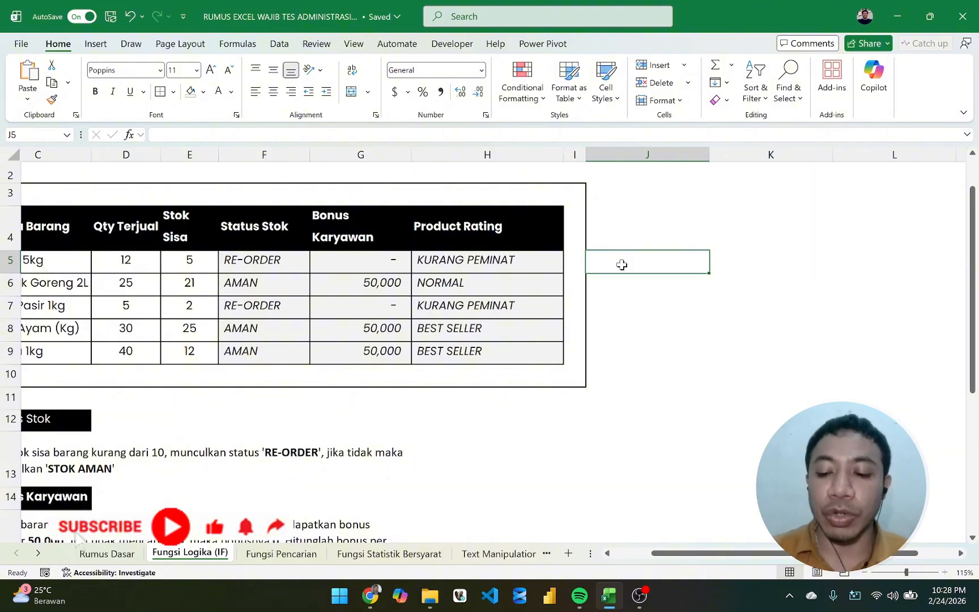
type("=")
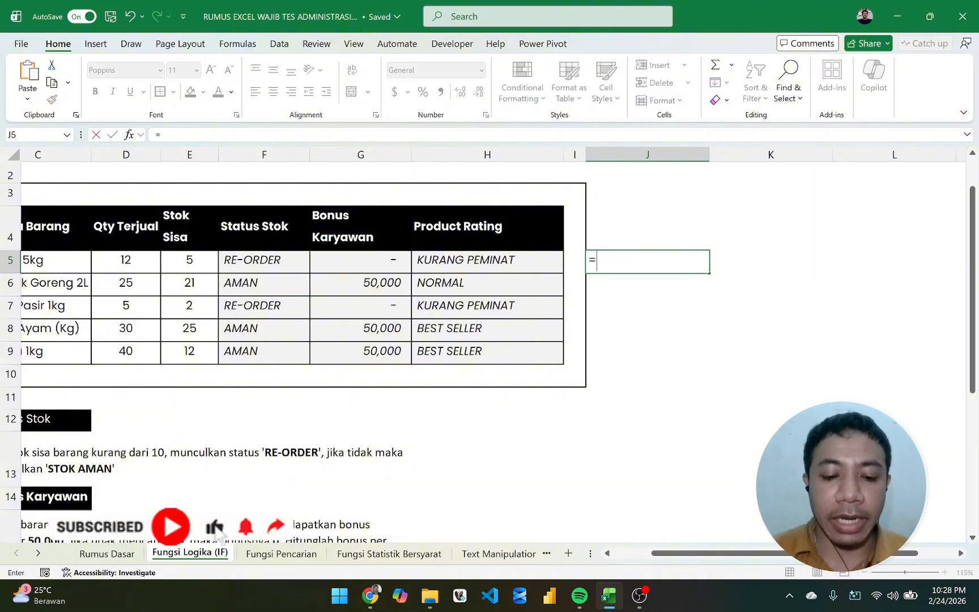
type("IFS(")
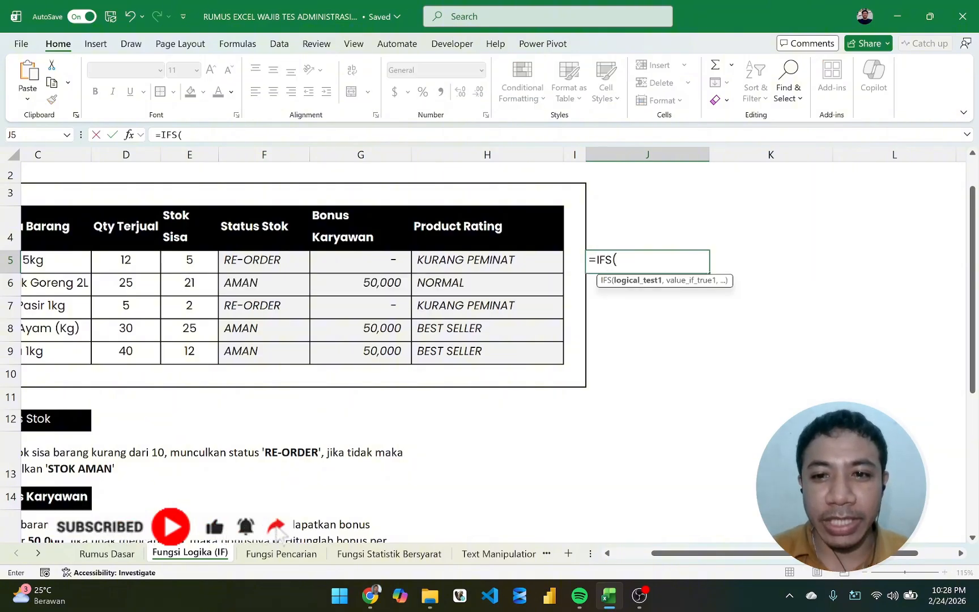
scroll(255, 282, "left", 2)
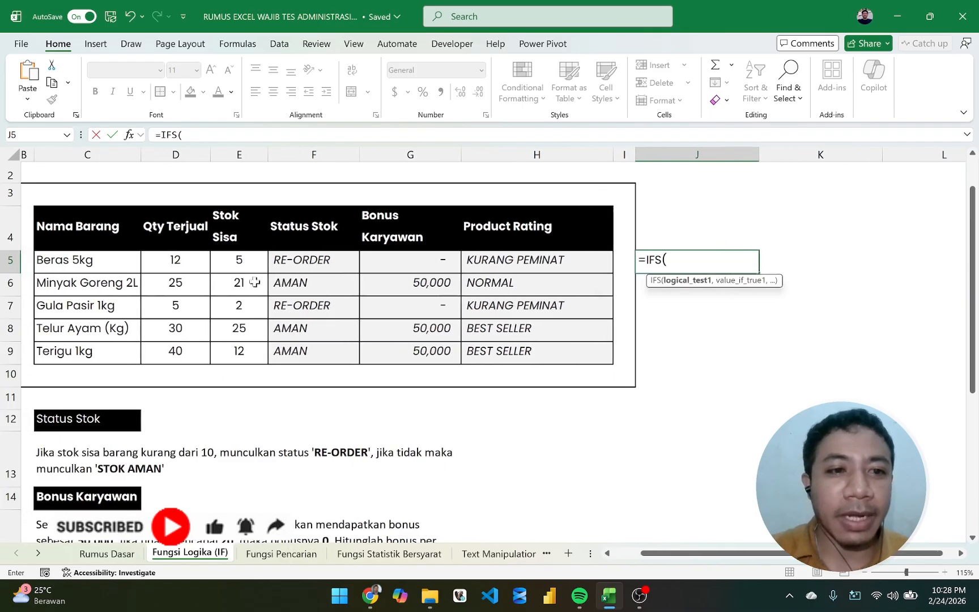
left_click(178, 261)
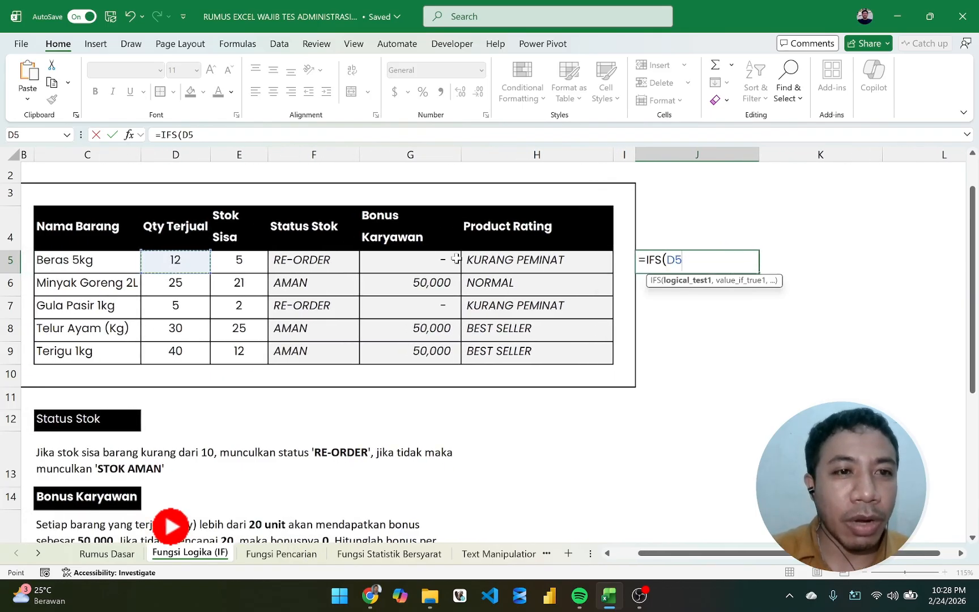
type(">")
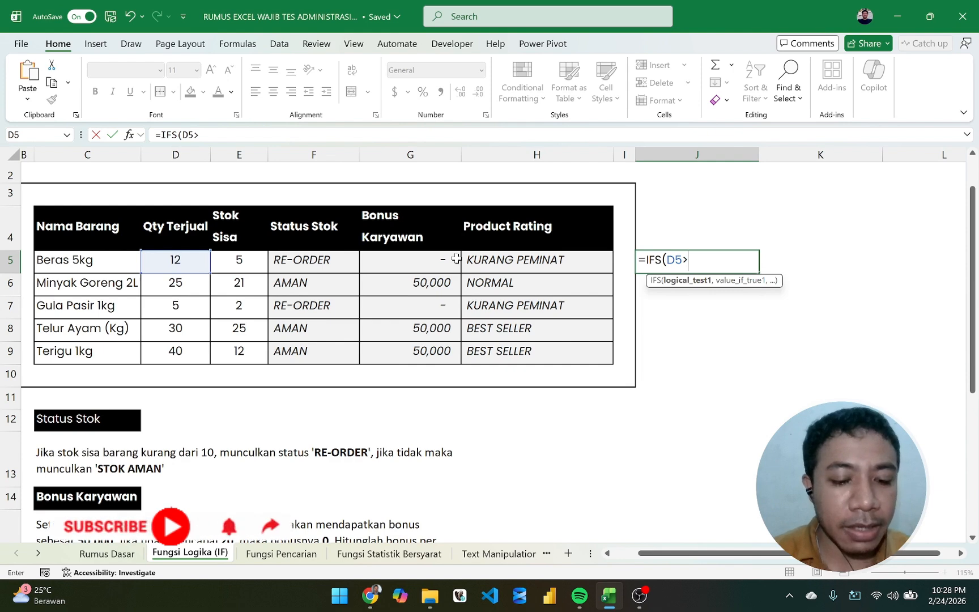
type("25,")
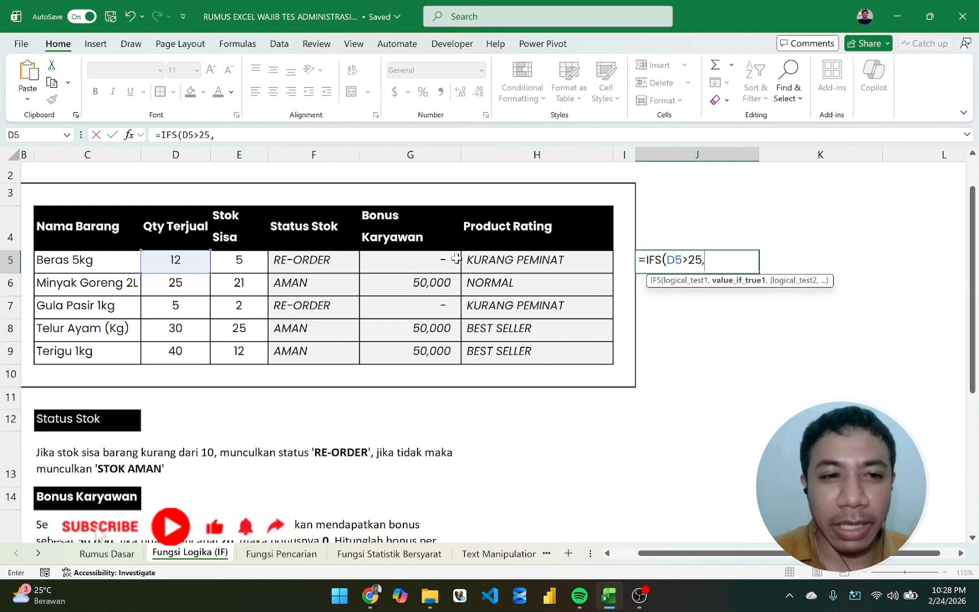
type("\"BEST SELLE")
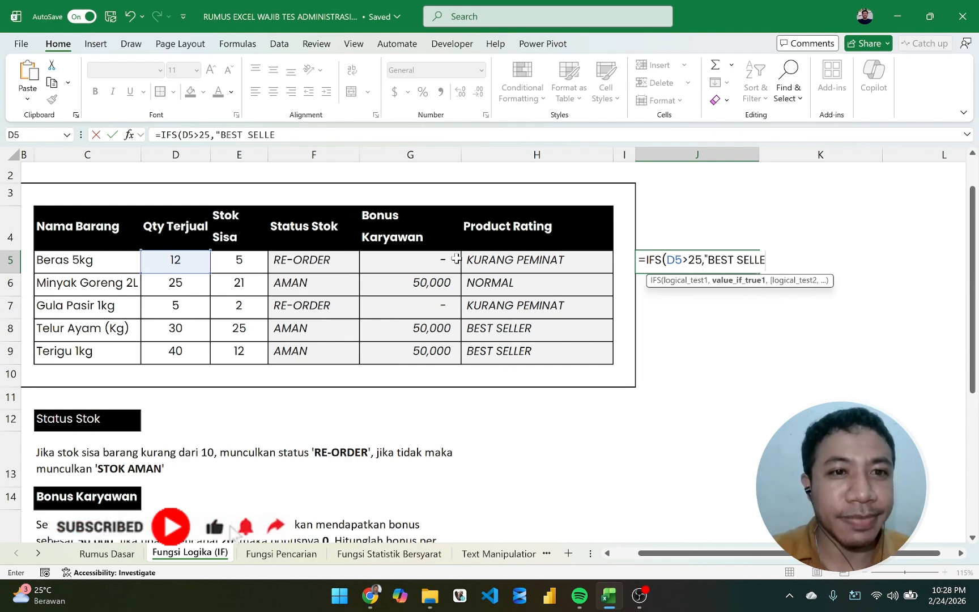
type("R\",")
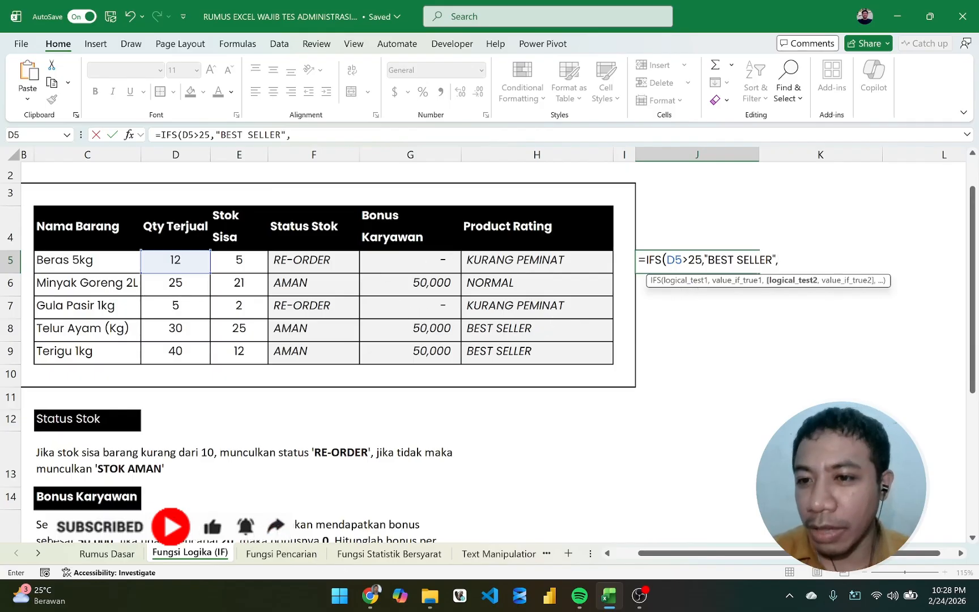
Add a second condition to the J5 IFS formula, returning "NORMAL" when D5>=15.
left_click(188, 260)
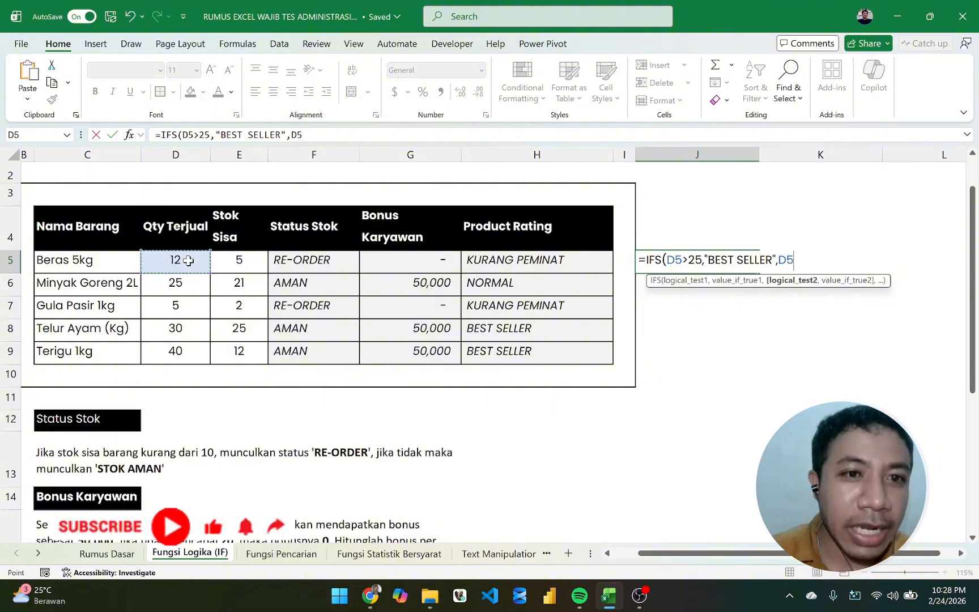
left_click(306, 135)
type(">=15")
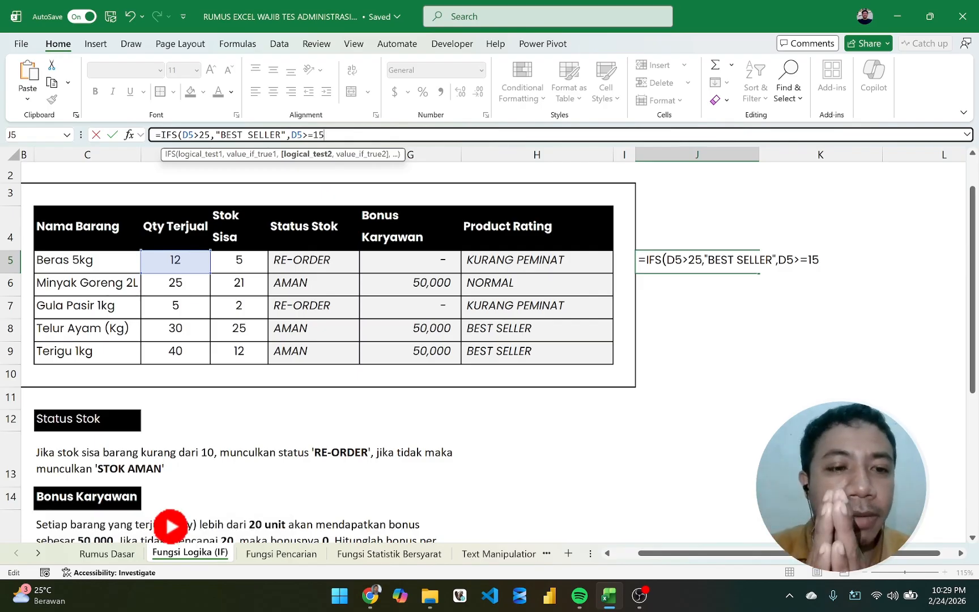
type(",\"")
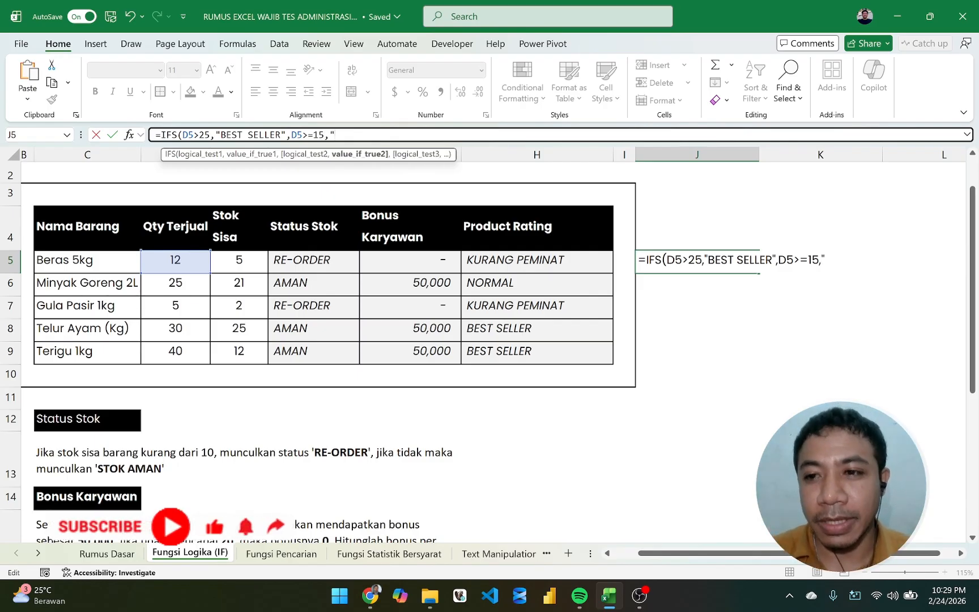
type("NORMAL")
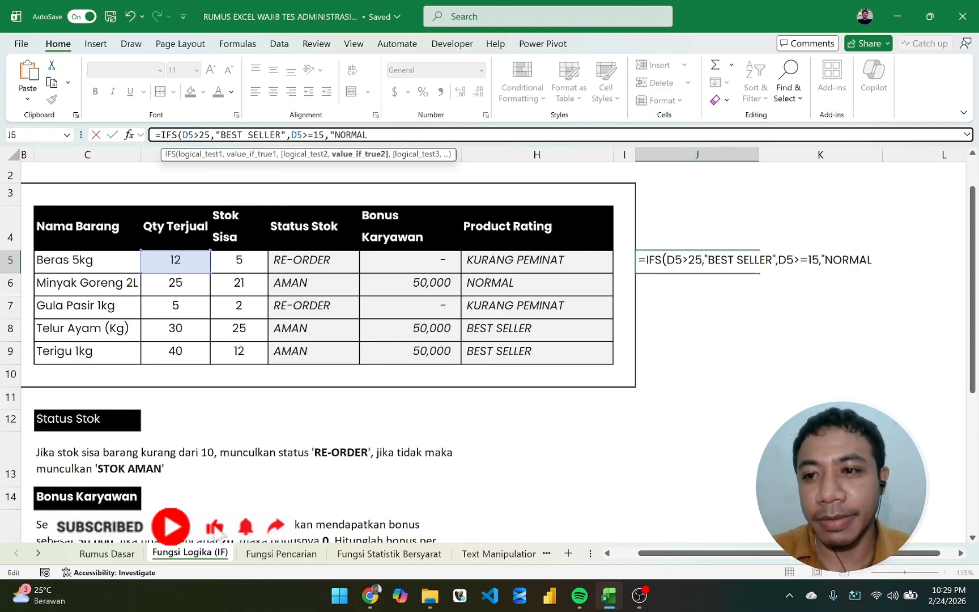
type("\",")
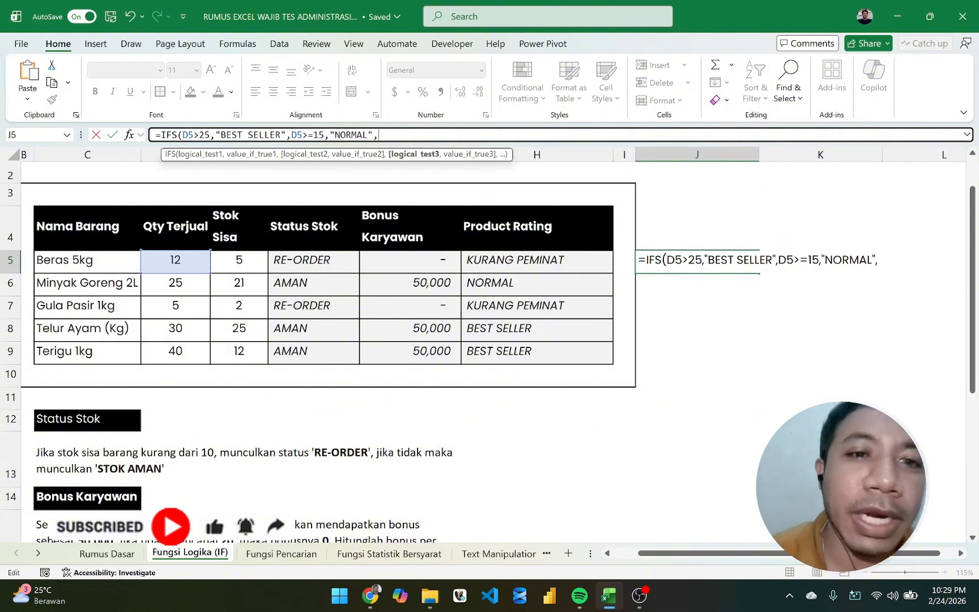
Complete the J5 IFS formula with a third condition that returns "KURANG PEMINAT" when D5<15.
left_click(196, 266)
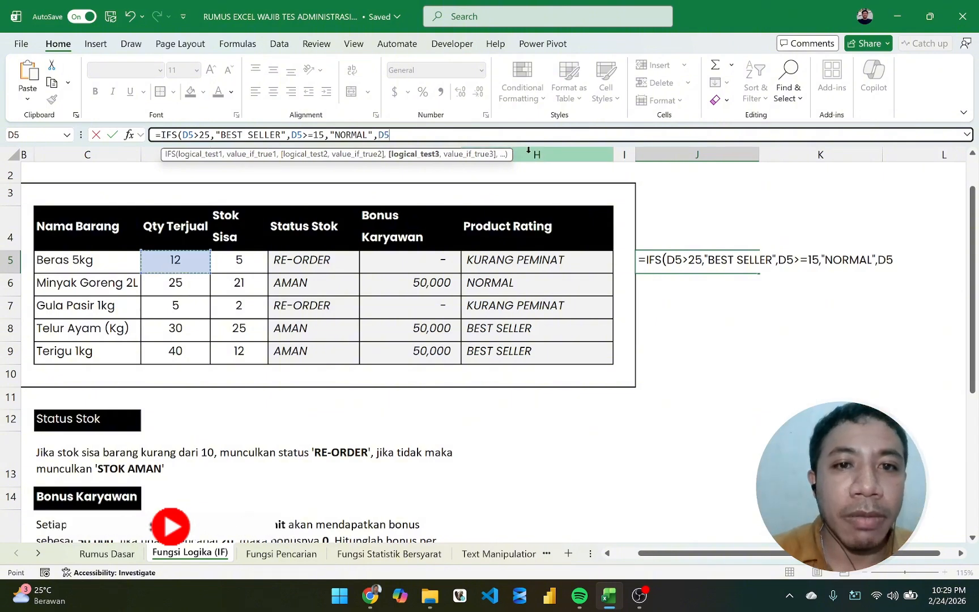
type("<1")
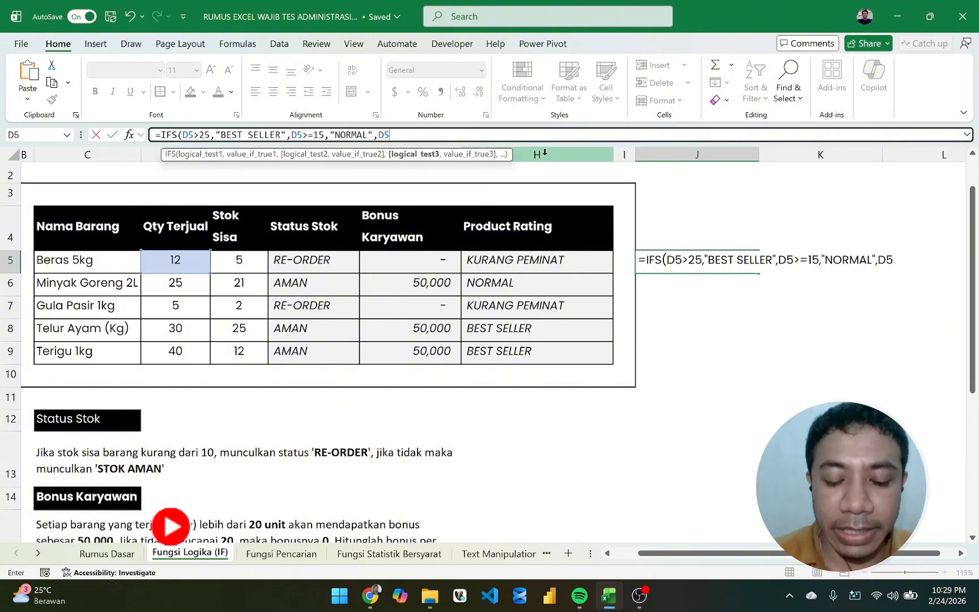
type("5,")
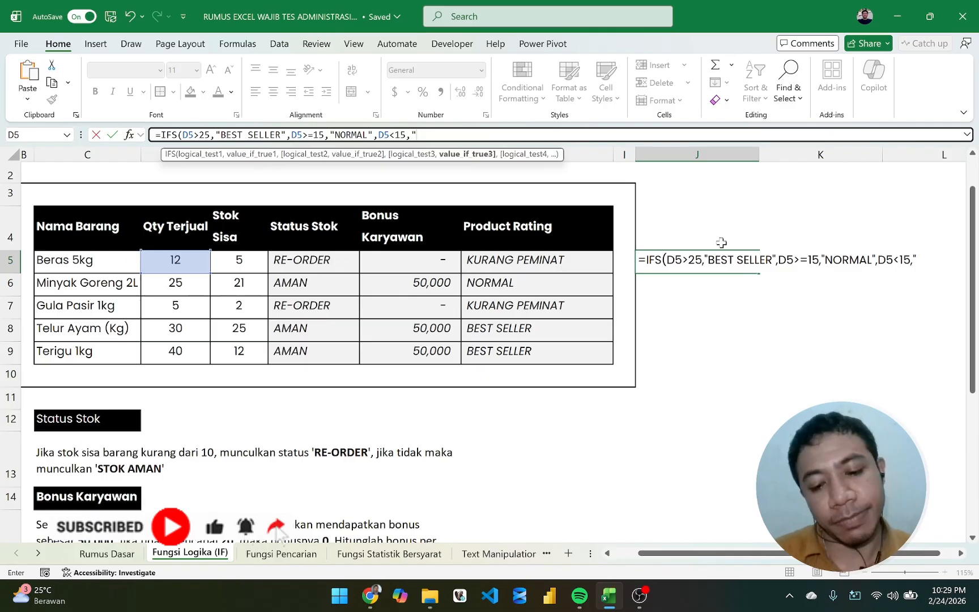
type("\"KURANG PEMIN")
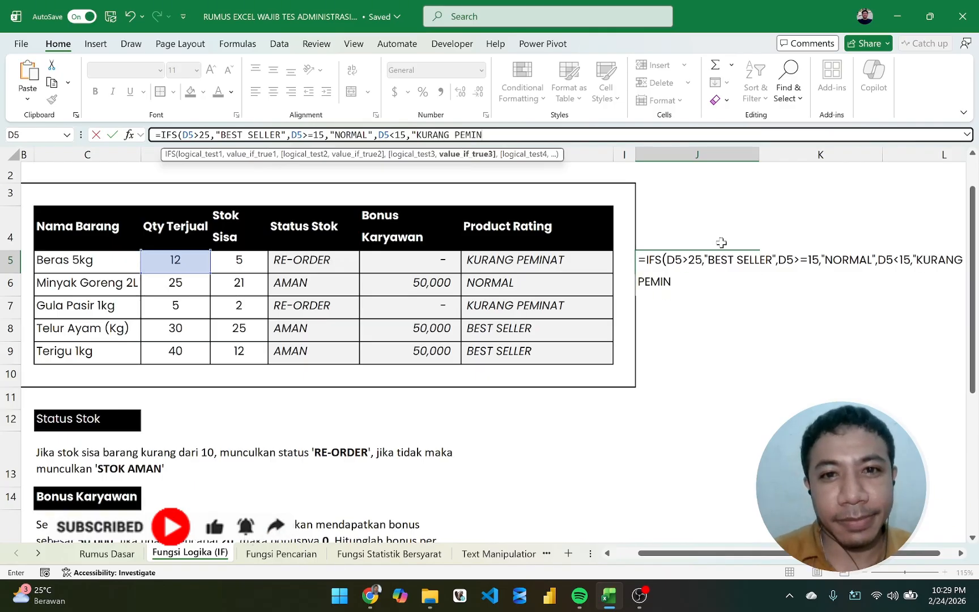
type("AT")
key("BackSpace")
type("AT")
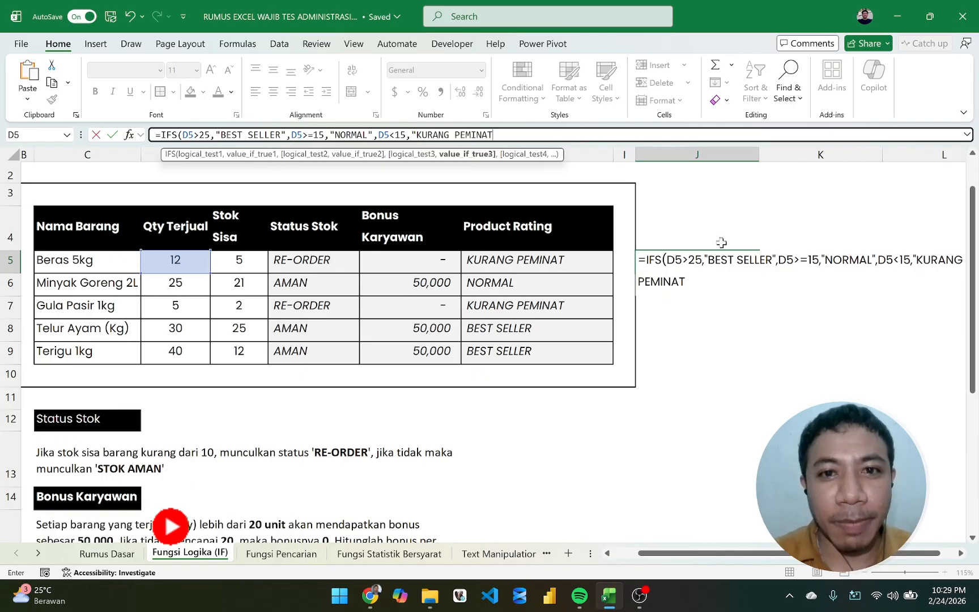
type("\"")
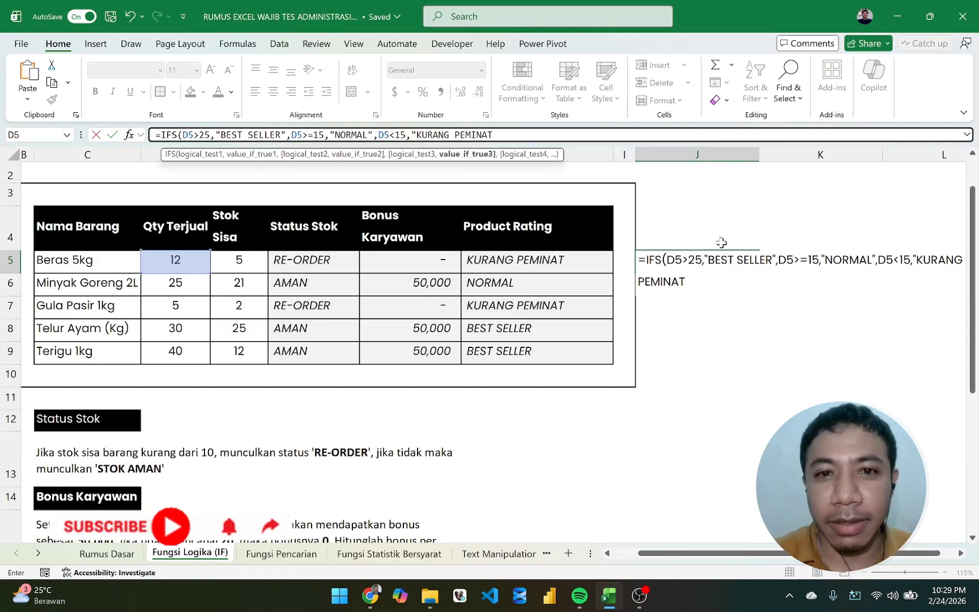
type(")")
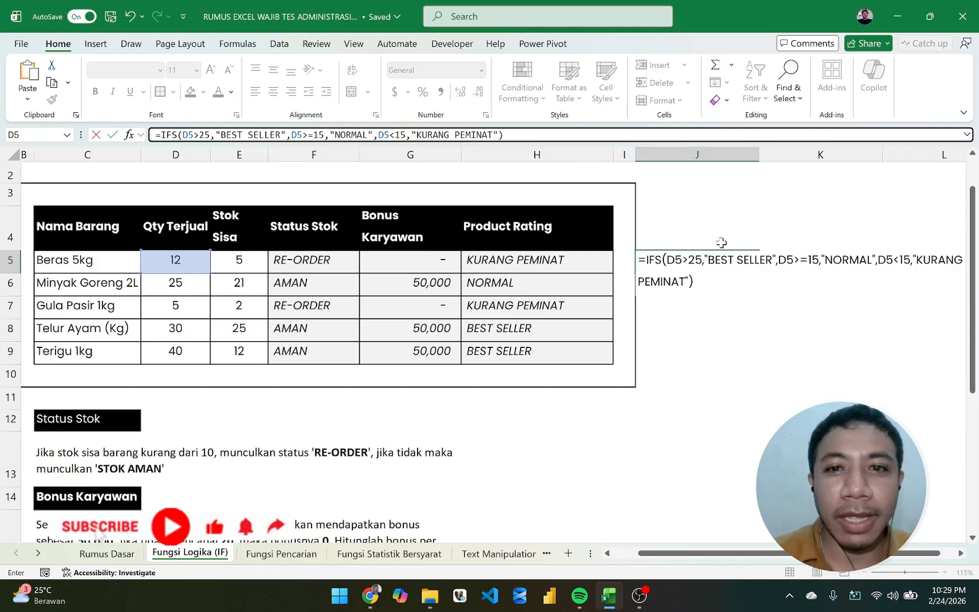
key("Return")
Fill the three-condition IFS formula from J5 down to J9.
left_click(731, 266)
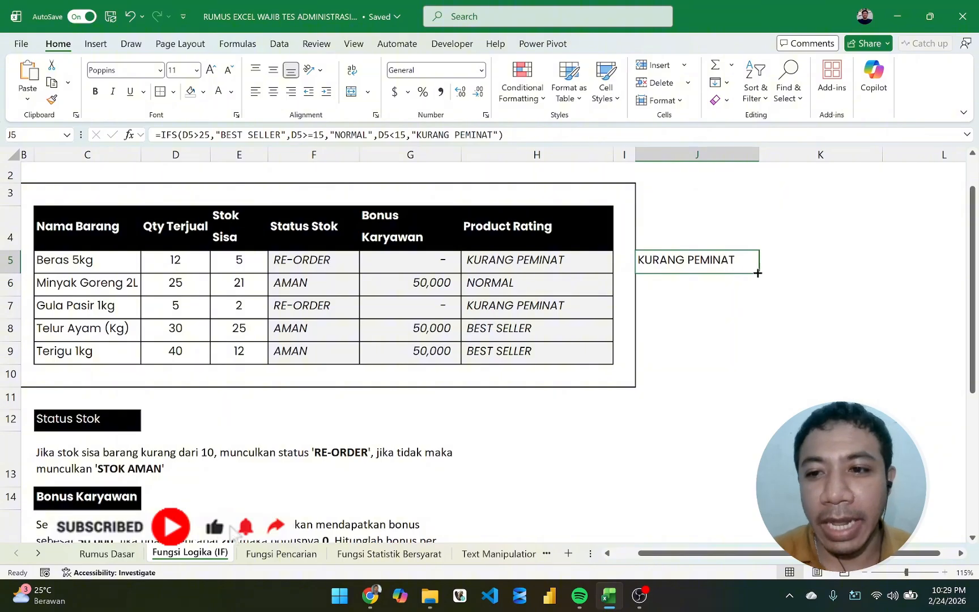
left_click_drag(758, 274, 734, 361)
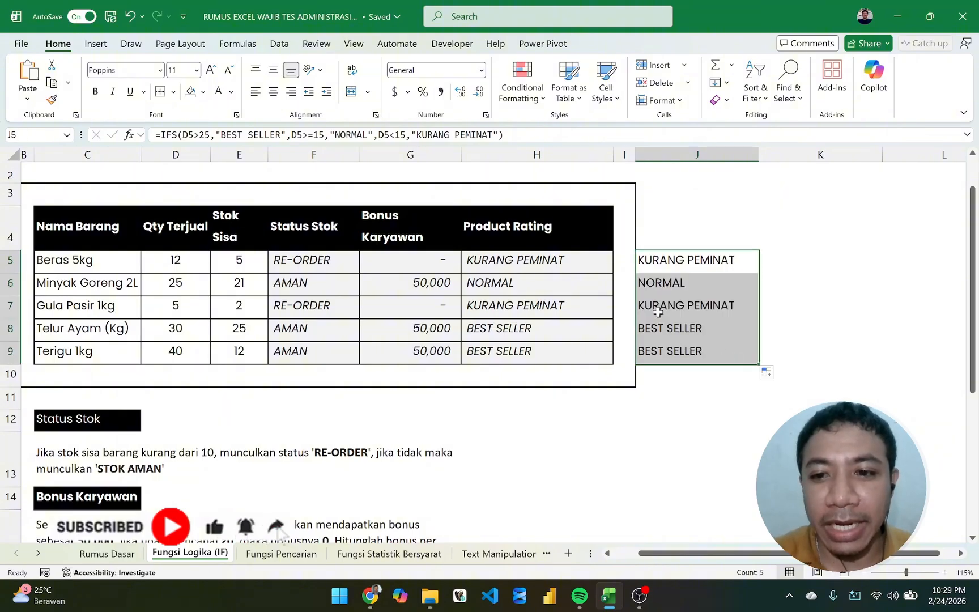
double_click(704, 272)
left_click(725, 261)
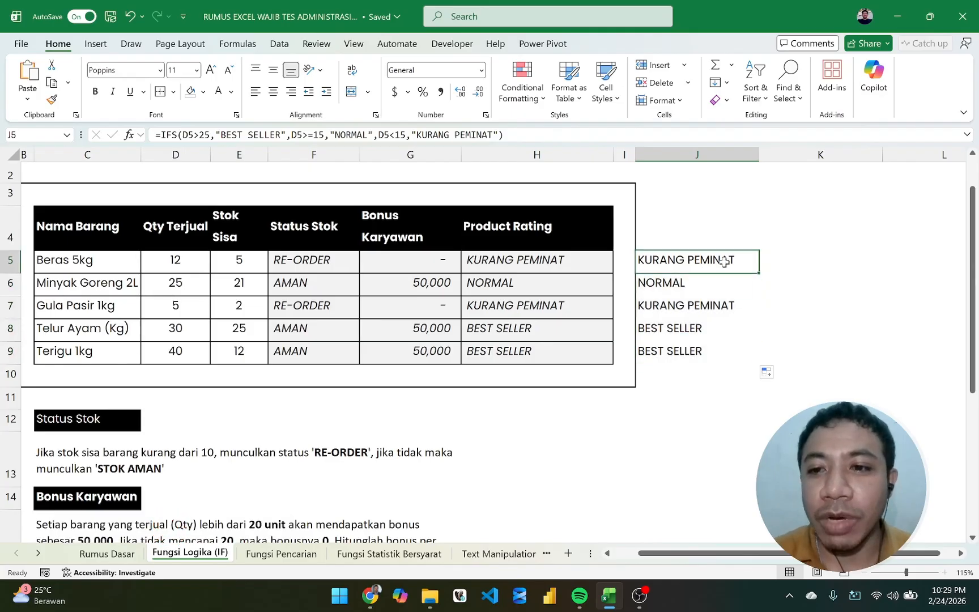
Replace the third condition of the J5 IFS formula with TRUE, returning "KURANG PEMINAT" as the fallback.
double_click(724, 261)
key("Escape")
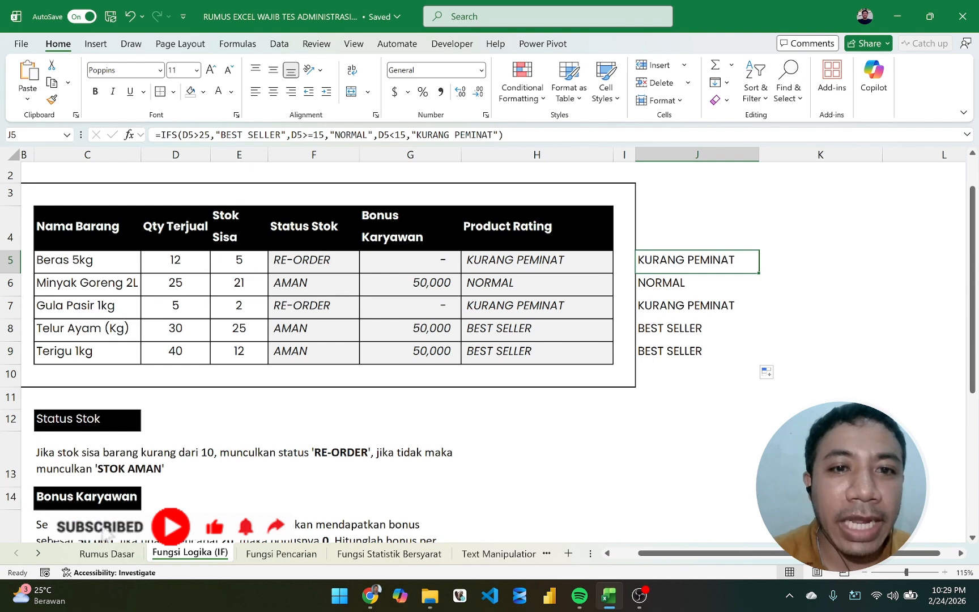
left_click_drag(378, 135, 487, 135)
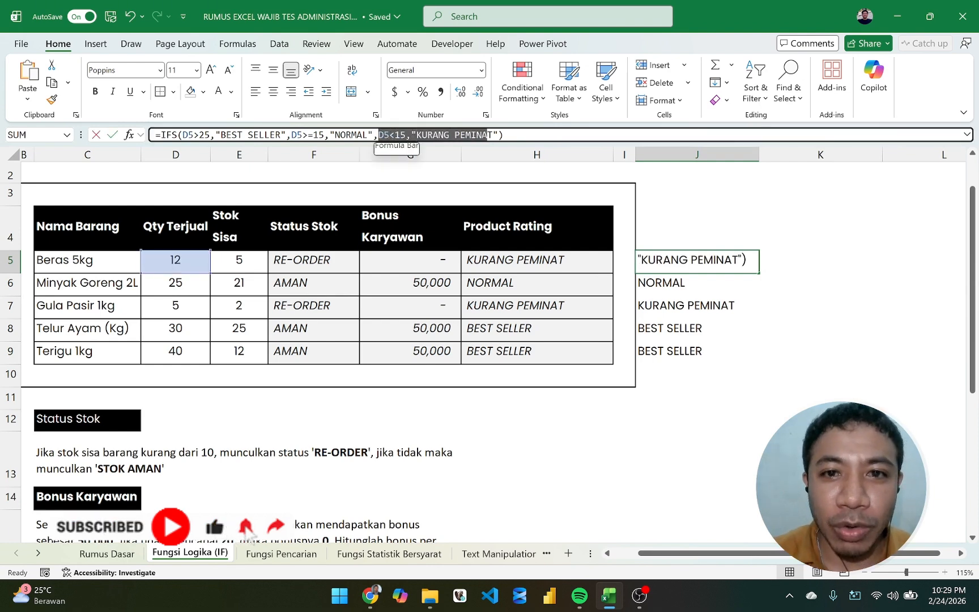
key("BackSpace")
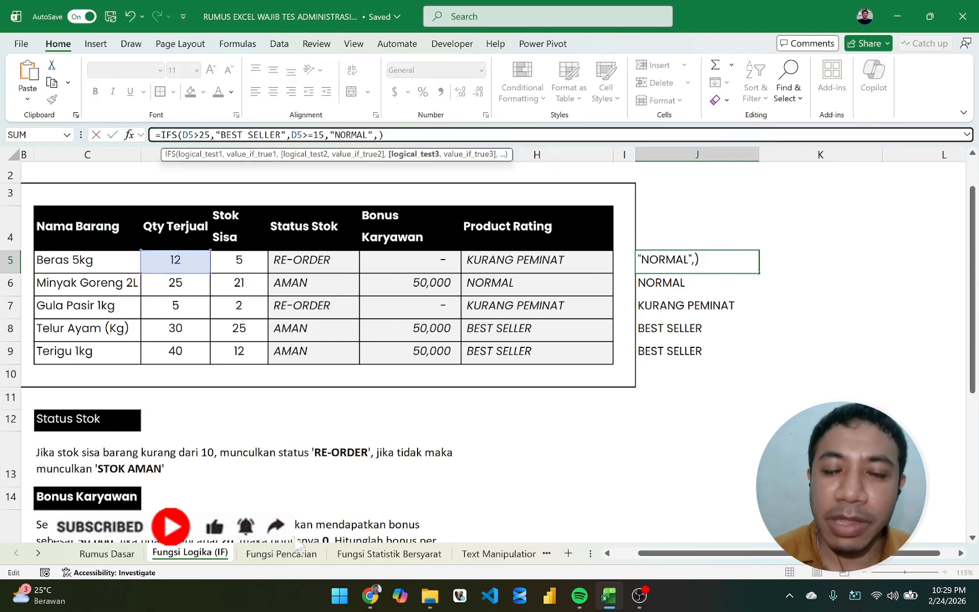
type("TRUE")
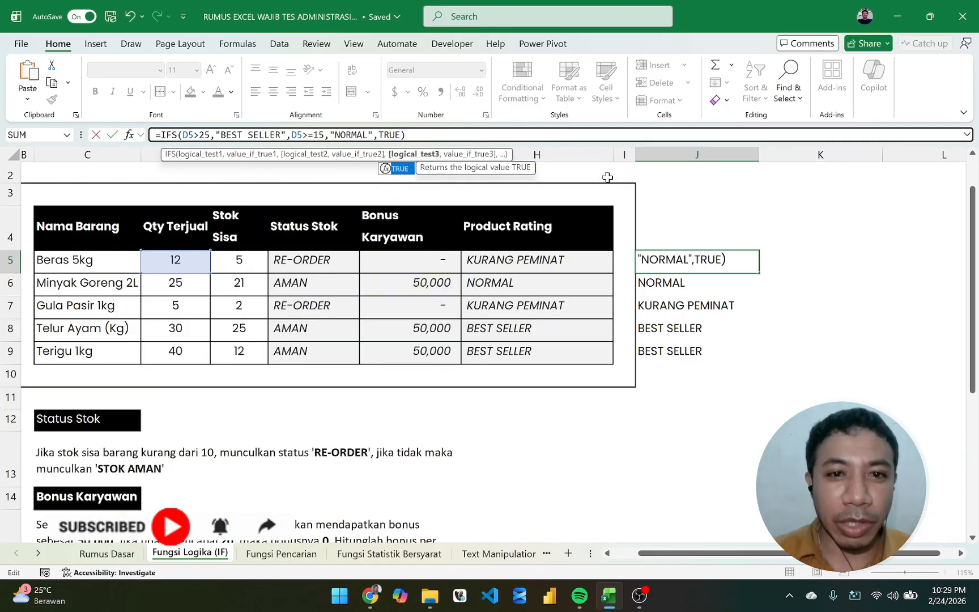
type(",")
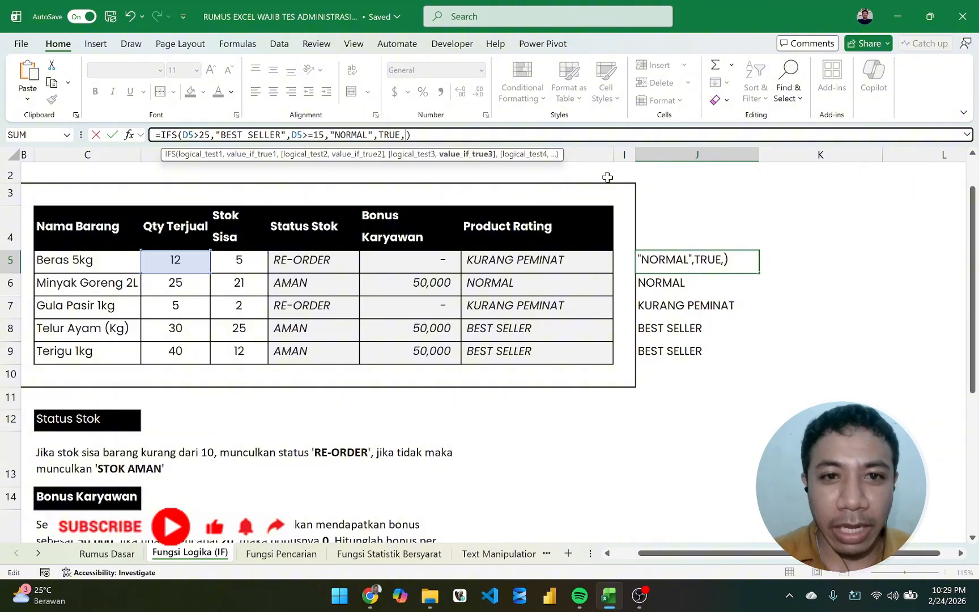
type("\"KURANG PE")
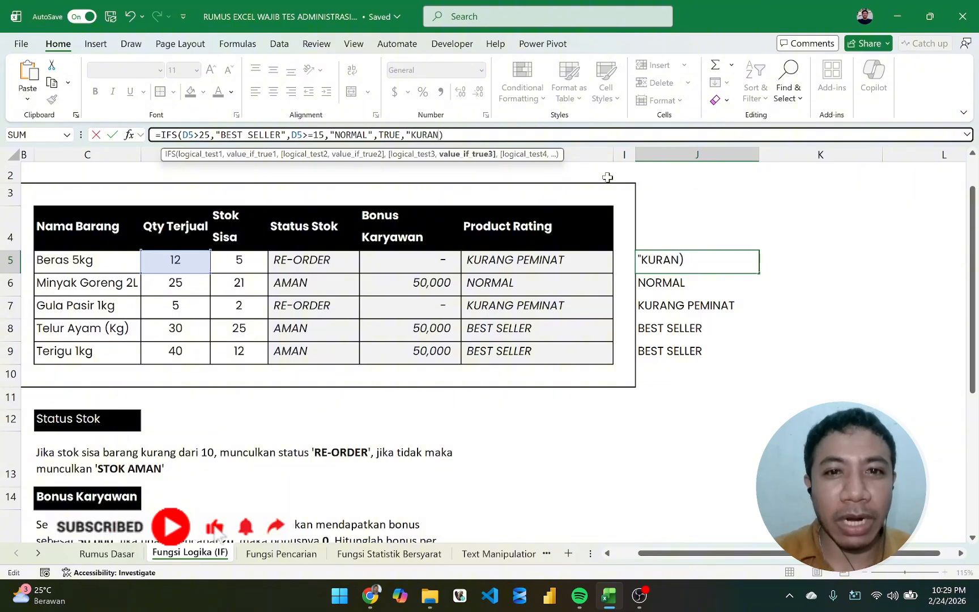
type("MINAT")
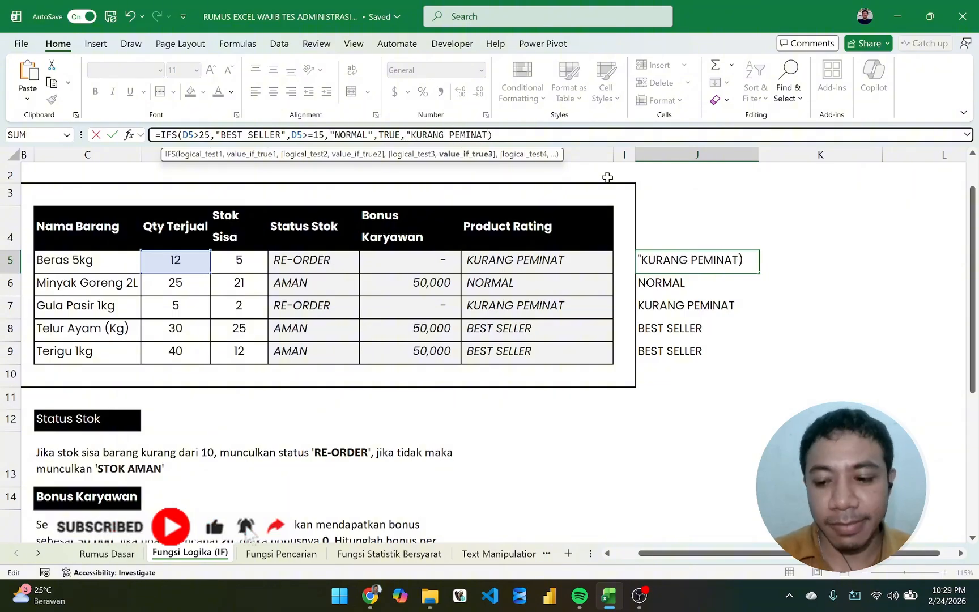
type("\"")
key("Return")
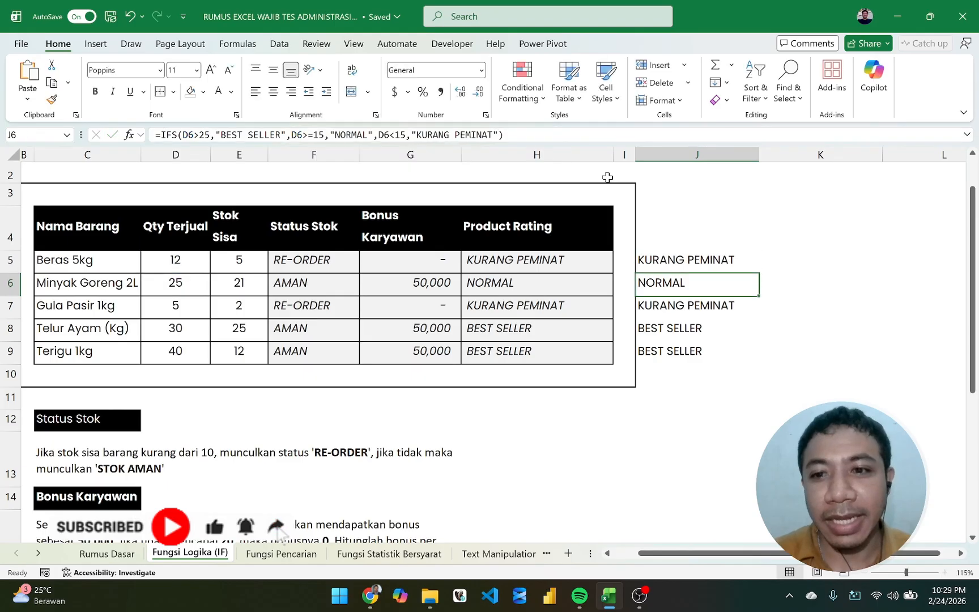
Copy the revised IFS formula with the TRUE fallback from J5 down through J9.
left_click(753, 263)
double_click(760, 274)
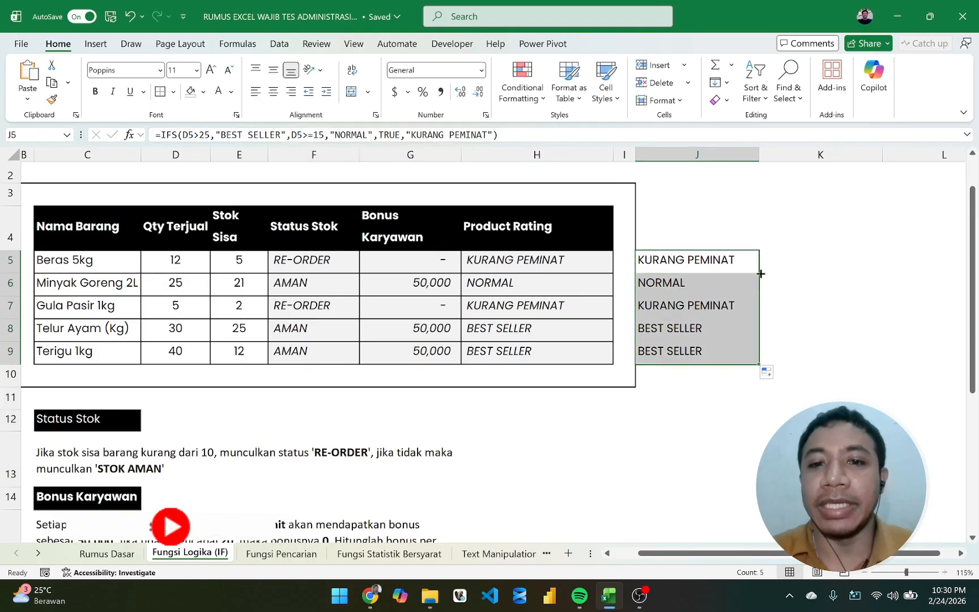
scroll(510, 261, "left", 1)
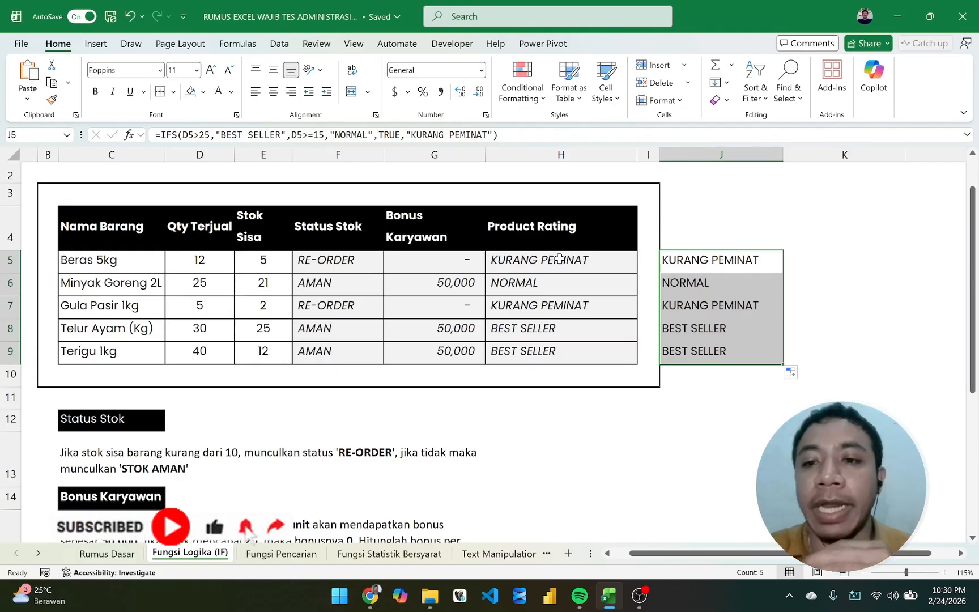
Leave the finished IF/IFS exercise and open the Fungsi Pencarian sheet.
left_click(673, 392)
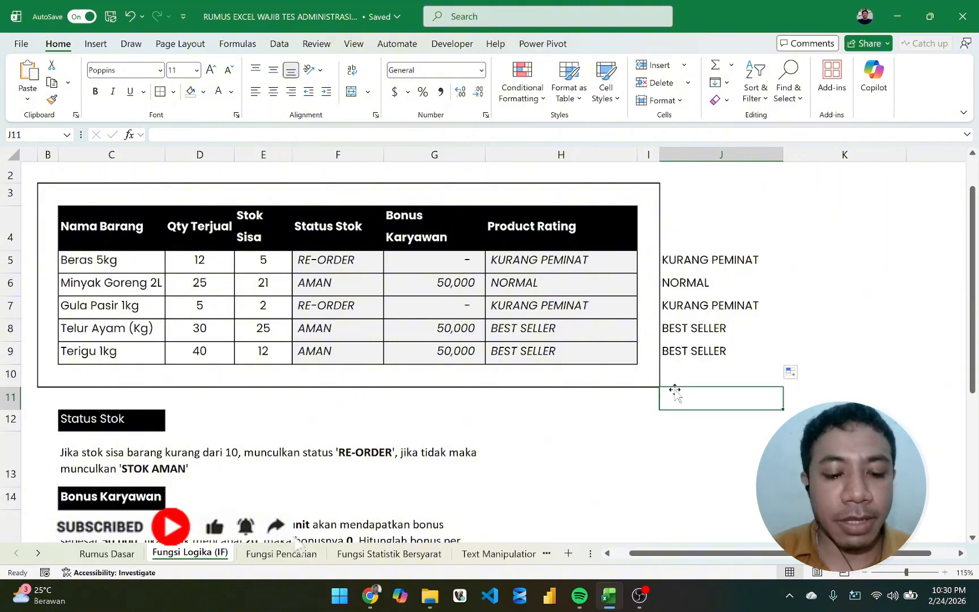
scroll(637, 413, "down", 2)
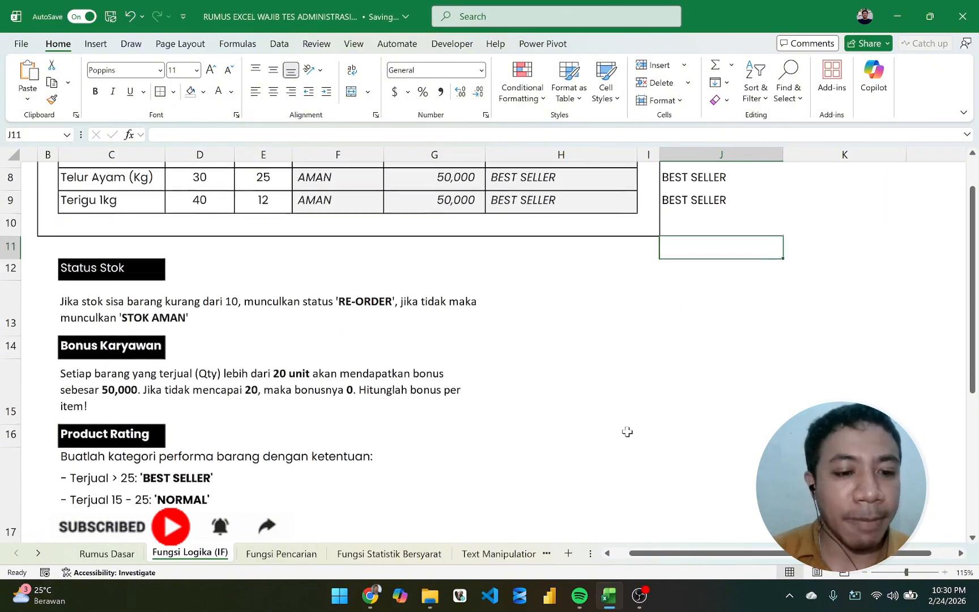
scroll(627, 432, "up", 3)
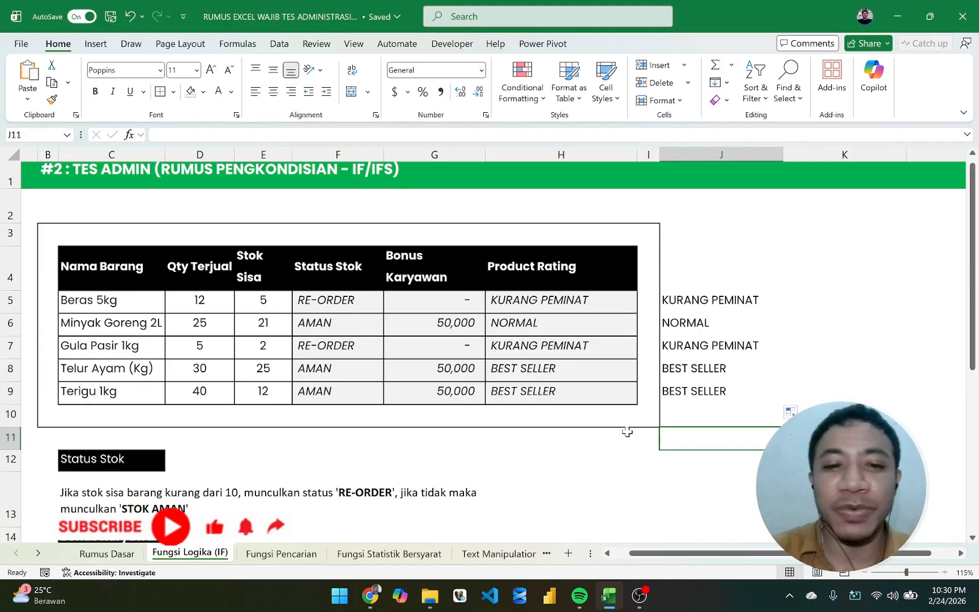
left_click(281, 554)
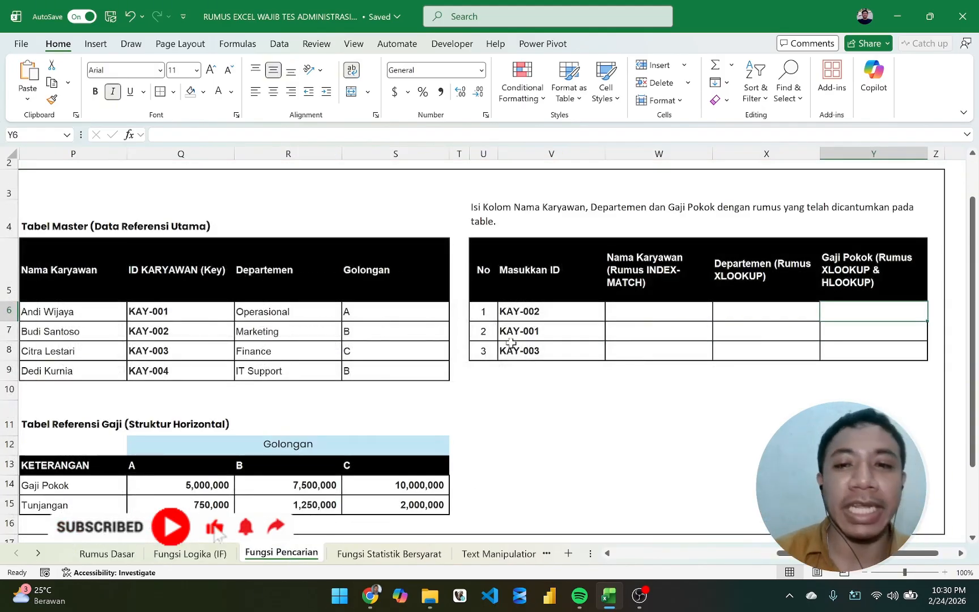
Narrow the blank column N that separates the product exercise from the employee exercise.
scroll(511, 342, "left", 10)
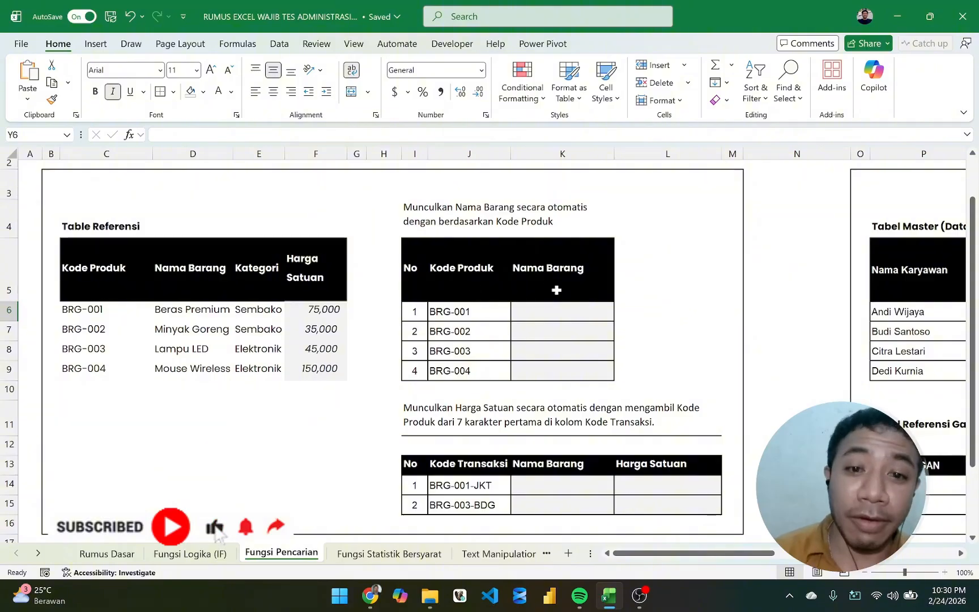
scroll(559, 298, "right", 3)
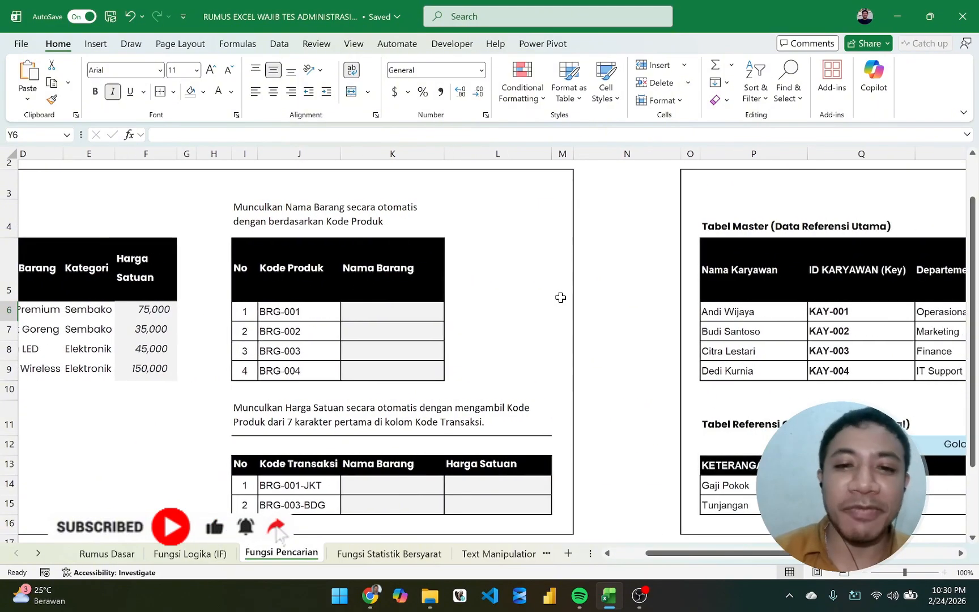
scroll(560, 297, "right", 2)
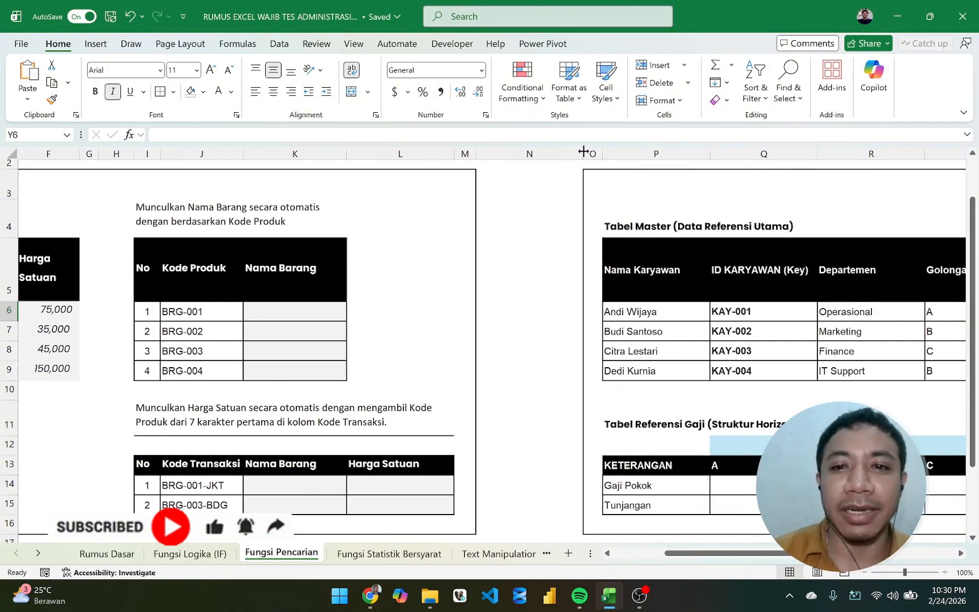
left_click_drag(584, 152, 517, 152)
scroll(486, 238, "left", 5)
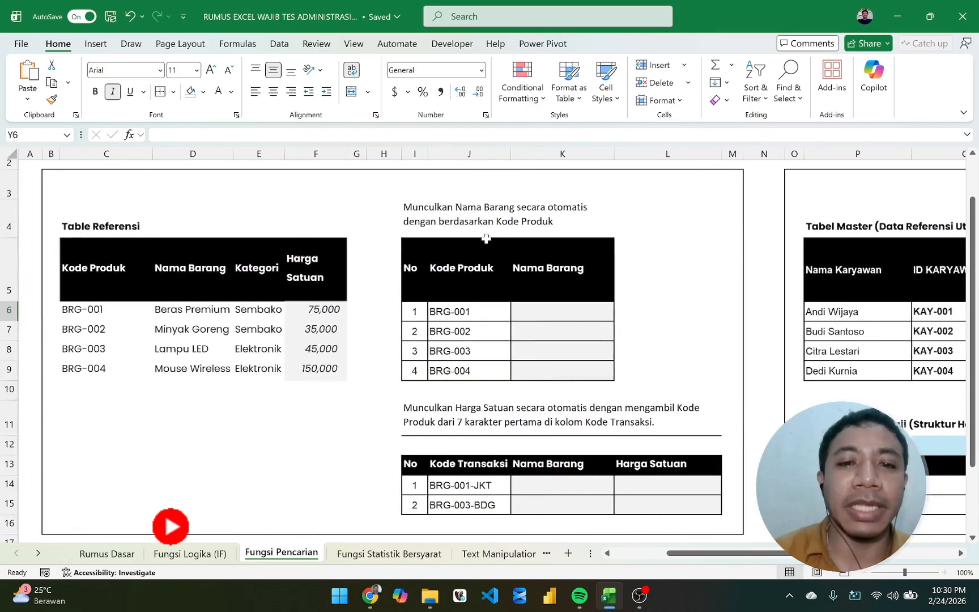
Examine the Table Referensi data and the instructions of the two product lookup exercises beside it.
scroll(487, 238, "up", 2)
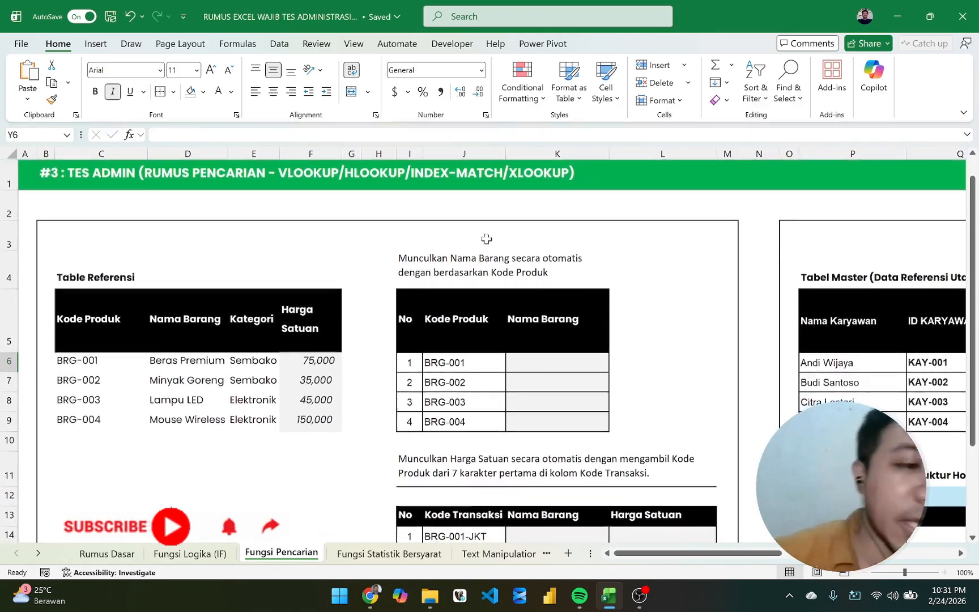
left_click_drag(70, 314, 310, 422)
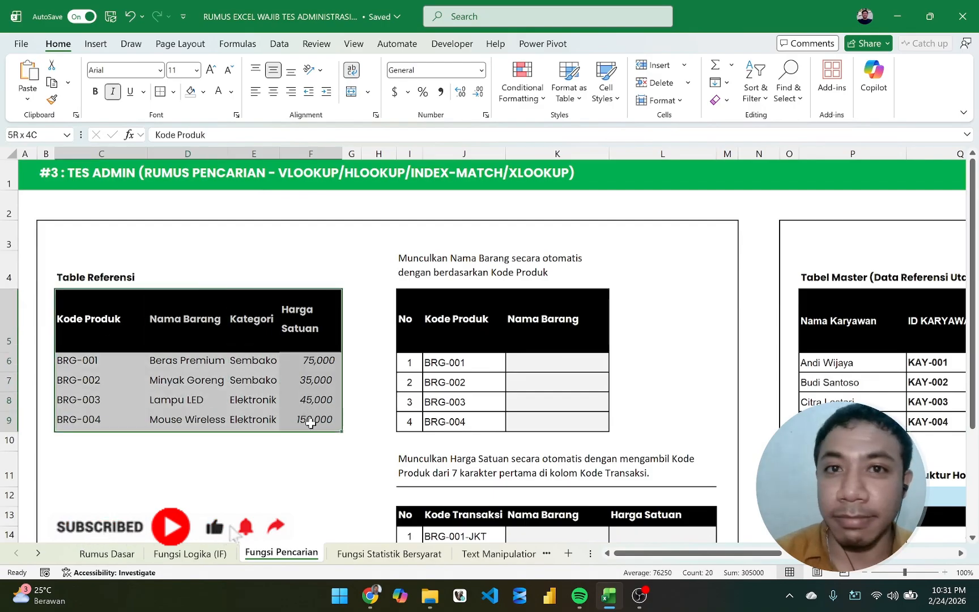
left_click(378, 380)
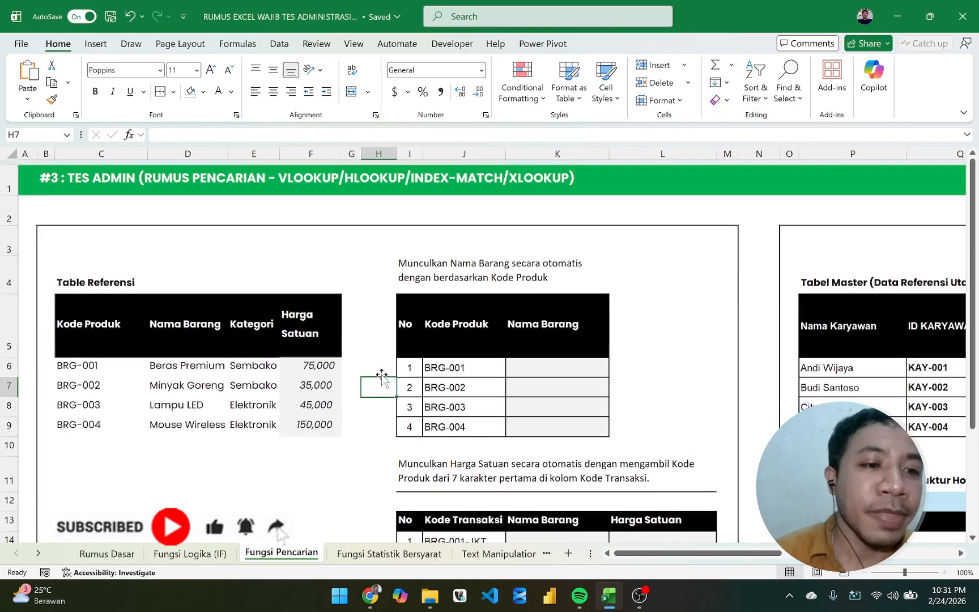
left_click_drag(73, 281, 326, 417)
left_click(430, 361)
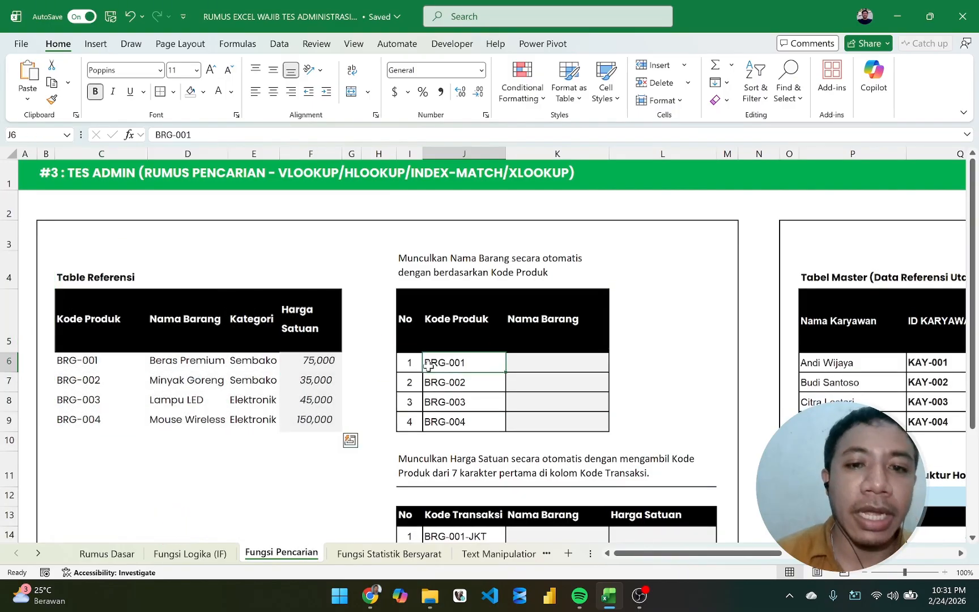
scroll(428, 365, "right", 2)
scroll(469, 310, "down", 1)
scroll(470, 310, "up", 1)
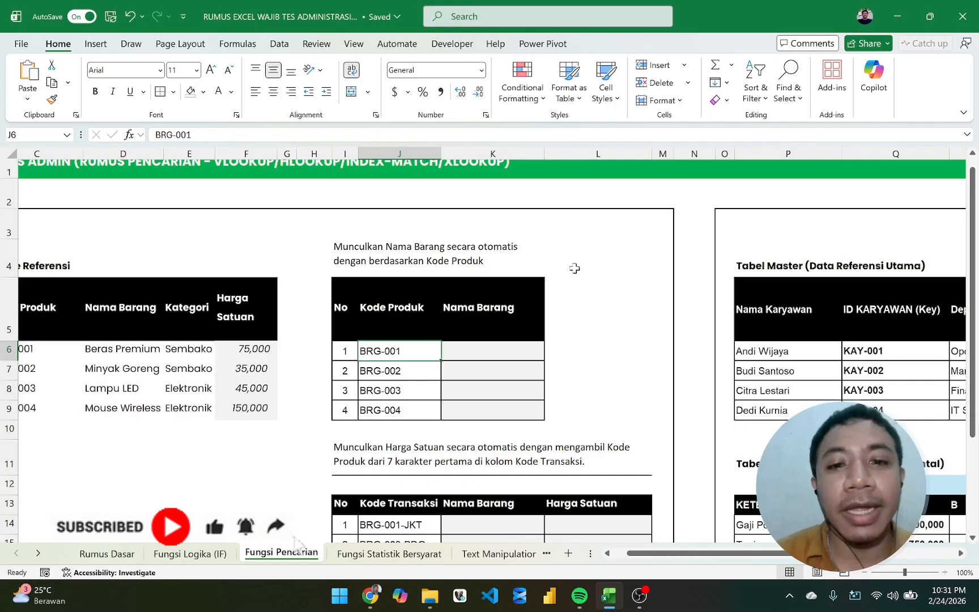
scroll(575, 268, "down", 2)
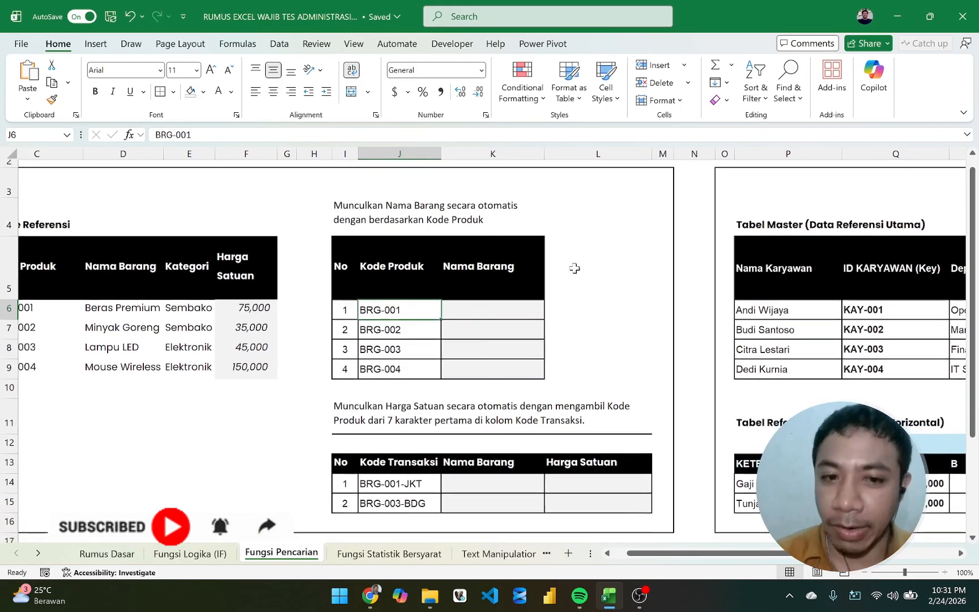
scroll(500, 293, "left", 2)
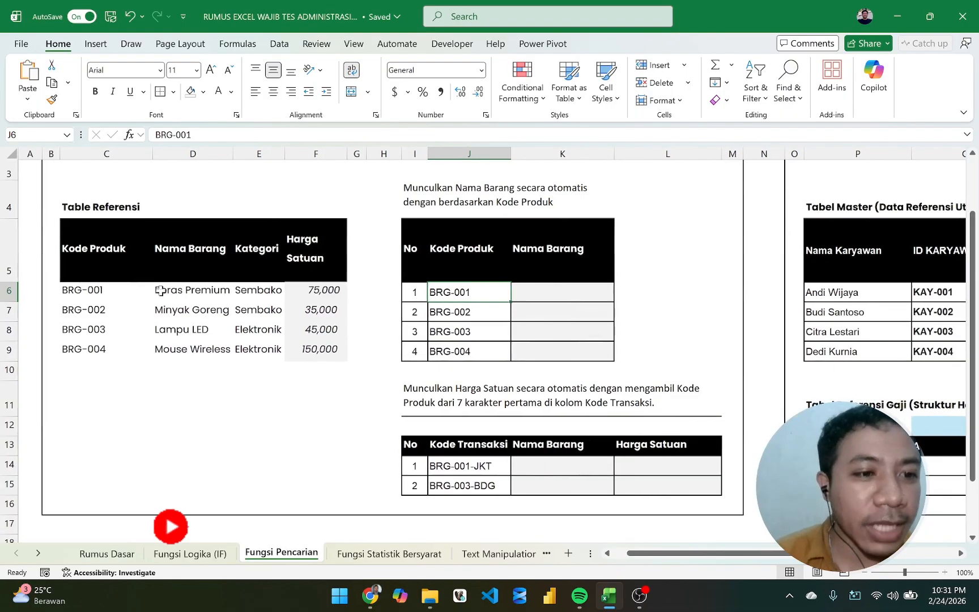
Compare the Kode Produk values in both tables and the Nama Barang column of Table Referensi.
left_click_drag(108, 290, 97, 347)
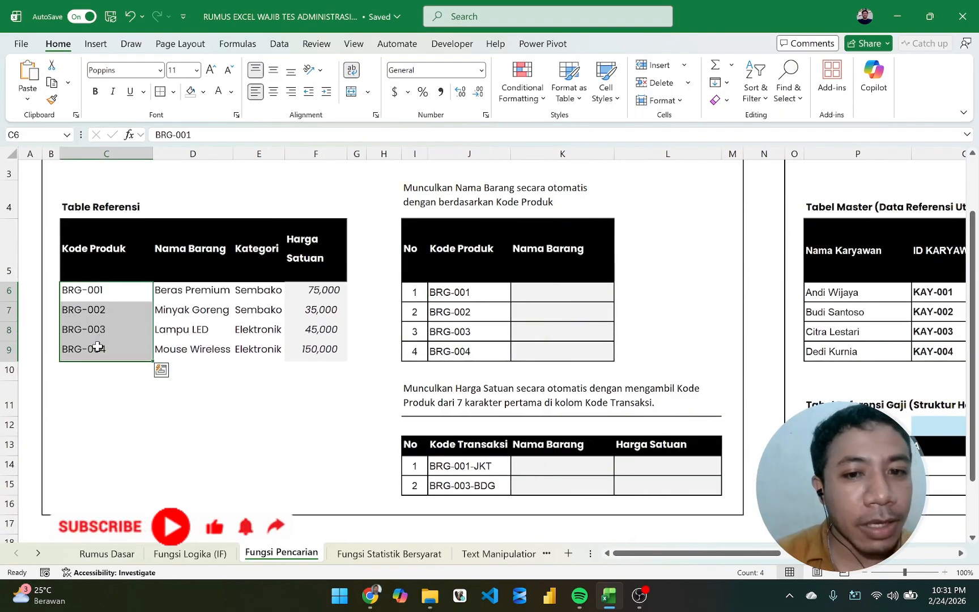
left_click_drag(483, 290, 475, 348)
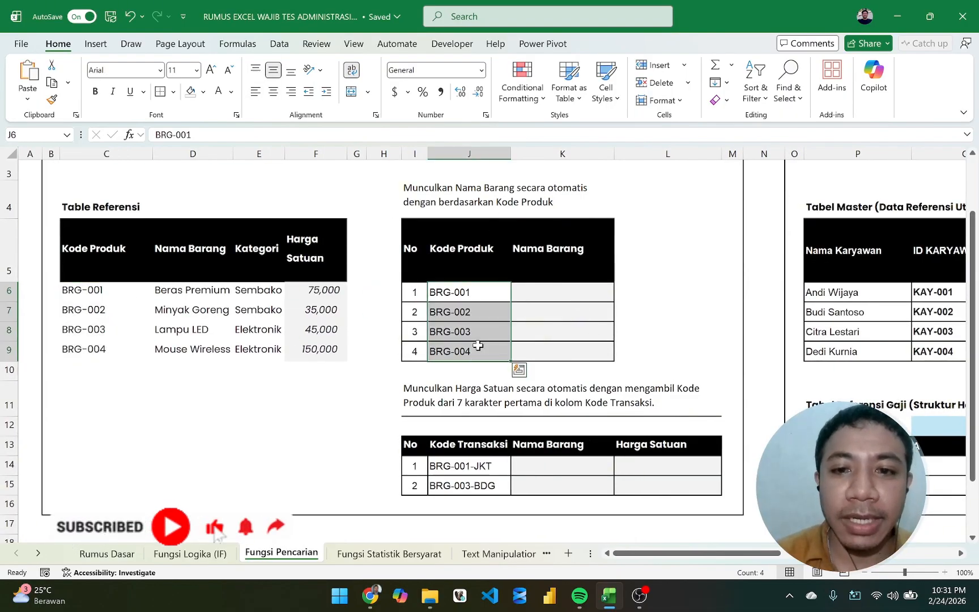
left_click(564, 247)
left_click(564, 293)
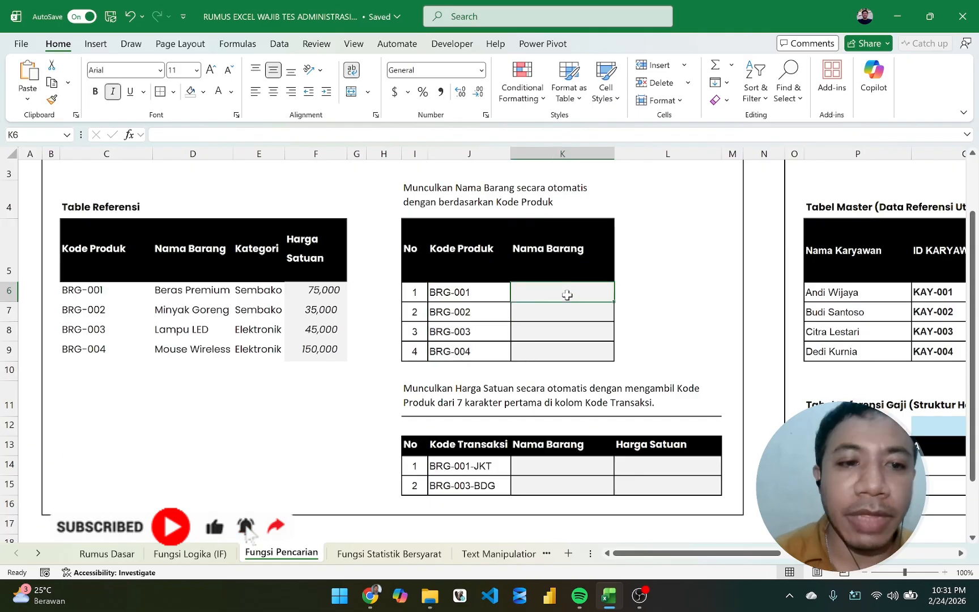
left_click_drag(190, 244, 184, 348)
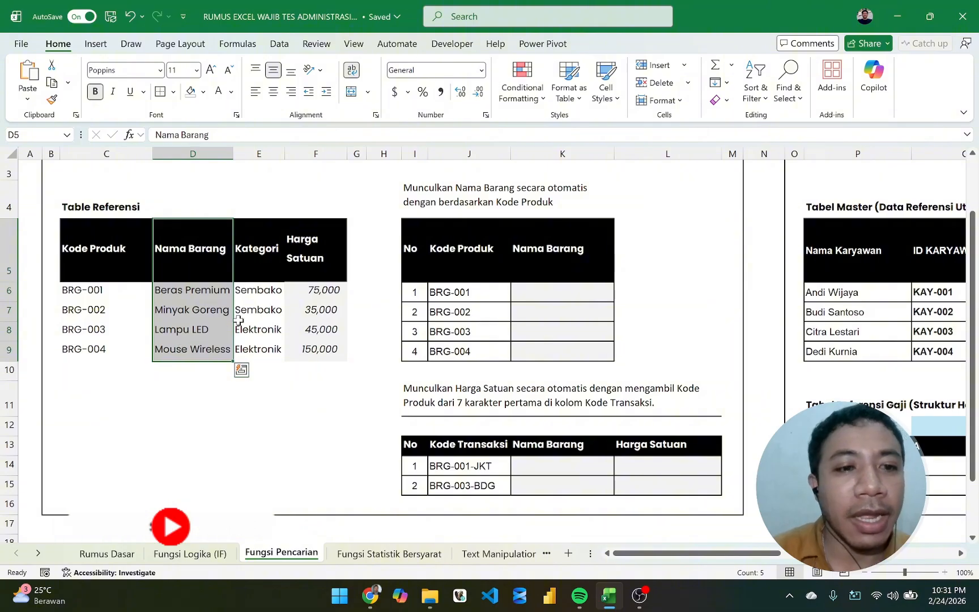
left_click_drag(118, 288, 99, 346)
left_click(193, 290)
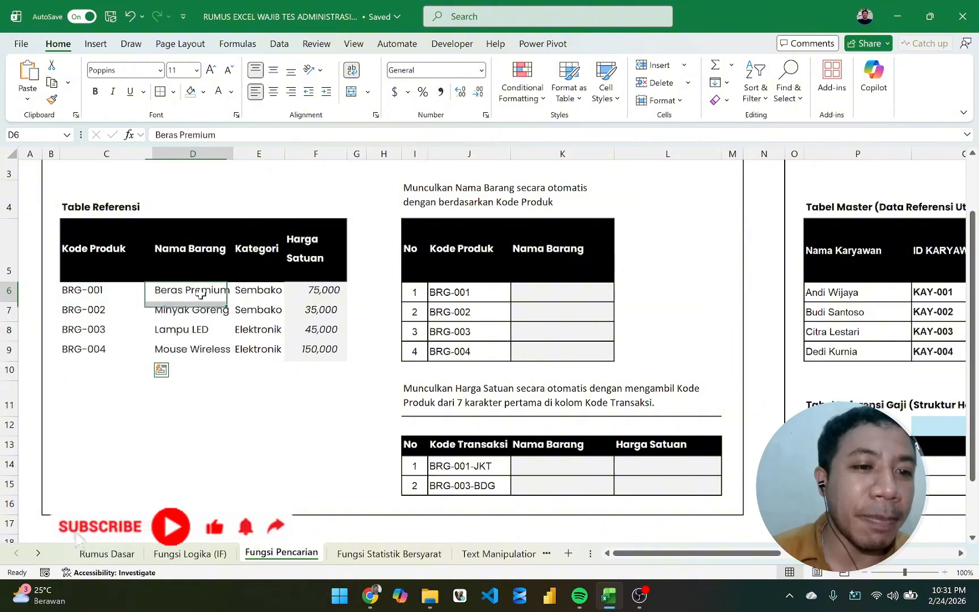
Begin a VLOOKUP formula in K6 with J6 as the lookup value and C5:D9 as the table array.
left_click(562, 295)
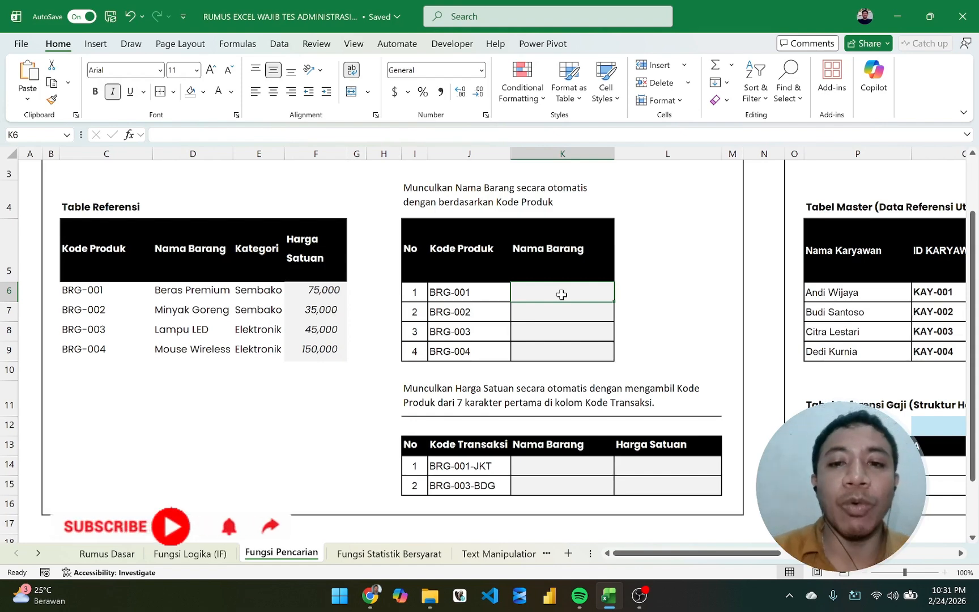
scroll(561, 294, "up", 1)
scroll(561, 295, "down", 1)
type("=")
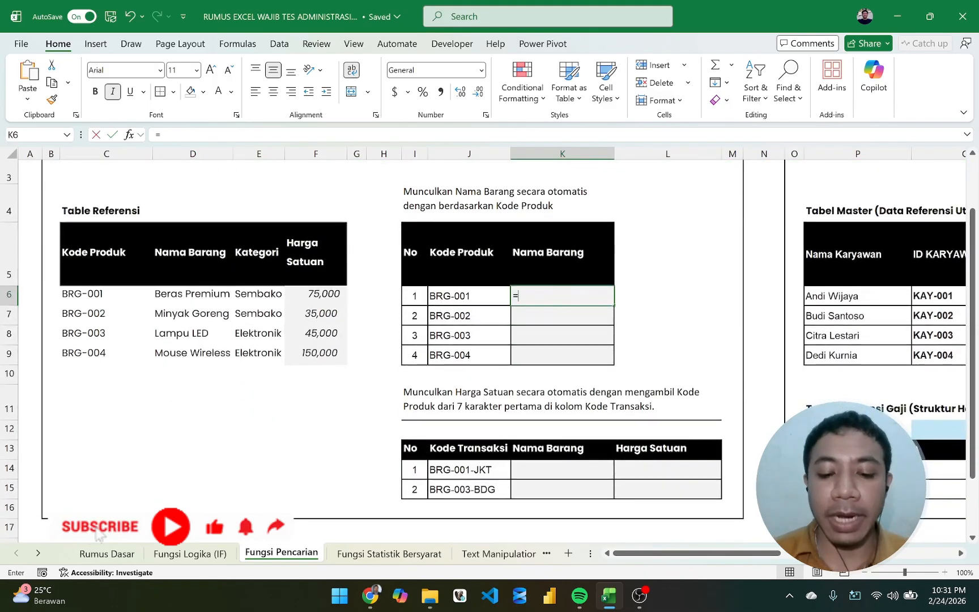
type("VLO")
key("Tab")
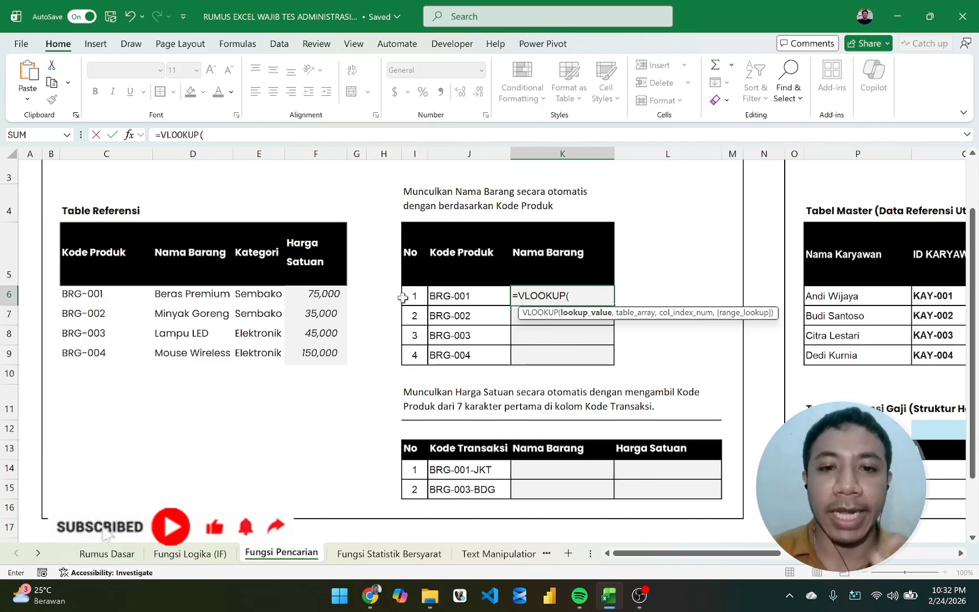
left_click(491, 297)
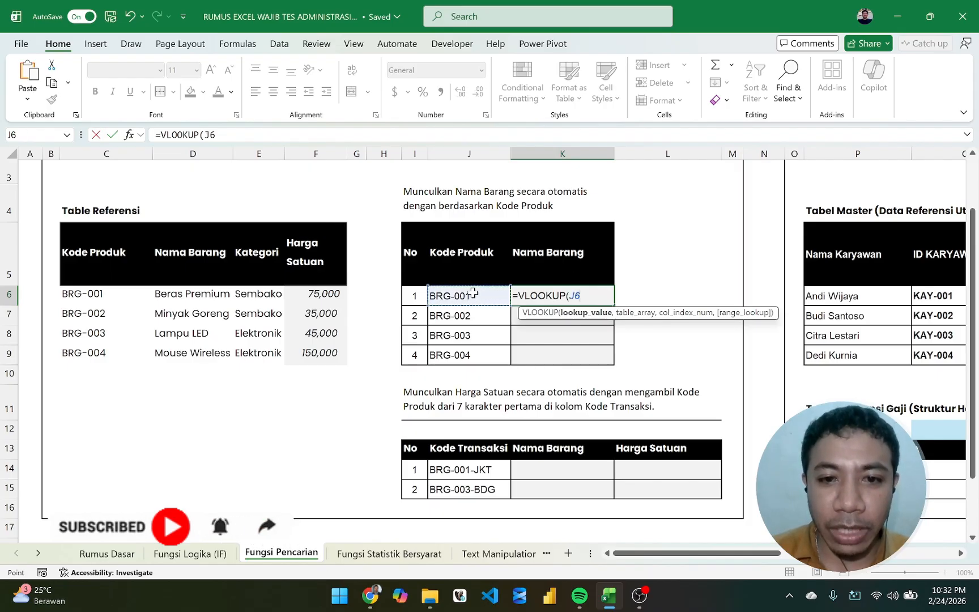
type(",")
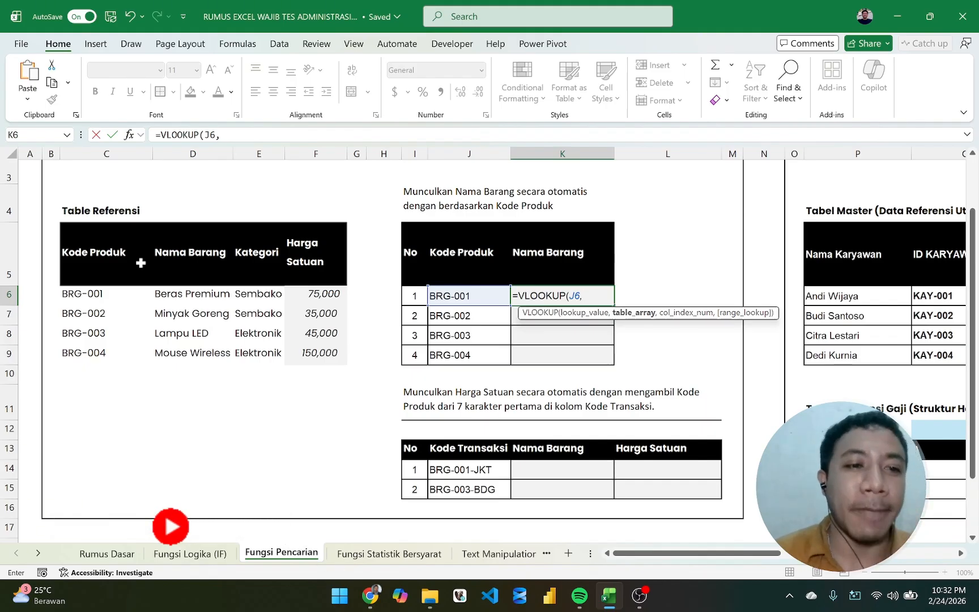
left_click(89, 242)
left_click_drag(151, 281, 228, 355)
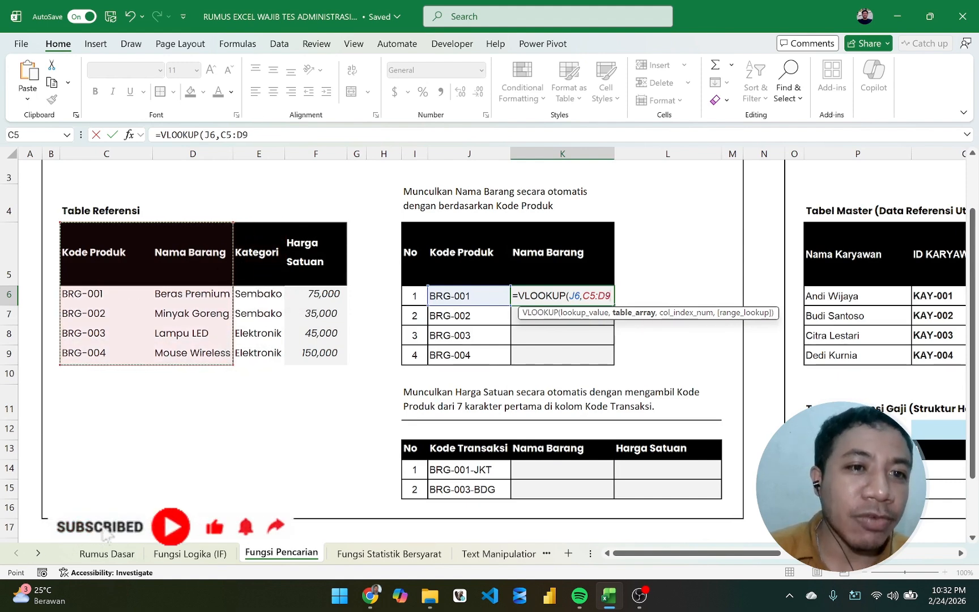
Make the VLOOKUP table array absolute as $C$5:$D$9 and set the column index to 2.
left_click(266, 134)
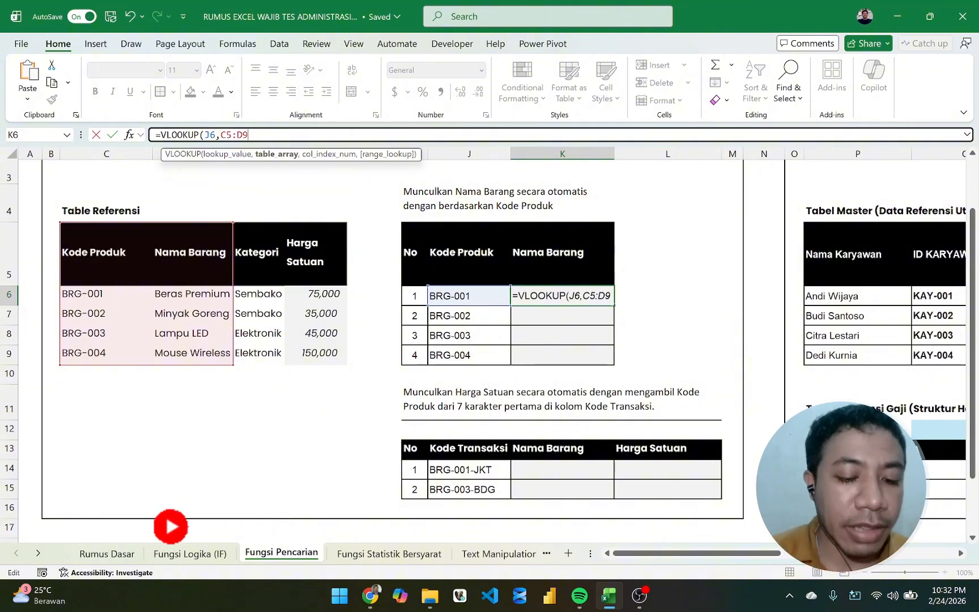
key("F4")
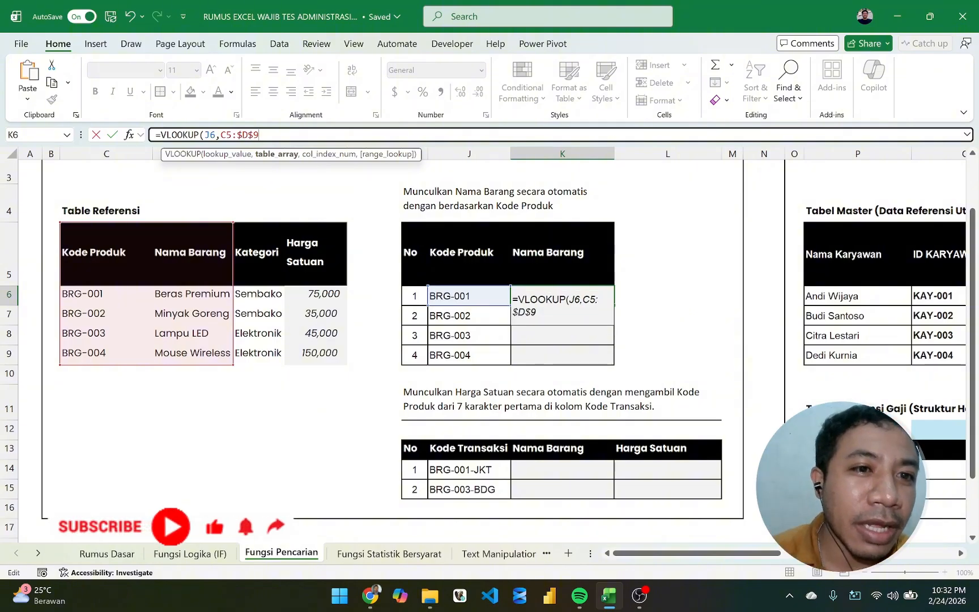
left_click(226, 135)
key("F4")
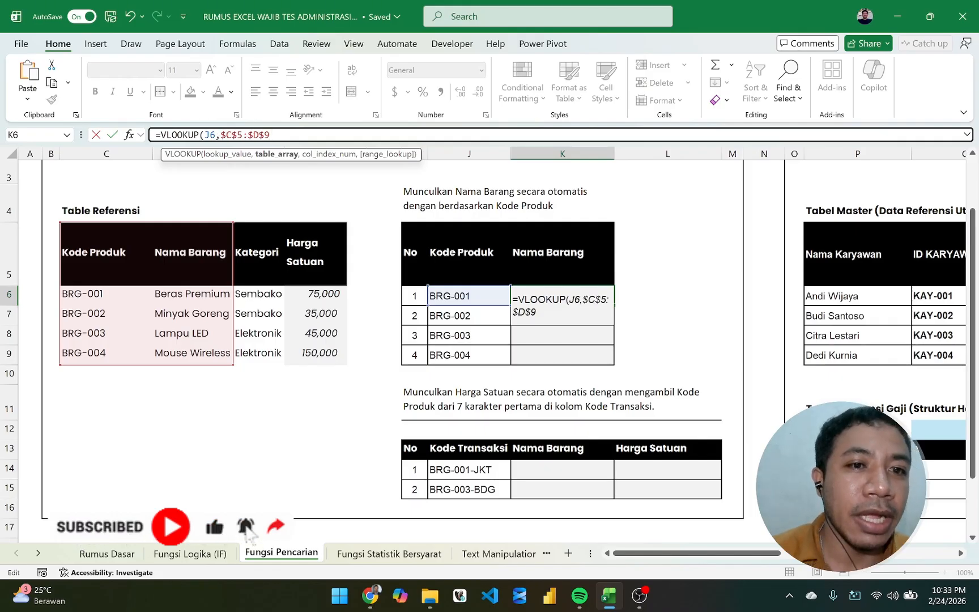
type(",2")
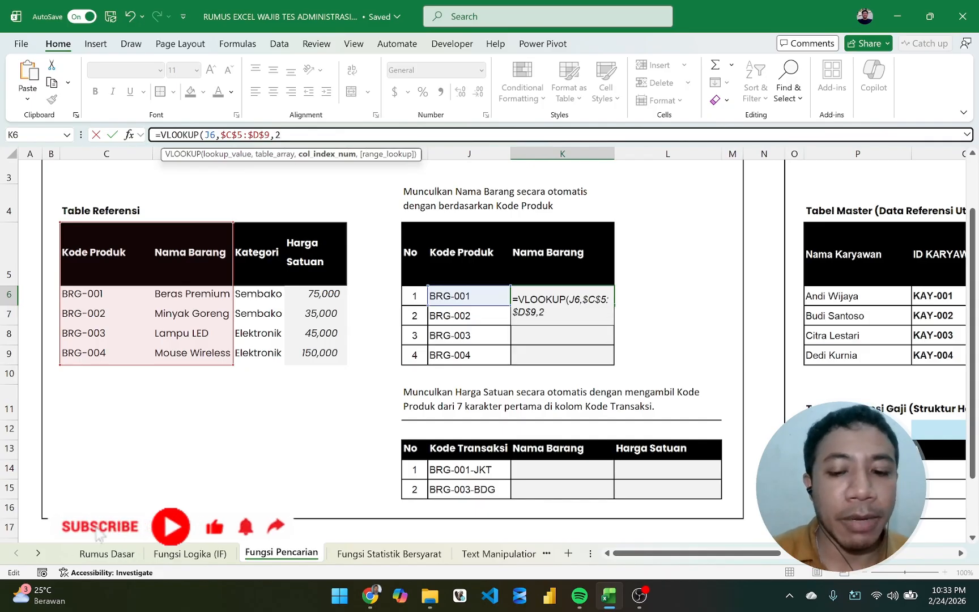
type(",")
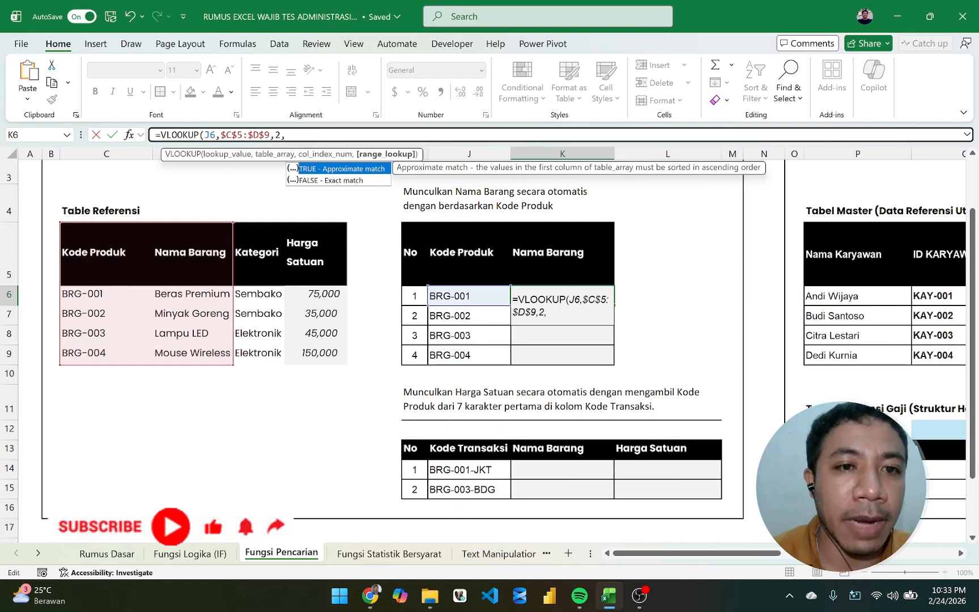
key("Down")
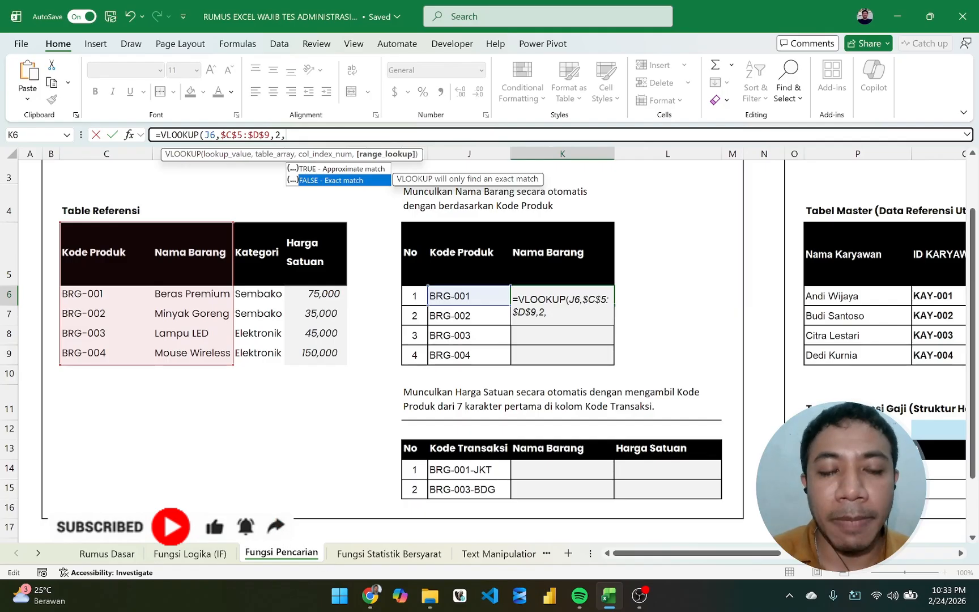
key("Up")
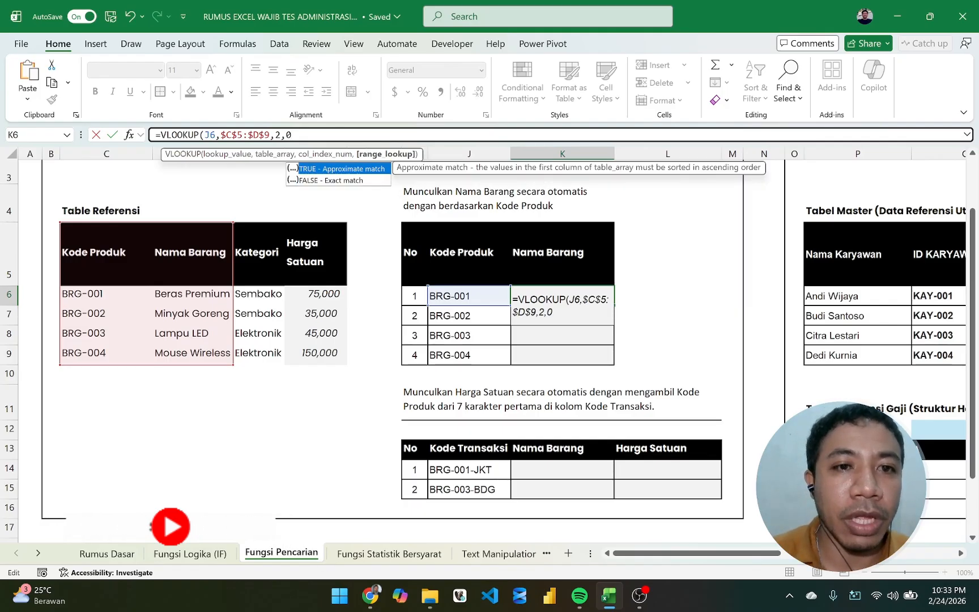
type("FALSE")
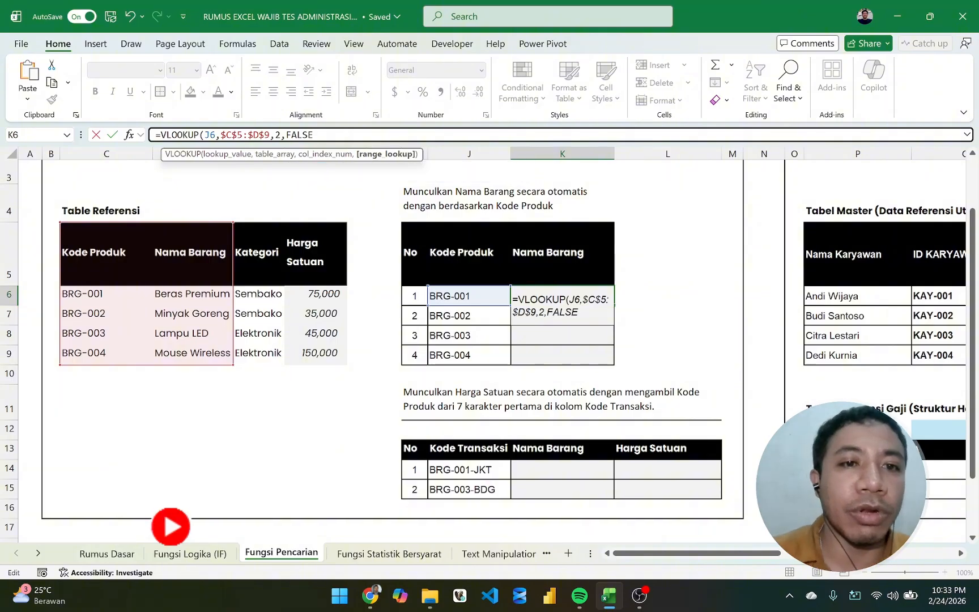
key("BackSpace")
key("BackSpace")
key("BackSpace")
key("BackSpace")
key("BackSpace")
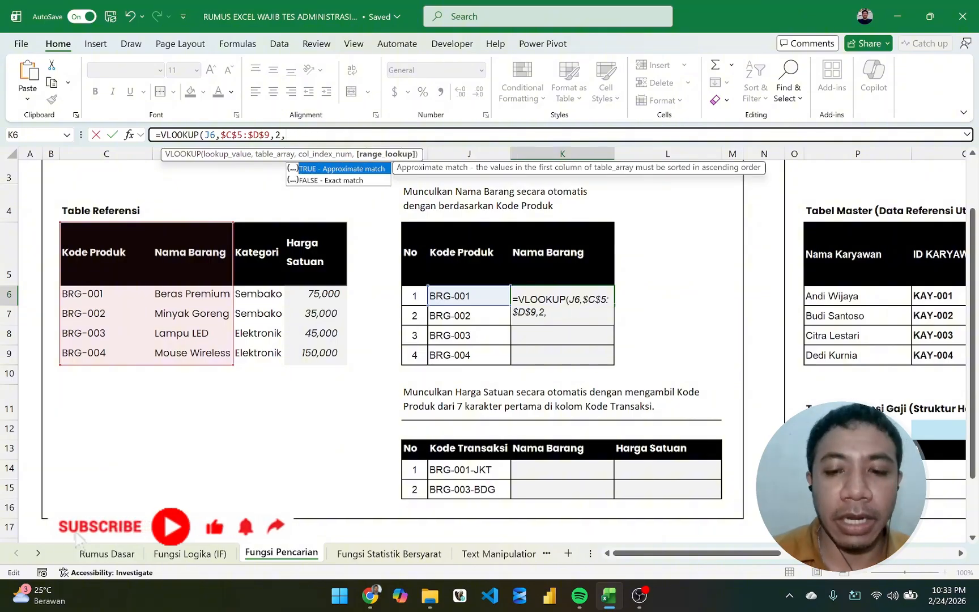
Complete the K6 VLOOKUP with 0 as its range lookup argument and fill the formula down to K9.
type("0)")
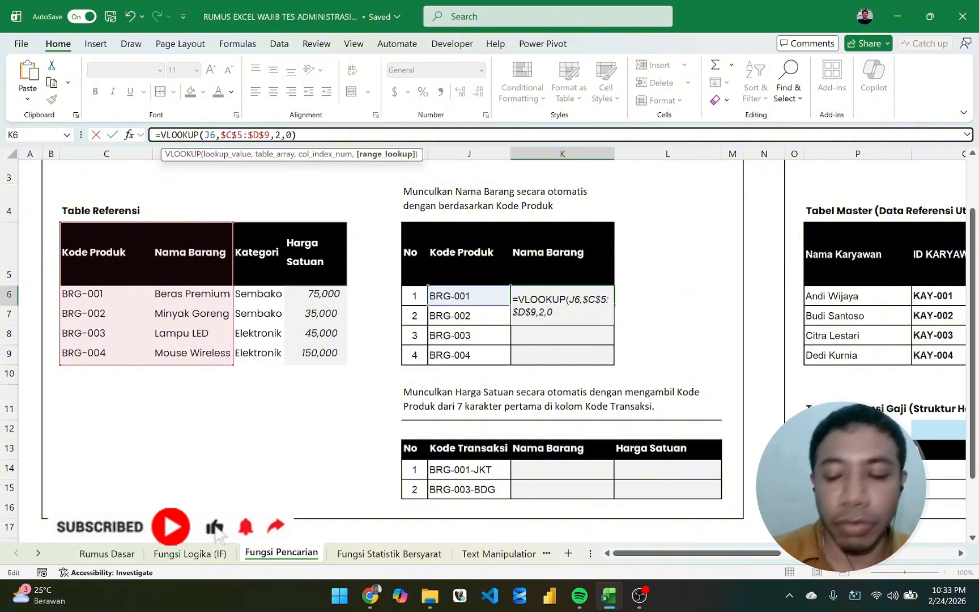
key("Return")
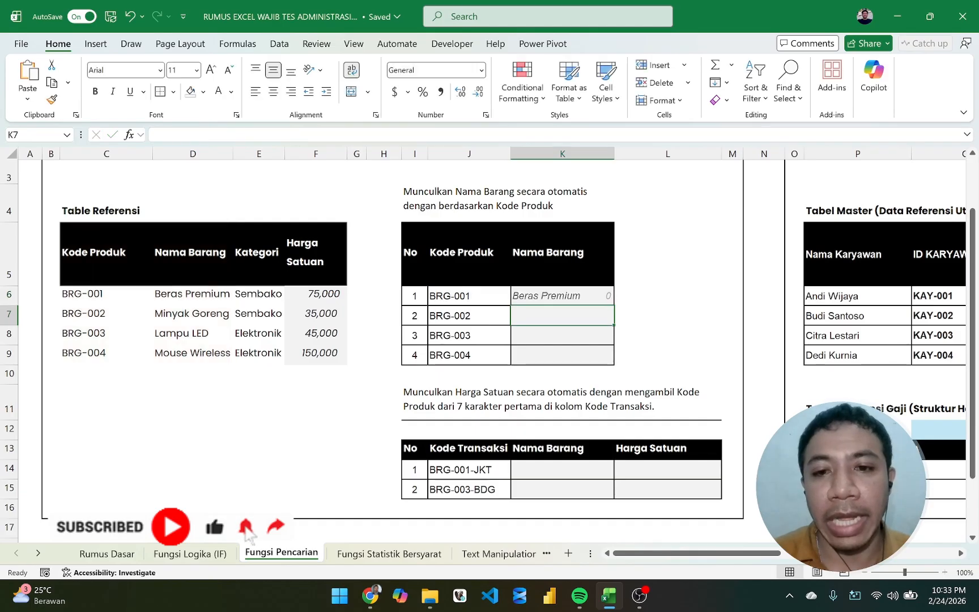
left_click(607, 297)
double_click(612, 303)
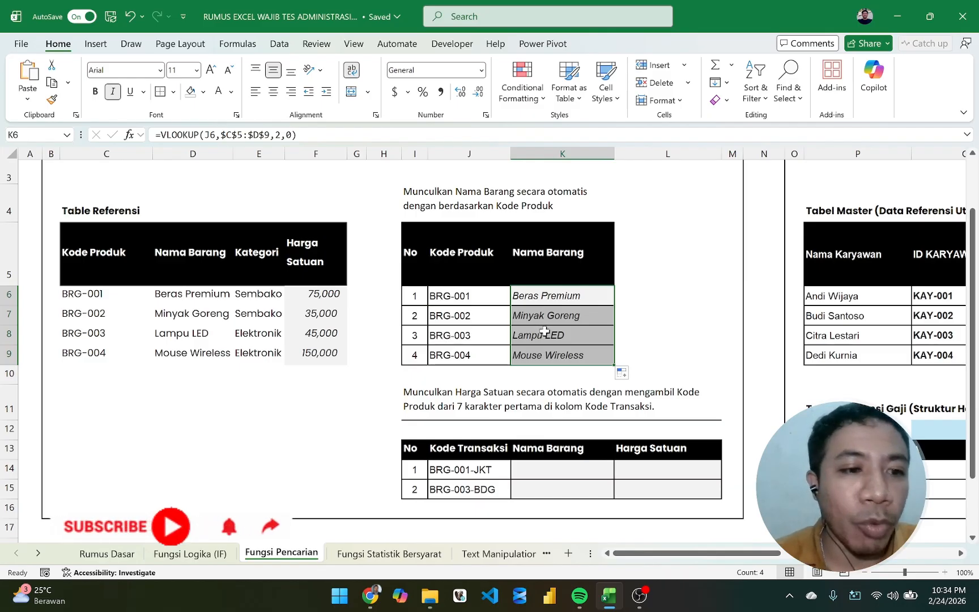
left_click_drag(95, 336, 200, 339)
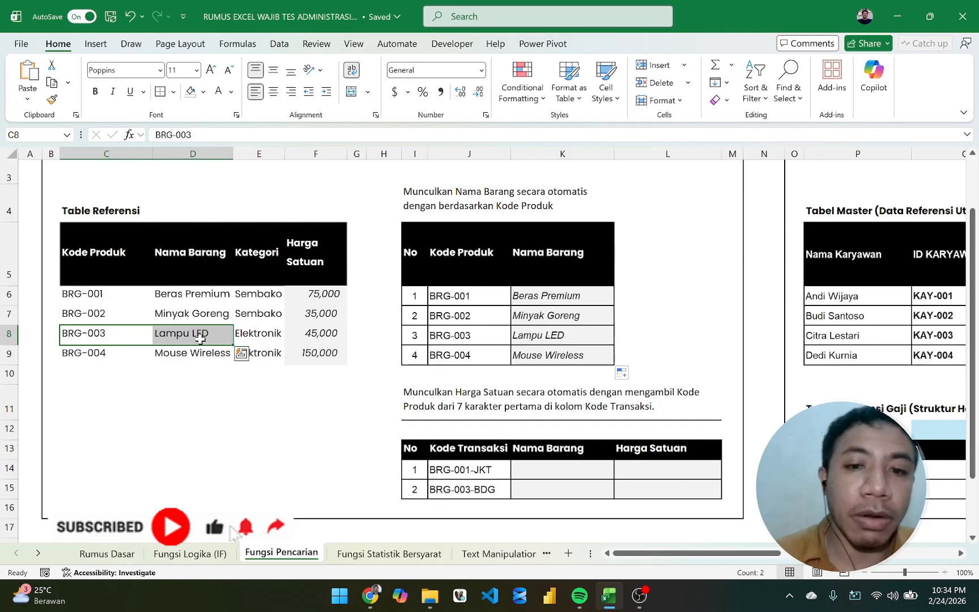
Change the first Kode Produk in J6 to BRG-004 and check its Nama Barang.
left_click(485, 289)
key("F2")
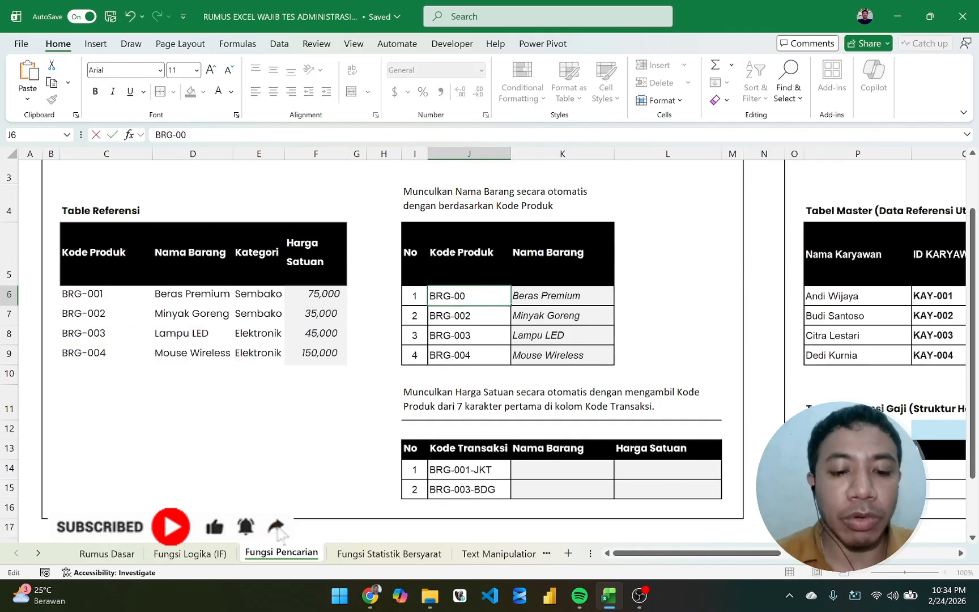
type("4")
key("Return")
left_click_drag(474, 295, 561, 295)
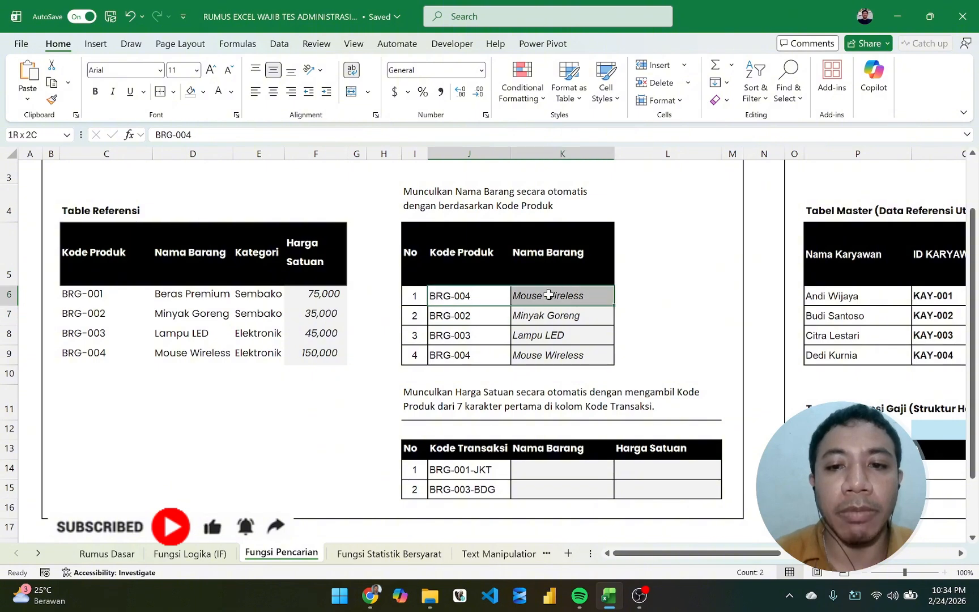
Change the fourth Kode Produk in J9 to BRG-001 and compare the lookup table with Table Referensi.
left_click(493, 352)
key("F2")
key("BackSpace")
type("1")
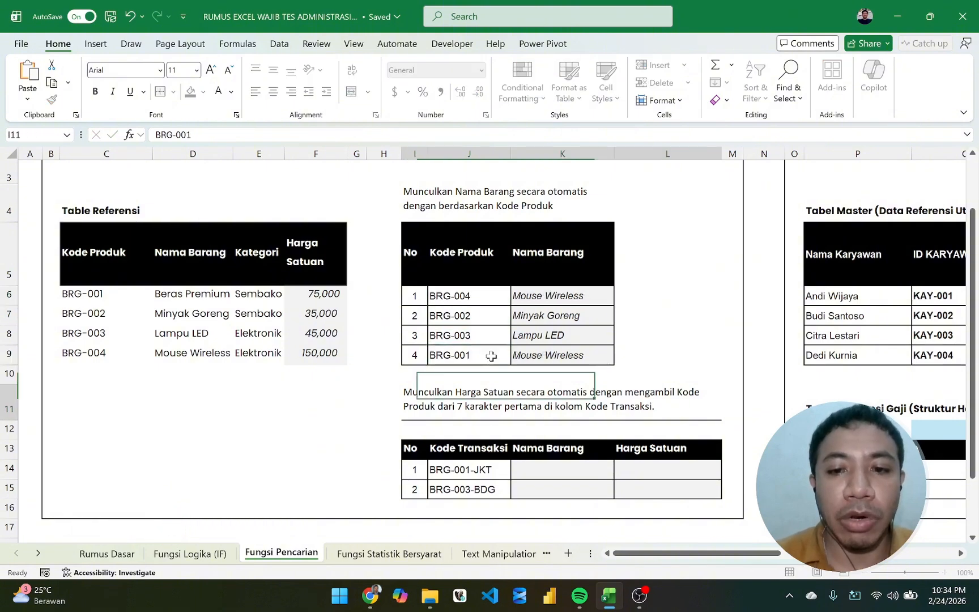
key("Return")
left_click_drag(454, 300, 541, 352)
left_click_drag(82, 264, 198, 354)
left_click(683, 242)
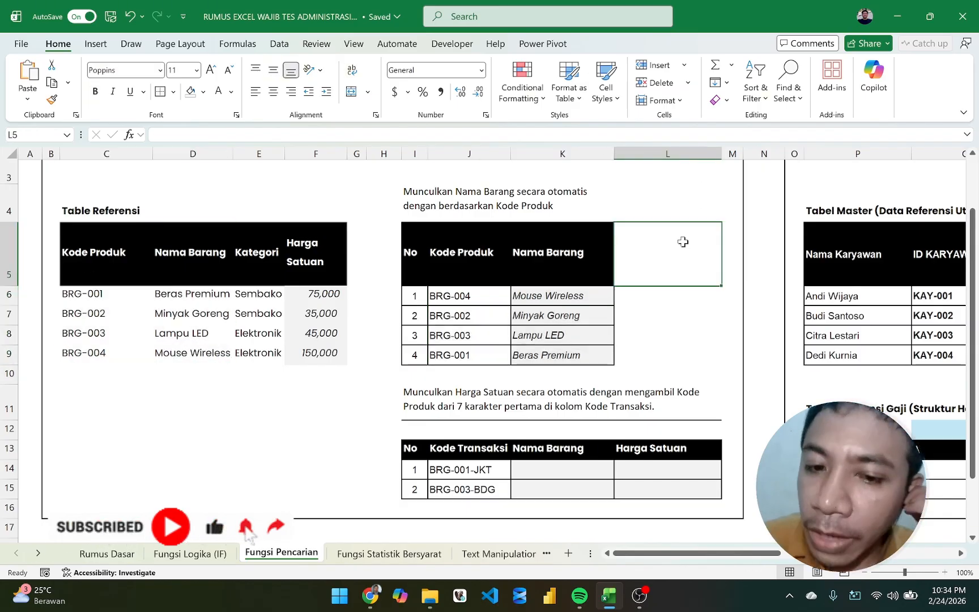
Examine the Kode Transaksi exercise instructions and compare its codes with the Kode Produk column of Table Referensi.
scroll(683, 242, "right", 2)
scroll(683, 242, "down", 1)
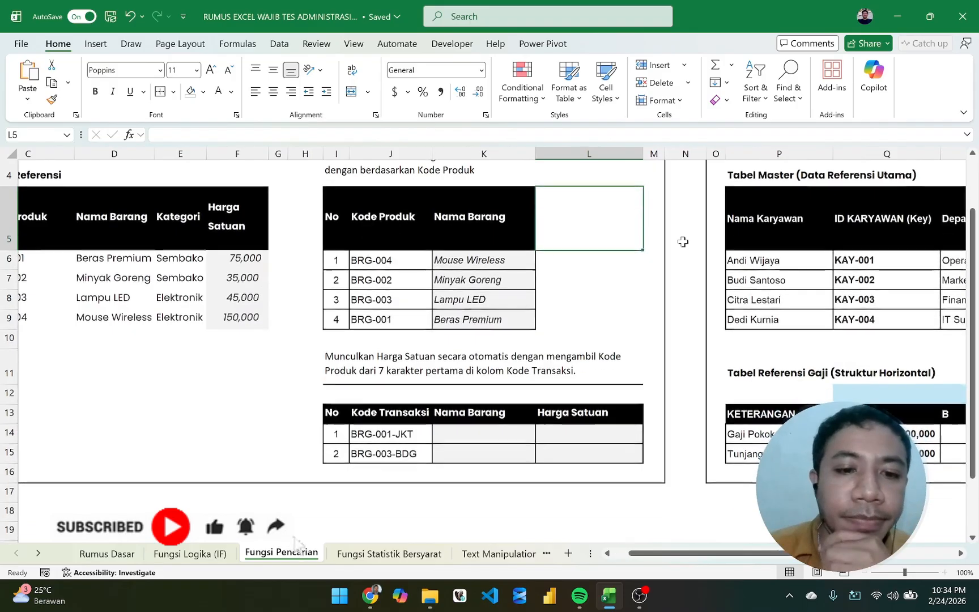
scroll(683, 242, "down", 1)
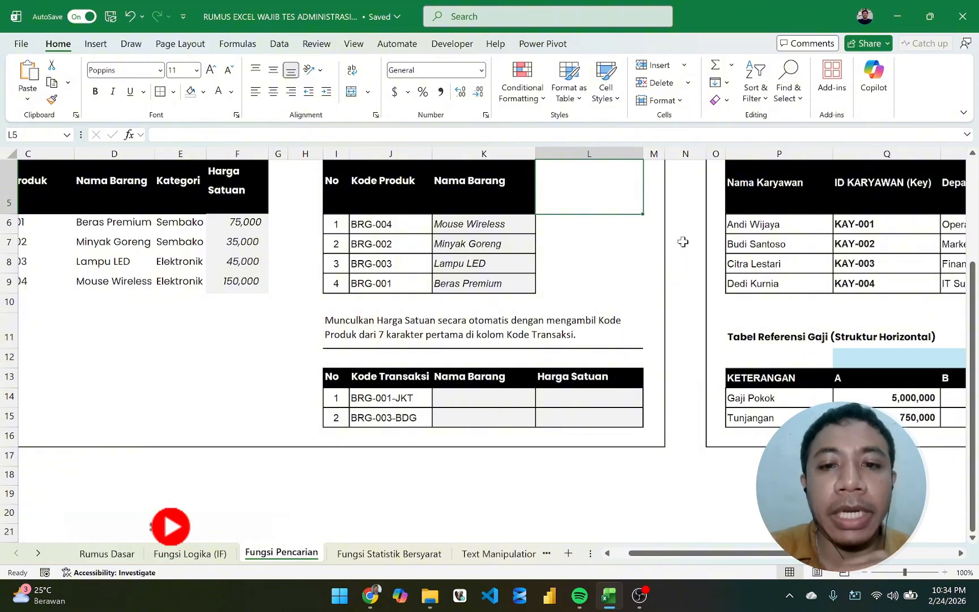
scroll(502, 290, "up", 1)
scroll(502, 290, "left", 2)
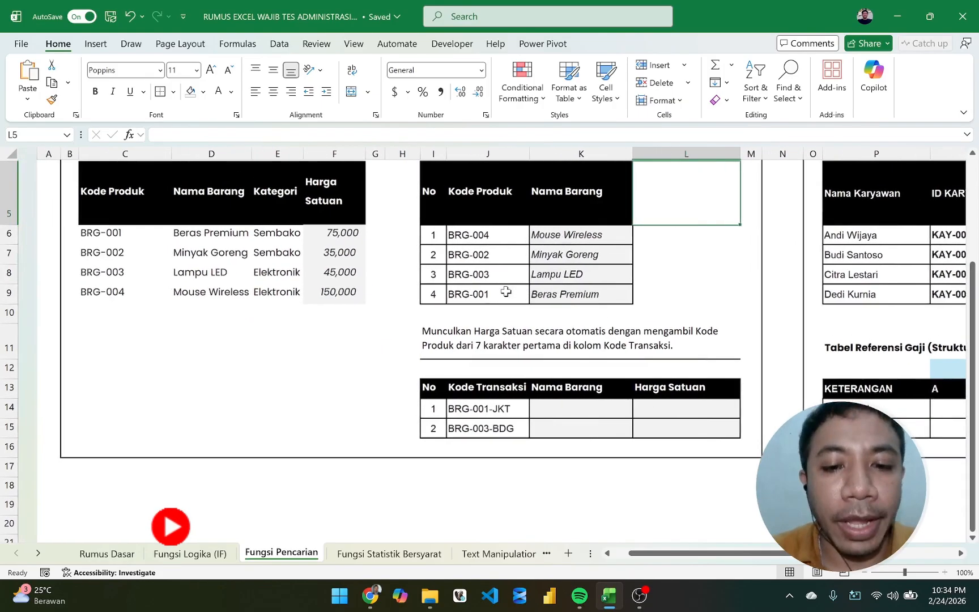
scroll(505, 290, "down", 1)
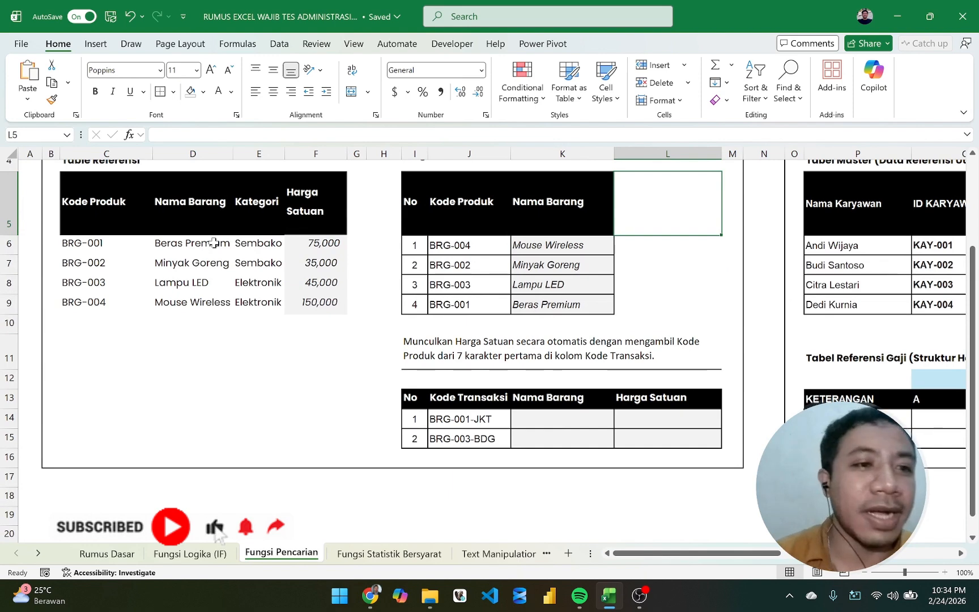
left_click_drag(91, 196, 305, 302)
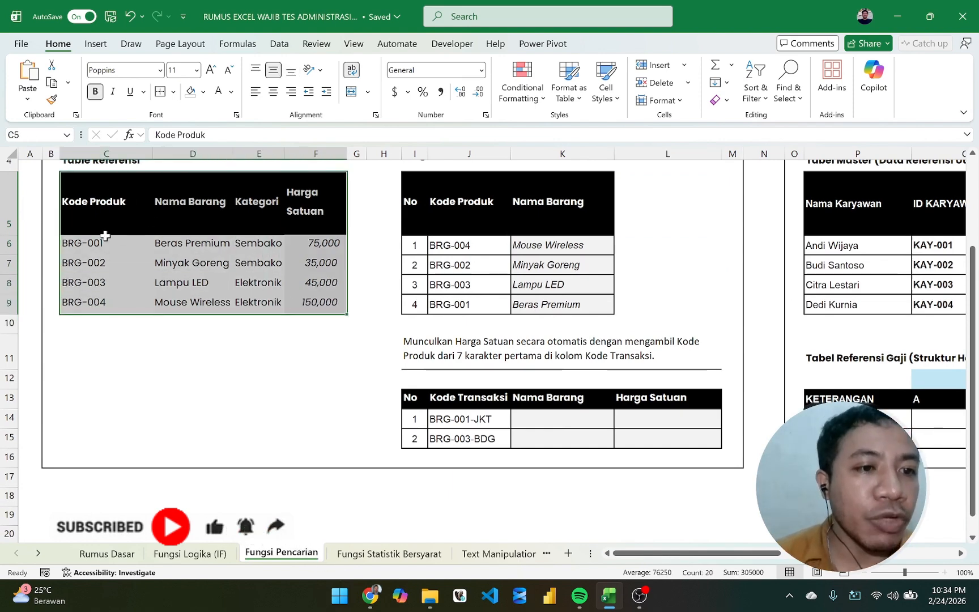
left_click_drag(111, 244, 125, 300)
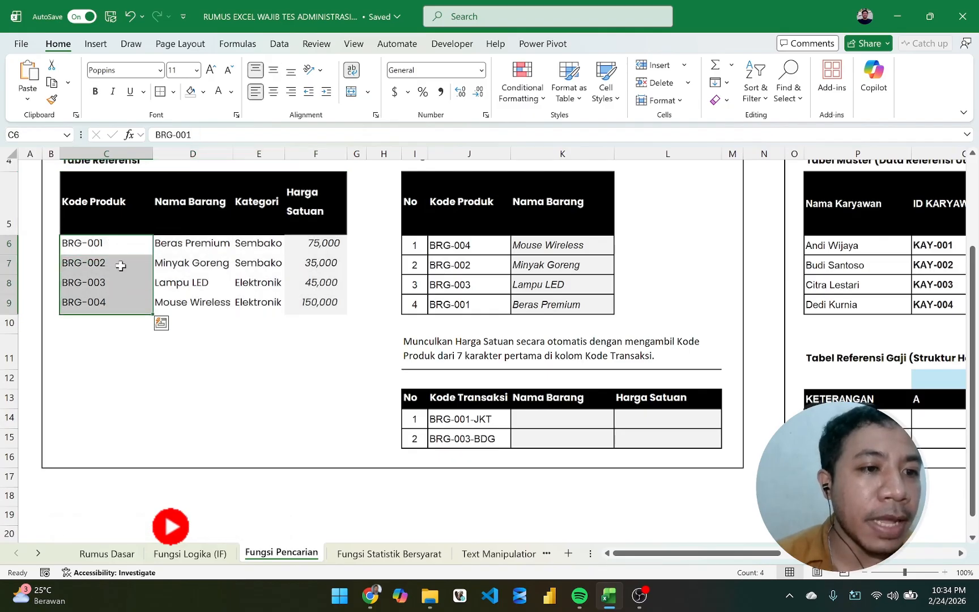
mouse_move(479, 418)
left_mouse_down()
mouse_move(479, 445)
mouse_move(485, 416)
left_mouse_up()
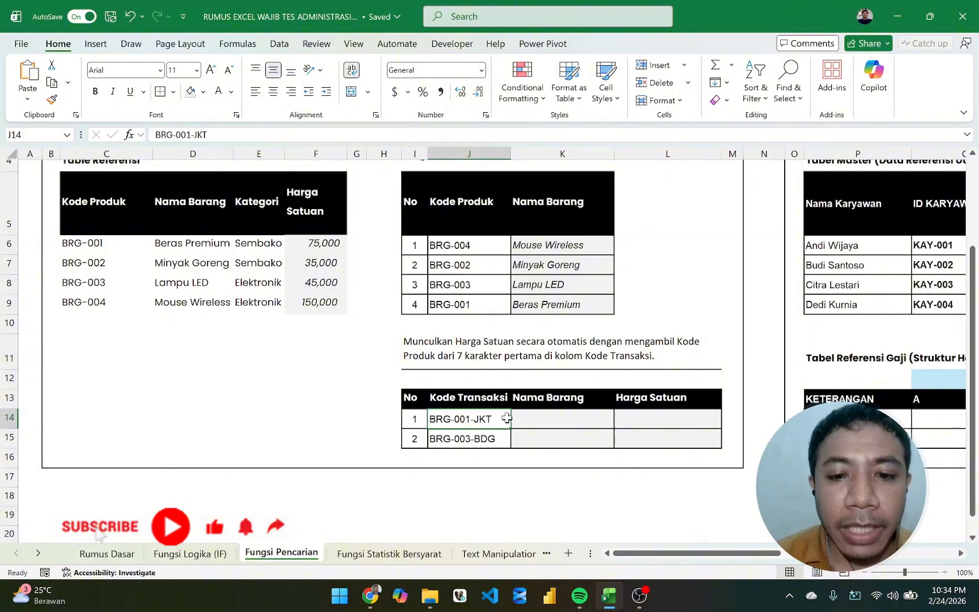
Try to retrieve Nama Barang in K14 with =VLOOKUP(J14,$C$5:$D$9,2,0), using the full Kode Transaksi as lookup value.
left_click(527, 419)
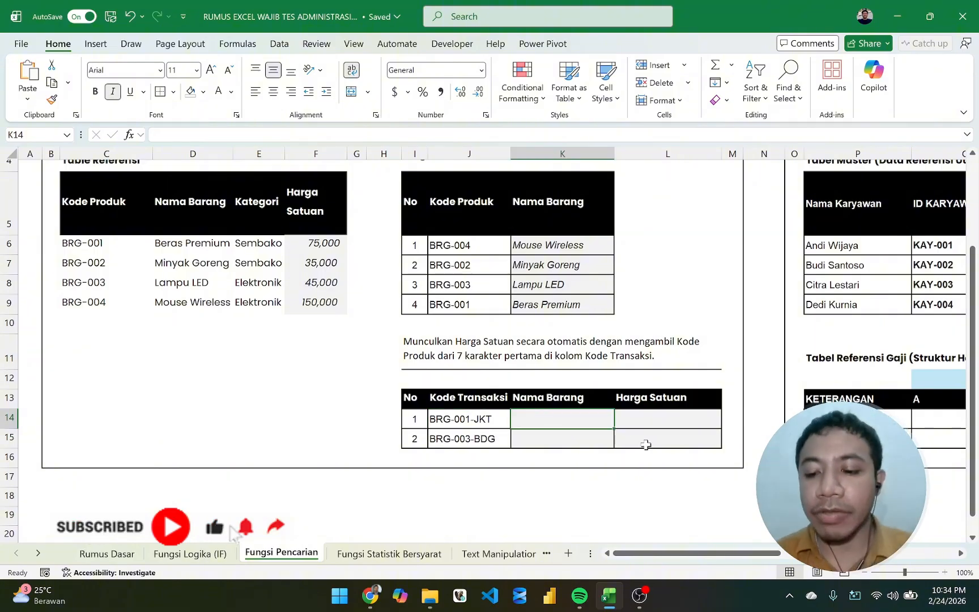
type("=VLOOKUP(")
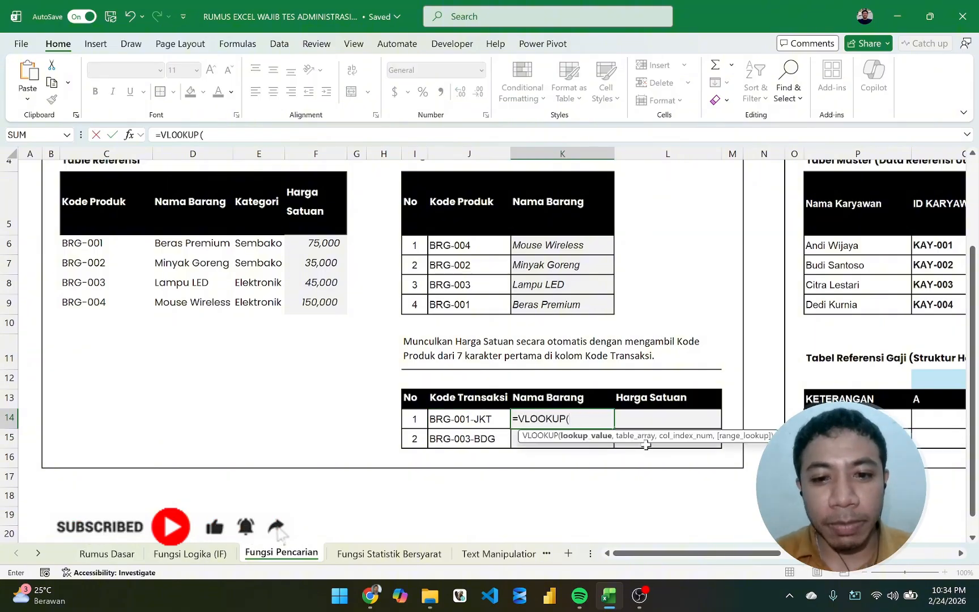
left_click(492, 418)
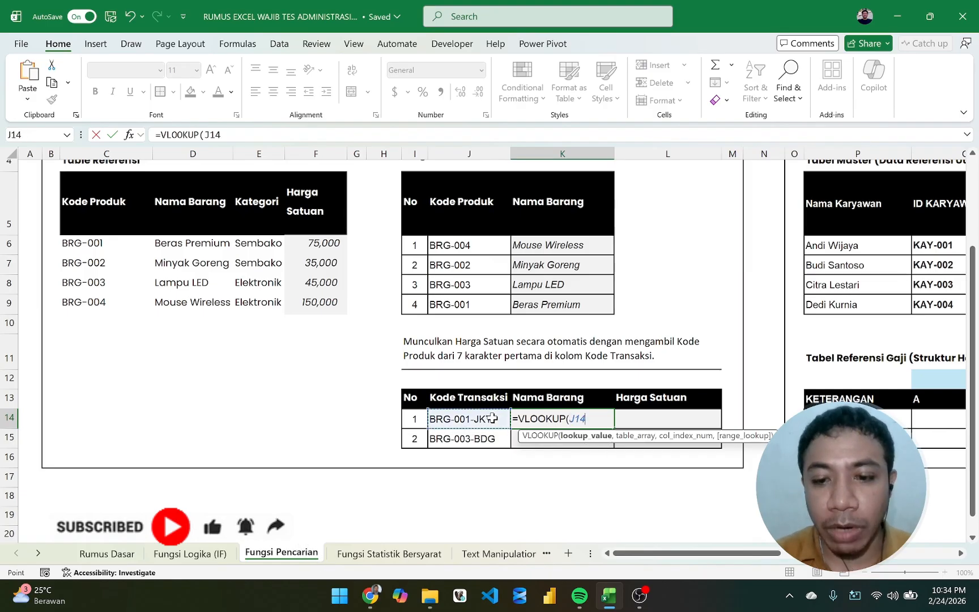
type(",")
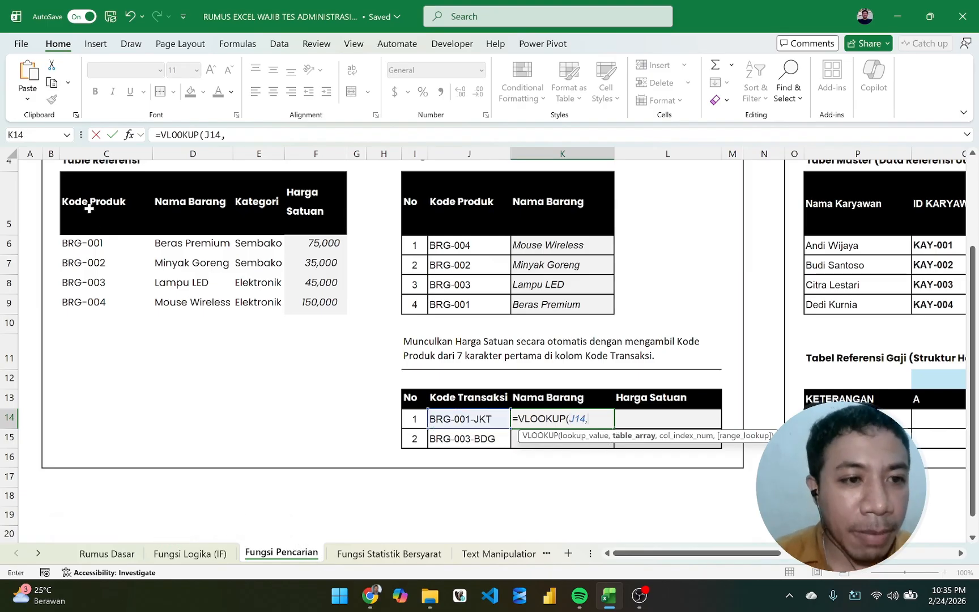
left_click_drag(86, 203, 214, 301)
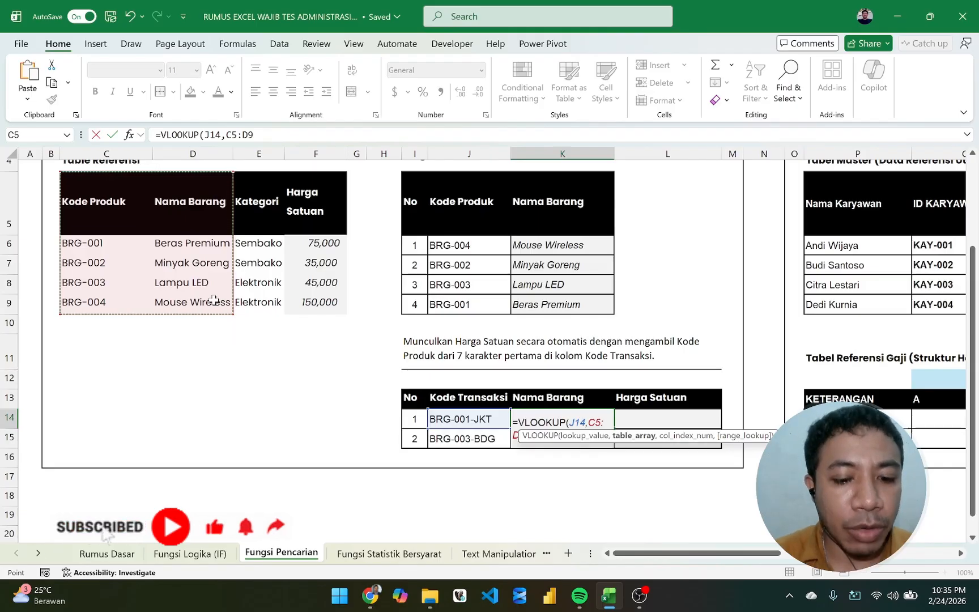
key("F4")
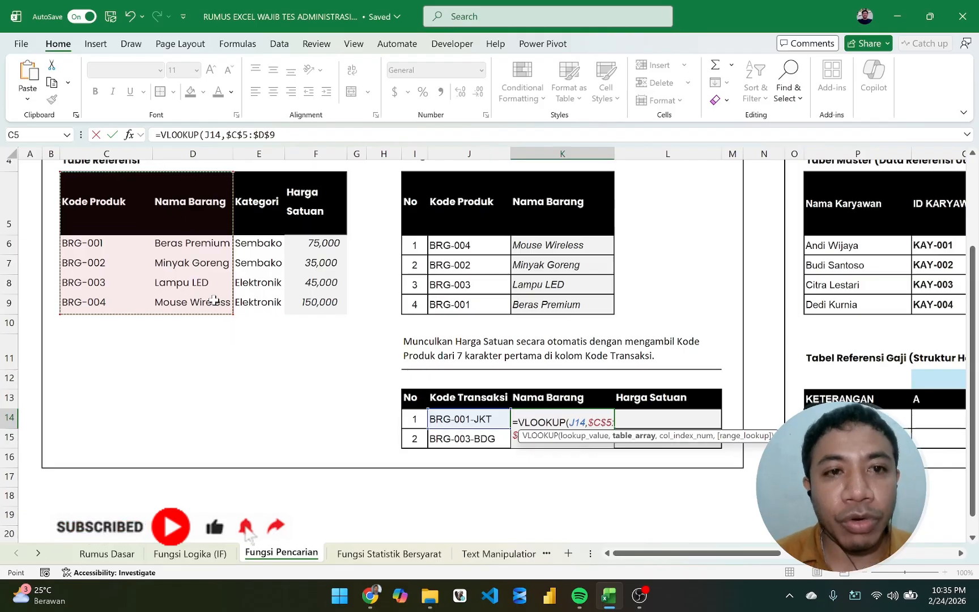
type(",2")
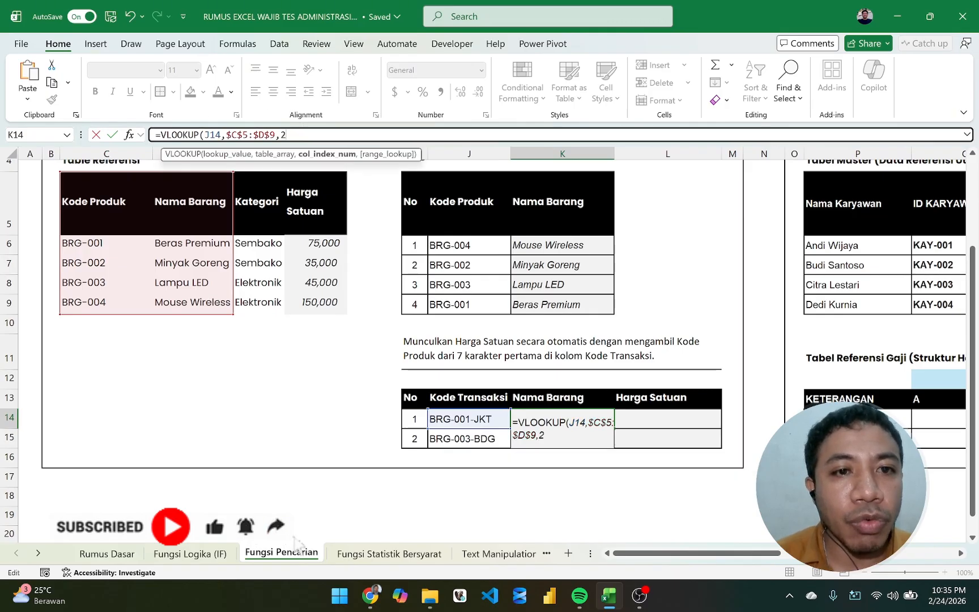
type(",0)")
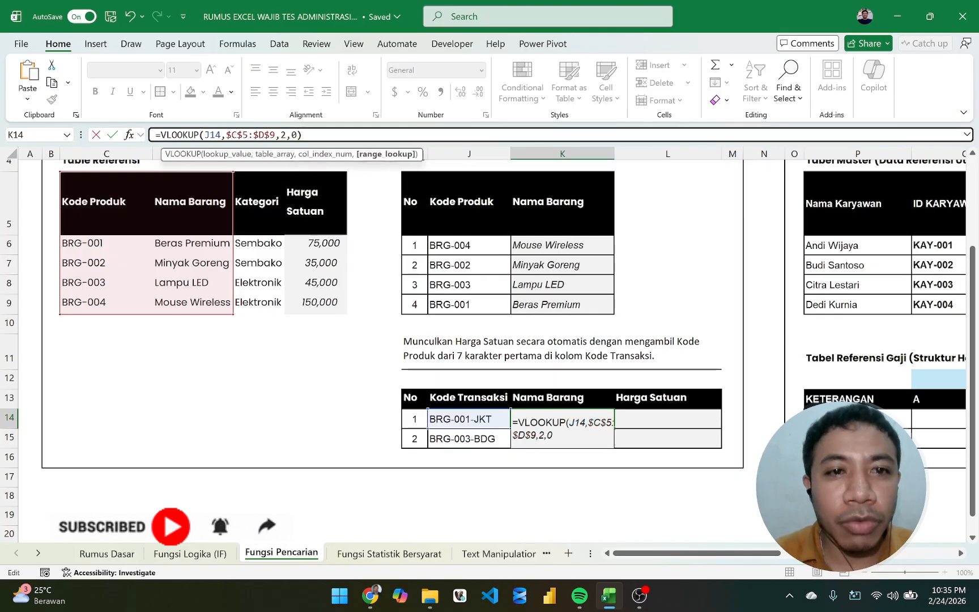
key("Return")
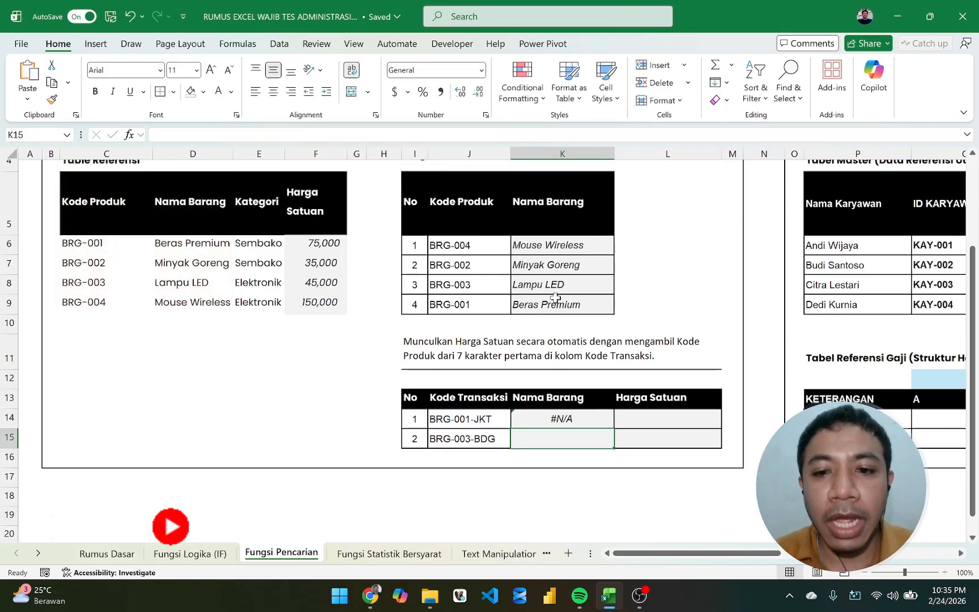
Inspect the K14 formula and compare the Kode Transaksi in J14 with the Kode Produk in C6.
left_click(584, 418)
double_click(583, 419)
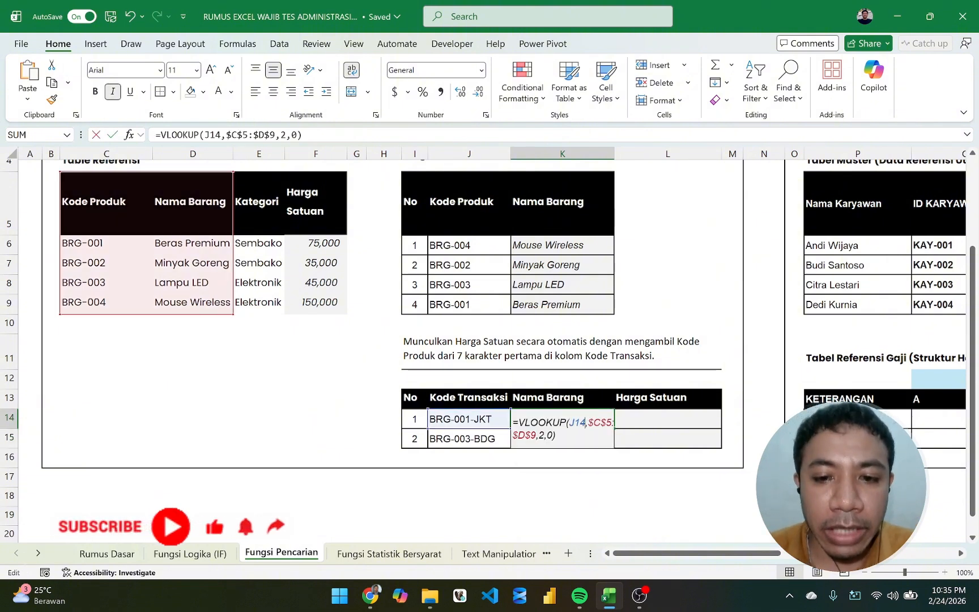
key("Return")
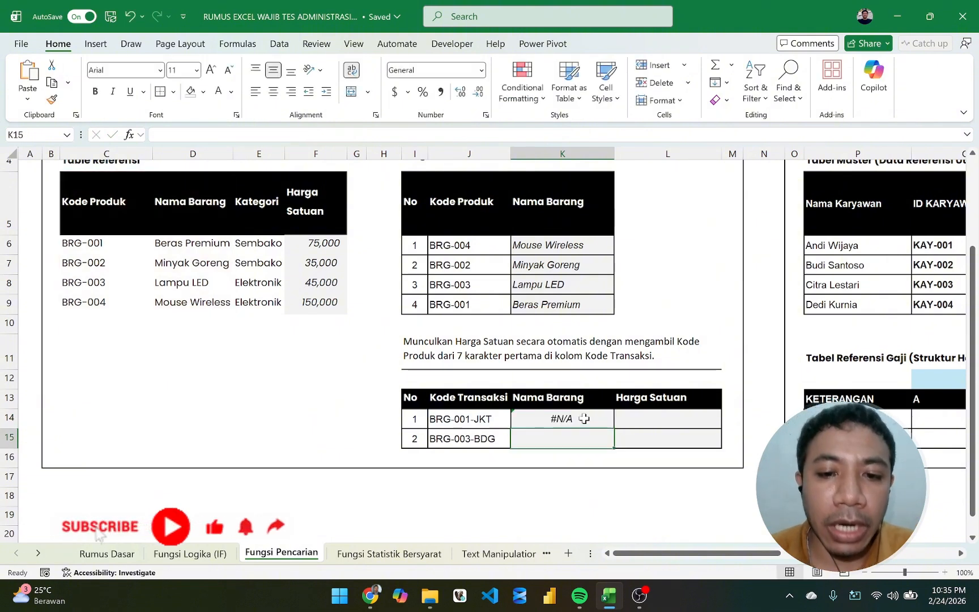
left_click(494, 418)
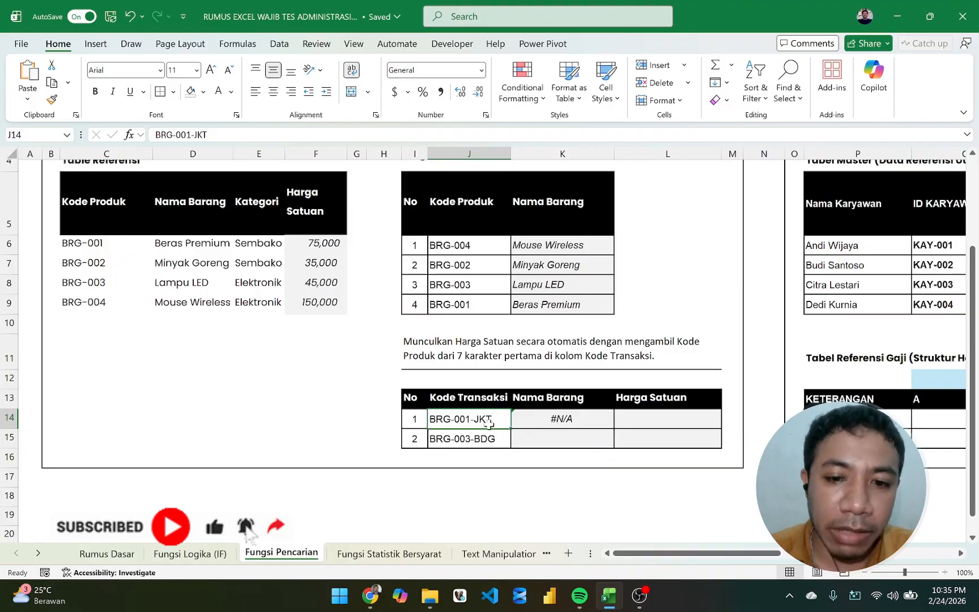
left_click(119, 244)
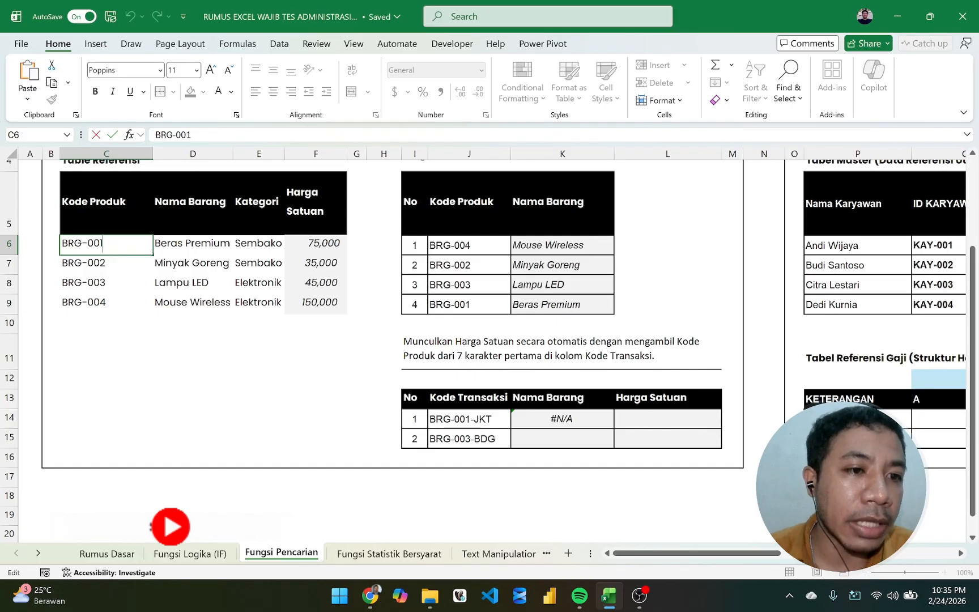
left_click_drag(103, 244, 61, 244)
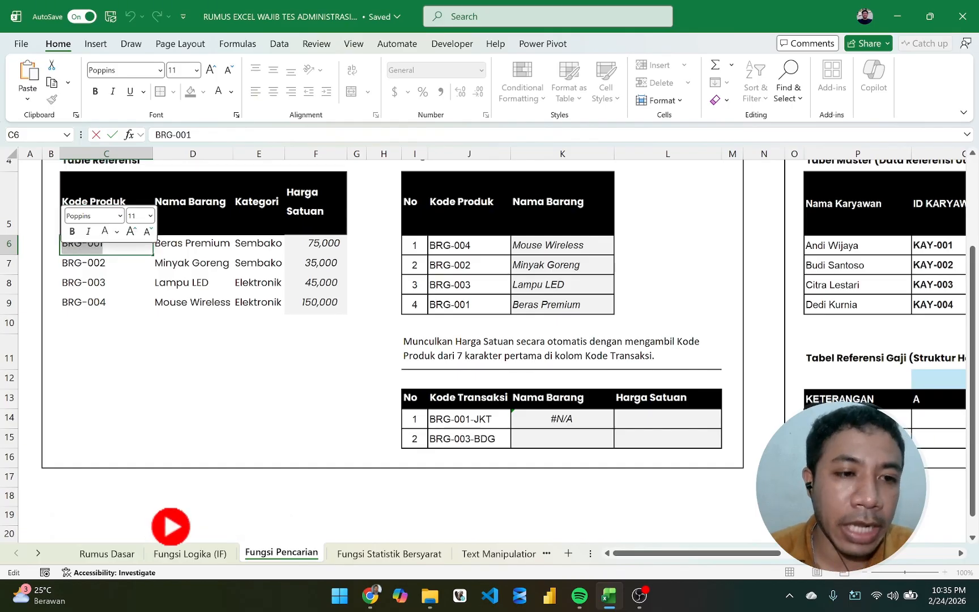
left_click(487, 419)
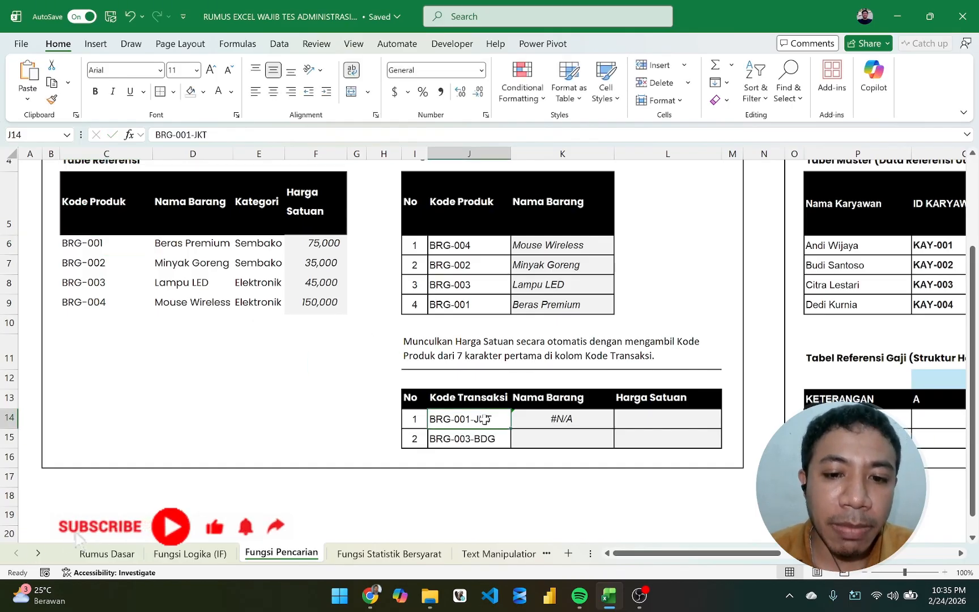
Shorten the Kode Transaksi in J14 to BRG-001 to test the lookup, and undo the change.
double_click(486, 419)
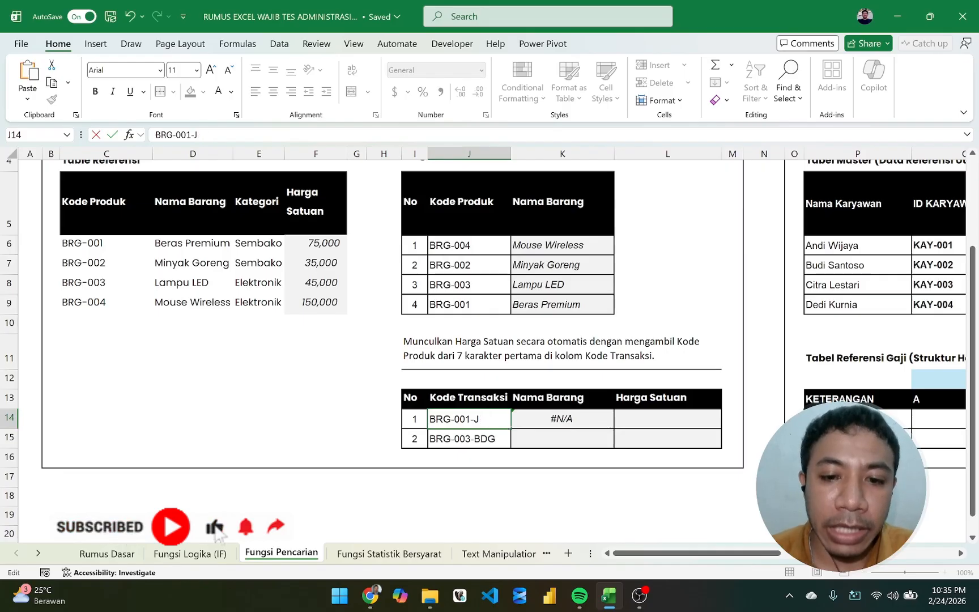
key("Return")
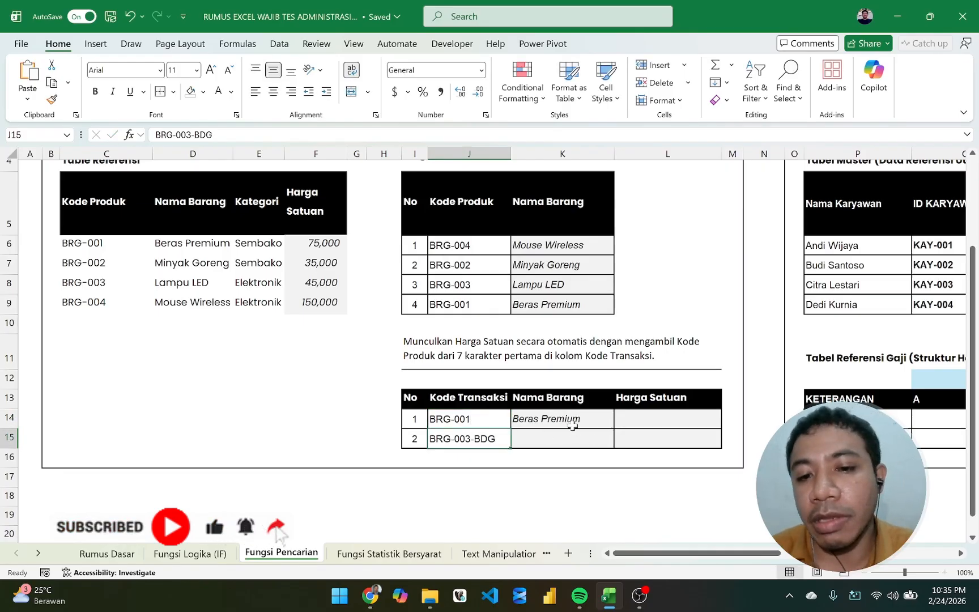
key("ctrl+z")
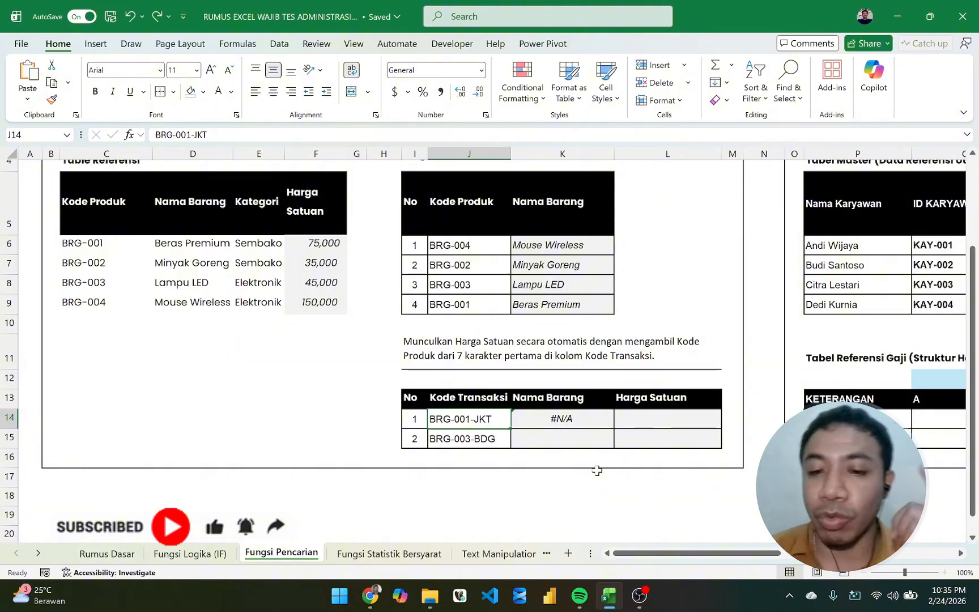
Review the VLOOKUP formula in K14 and clear it from the cell.
double_click(566, 422)
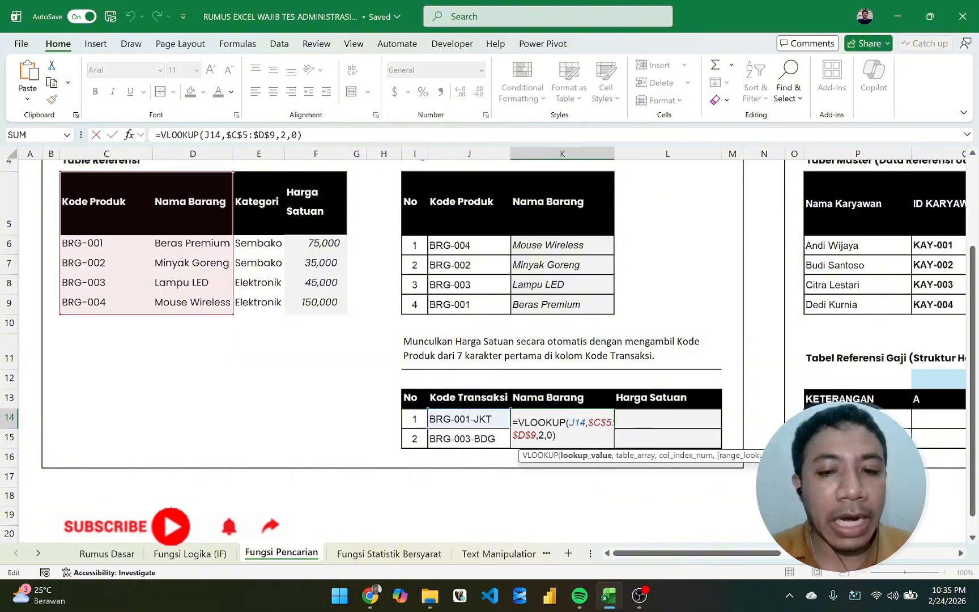
key("Escape")
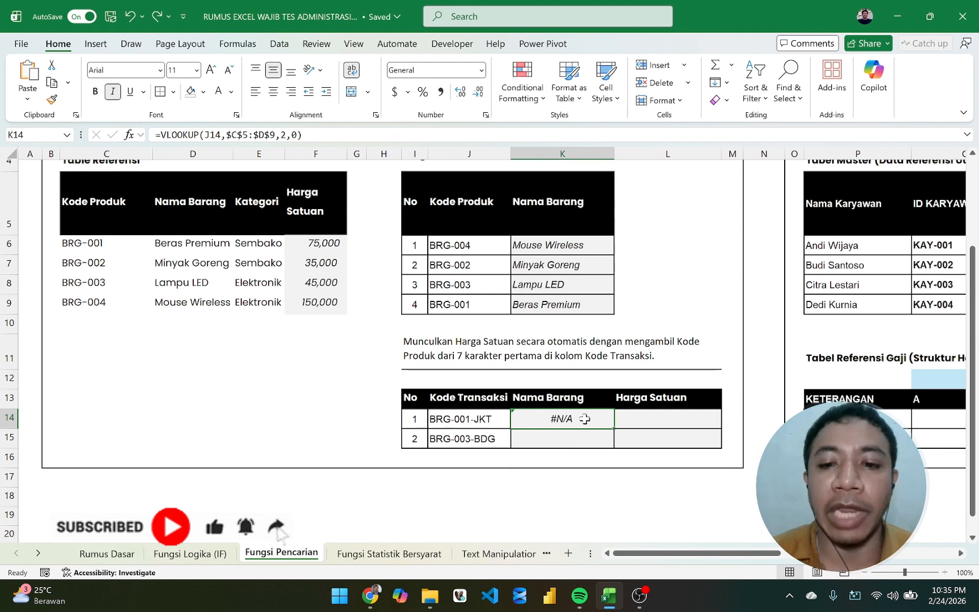
key("Delete")
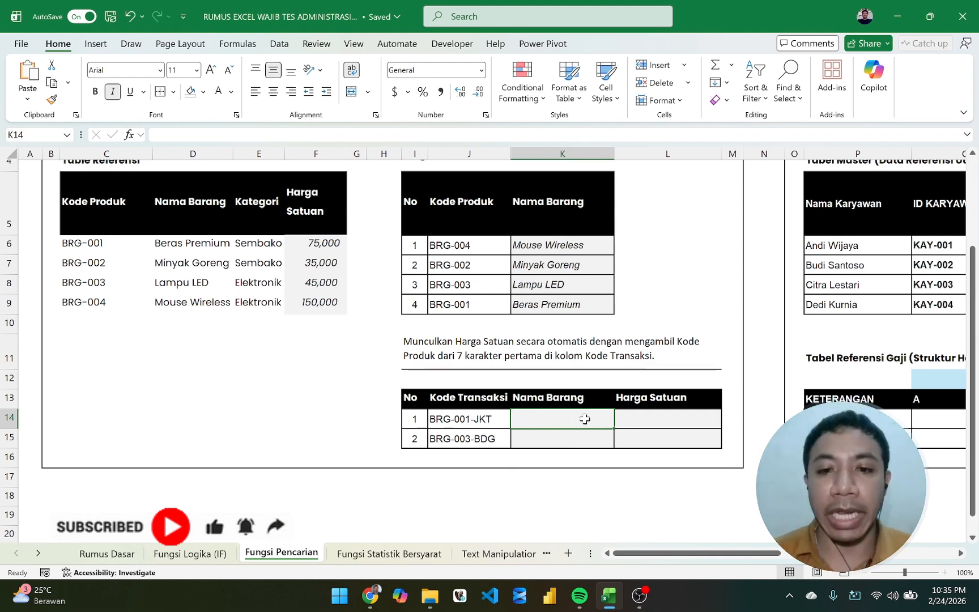
Extract the first 7 characters of the Kode Transaksi in K14 with =LEFT(J14,7).
left_click(639, 416)
left_click(566, 417)
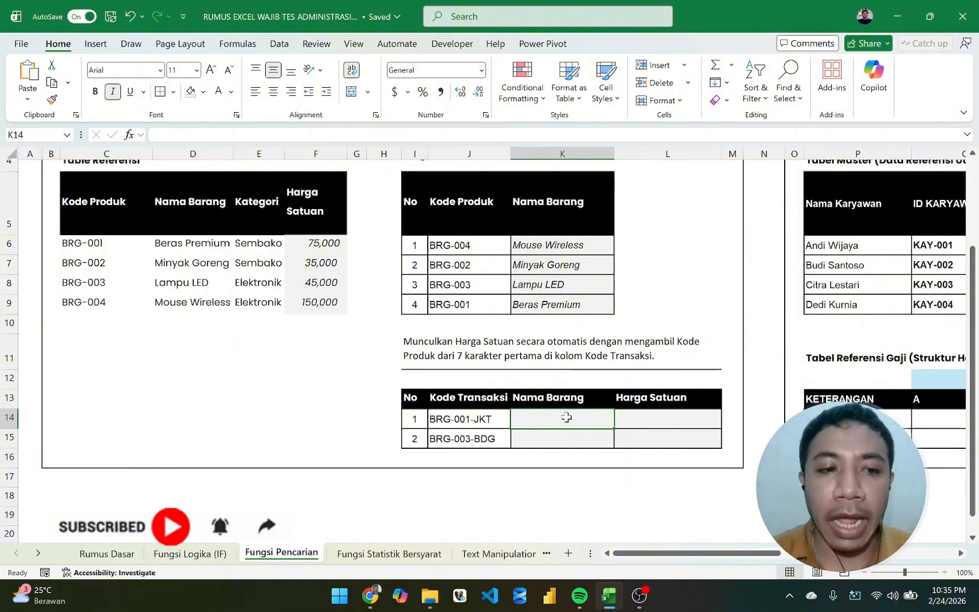
scroll(617, 443, "up", 1)
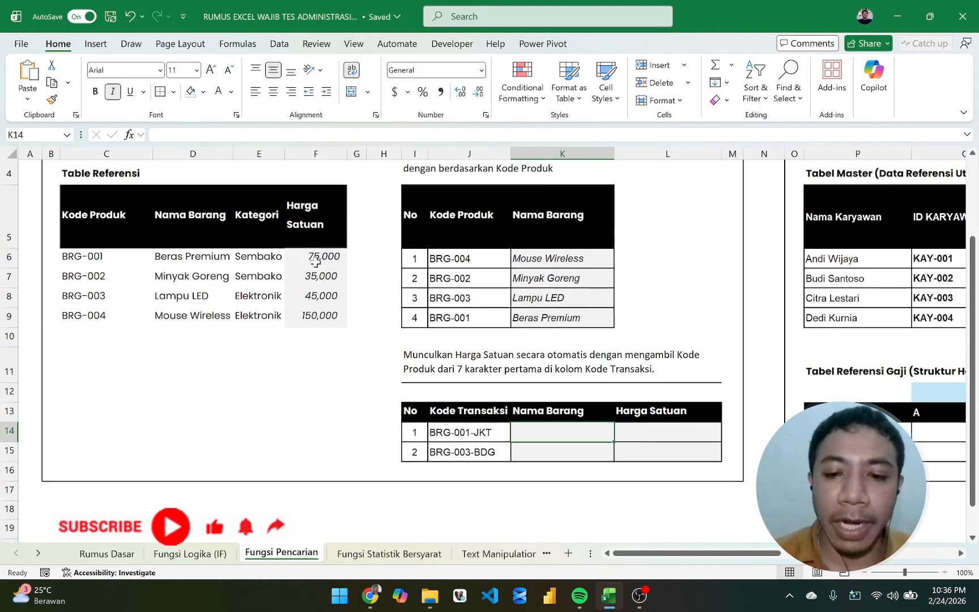
type("=")
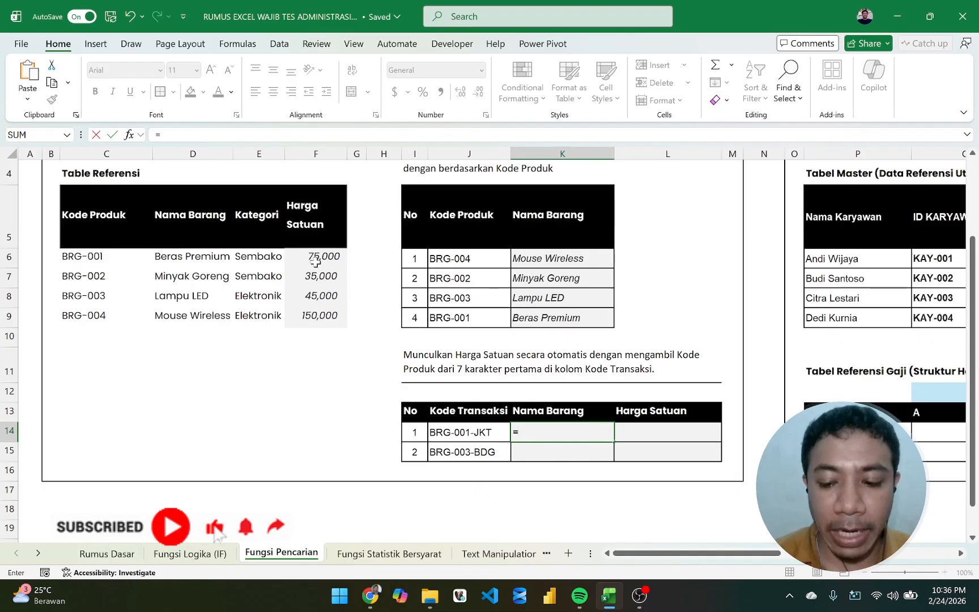
type("lef")
key("Tab")
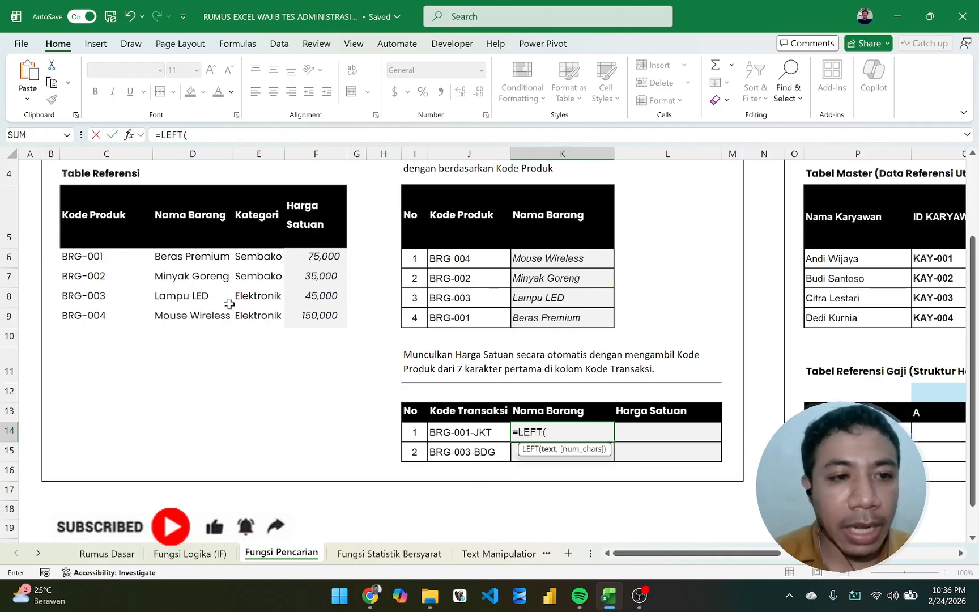
left_click(472, 432)
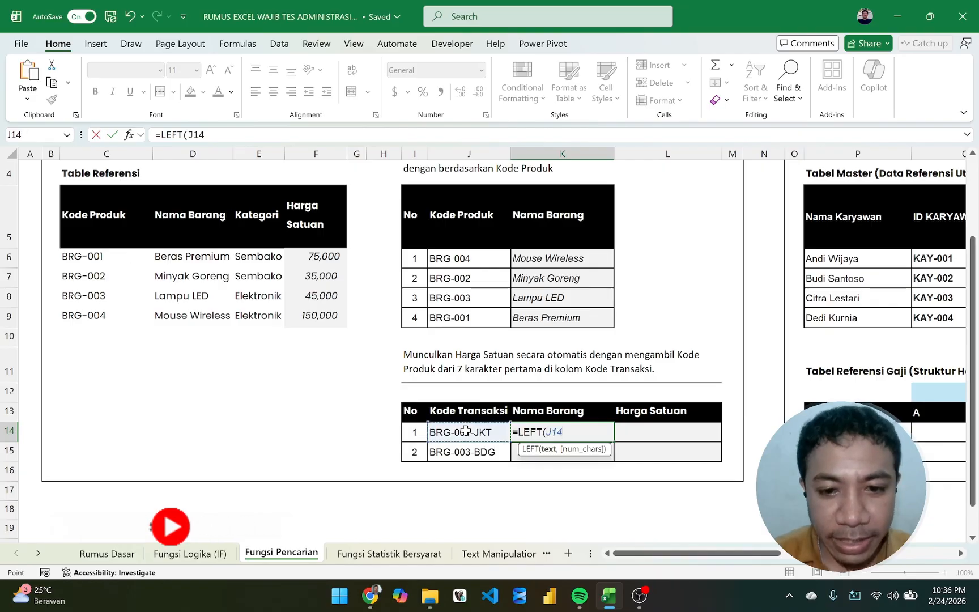
type(",")
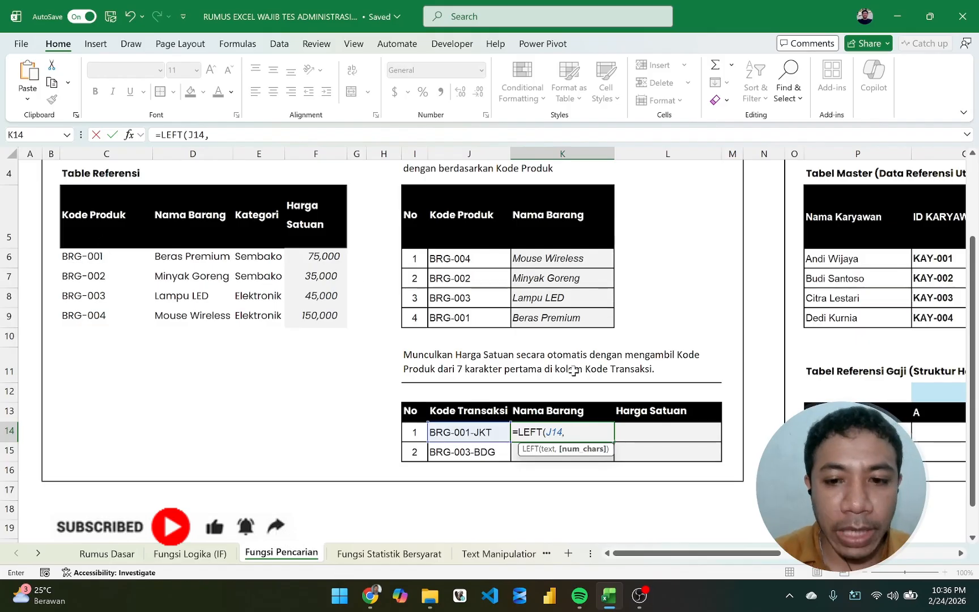
type("7")
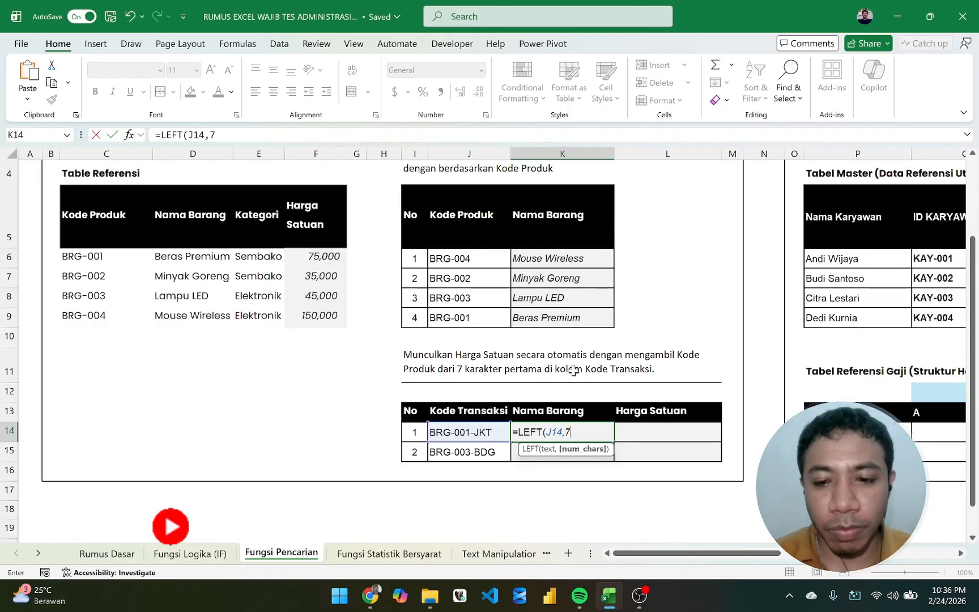
type(")")
key("Return")
key("Return")
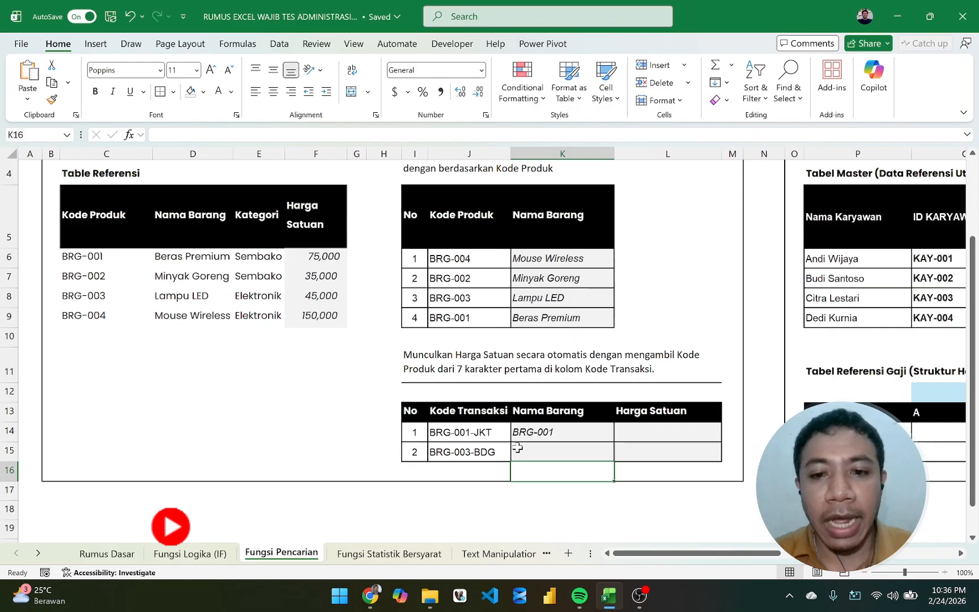
Review the LEFT formula in K14 against the Kode Produk entries in the reference table.
left_click(578, 436)
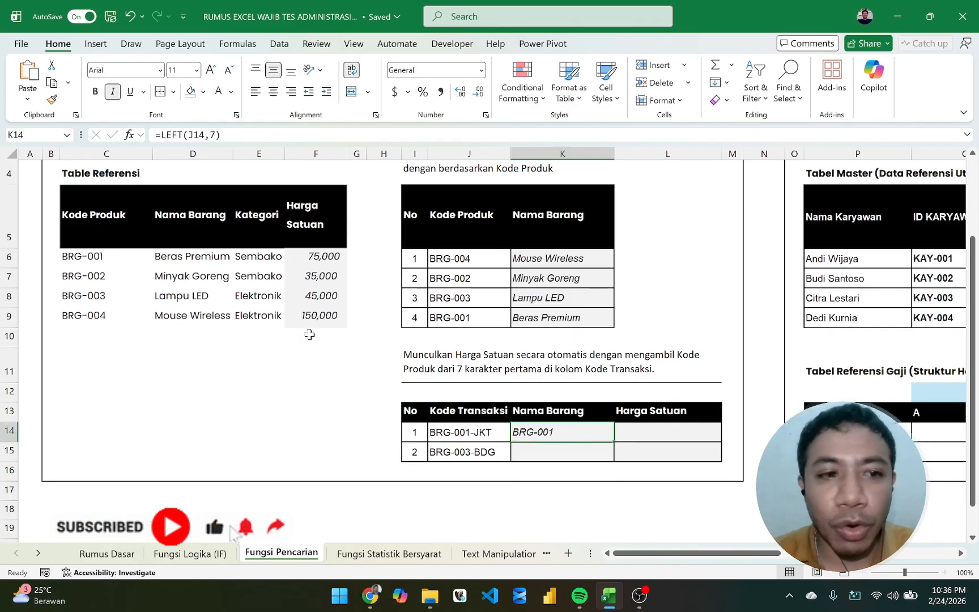
double_click(591, 433)
key("Escape")
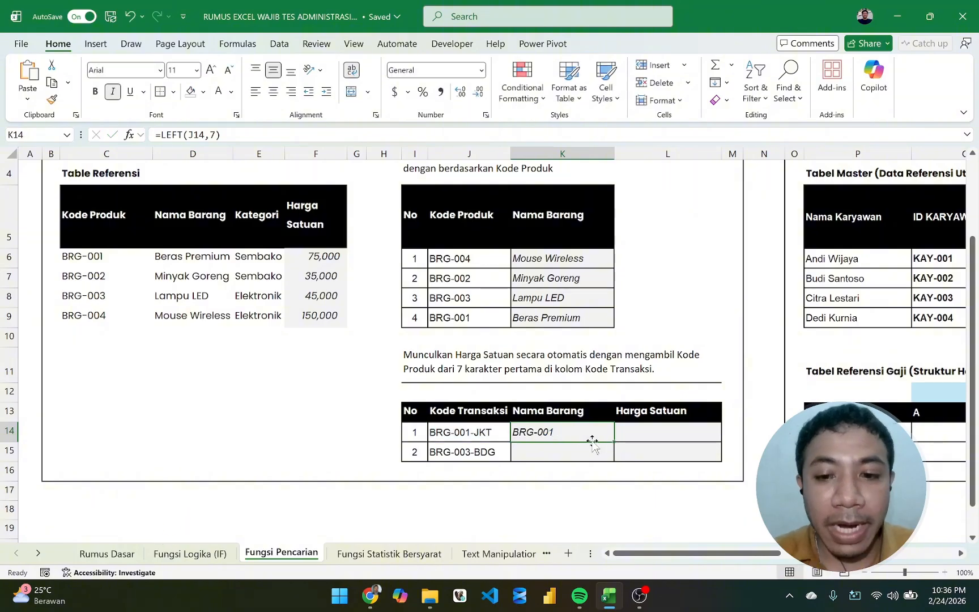
key("F2")
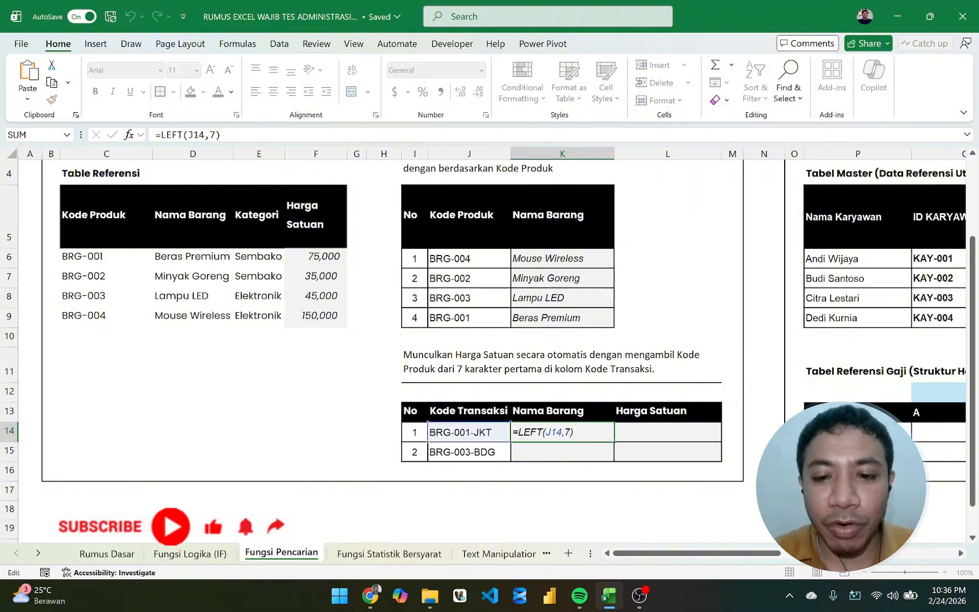
key("Escape")
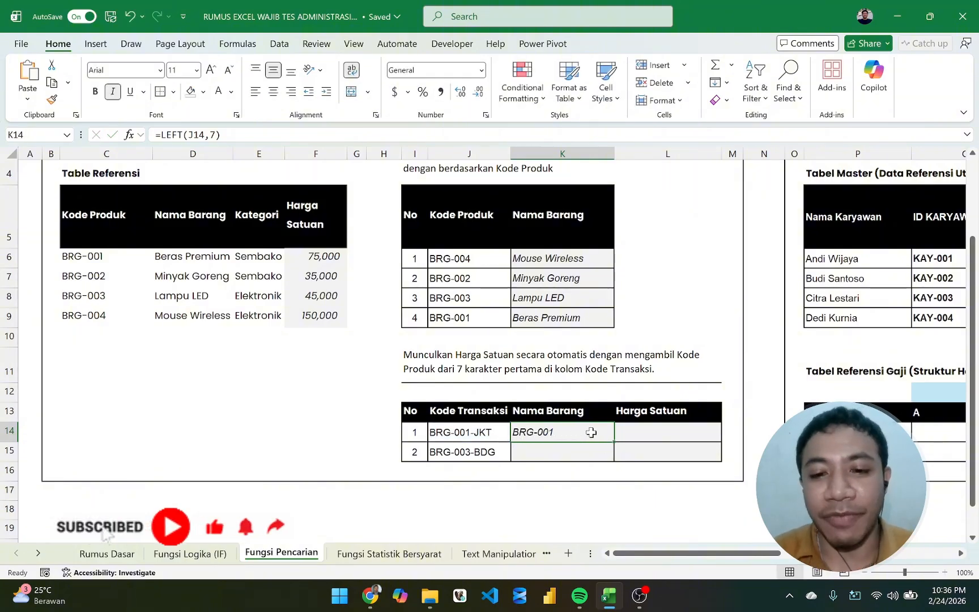
Wrap the LEFT formula in K14 in a VLOOKUP so that LEFT(J14,7) serves as its lookup value.
key("F2")
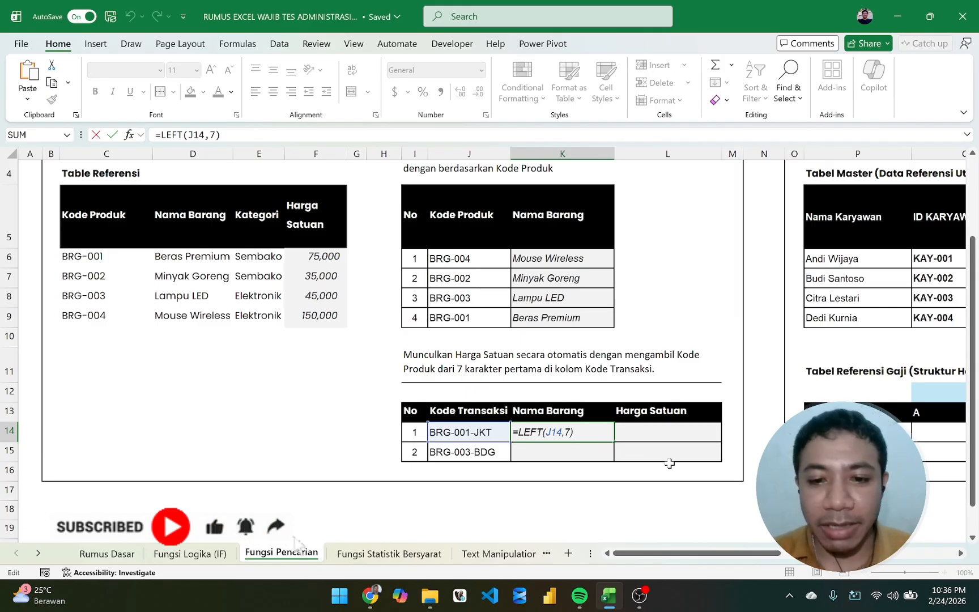
key("Home")
key("Right")
type("VLOOKUP(")
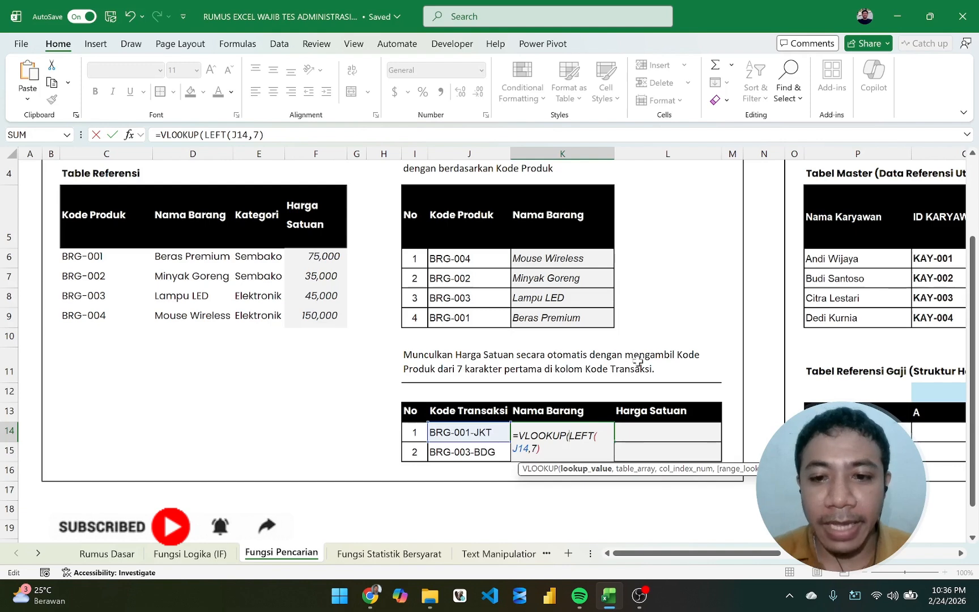
scroll(638, 360, "right", 5)
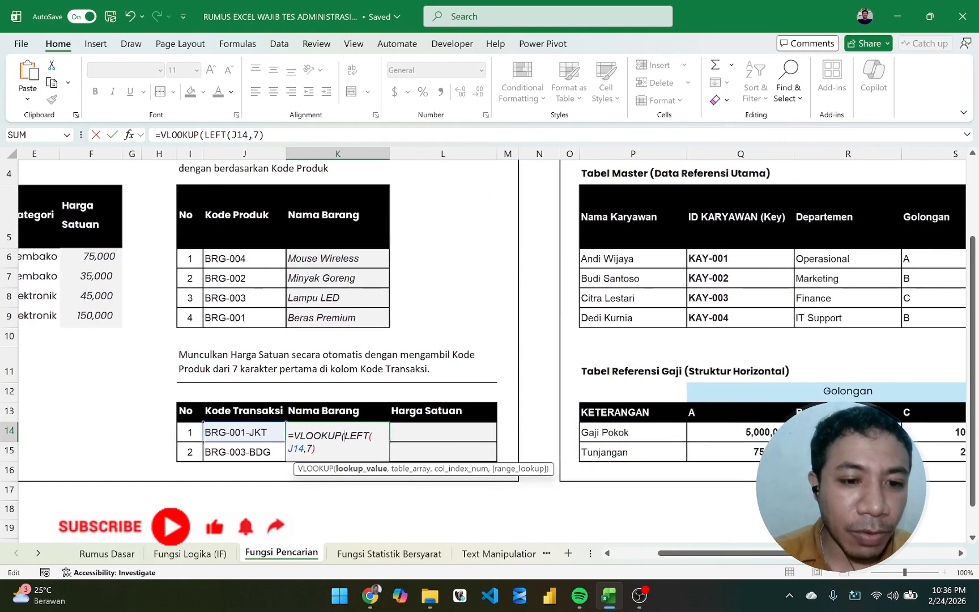
key("Right")
key("Right")
key("Right")
key("Right")
key("Right")
key("Right")
key("Right")
key("Right")
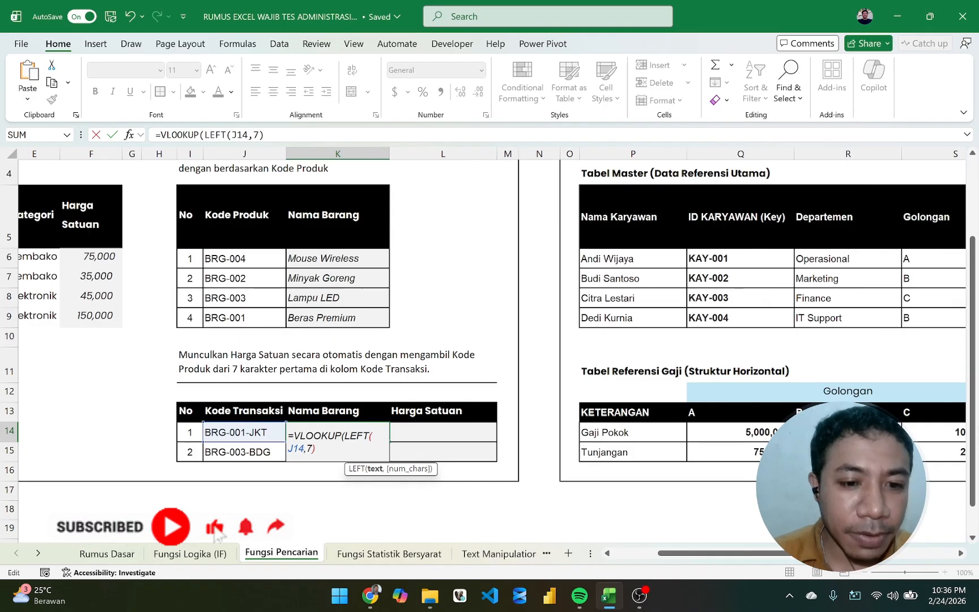
key("Right")
key("Right")
key("Right")
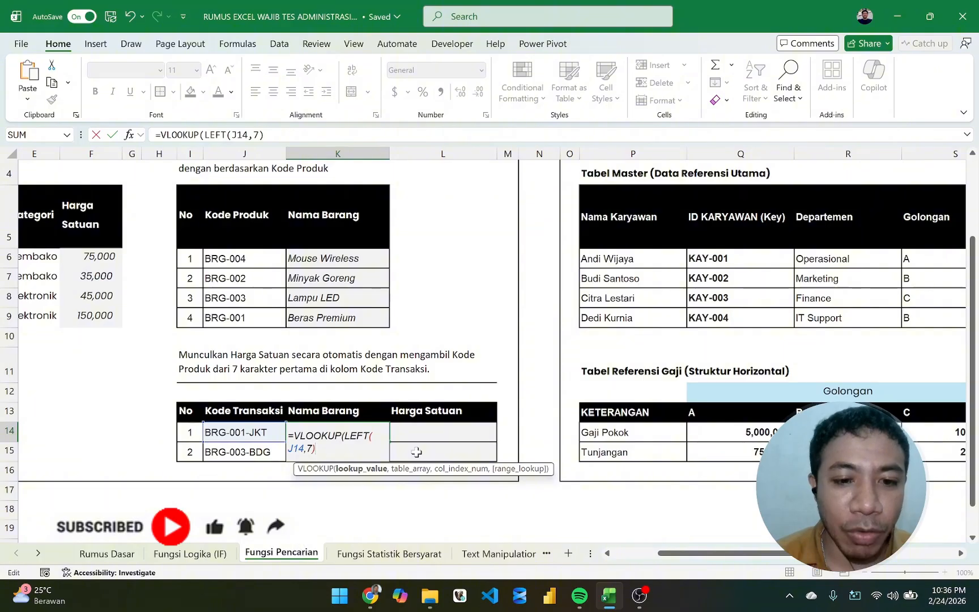
type(",")
Set the K14 VLOOKUP's table array to the whole reference table as the absolute range $C$5:$F$9.
scroll(422, 411, "left", 5)
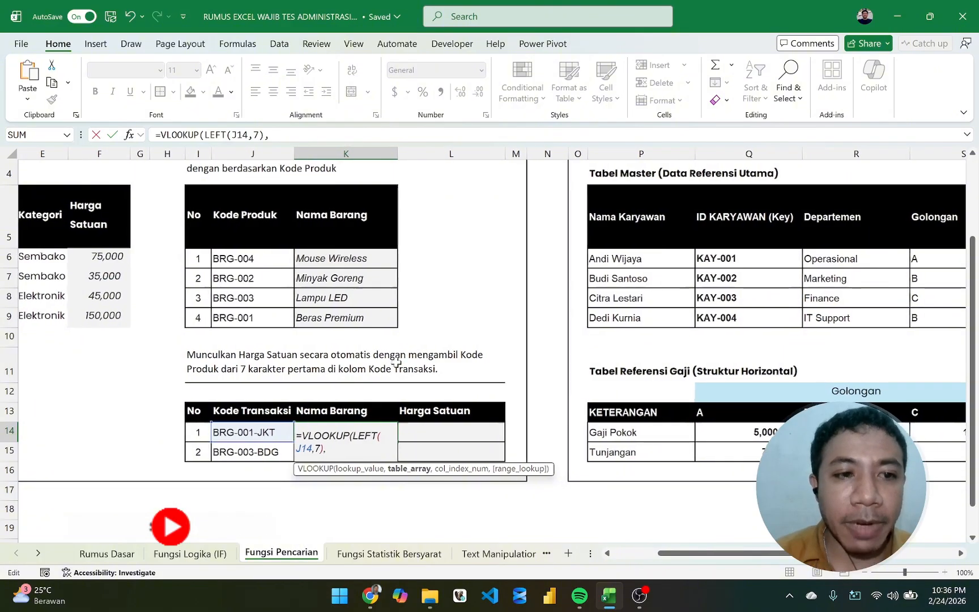
scroll(397, 362, "left", 1)
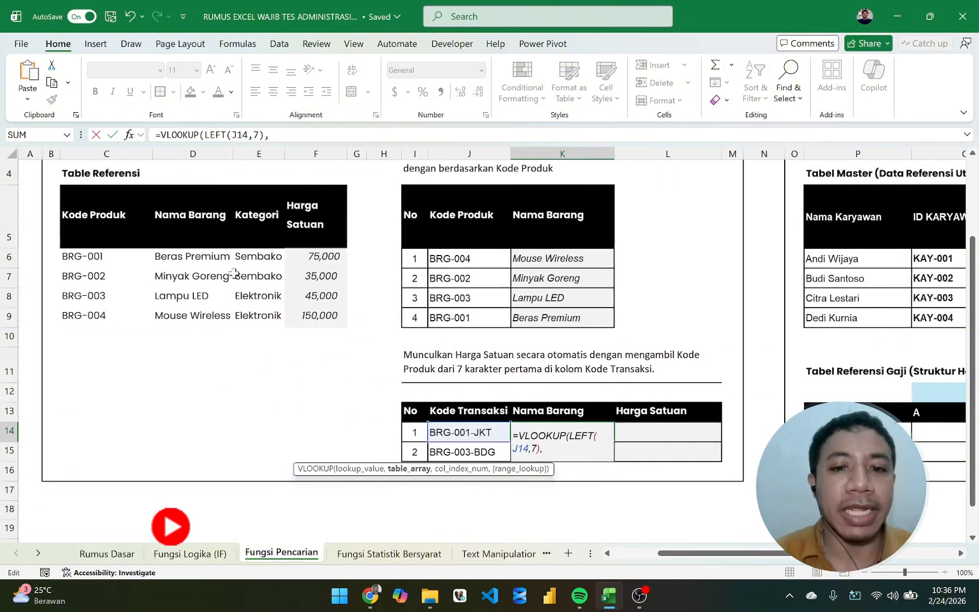
left_click_drag(84, 212, 312, 316)
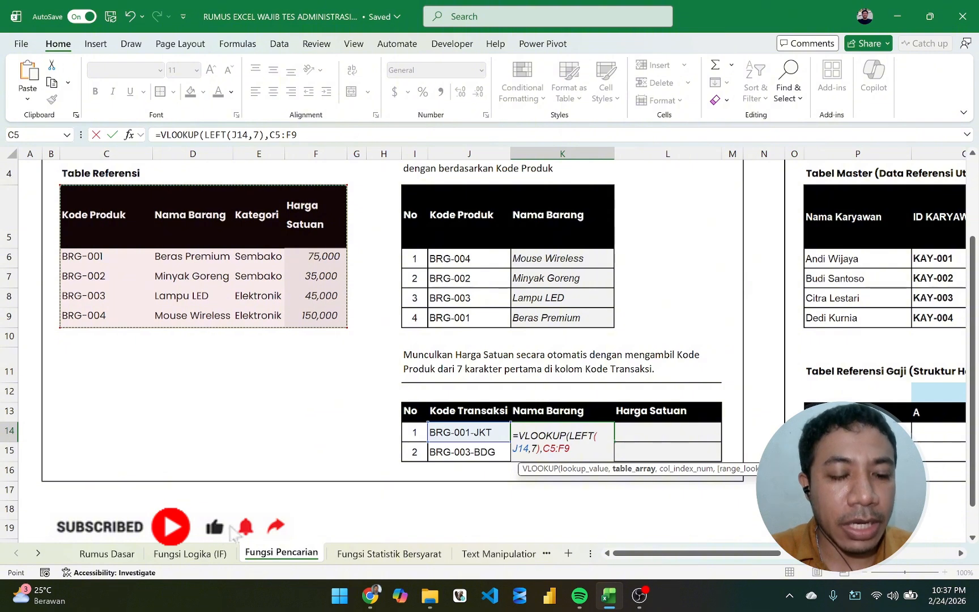
left_click(321, 135)
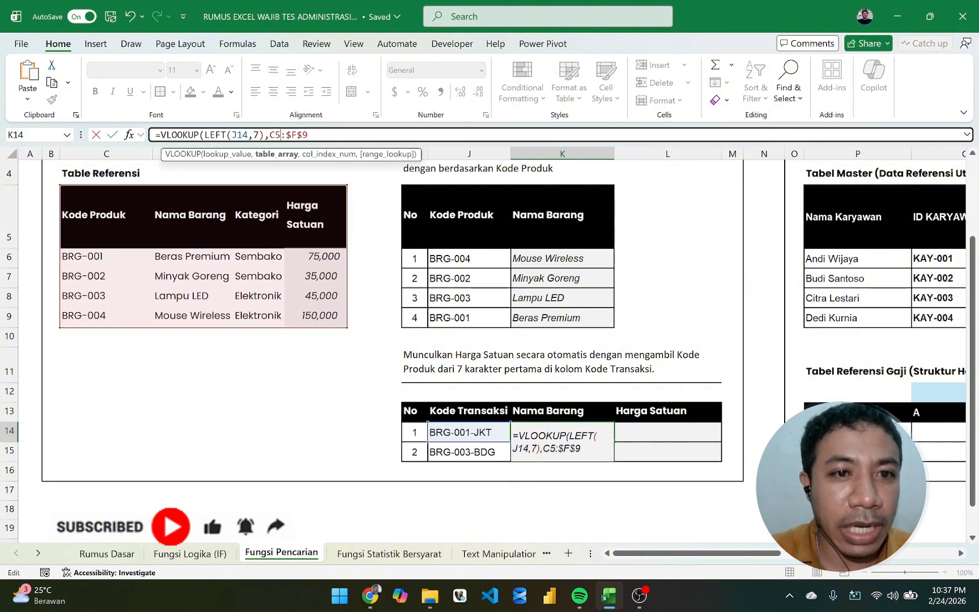
key("F4")
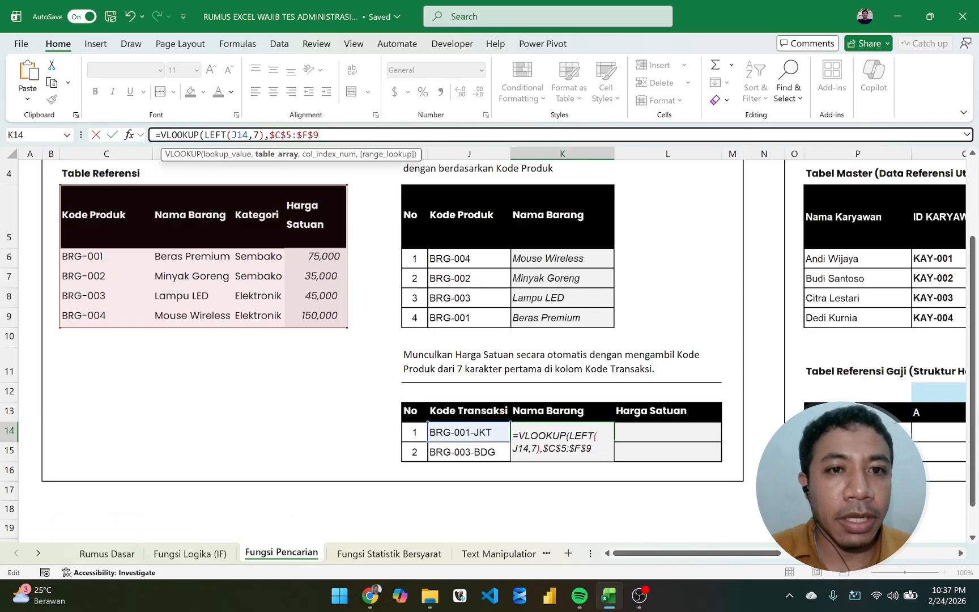
type(",")
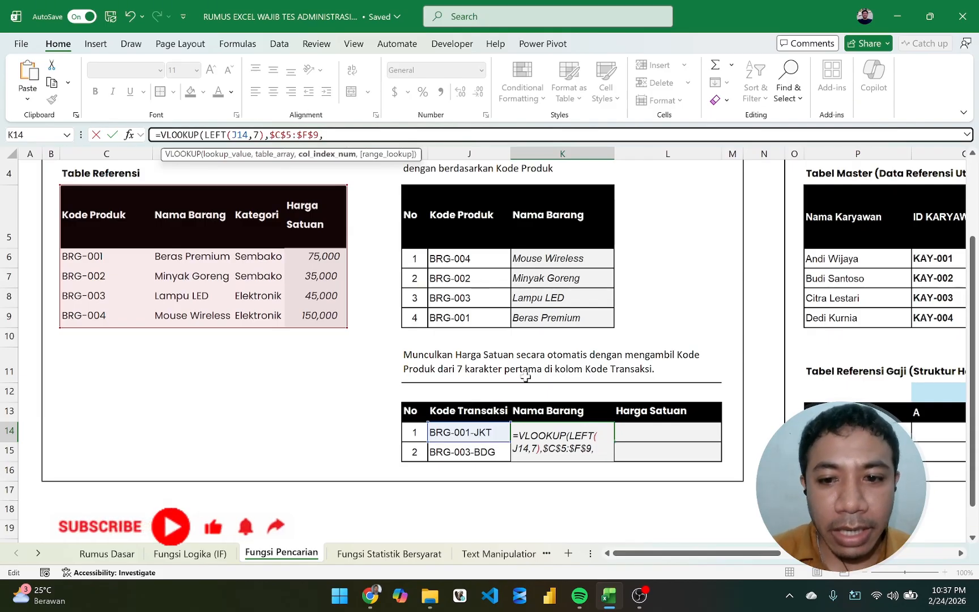
Complete the K14 VLOOKUP with column index 2 for Nama Barang and 0 for an exact match.
left_click(596, 448)
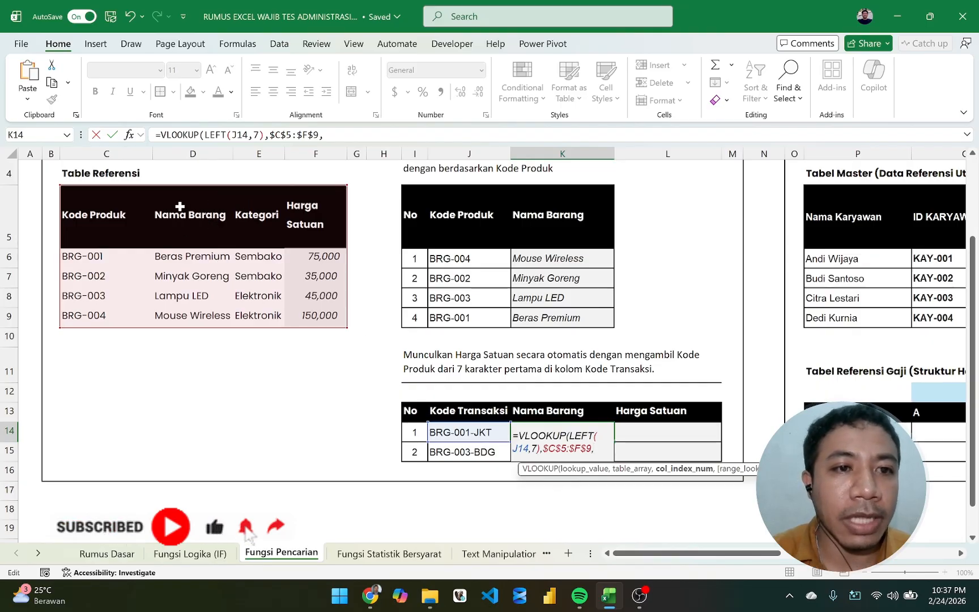
type("2")
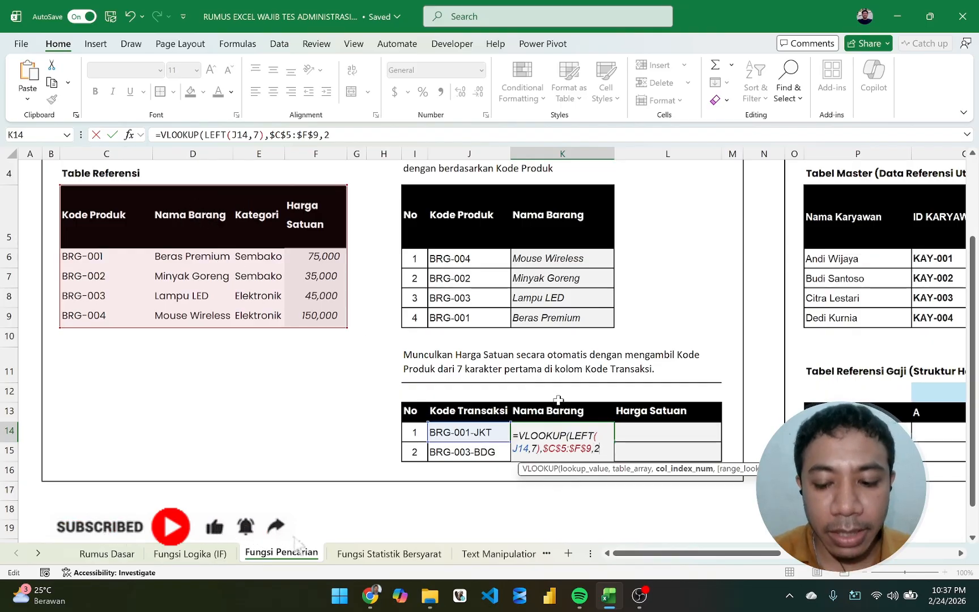
type(",")
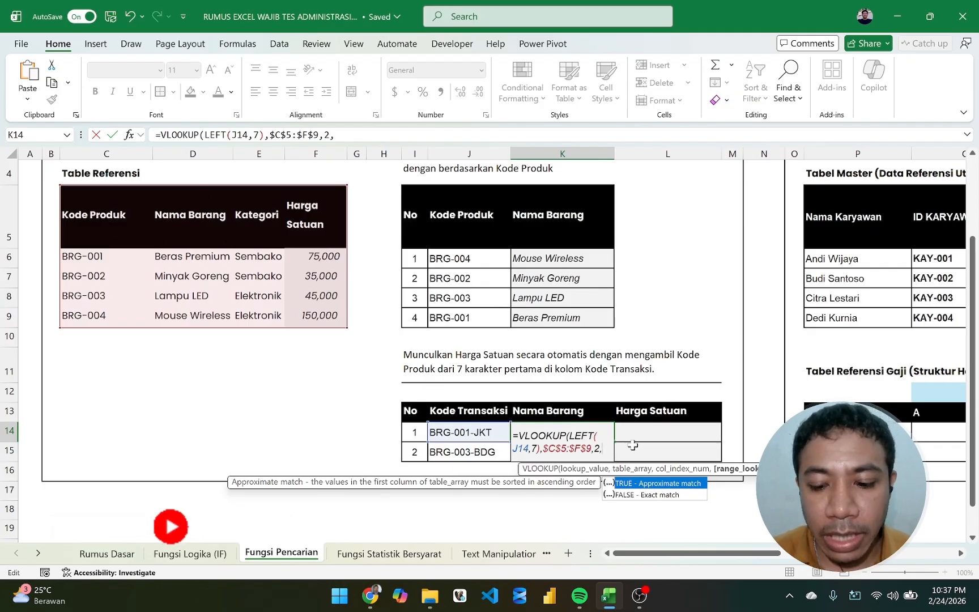
type("0)")
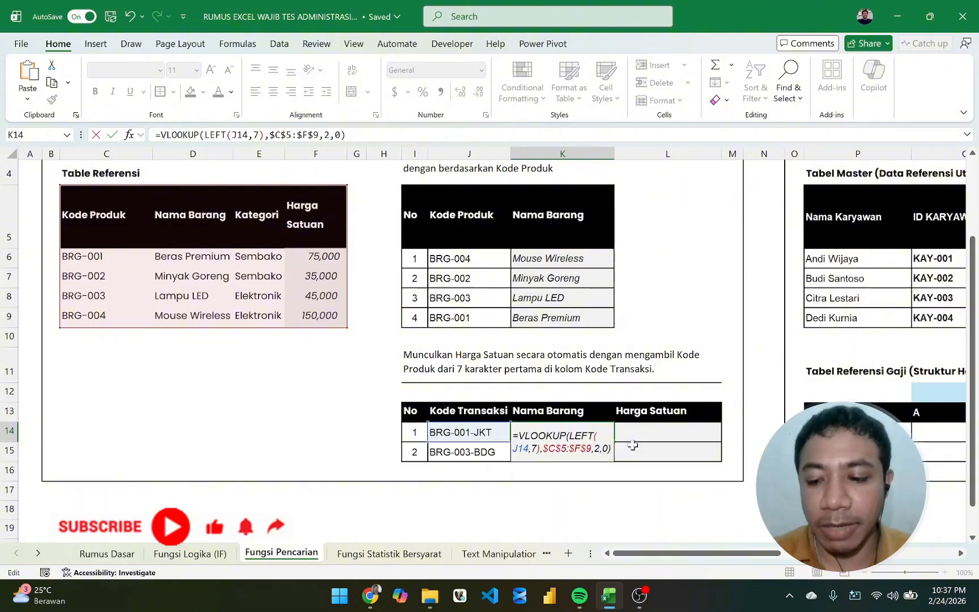
key("Return")
Copy the formula text =VLOOKUP(LEFT(J14,7),$C$5:$F$9,2,0) from K14 into the Harga Satuan cell L14.
scroll(632, 445, "right", 1)
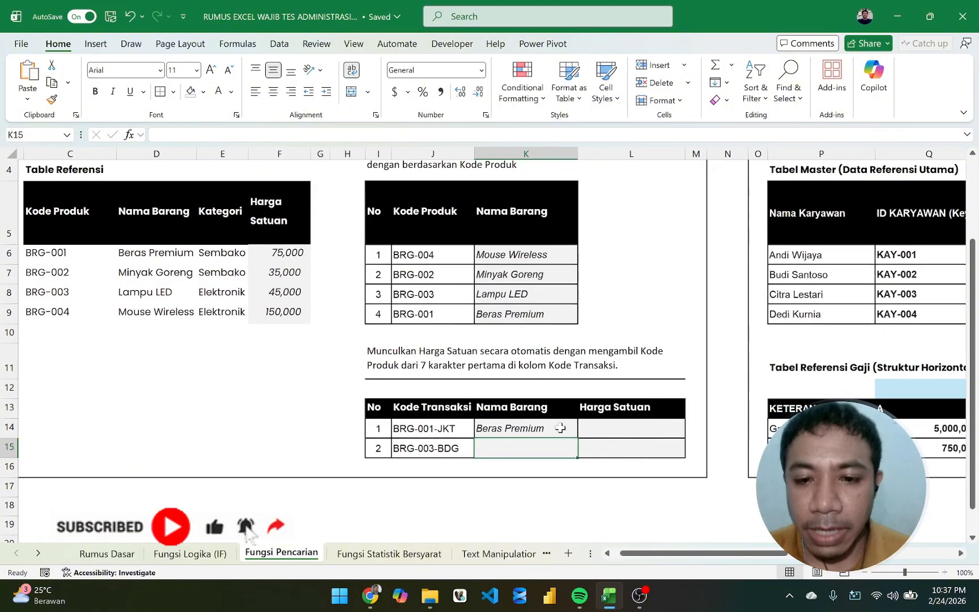
key("Up")
key("F2")
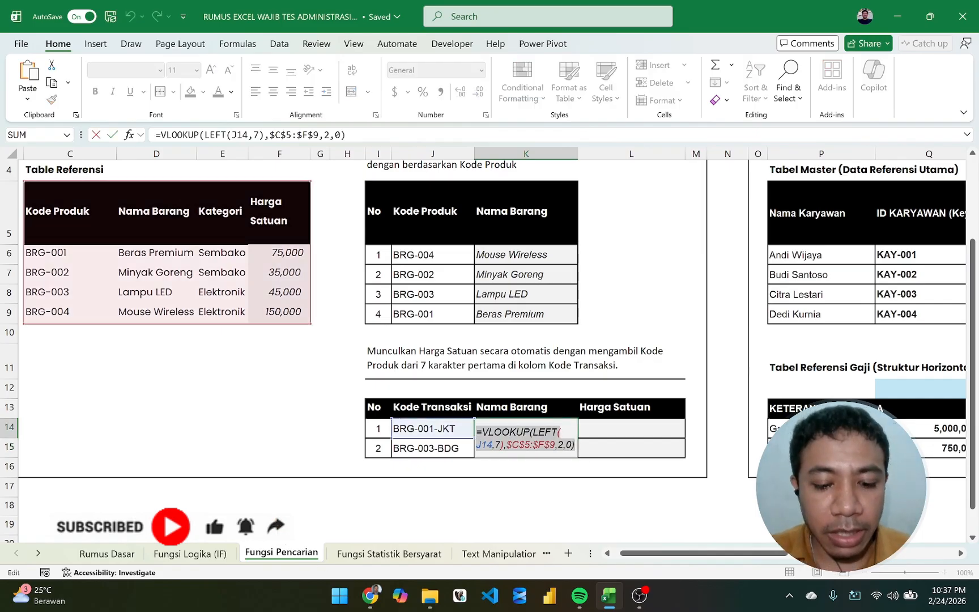
key("Escape")
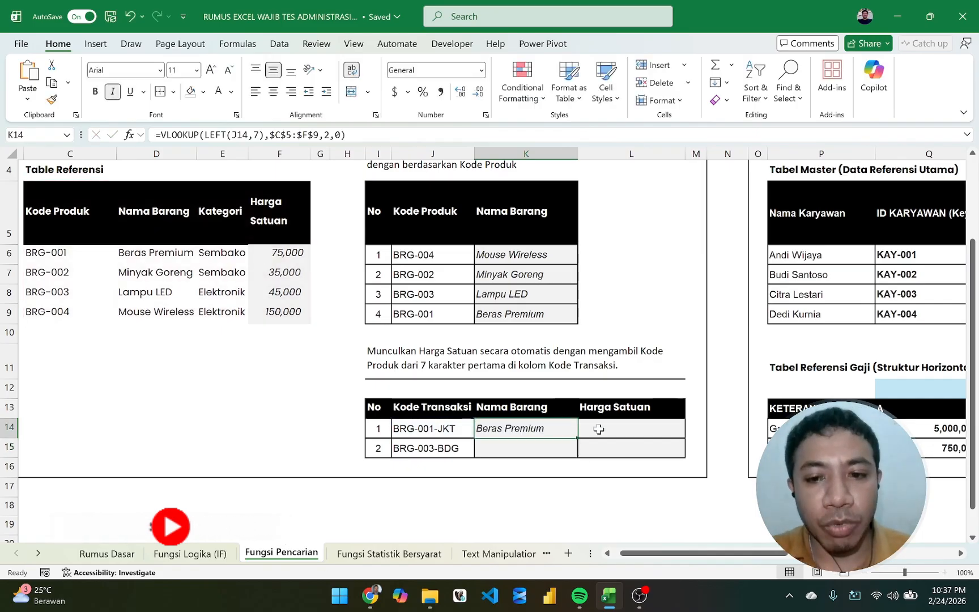
double_click(606, 431)
type("=VLOOKUP(LEFT(J14,7),$C$5:$F$9,2,0)")
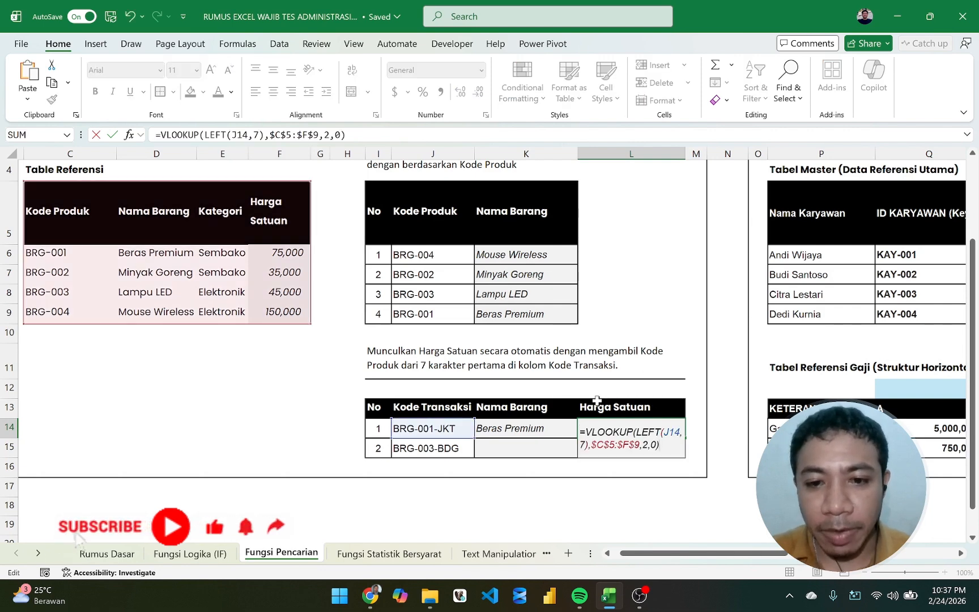
Change the L14 VLOOKUP's column index to the reference table's fourth column, Harga Satuan, and enter the formula.
left_click(648, 445)
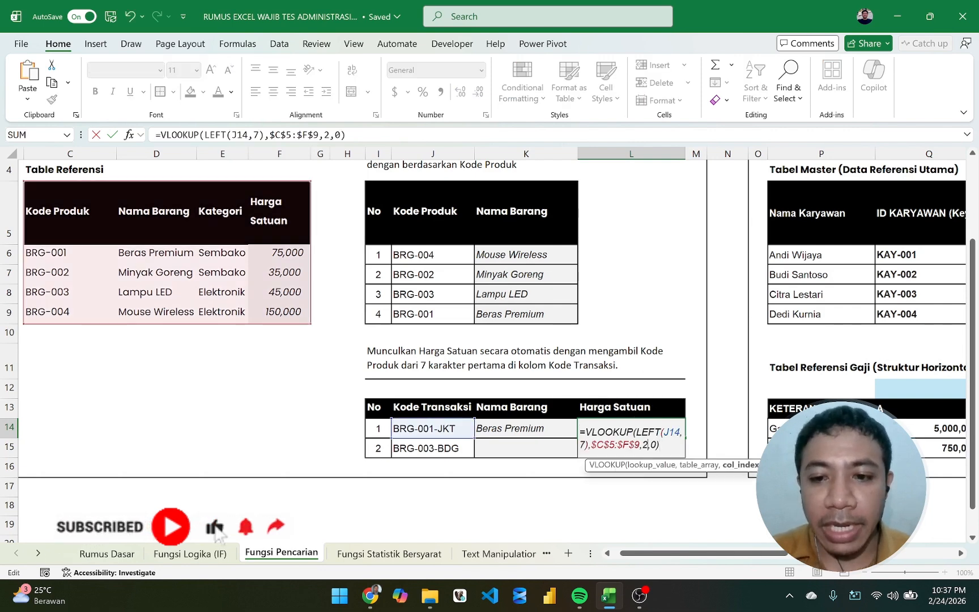
scroll(429, 337, "left", 1)
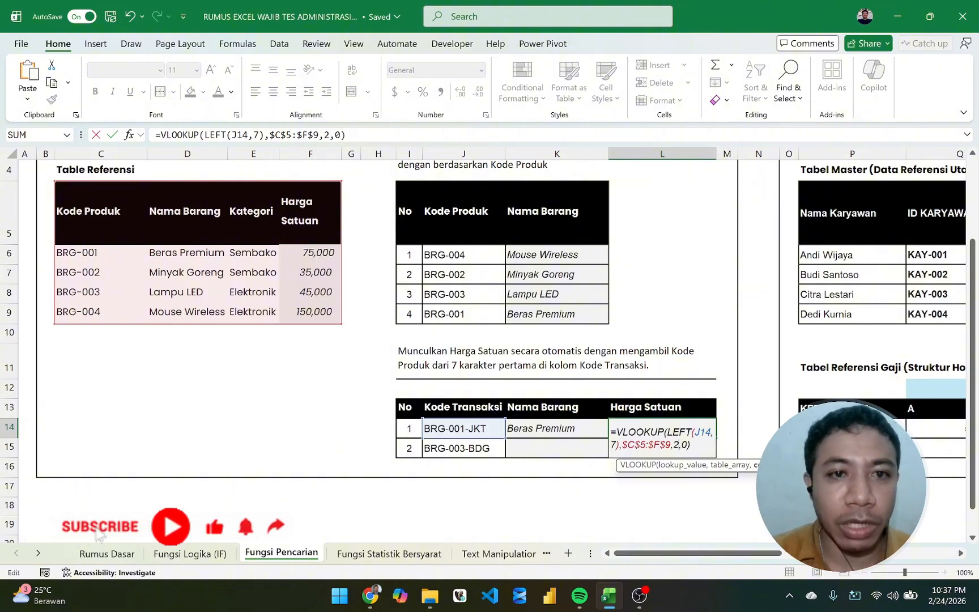
left_click(331, 134)
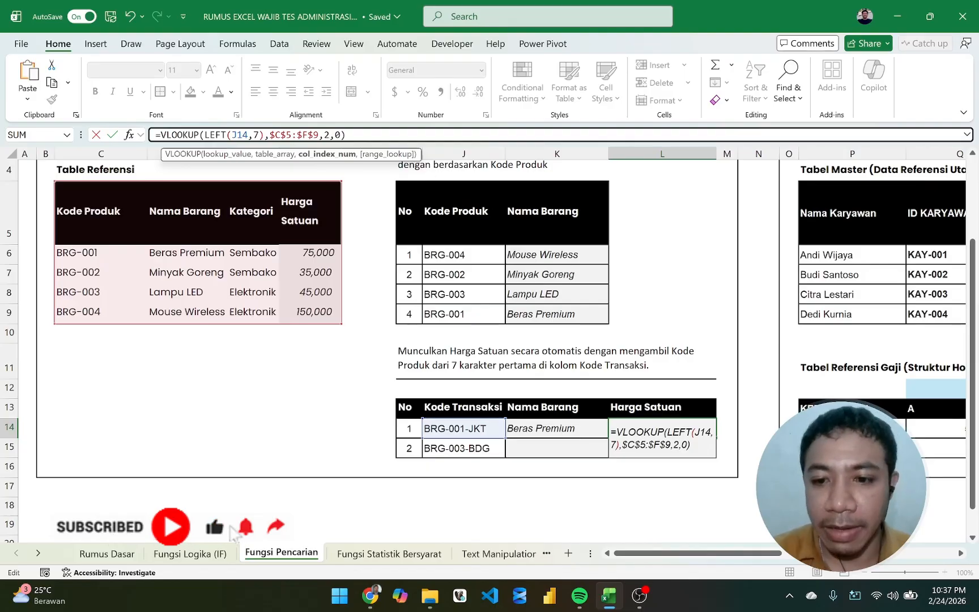
left_click(681, 445)
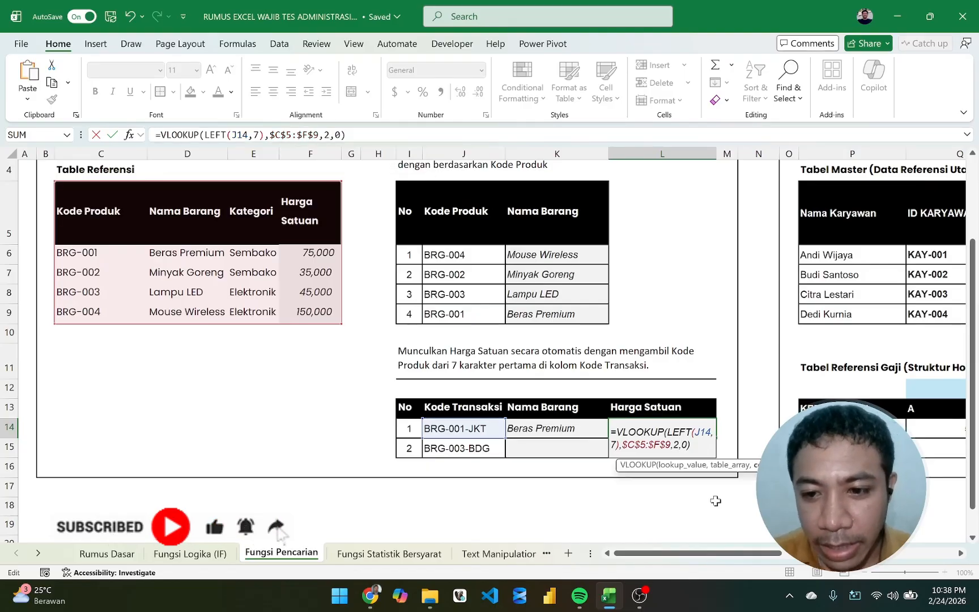
key("Return")
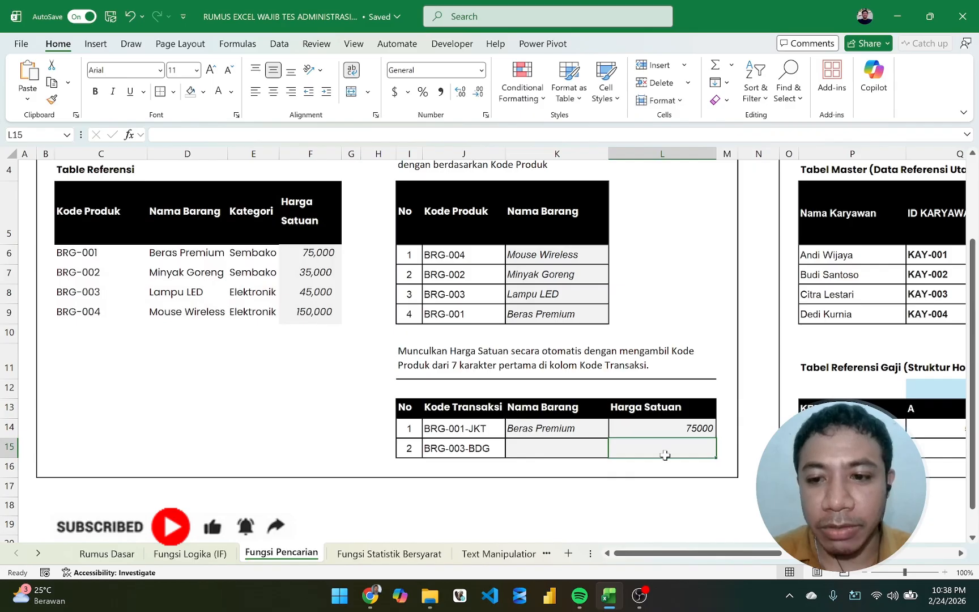
Fill the Nama Barang and Harga Satuan formulas in K14:L14 down to row 15.
left_click_drag(507, 429, 692, 439)
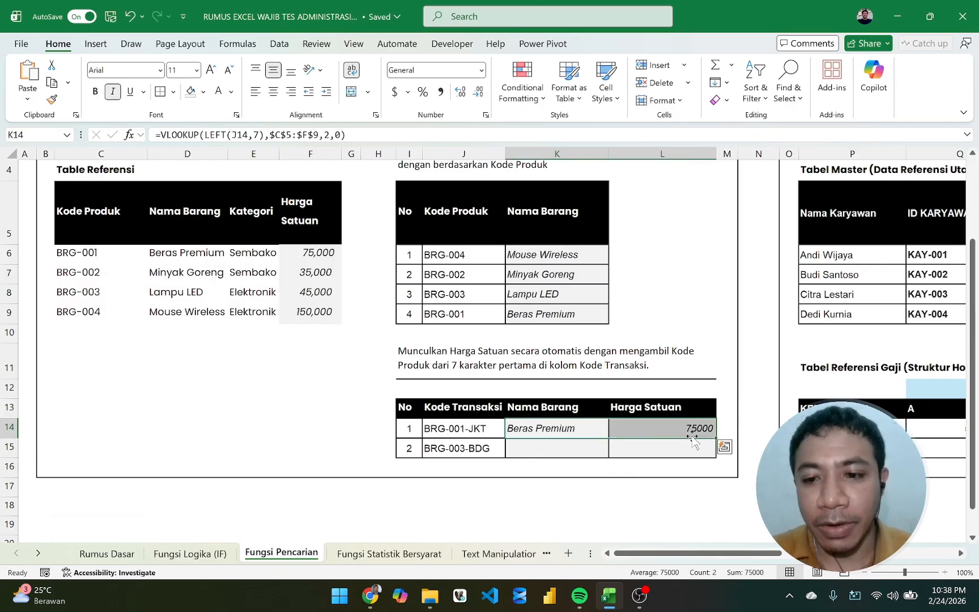
left_click(560, 429)
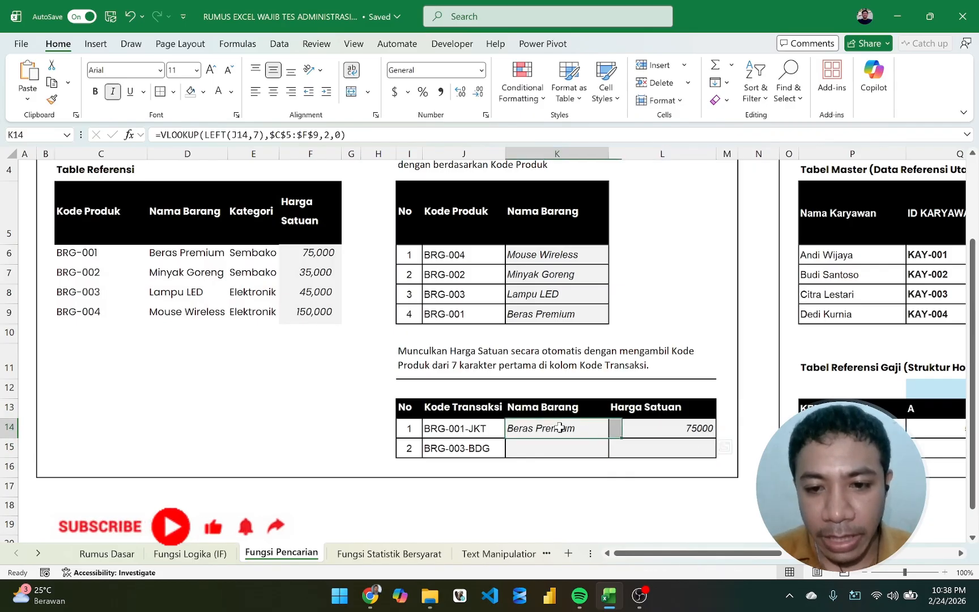
left_click_drag(560, 428, 716, 456)
left_click(755, 446)
scroll(756, 446, "right", 2)
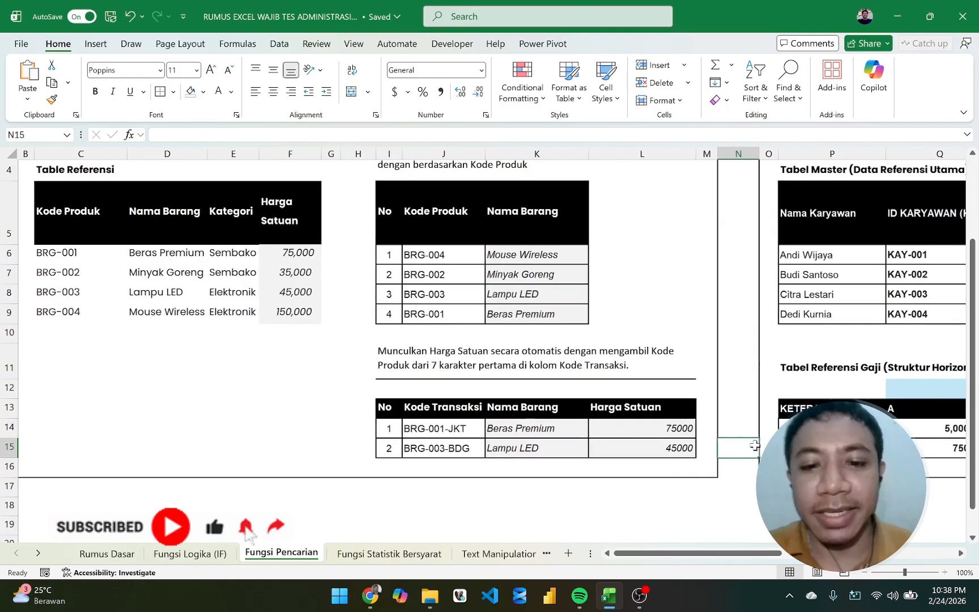
scroll(475, 448, "left", 2)
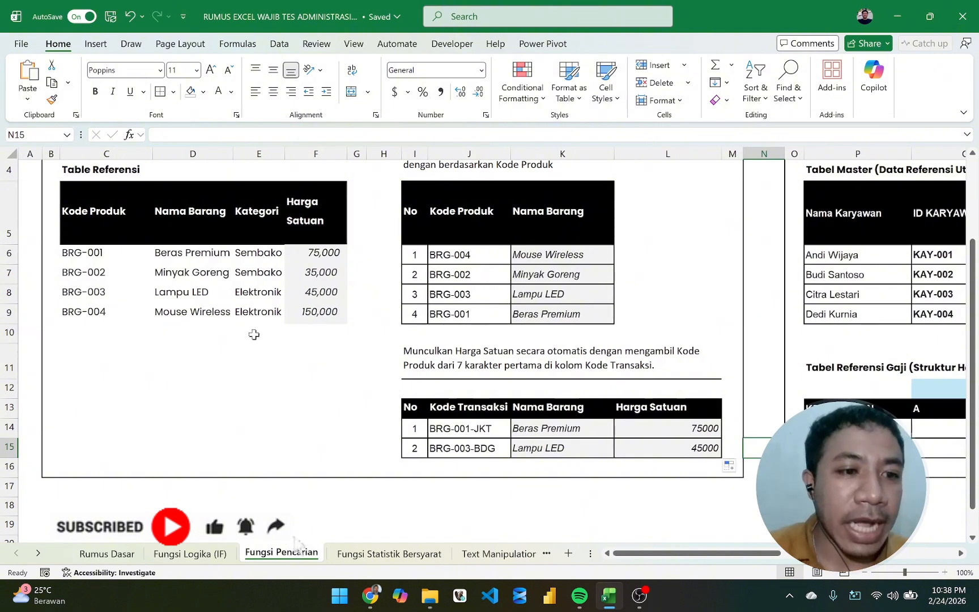
Test the lookups by changing the Kode Transaksi in J15 to BRG-004-BDG, and undo the change.
double_click(471, 448)
key("BackSpace")
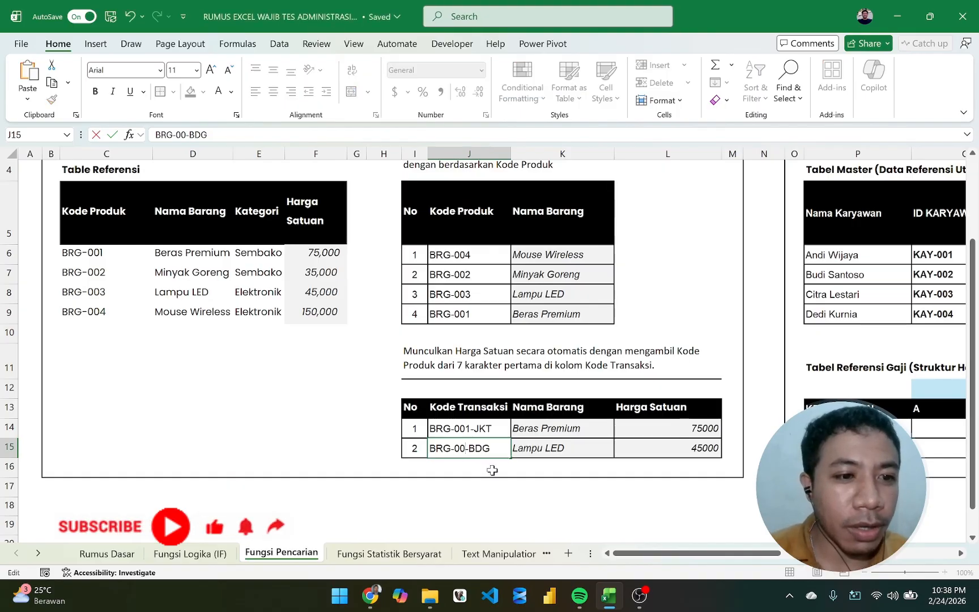
type("4")
key("Return")
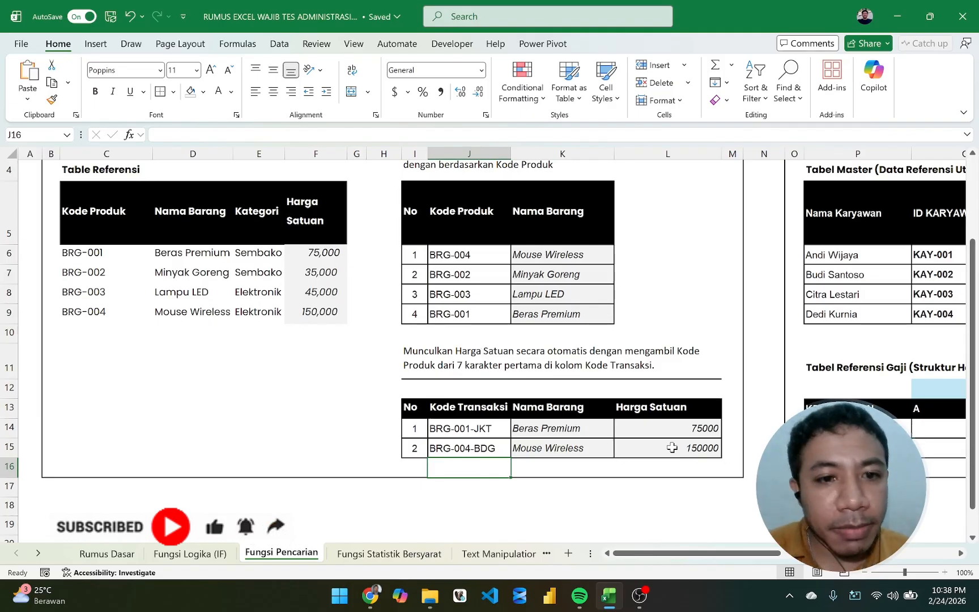
key("ctrl+z")
Examine the next exercise's Tabel Master, Tabel Referensi Gaji and the answer table with its instructions.
scroll(680, 368, "right", 5)
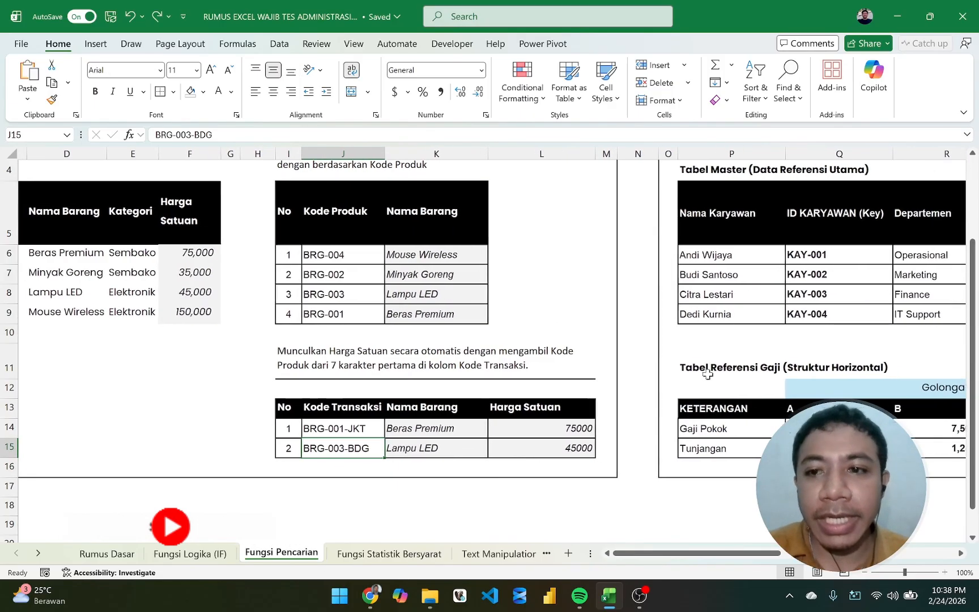
scroll(707, 374, "right", 8)
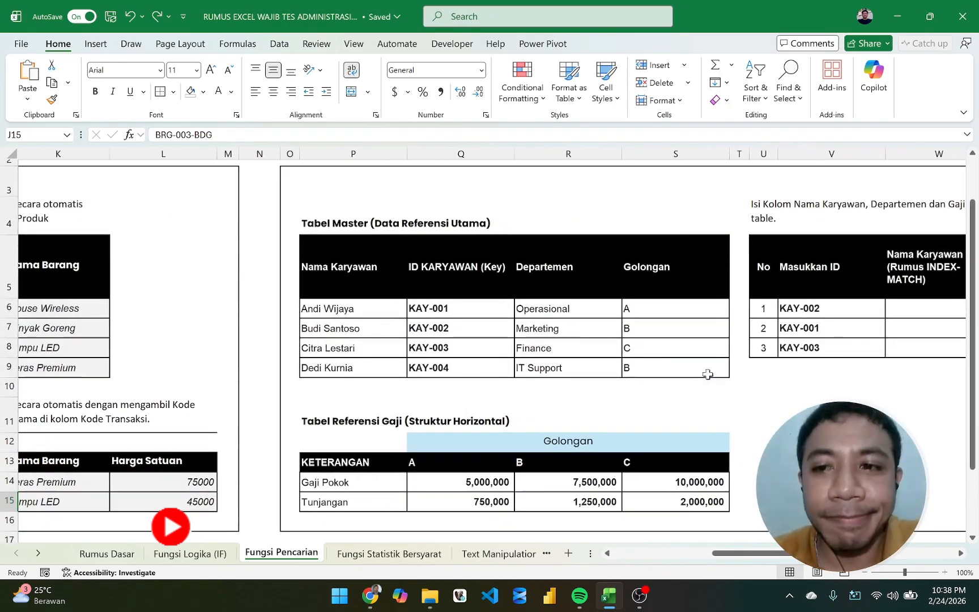
scroll(708, 374, "up", 1)
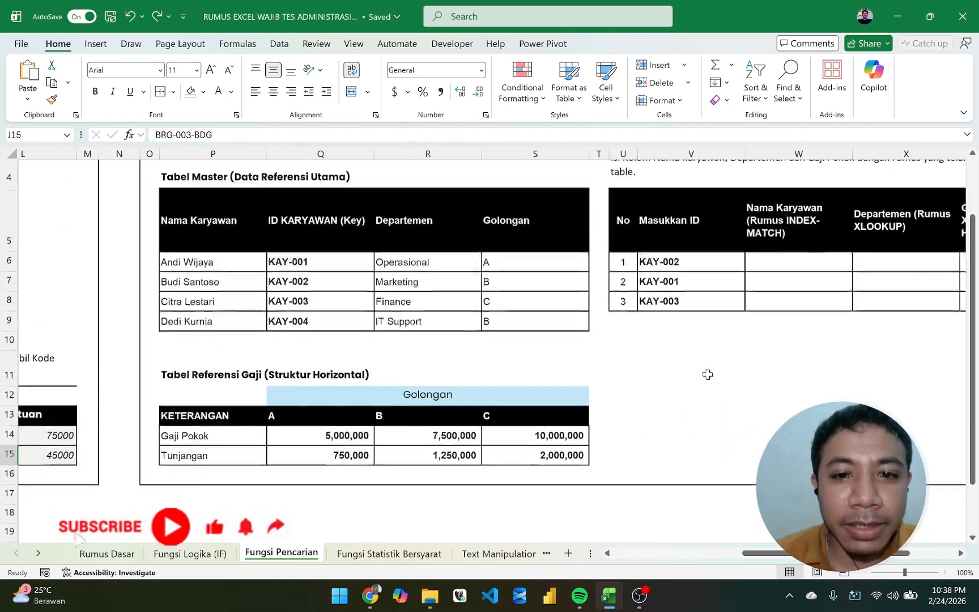
scroll(708, 374, "right", 5)
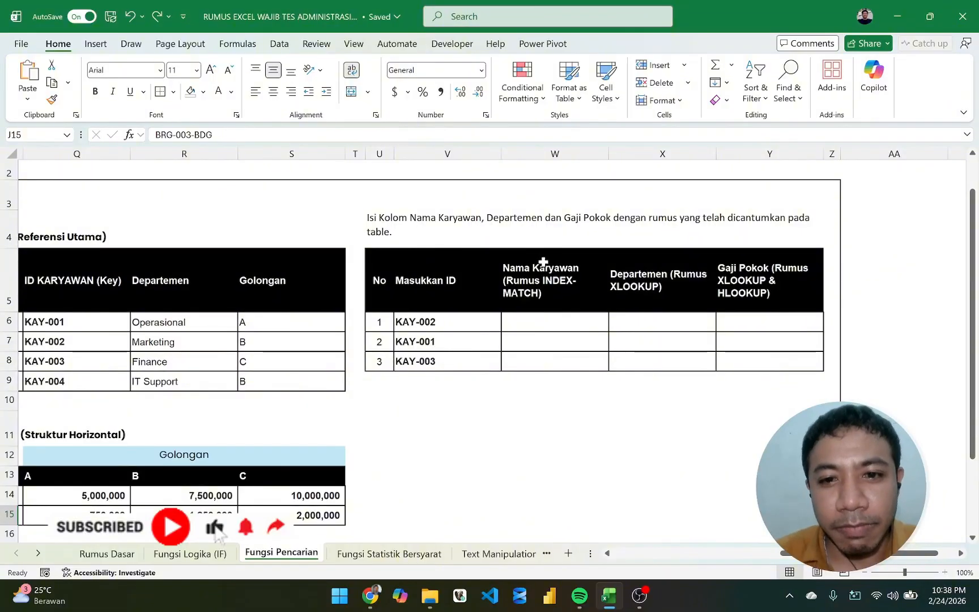
left_click_drag(379, 262, 768, 354)
left_click(863, 308)
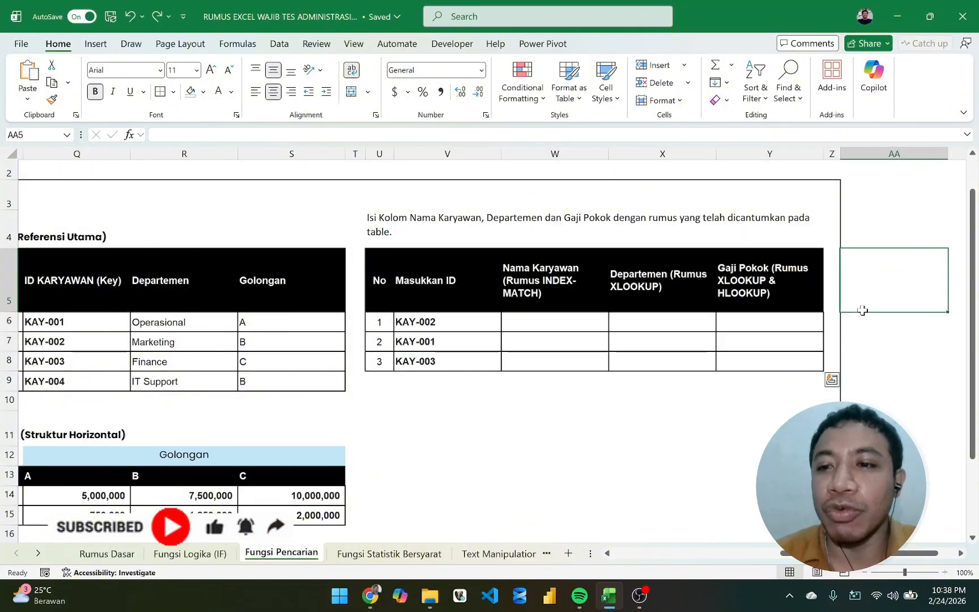
scroll(863, 310, "left", 5)
scroll(863, 312, "left", 5)
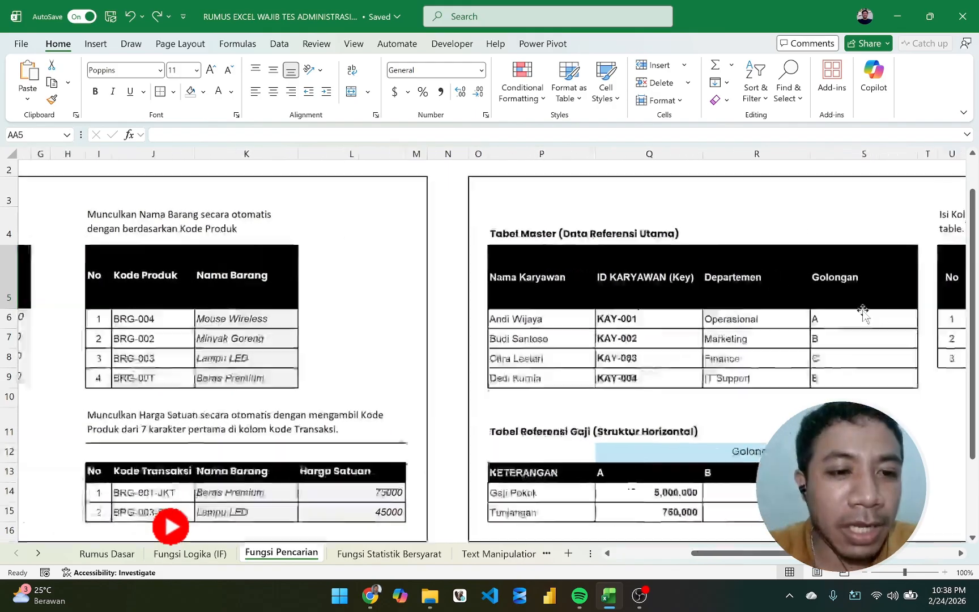
scroll(639, 350, "right", 7)
scroll(638, 349, "right", 6)
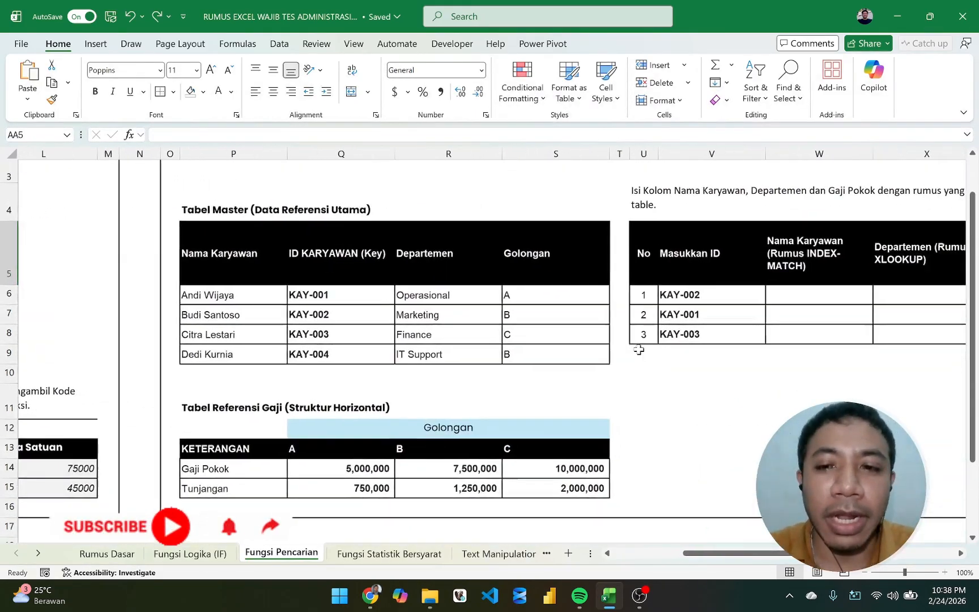
Check which formulas the Nama Karyawan, Departemen and Gaji Pokok headers require, and compare them with the two reference tables.
left_click(484, 266)
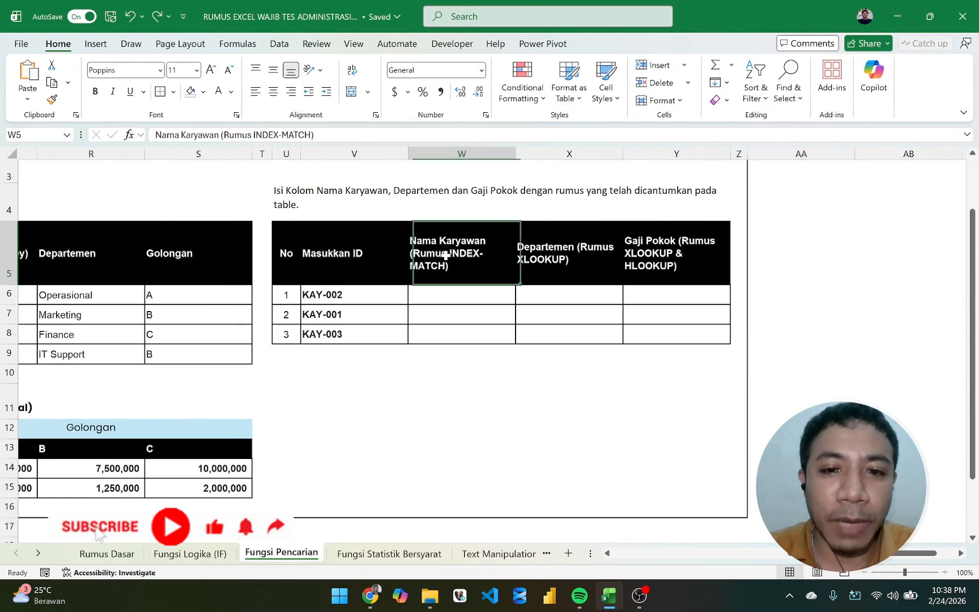
left_click(564, 258)
left_click(677, 249)
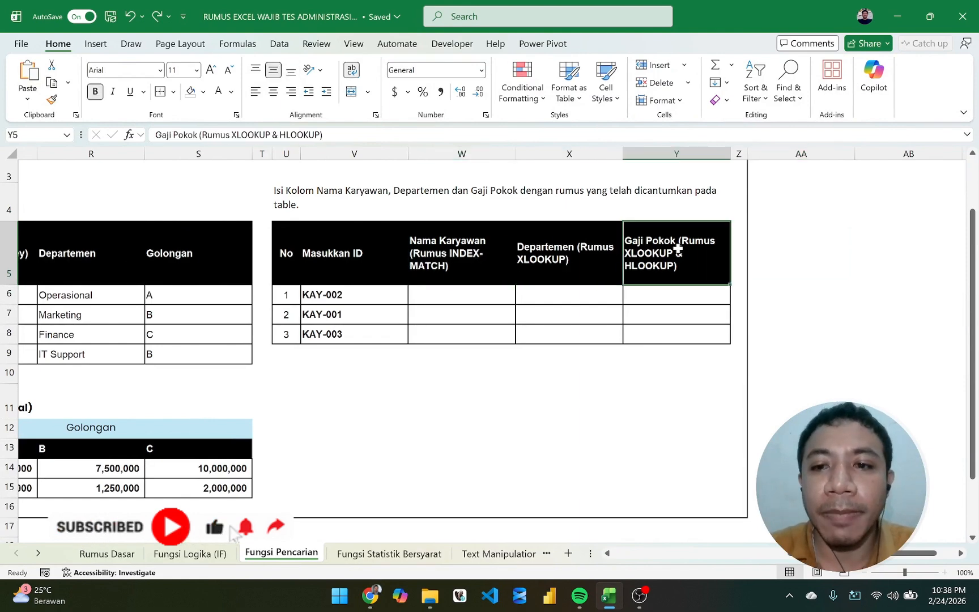
scroll(669, 322, "left", 5)
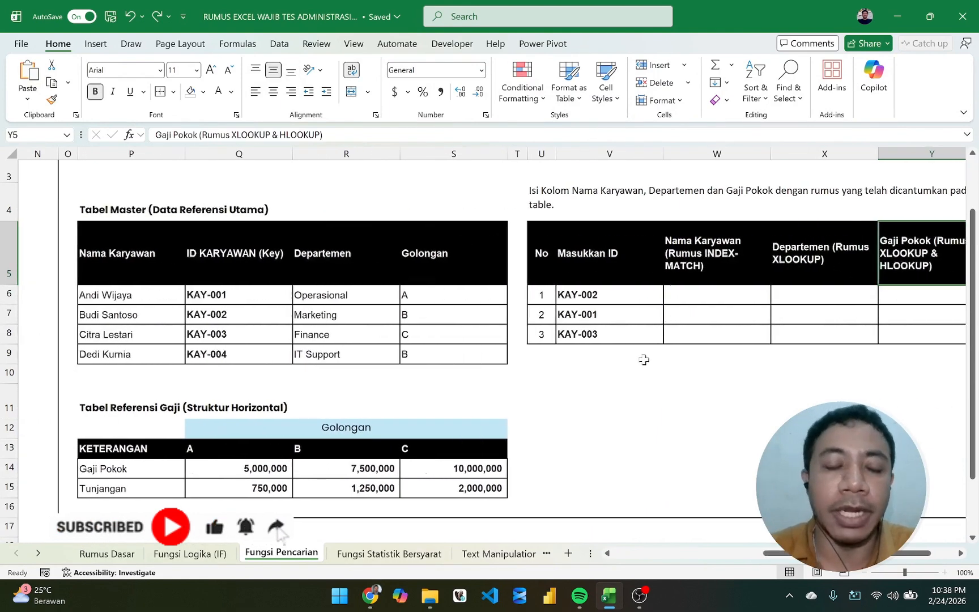
scroll(641, 375, "down", 2)
scroll(640, 376, "up", 3)
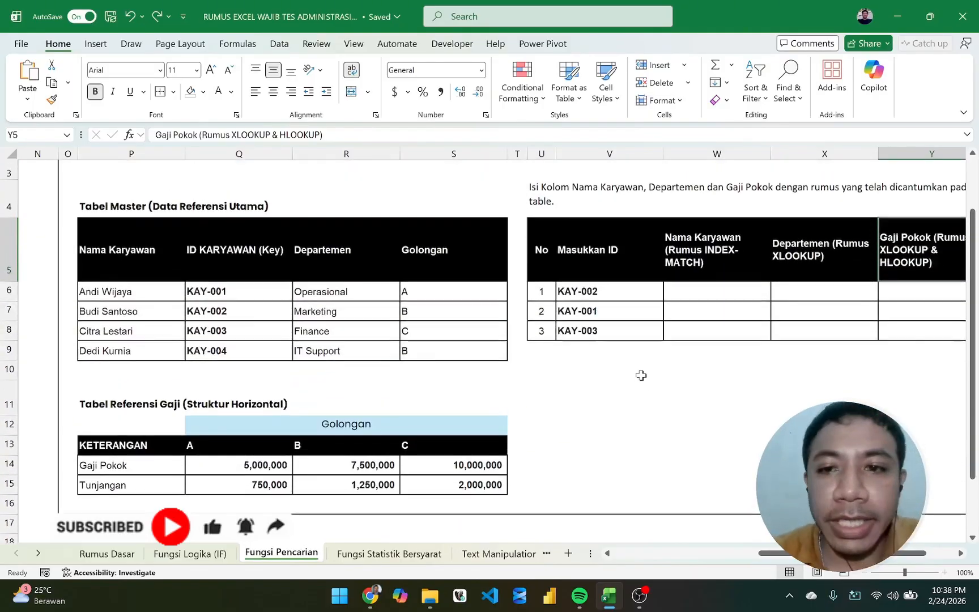
scroll(653, 383, "right", 2)
scroll(654, 382, "right", 1)
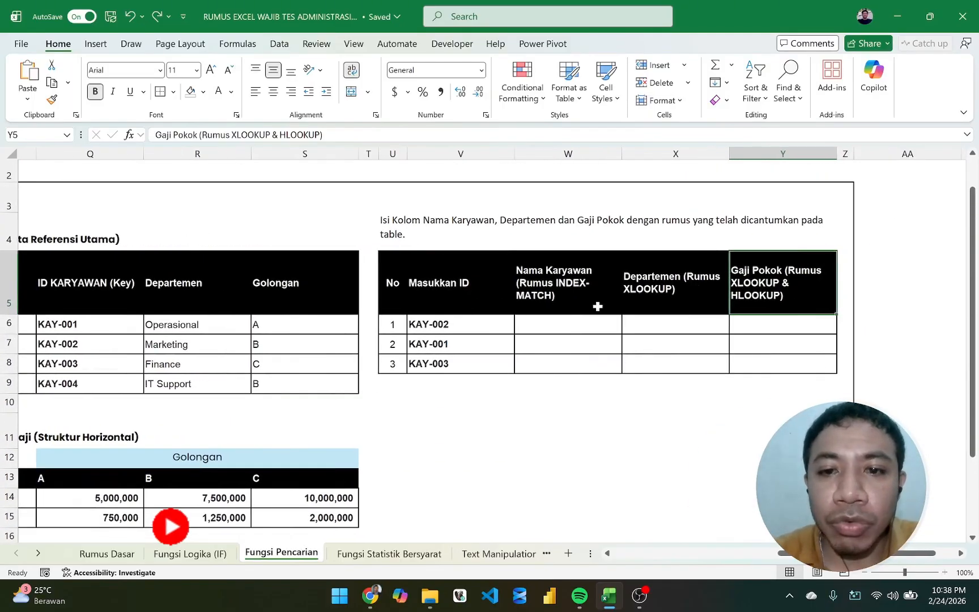
left_click(559, 278)
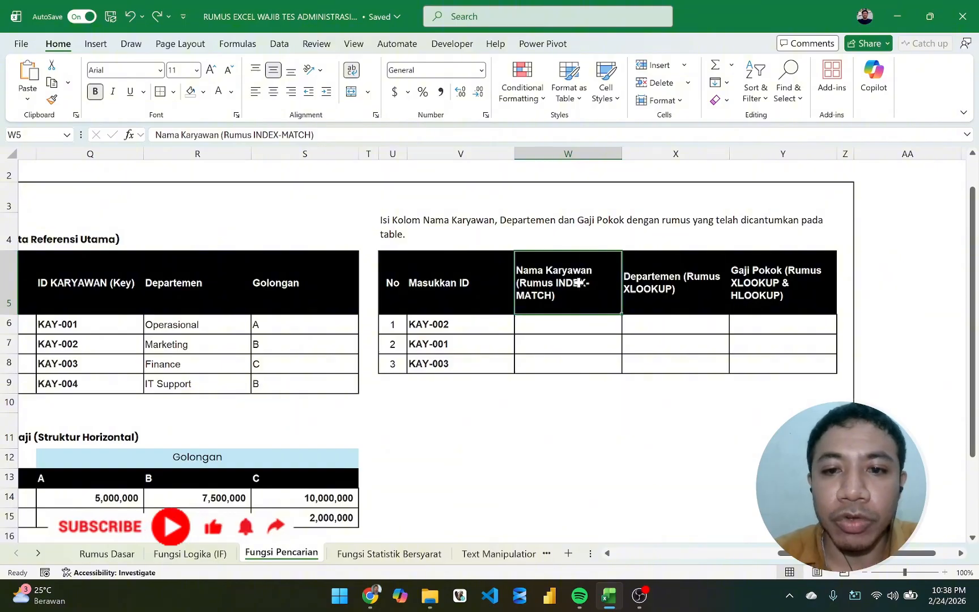
left_click(657, 279)
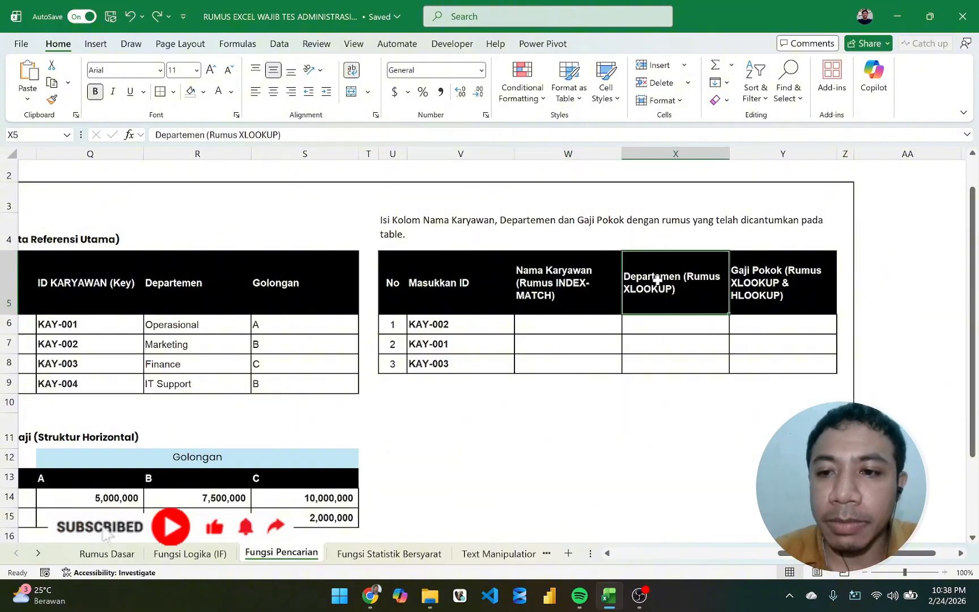
left_click(749, 282)
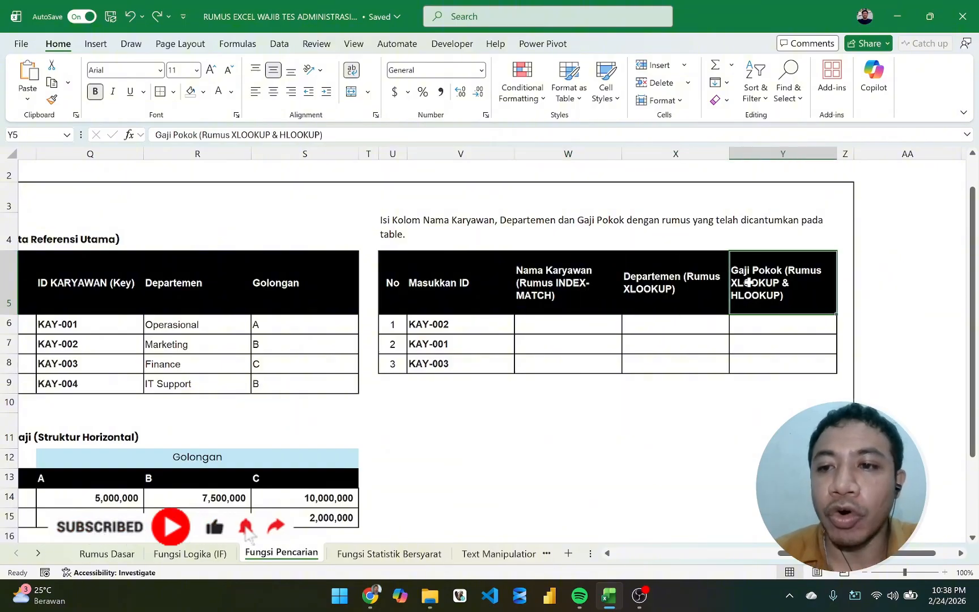
scroll(723, 332, "left", 5)
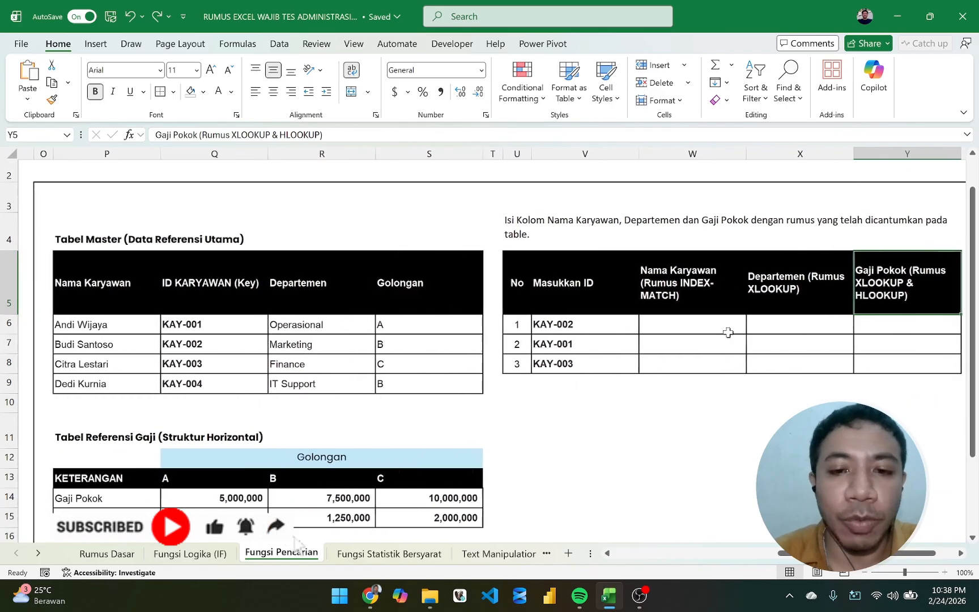
scroll(728, 332, "down", 1)
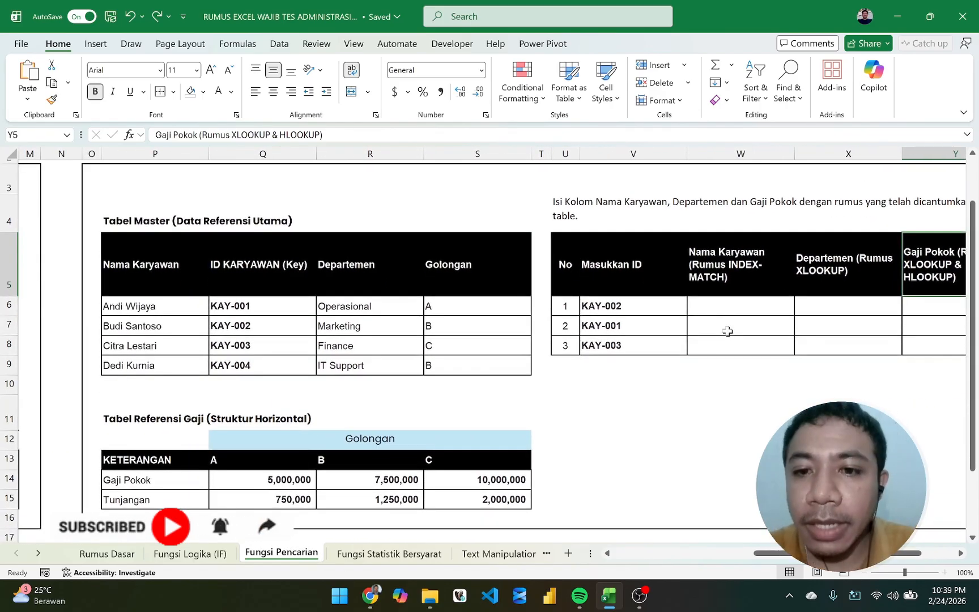
Start an INDEX formula in W6 with the master table's Nama Karyawan names as the absolute array $P$6:$P$9.
left_click(717, 307)
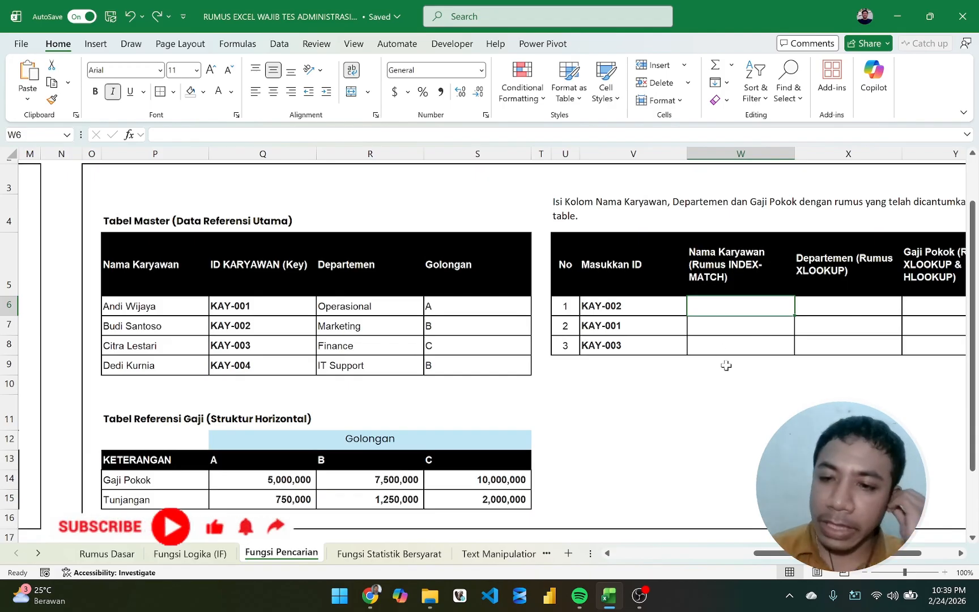
type("=")
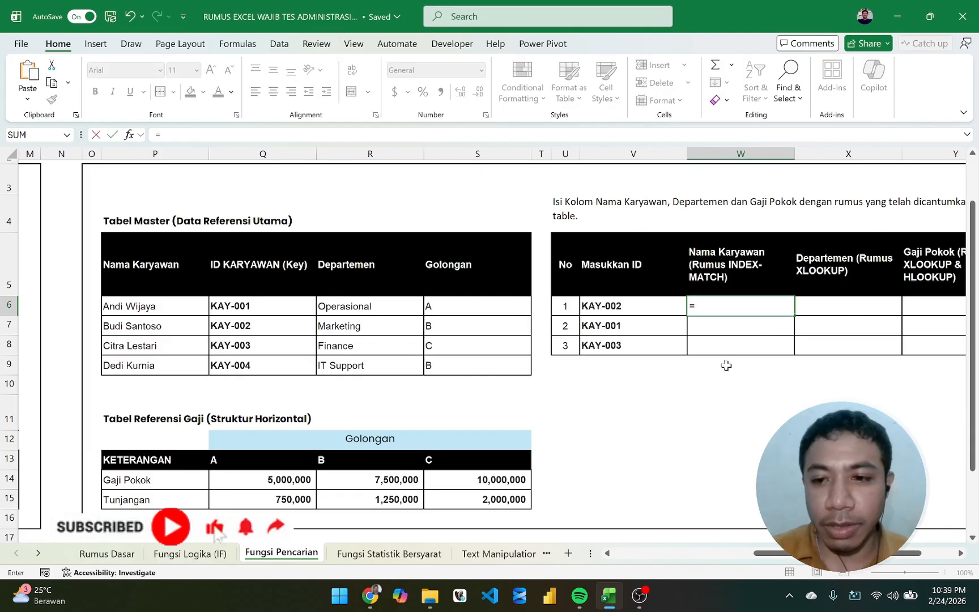
type("ind")
key("Tab")
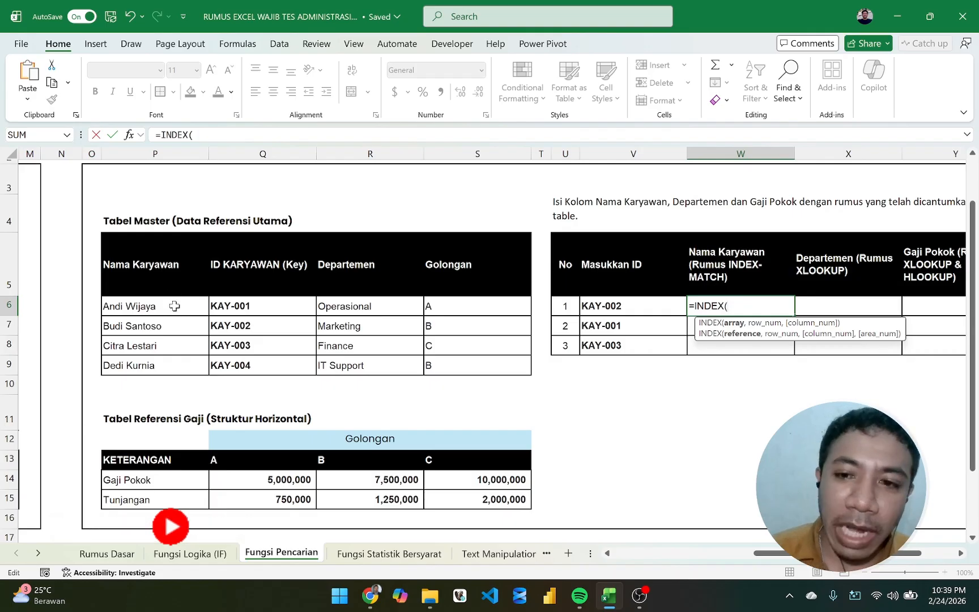
left_click_drag(175, 306, 170, 365)
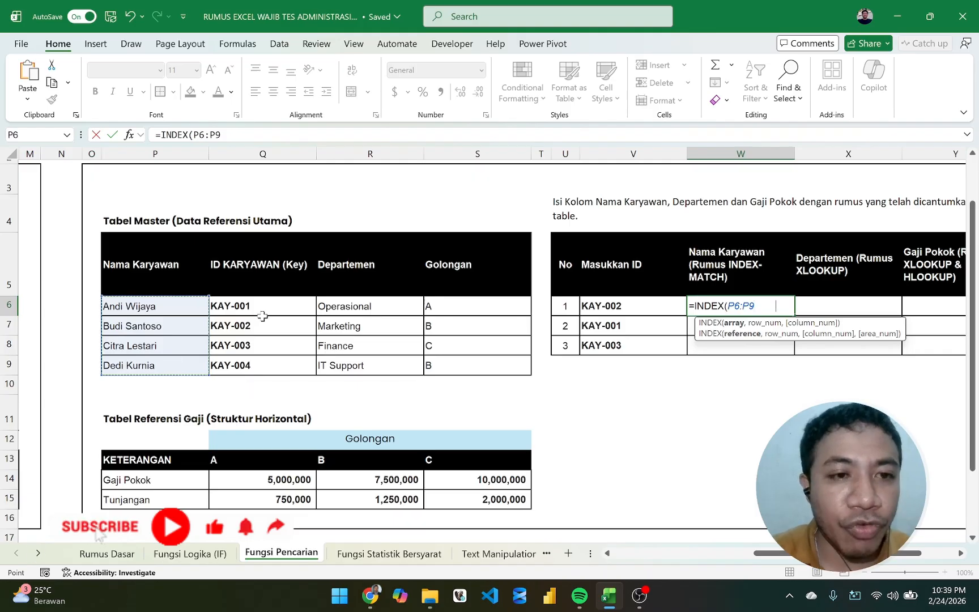
key("F4")
left_click(243, 135)
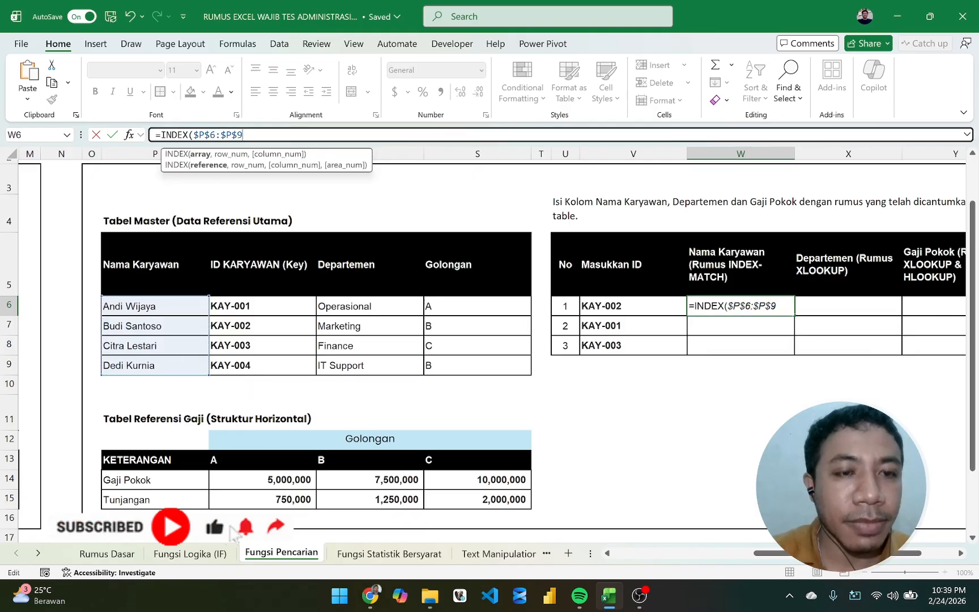
Nest a MATCH function as the row number of the W6 INDEX formula, with the employee ID in V6 as lookup value.
type(",")
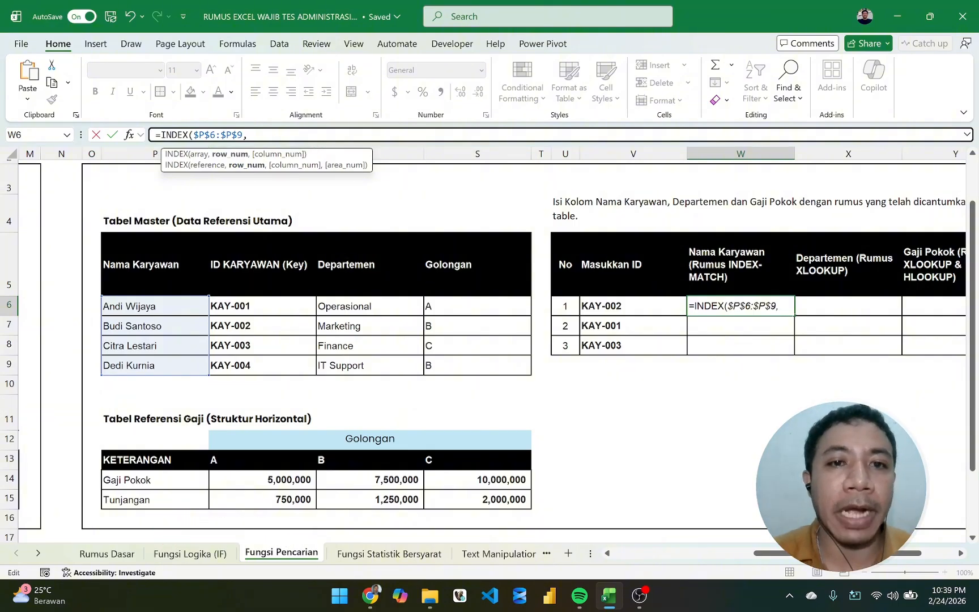
type("mat")
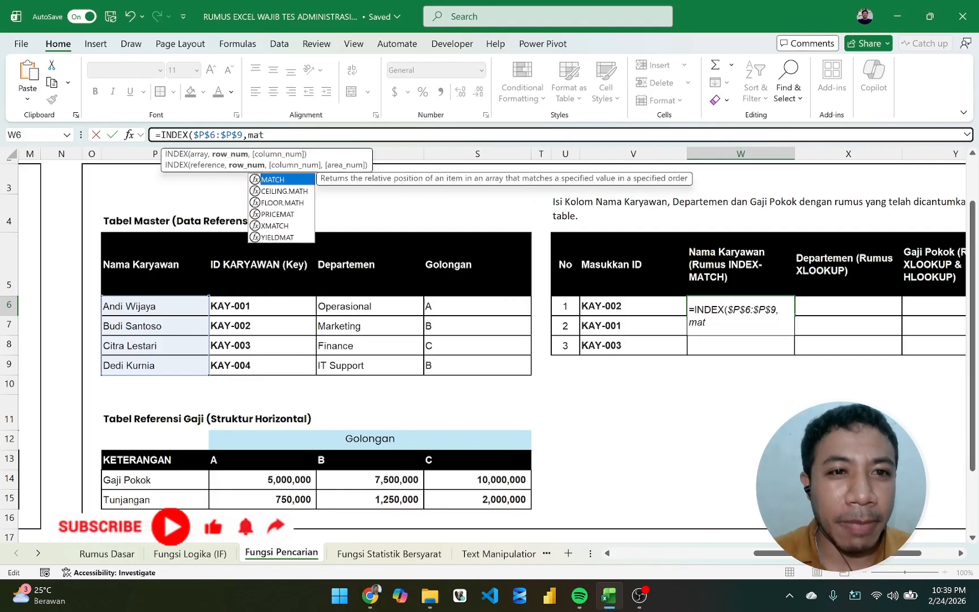
key("Tab")
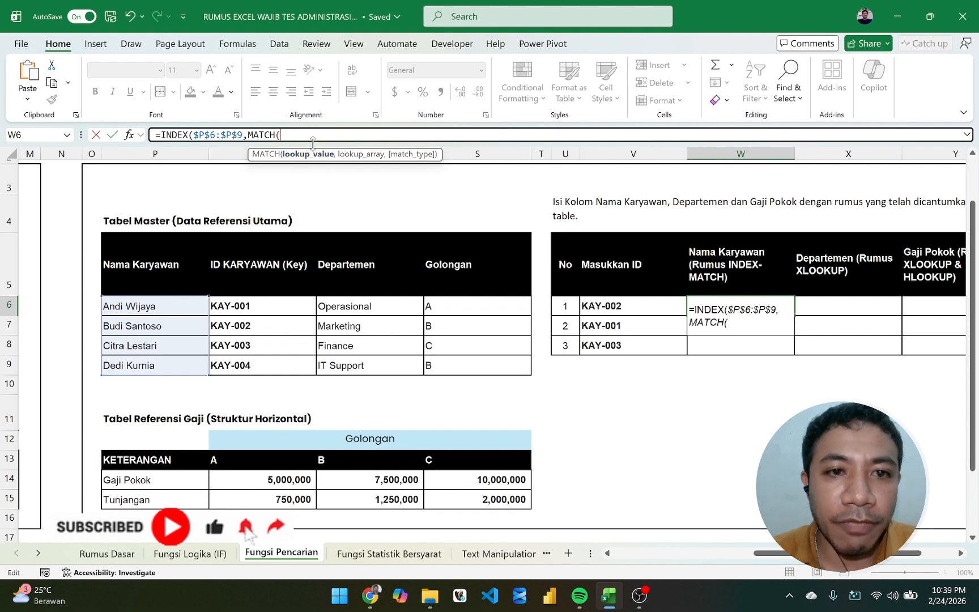
left_click(632, 306)
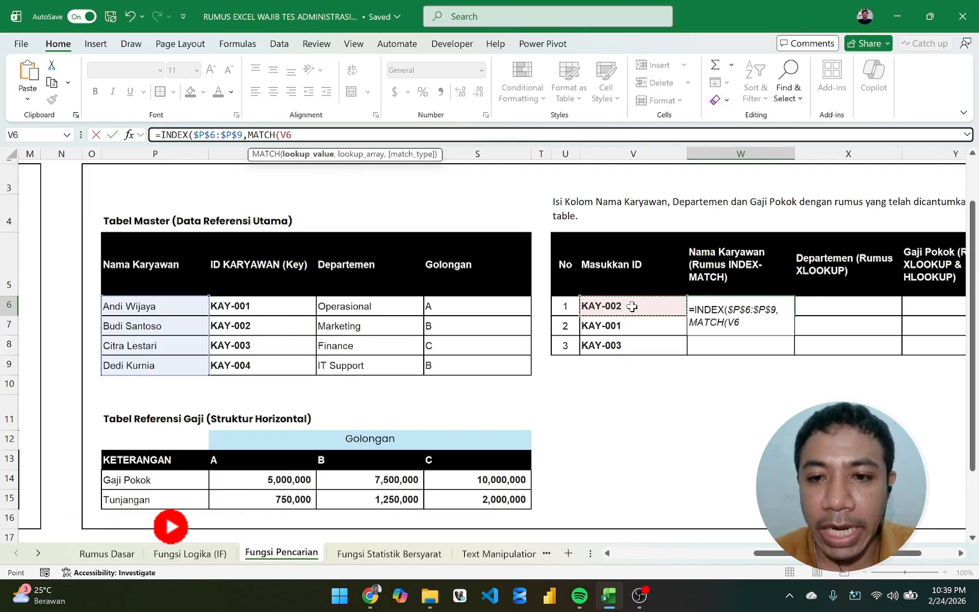
type(",")
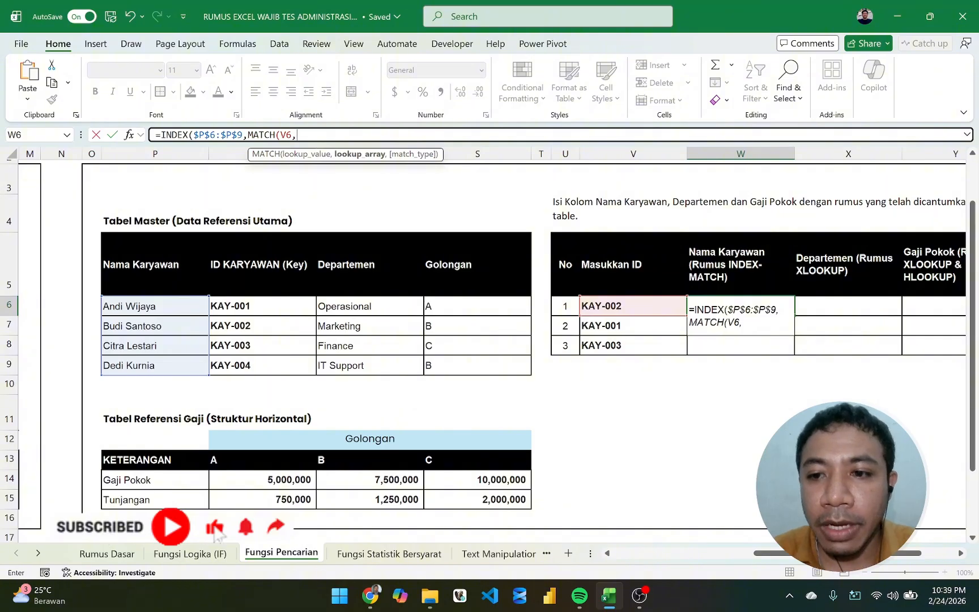
Set the MATCH lookup array to the master table's ID KARYAWAN column as the absolute range $Q$6:$Q$9.
key("F2")
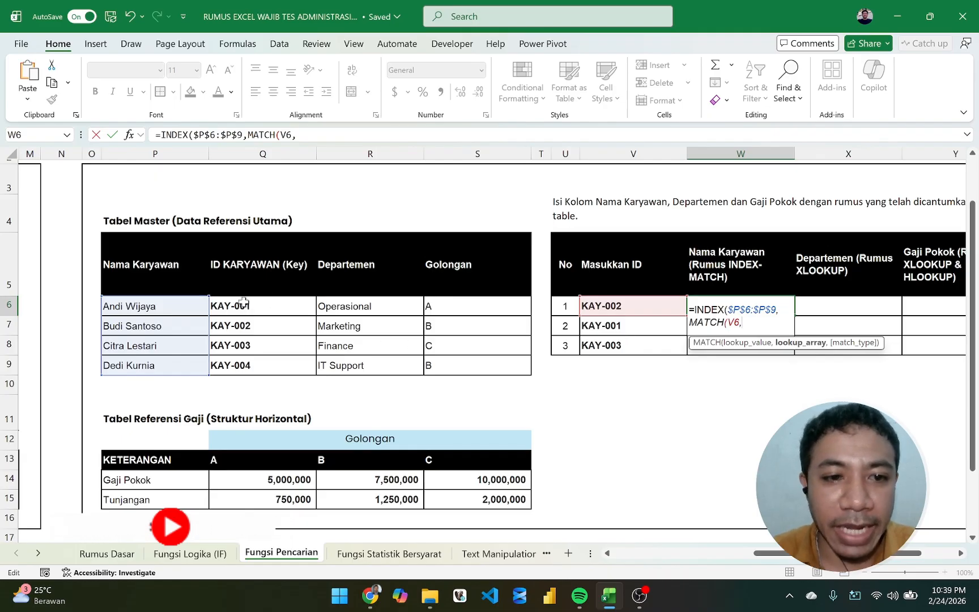
left_click_drag(265, 304, 244, 365)
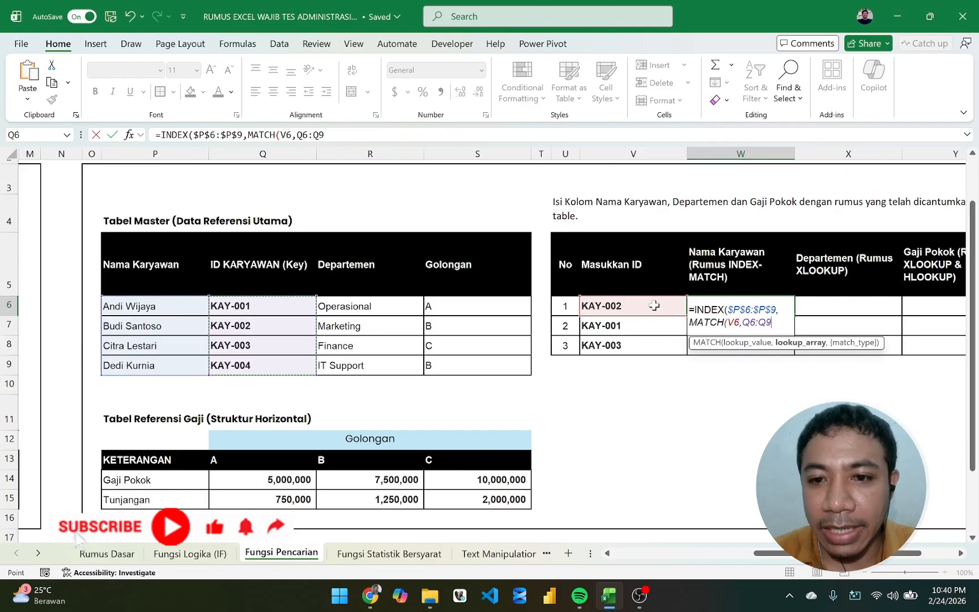
left_click(325, 135)
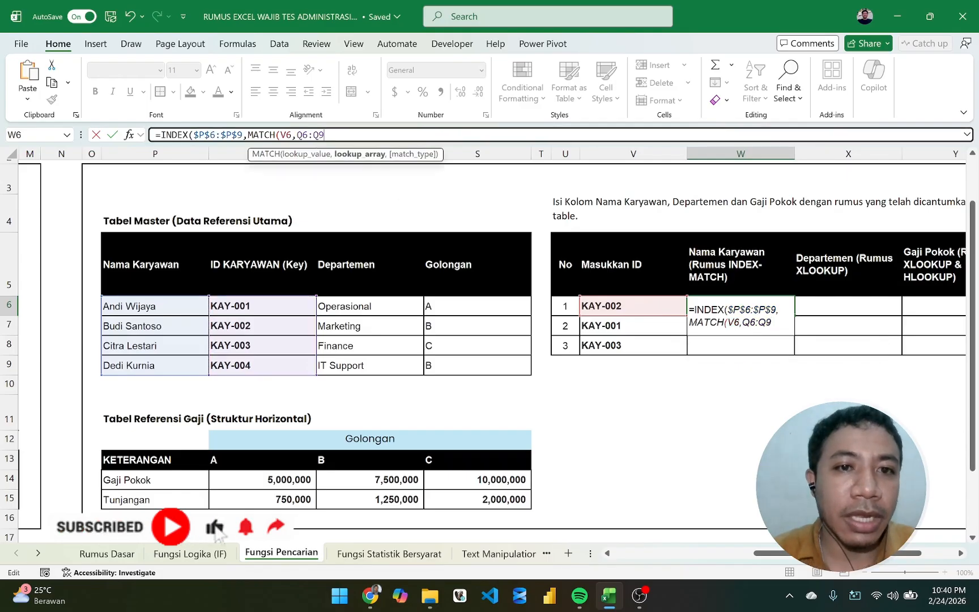
key("F4")
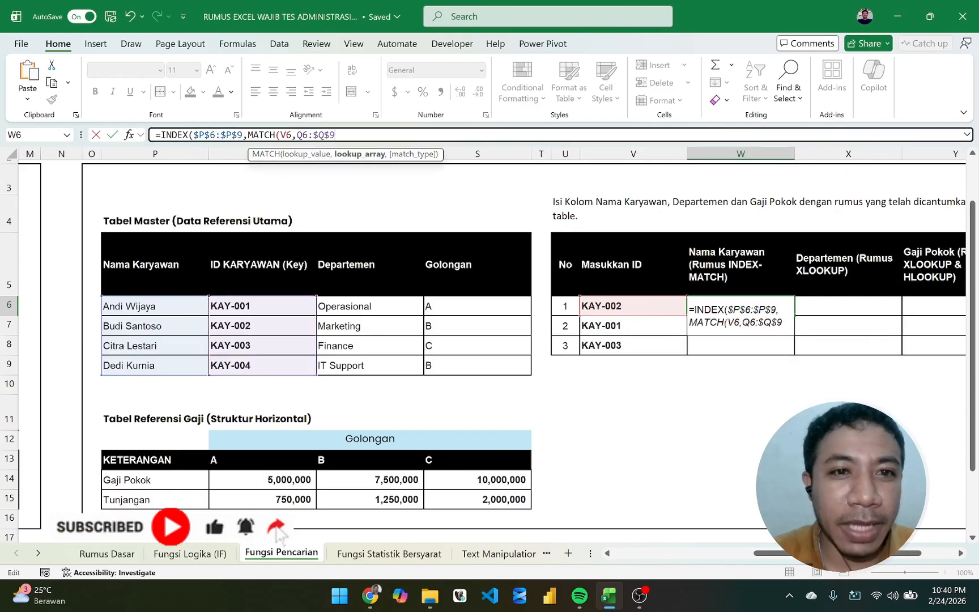
double_click(303, 135)
key("F4")
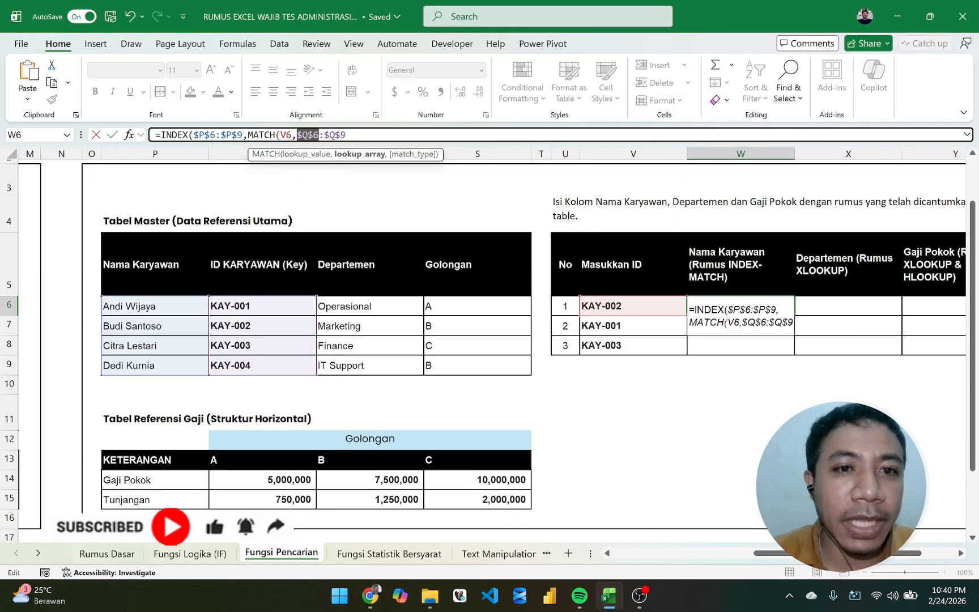
Complete the MATCH with the exact match type 0 and enter the finished INDEX-MATCH formula in W6.
type(",")
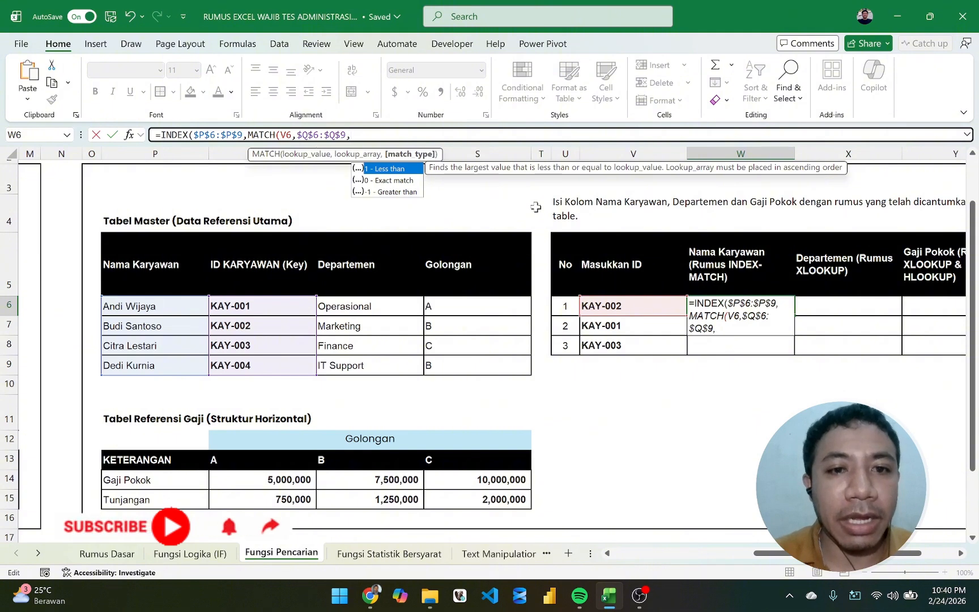
key("Down")
type("0")
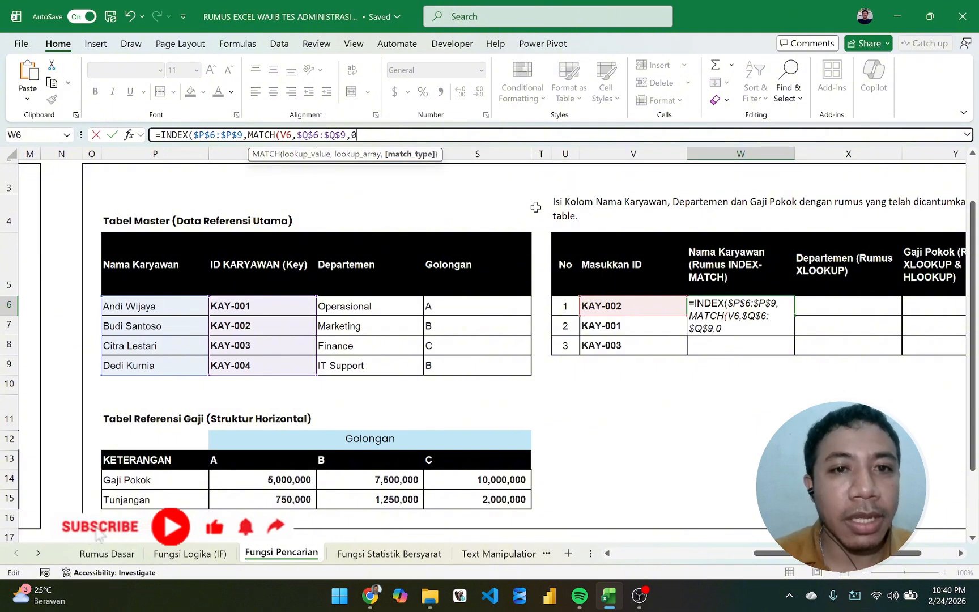
type(")")
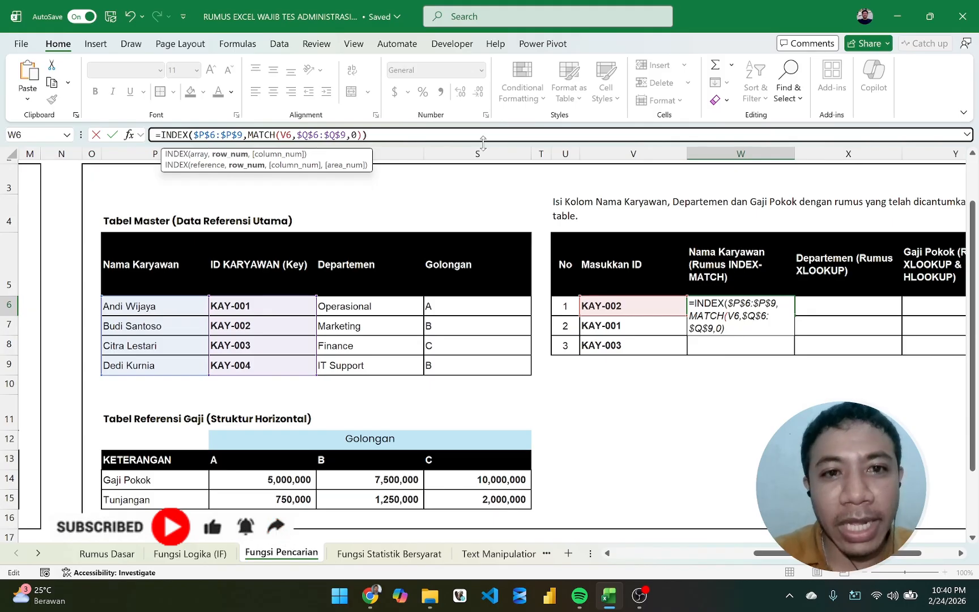
key("Return")
scroll(736, 305, "right", 1)
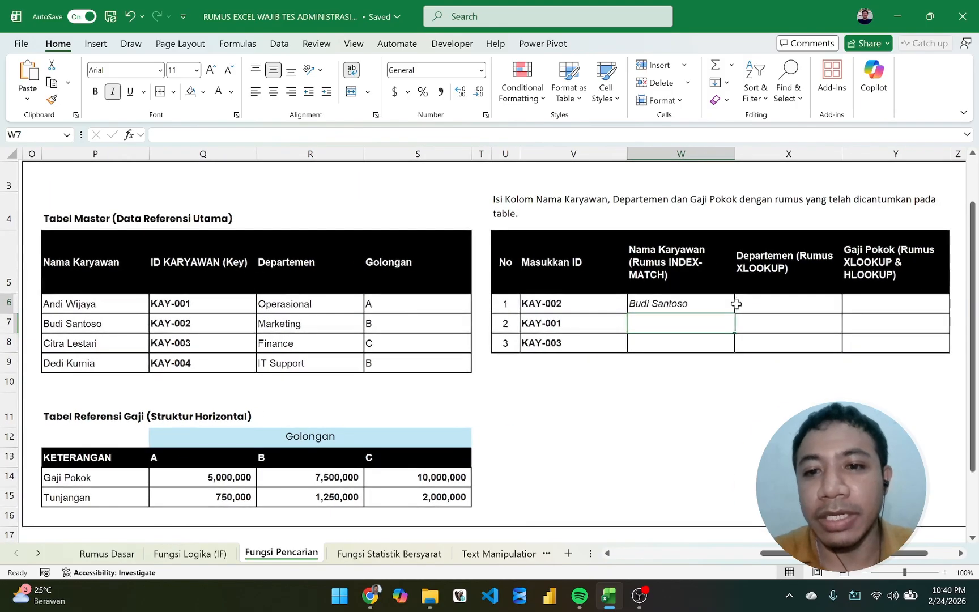
Fill the INDEX-MATCH formula from W6 down to W8 in the Nama Karyawan column.
left_click(716, 306)
double_click(735, 314)
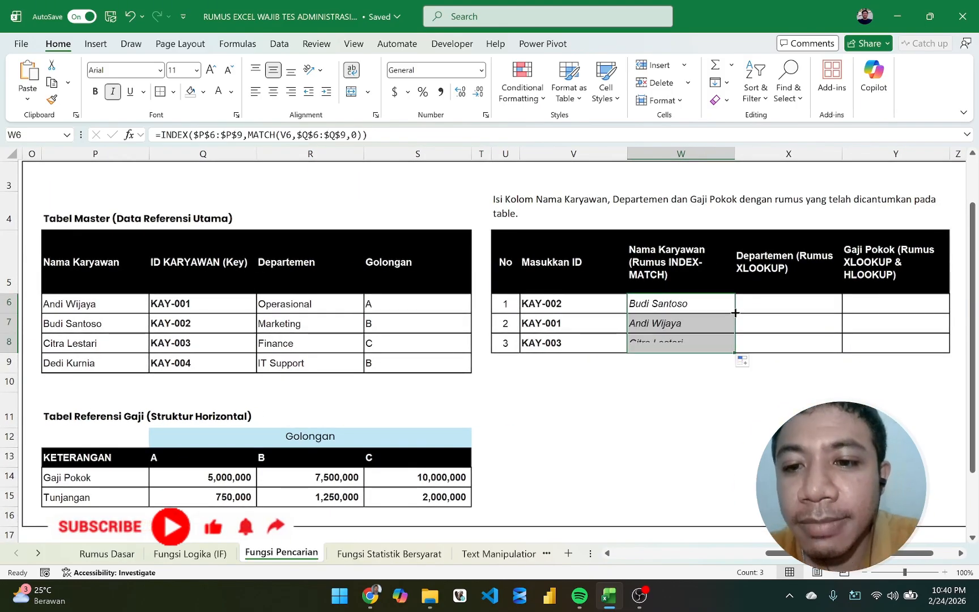
scroll(682, 307, "left", 1)
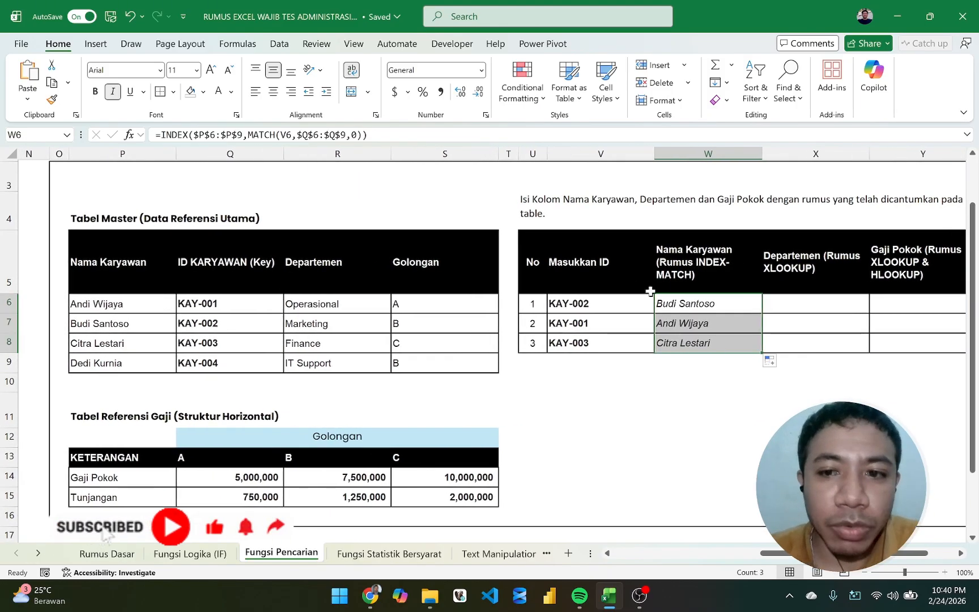
Review the array, lookup value and lookup array that the INDEX-MATCH formula in W6 refers to.
double_click(684, 305)
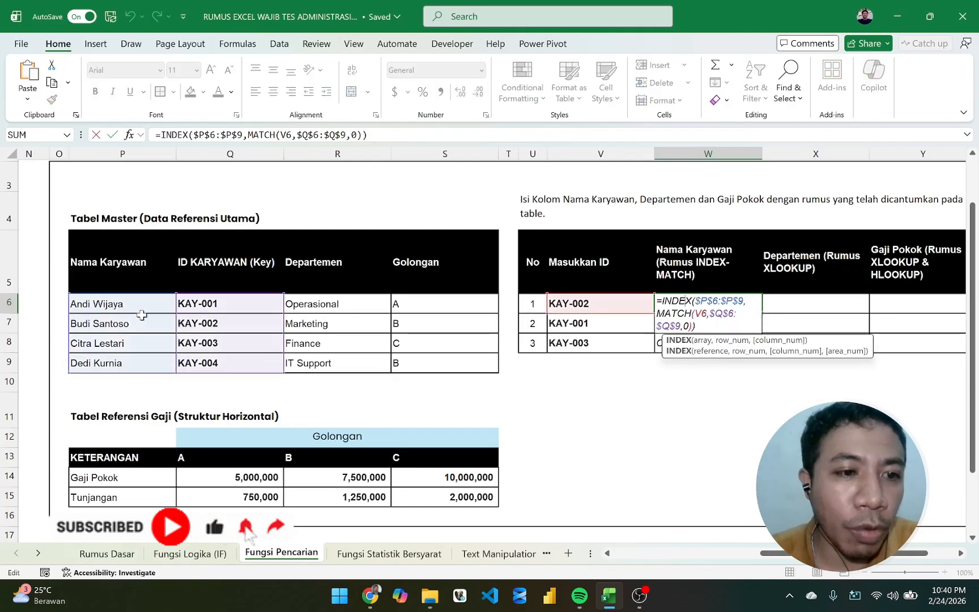
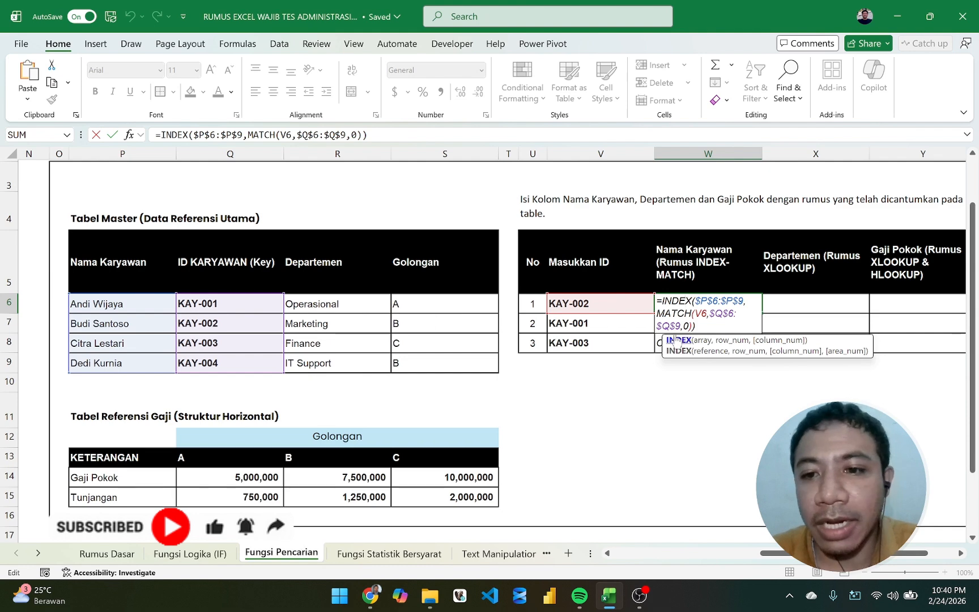
left_click(674, 314)
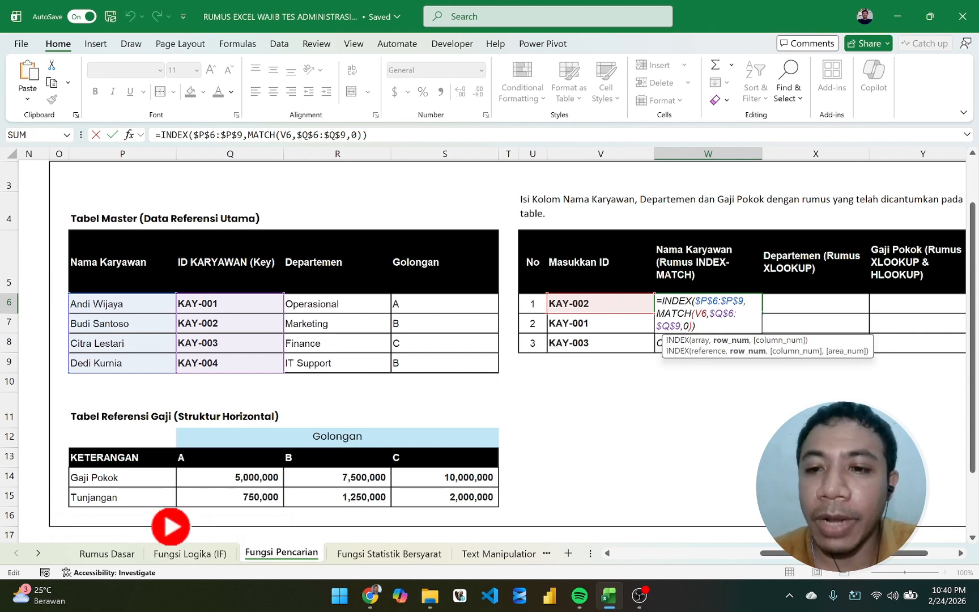
key("Return")
scroll(735, 411, "right", 2)
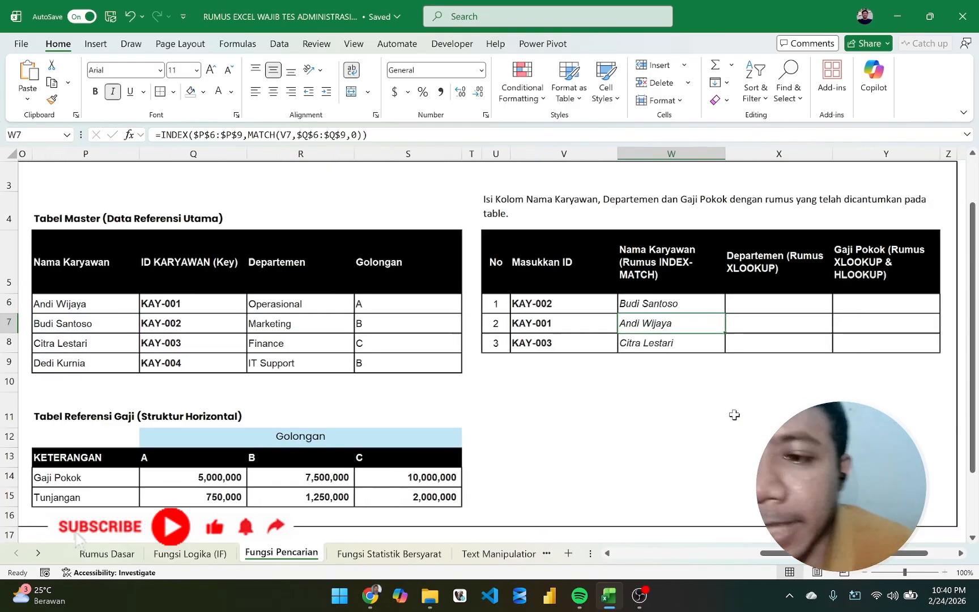
Select the first Departemen cell, X6, and compare the answer table's XLOOKUP requirement with the columns of Tabel Master.
left_click(690, 306)
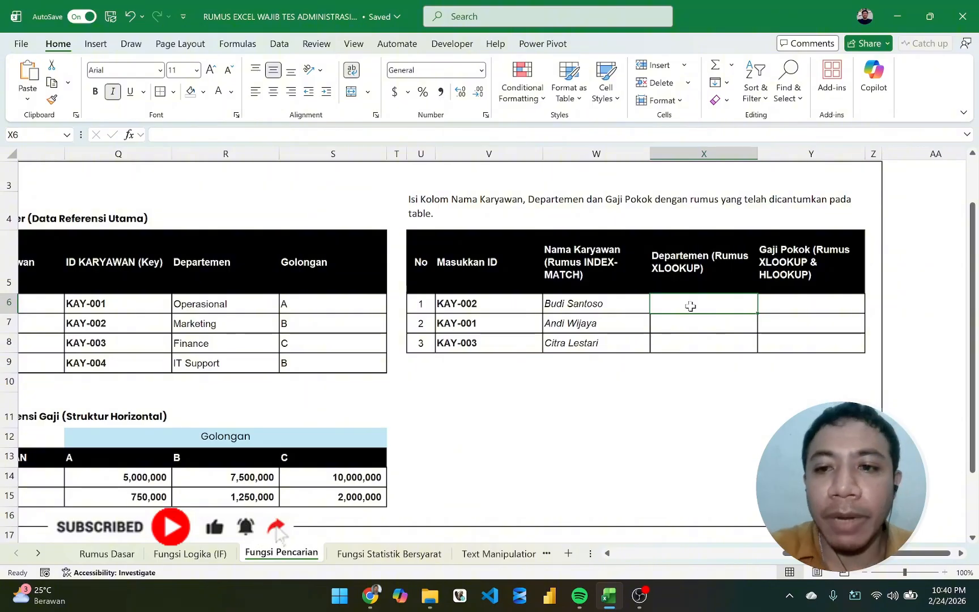
scroll(691, 306, "left", 2)
scroll(691, 306, "right", 1)
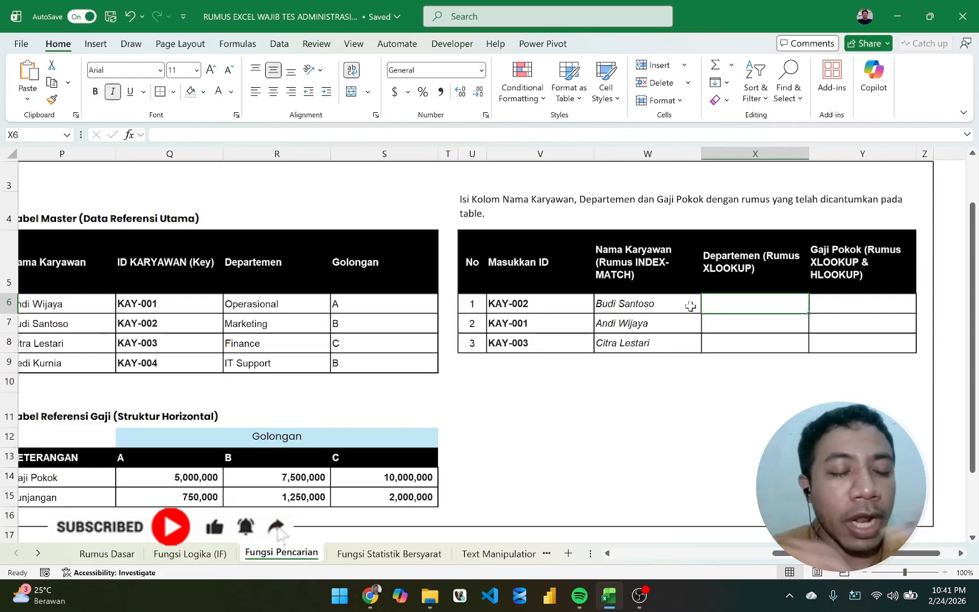
scroll(691, 306, "left", 3)
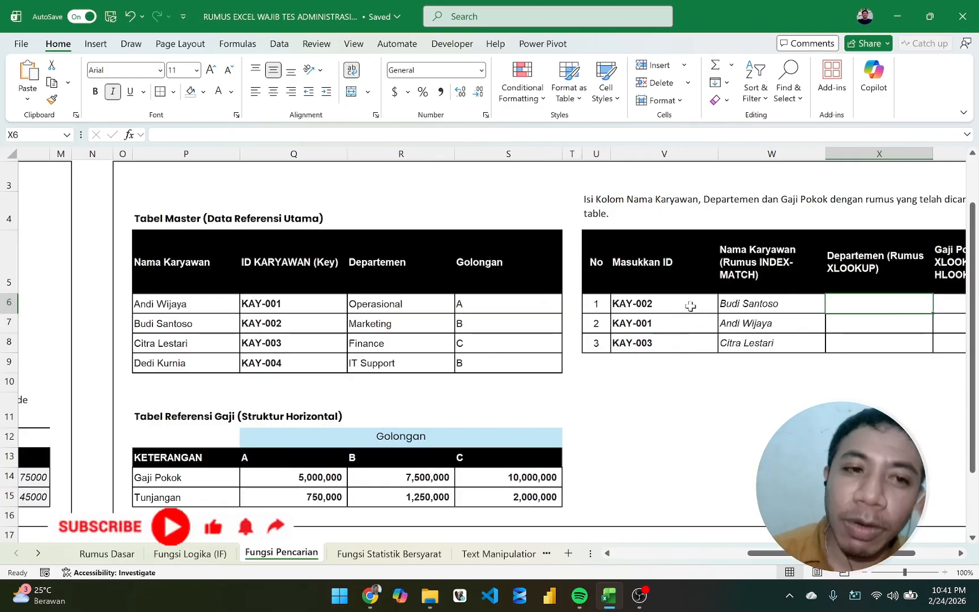
scroll(658, 384, "right", 2)
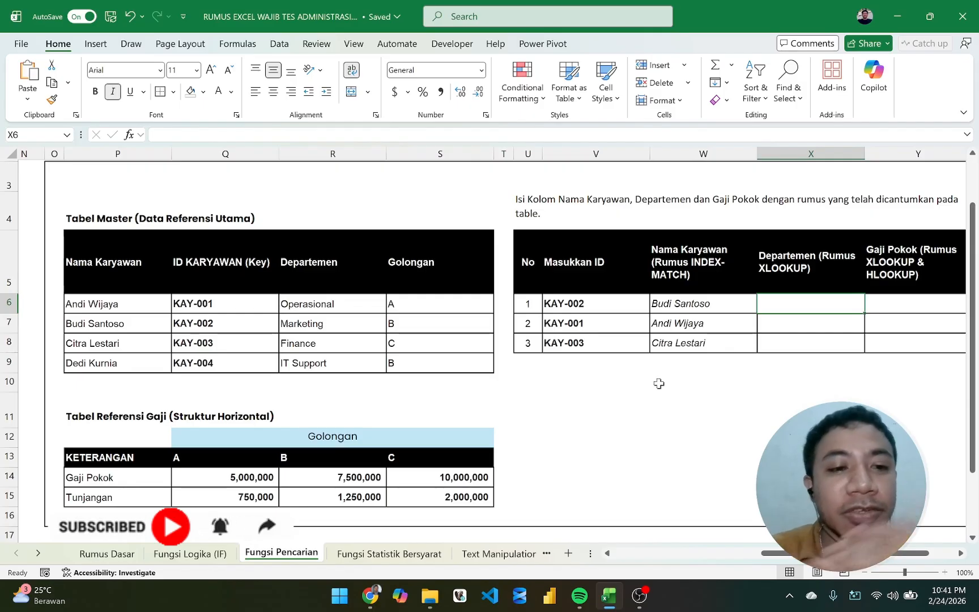
scroll(479, 347, "right", 3)
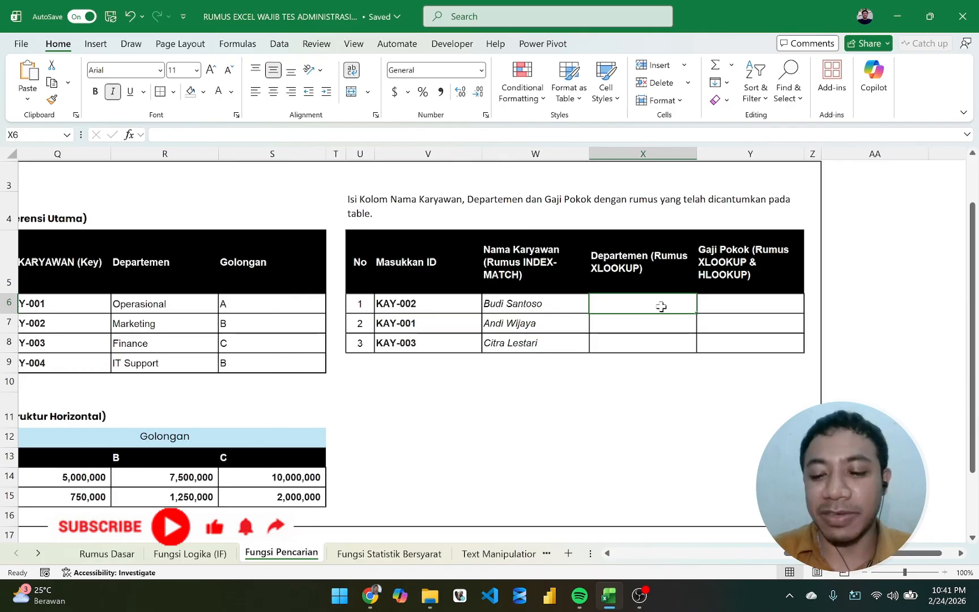
type("xl")
key("Tab")
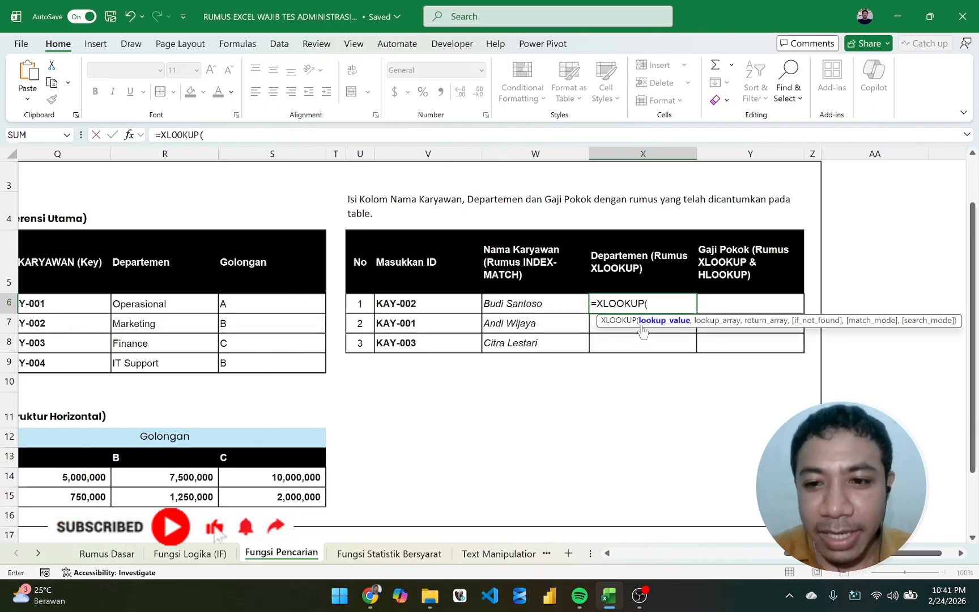
left_click(447, 305)
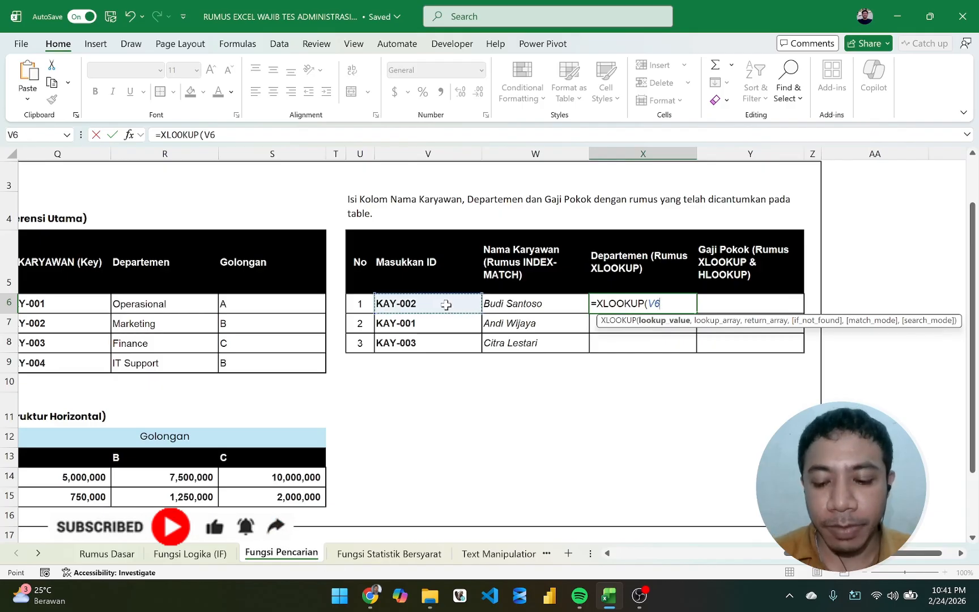
type(",")
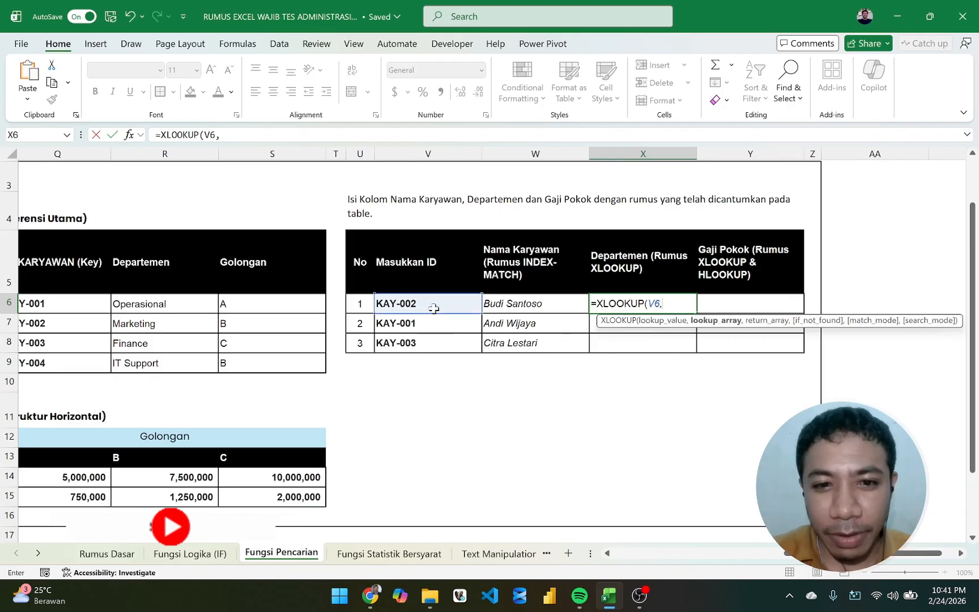
scroll(453, 323, "left", 5)
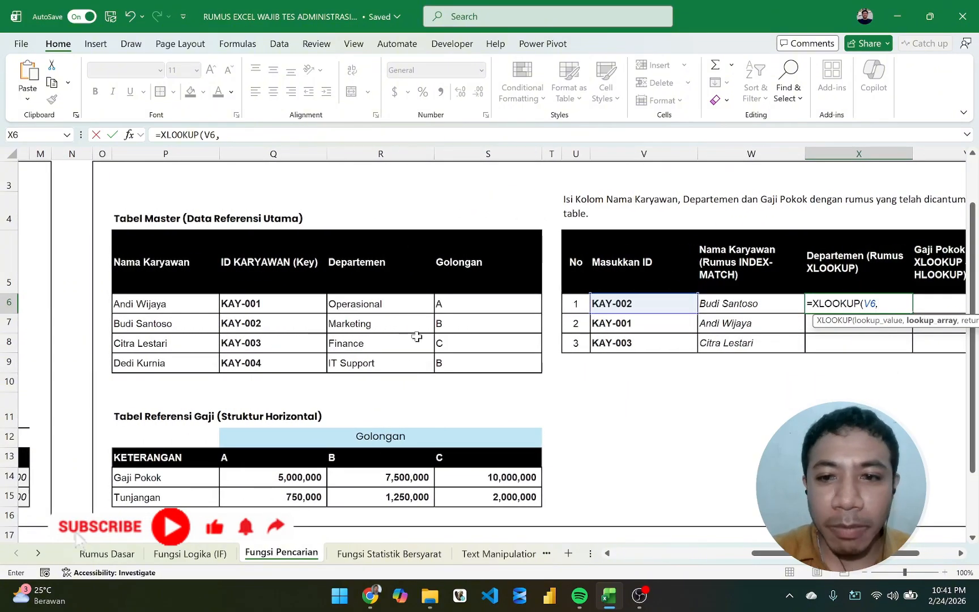
scroll(413, 335, "right", 2)
left_click_drag(292, 304, 284, 361)
key("F4")
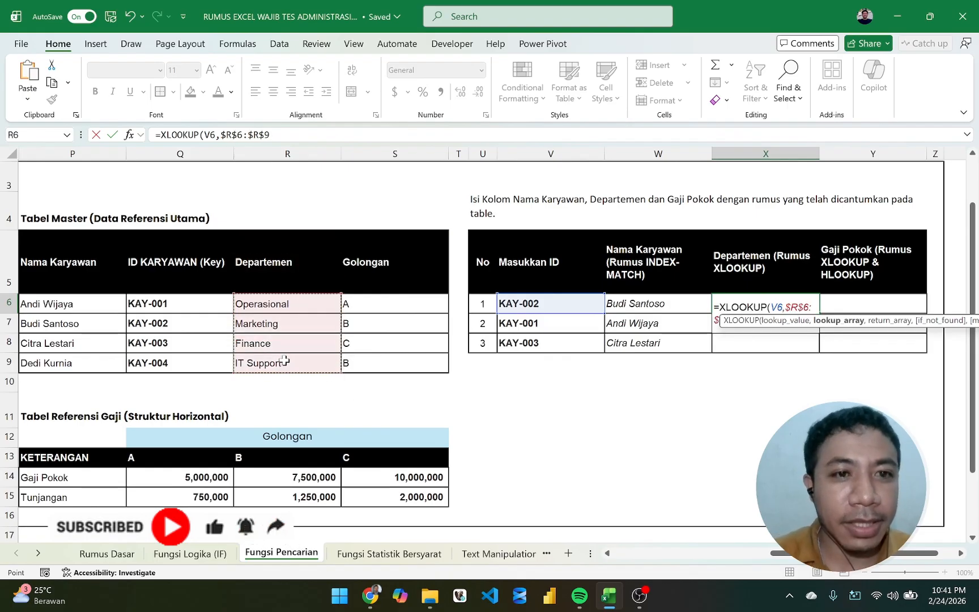
type(",")
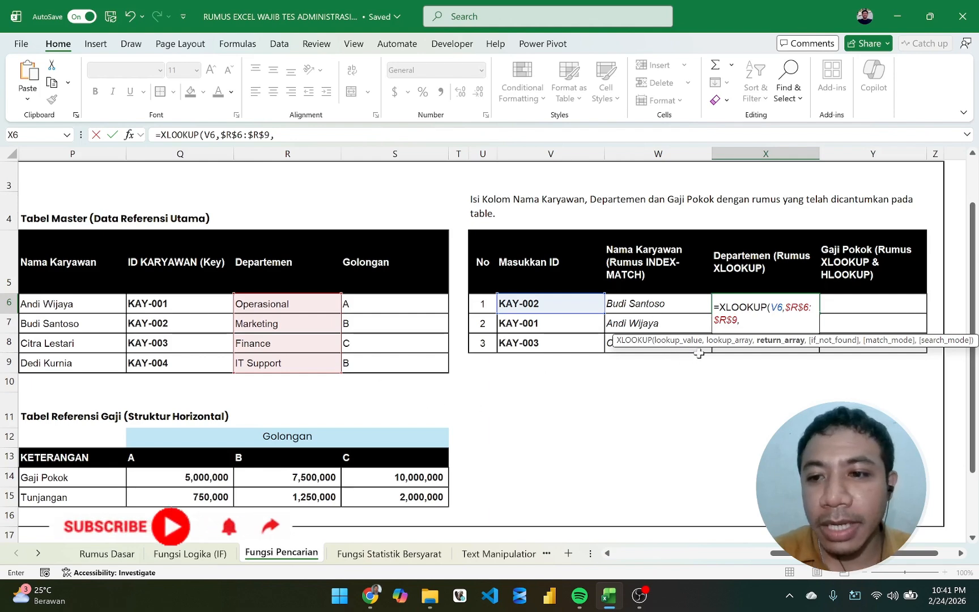
scroll(382, 343, "left", 1)
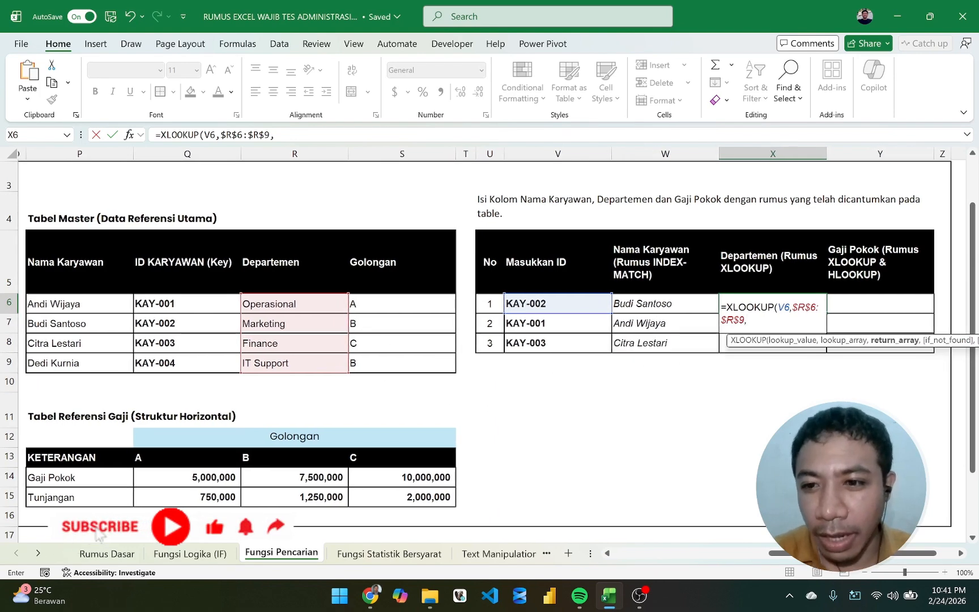
left_click_drag(748, 321, 775, 307)
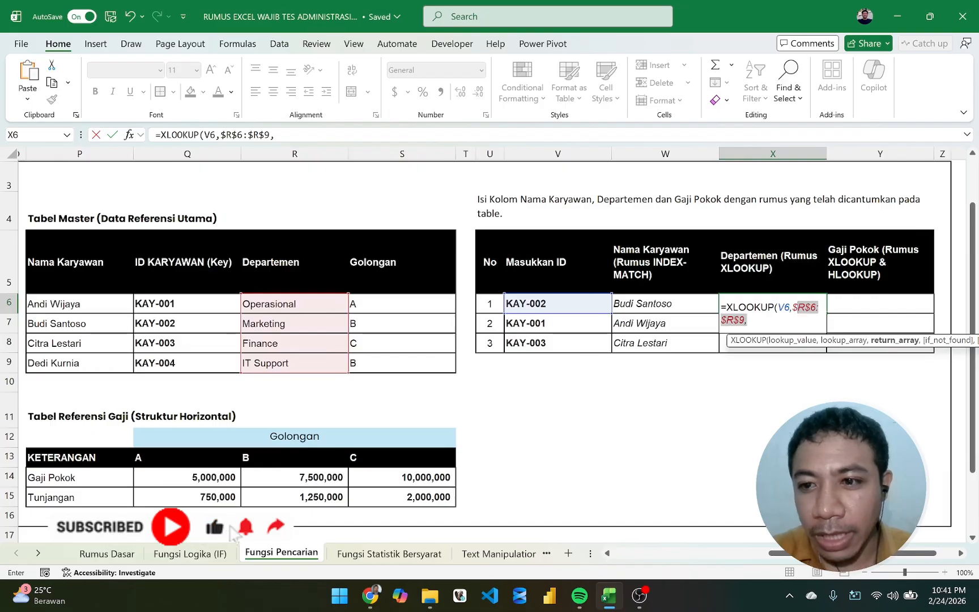
key("BackSpace")
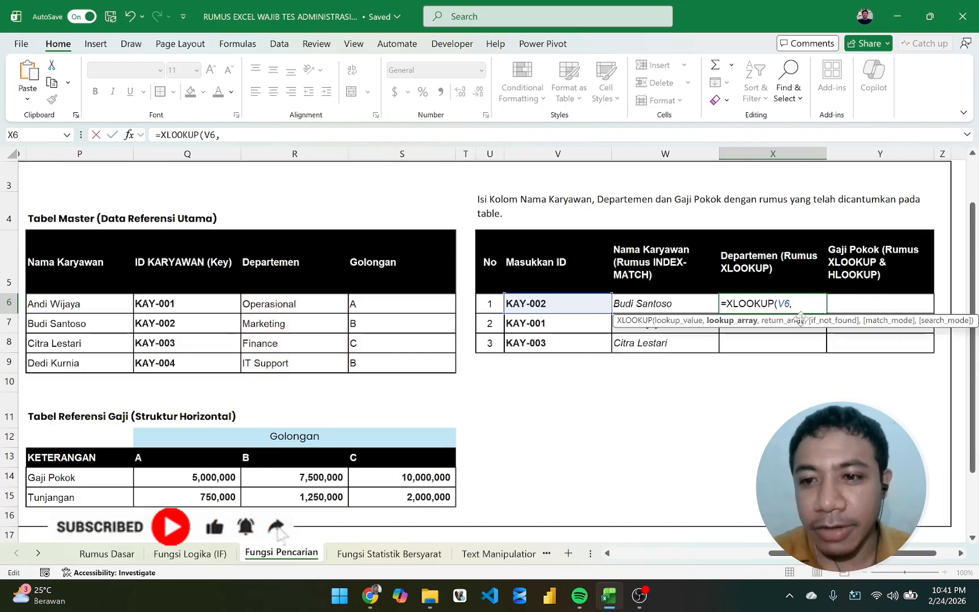
key("Escape")
Build an XLOOKUP in X6 with V6 as lookup value, $Q$6:$Q$9 as lookup array and $R$6:$R$9 as return array.
type("=xl")
key("Tab")
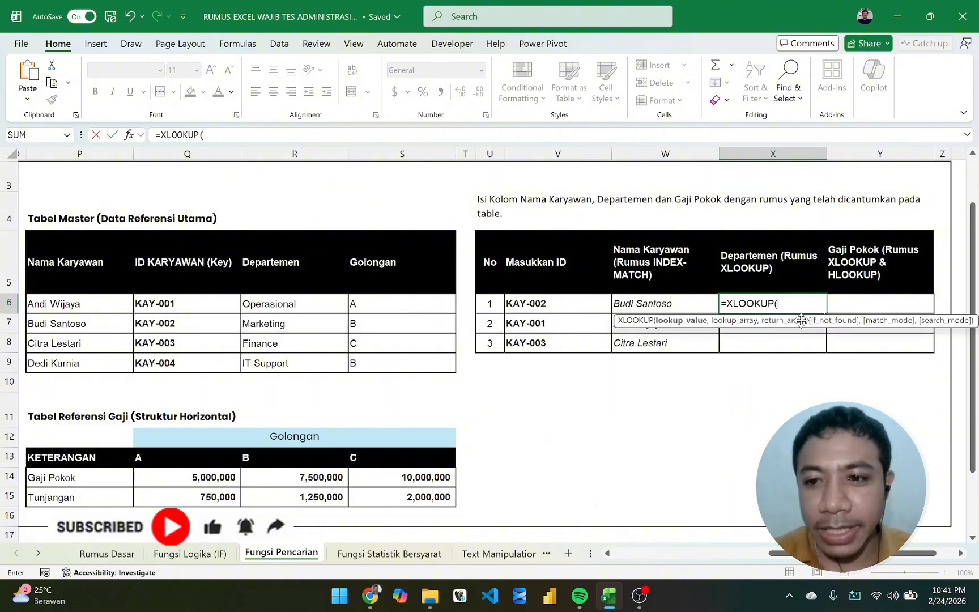
left_click(565, 303)
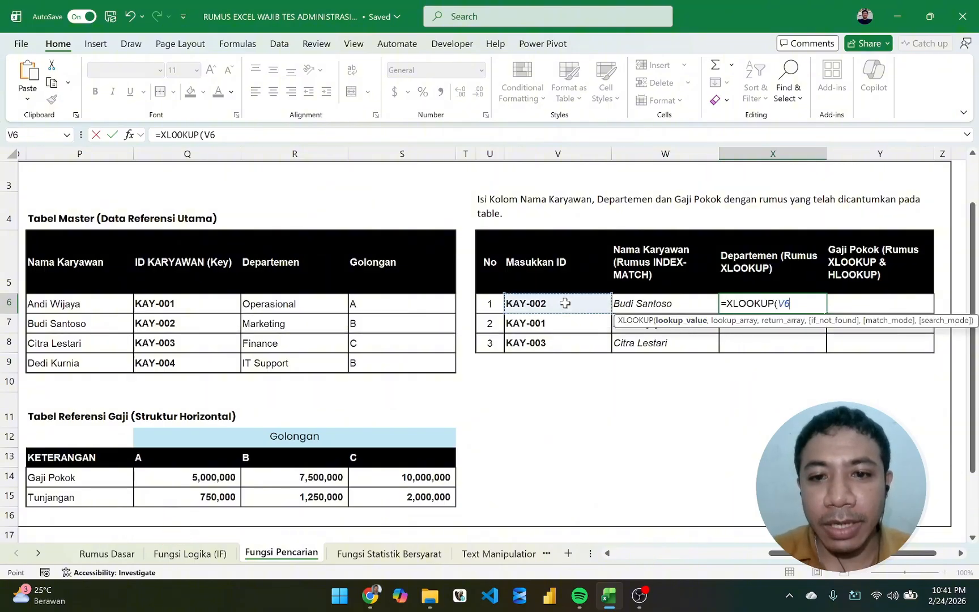
type(",")
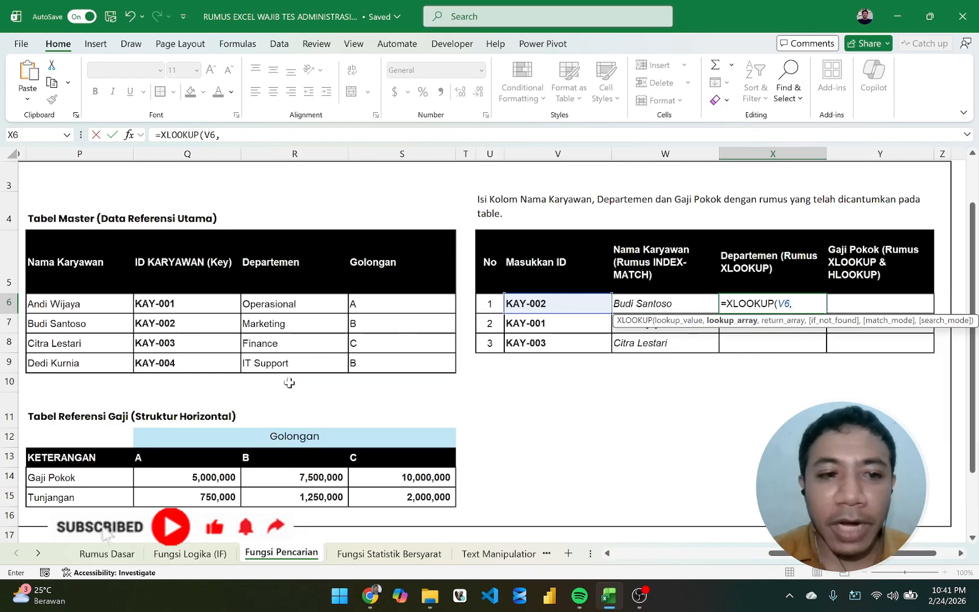
scroll(283, 383, "left", 3)
left_click_drag(259, 306, 250, 363)
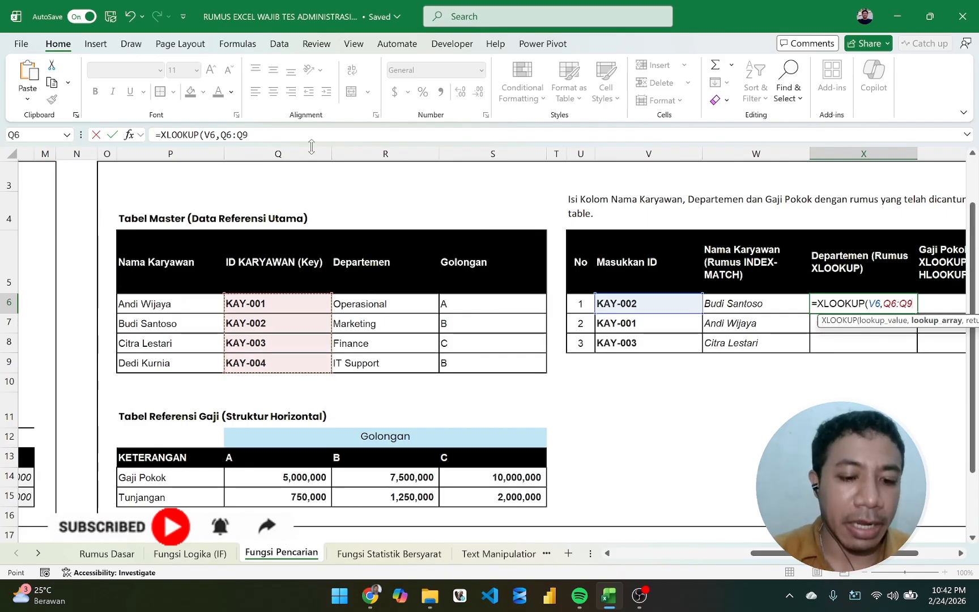
key("F4")
type(",")
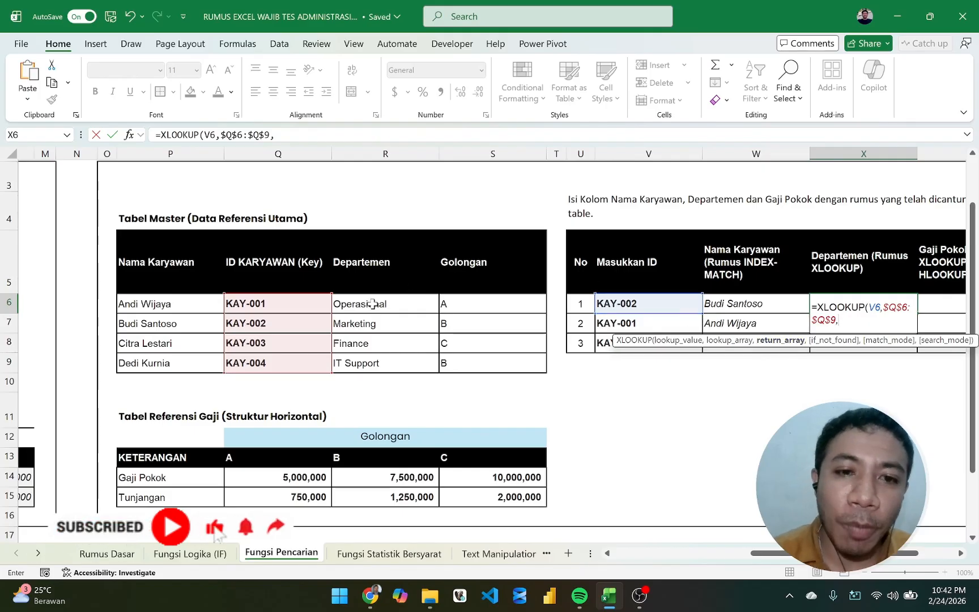
left_click_drag(371, 302, 363, 369)
key("F4")
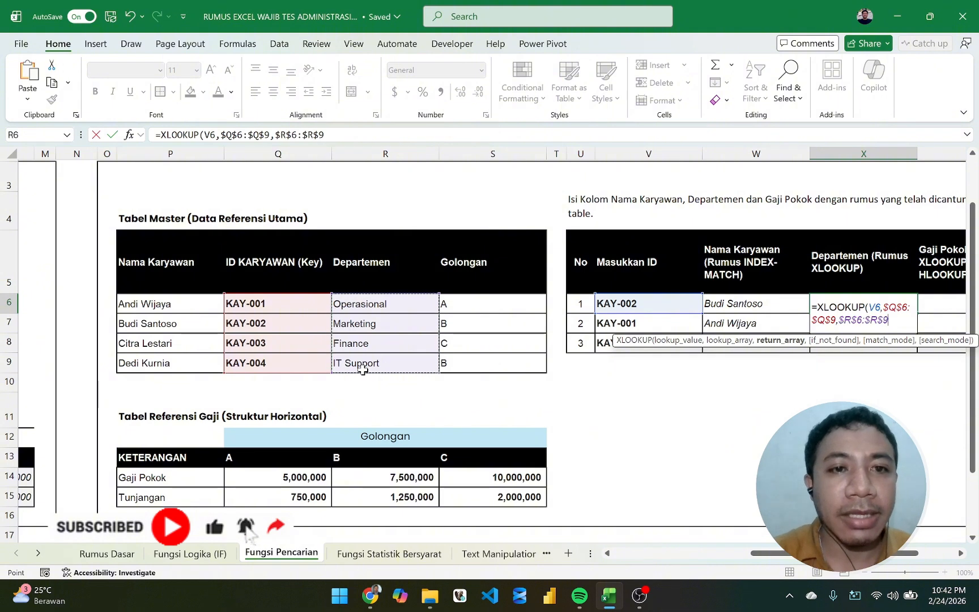
type(",")
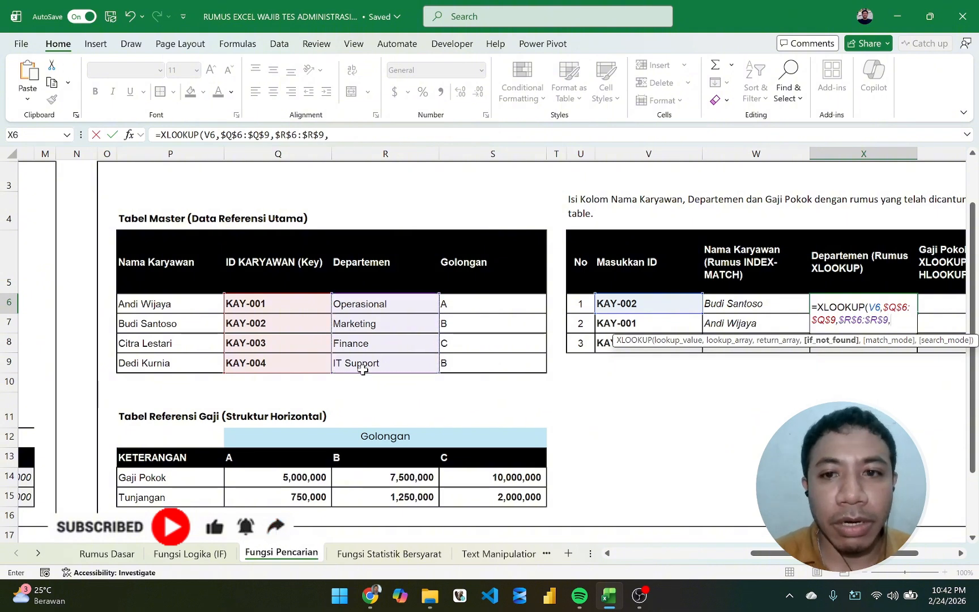
Finish the XLOOKUP in X6 with the if-not-found text "Tidak ada" and exact match mode 0, and enter it.
left_click(363, 135)
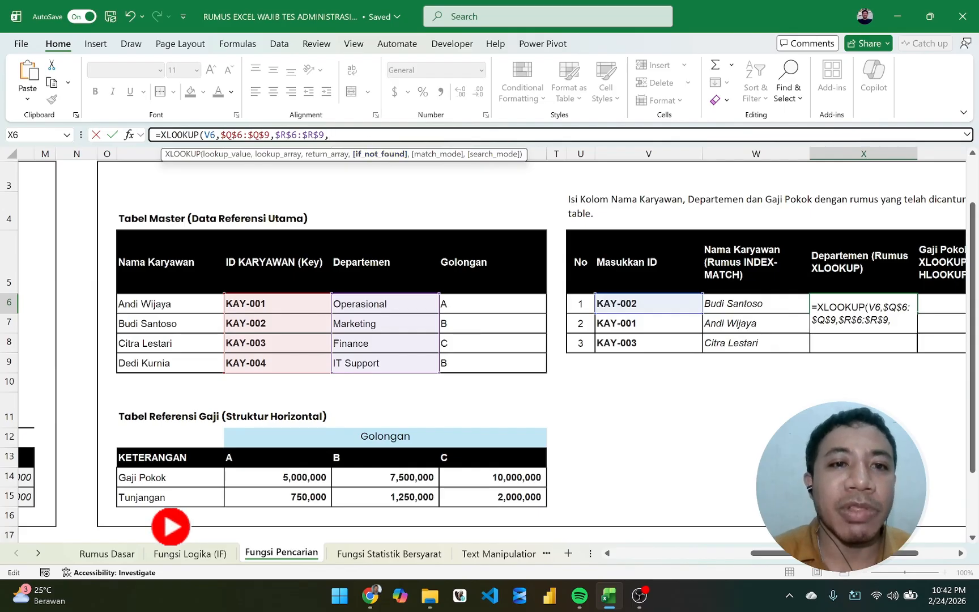
type("\"")
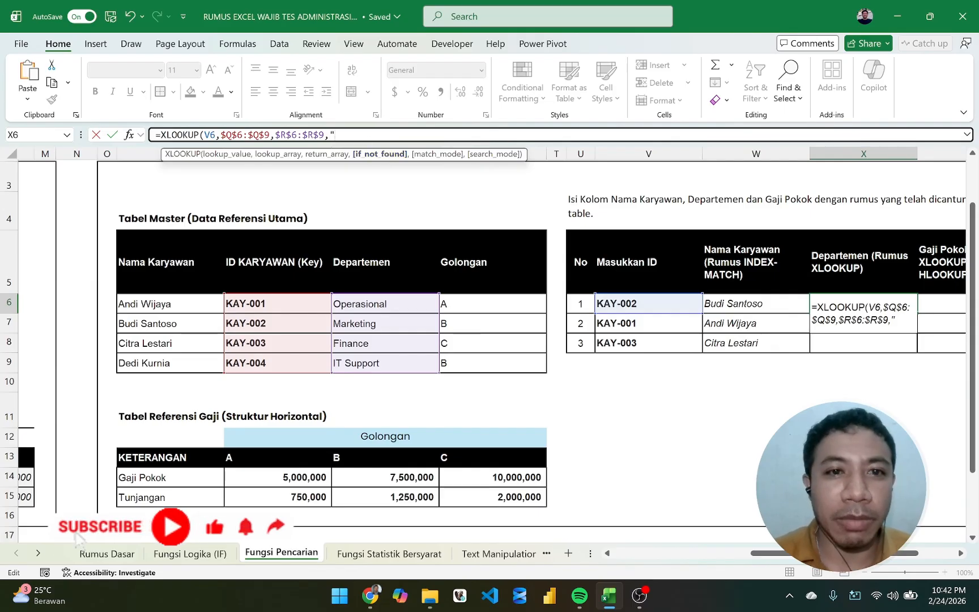
type("T")
type("ak a")
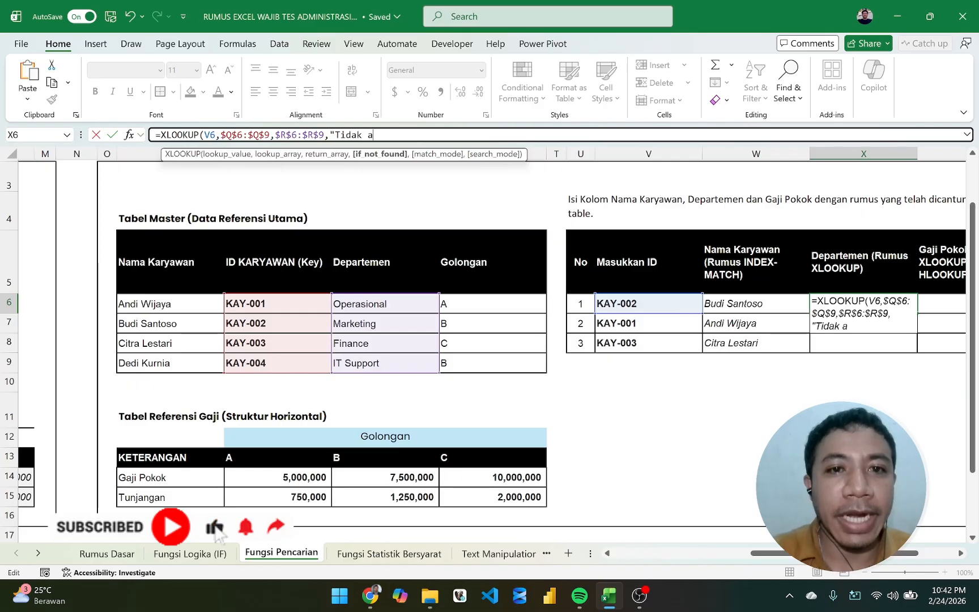
type("da\",")
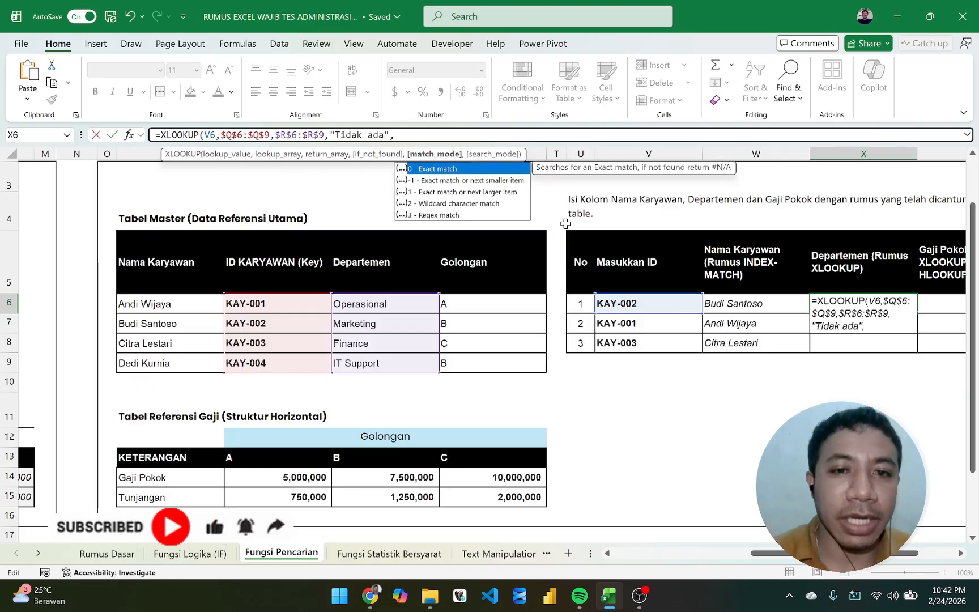
type("0")
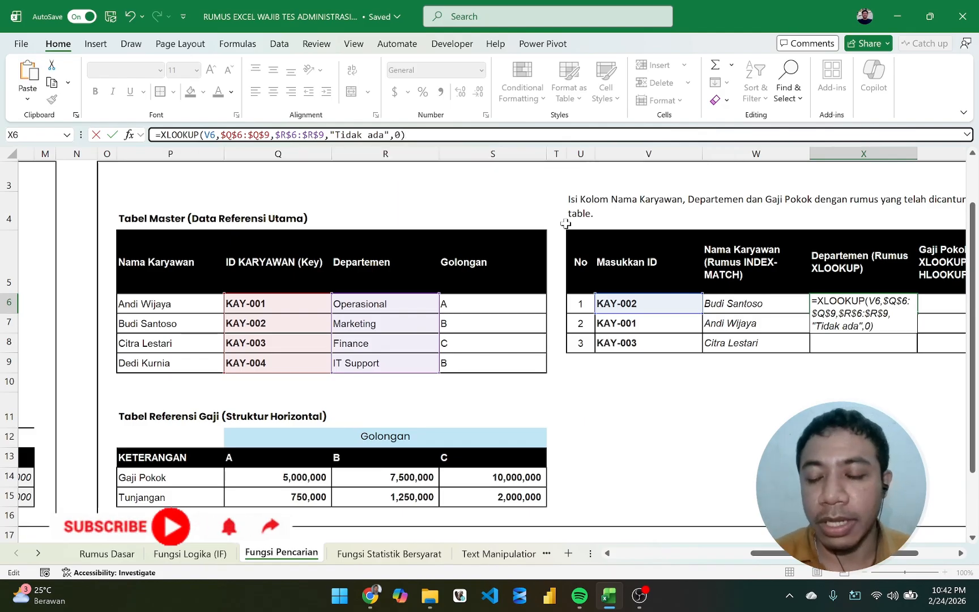
key("Return")
key("Return")
Fill the XLOOKUP formula from X6 down to X8 in the Departemen column.
scroll(693, 244, "right", 2)
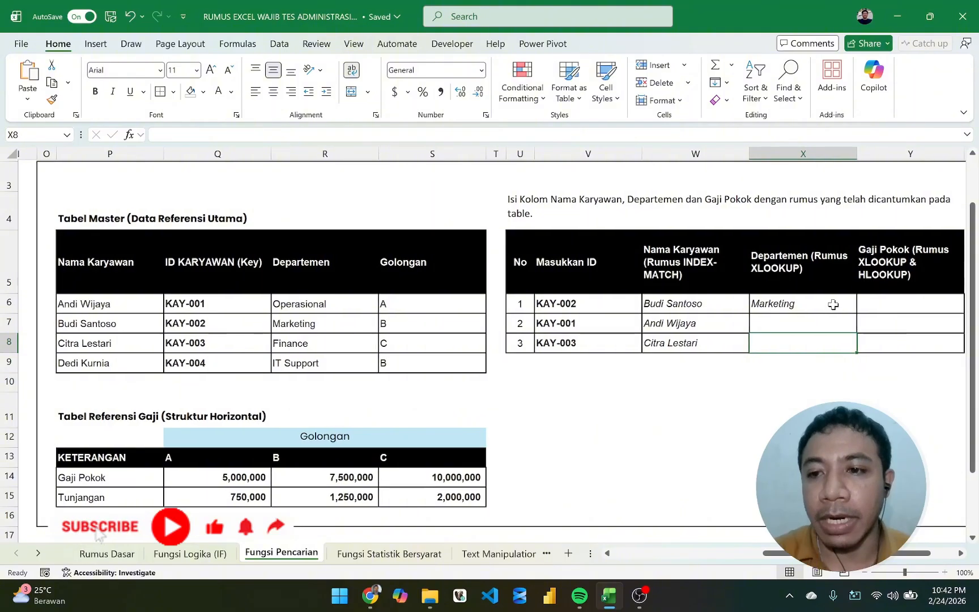
left_click(833, 305)
double_click(857, 312)
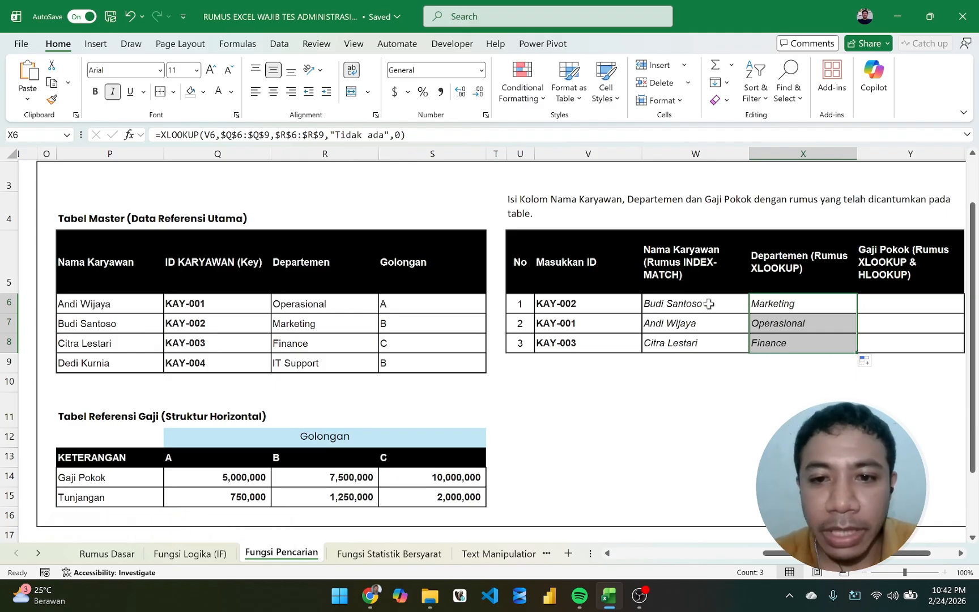
Change the employee ID in V6 to one missing from Tabel Master to test both lookup formulas in that row.
double_click(596, 305)
key("BackSpace")
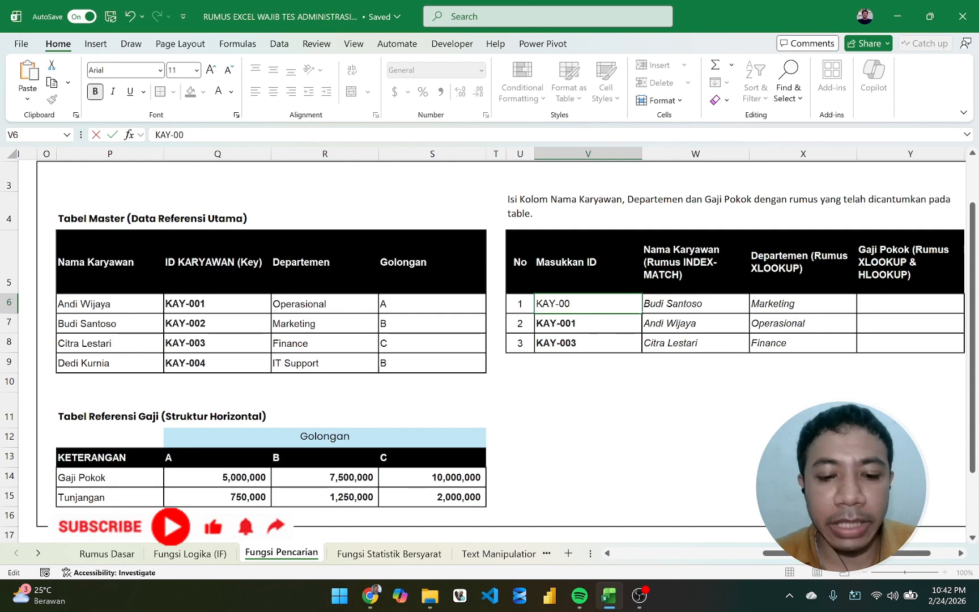
type("10")
key("Return")
scroll(280, 339, "left", 2)
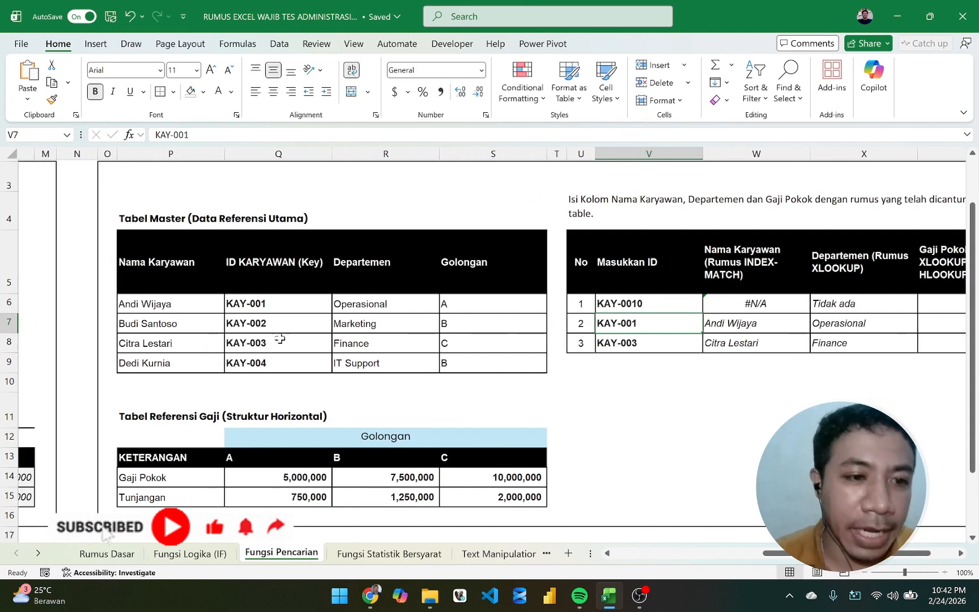
scroll(518, 355, "right", 5)
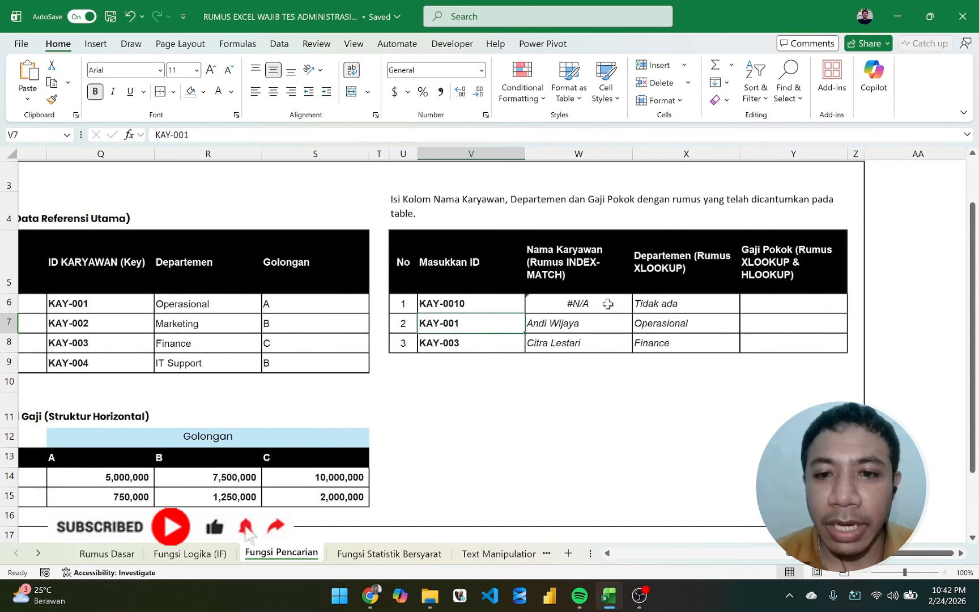
Inspect the XLOOKUP formula in X6 without changing it, and undo the test ID in V6.
double_click(675, 304)
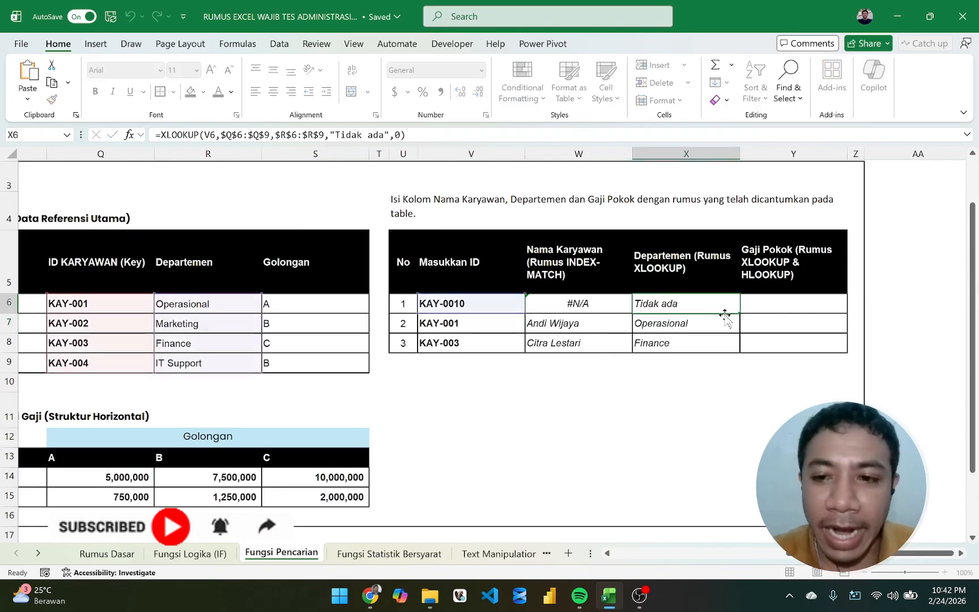
key("Escape")
key("ctrl+z")
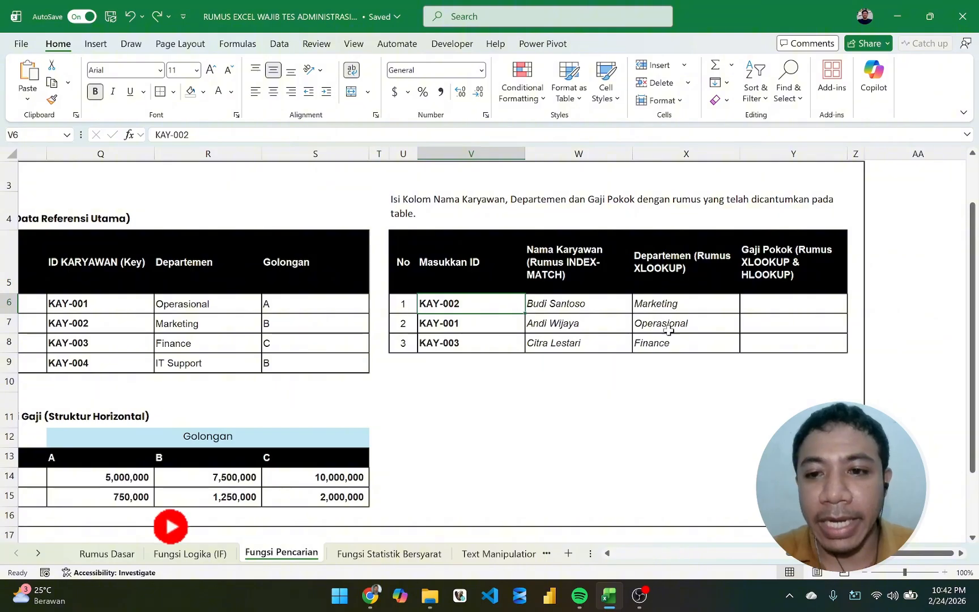
Remove the "Tidak ada" text from the XLOOKUP in X6, leaving that argument empty, and refill the formula down to X8.
double_click(680, 307)
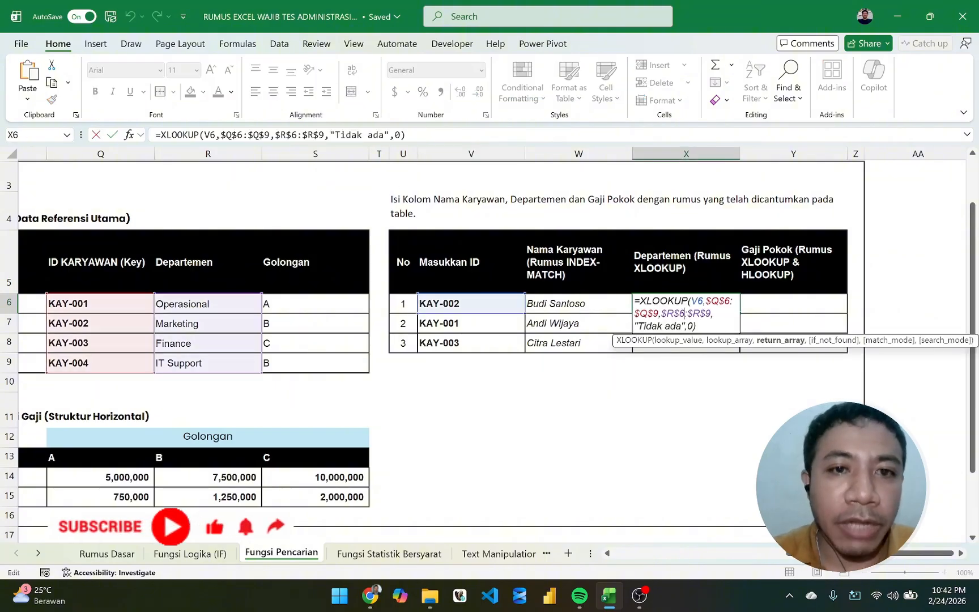
left_click_drag(390, 134, 340, 134)
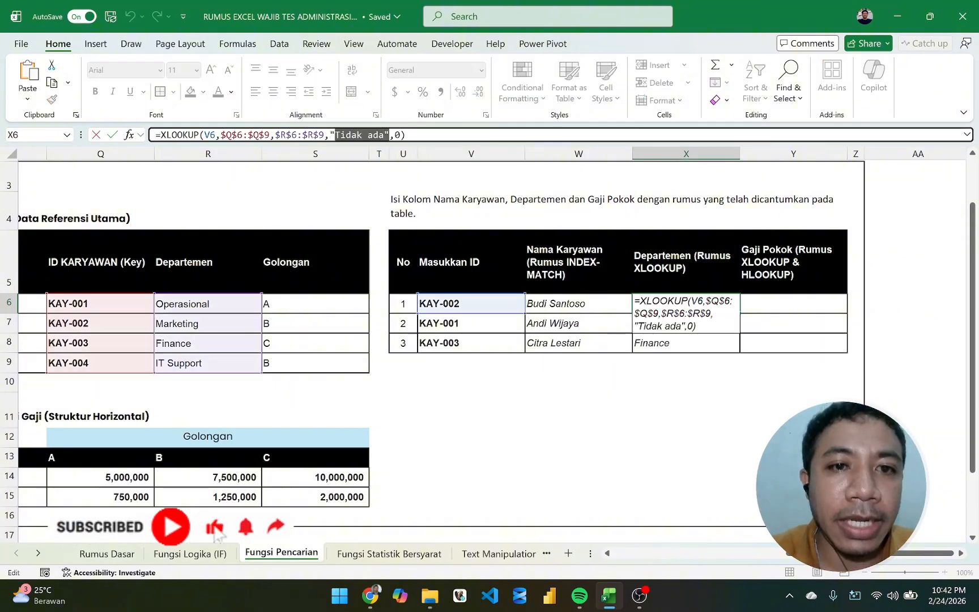
key("BackSpace")
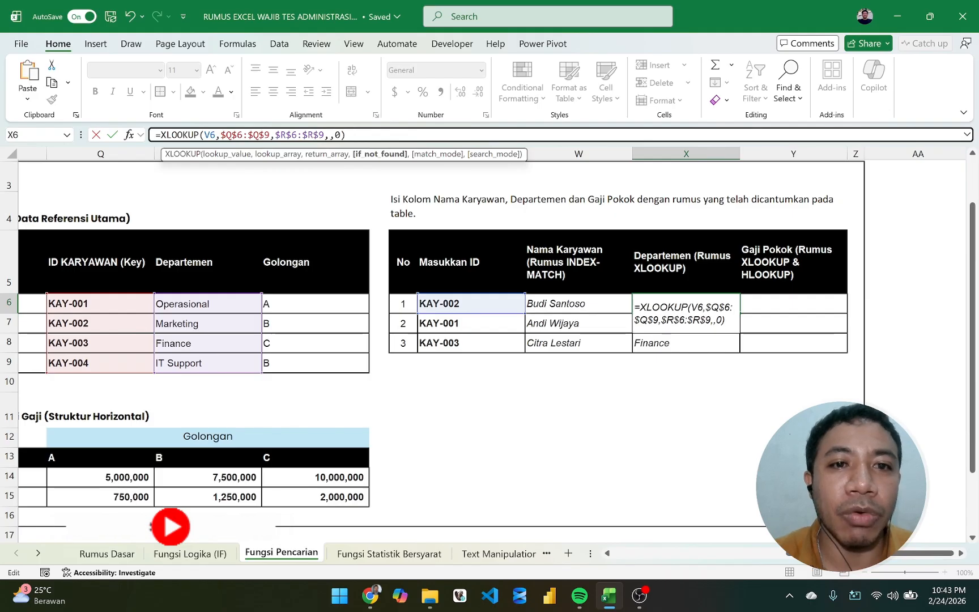
key("Return")
left_click(680, 302)
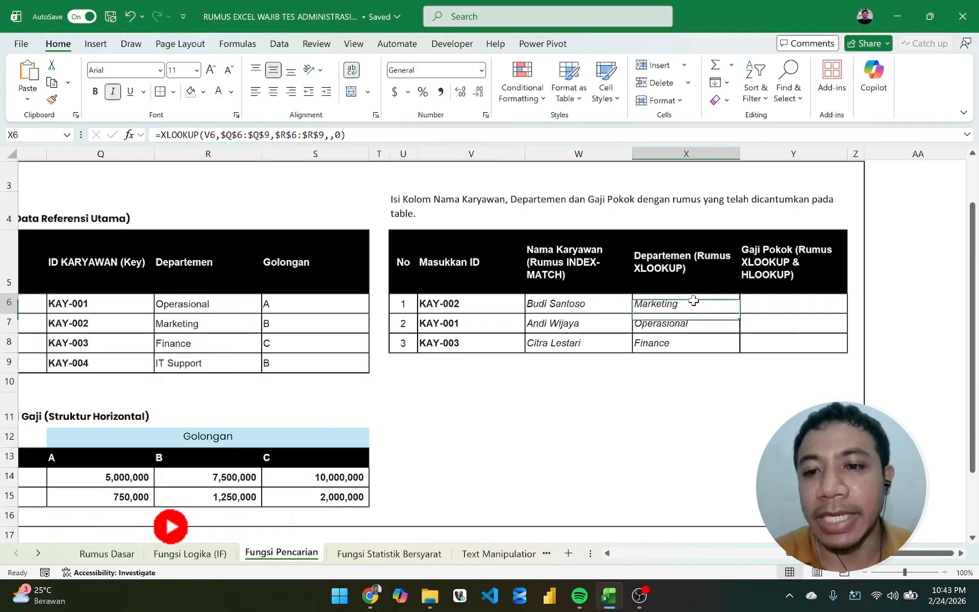
double_click(740, 313)
Examine how the Gaji Pokok answer column relates to Golongan in Tabel Master and the horizontal Tabel Referensi Gaji.
left_click(755, 306)
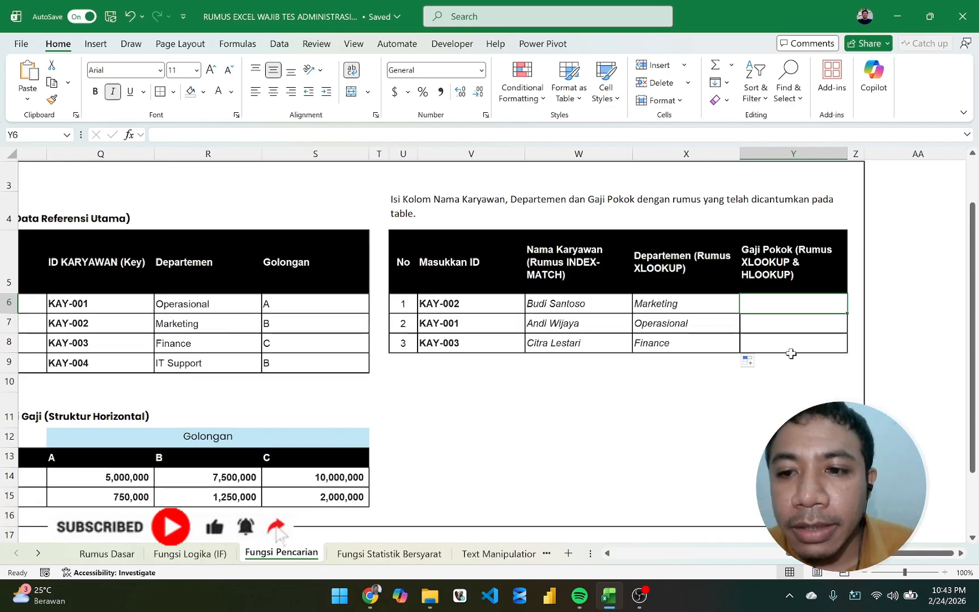
scroll(791, 353, "down", 1)
scroll(791, 353, "left", 3)
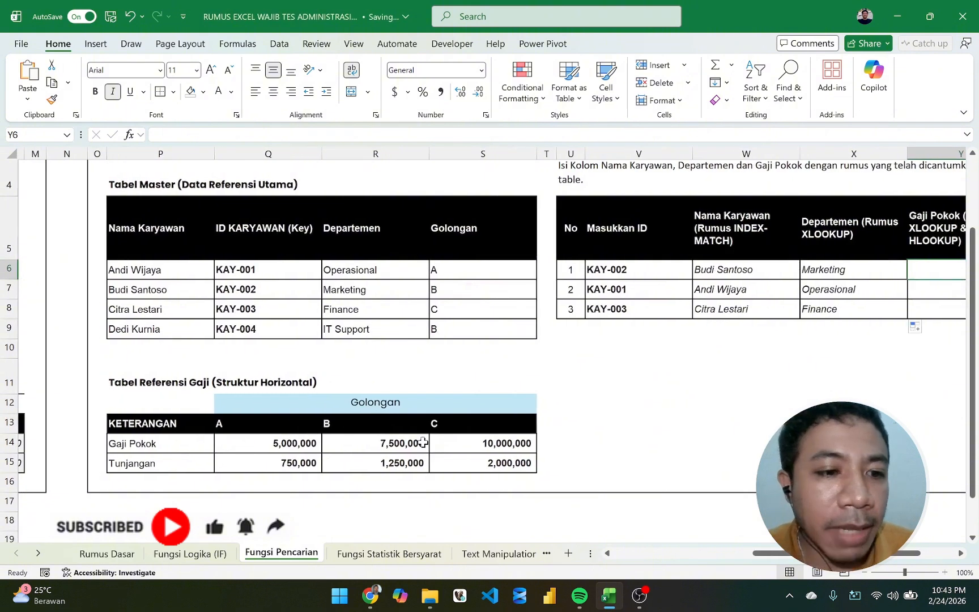
scroll(423, 443, "down", 1)
left_click_drag(161, 346, 405, 410)
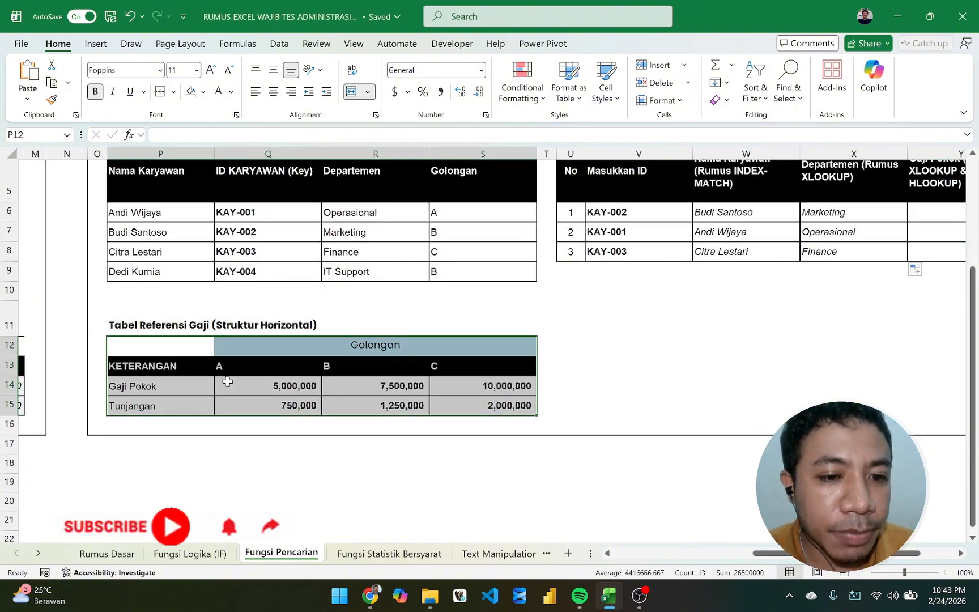
scroll(263, 371, "up", 1)
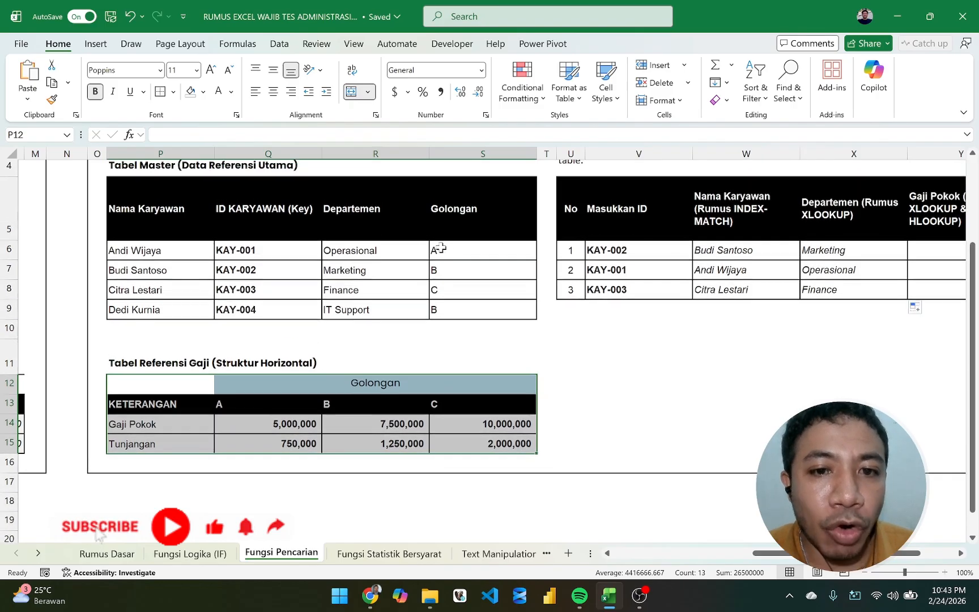
scroll(437, 407, "right", 3)
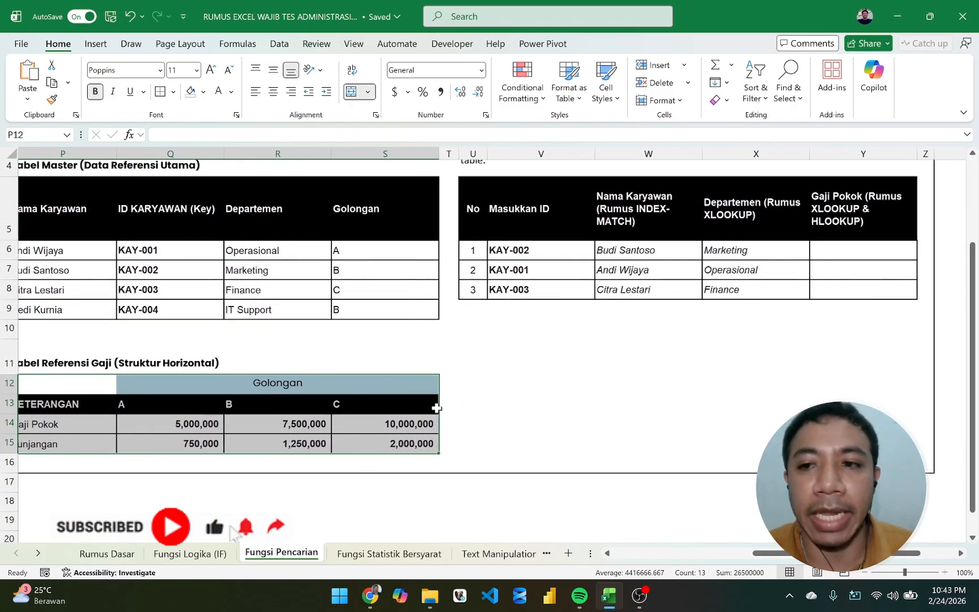
scroll(436, 407, "left", 2)
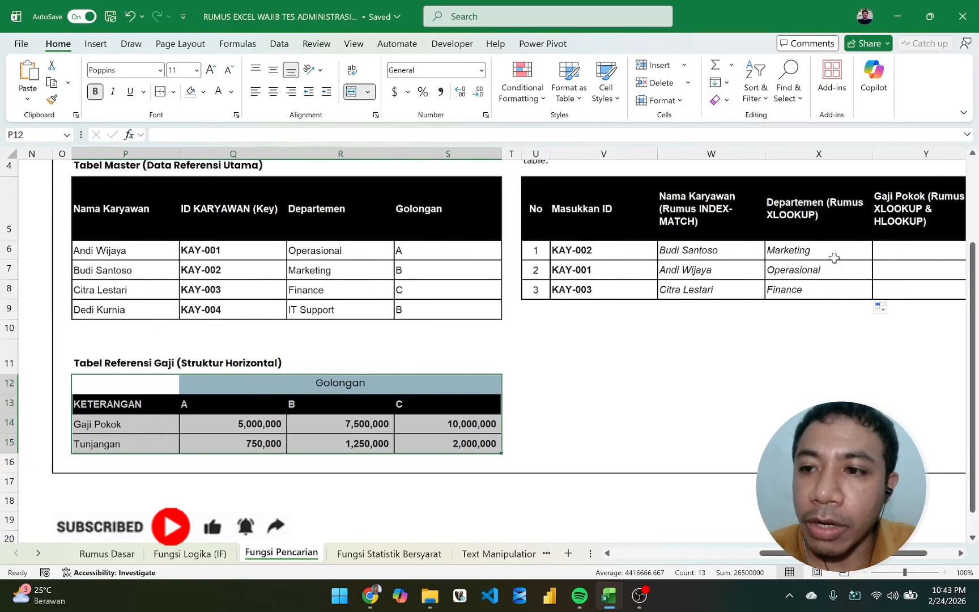
left_click(879, 252)
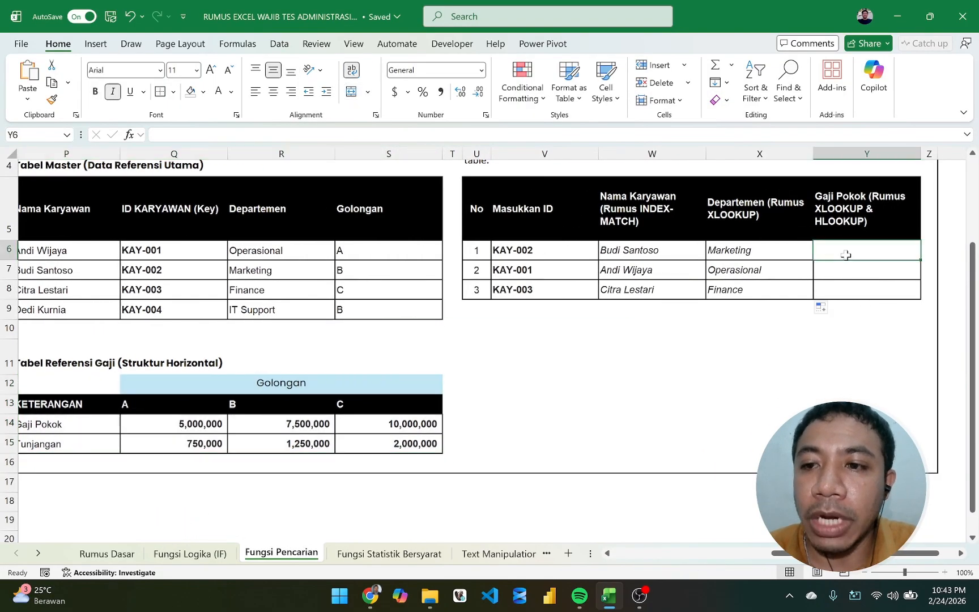
scroll(723, 296, "left", 2)
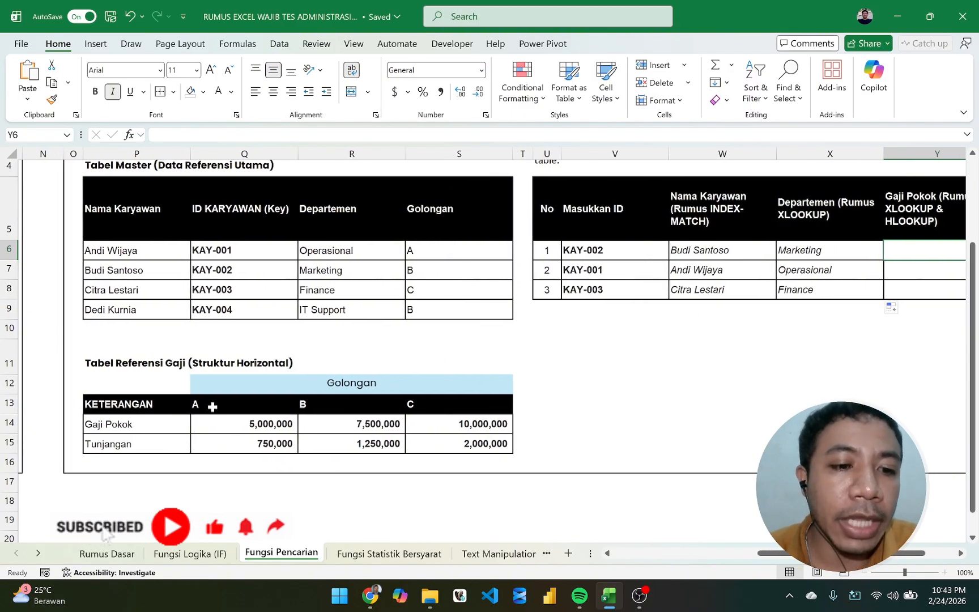
left_click_drag(212, 404, 456, 395)
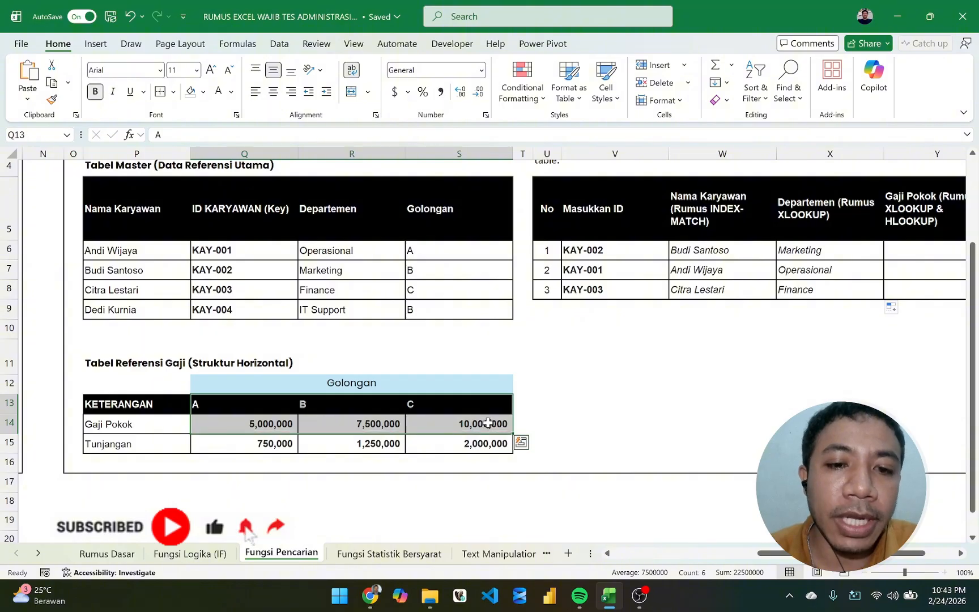
left_click(623, 361)
Begin an XLOOKUP formula in Y6, the first Gaji Pokok answer cell, with the employee ID in V6 as lookup value.
scroll(623, 361, "right", 5)
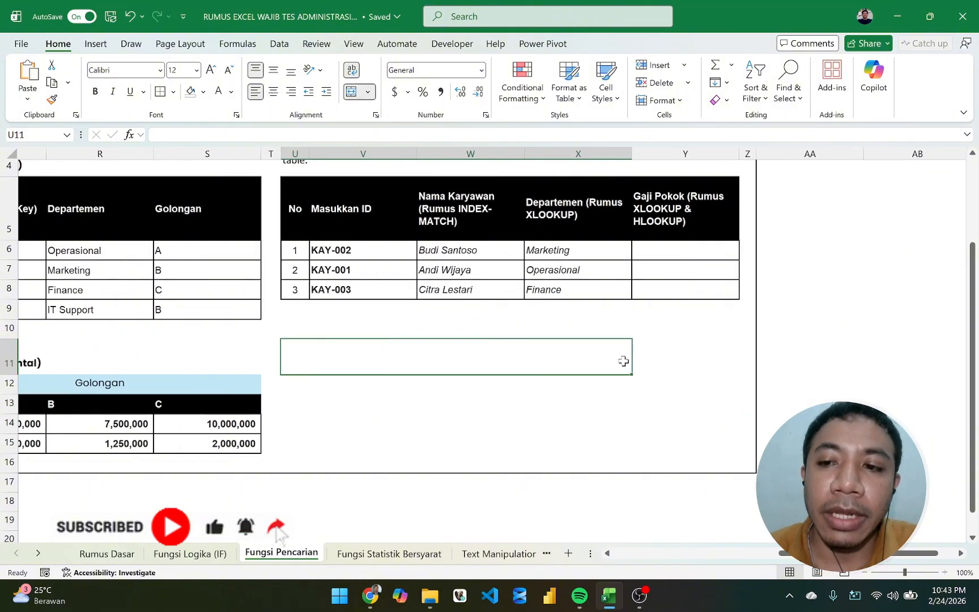
left_click(666, 258)
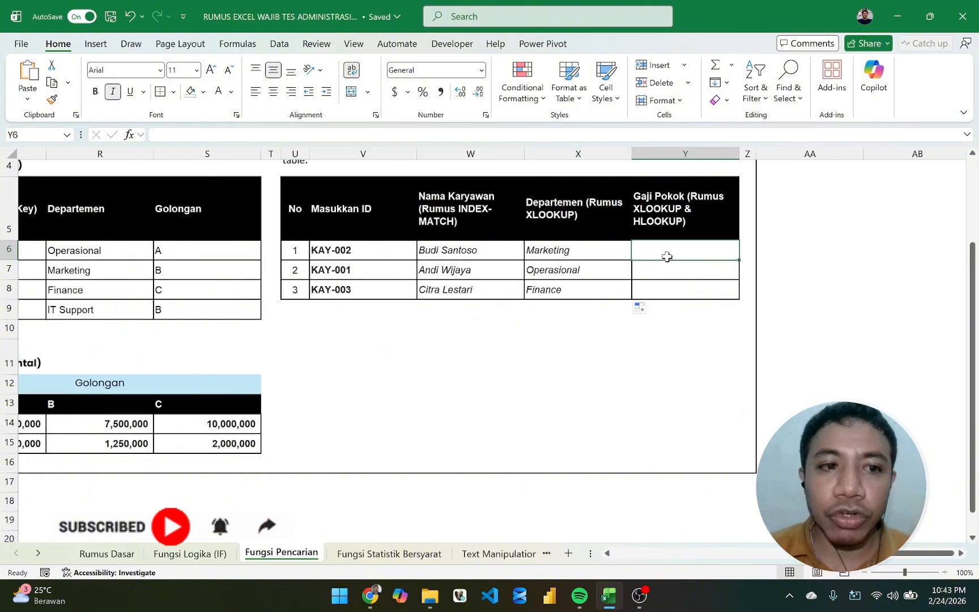
type("=")
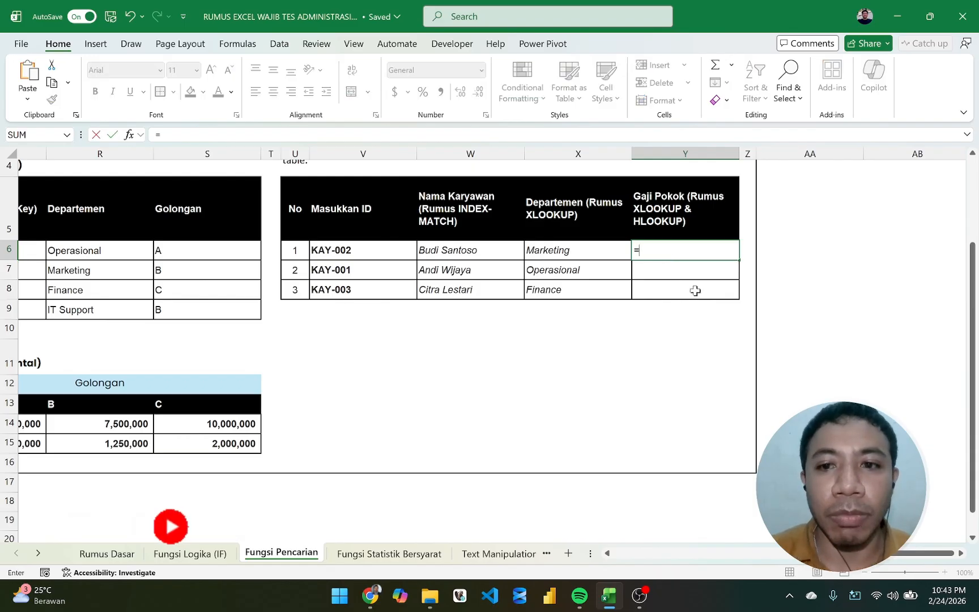
scroll(679, 355, "left", 3)
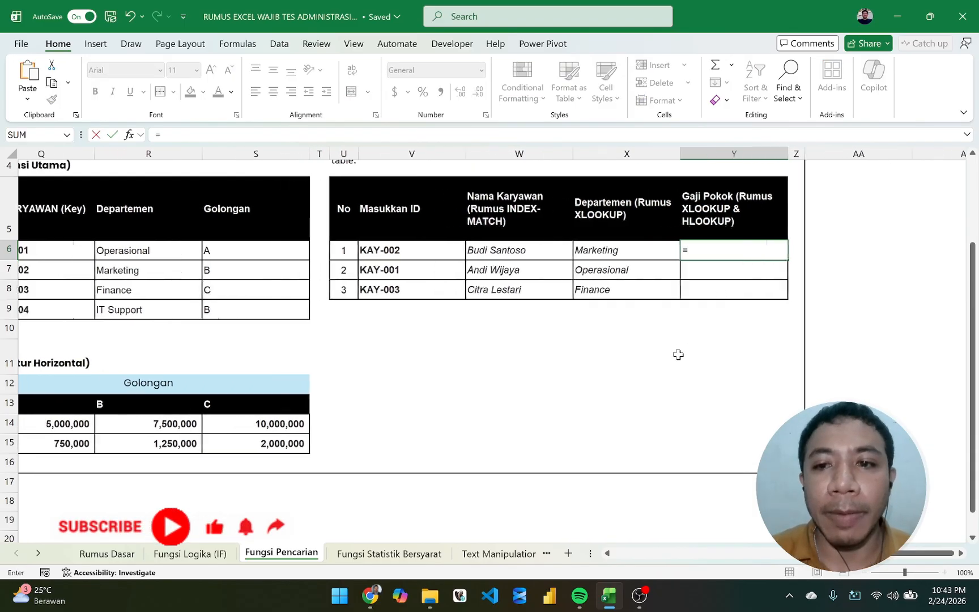
scroll(678, 354, "right", 2)
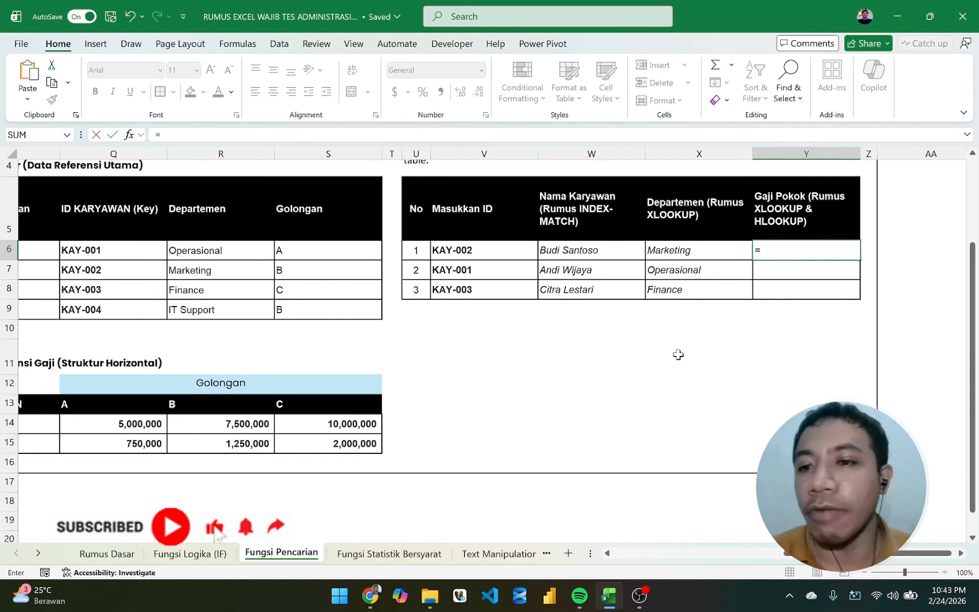
key("BackSpace")
type("=")
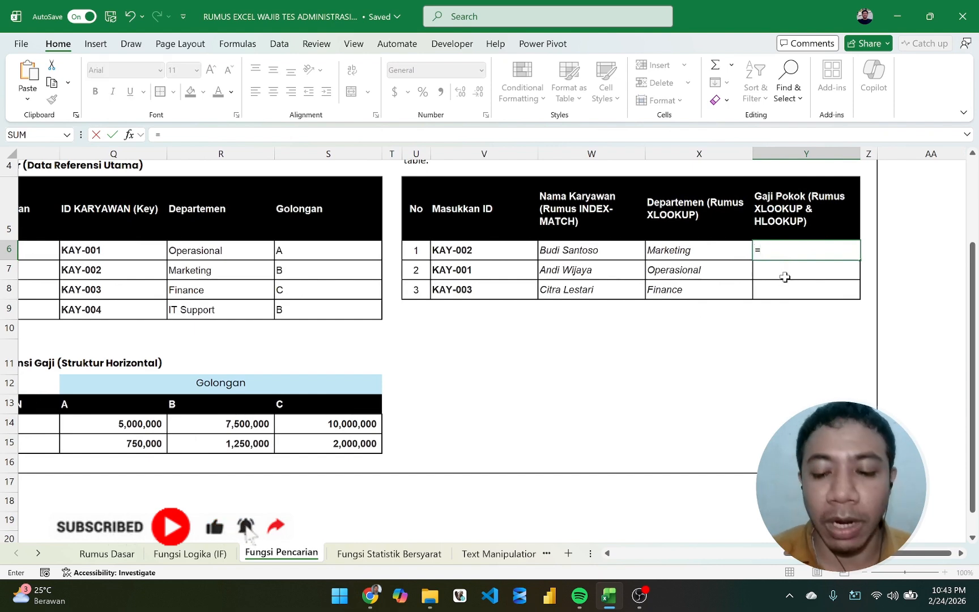
type("xlookup(")
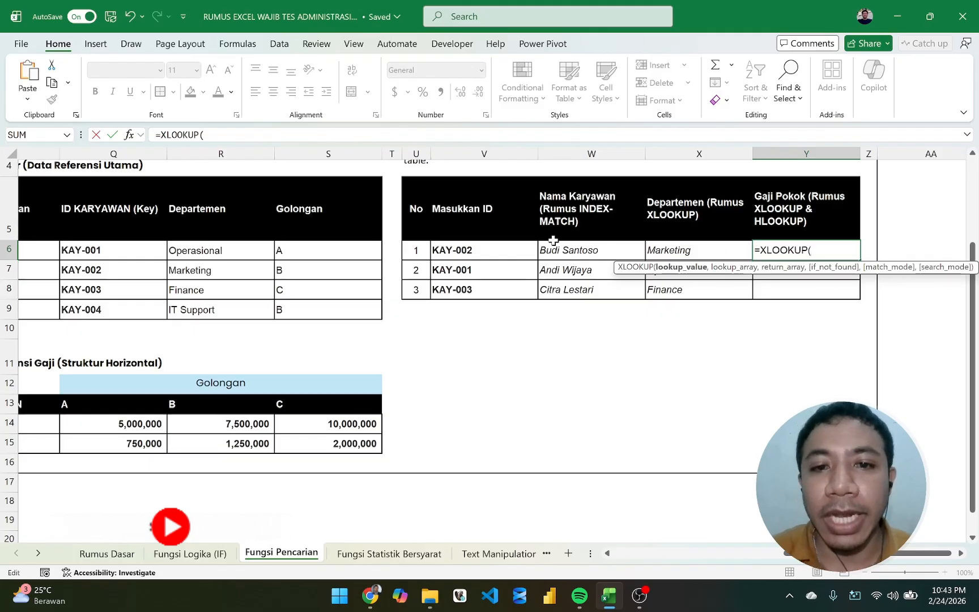
left_click(520, 257)
type(",")
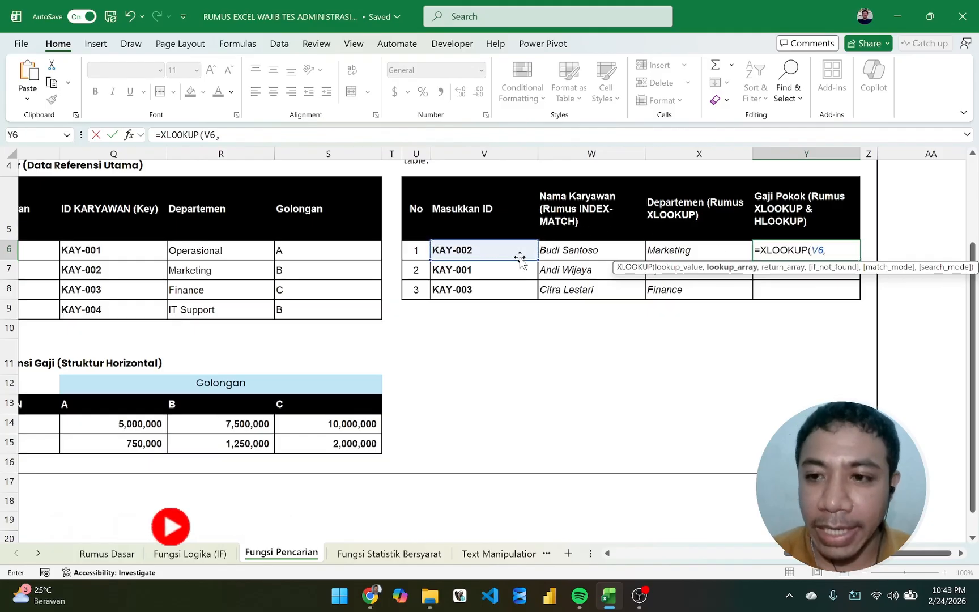
Complete the XLOOKUP in Y6 with lookup array $Q$6:$Q$9, return array $S$6:$S$9, an empty not-found argument and match mode 0.
scroll(317, 336, "left", 3)
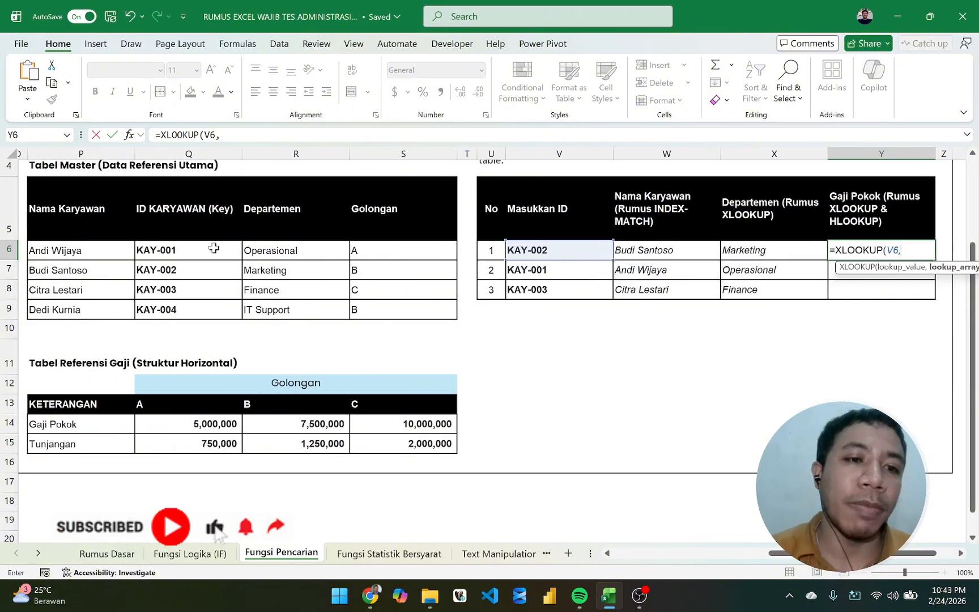
left_click_drag(214, 248, 197, 309)
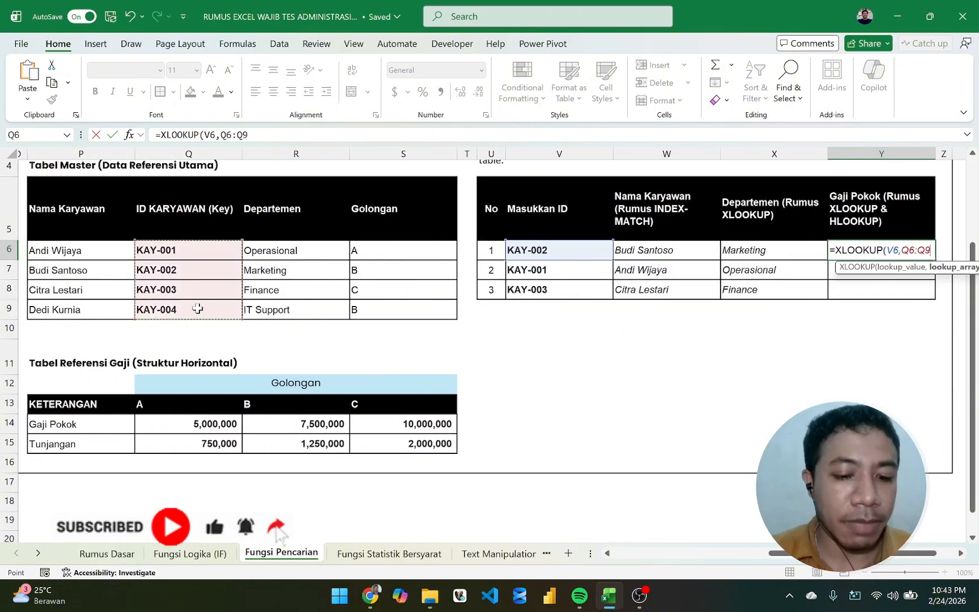
key("F4")
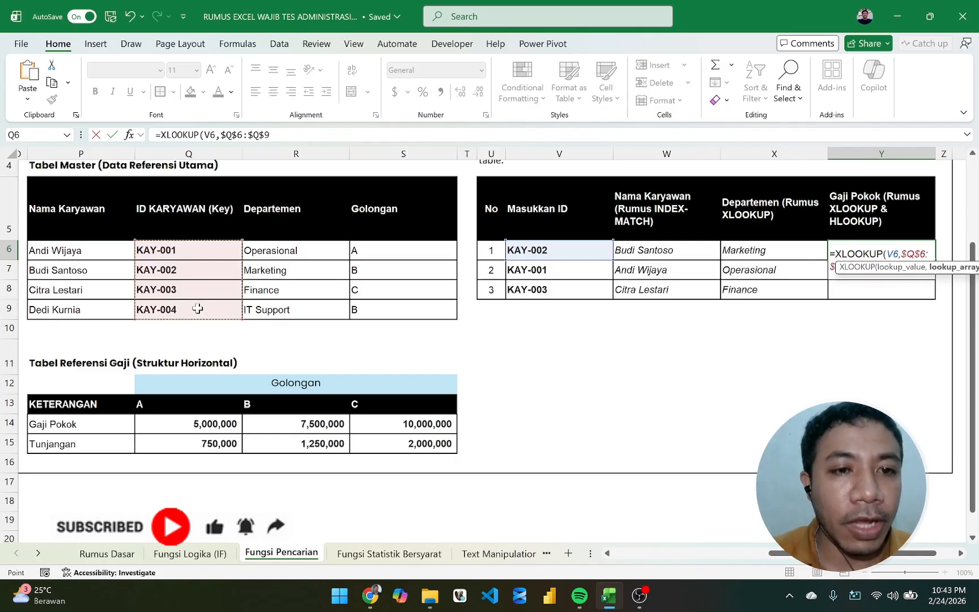
type(",")
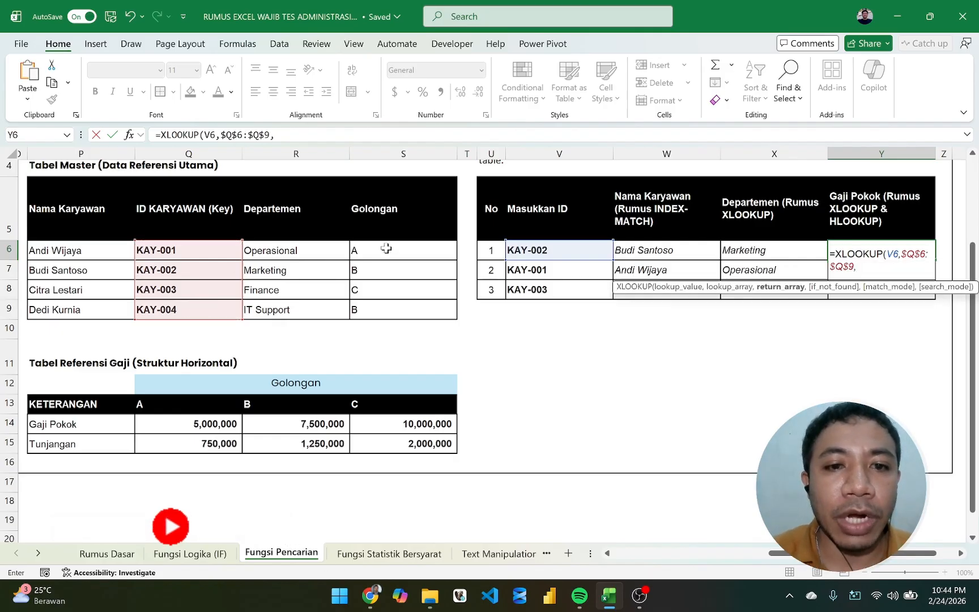
left_click_drag(386, 248, 384, 308)
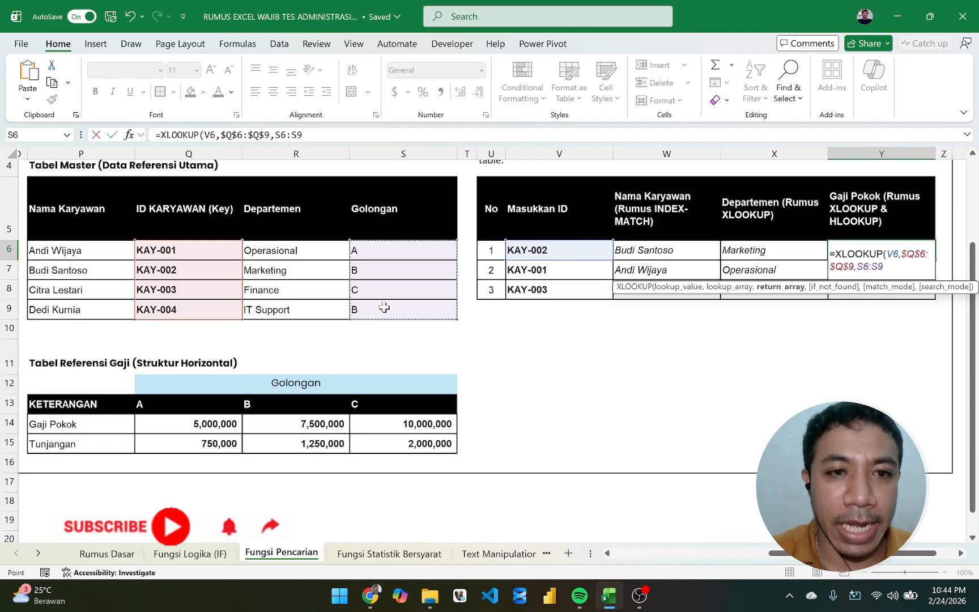
key("F4")
type(",,0)")
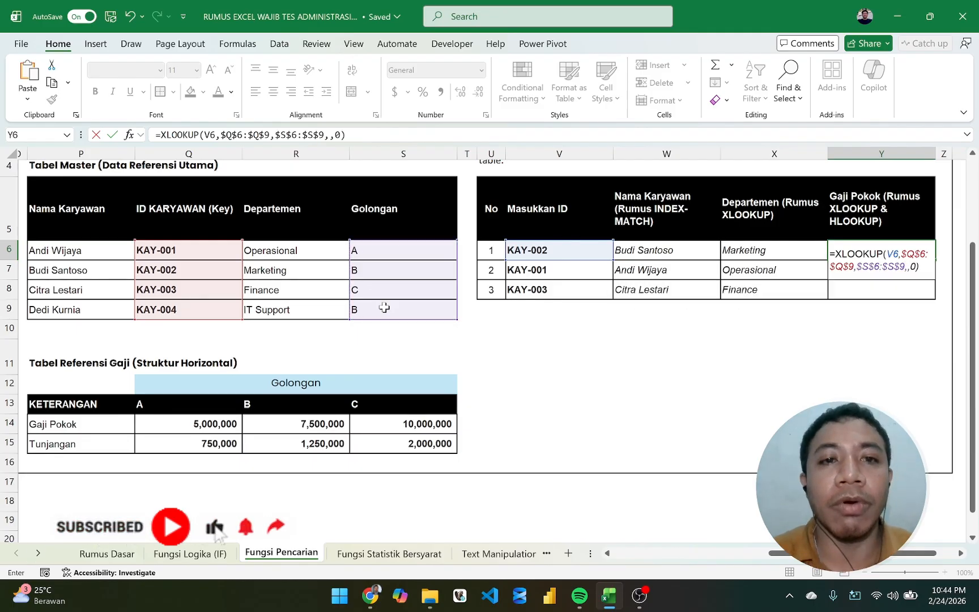
key("Return")
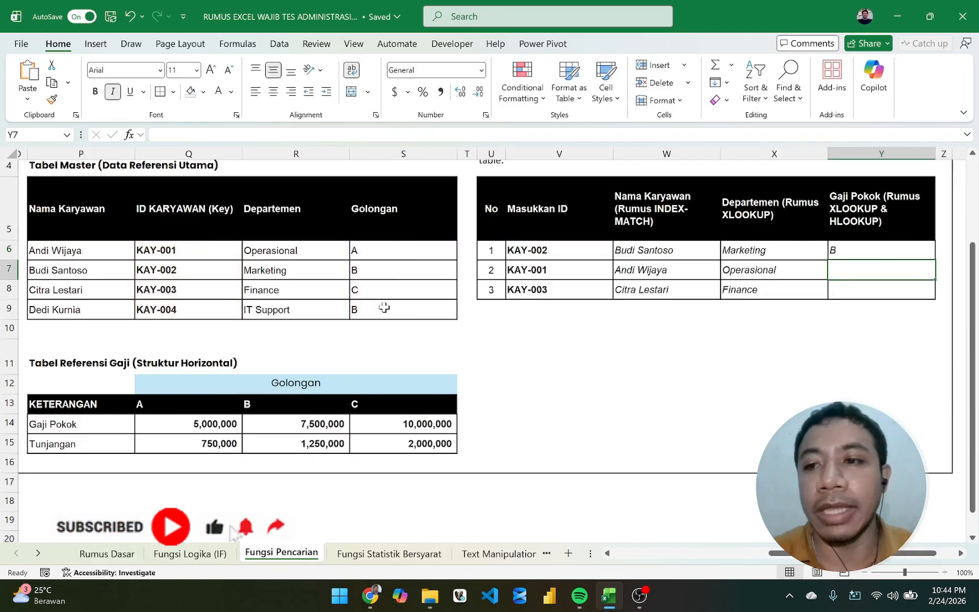
Examine the XLOOKUP formula in Y6 against the Golongan headings of Tabel Referensi Gaji and the Gaji Pokok column heading, without changing it.
scroll(649, 397, "right", 2)
left_click(812, 251)
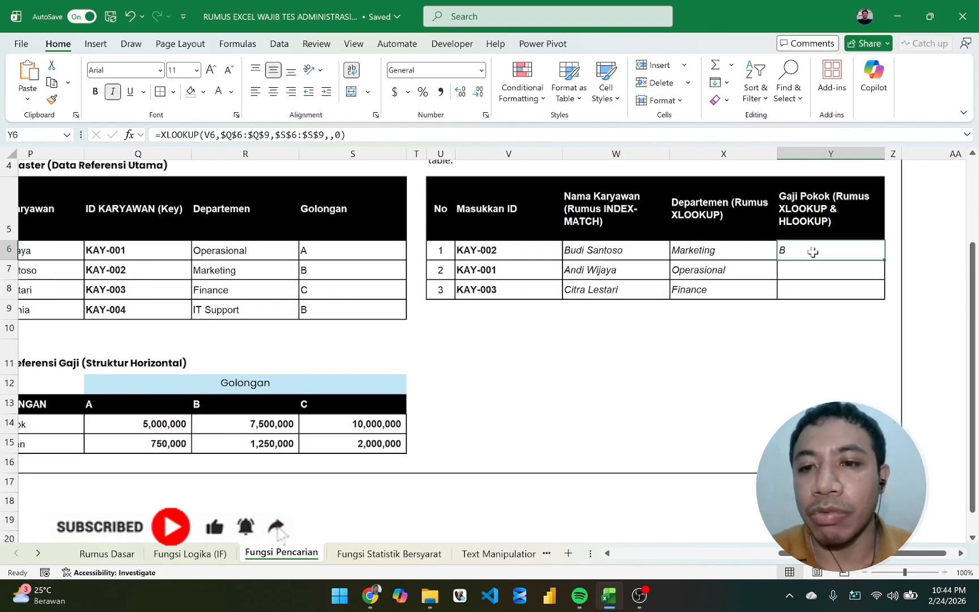
scroll(744, 316, "left", 2)
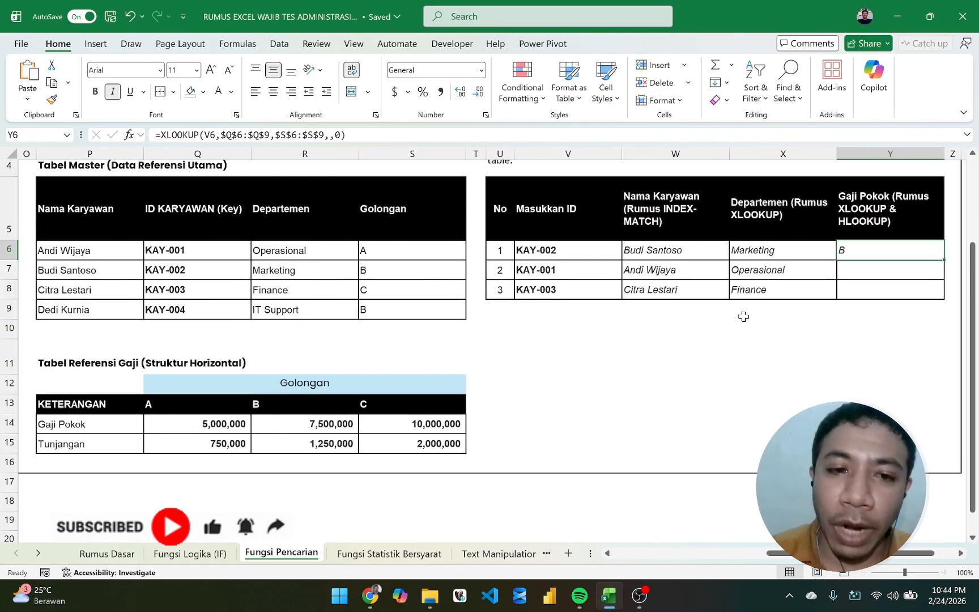
scroll(743, 316, "left", 2)
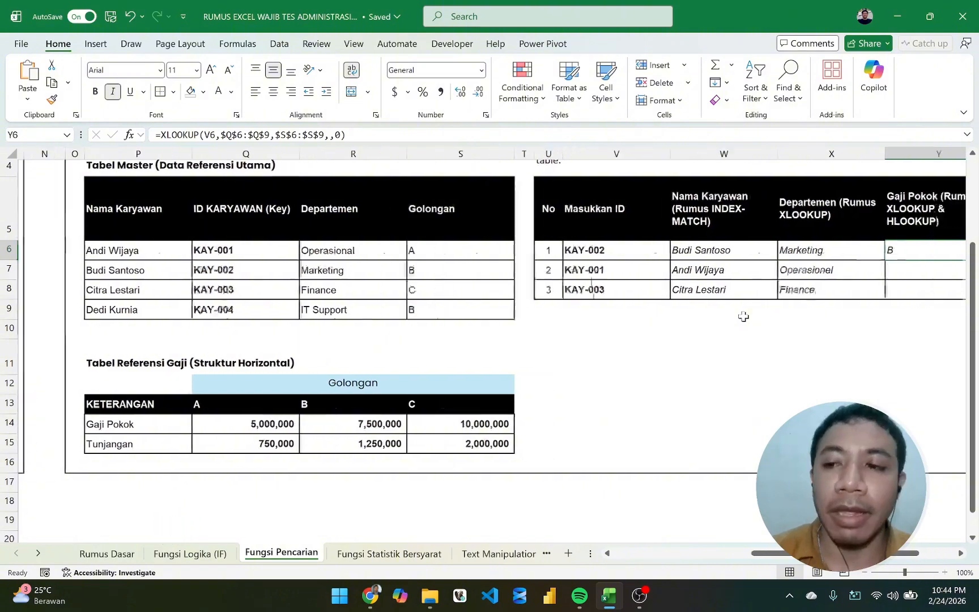
scroll(744, 316, "right", 5)
double_click(799, 250)
key("Return")
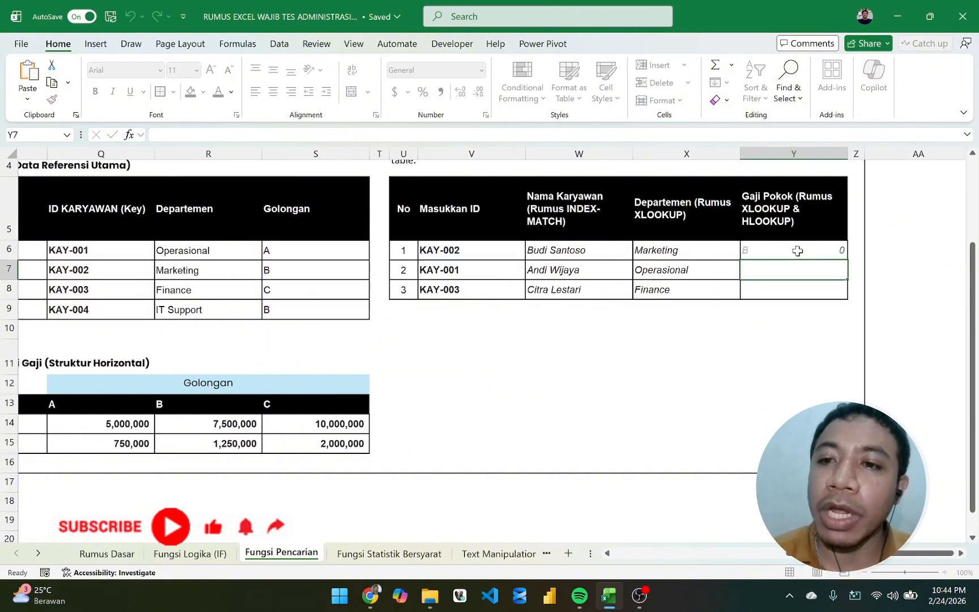
scroll(540, 404, "left", 4)
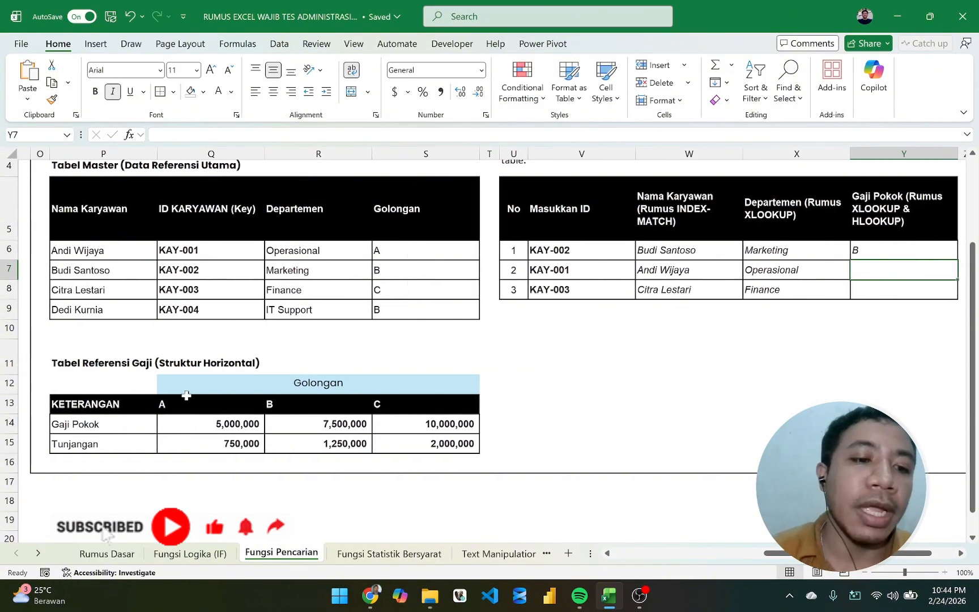
left_click(187, 391)
scroll(608, 313, "right", 7)
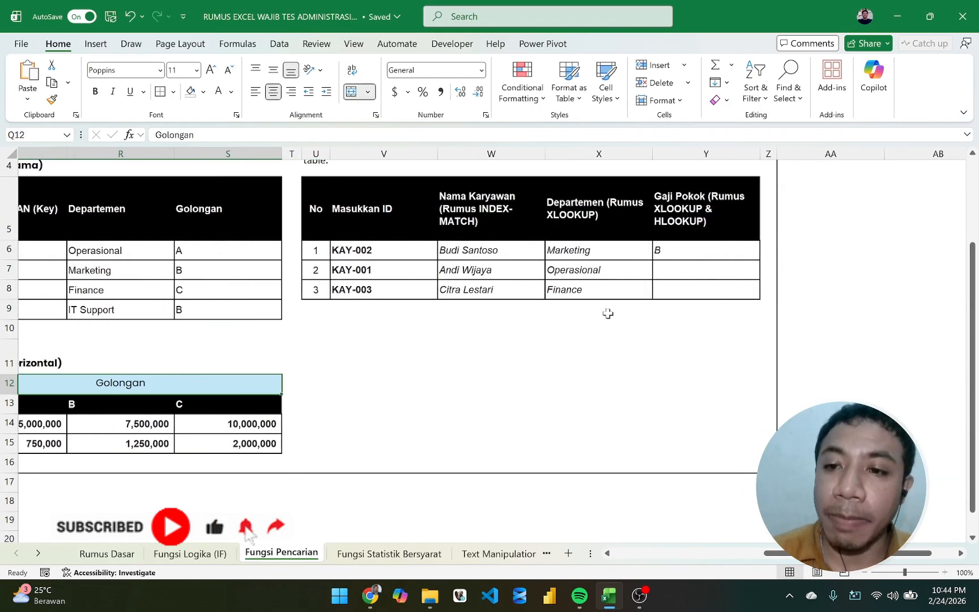
double_click(698, 246)
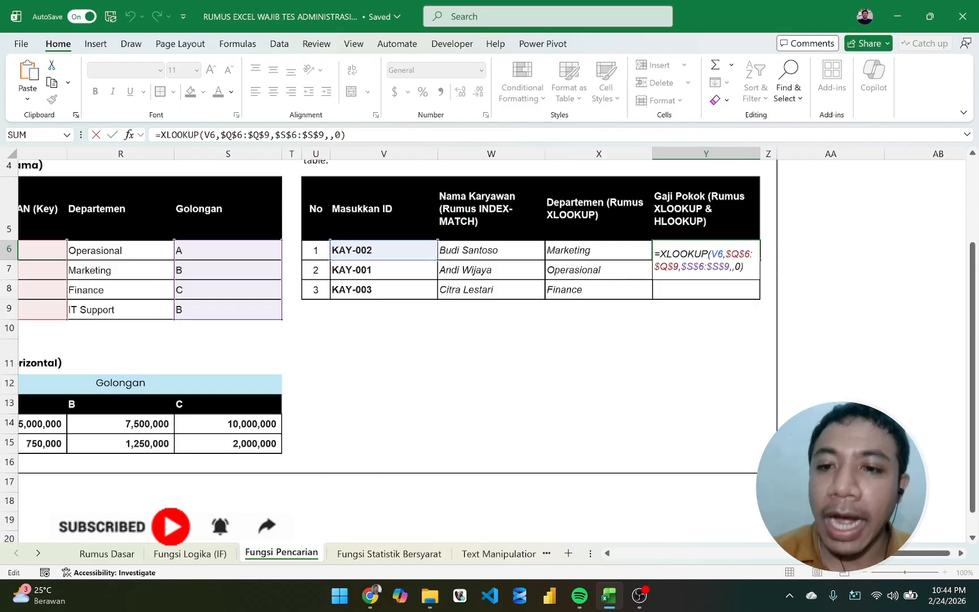
key("Return")
left_click(697, 218)
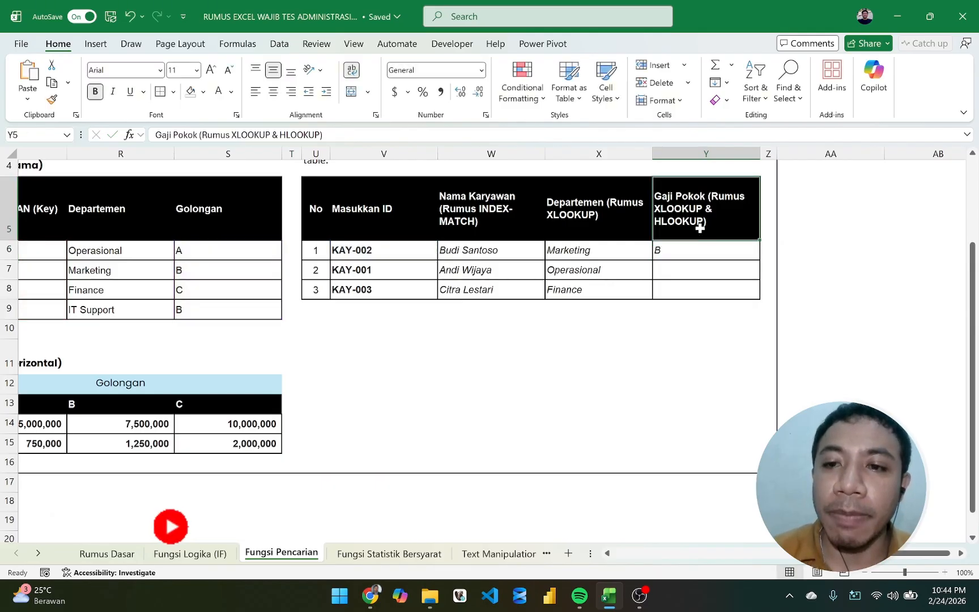
Wrap the XLOOKUP in Y6 inside an HLOOKUP so that it serves as the lookup value.
scroll(682, 225, "left", 2)
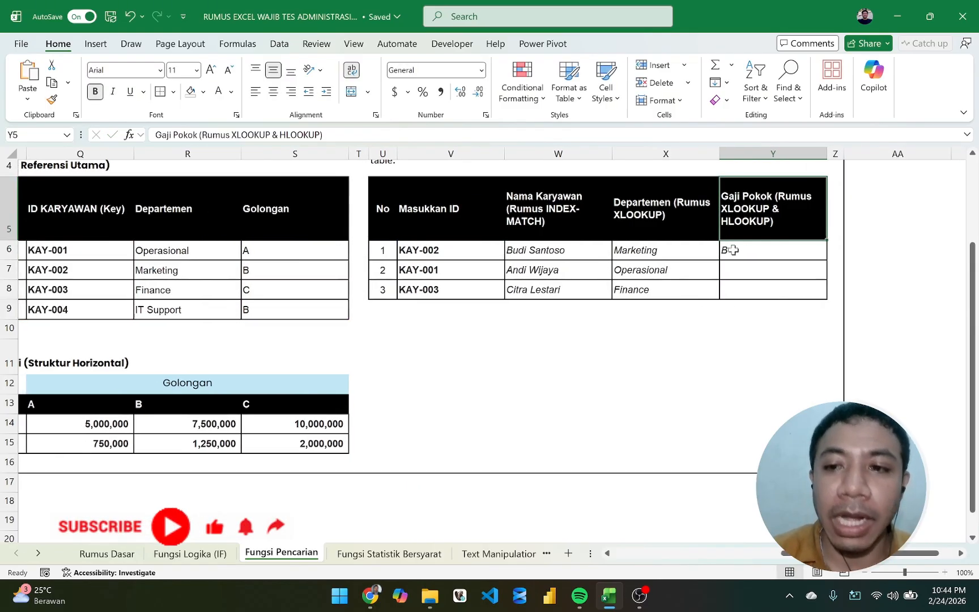
double_click(754, 245)
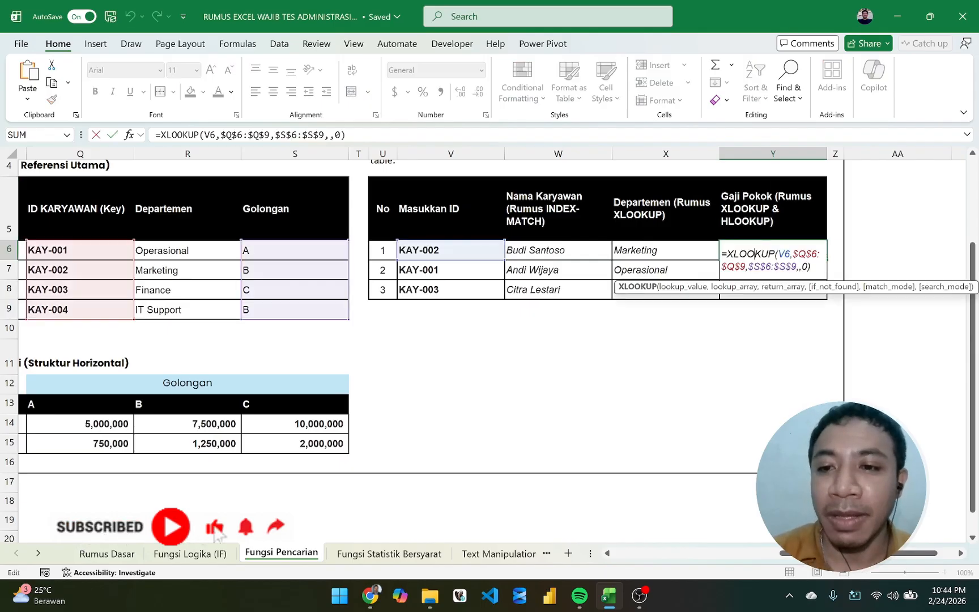
left_click(727, 253)
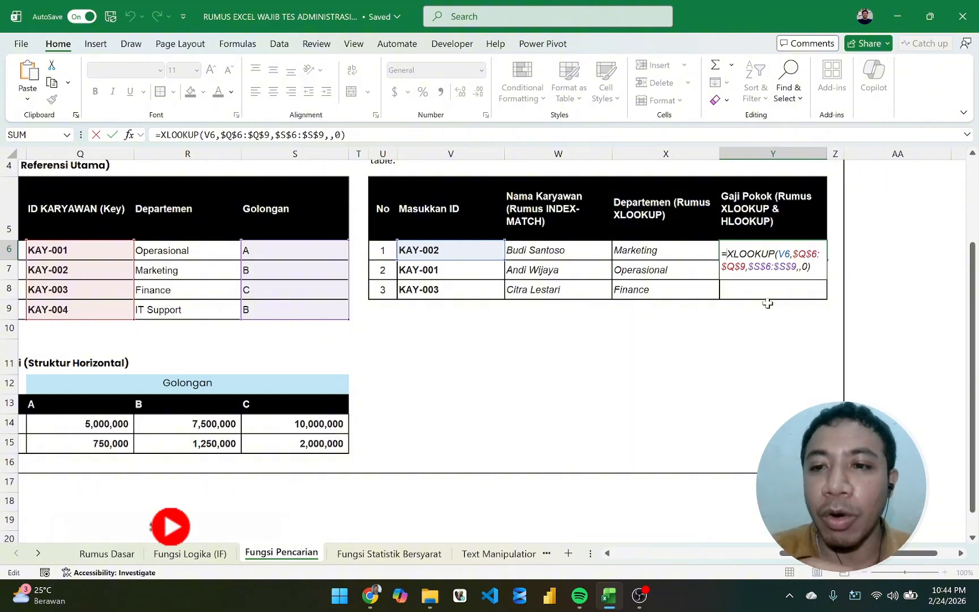
type("hlo")
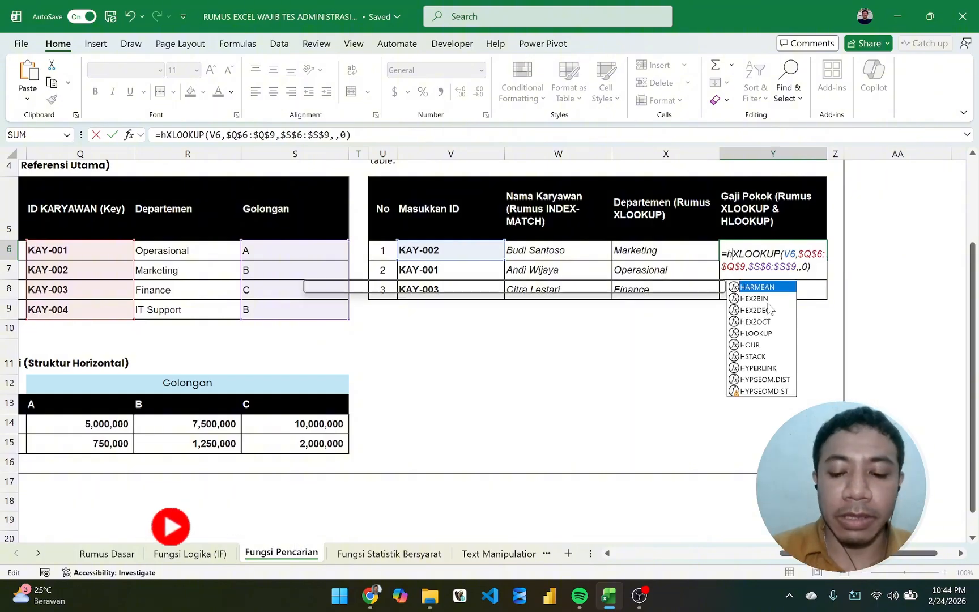
key("Tab")
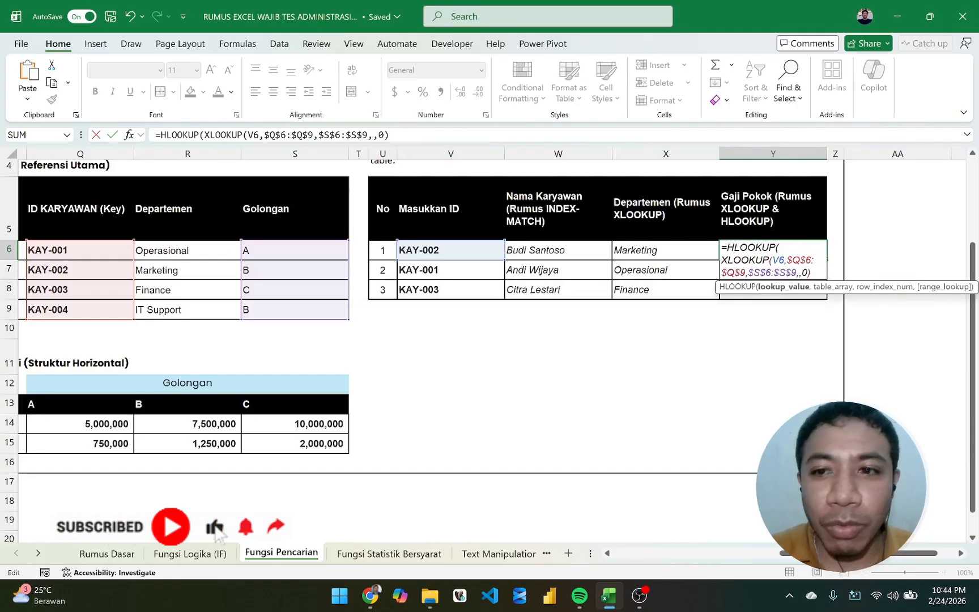
left_click(390, 135)
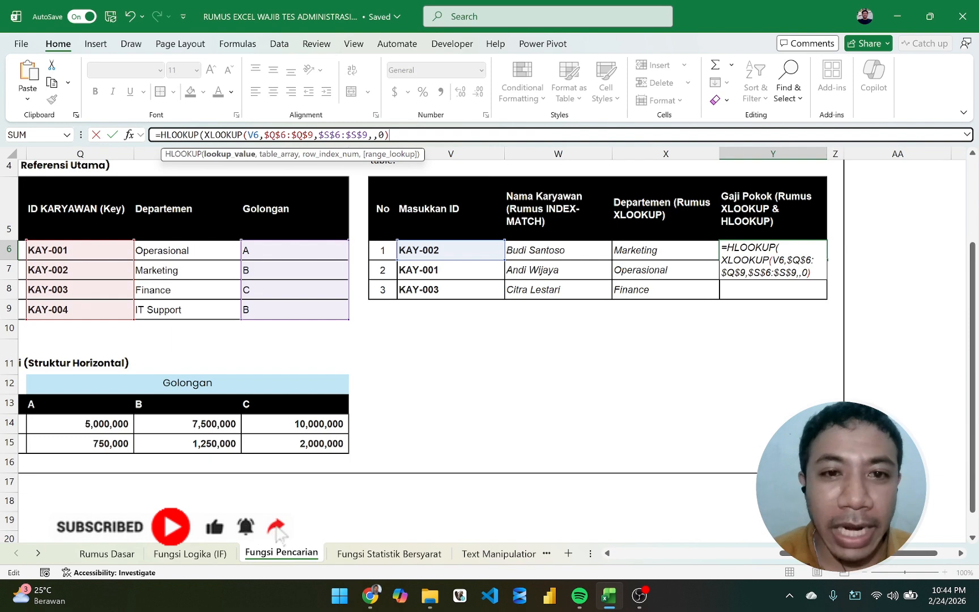
type(",")
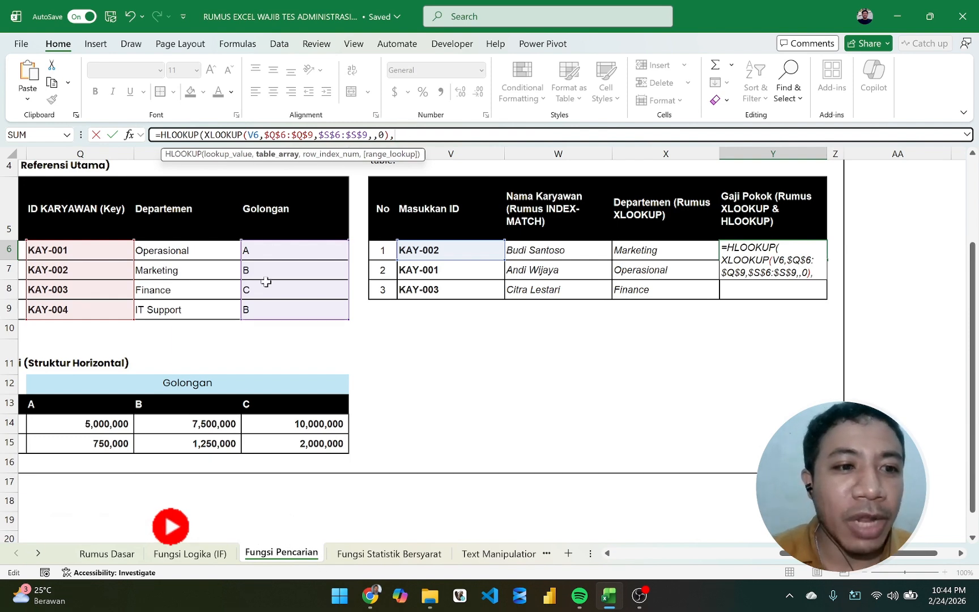
Set the HLOOKUP table array in Y6 to the whole Tabel Referensi Gaji as the absolute range $P$13:$S$15.
scroll(339, 323, "left", 2)
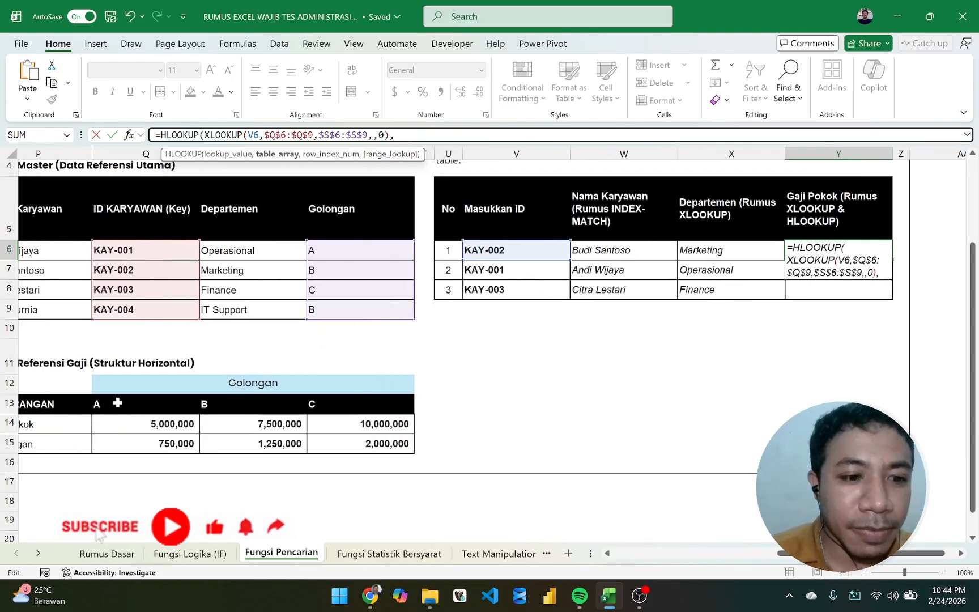
left_click_drag(117, 402, 341, 443)
scroll(342, 443, "left", 2)
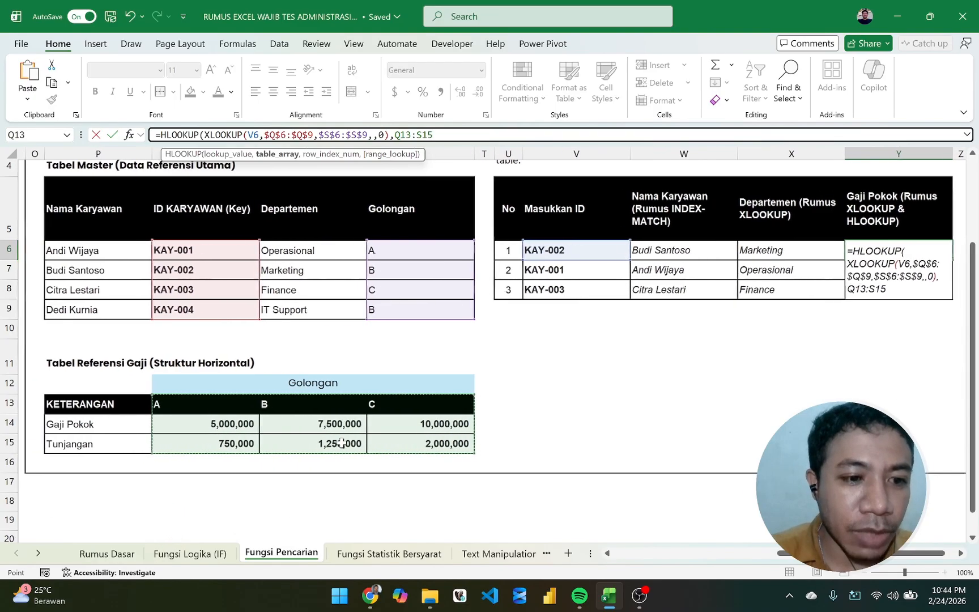
left_click_drag(104, 406, 419, 445)
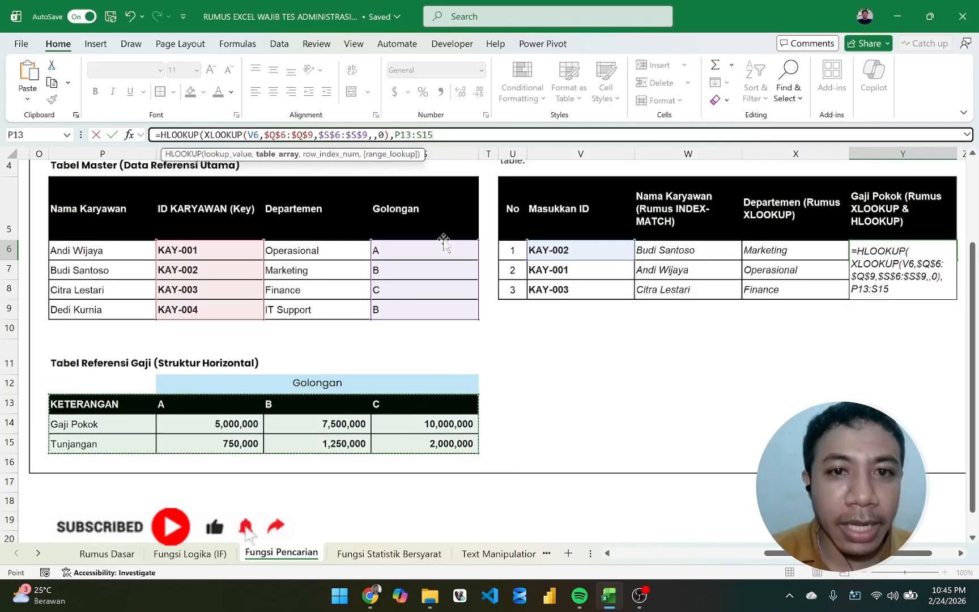
key("F4")
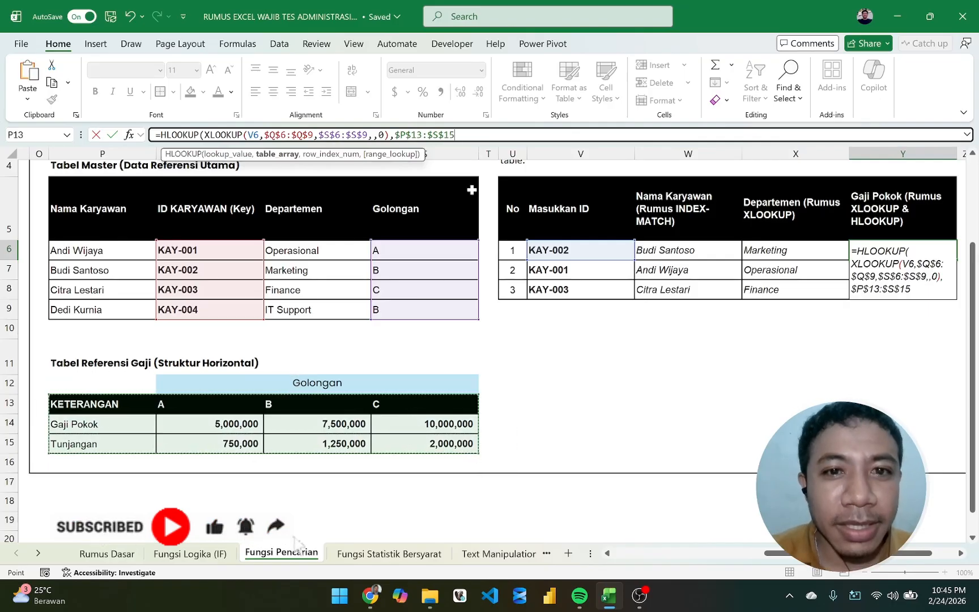
type(",")
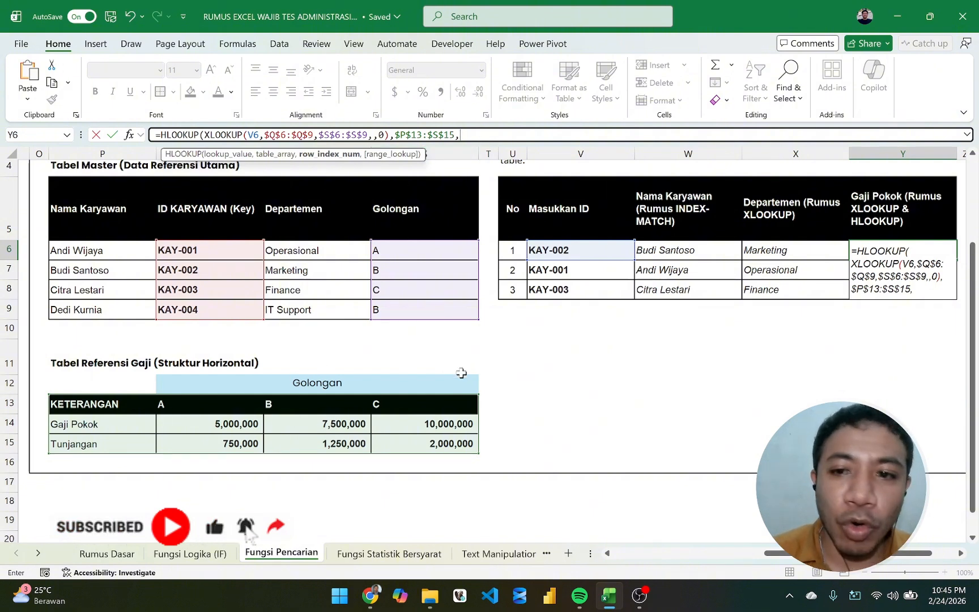
Finish the HLOOKUP in Y6 with row index number 2 and FALSE for an exact match, and enter the formula.
scroll(461, 373, "right", 3)
scroll(461, 373, "left", 4)
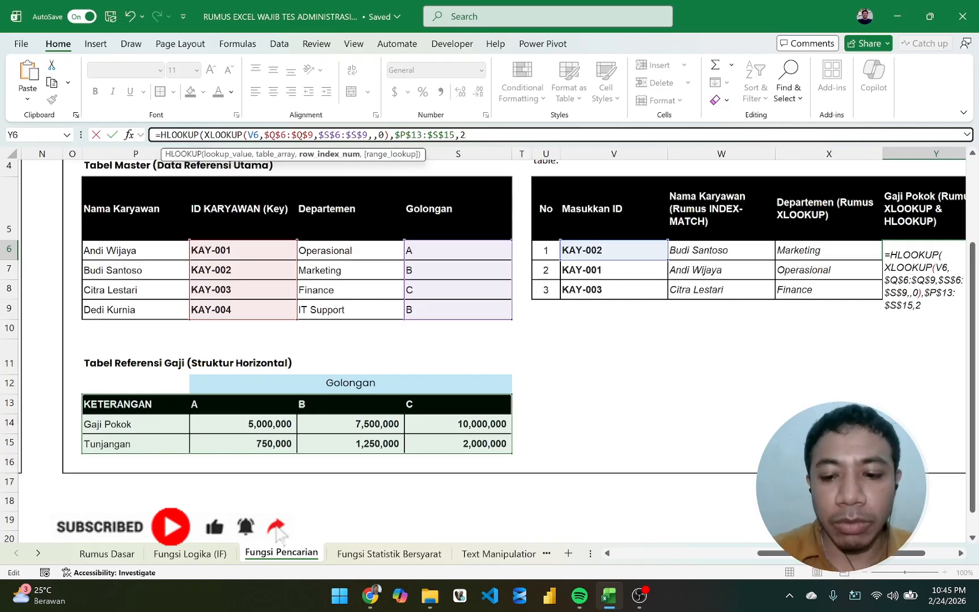
type(",")
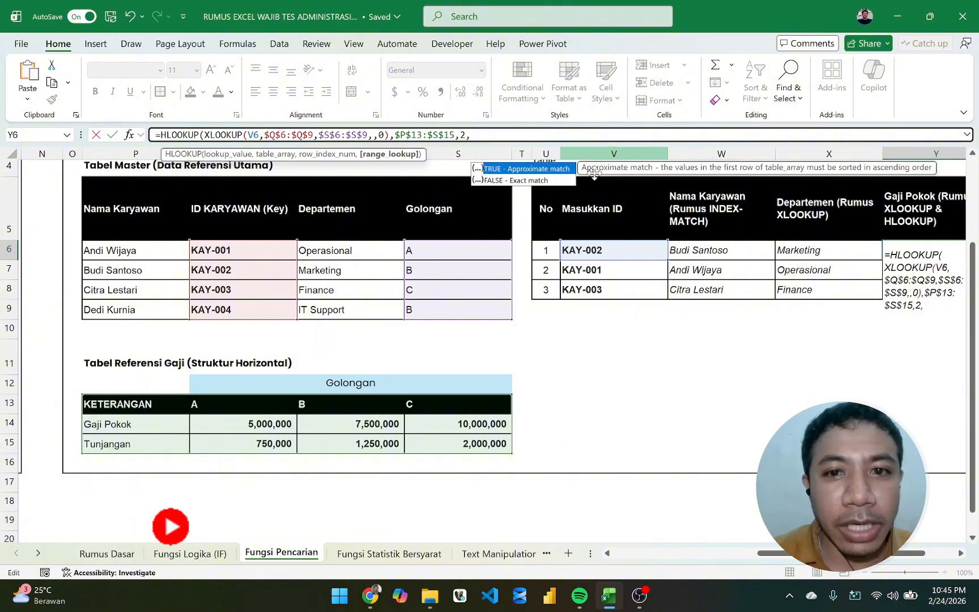
key("Escape")
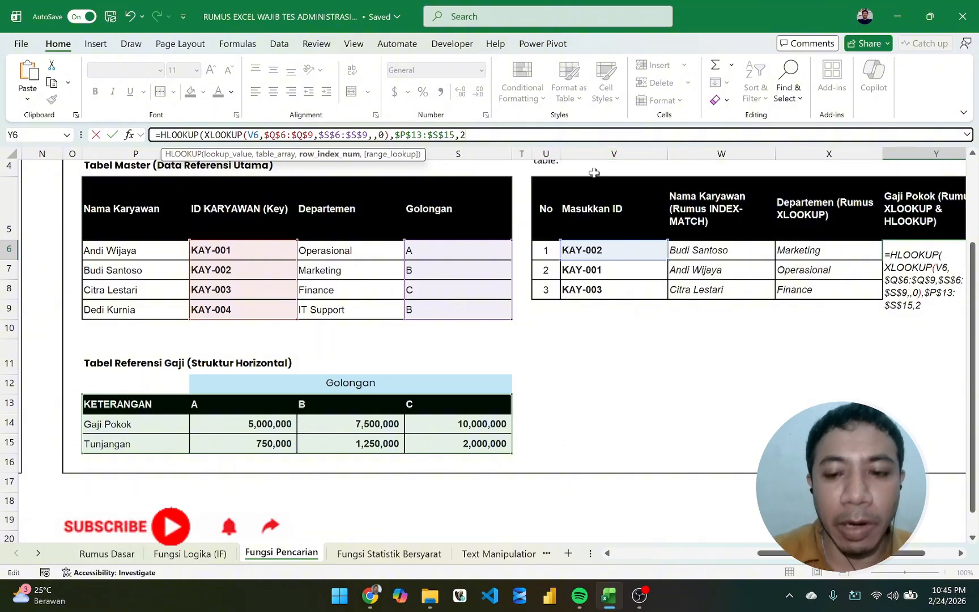
key("BackSpace")
type(",")
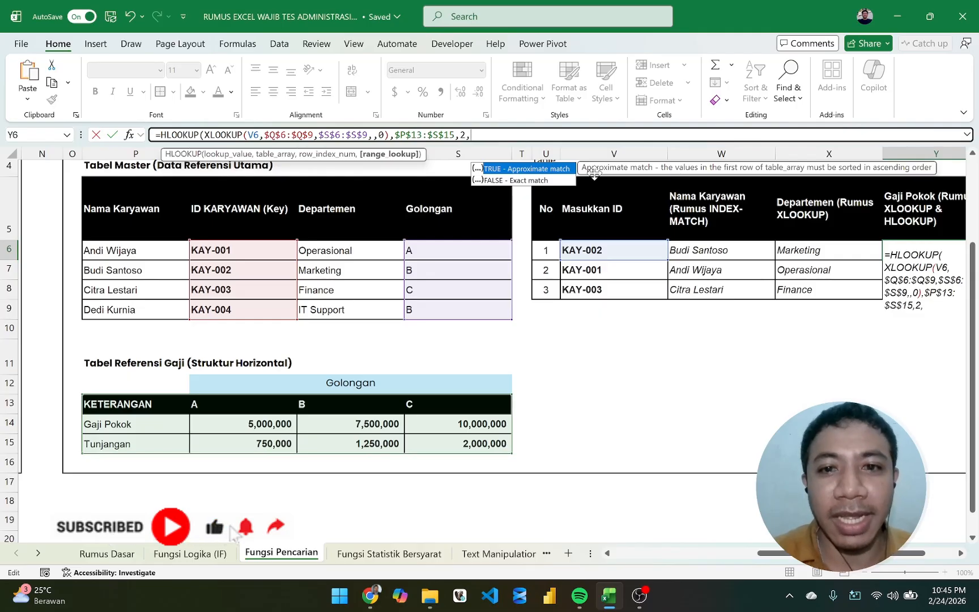
key("Down")
key("Tab")
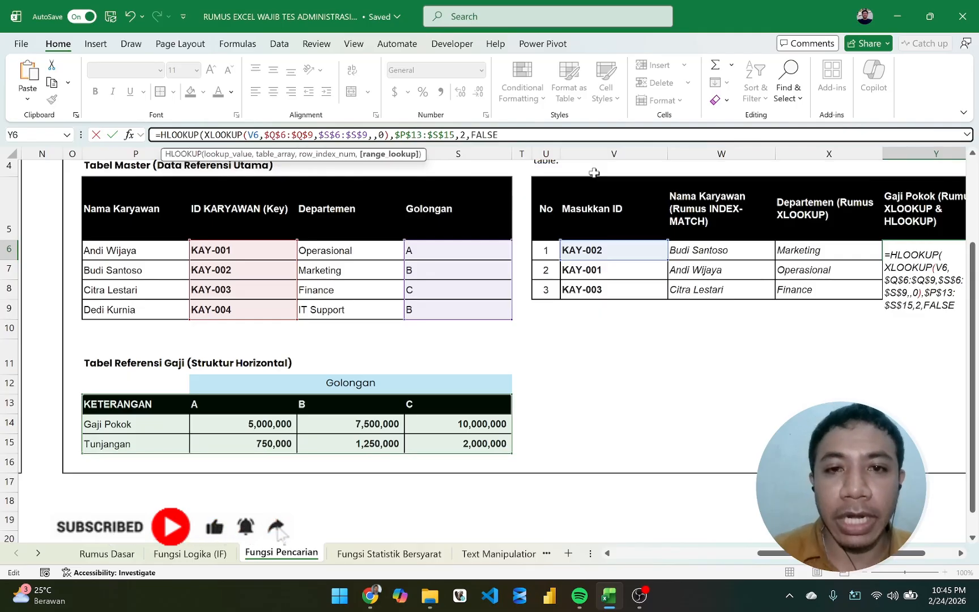
key("Return")
Fill the nested HLOOKUP-XLOOKUP formula from Y6 down through Y8 in the Gaji Pokok column.
scroll(837, 279, "right", 1)
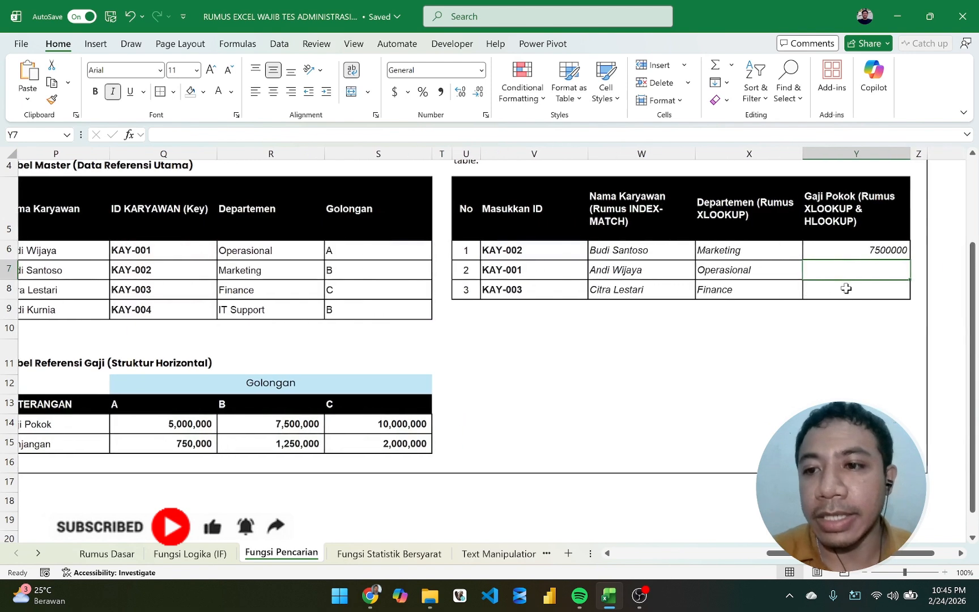
left_click(900, 251)
double_click(909, 259)
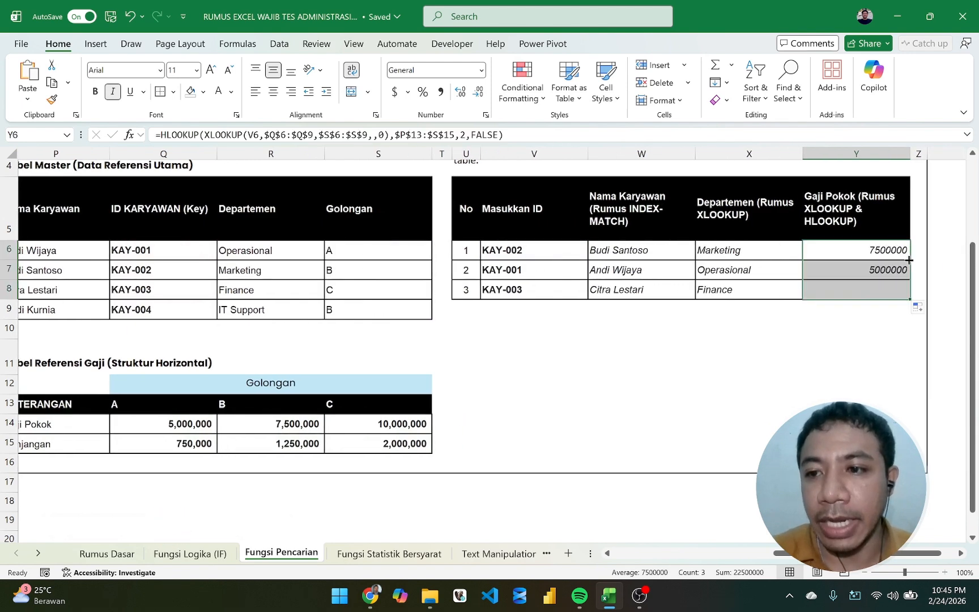
scroll(826, 328, "down", 2)
scroll(807, 342, "up", 1)
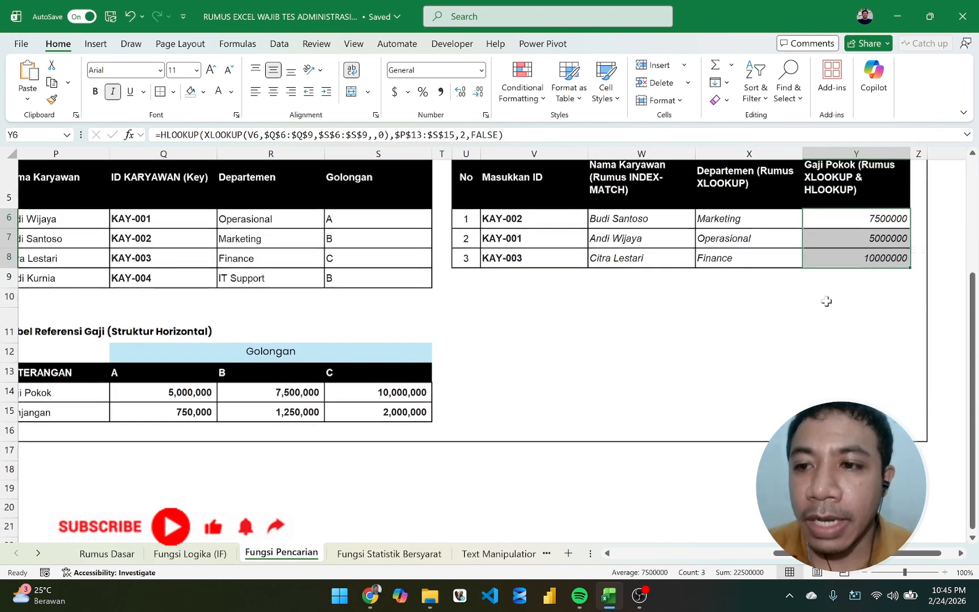
Apply the comma thousands-separator number format to the Gaji Pokok results in Y6:Y8.
scroll(518, 376, "left", 2)
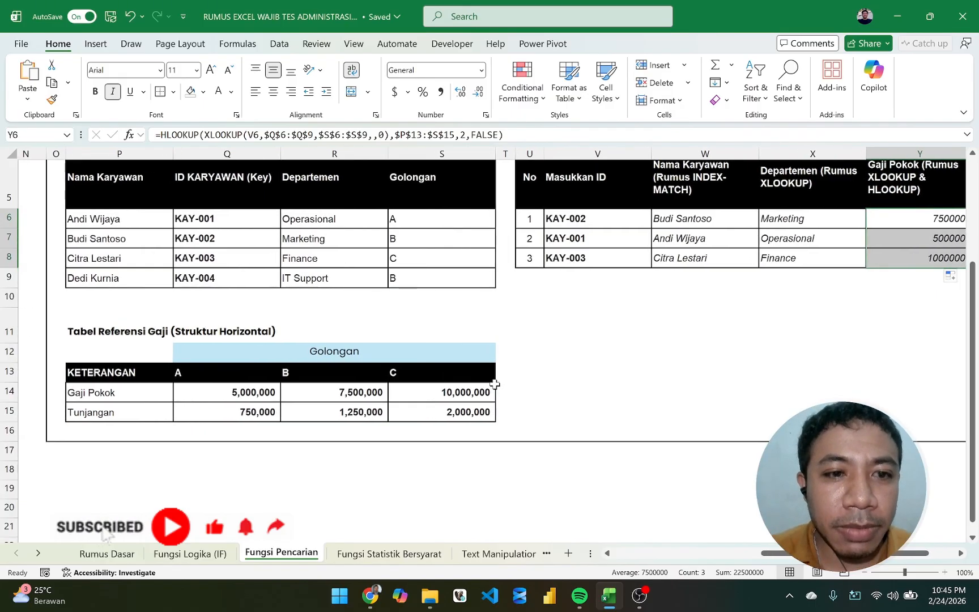
scroll(495, 384, "up", 1)
scroll(494, 384, "down", 1)
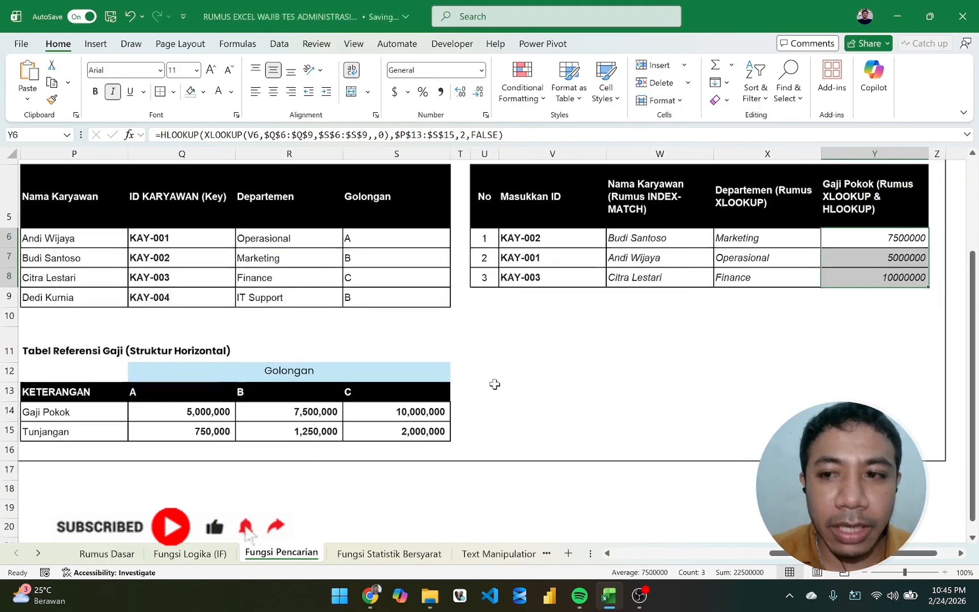
scroll(495, 384, "right", 2)
scroll(607, 278, "left", 2)
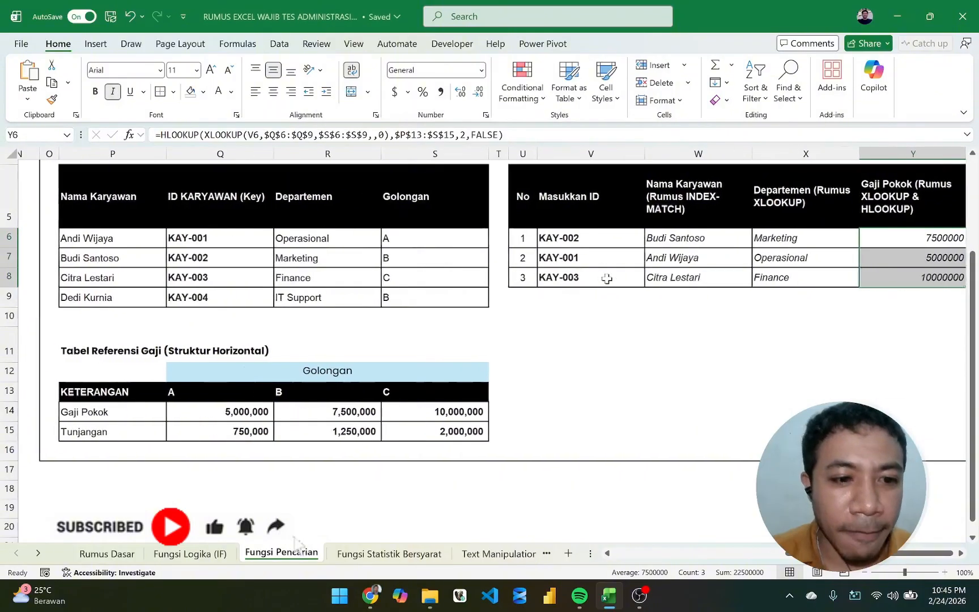
scroll(607, 278, "right", 1)
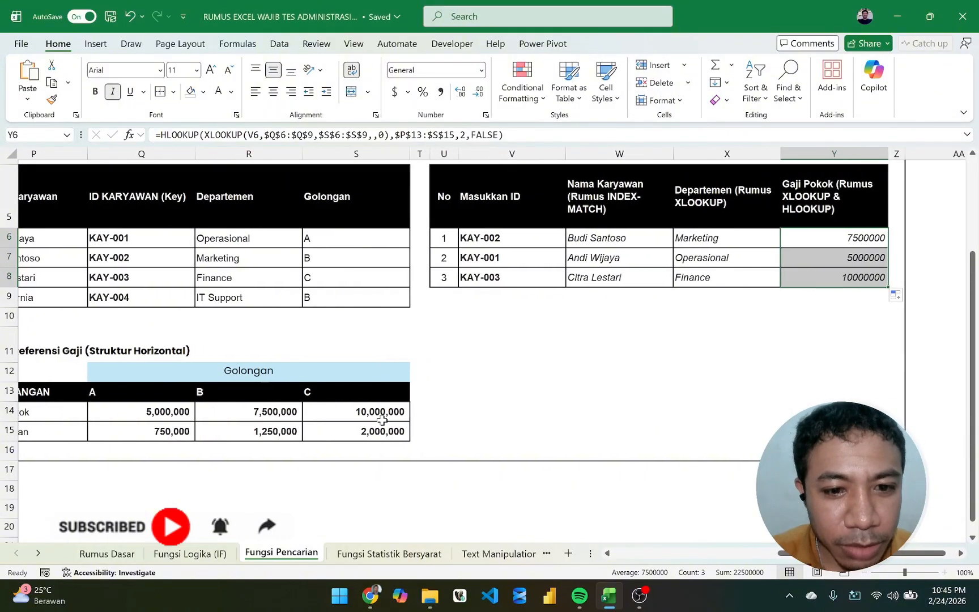
left_click(441, 91)
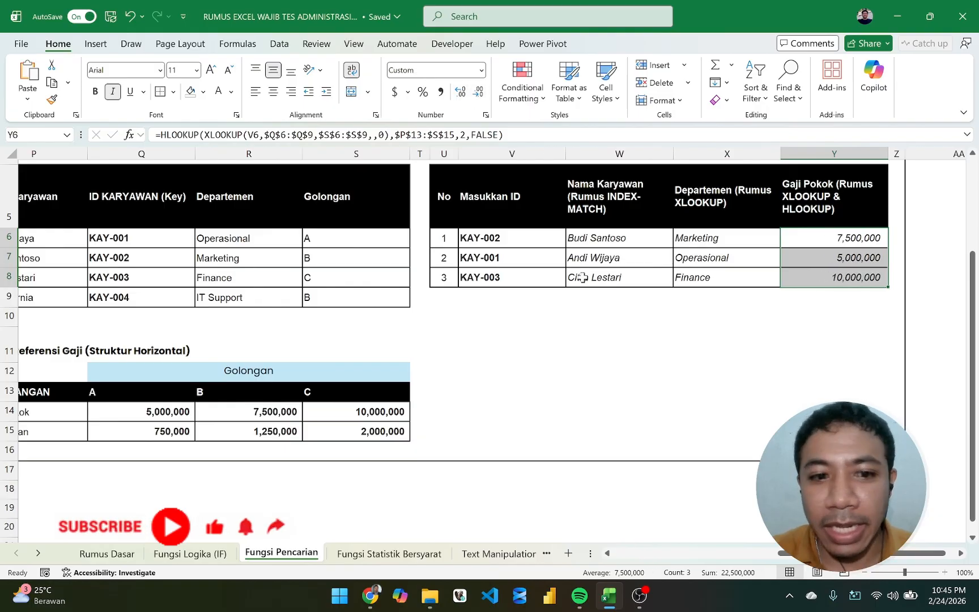
Compare the first result row, starting from the name in W6, with its matching Golongan entry in S7 of Tabel Master.
scroll(582, 277, "left", 1)
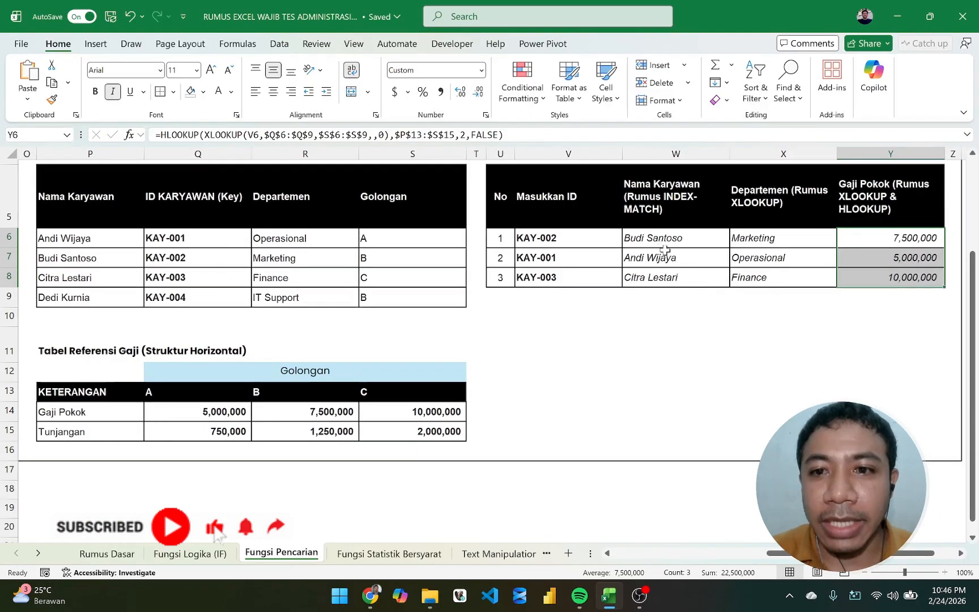
scroll(663, 238, "left", 1)
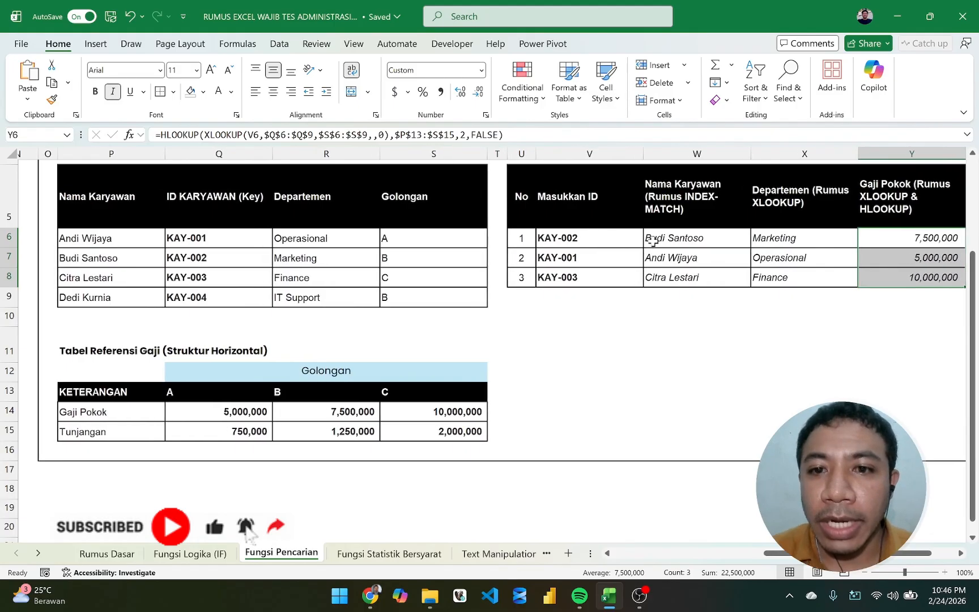
scroll(639, 239, "right", 2)
scroll(639, 239, "right", 1)
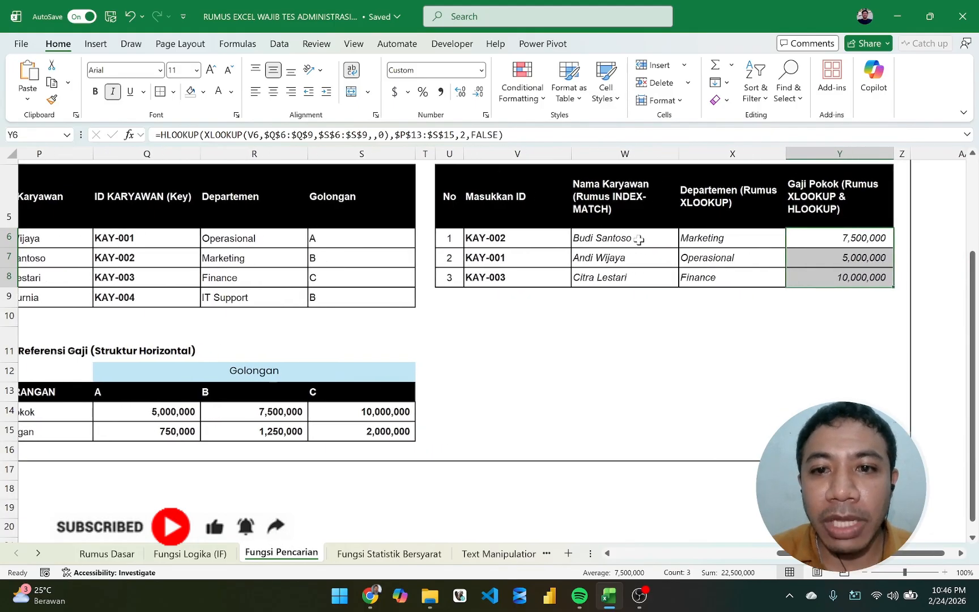
left_click(615, 241)
scroll(364, 256, "left", 3)
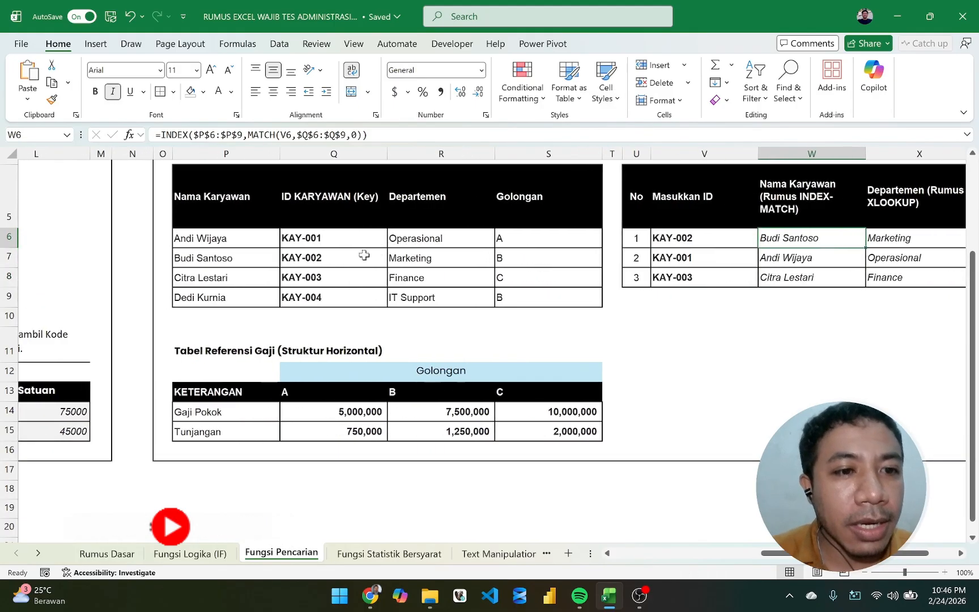
left_click(501, 258)
scroll(503, 258, "right", 3)
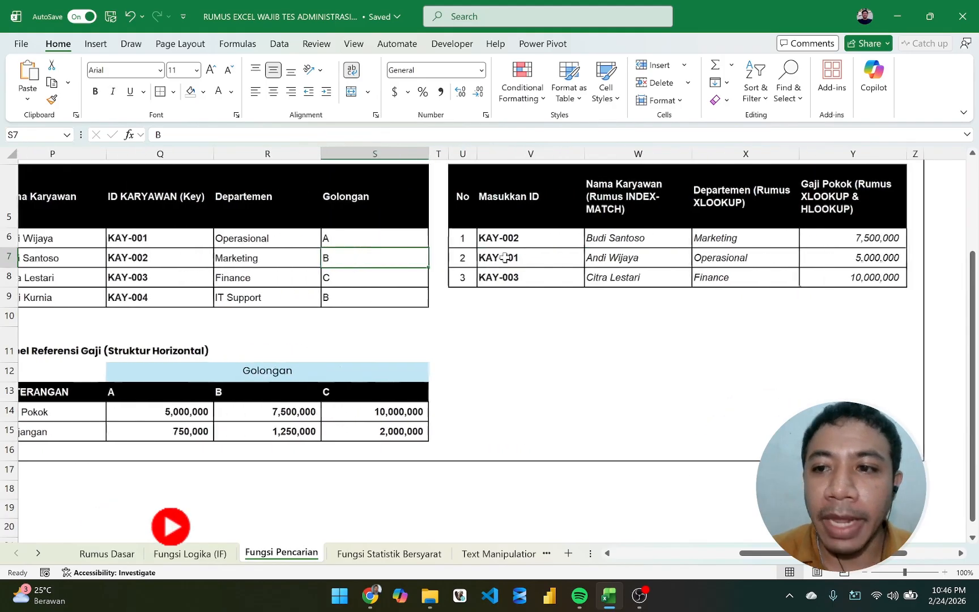
scroll(504, 257, "left", 2)
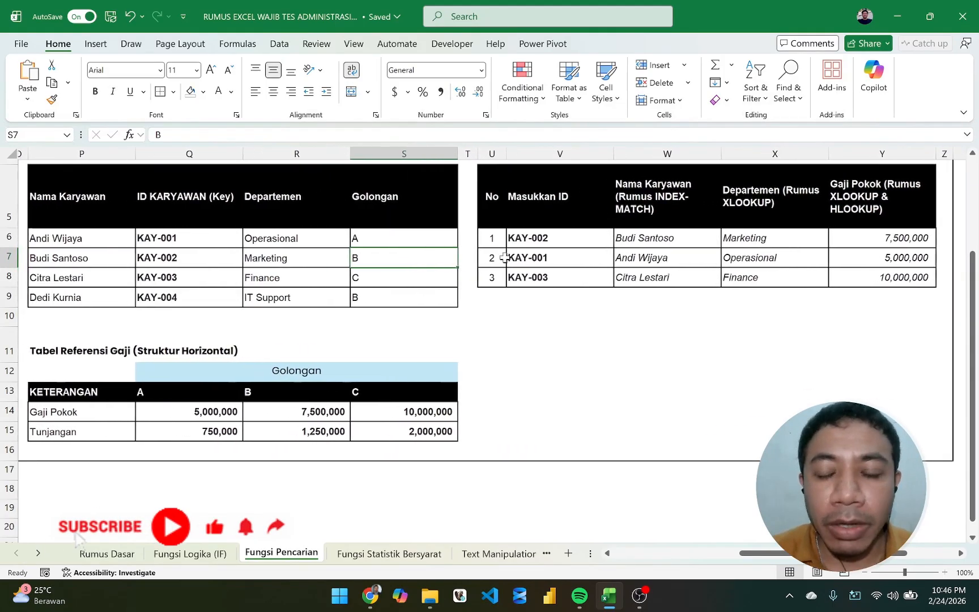
Check the Gaji Pokok results in Y7 and Y6 against the salaries in Q14 and R14 of Tabel Referensi Gaji.
left_click(853, 254)
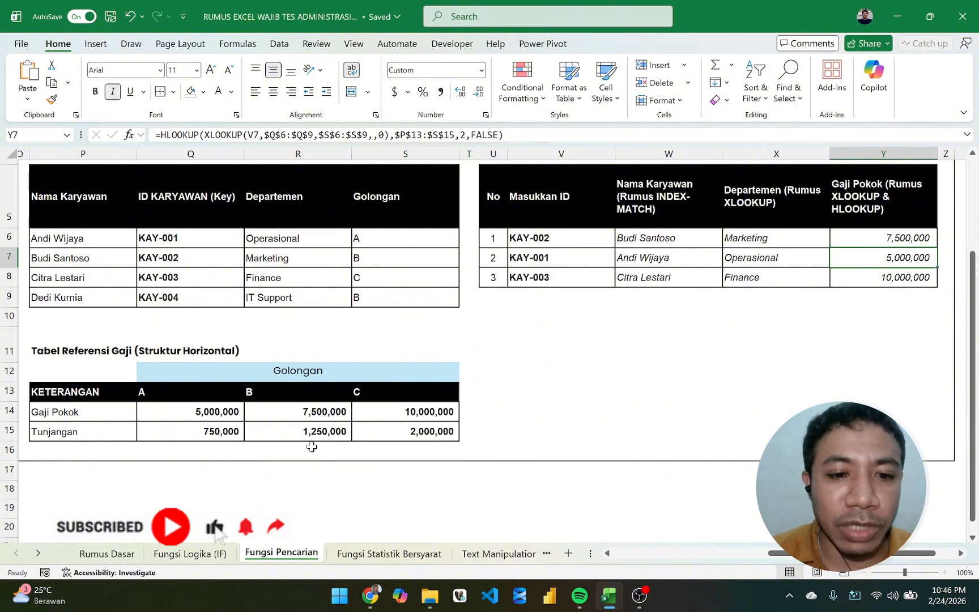
left_click(213, 409)
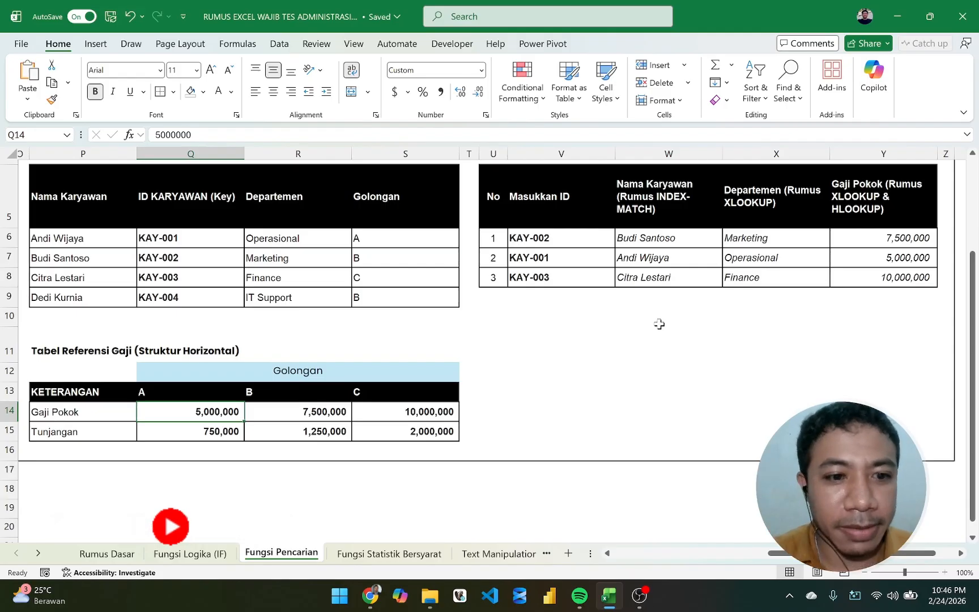
scroll(659, 323, "right", 1)
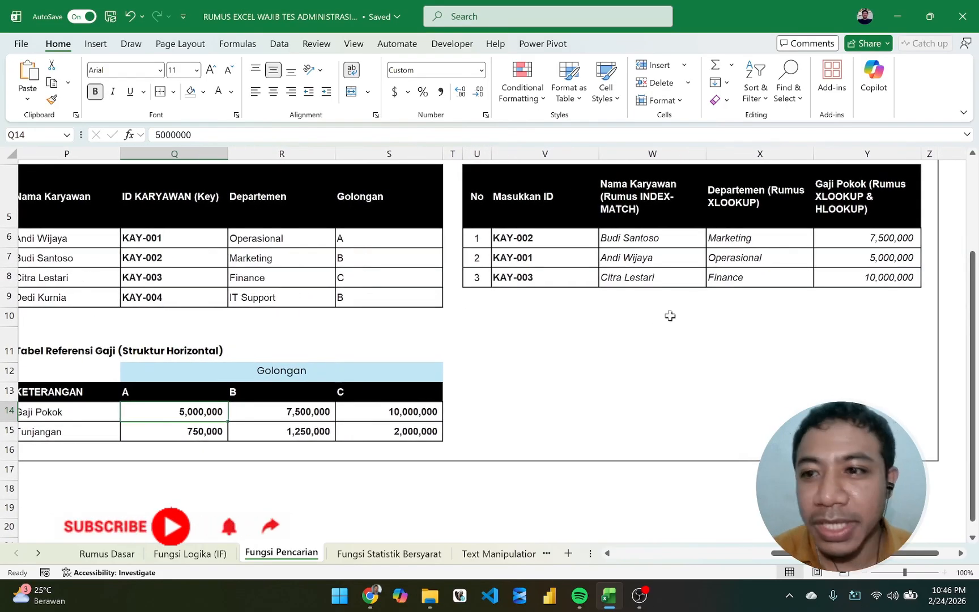
left_click(882, 235)
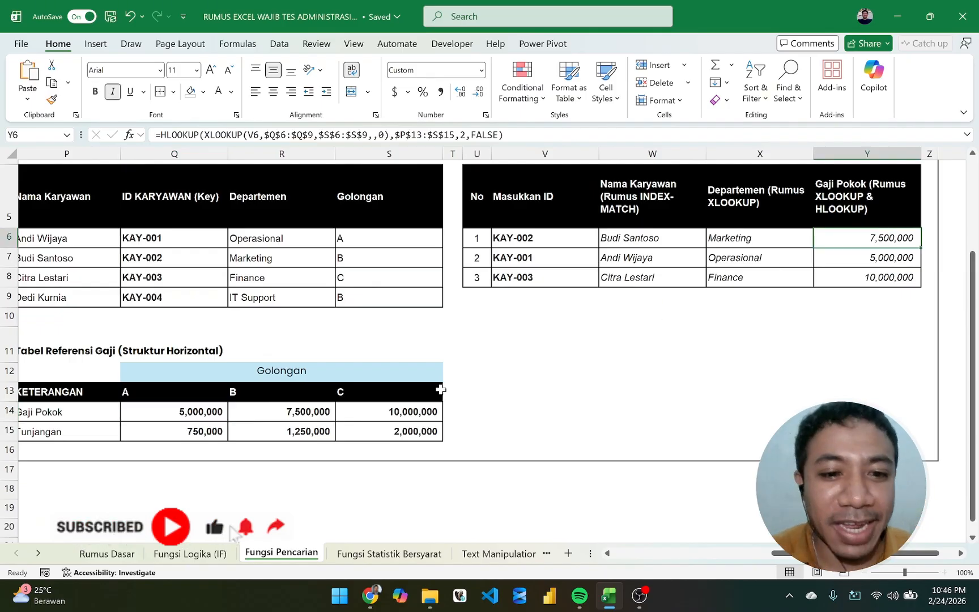
left_click(307, 414)
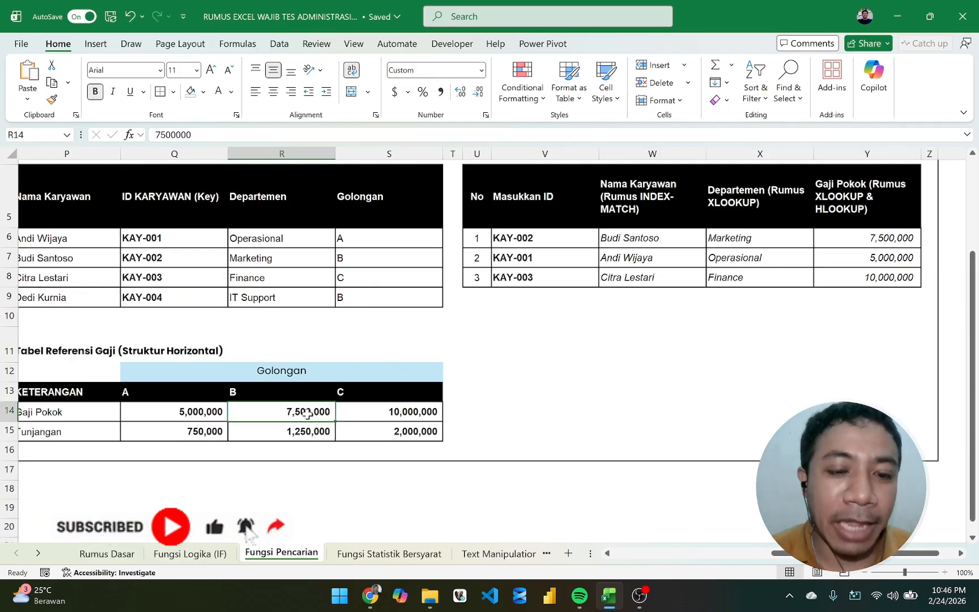
double_click(858, 237)
key("Escape")
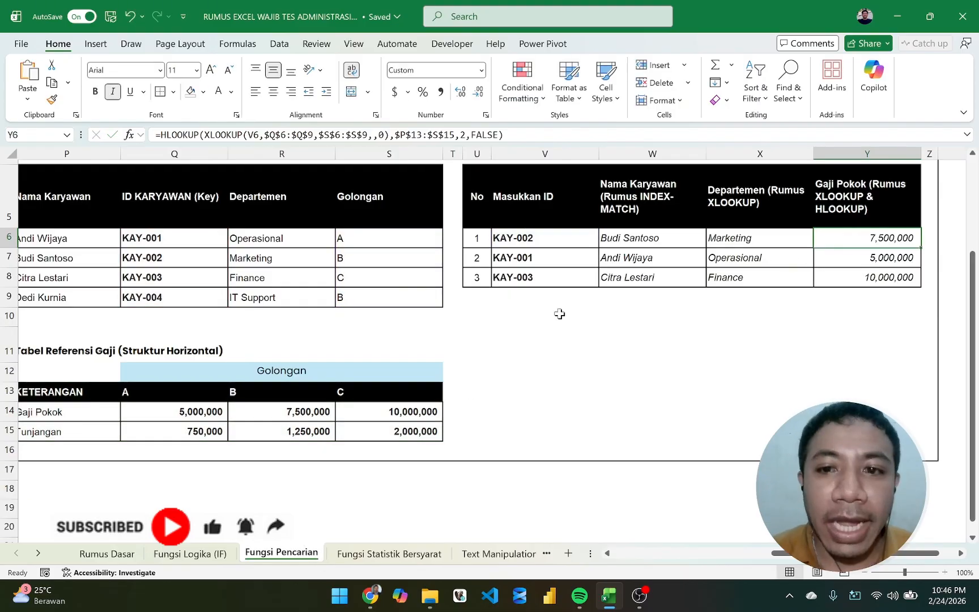
Trace the result in Y7 from its Golongan in S6 to the Gaji Pokok value in Q14.
scroll(452, 323, "left", 3)
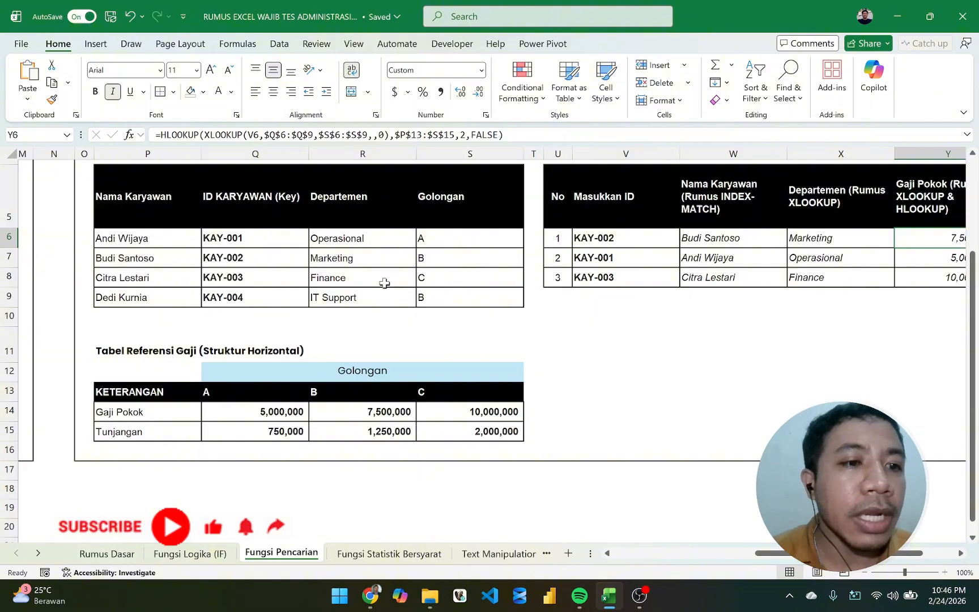
left_click(473, 242)
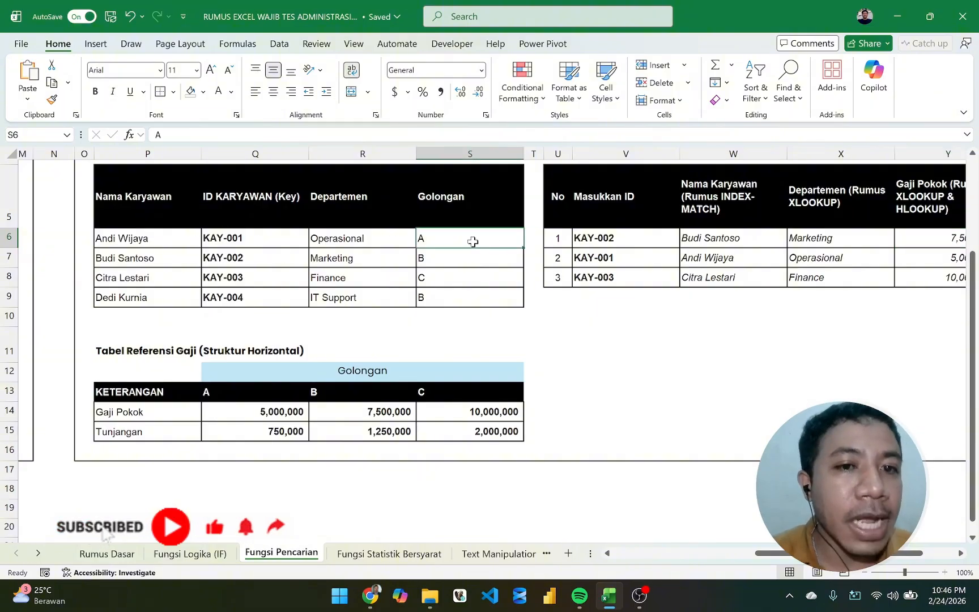
scroll(463, 315, "right", 2)
left_click(240, 410)
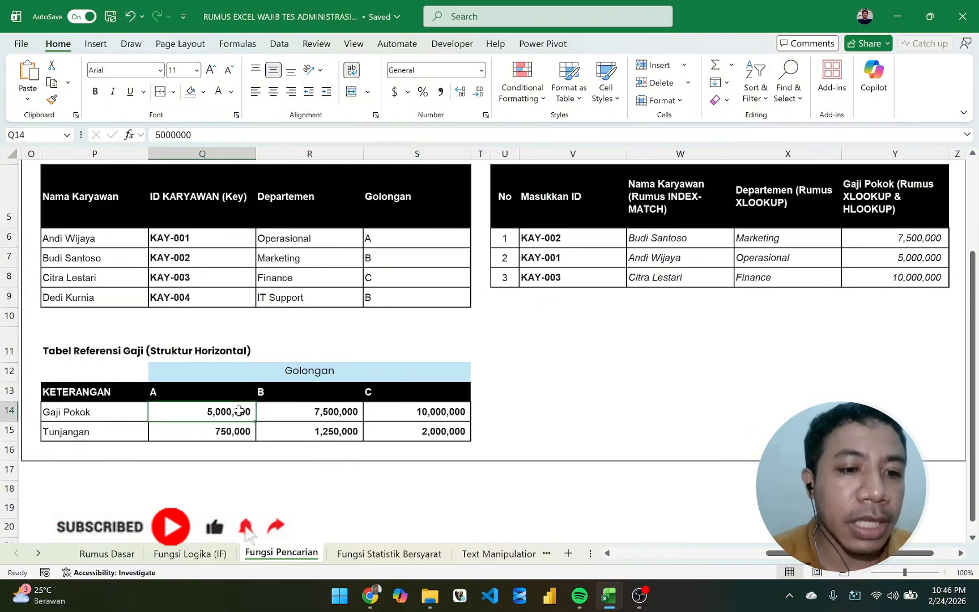
scroll(529, 319, "right", 2)
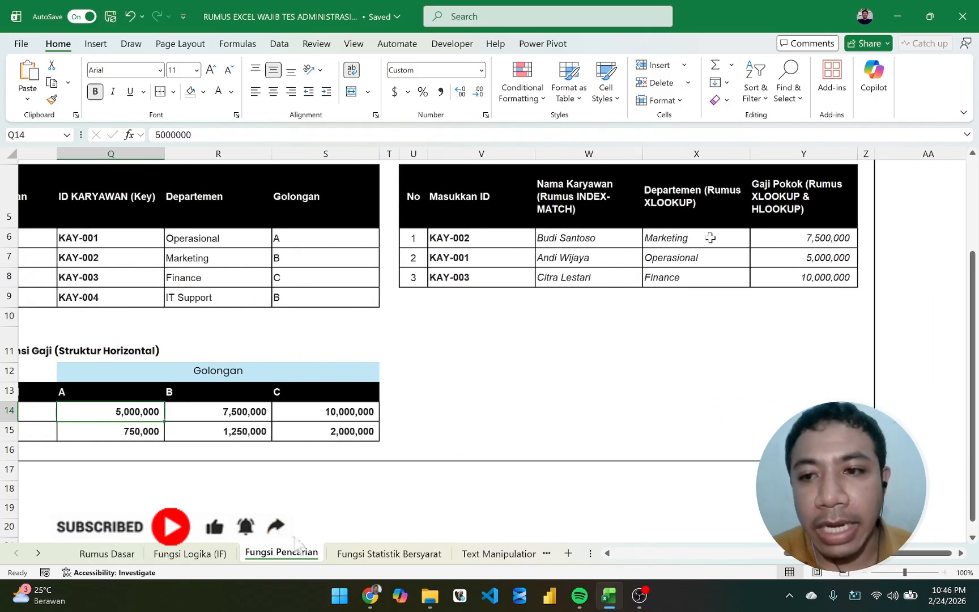
left_click(809, 255)
left_click(723, 365)
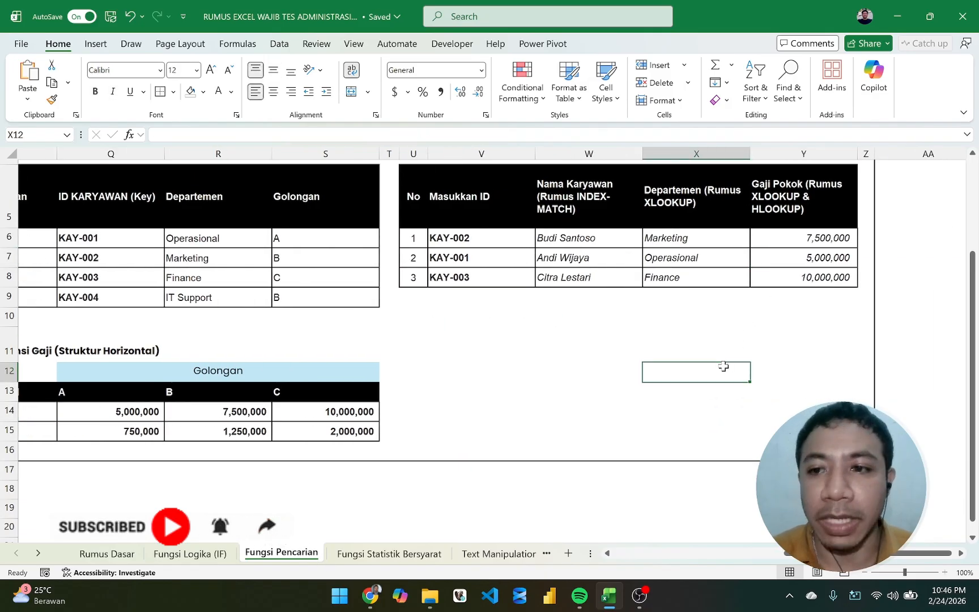
scroll(723, 365, "left", 2)
scroll(723, 365, "up", 1)
scroll(723, 365, "up", 2)
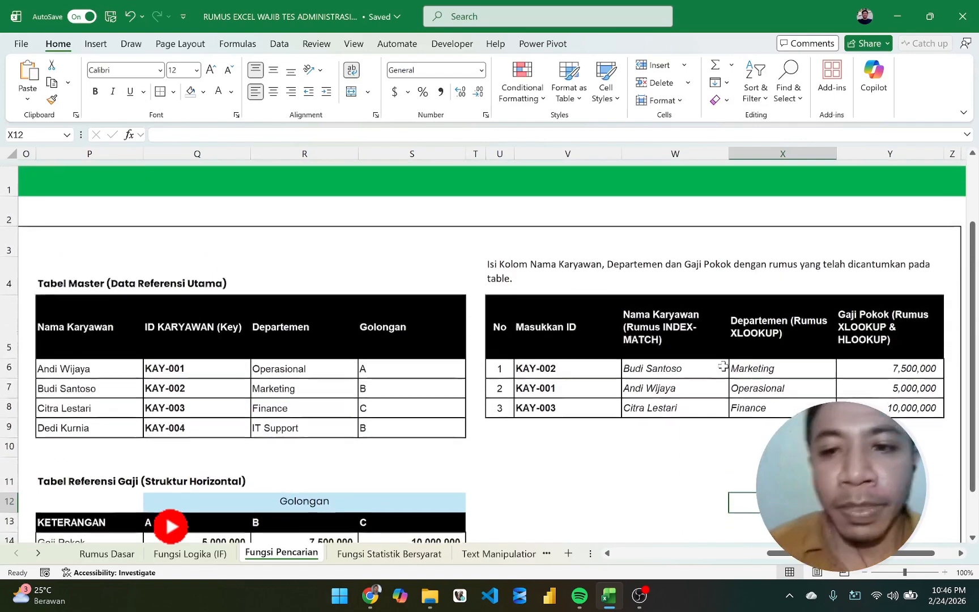
scroll(723, 365, "right", 2)
scroll(723, 366, "left", 3)
scroll(723, 366, "down", 1)
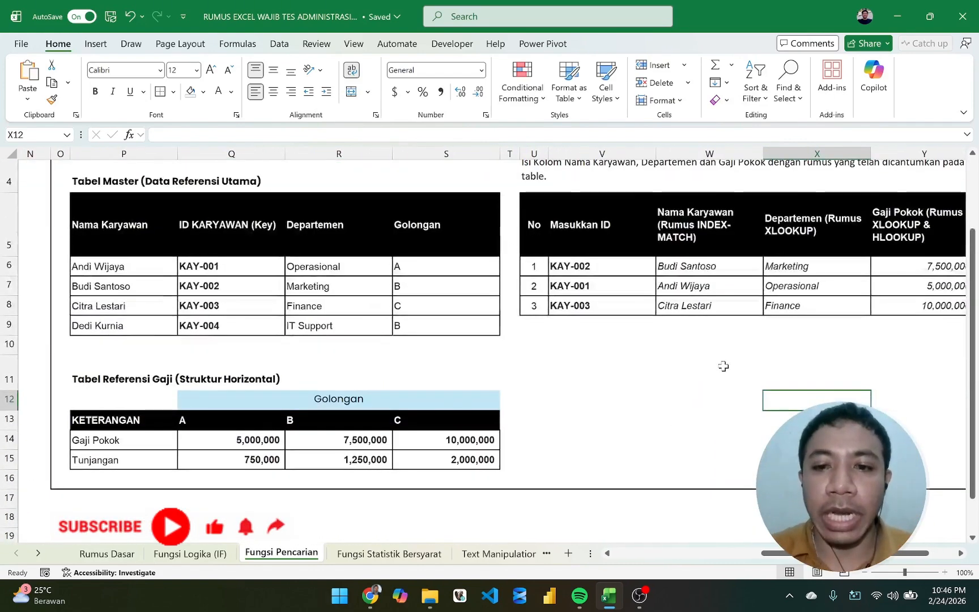
left_click(621, 464)
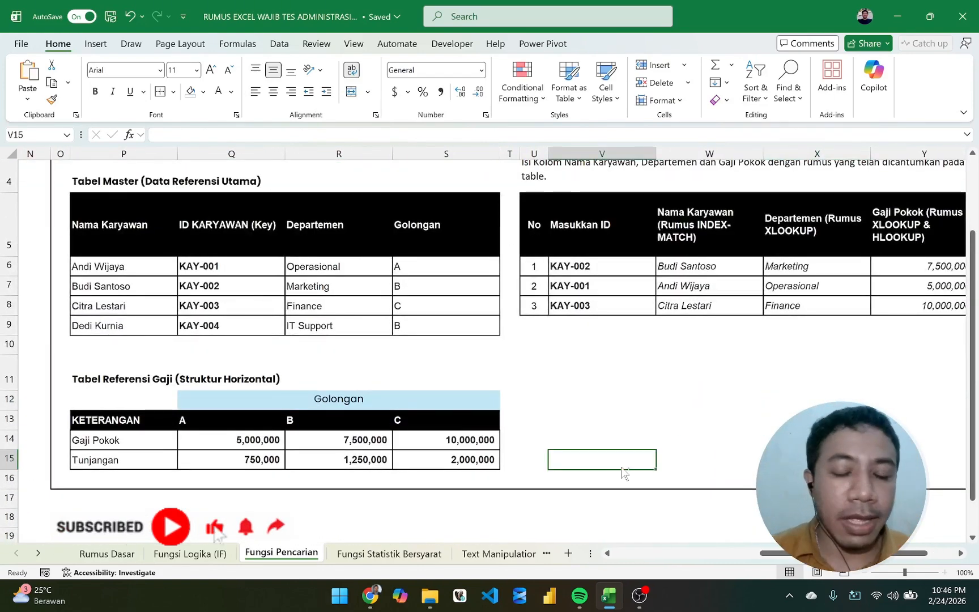
left_click(635, 447)
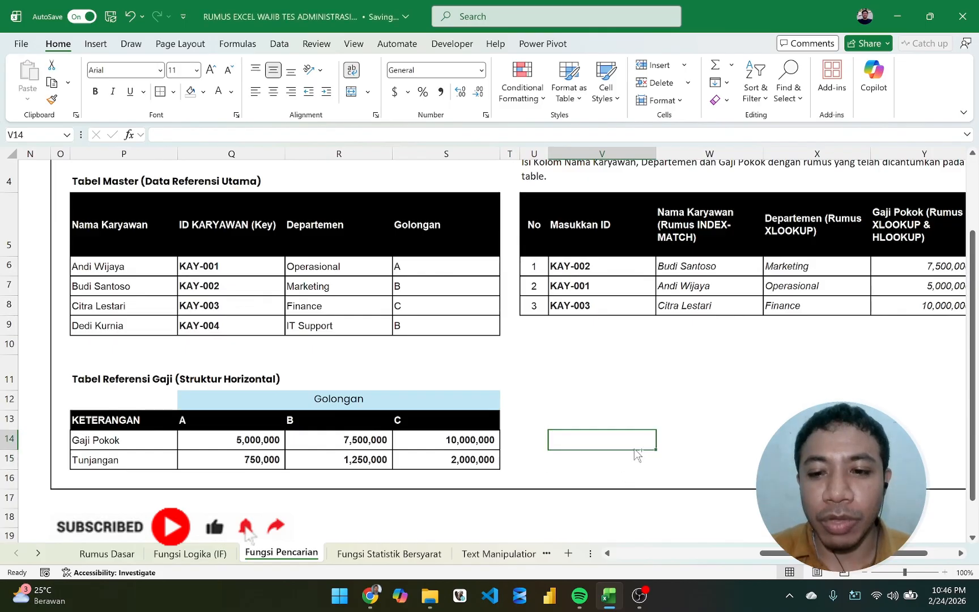
left_click(599, 406)
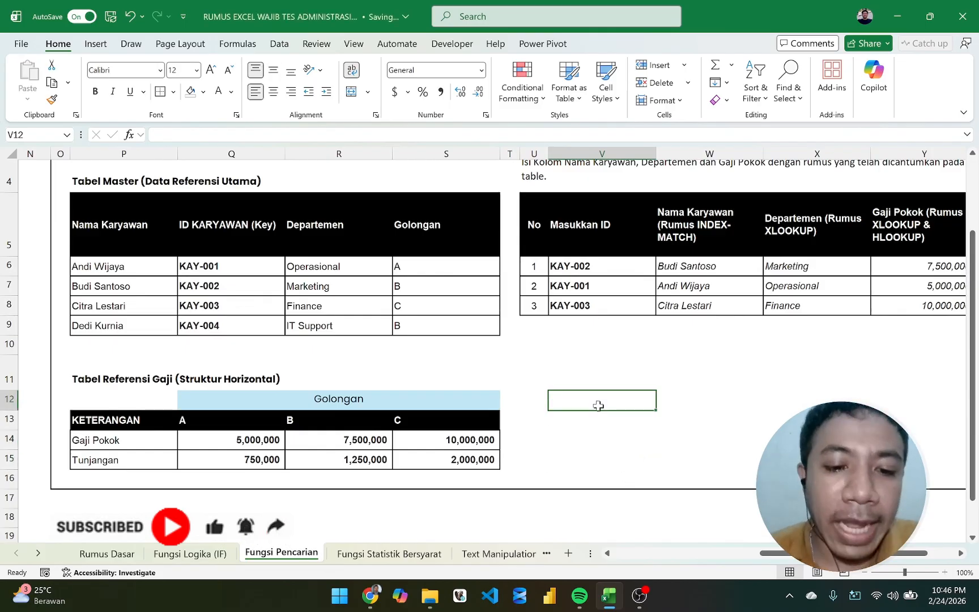
Open the Fungsi Statistik Bersyarat sheet and look over its sales table and the summary exercises below it.
left_click(420, 554)
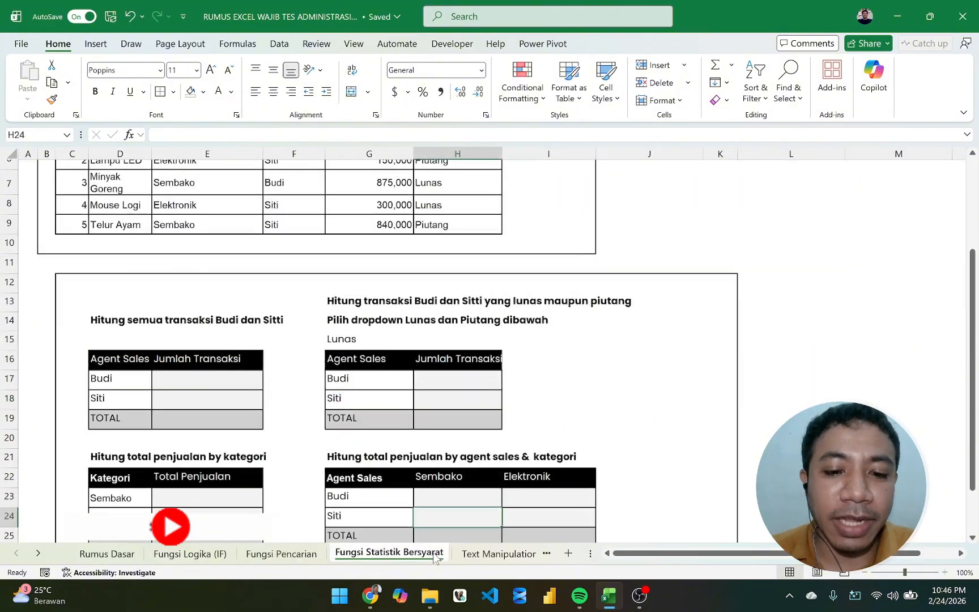
left_click(588, 303)
scroll(689, 252, "up", 1)
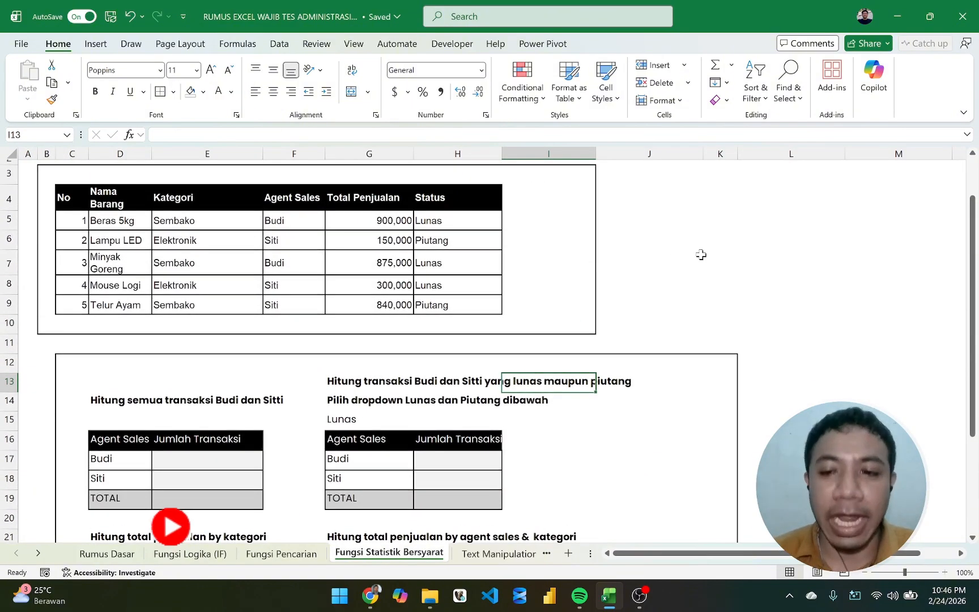
scroll(699, 255, "down", 3)
scroll(699, 255, "up", 1)
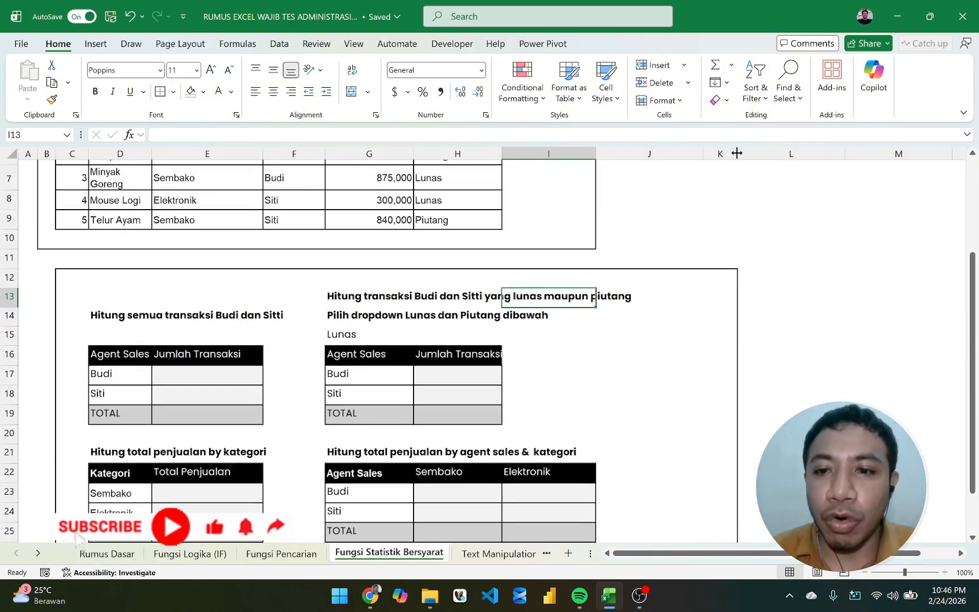
left_click_drag(737, 153, 655, 165)
left_click(677, 273)
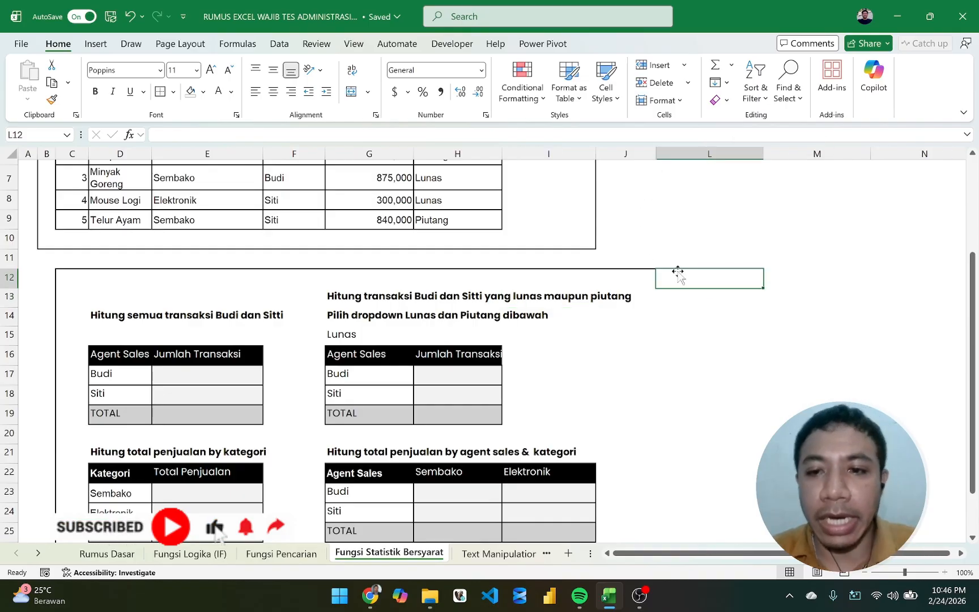
key("ctrl+z")
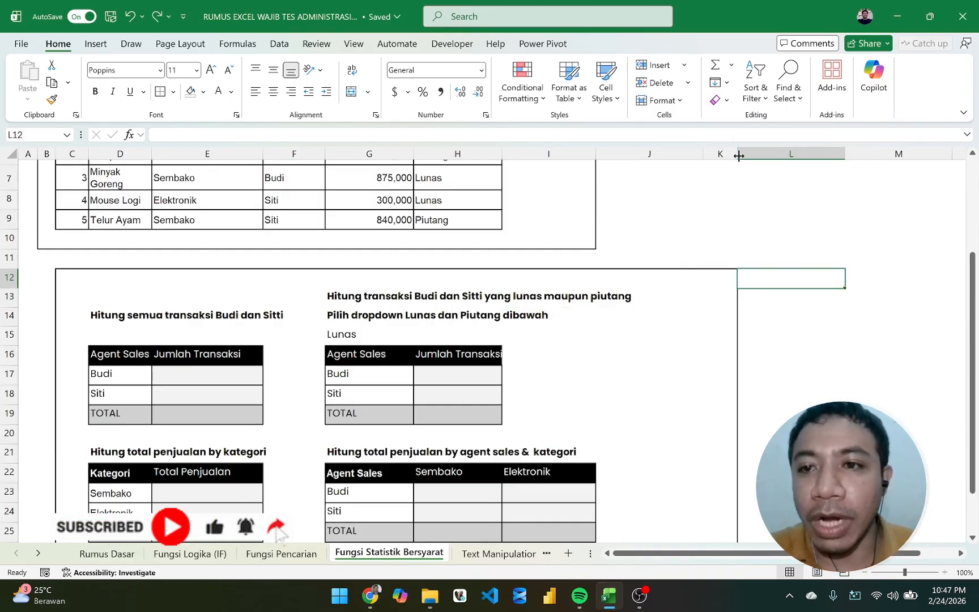
left_click_drag(738, 153, 701, 153)
left_click_drag(774, 260, 714, 378)
key("ctrl+z")
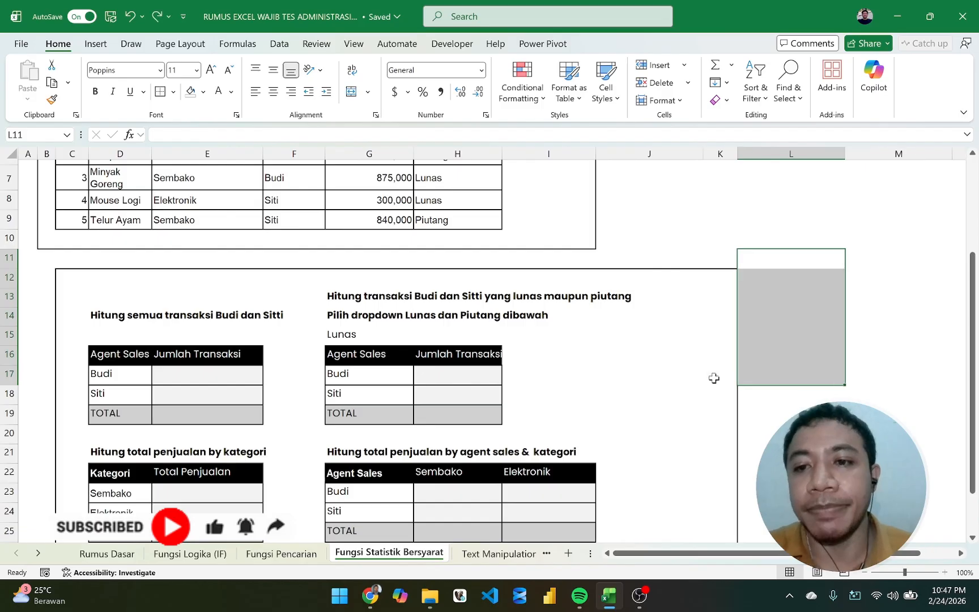
left_click(711, 334)
Review the sales table's column headers in row 4, from No and Nama Barang through Status.
scroll(711, 334, "up", 2)
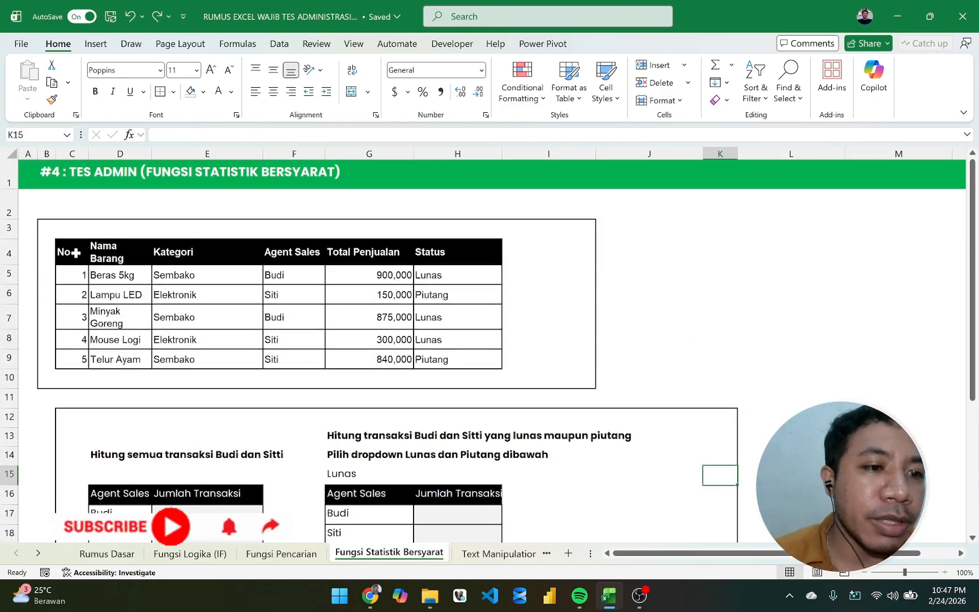
left_click_drag(77, 252, 103, 248)
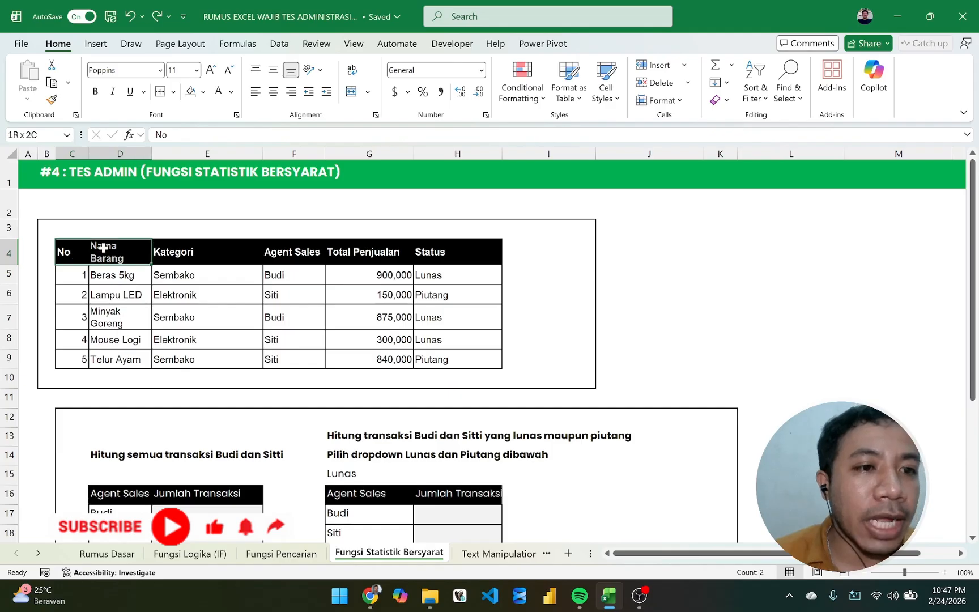
left_click(193, 249)
left_click(301, 256)
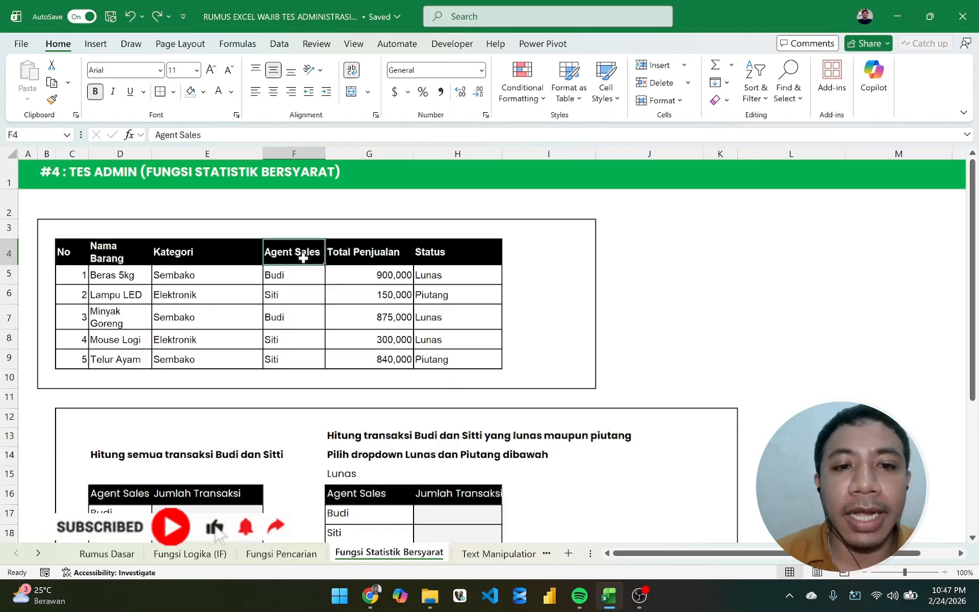
left_click(372, 253)
left_click(433, 258)
Compare the sales table's Agent Sales and Total Penjualan columns with the four summary exercises below, starting with the all-transactions task in D14.
scroll(465, 298, "down", 2)
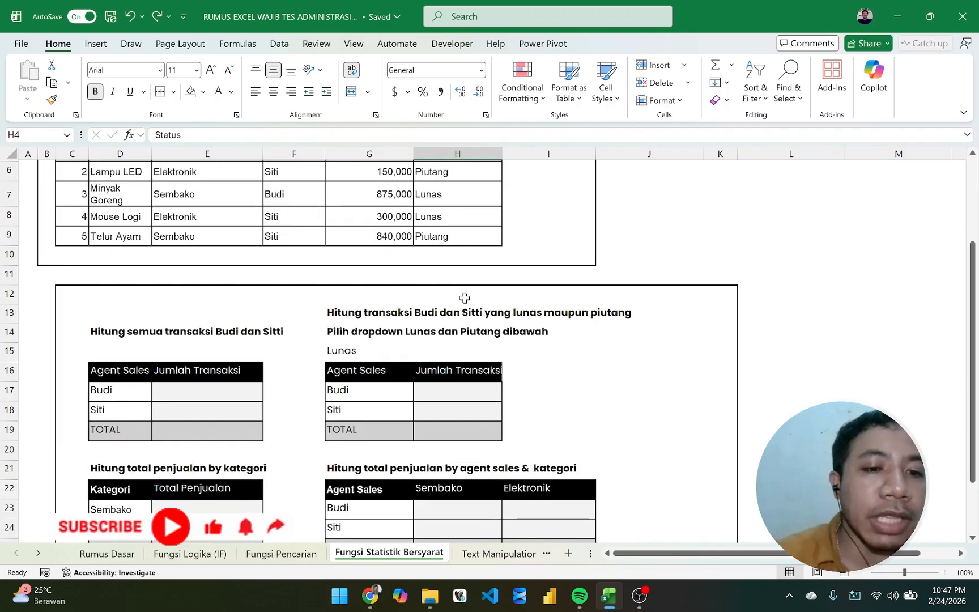
scroll(364, 309, "up", 2)
left_click_drag(303, 204, 292, 321)
scroll(294, 320, "down", 2)
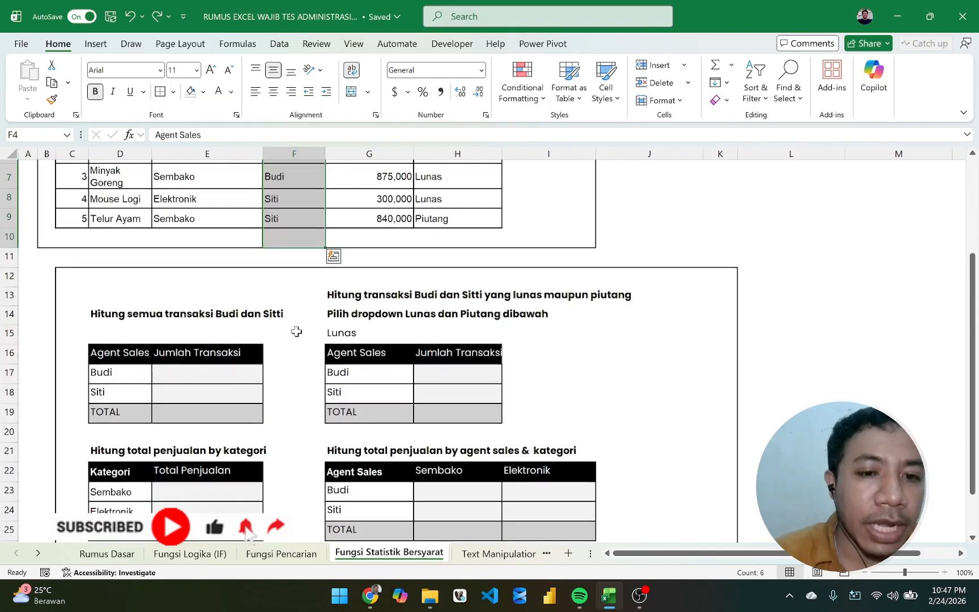
scroll(295, 330, "down", 1)
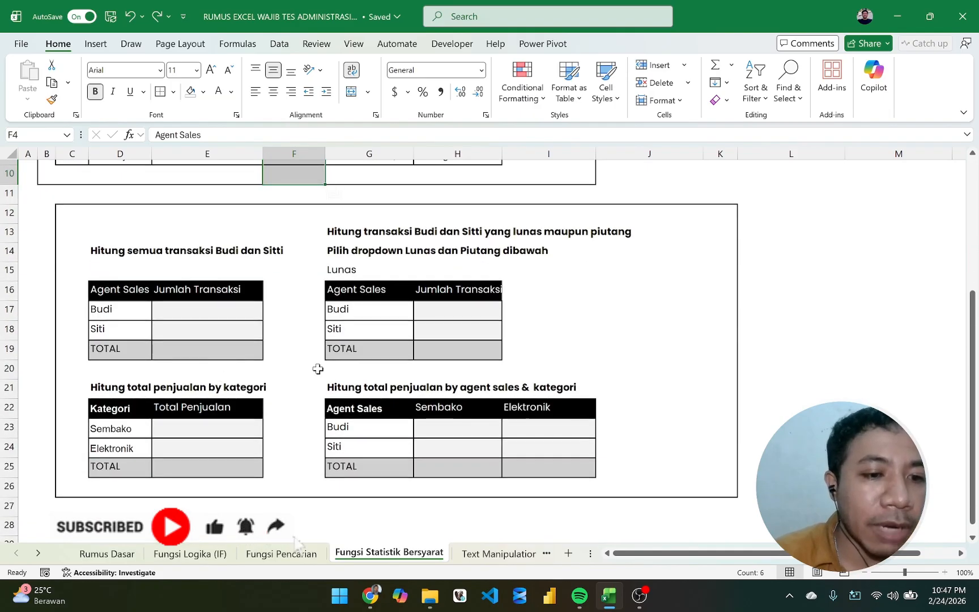
scroll(318, 369, "up", 2)
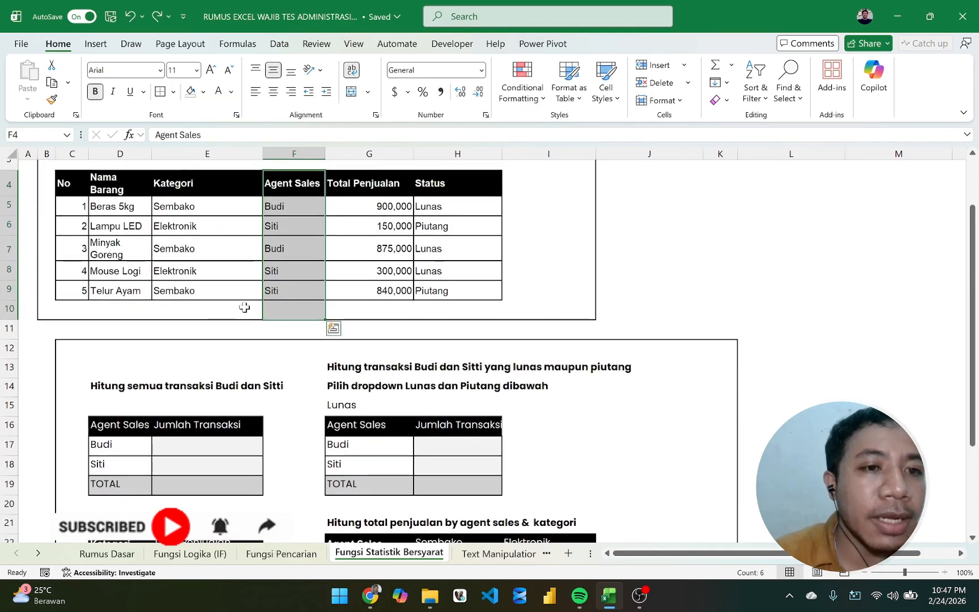
scroll(260, 280, "down", 1)
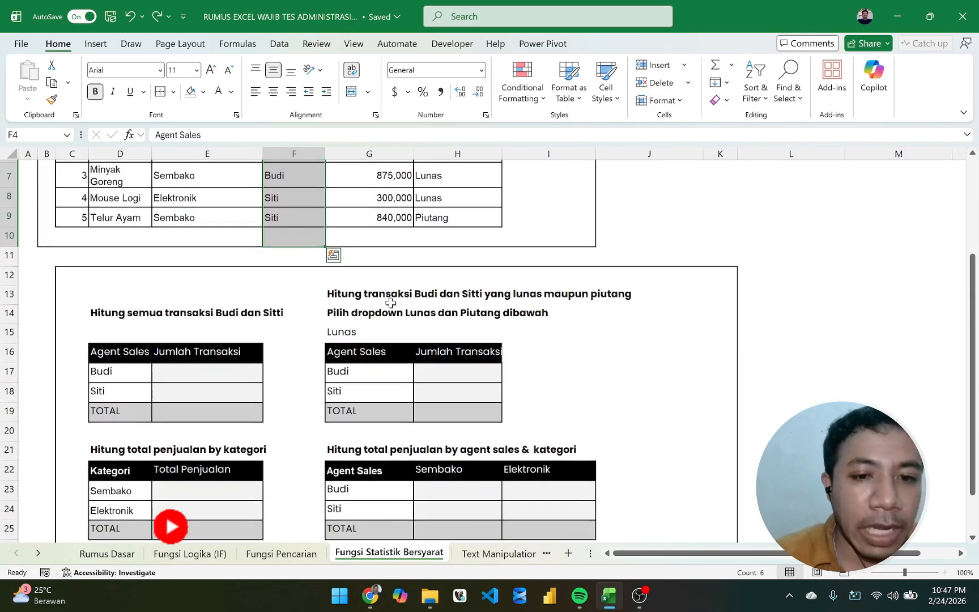
scroll(391, 303, "up", 1)
scroll(390, 304, "down", 2)
scroll(390, 303, "up", 2)
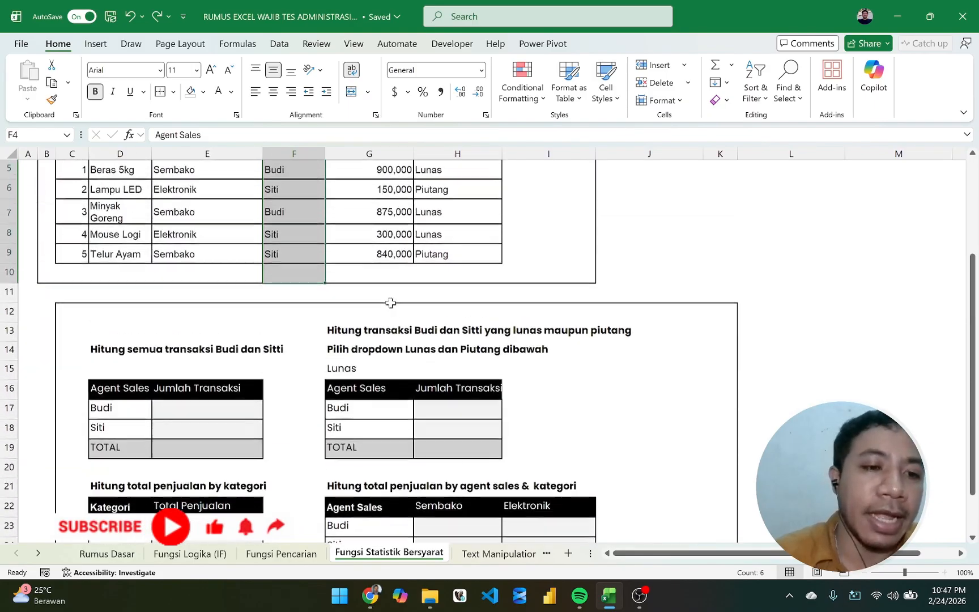
scroll(390, 304, "up", 2)
left_click(113, 386)
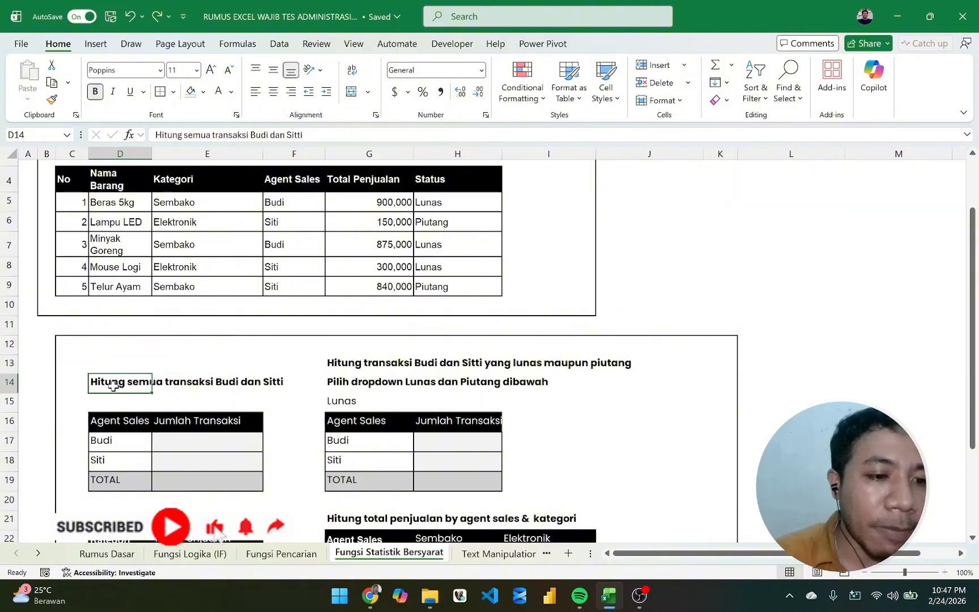
left_click_drag(378, 202, 368, 284)
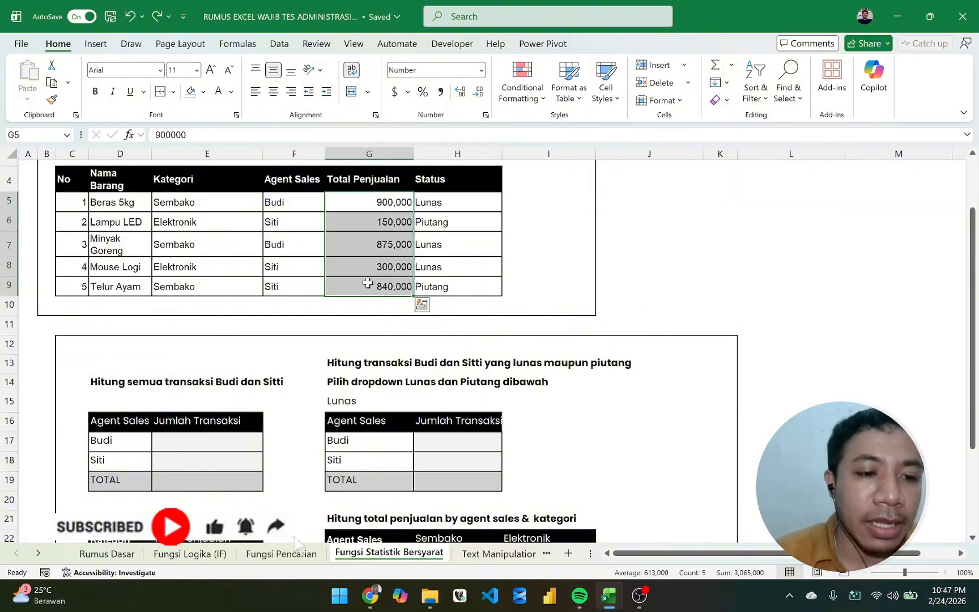
Enter =SUMIF($F$5:$F$9,D17,$G$5:$G$9) in E17 for the first agent's transactions and fill the formula down to E18.
left_click(229, 440)
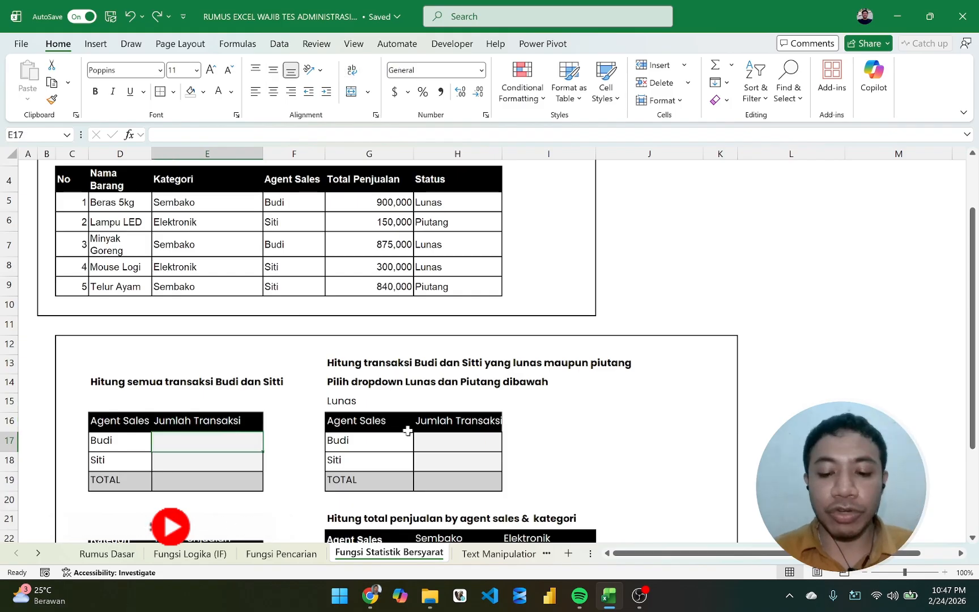
type("=SUMIF(")
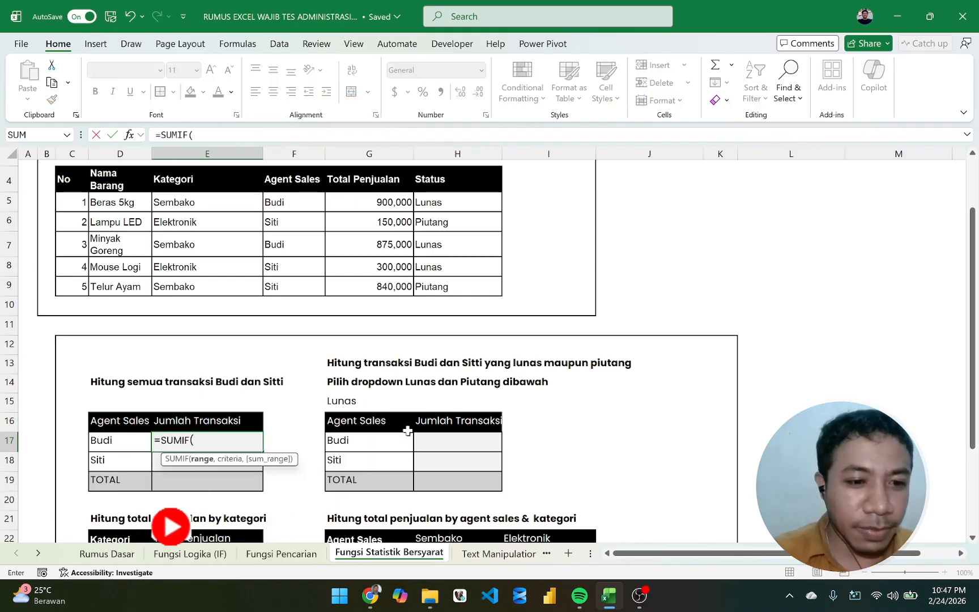
scroll(499, 349, "down", 1)
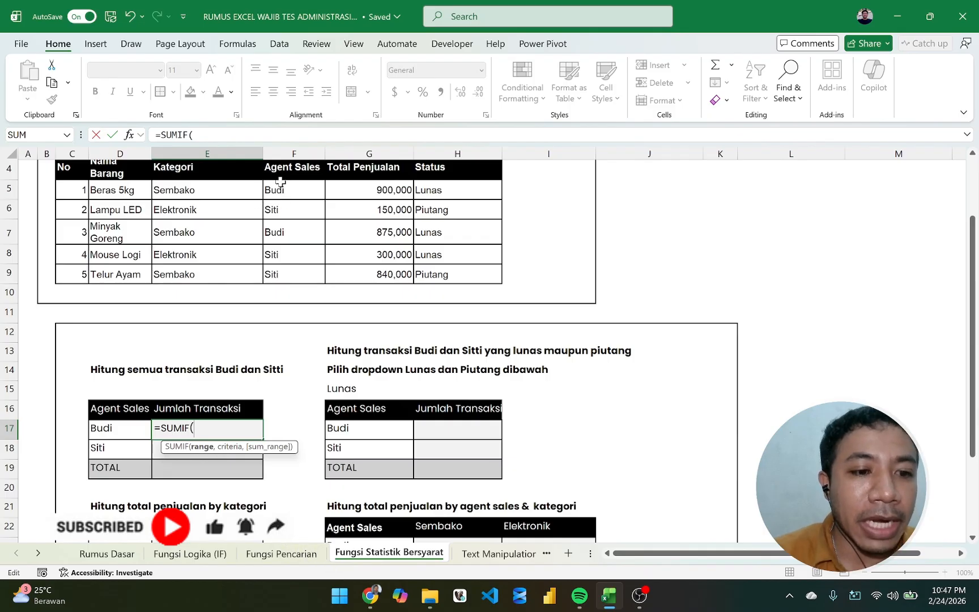
left_click_drag(291, 188, 287, 271)
key("F4")
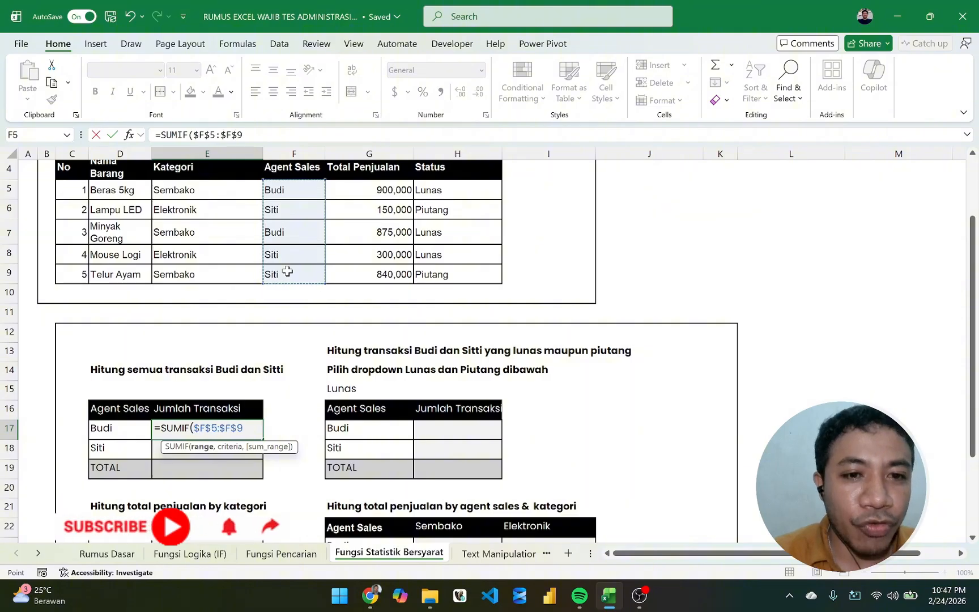
type(",")
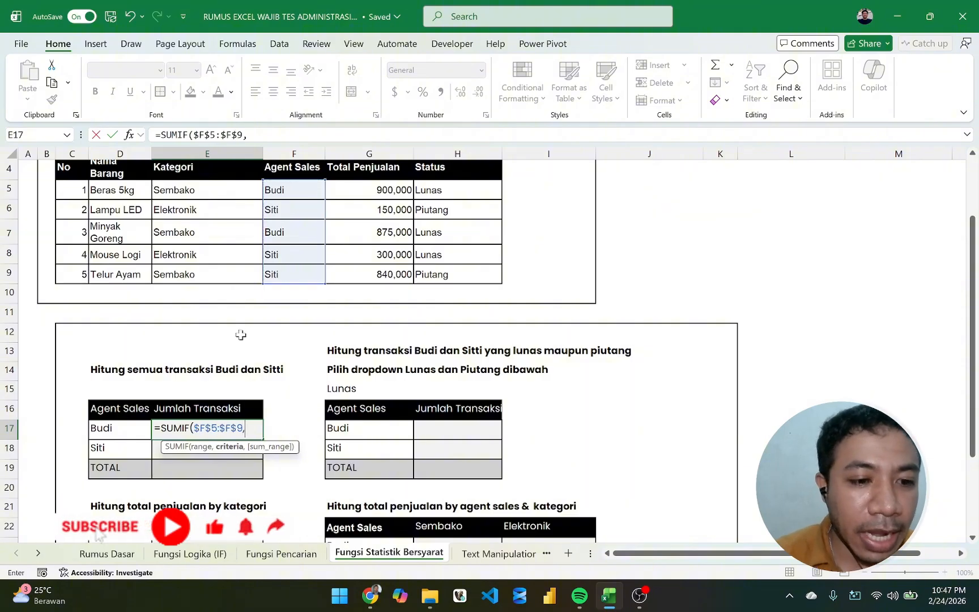
left_click(132, 430)
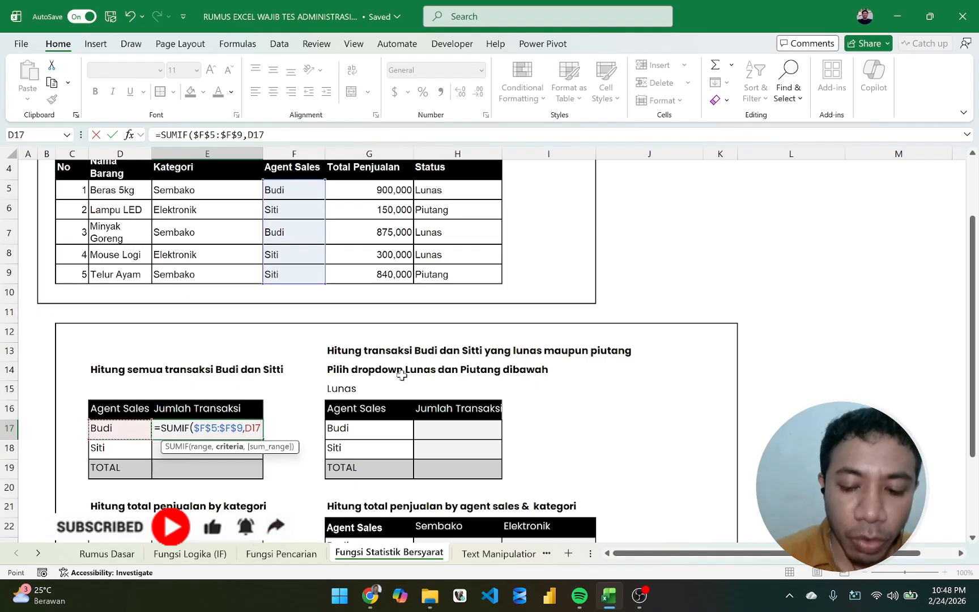
type(",")
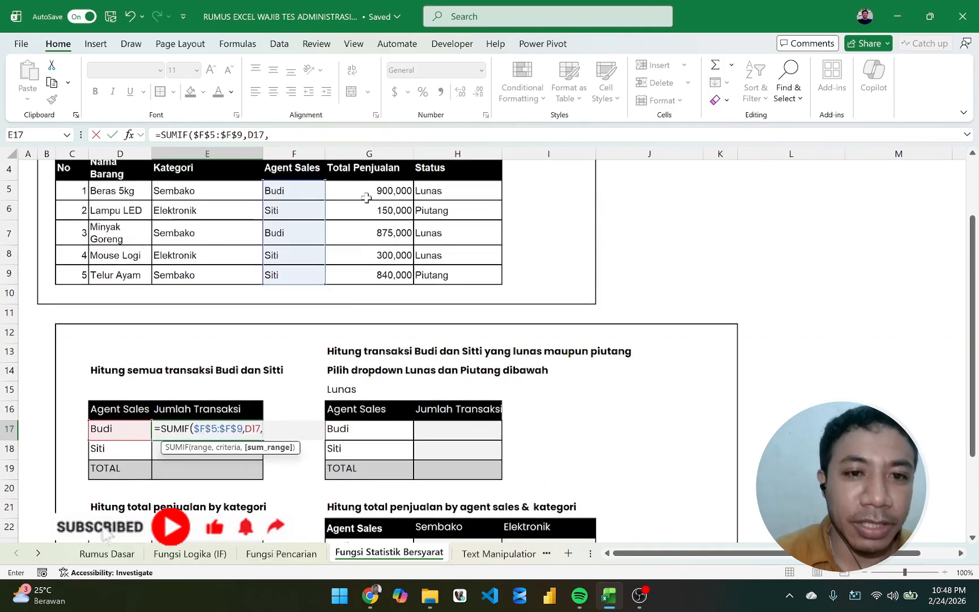
left_click_drag(366, 191, 355, 268)
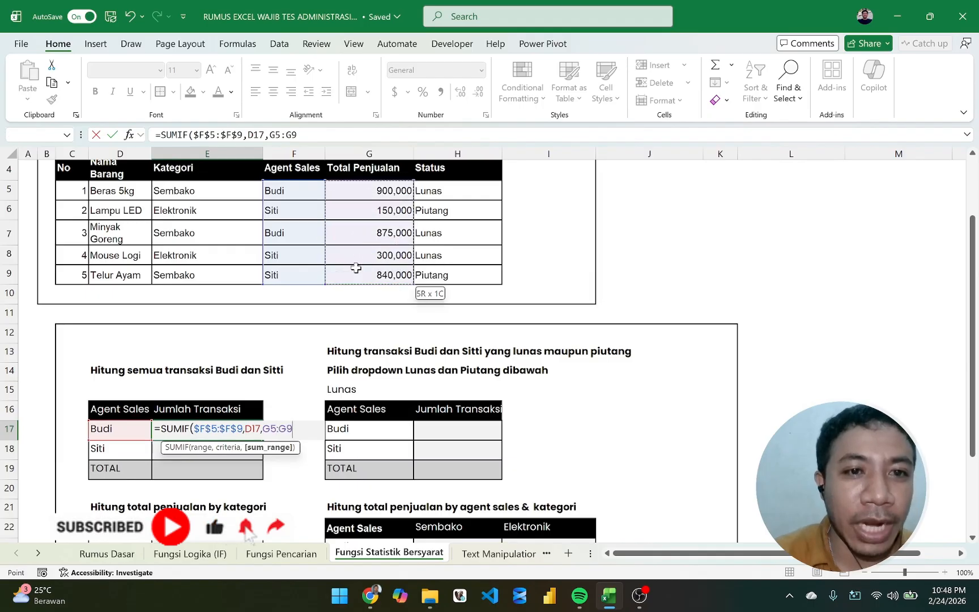
key("F4")
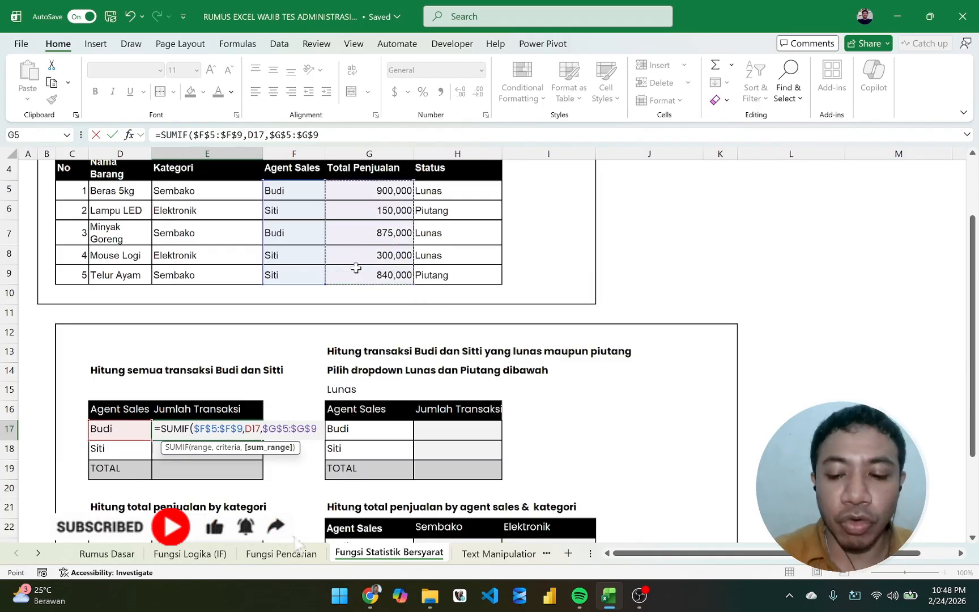
key("Return")
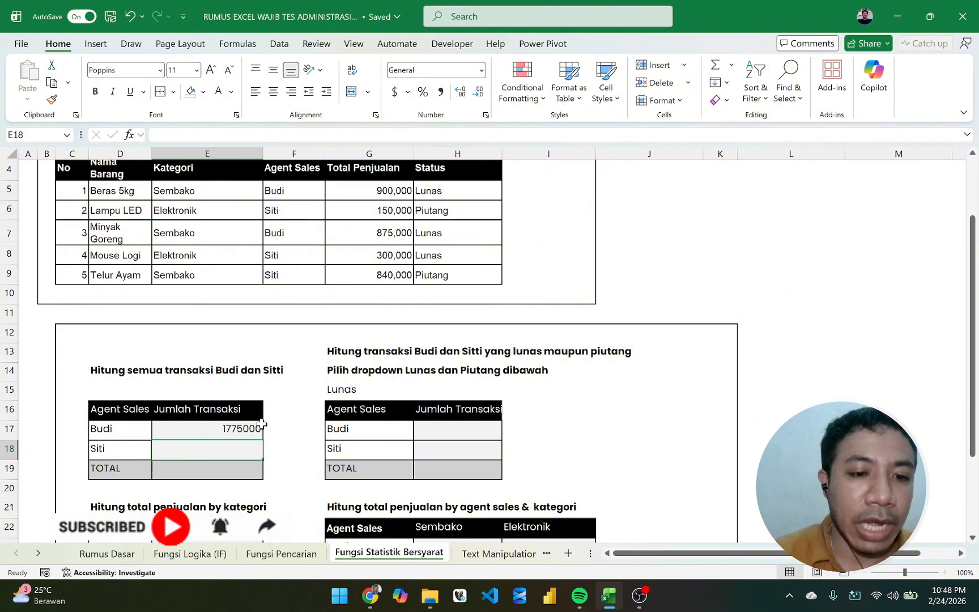
left_click(159, 430)
left_click_drag(263, 440, 255, 460)
left_click(240, 471)
type("=SUM(")
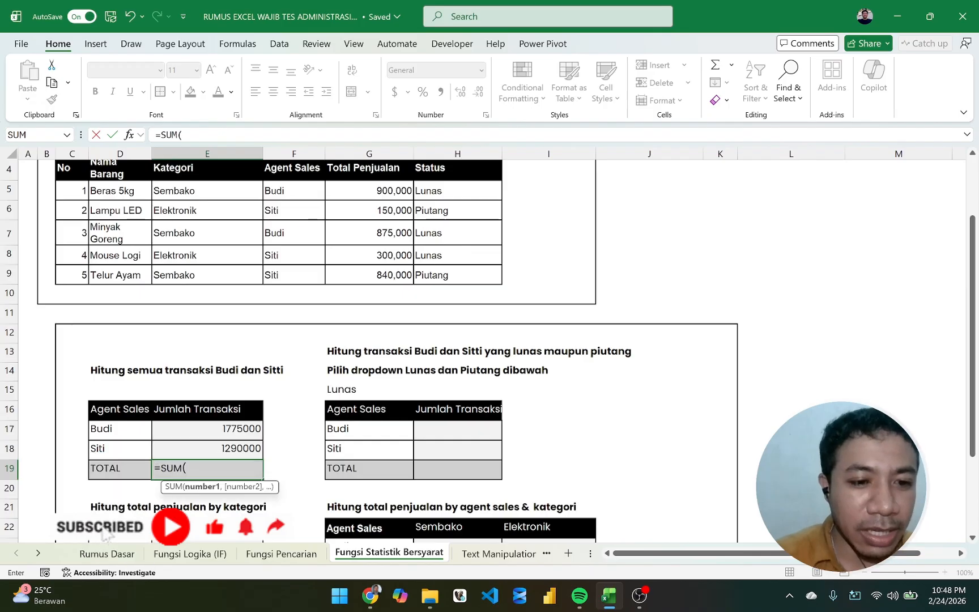
key("Up")
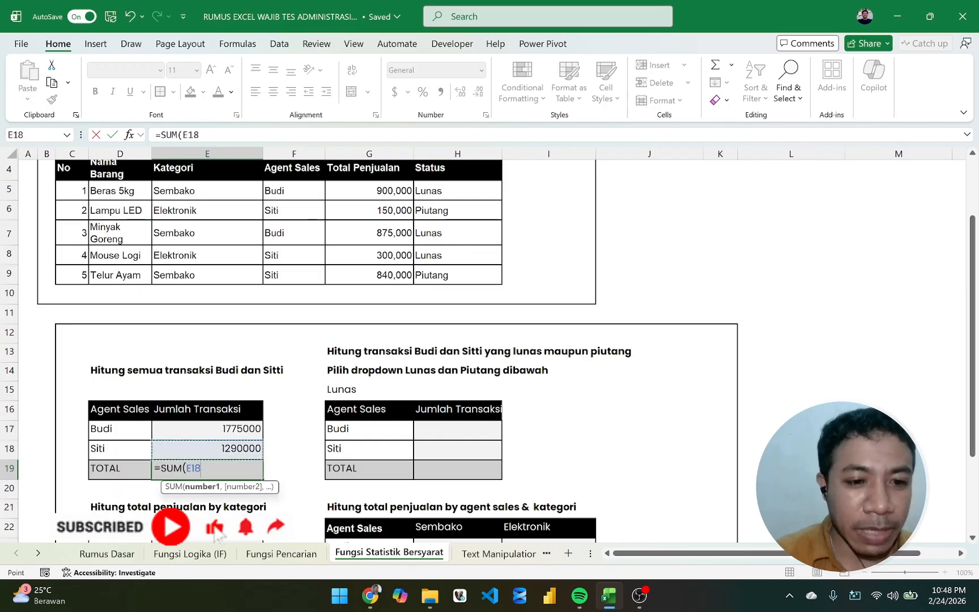
key("Up")
key("shift+Down")
key("Return")
scroll(239, 471, "down", 1)
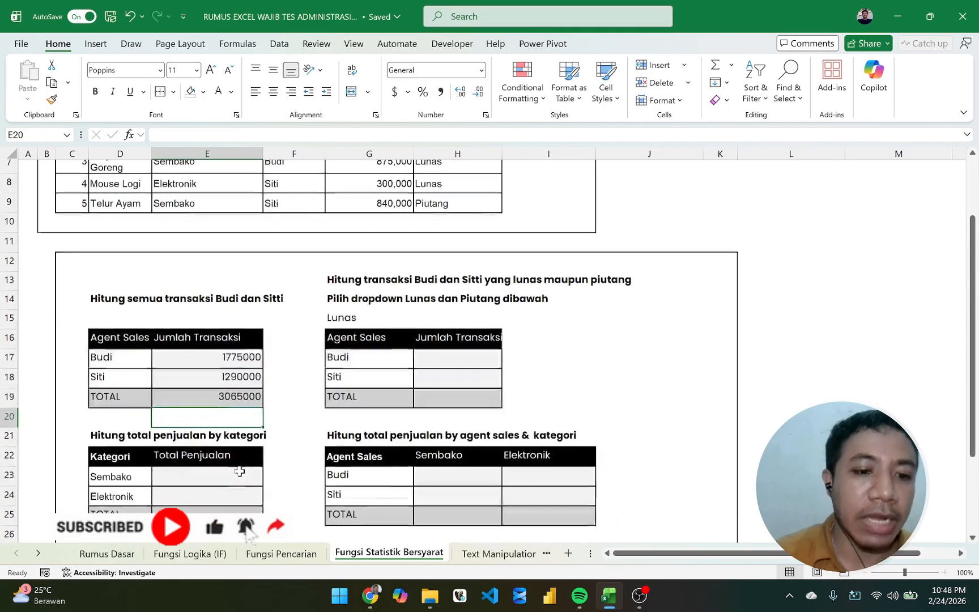
left_click(248, 397)
key("Delete")
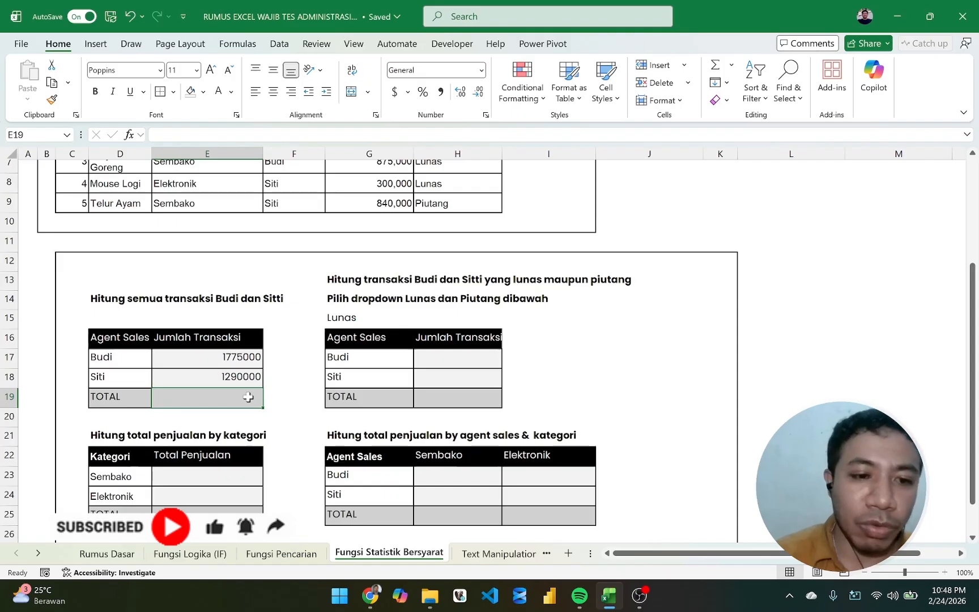
Total the Jumlah Transaksi column in E19 with an AutoSum of E17:E18.
left_click_drag(279, 396, 239, 400)
left_click(238, 400)
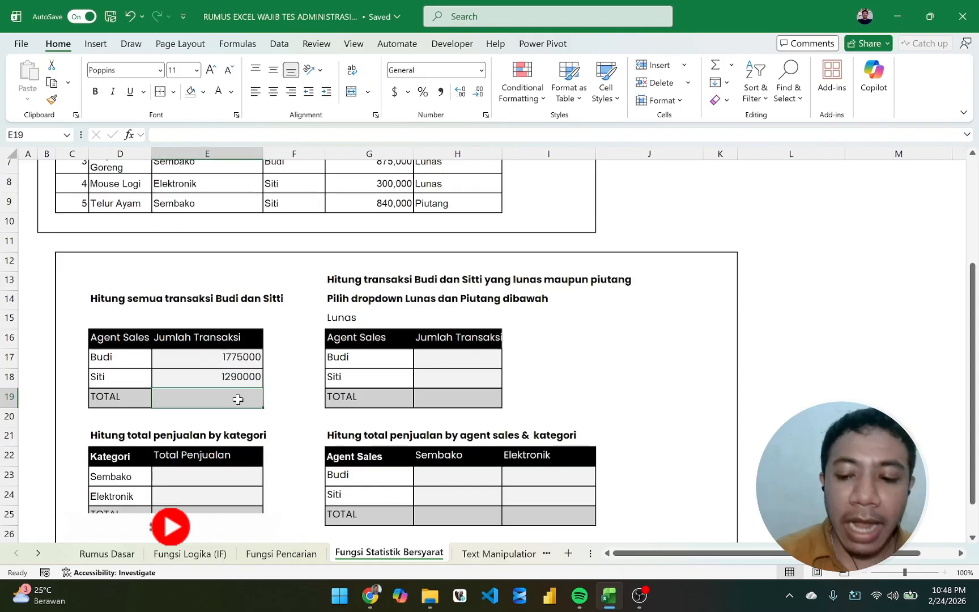
key("alt+equal")
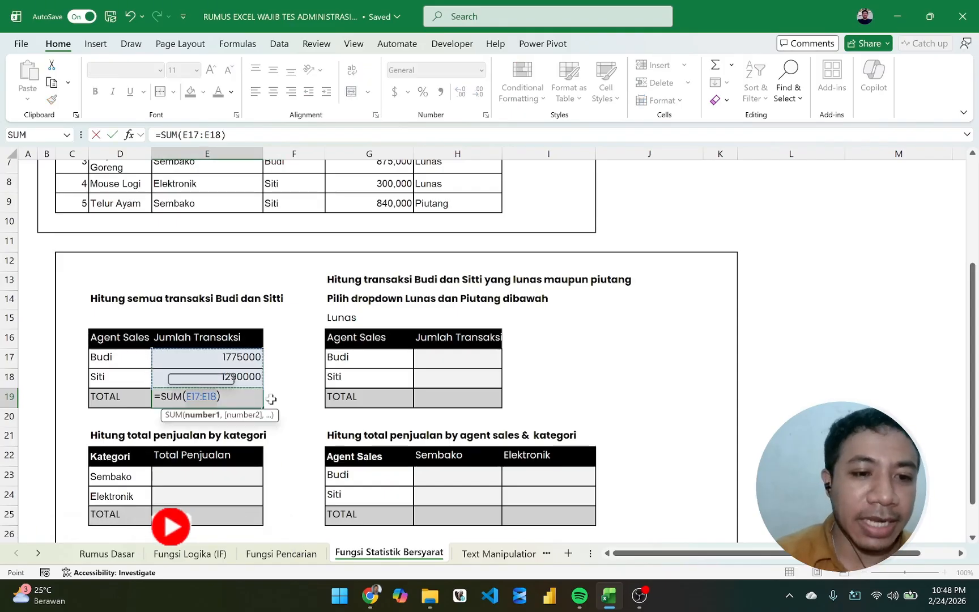
key("Return")
Format the Jumlah Transaksi results in E17:E19 with thousands separators and no decimal places.
left_click_drag(223, 360, 218, 388)
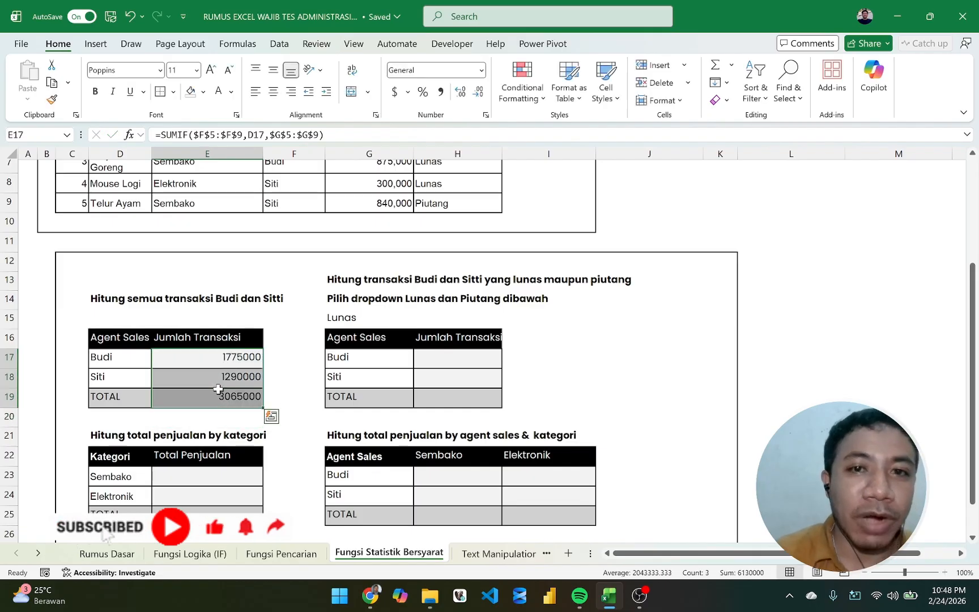
left_click(440, 91)
left_click(479, 94)
left_click(480, 94)
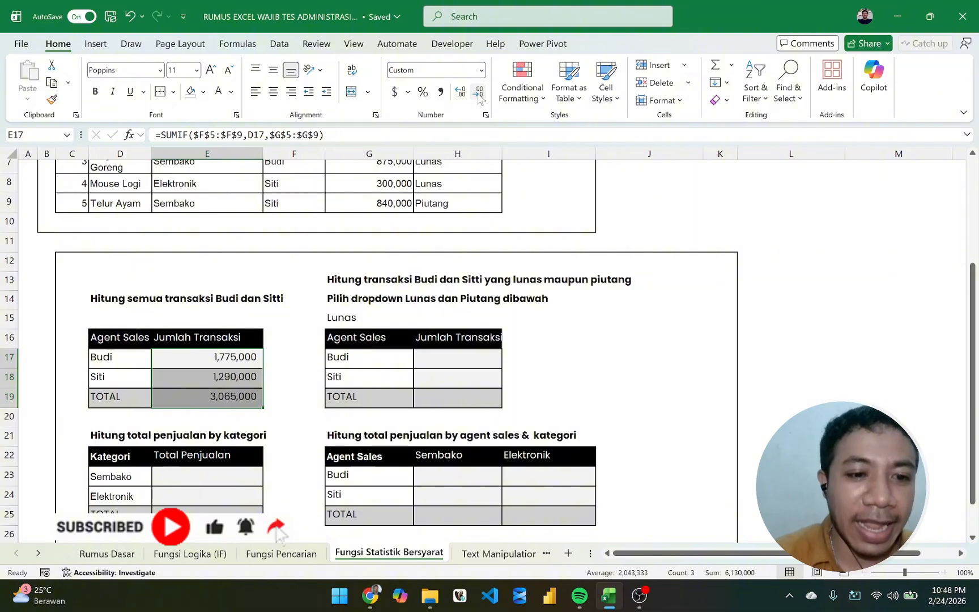
Check the sum of the Total Penjualan amounts in G5:G9 against the Jumlah Transaksi total in E19.
scroll(284, 378, "up", 1)
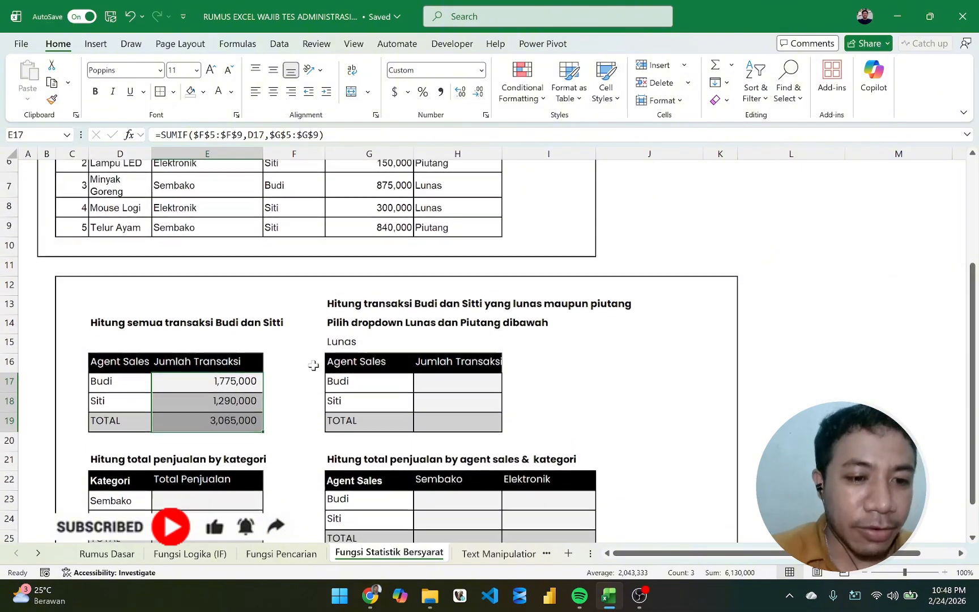
scroll(313, 366, "up", 1)
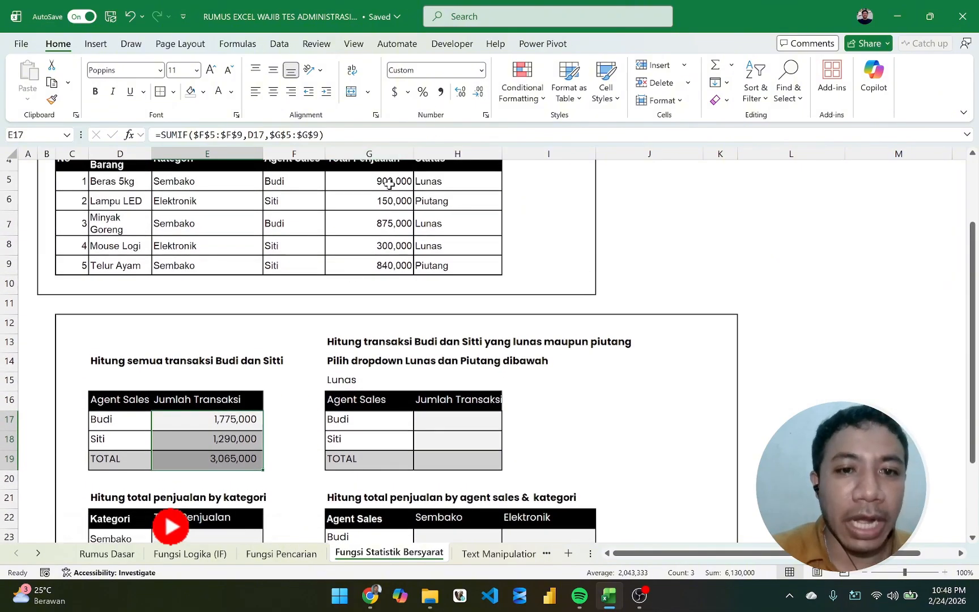
left_click_drag(385, 181, 389, 264)
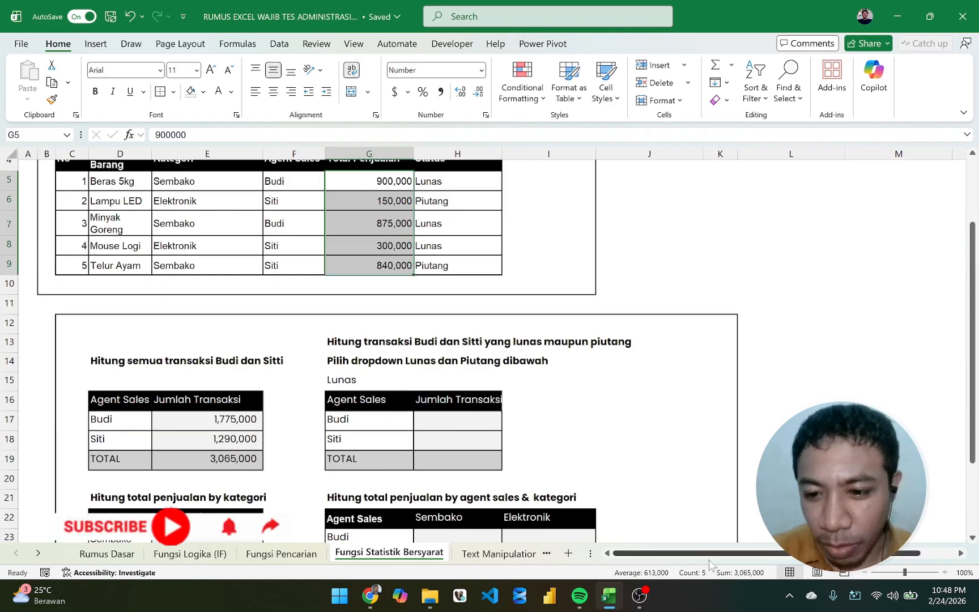
left_click(784, 299)
scroll(784, 306, "down", 2)
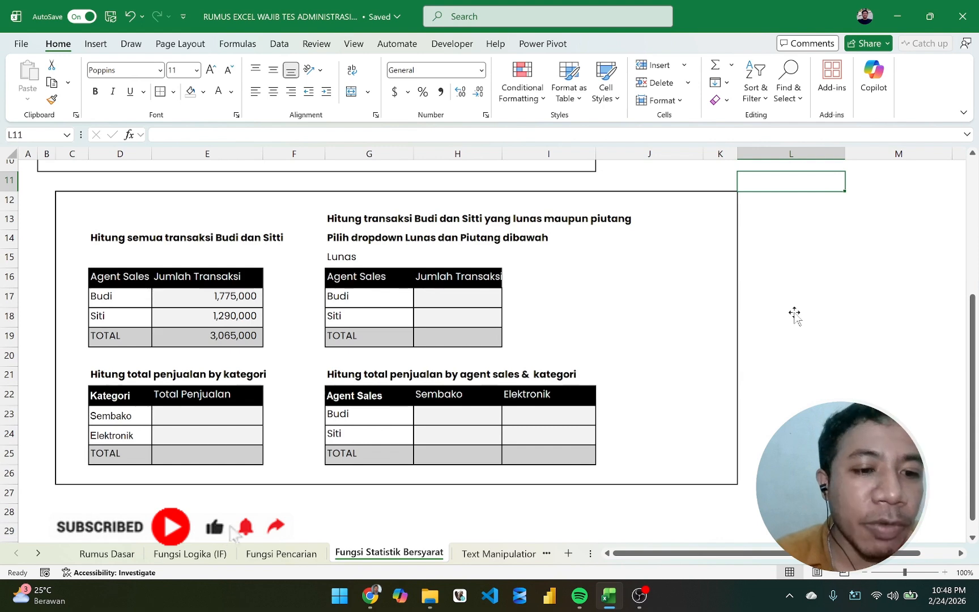
scroll(544, 372, "up", 3)
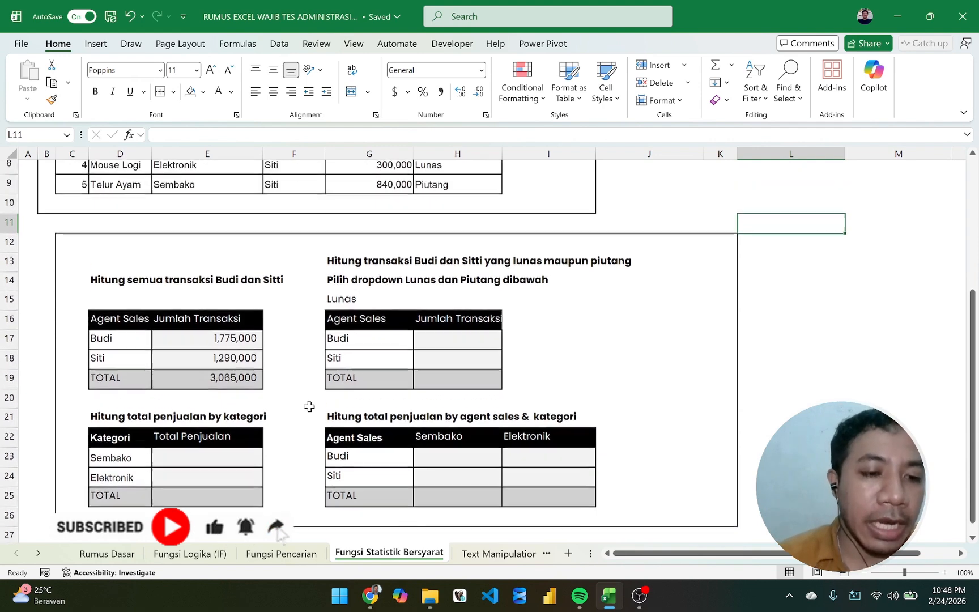
scroll(309, 406, "down", 2)
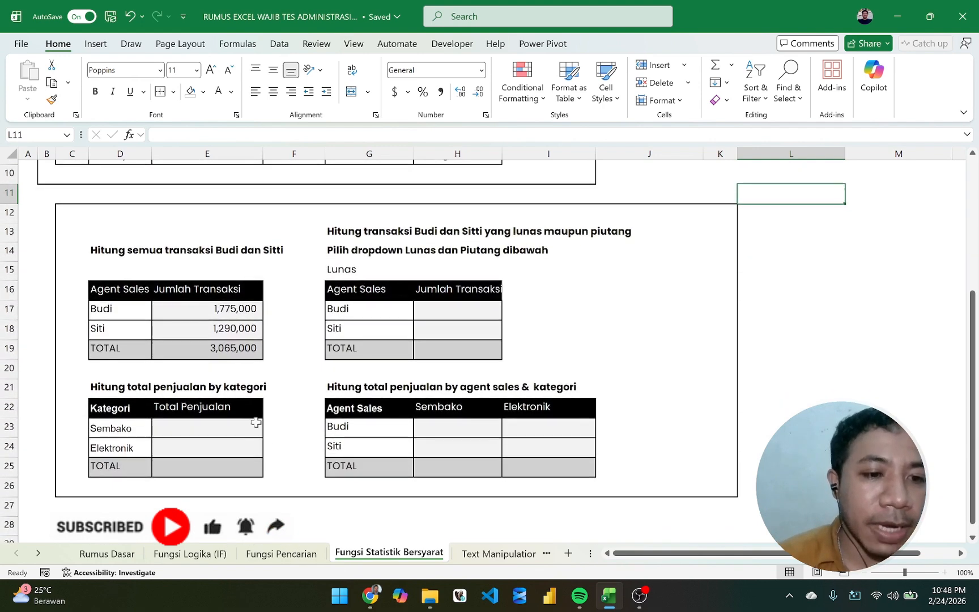
scroll(289, 385, "up", 1)
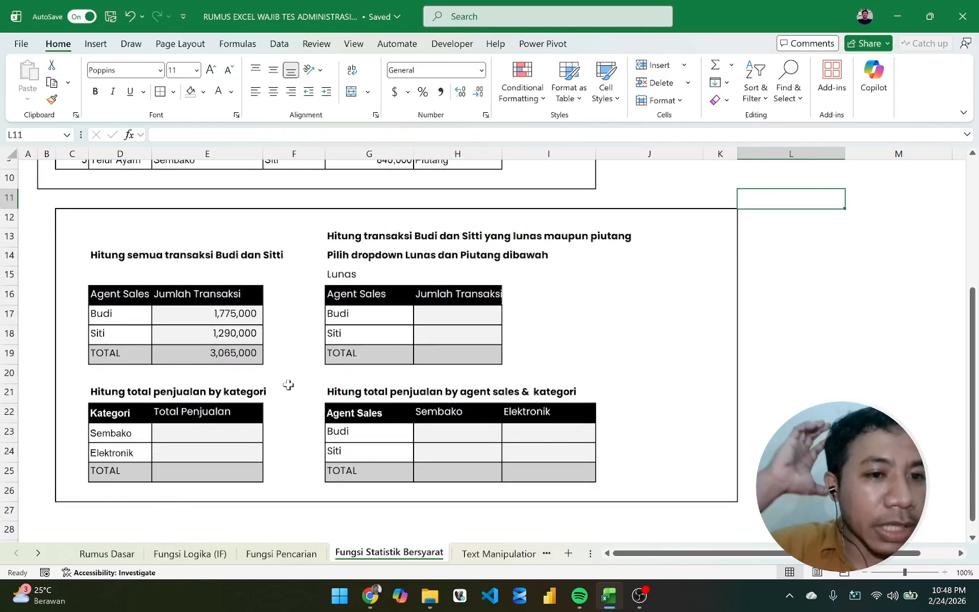
Clear the Jumlah Transaksi results in E17:E19 of the all-transactions table.
left_click_drag(230, 313, 231, 350)
key("Delete")
left_click(296, 314)
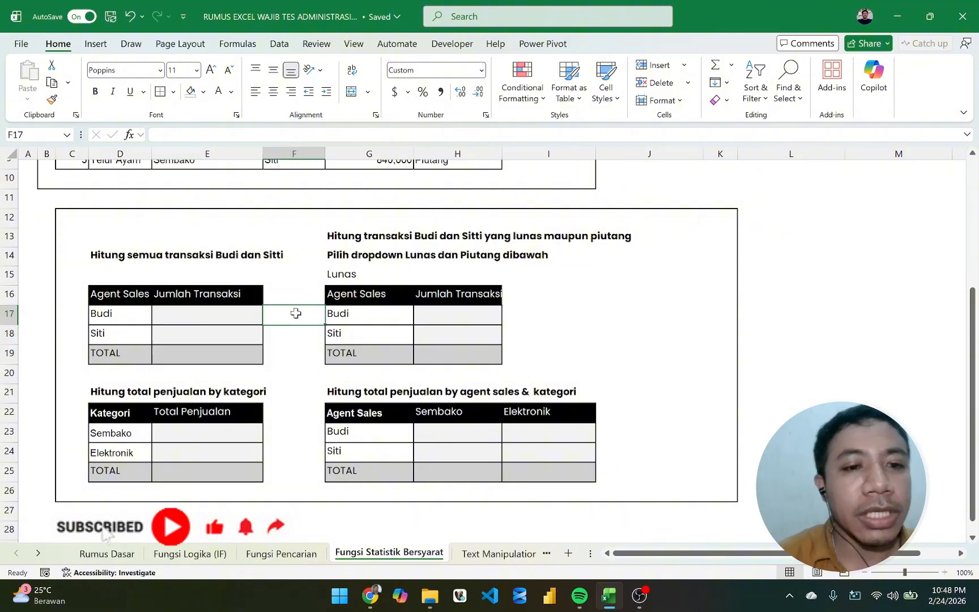
Enter =COUNTIF($F$5:$F$9,D17) in E17 to count the first agent's transactions.
left_click(232, 315)
scroll(288, 325, "up", 2)
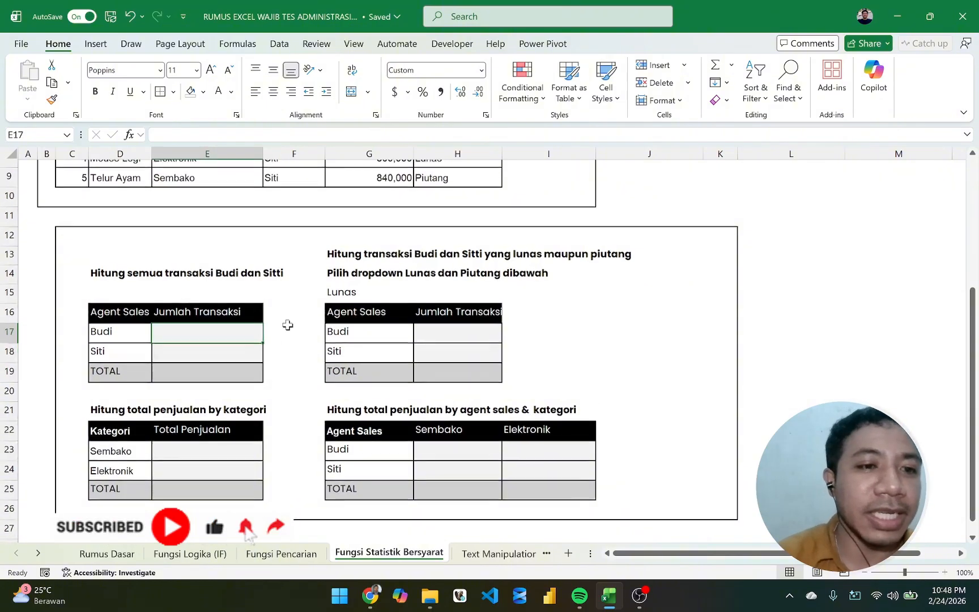
scroll(288, 325, "down", 1)
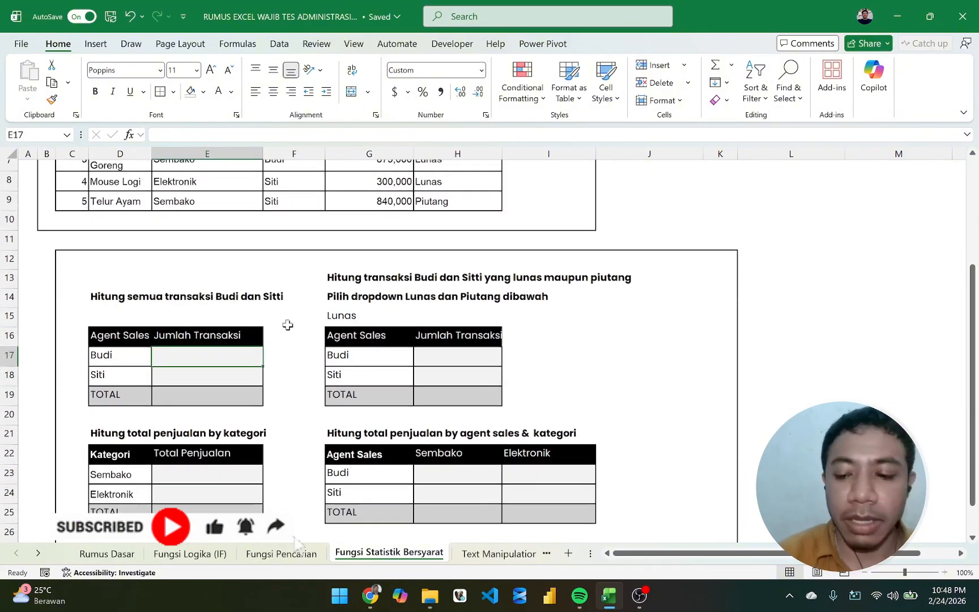
type("=coun")
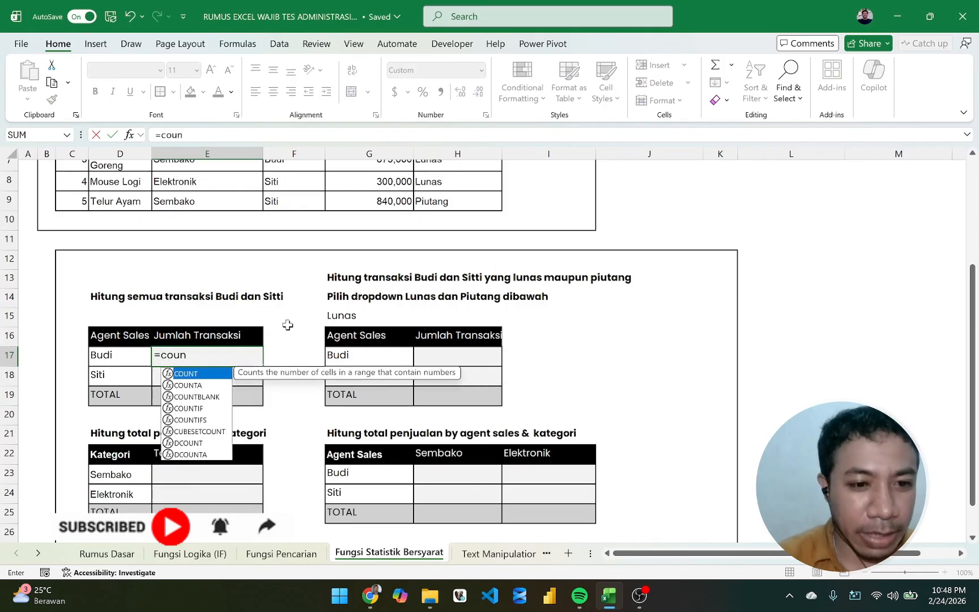
key("Down")
key("Down")
key("Down")
key("Tab")
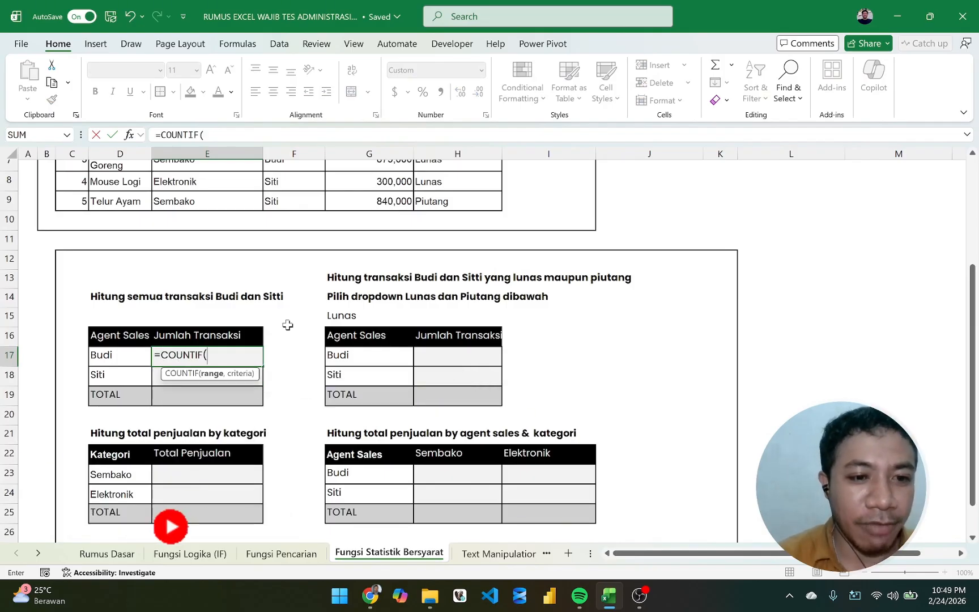
scroll(281, 325, "up", 2)
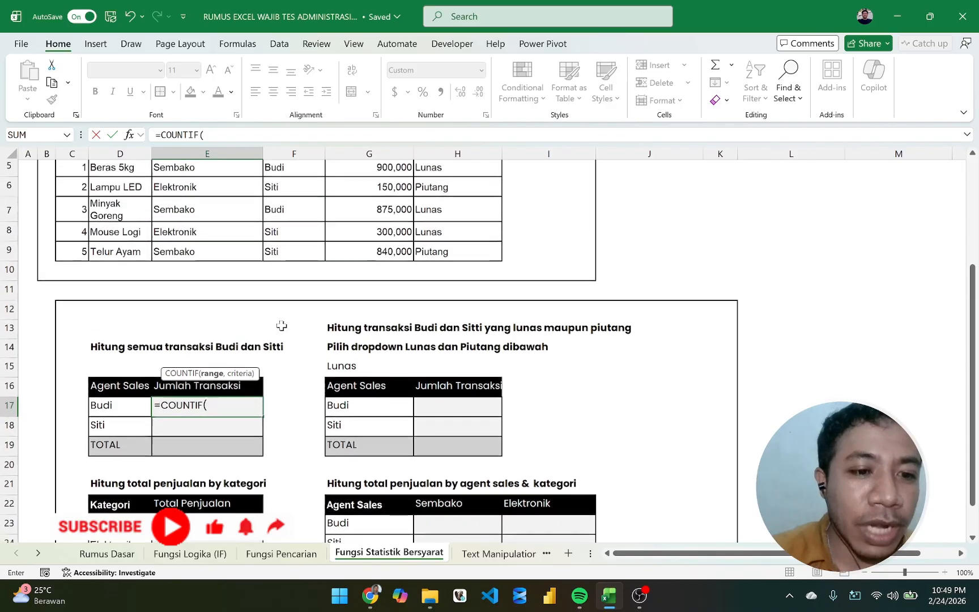
left_click_drag(291, 195, 298, 274)
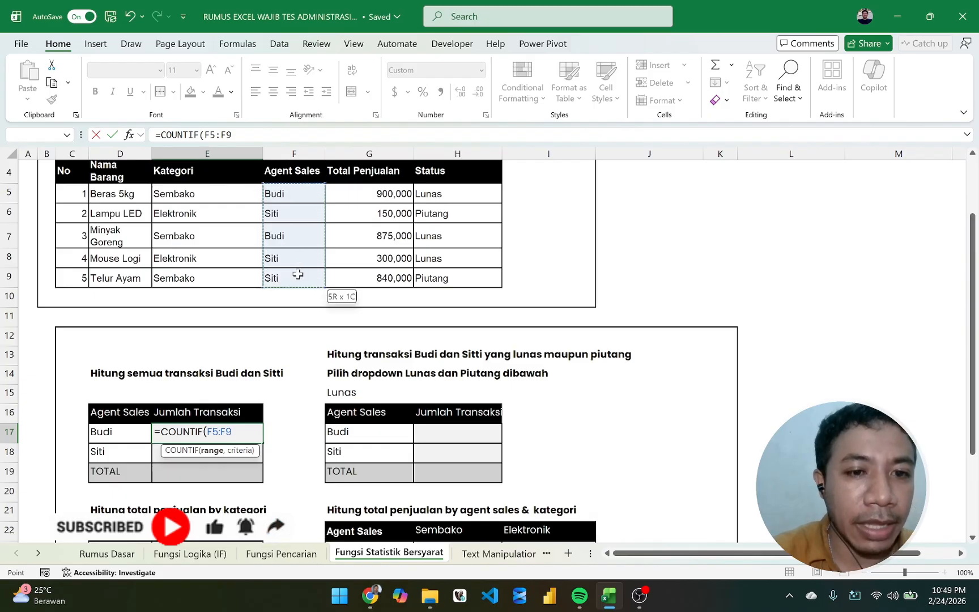
key("F4")
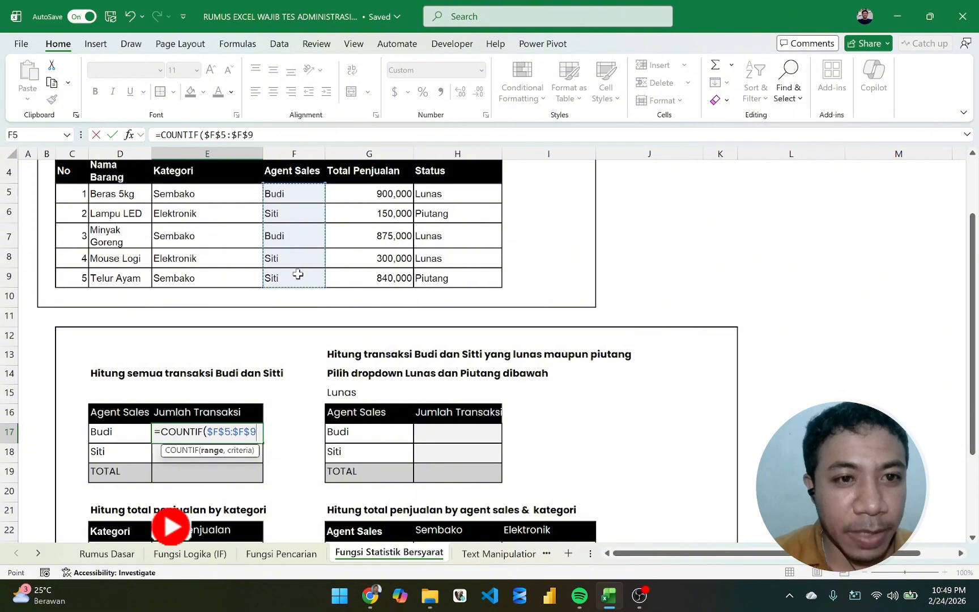
type(",")
left_click(133, 428)
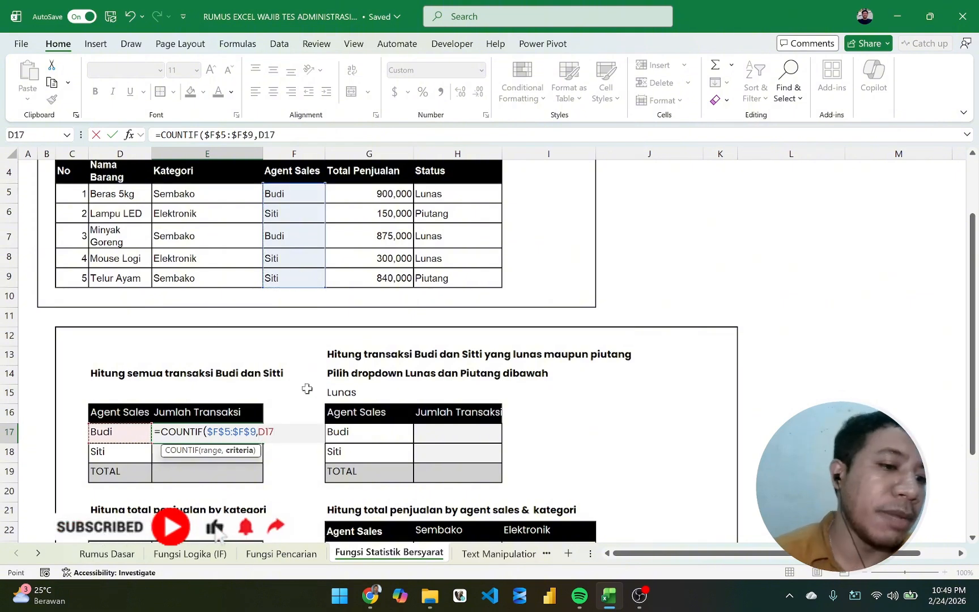
type(")")
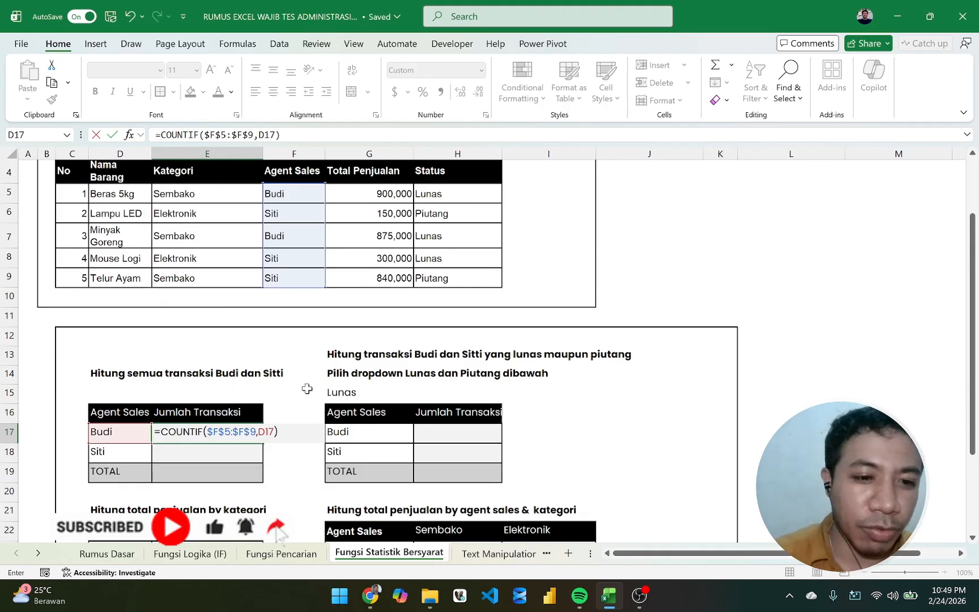
key("Return")
Fill the COUNTIF formula from E17 down to E18 and total the counts in E19 with AutoSum.
left_click(252, 434)
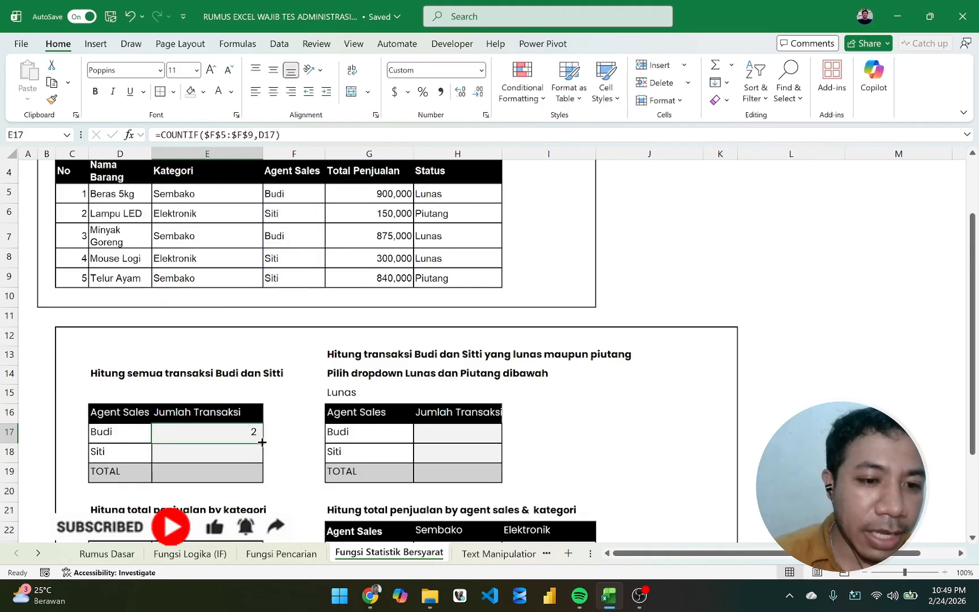
left_click_drag(261, 442, 258, 457)
left_click(245, 475)
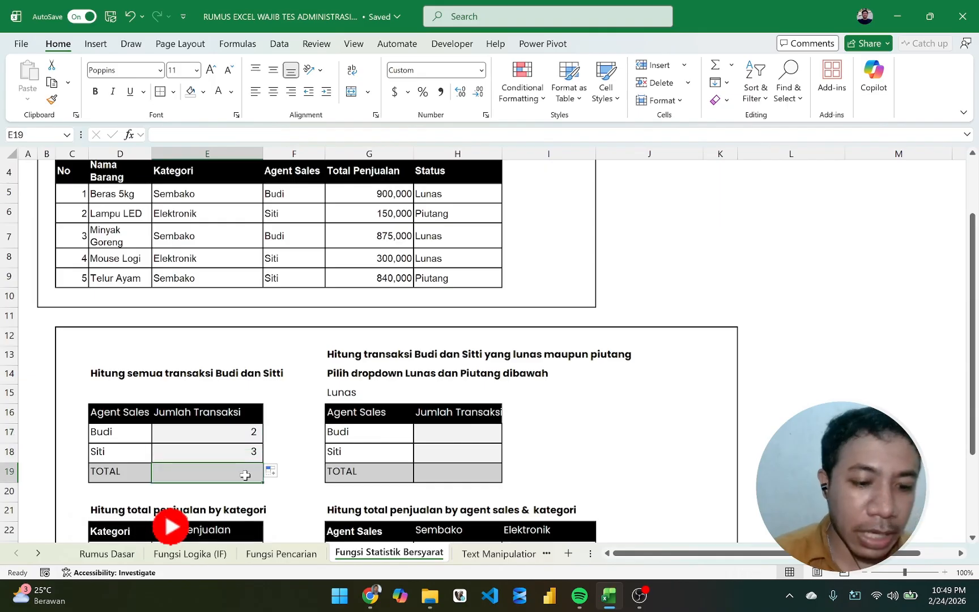
key("alt+equal")
key("Return")
Compare the Agent Sales entries in F5:F9 with the transaction counts per agent and the total in E17:E19.
scroll(263, 447, "down", 2)
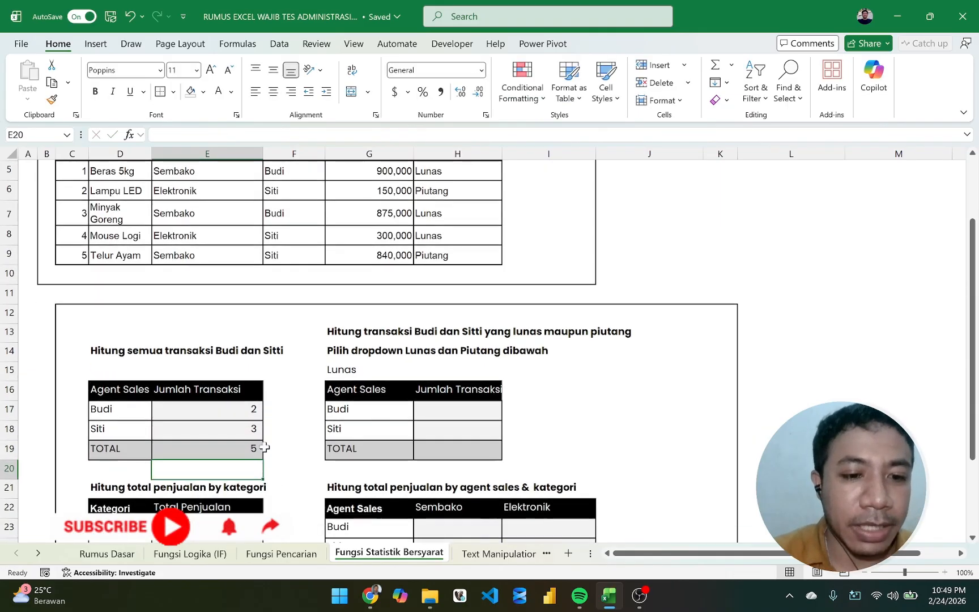
scroll(265, 343, "up", 3)
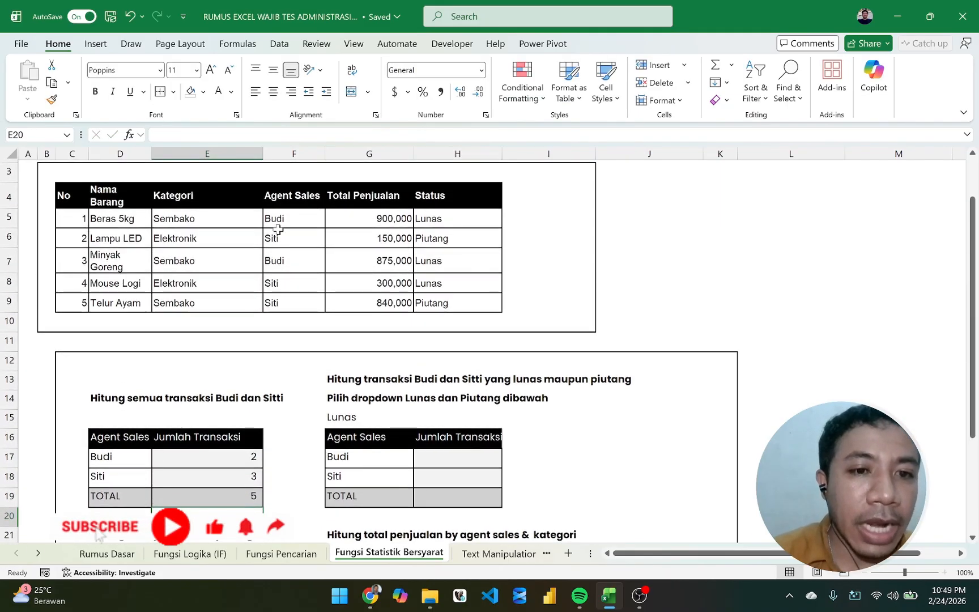
left_click_drag(274, 220, 269, 300)
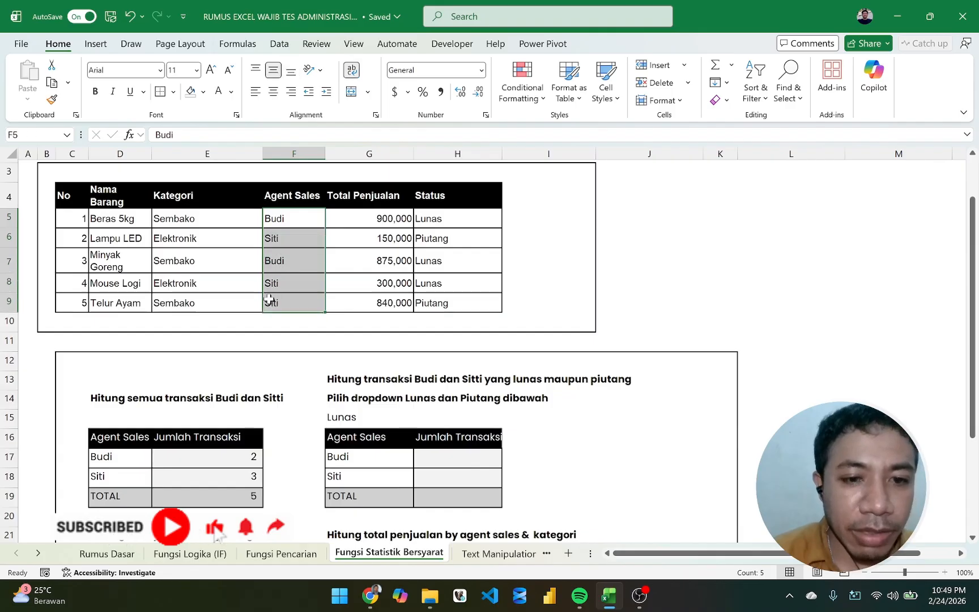
left_click(293, 221)
scroll(293, 221, "down", 2)
scroll(232, 321, "up", 2)
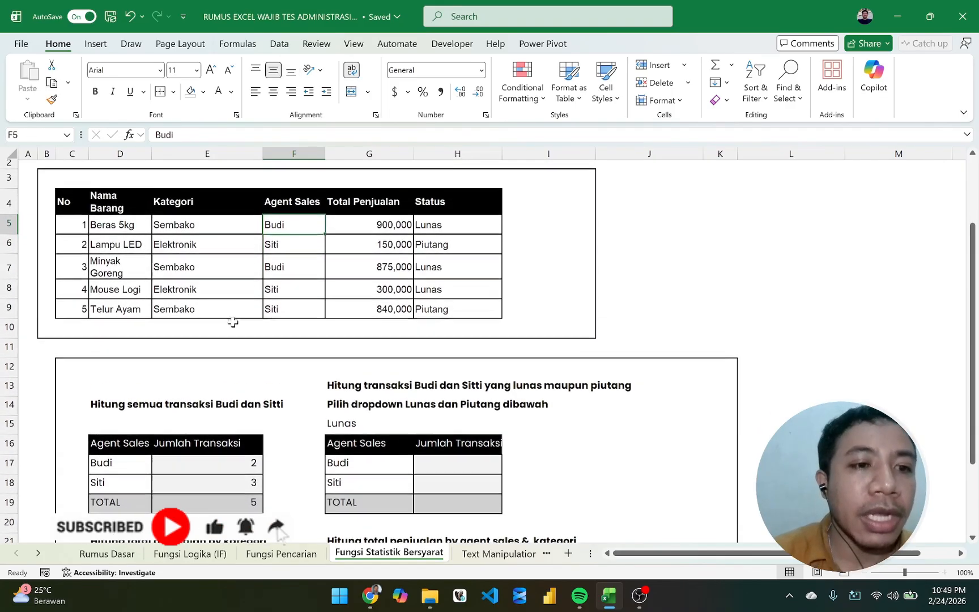
left_click(204, 228)
left_click(280, 270)
scroll(280, 271, "down", 2)
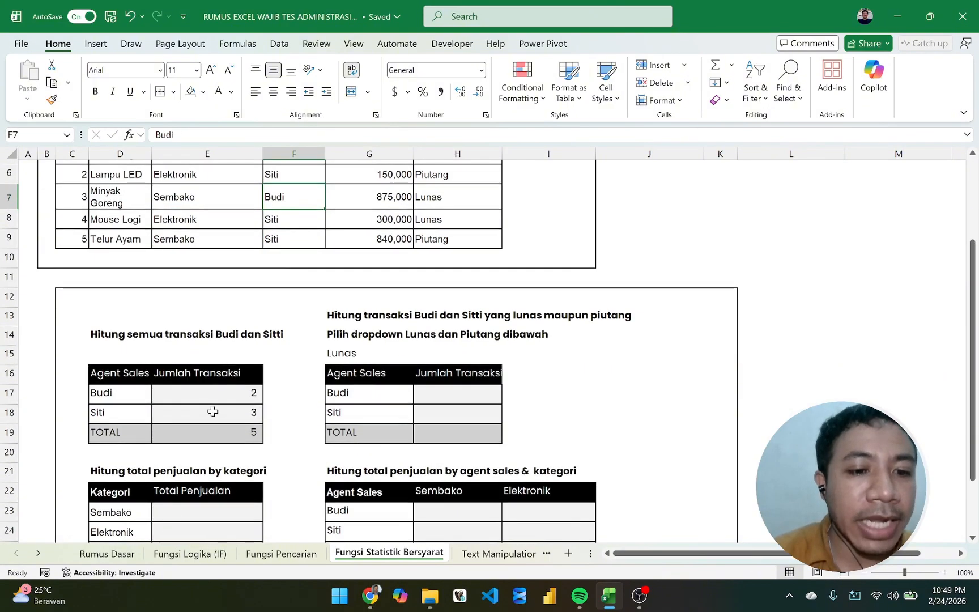
scroll(280, 406, "down", 1)
left_click(286, 398)
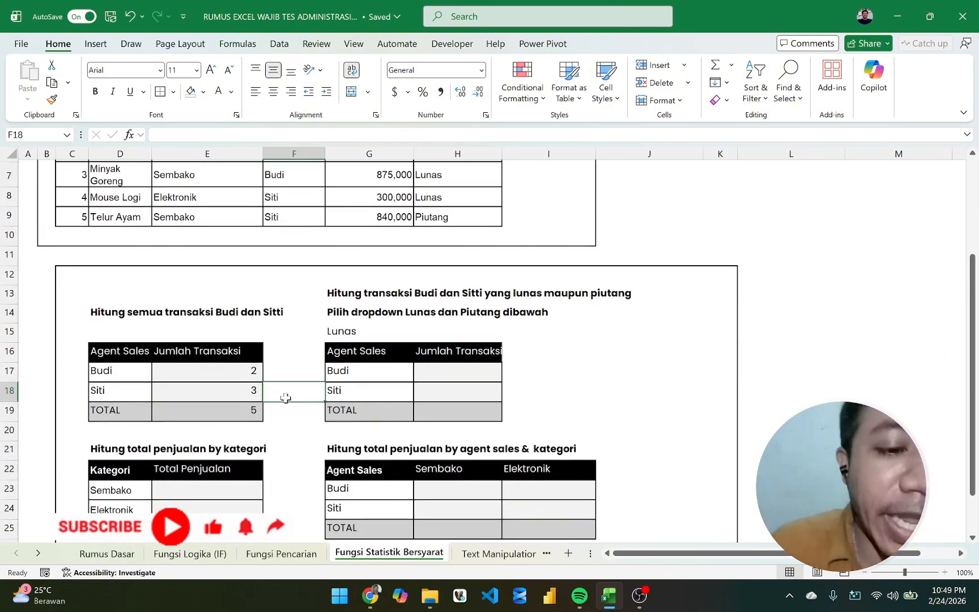
scroll(285, 398, "down", 1)
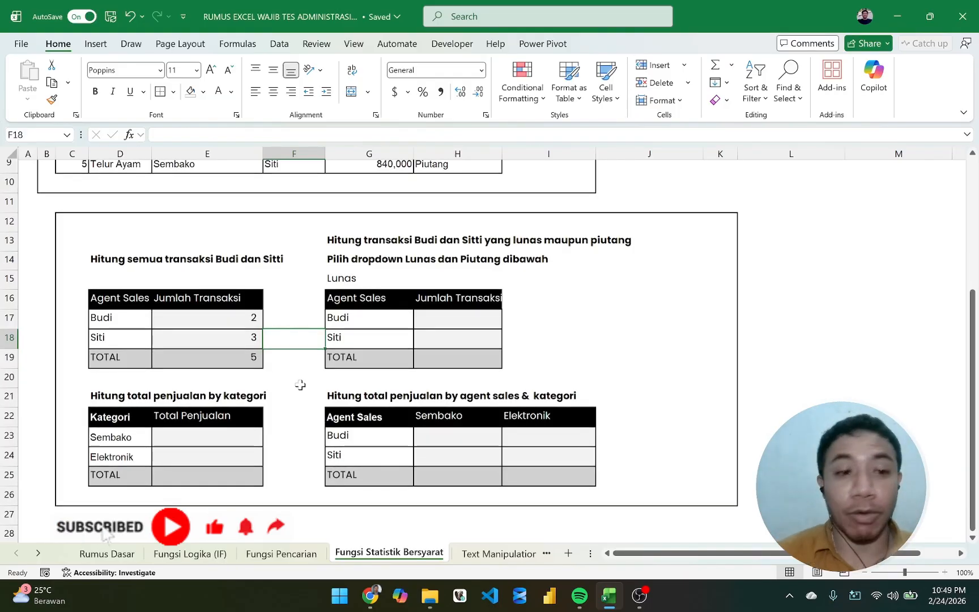
Examine the sales data table and the headings of the four summary tables on the Fungsi Statistik Bersyarat sheet.
scroll(300, 384, "down", 1)
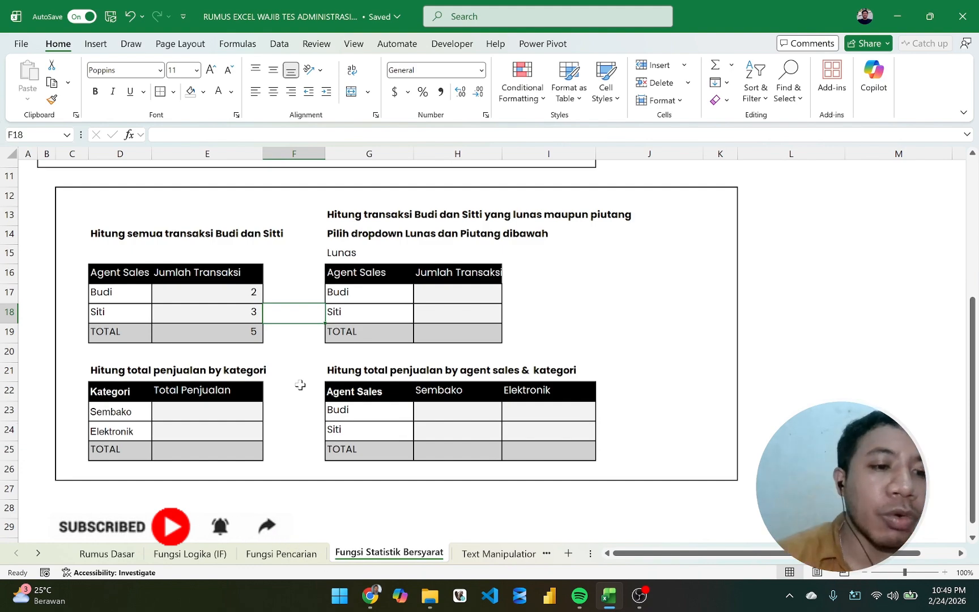
scroll(301, 385, "up", 4)
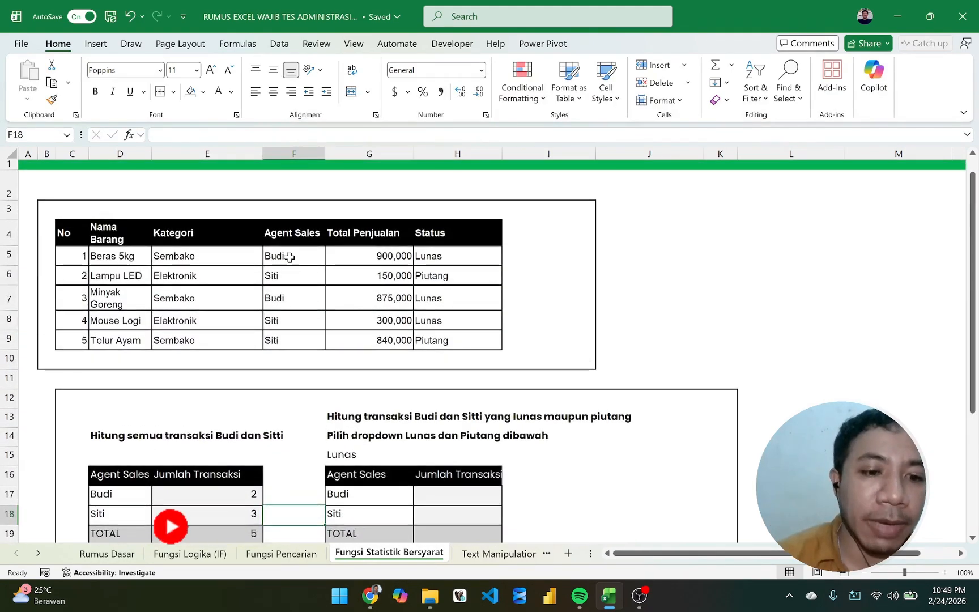
scroll(226, 351, "down", 2)
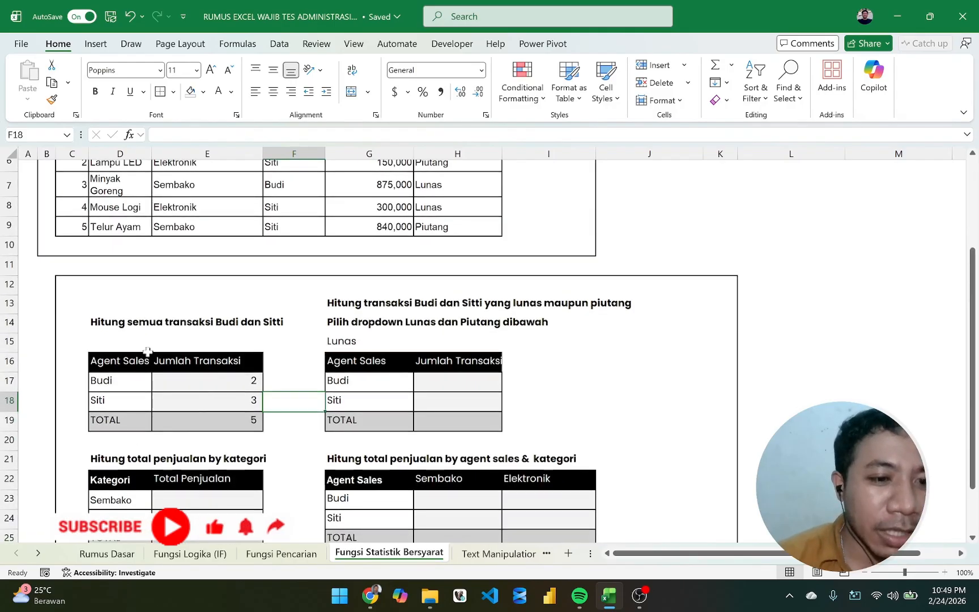
double_click(123, 458)
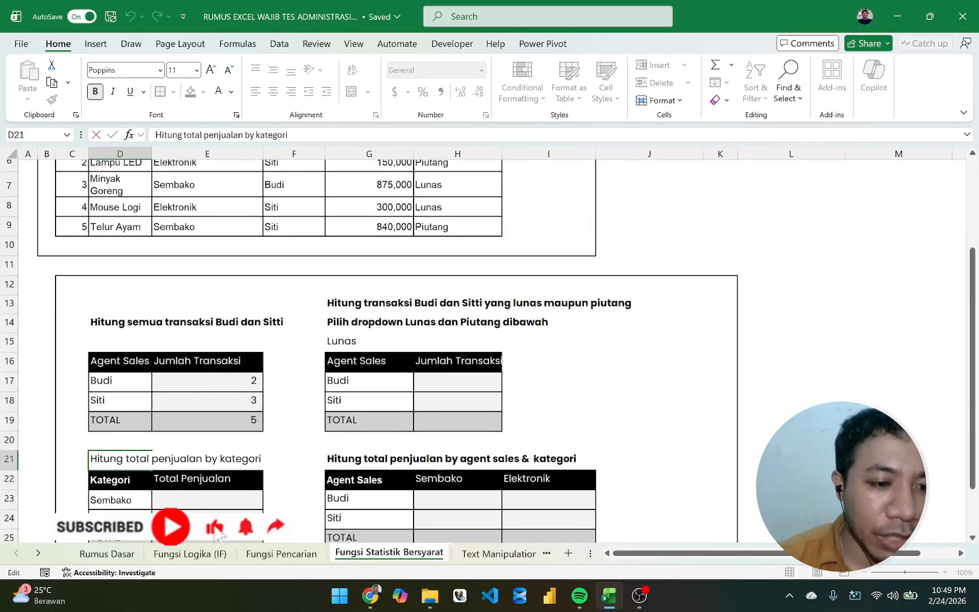
left_click(274, 434)
scroll(283, 368, "down", 1)
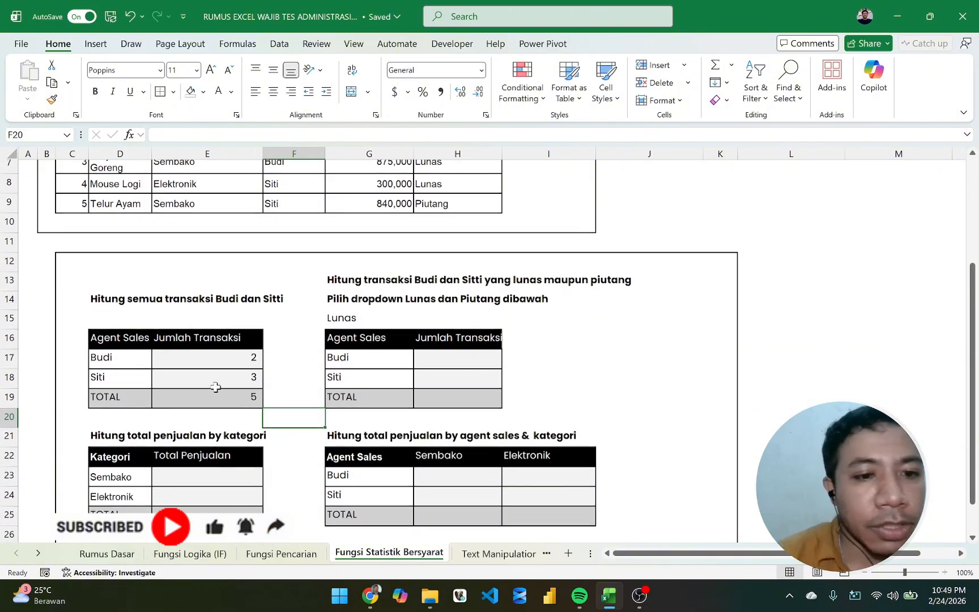
left_click_drag(103, 441, 227, 454)
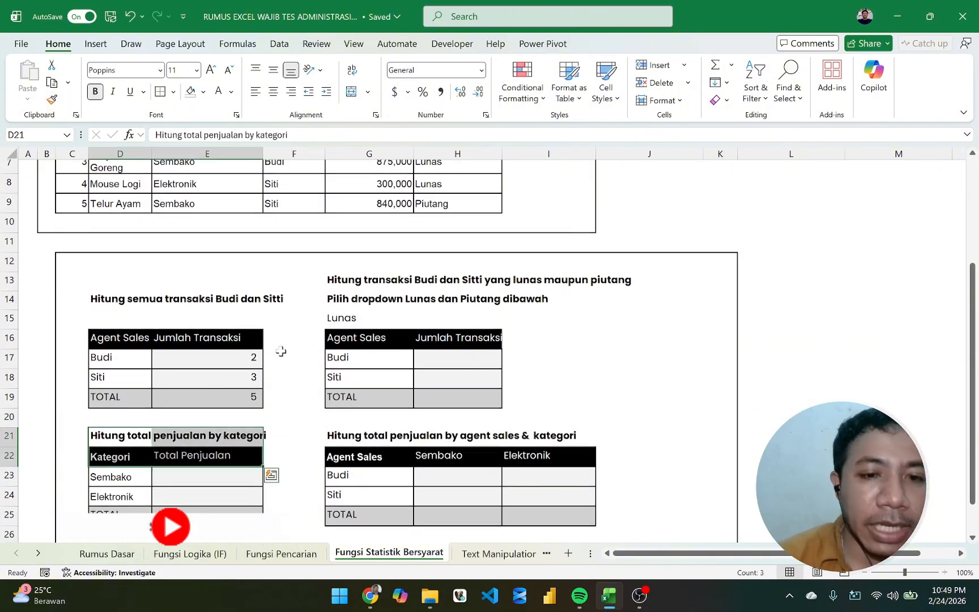
left_click(383, 347)
scroll(383, 347, "up", 1)
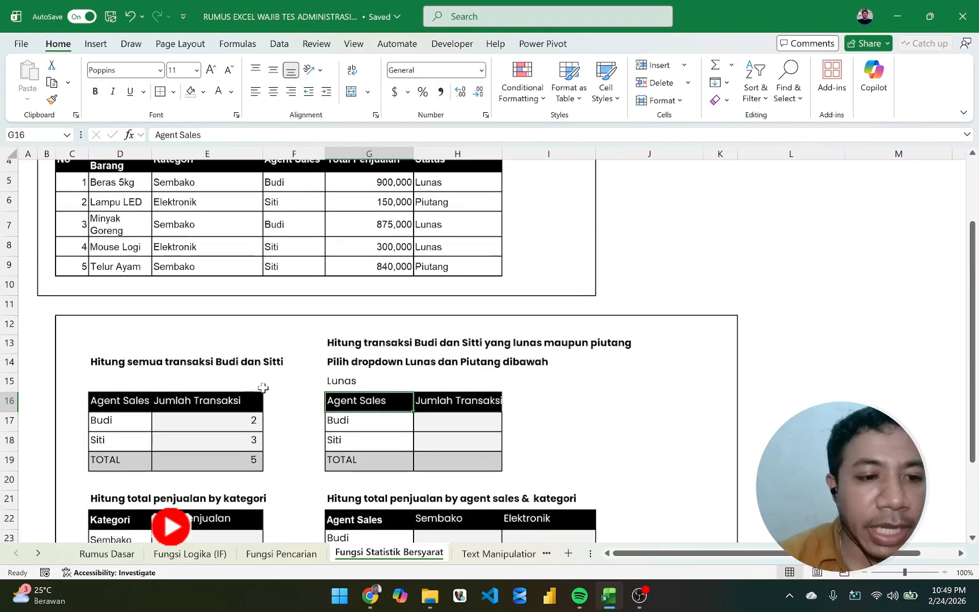
left_click_drag(125, 378, 451, 434)
left_click(606, 344)
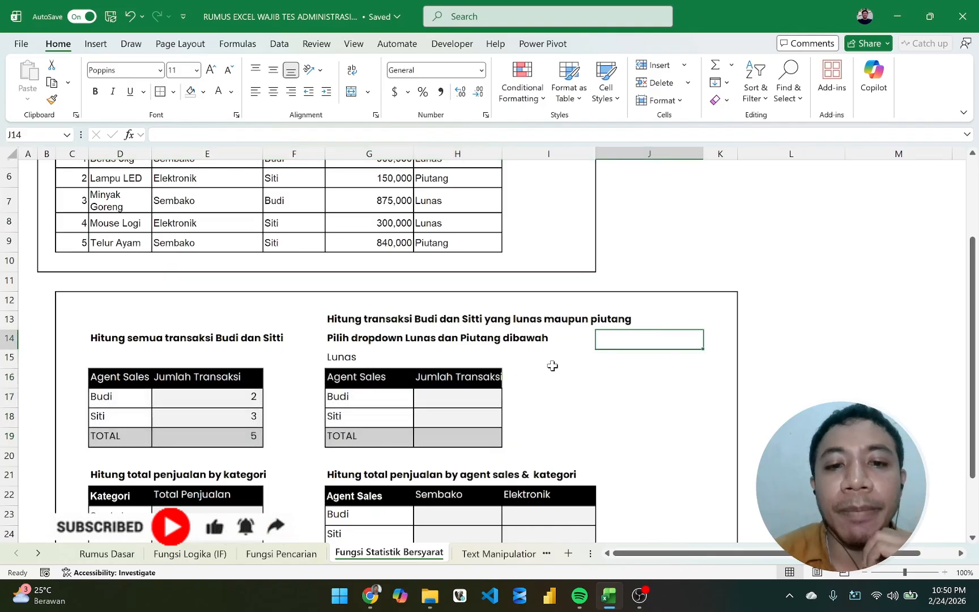
scroll(552, 365, "up", 1)
scroll(552, 365, "down", 1)
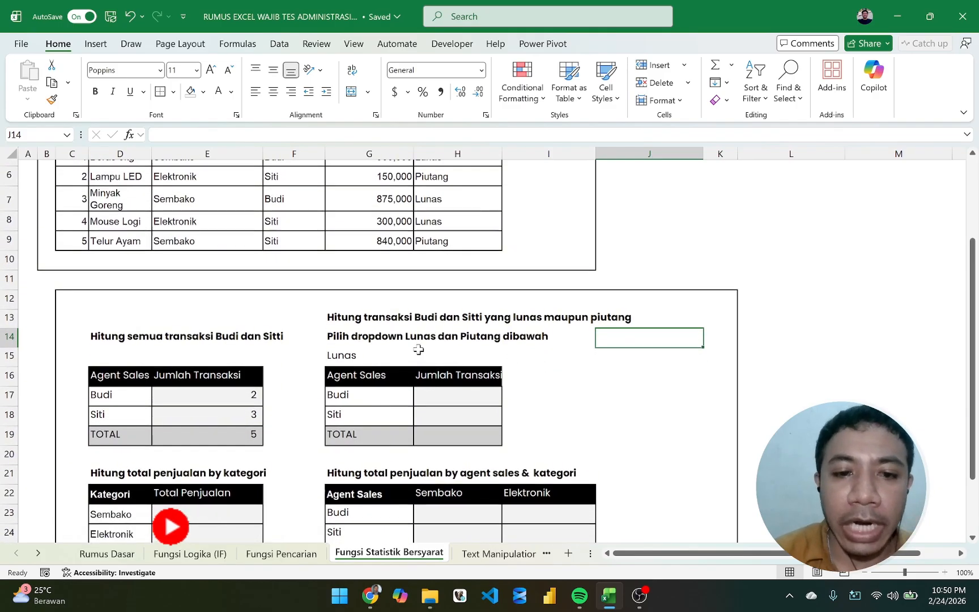
Switch the payment status in G15 to Piutang, and set it back to Lunas.
left_click(366, 362)
left_click(419, 360)
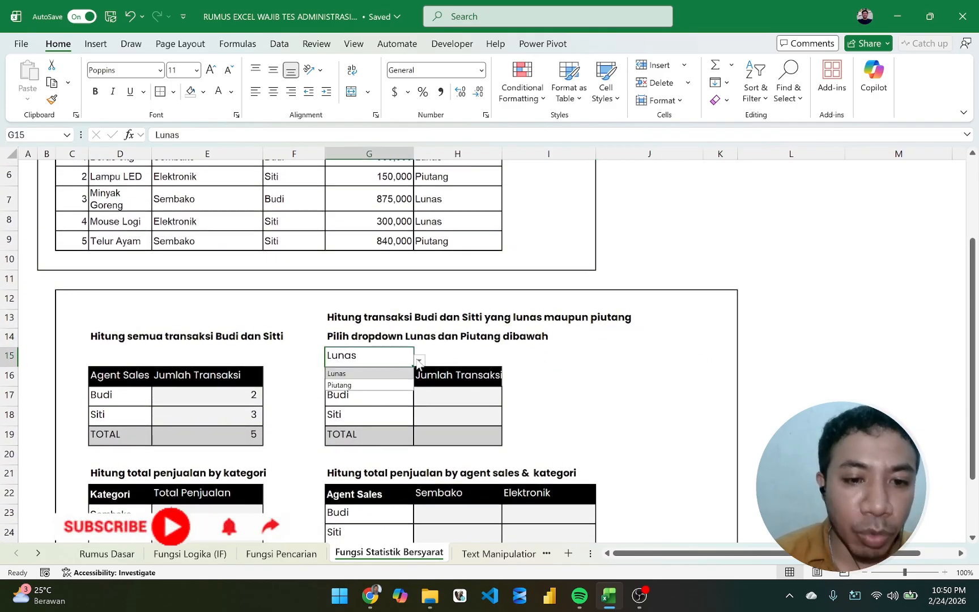
left_click(391, 384)
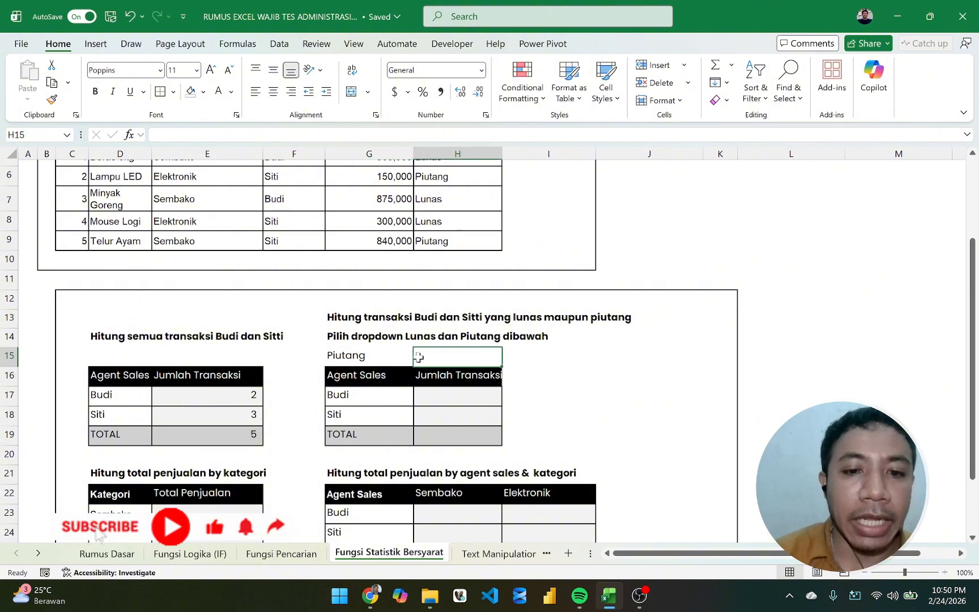
left_click(420, 360)
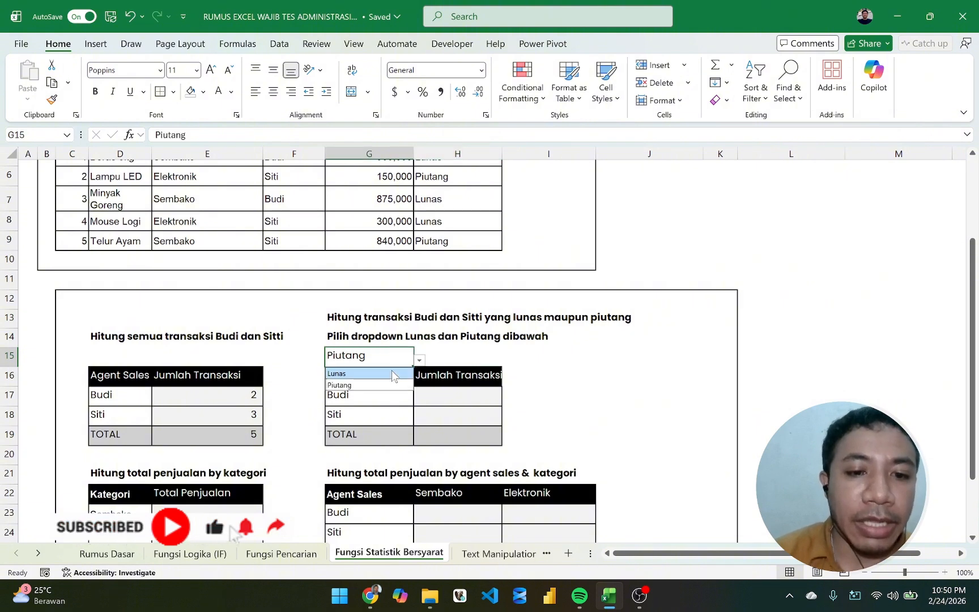
left_click(391, 373)
Inspect the COUNTIF formula in E17 of the all-transactions table.
left_click(450, 396)
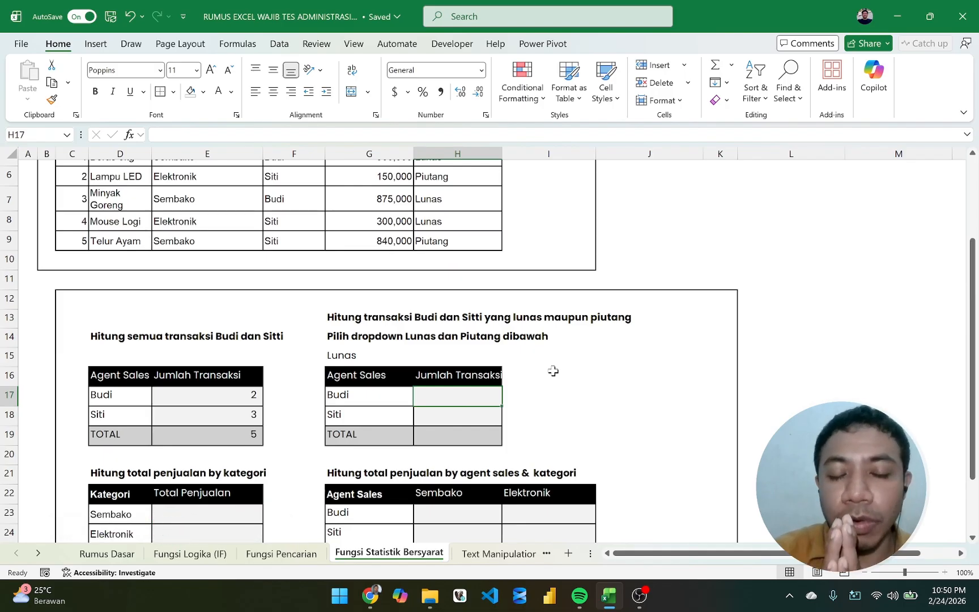
double_click(220, 394)
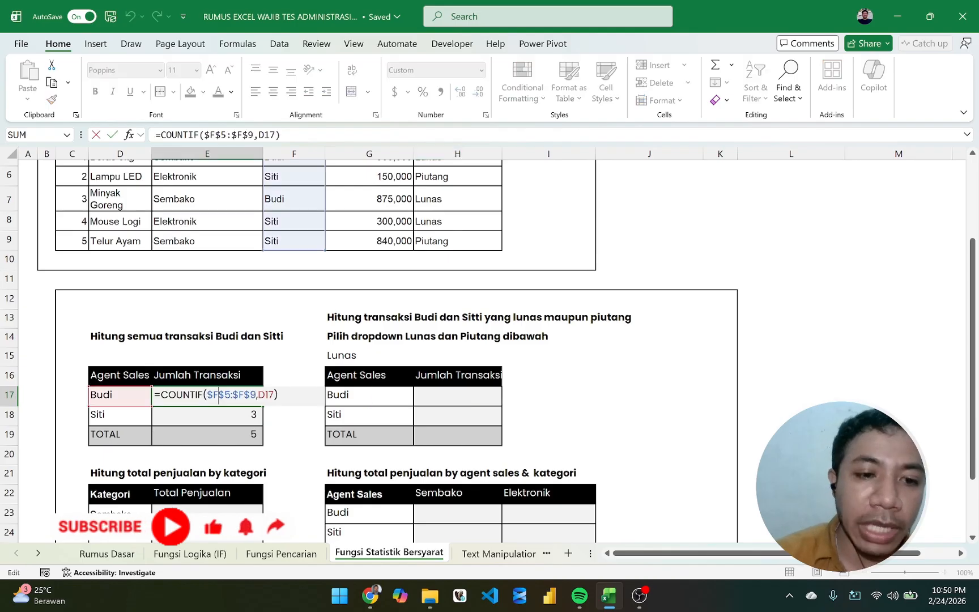
key("Return")
Start a COUNTIFS formula in H17 with the absolute Agent Sales range $F$5:$F$9 and the criterion G17.
left_click(449, 398)
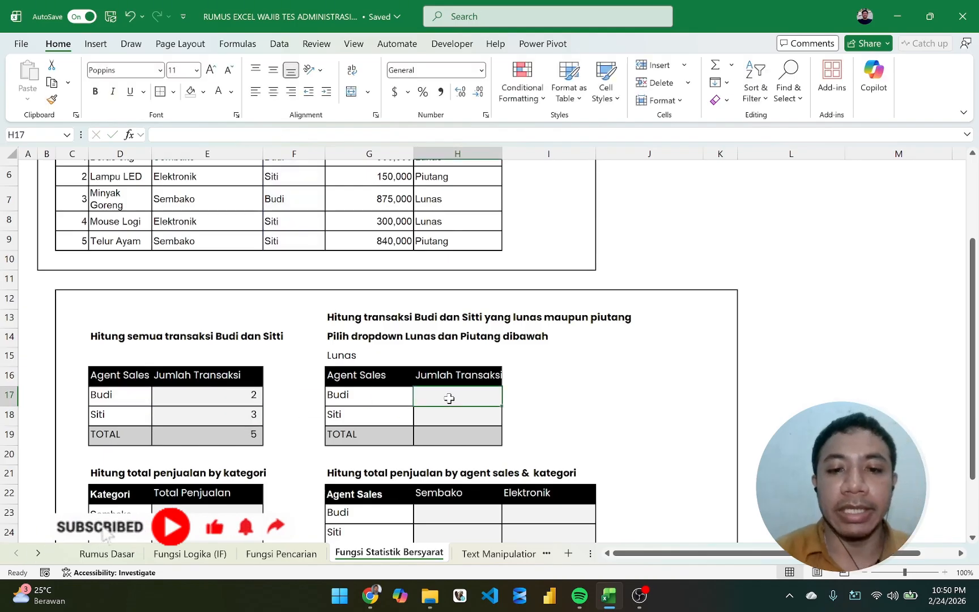
type("=coun")
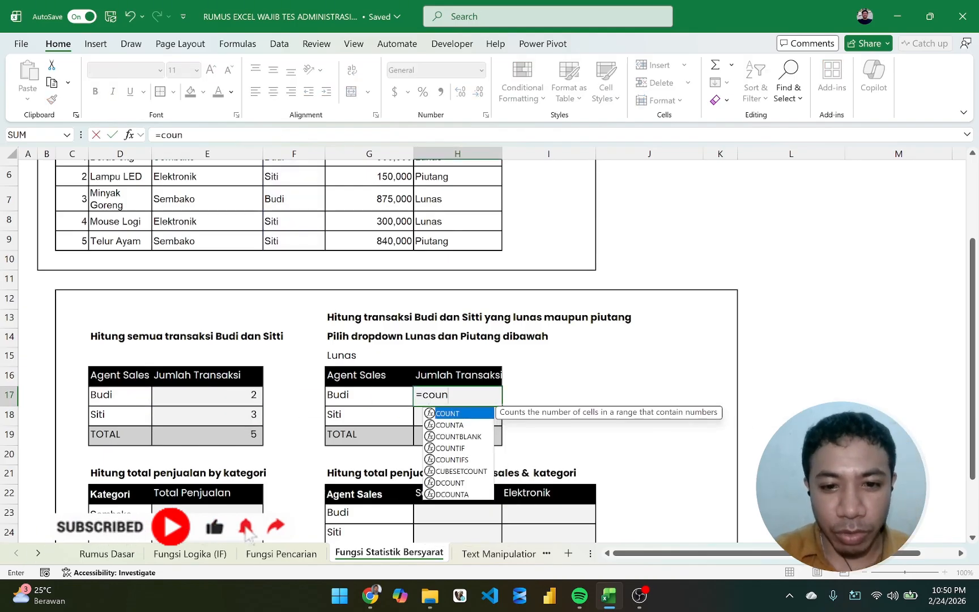
key("Down")
key("Down")
key("Tab")
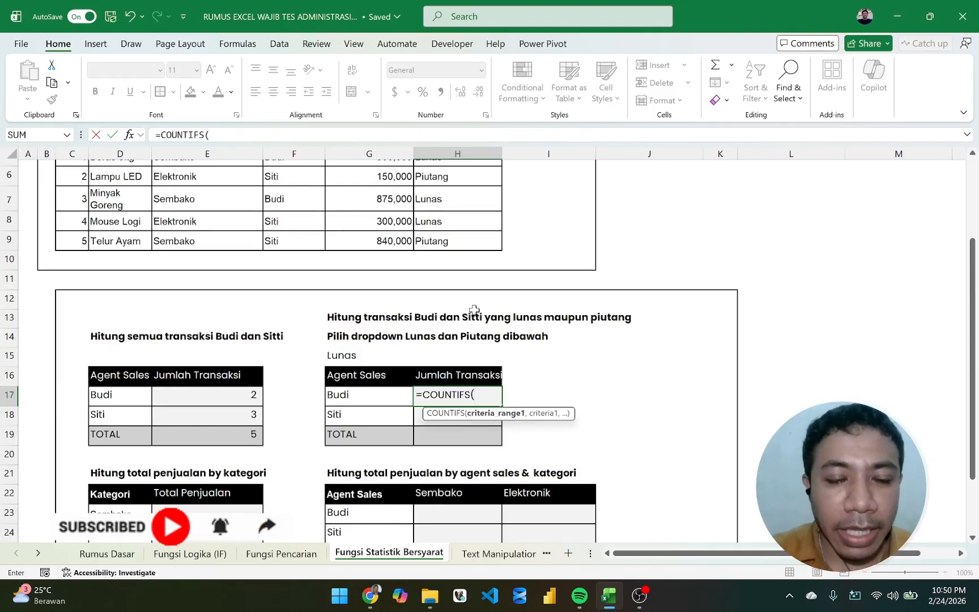
scroll(412, 286, "up", 2)
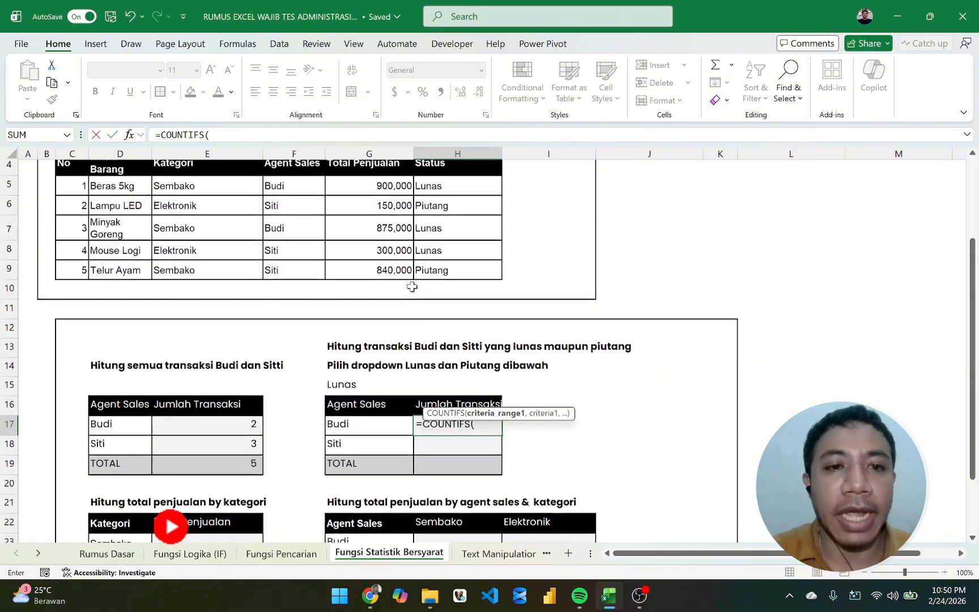
left_click_drag(289, 194, 298, 285)
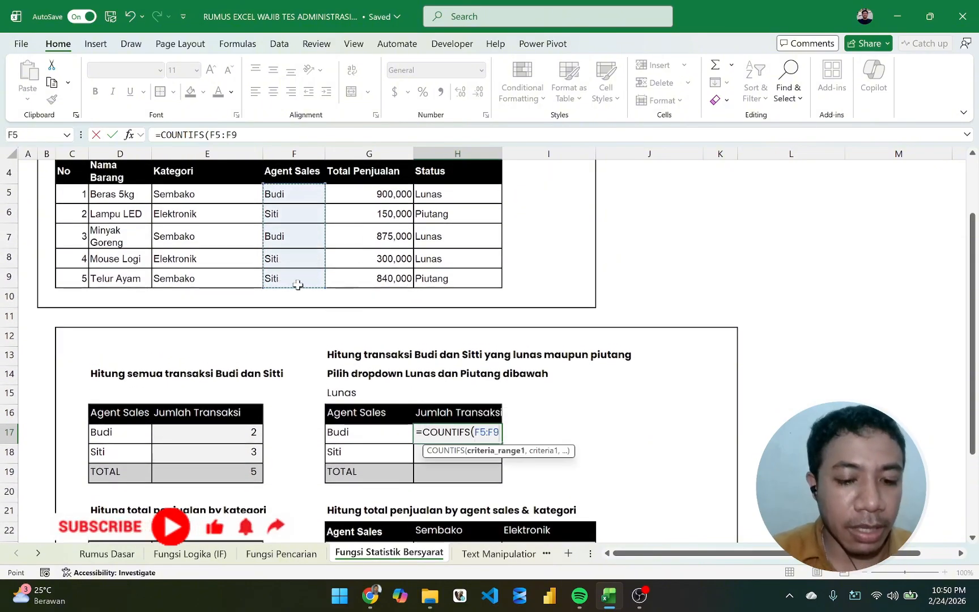
key("F4")
type(",")
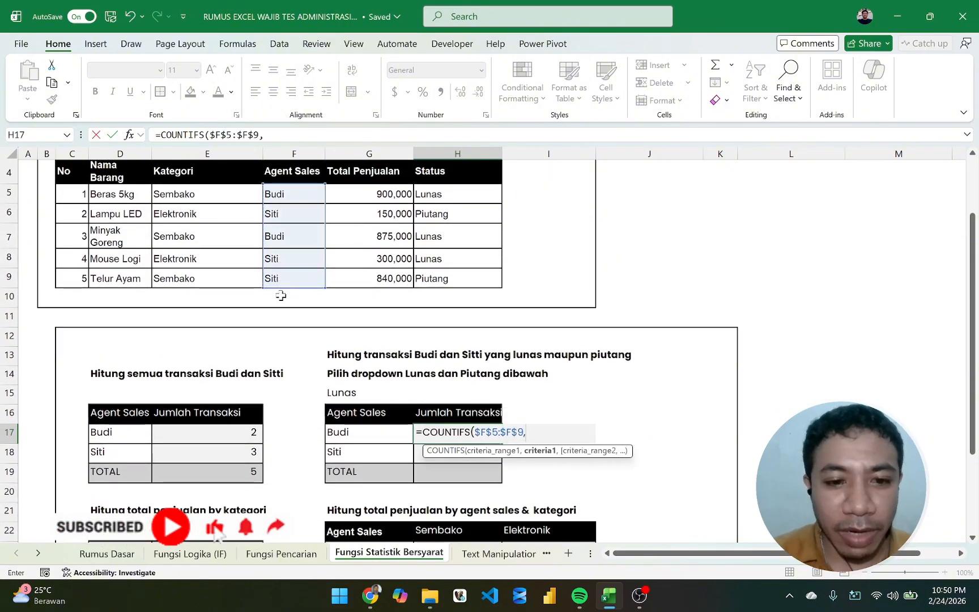
left_click(376, 432)
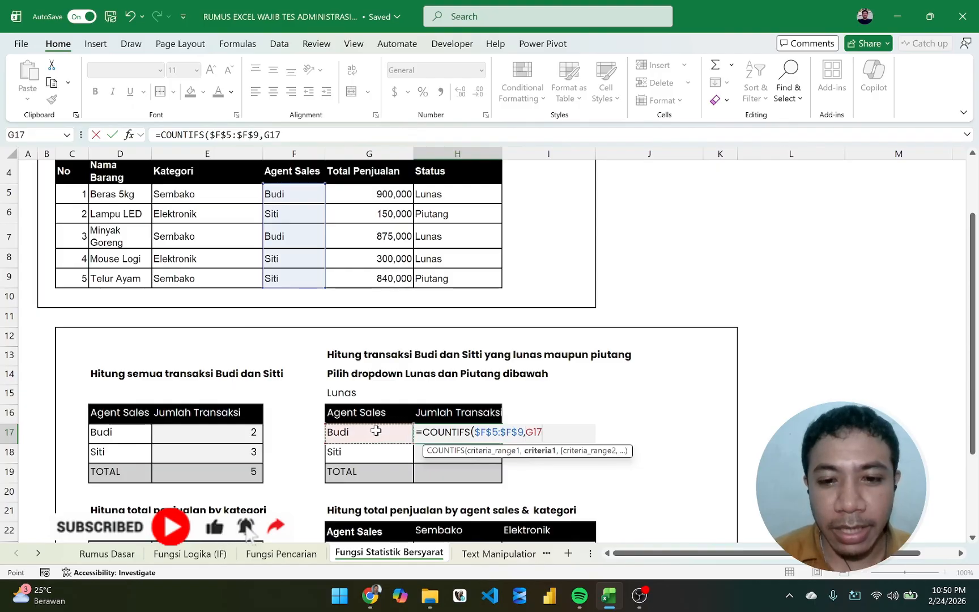
type(",")
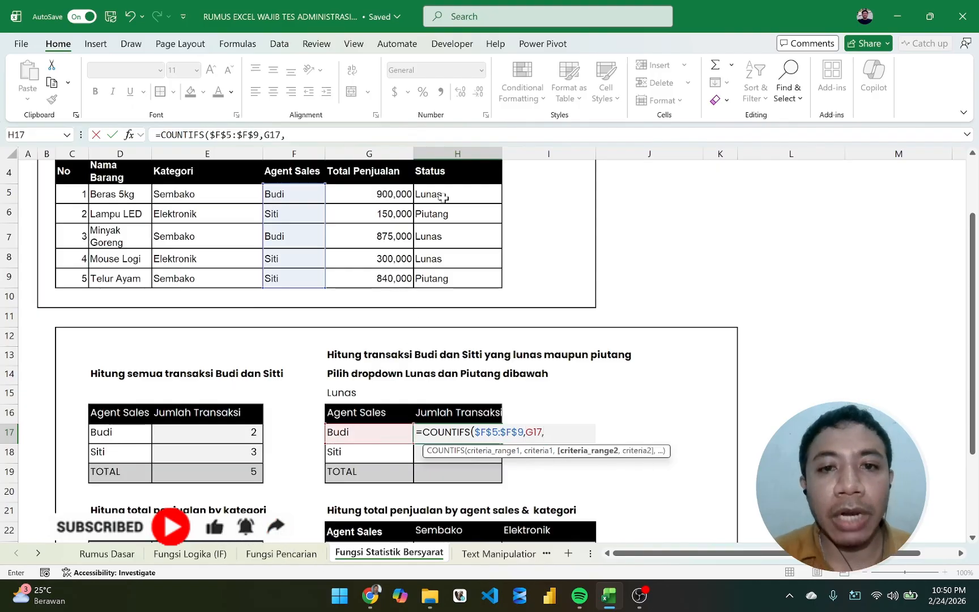
Complete the COUNTIFS formula in H17 with the absolute Status range $H$5:$H$9 and the criterion G15.
left_click_drag(449, 193, 448, 277)
key("F4")
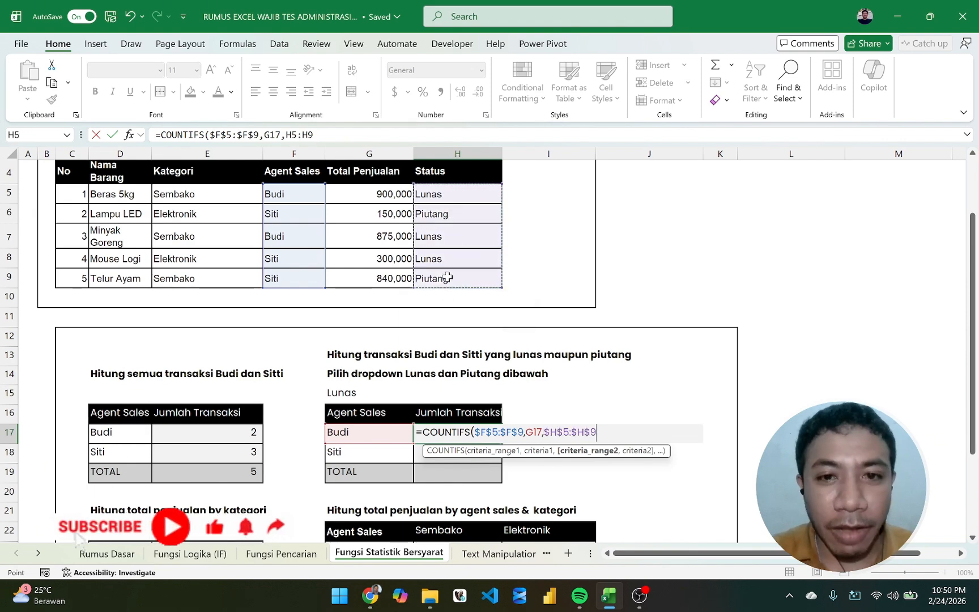
type(",")
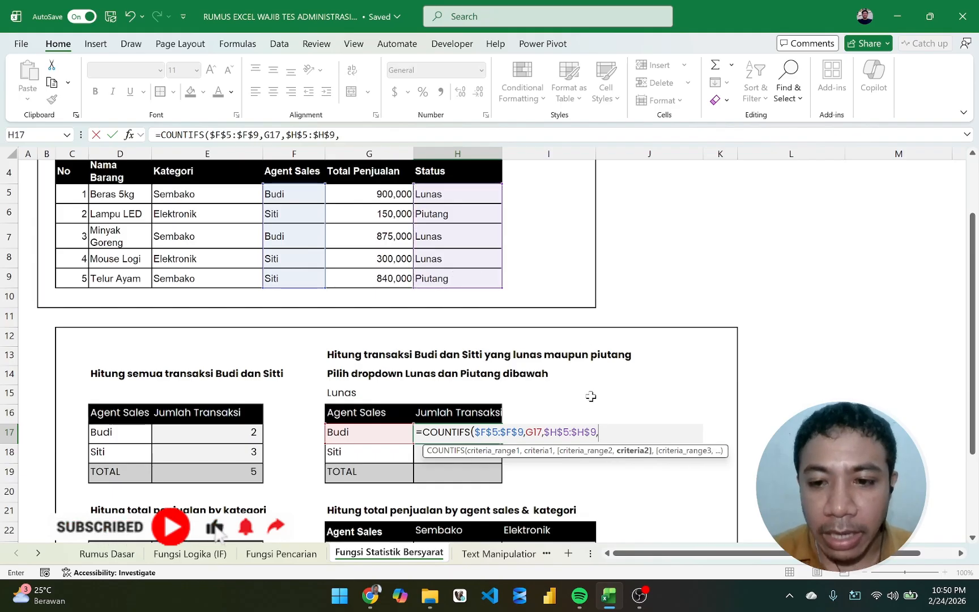
left_click(356, 394)
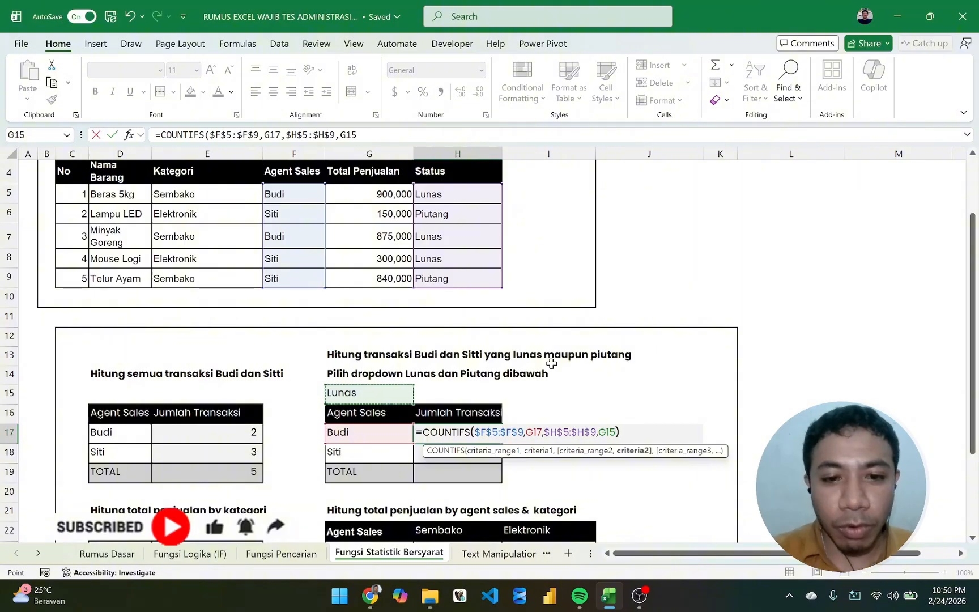
type(")")
key("Return")
key("Up")
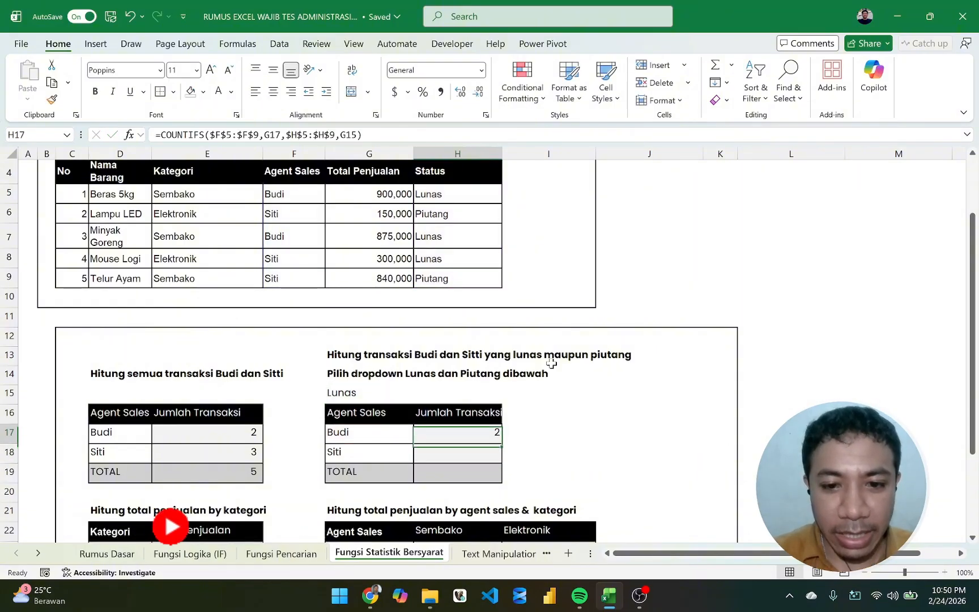
Copy the COUNTIFS formula from H17 down to H18 and inspect the copied formula's references.
double_click(493, 433)
key("Escape")
mouse_move(504, 446)
left_mouse_down()
mouse_move(508, 491)
mouse_move(503, 448)
mouse_move(502, 460)
left_mouse_up()
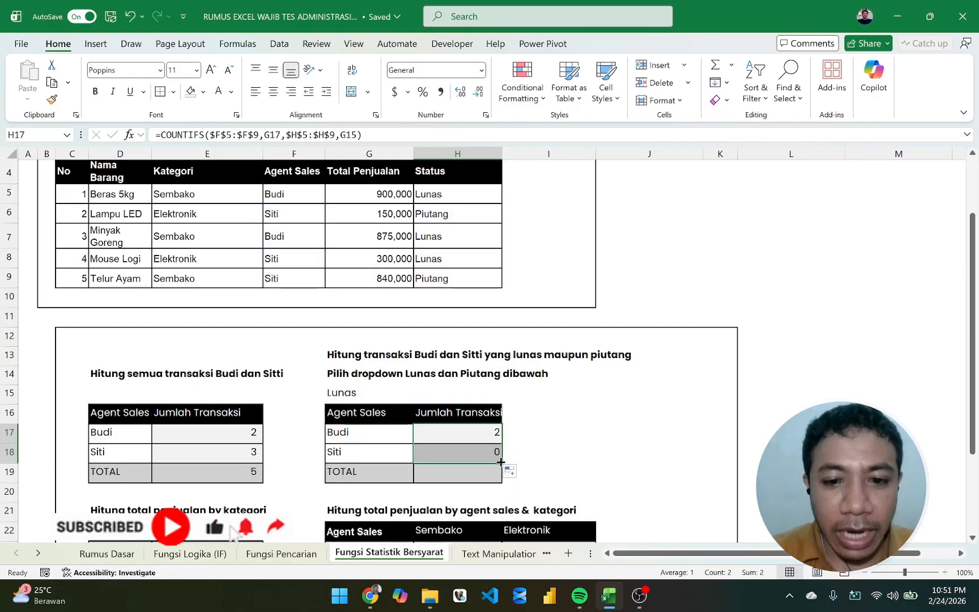
double_click(485, 460)
key("Escape")
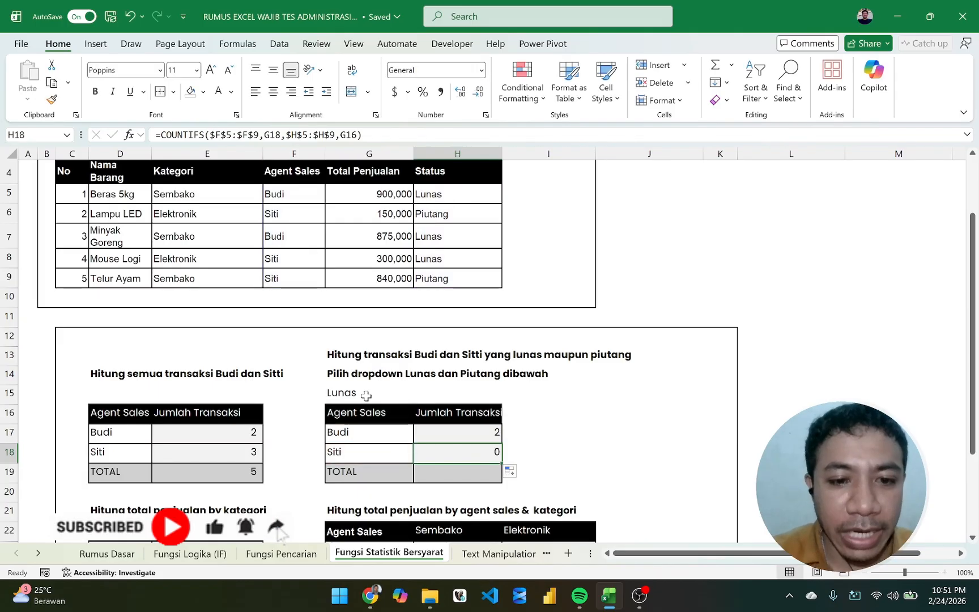
Make the status criterion in the H17 formula absolute as $G$15 and copy the formula down to H18.
double_click(477, 433)
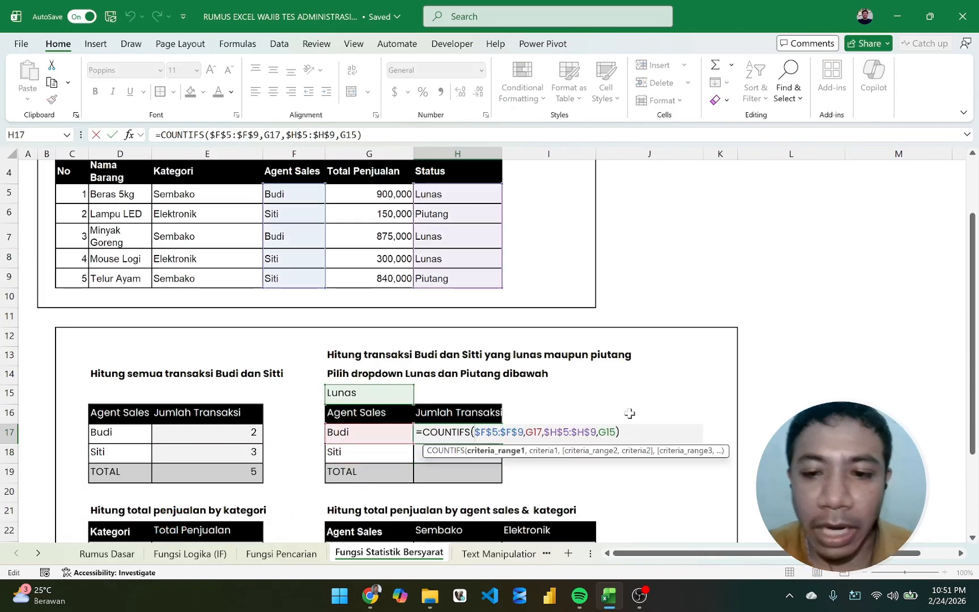
left_click(608, 433)
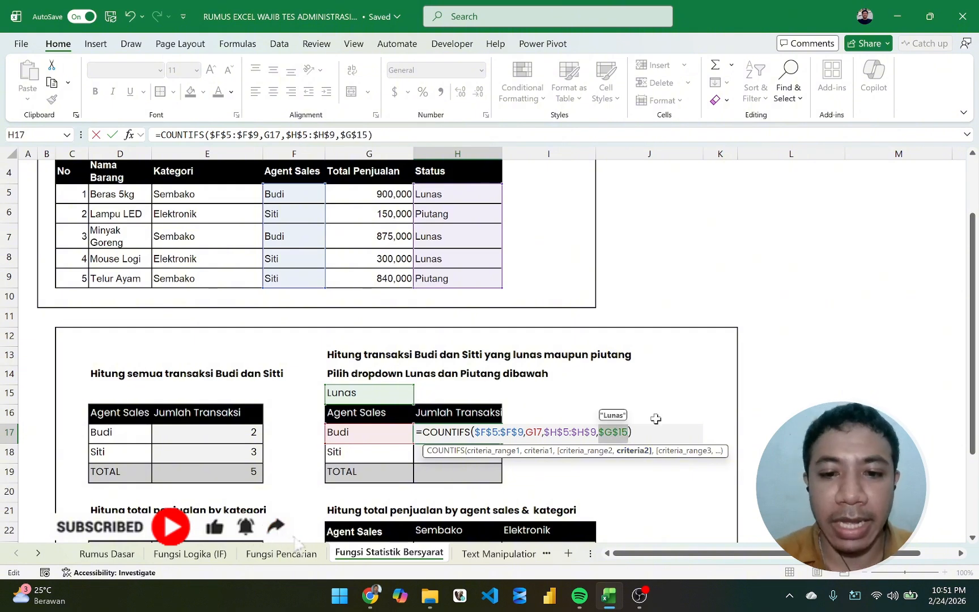
key("Return")
left_click(492, 435)
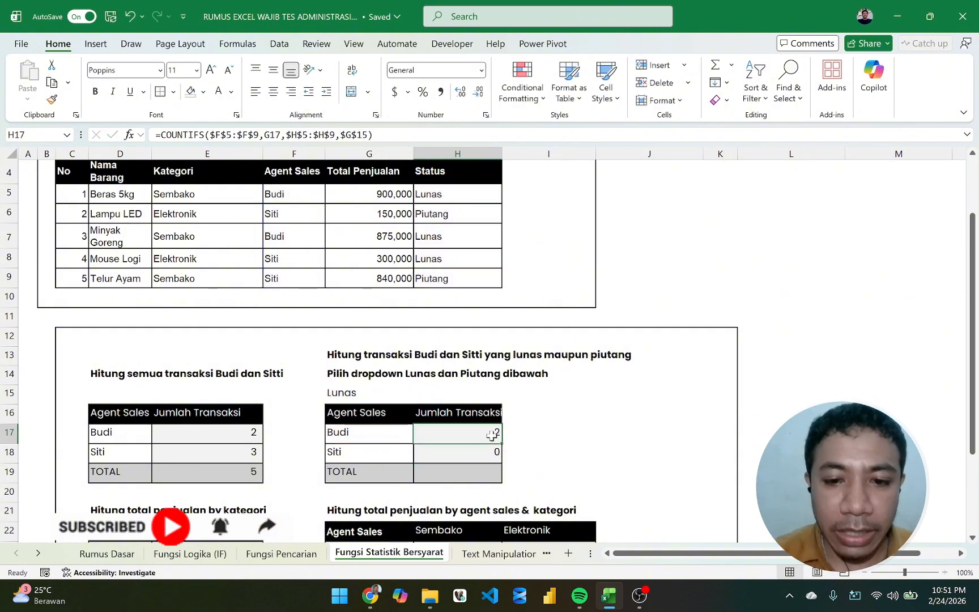
left_click_drag(501, 443, 501, 459)
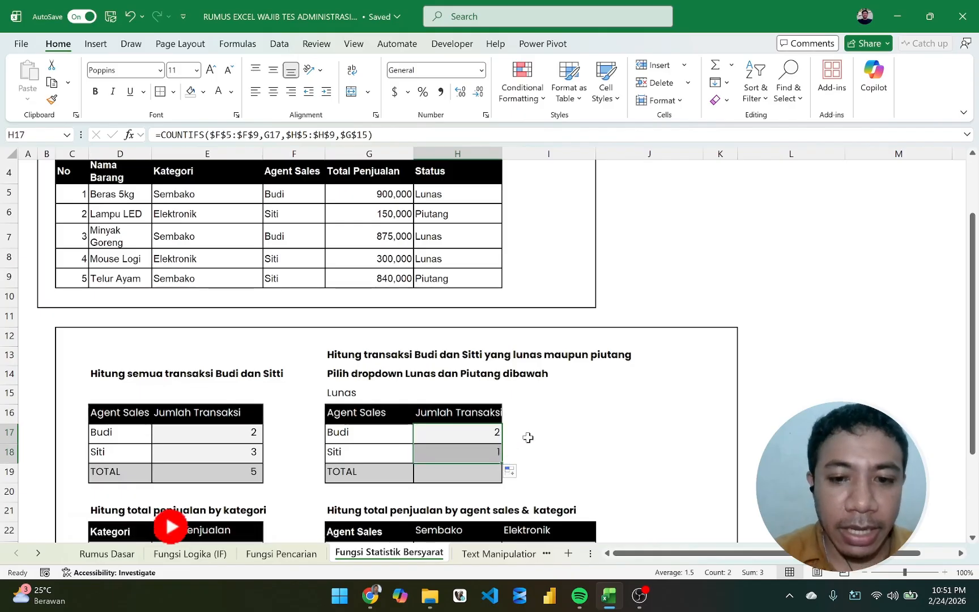
Highlight the Beras 5kg and Minyak Goreng transactions, D5:H5 and D7:H7, with a light green fill.
scroll(529, 441, "down", 1)
scroll(530, 444, "down", 1)
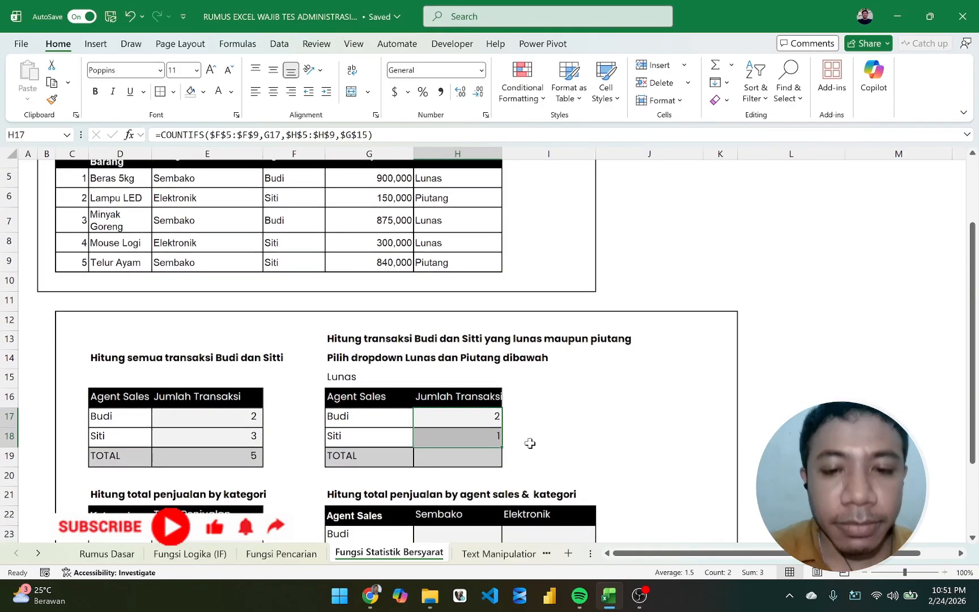
scroll(530, 443, "up", 2)
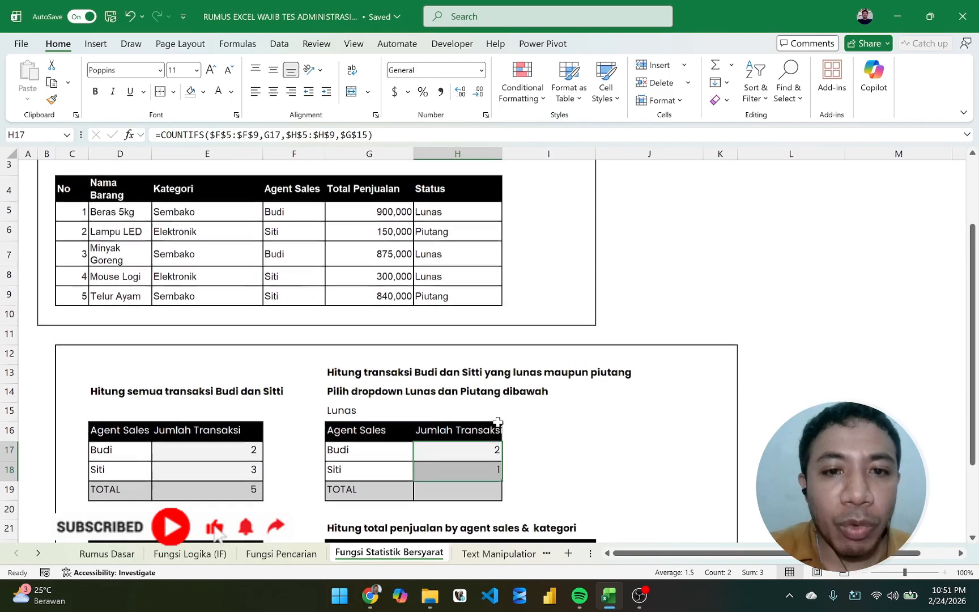
left_click_drag(109, 215, 424, 214)
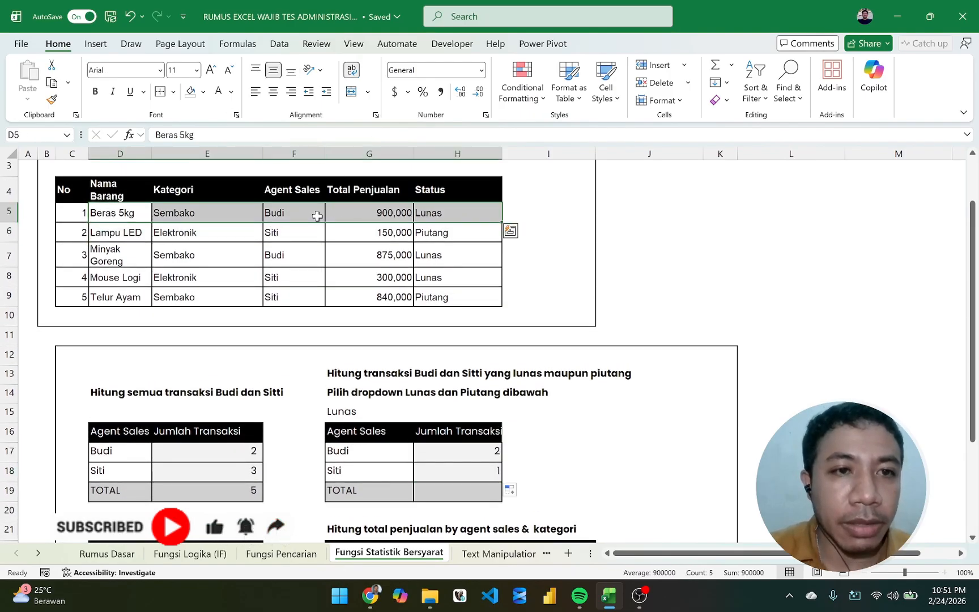
left_click(203, 92)
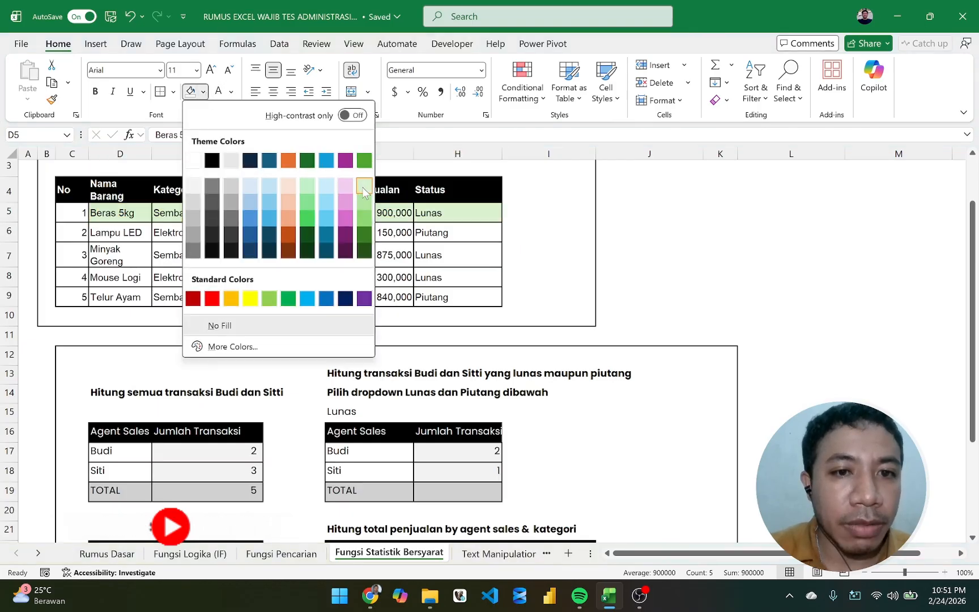
left_click(365, 190)
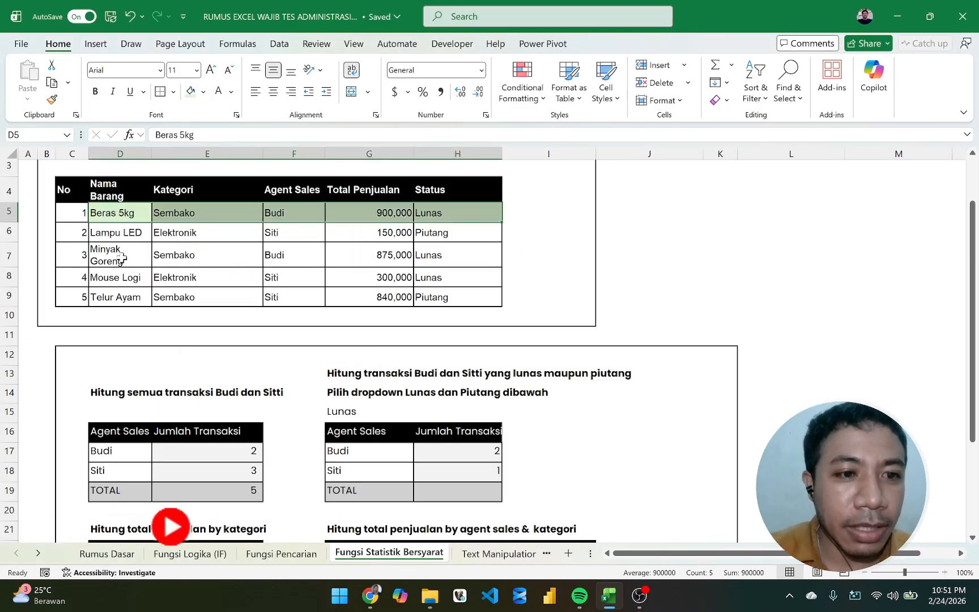
left_click_drag(122, 259, 428, 256)
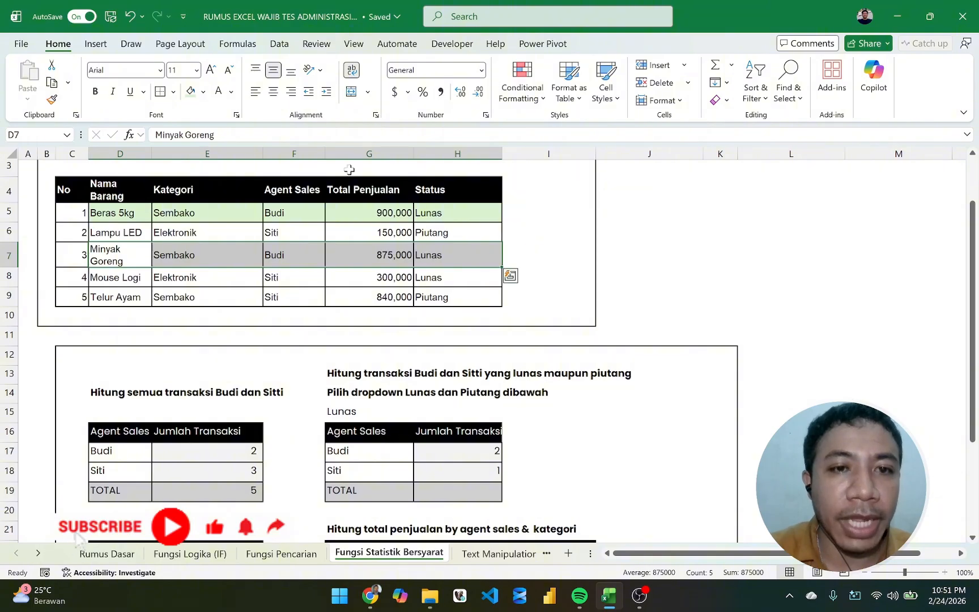
left_click(190, 91)
Switch the status in G15 to Piutang and check the transaction count of each sales agent.
scroll(438, 282, "down", 1)
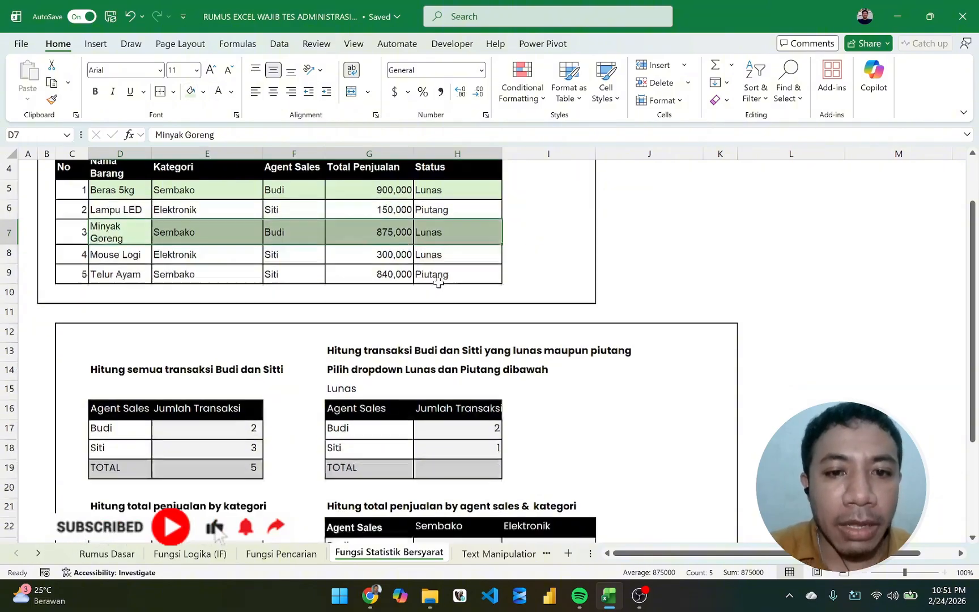
scroll(438, 282, "down", 2)
scroll(399, 424, "up", 3)
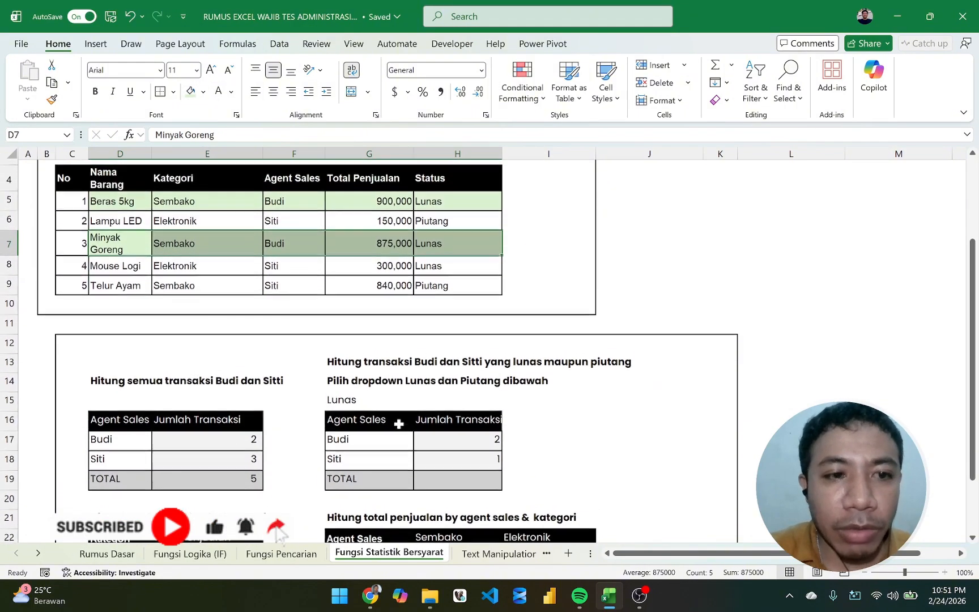
left_click_drag(131, 265, 462, 269)
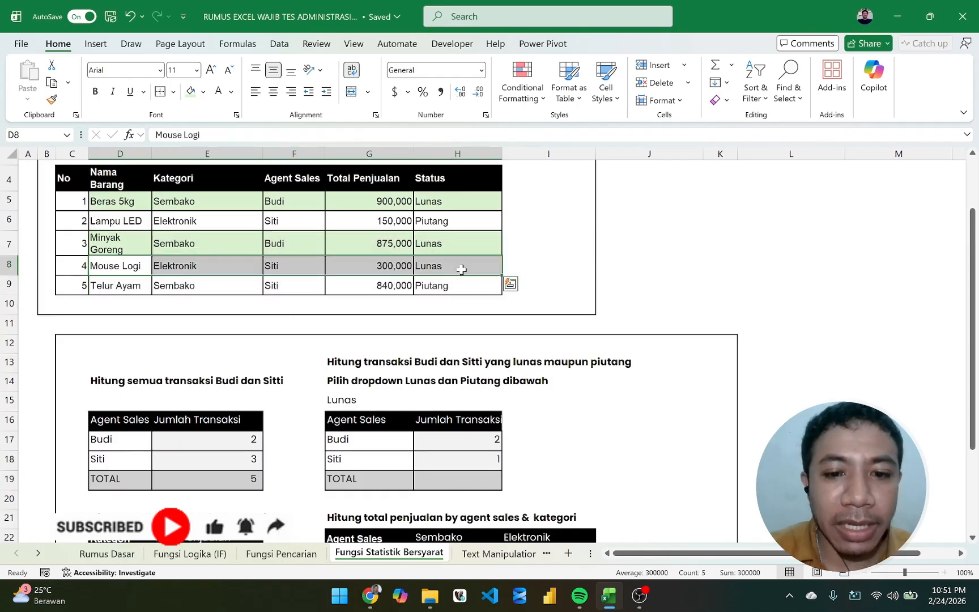
left_click(391, 400)
left_click(419, 404)
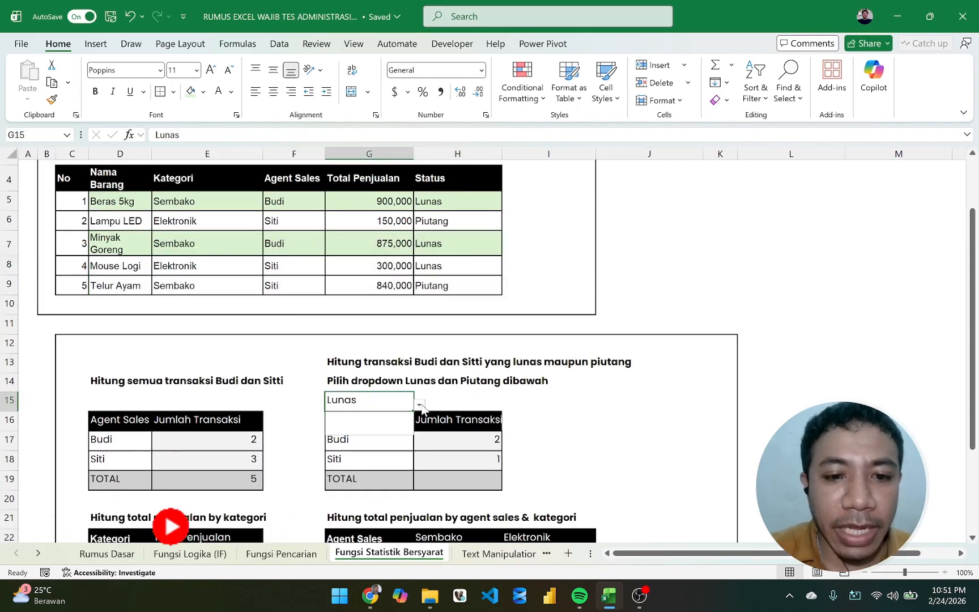
left_click(340, 429)
scroll(535, 431, "down", 2)
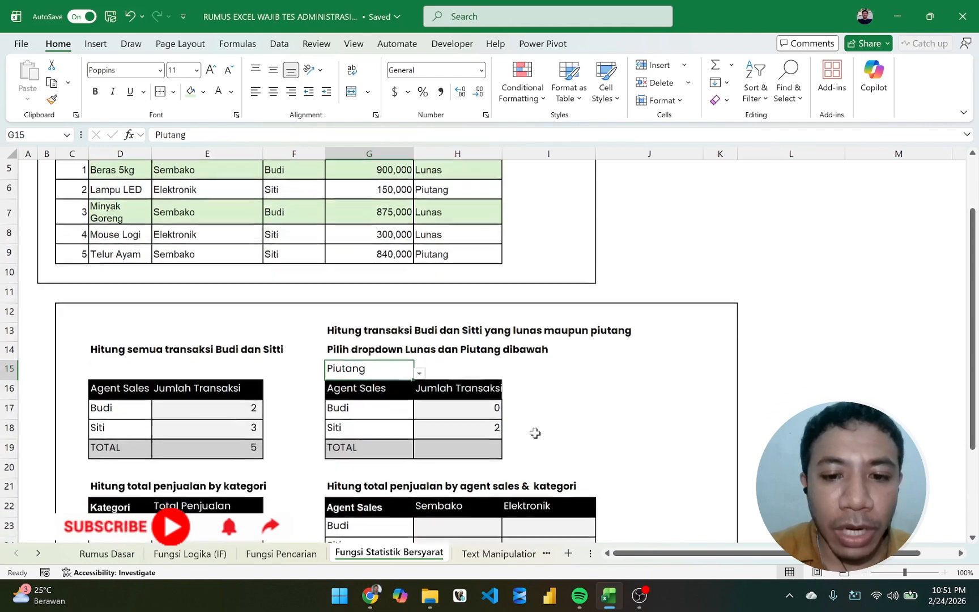
left_click_drag(397, 408, 456, 408)
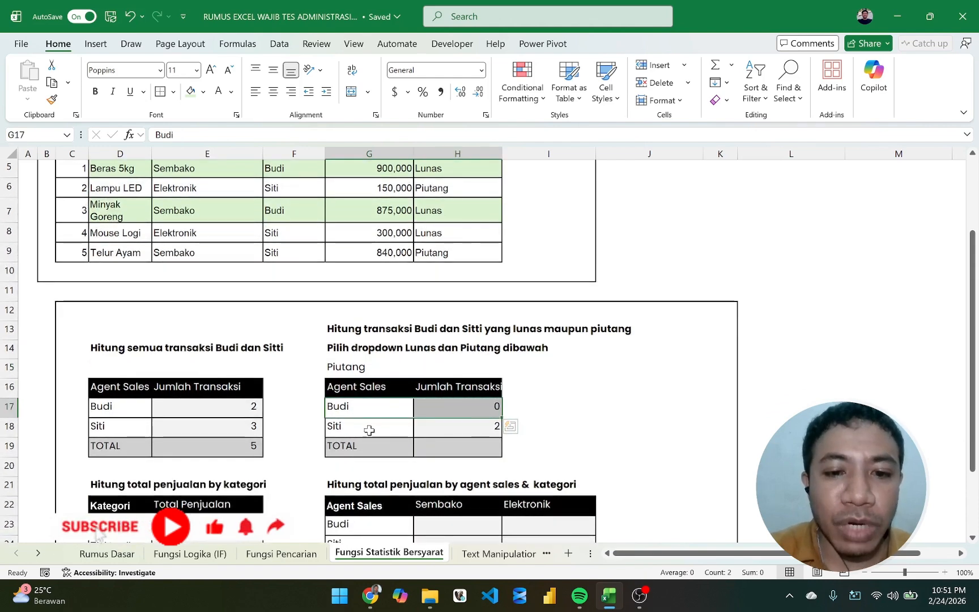
left_click_drag(352, 425, 473, 426)
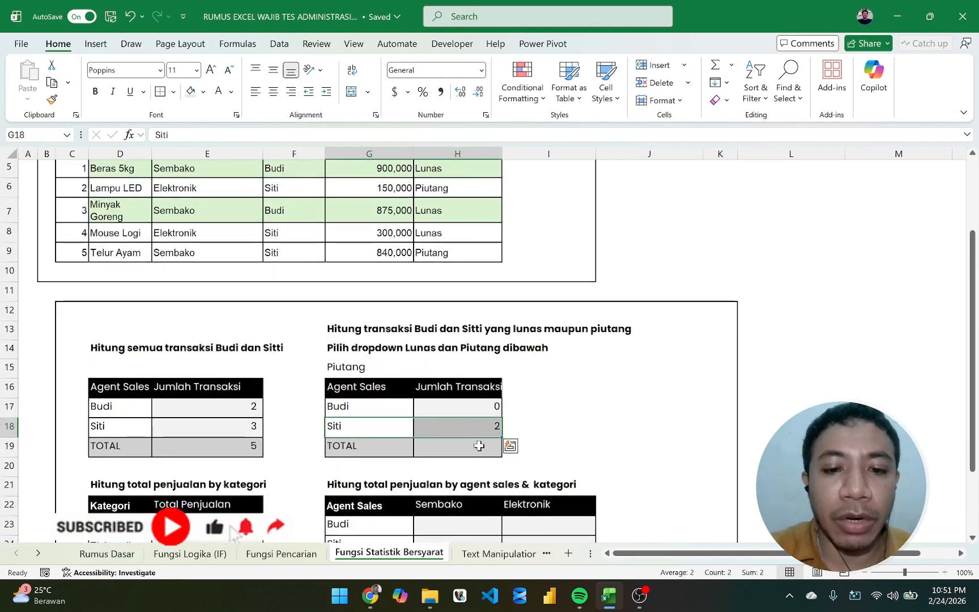
Total the transaction counts of both agents in H19 with AutoSum.
left_click(478, 446)
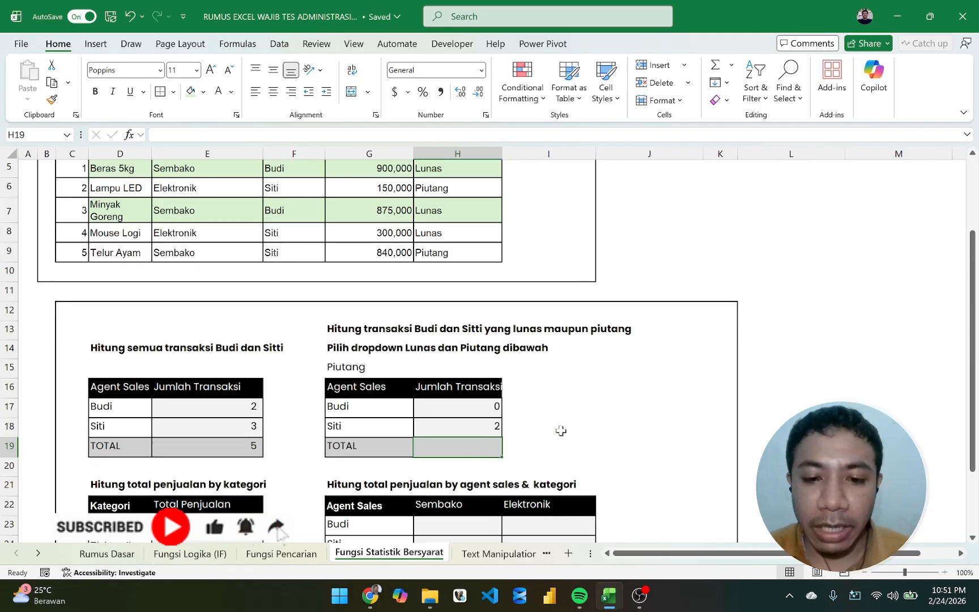
key("alt+equal")
key("Return")
left_click(450, 424)
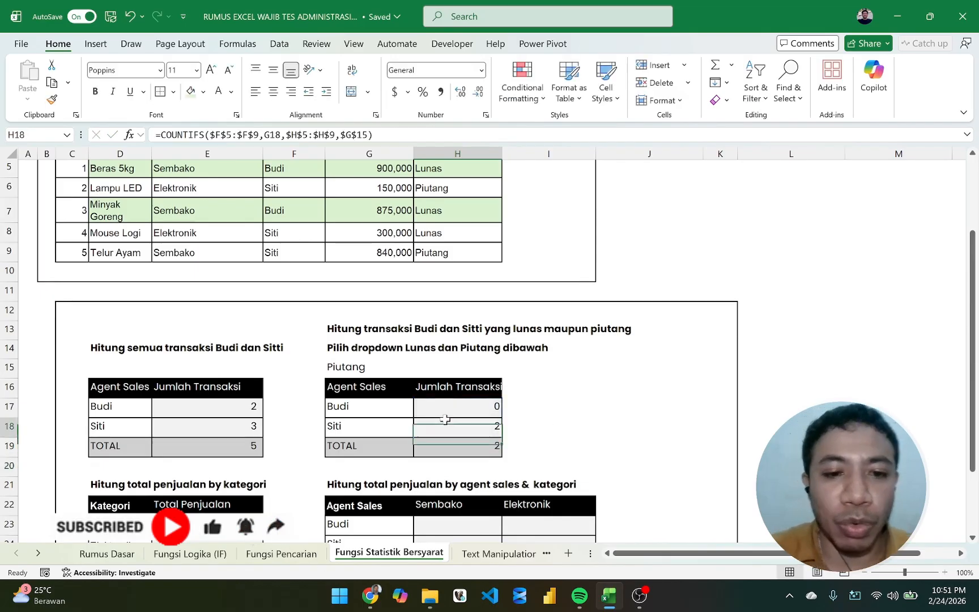
Set the payment status in G15 back to Lunas.
left_click(384, 362)
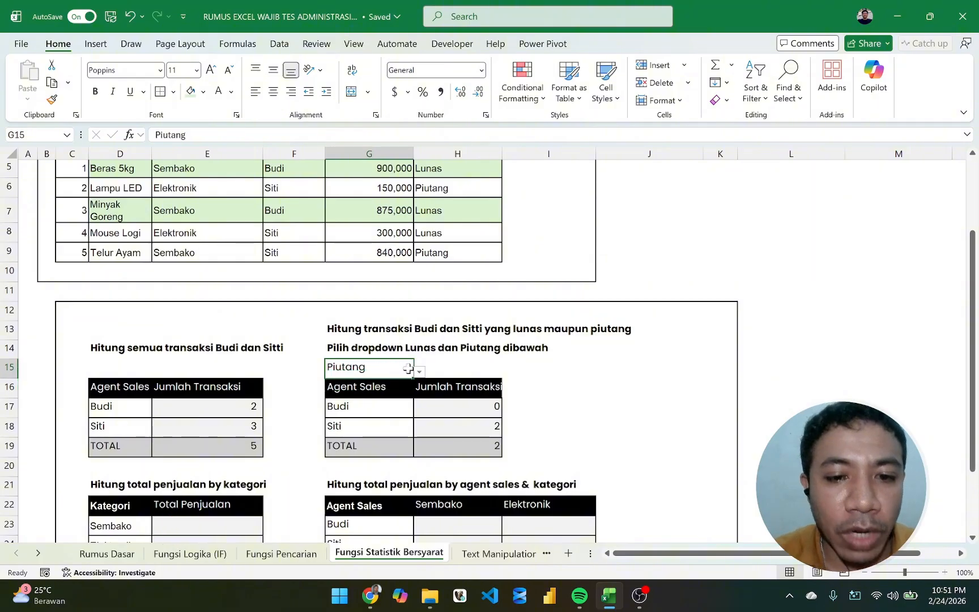
left_click(419, 371)
left_click(379, 384)
left_click(546, 409)
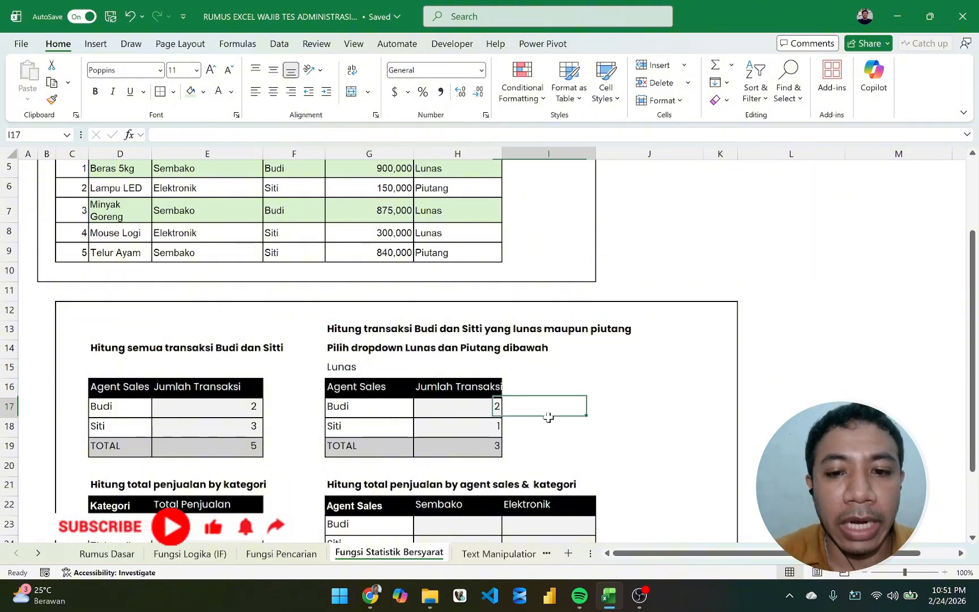
Widen column H slightly to fit the Jumlah Transaksi header.
scroll(547, 420, "down", 1)
scroll(548, 415, "up", 1)
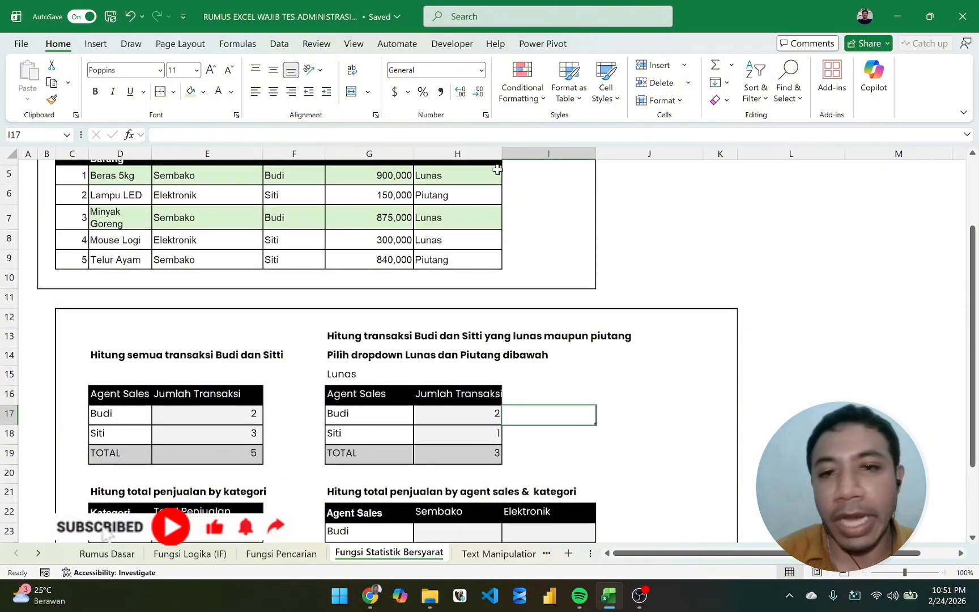
left_click_drag(502, 153, 503, 152)
scroll(589, 393, "down", 1)
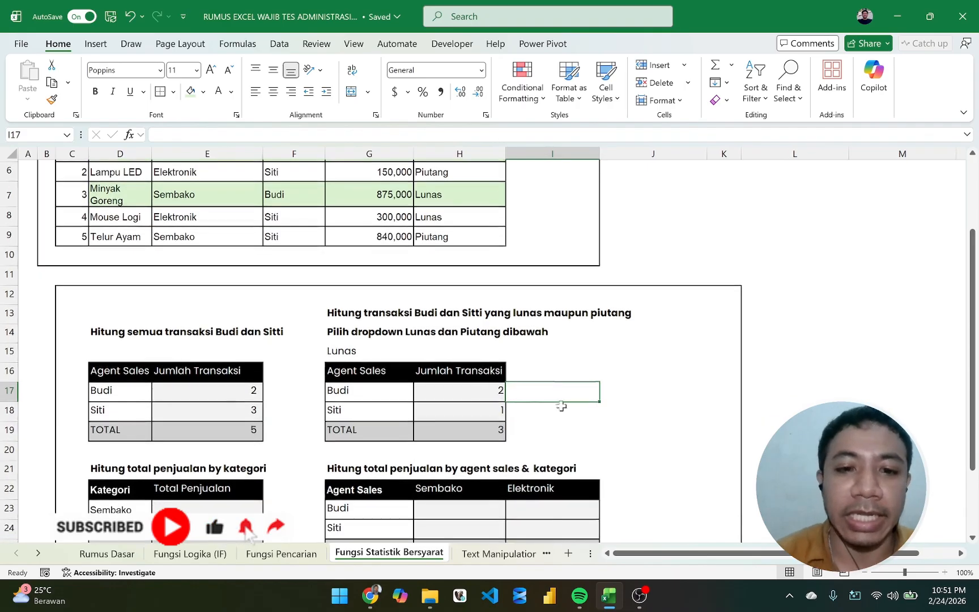
Start a SUMIF formula in E23 with the absolute Kategori range $E$5:$E$9.
scroll(575, 399, "down", 3)
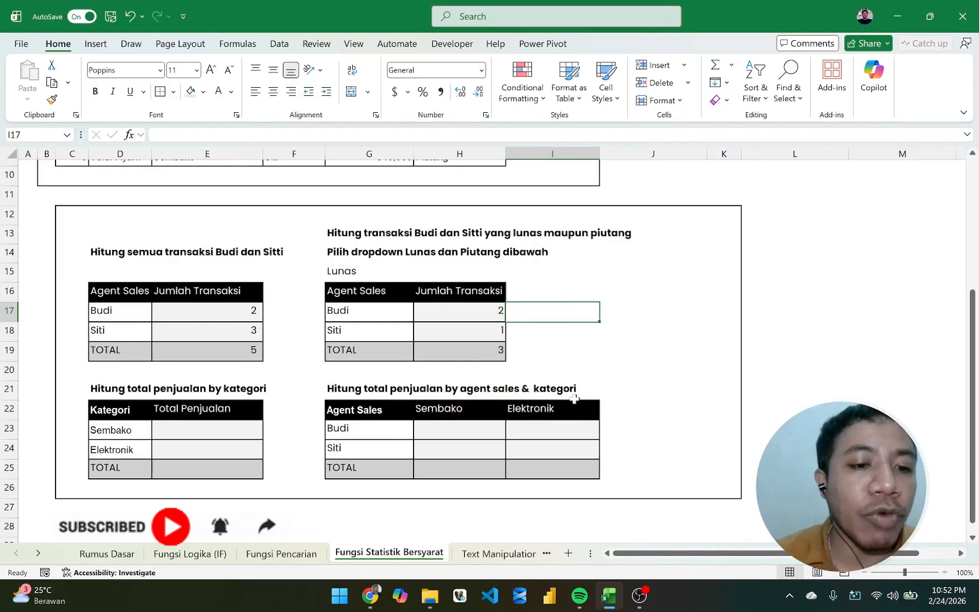
scroll(251, 395, "up", 2)
scroll(252, 395, "up", 2)
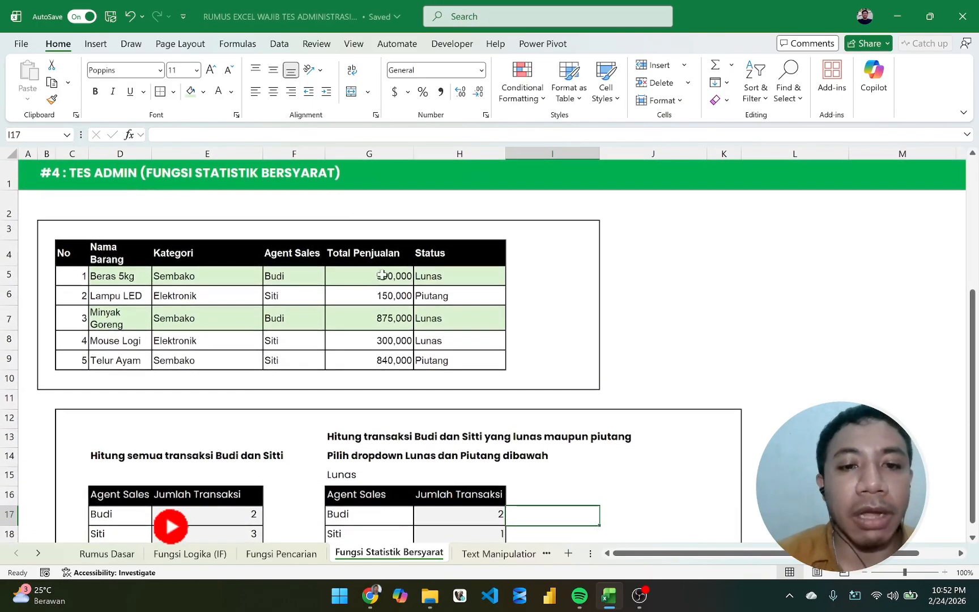
left_click_drag(385, 276, 352, 356)
scroll(349, 355, "down", 2)
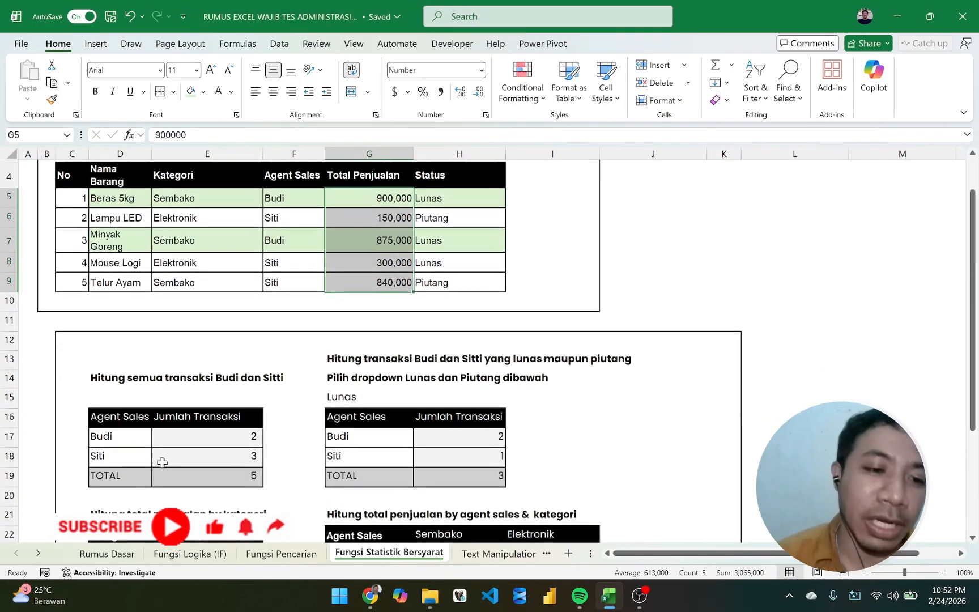
left_click(229, 475)
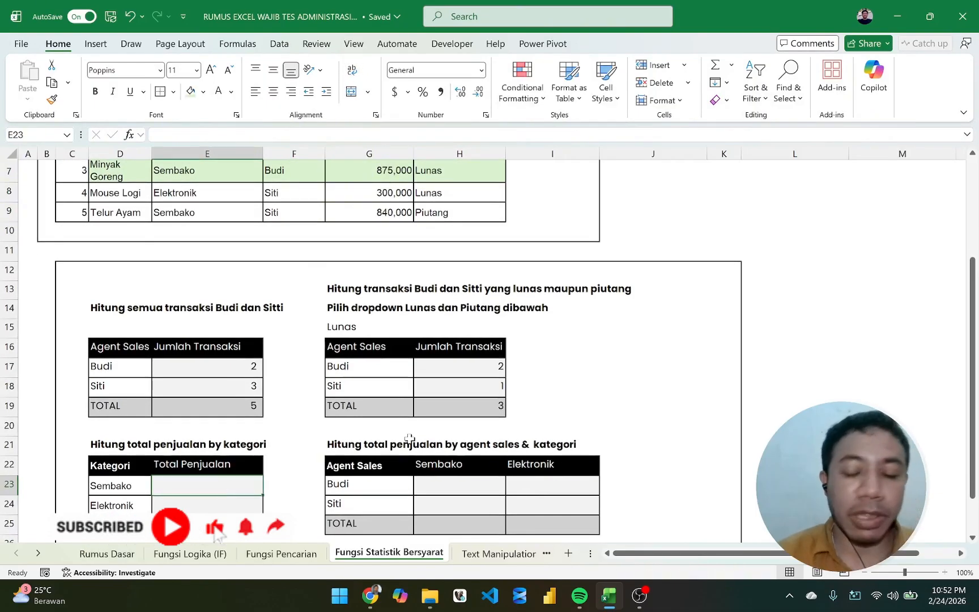
type("=sumi")
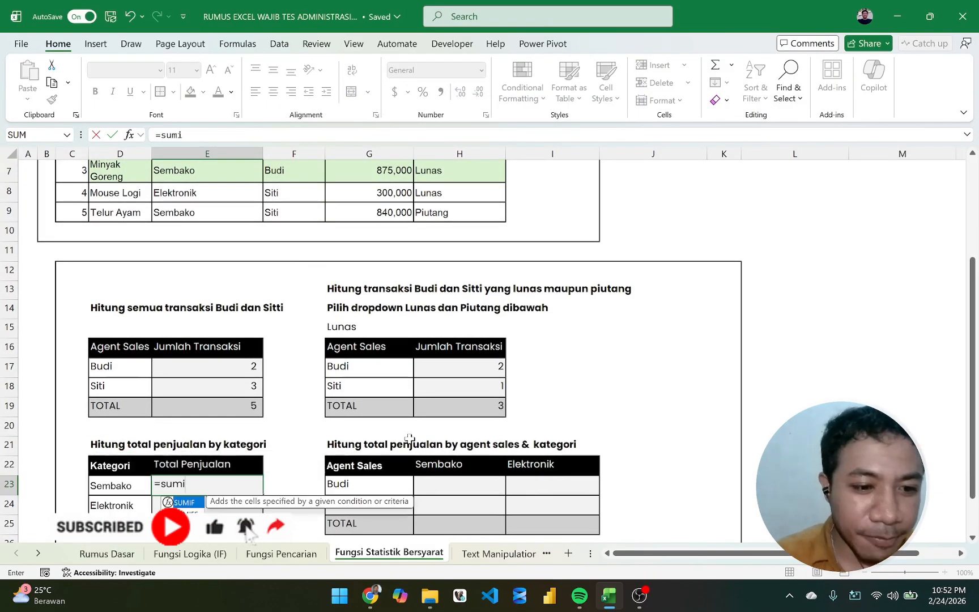
key("Tab")
scroll(363, 400, "down", 1)
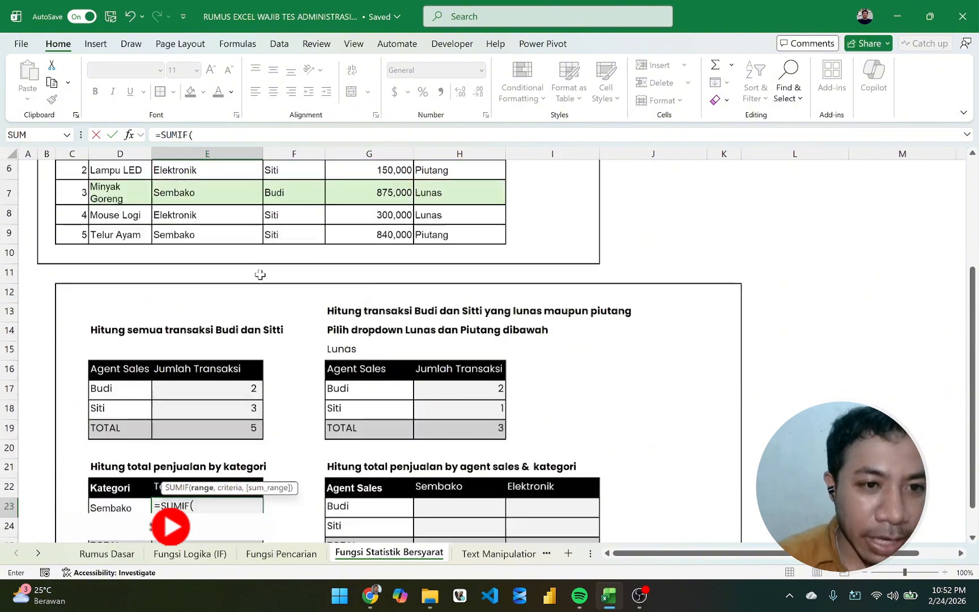
scroll(258, 275, "up", 2)
left_click_drag(214, 229, 201, 316)
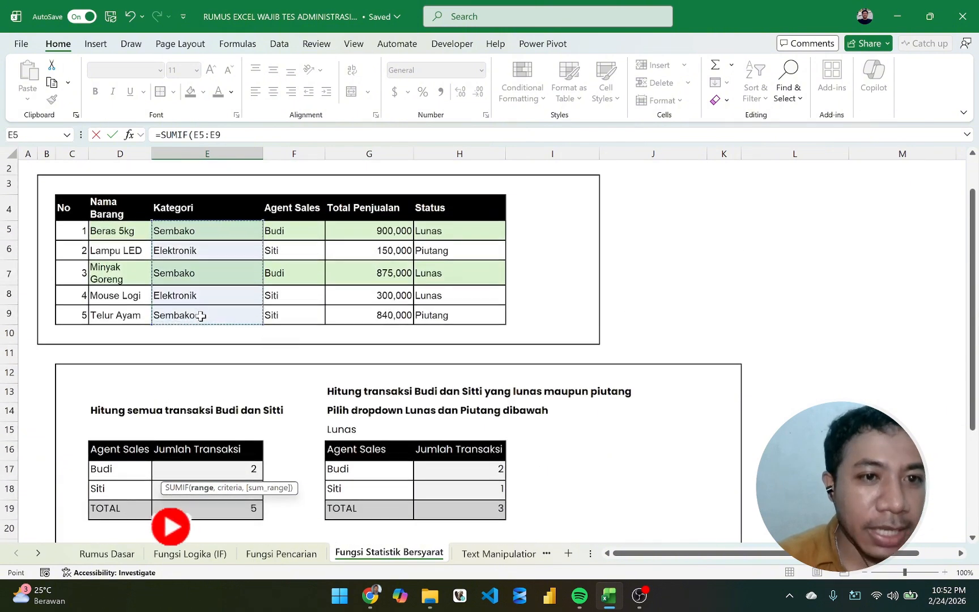
key("F4")
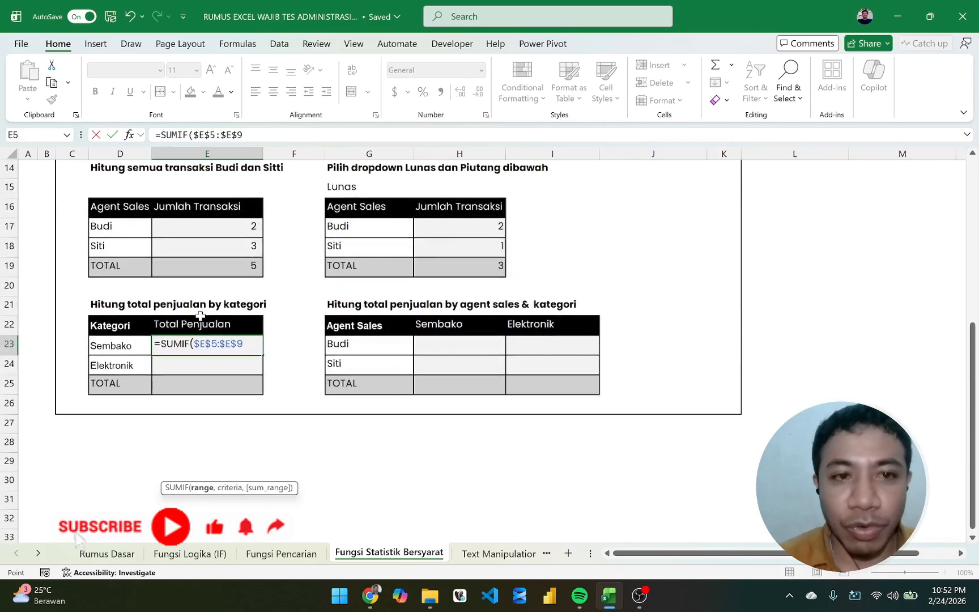
Complete the SUMIF formula in E23 with the criterion D23 and the absolute Total Penjualan range $G$5:$G$9.
type(",")
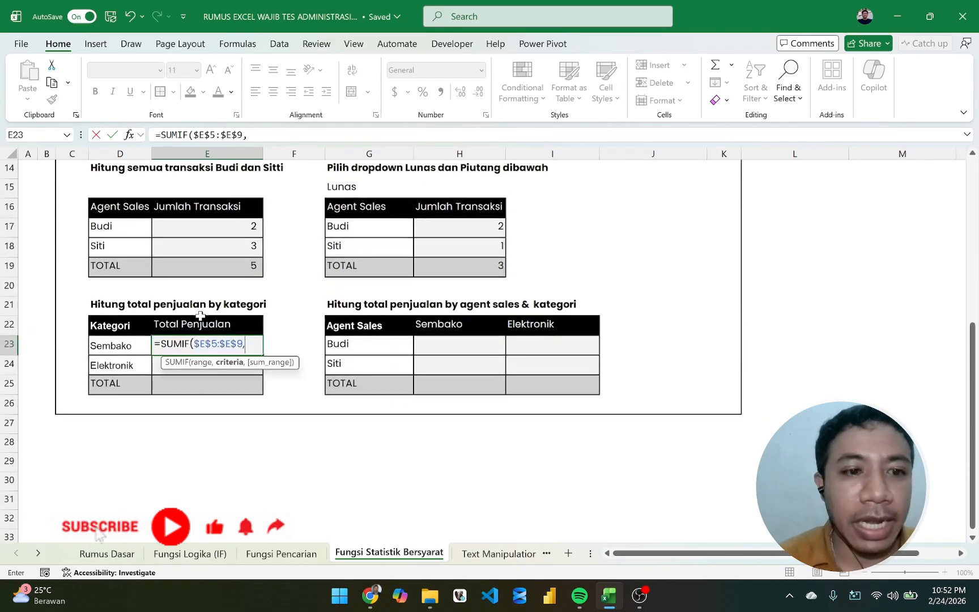
left_click(133, 347)
scroll(353, 311, "up", 4)
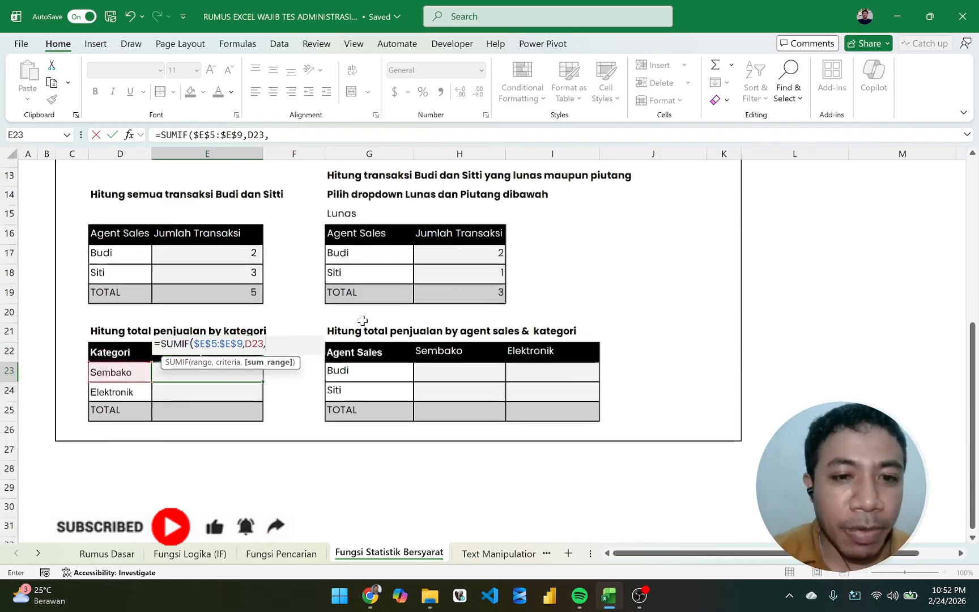
left_click_drag(386, 190, 387, 270)
scroll(386, 269, "down", 4)
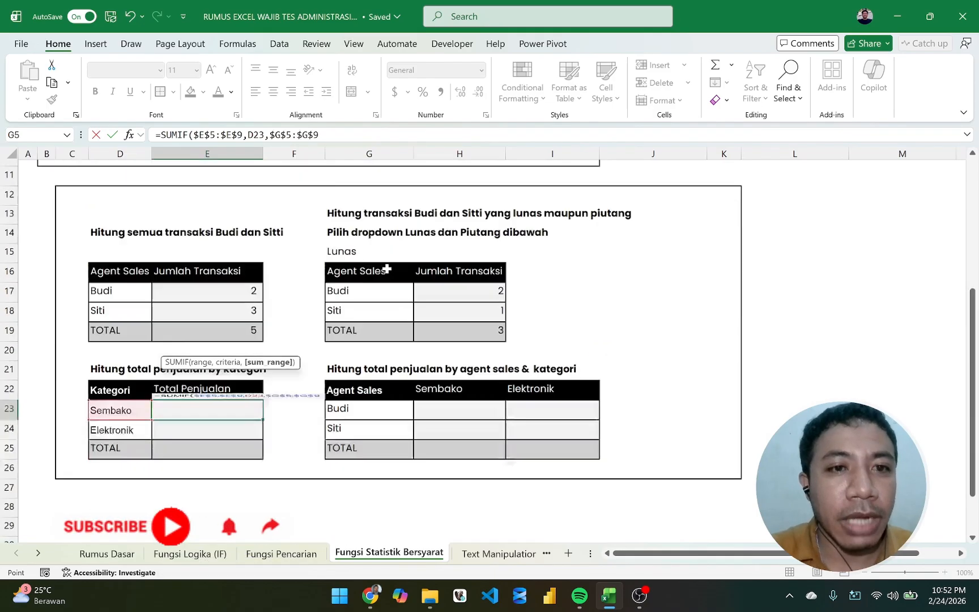
key("Return")
Copy the SUMIF formula from E23 down to E24 and total the category sales in E25 with AutoSum.
key("Up")
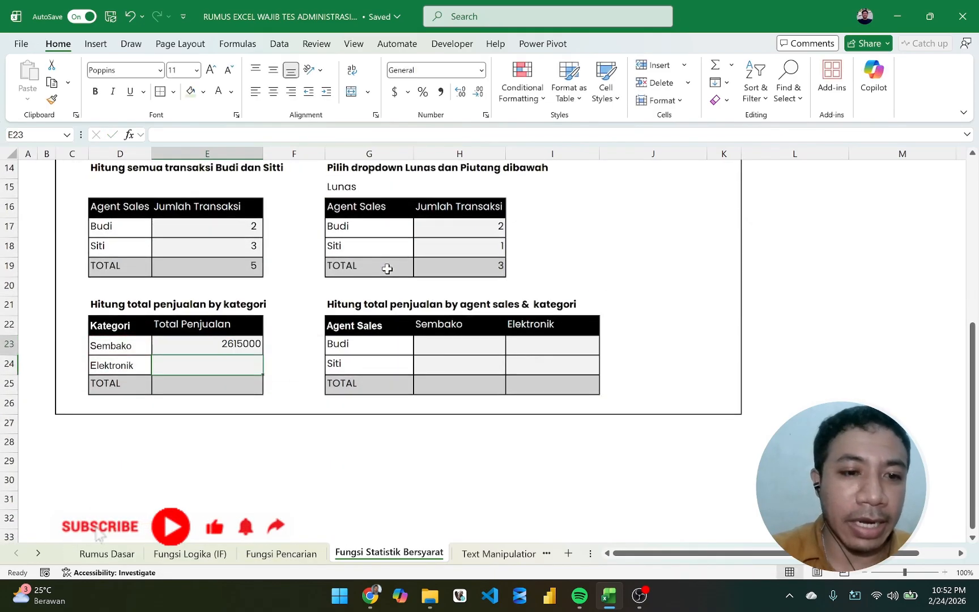
left_click_drag(263, 355, 265, 372)
left_click(230, 394)
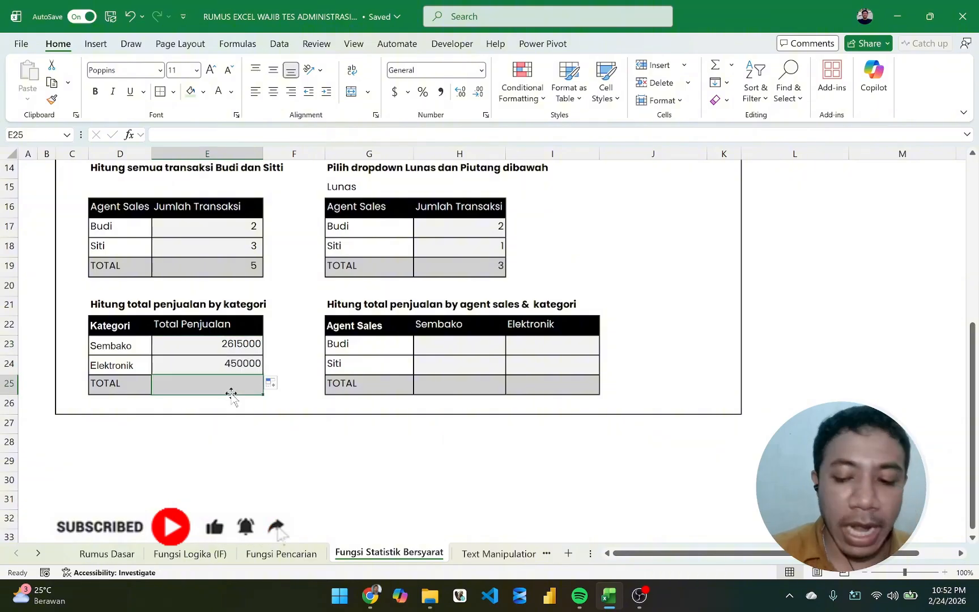
key("alt+equal")
key("Return")
Format the sales totals in E23:E25 with thousands separators and no decimal places.
key("Up")
key("Up")
key("Up")
key("shift+Down")
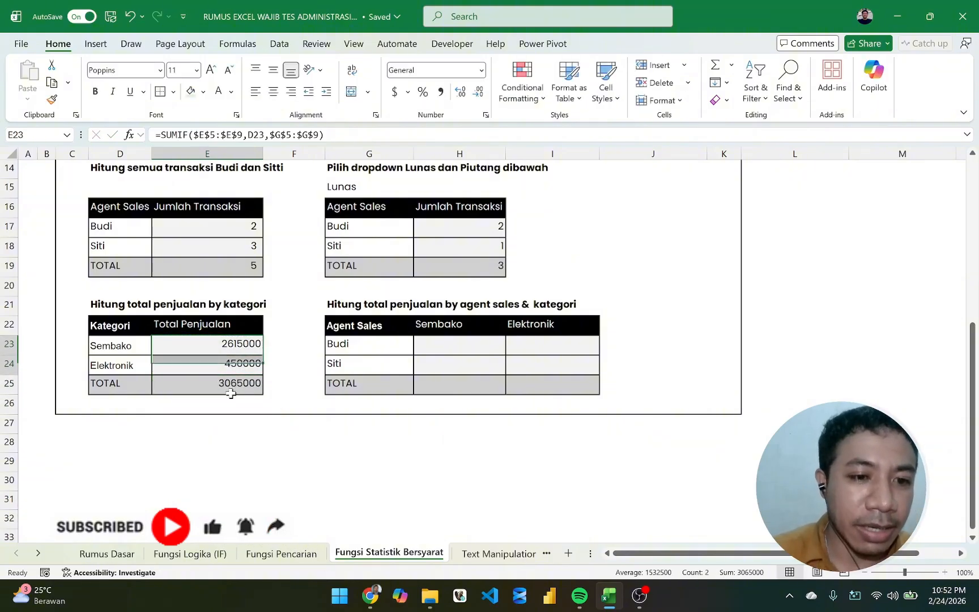
key("shift+Down")
left_click(443, 94)
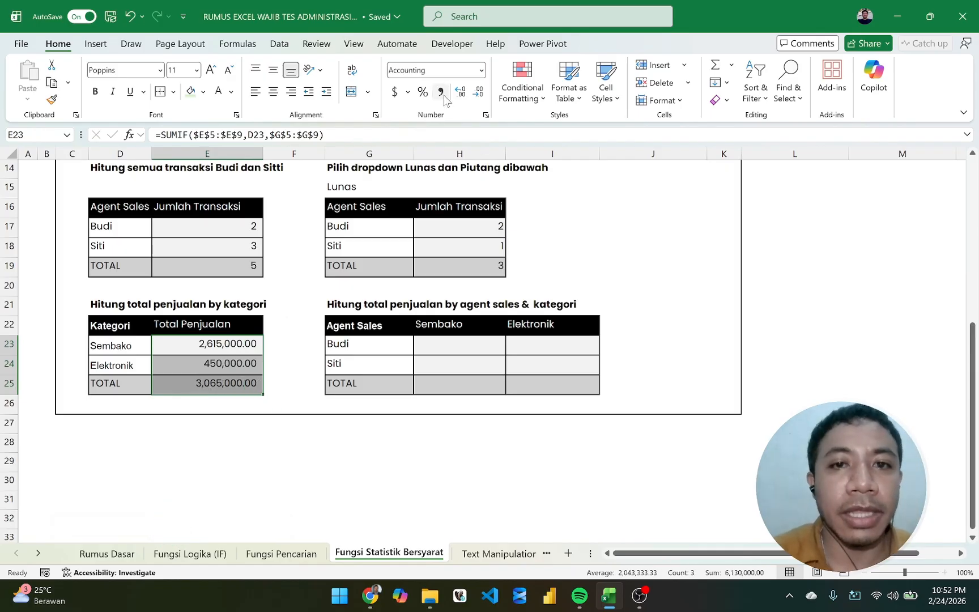
left_click(479, 92)
left_click(479, 92)
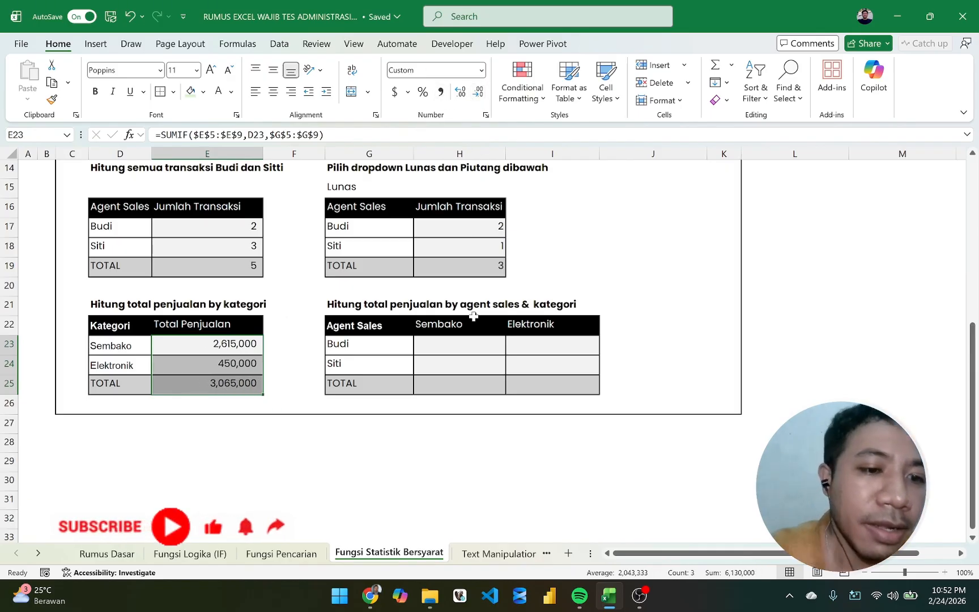
Examine the layout of the table for total sales by agent and category, with its agent rows and the Sembako and Elektronik columns.
scroll(527, 386, "up", 1)
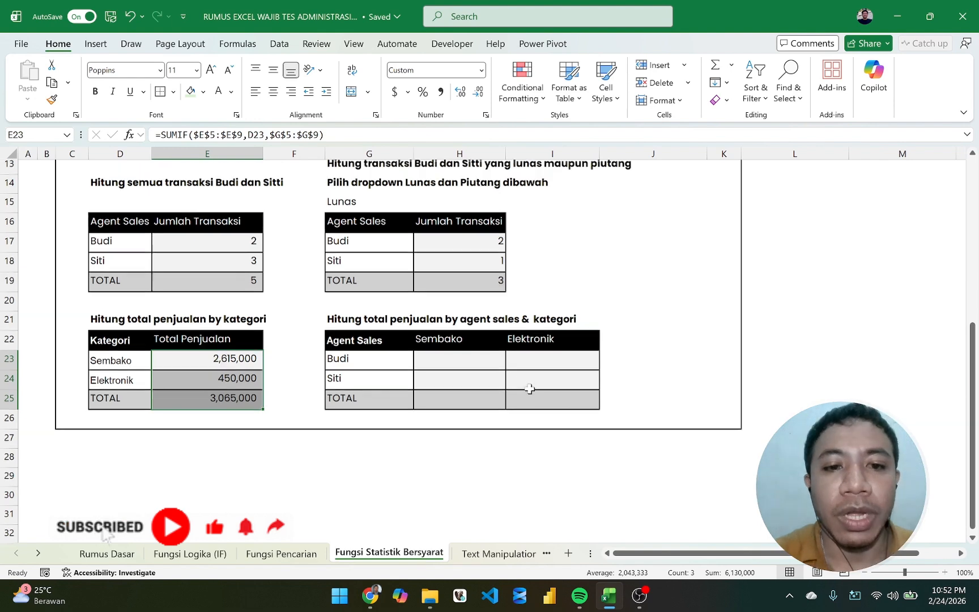
scroll(529, 388, "up", 1)
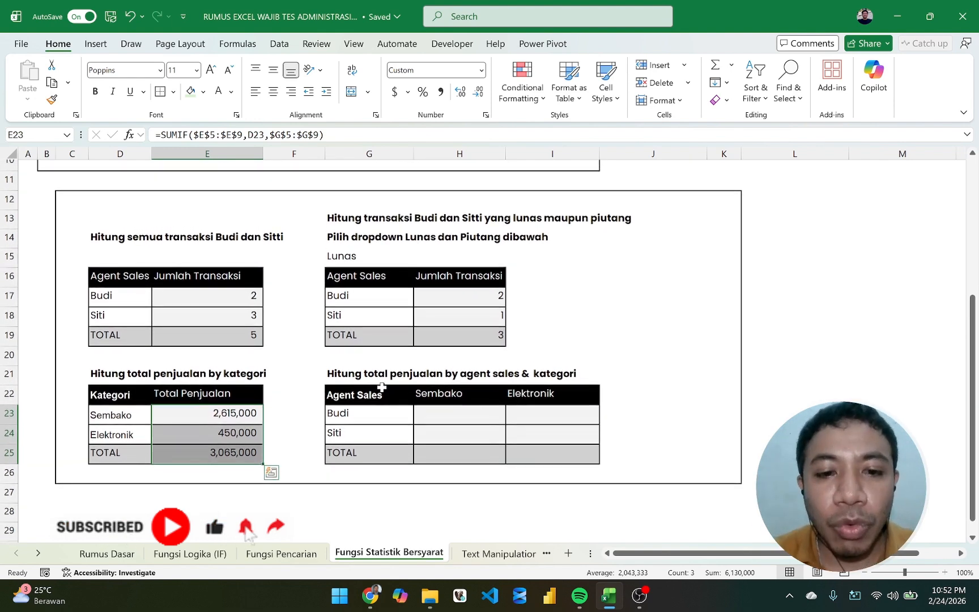
left_click_drag(366, 376, 544, 448)
left_click(632, 405)
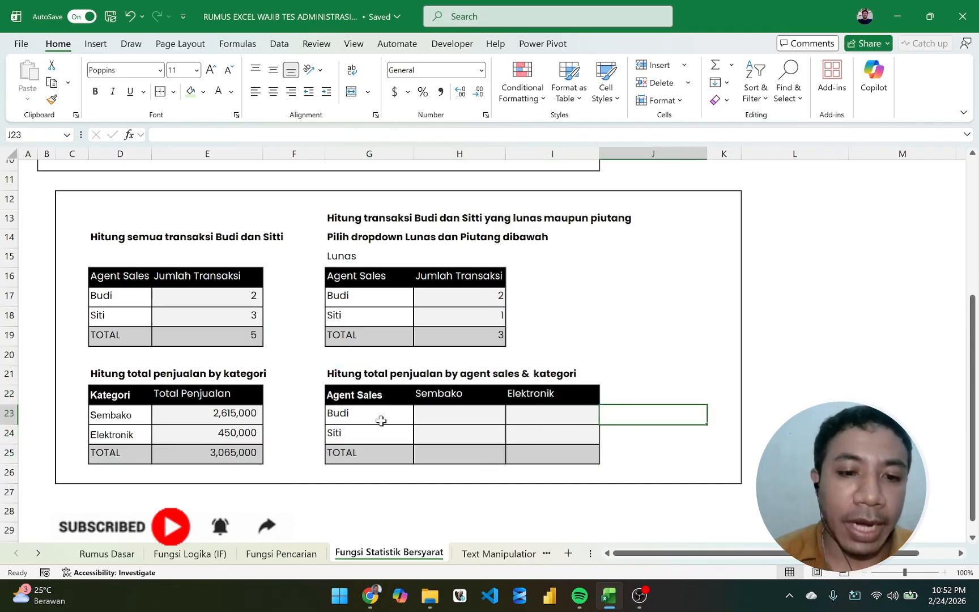
left_click(355, 394)
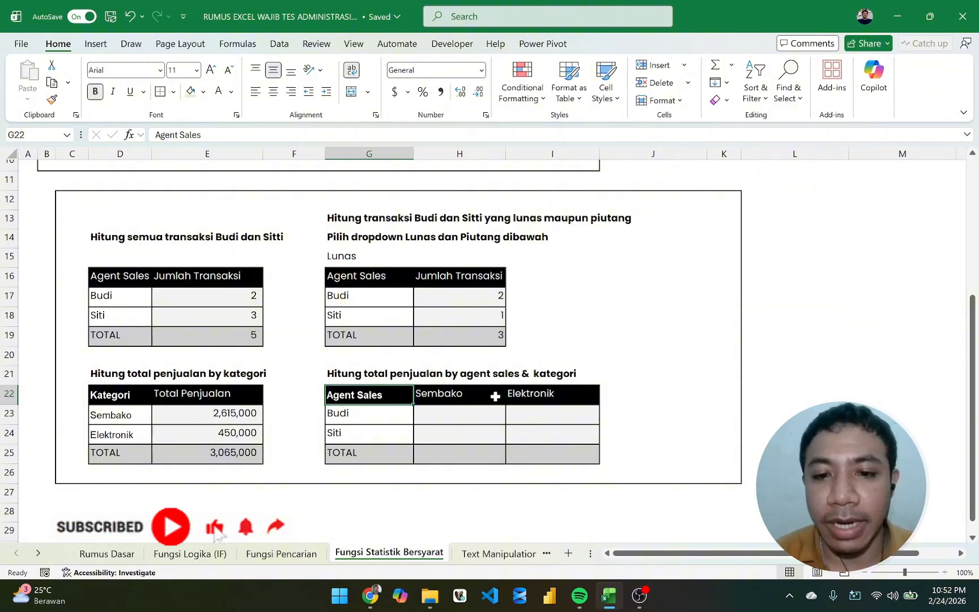
scroll(495, 396, "down", 1)
left_click_drag(372, 367, 370, 406)
left_click_drag(446, 368, 523, 383)
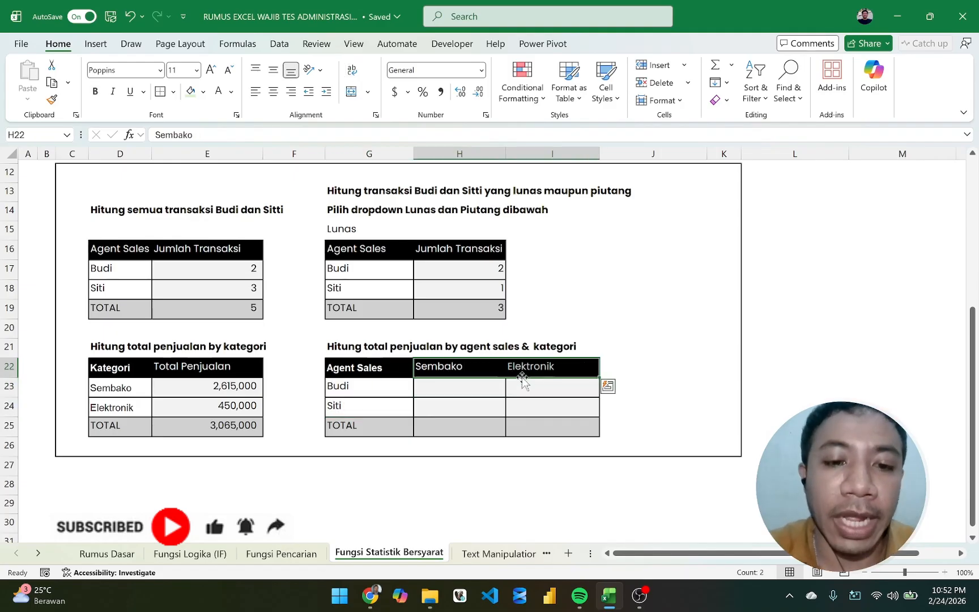
Start a SUMIFS formula in H23 with the absolute Total Penjualan range $G$5:$G$9 as the sum range.
left_click(474, 393)
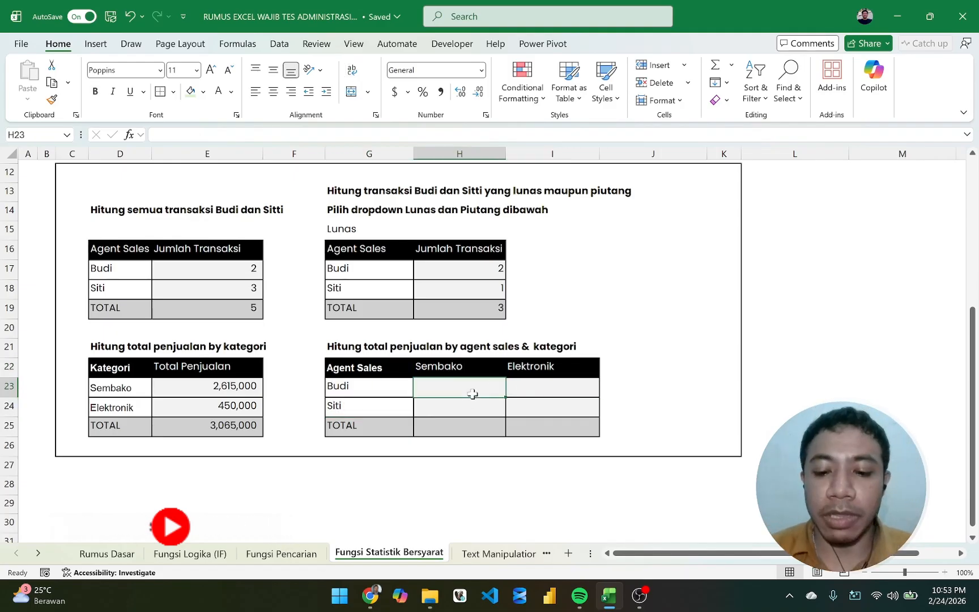
type("=sumifs")
key("Tab")
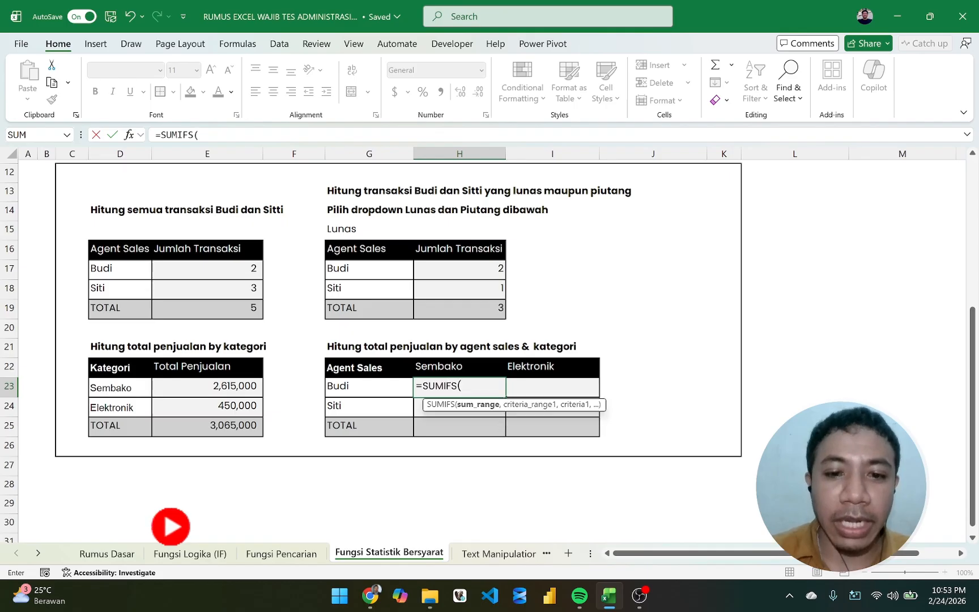
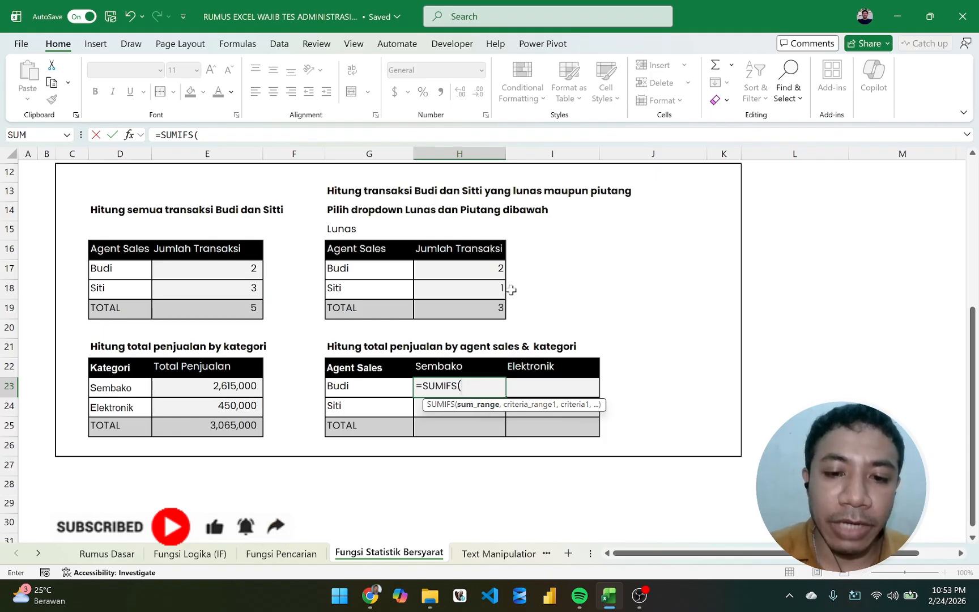
scroll(494, 346, "up", 4)
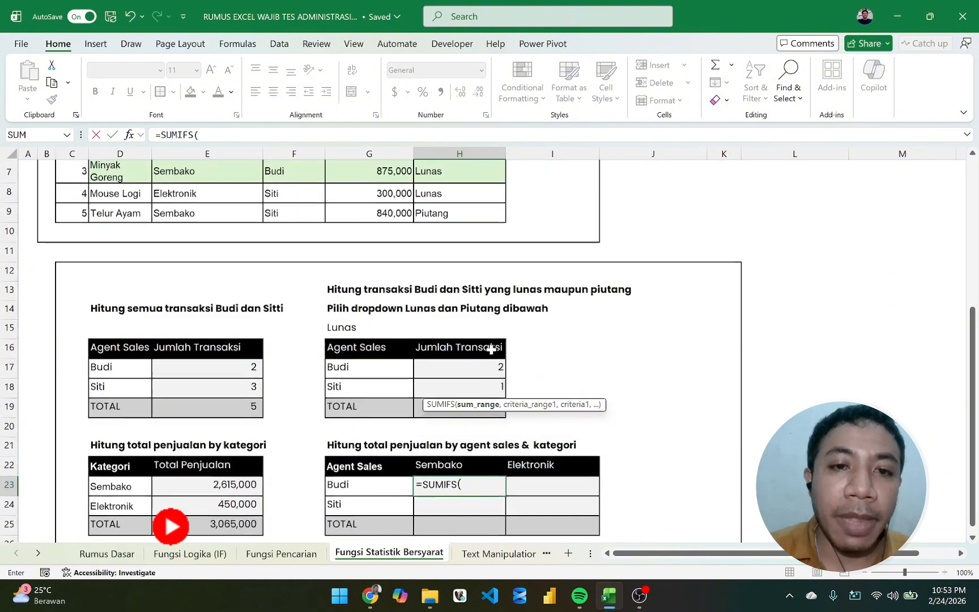
left_click_drag(391, 267, 369, 353)
key("F4")
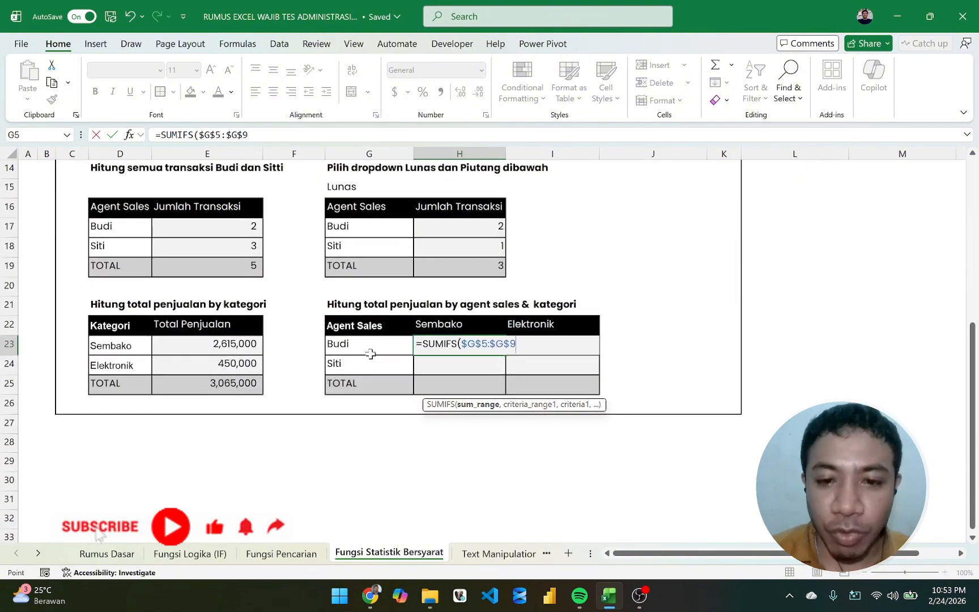
type(",")
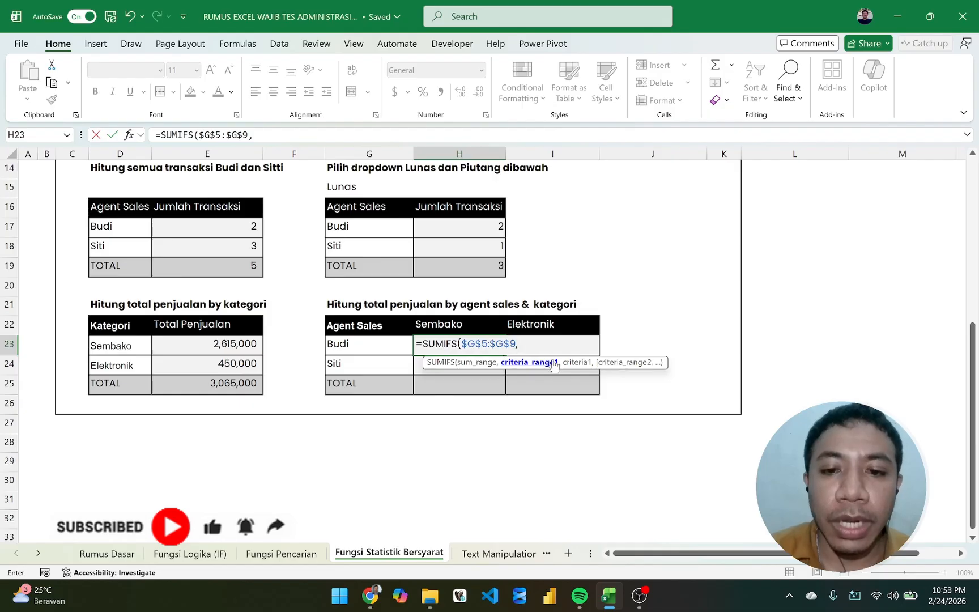
Add the first SUMIFS condition in H23: the absolute Agent Sales range $F$5:$F$9 with the column-locked criterion $G23.
scroll(496, 307, "up", 4)
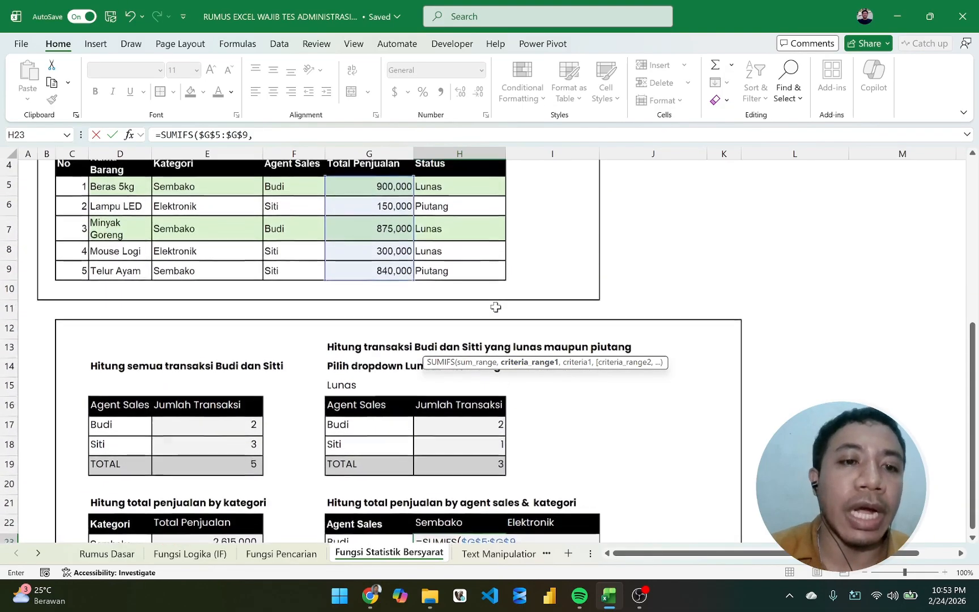
scroll(496, 306, "up", 1)
scroll(449, 324, "down", 3)
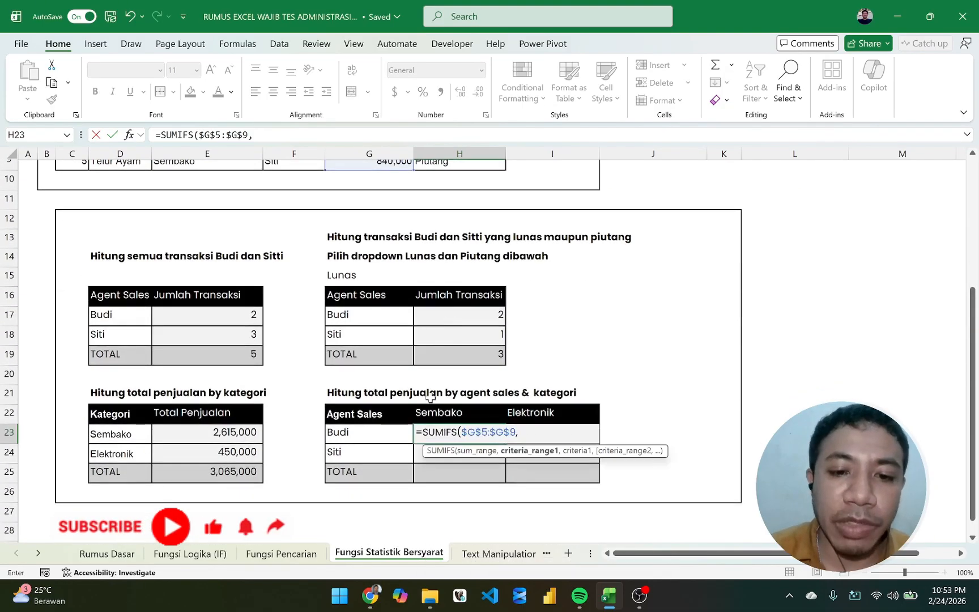
scroll(445, 322, "up", 2)
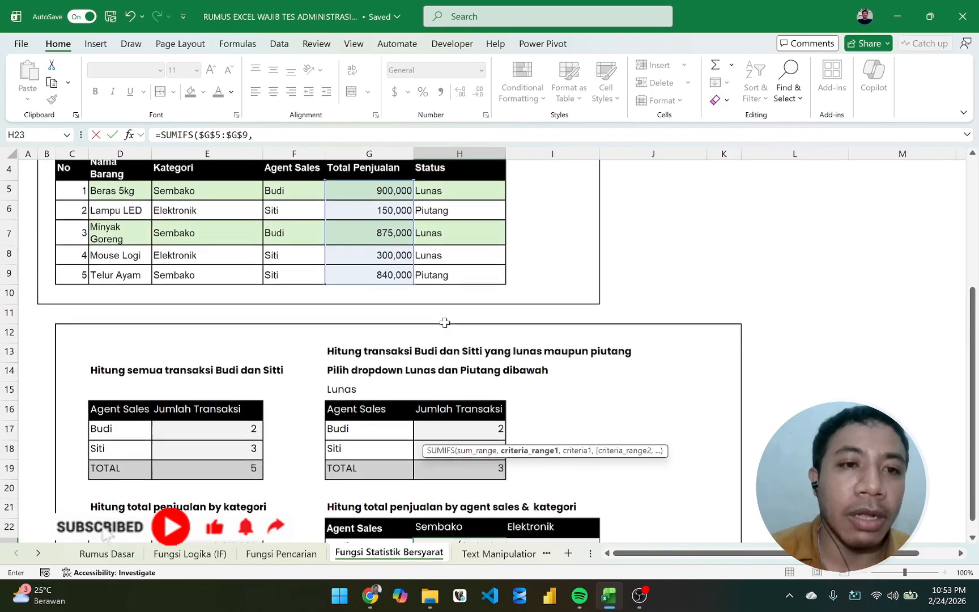
scroll(445, 323, "down", 2)
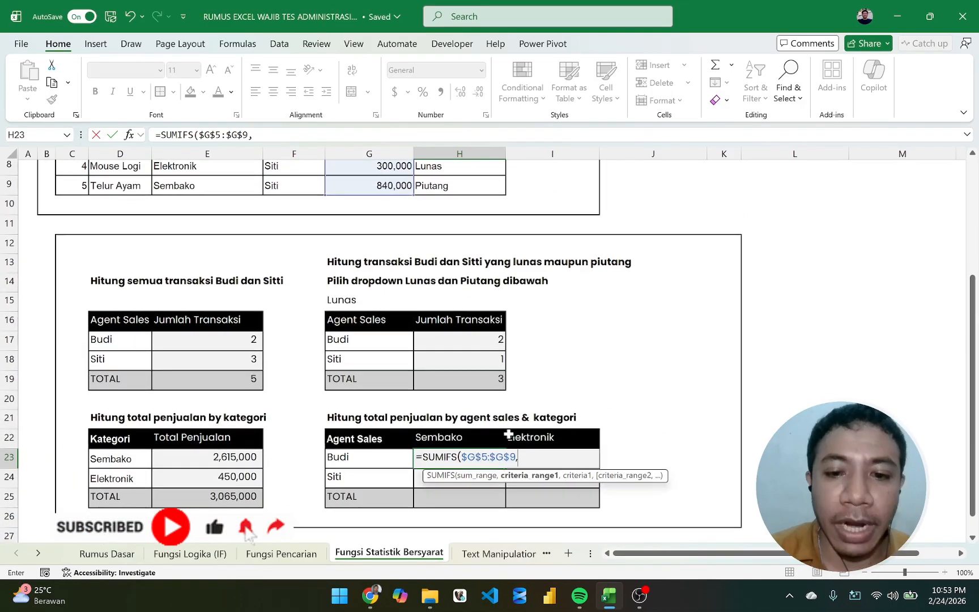
scroll(472, 394, "up", 2)
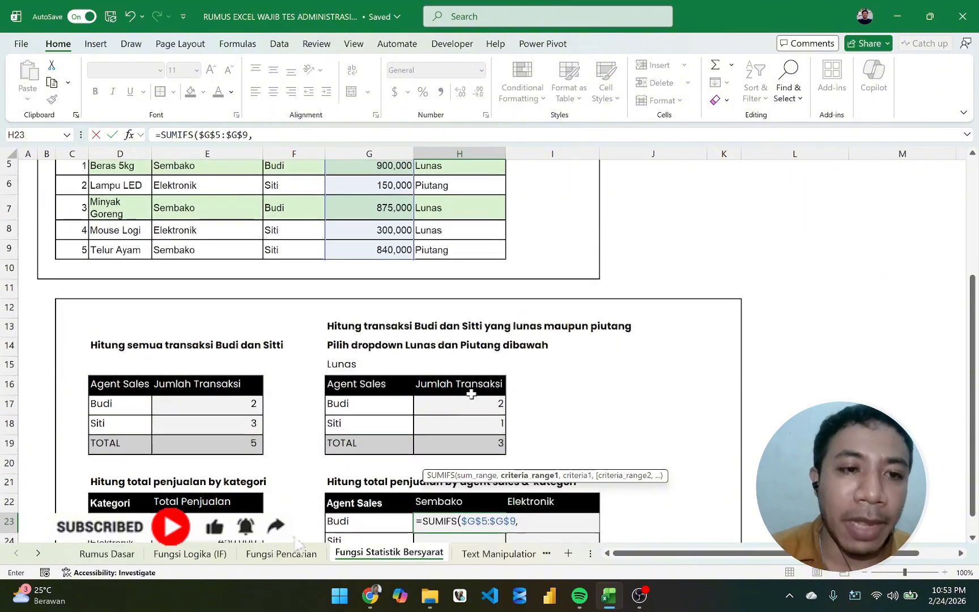
scroll(471, 393, "down", 3)
scroll(471, 394, "up", 2)
scroll(471, 394, "up", 1)
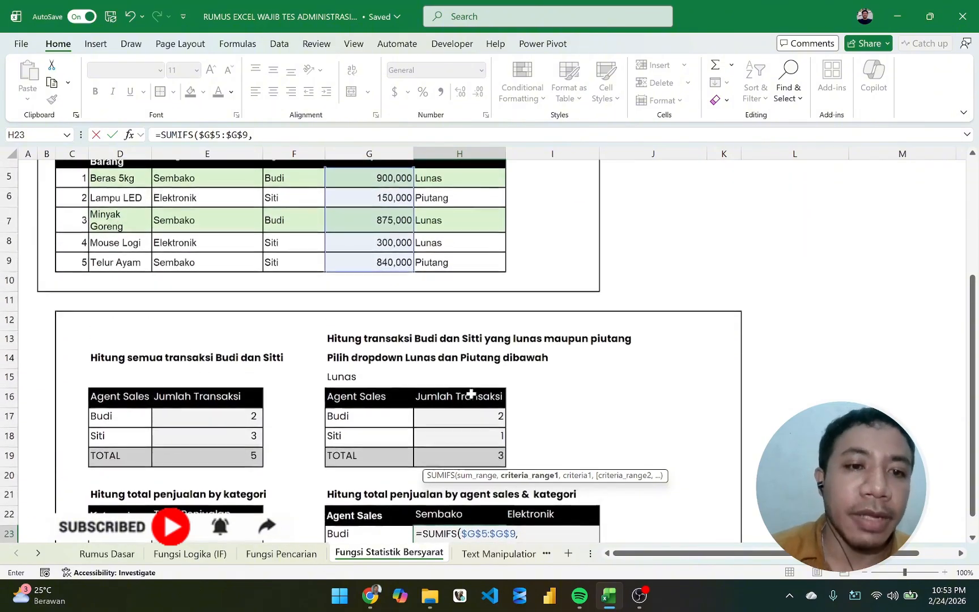
scroll(280, 260, "up", 1)
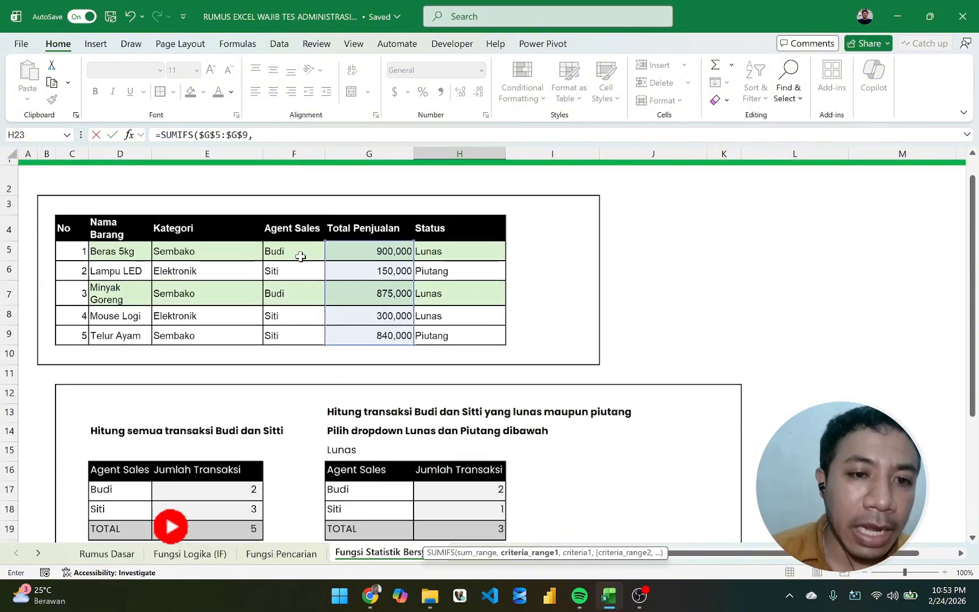
left_click_drag(299, 254, 295, 332)
key("F4")
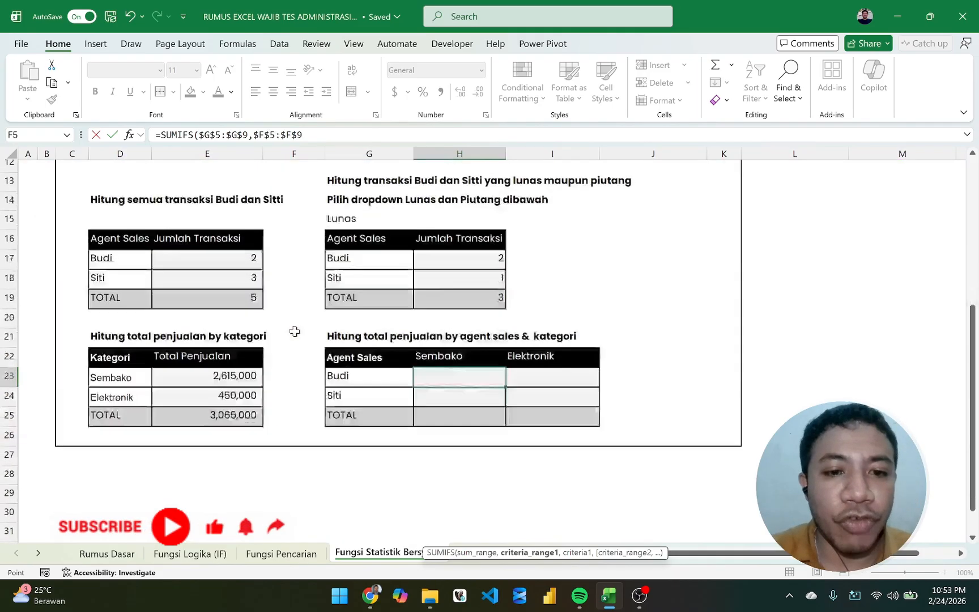
type(",")
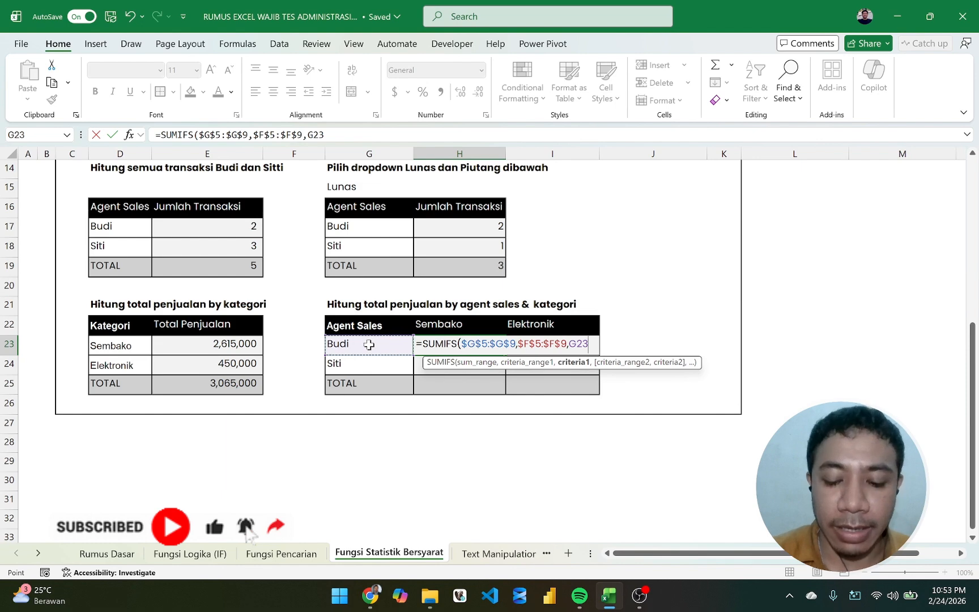
key("F4")
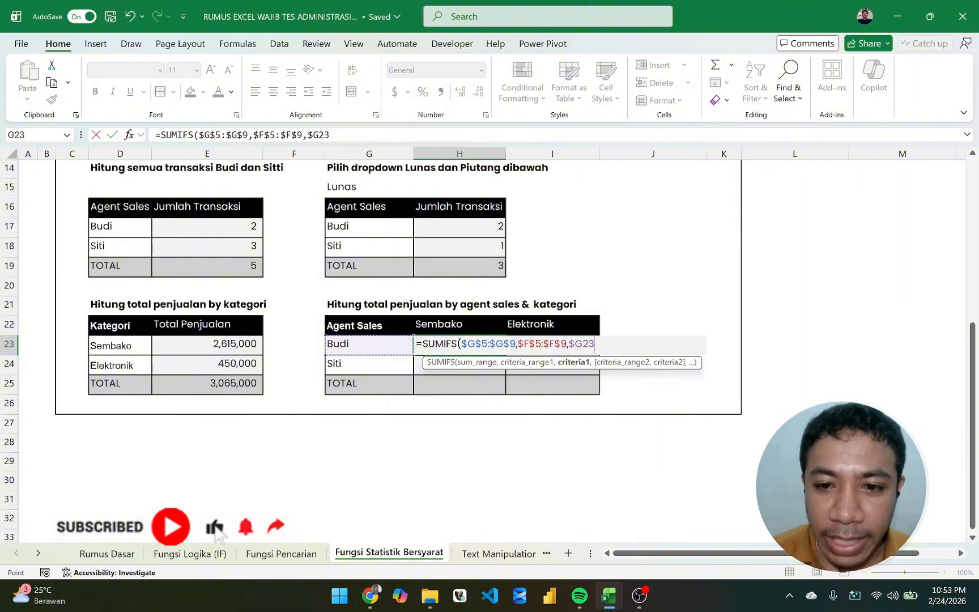
type(",")
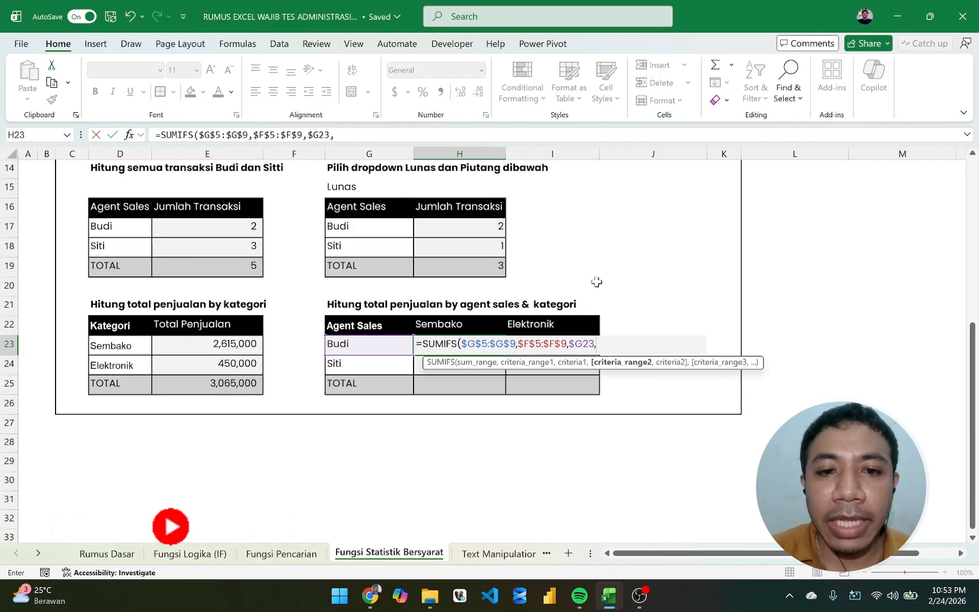
Add the absolute Kategori range $E$5:$E$9 to the H23 formula as the second criteria range.
scroll(597, 282, "up", 4)
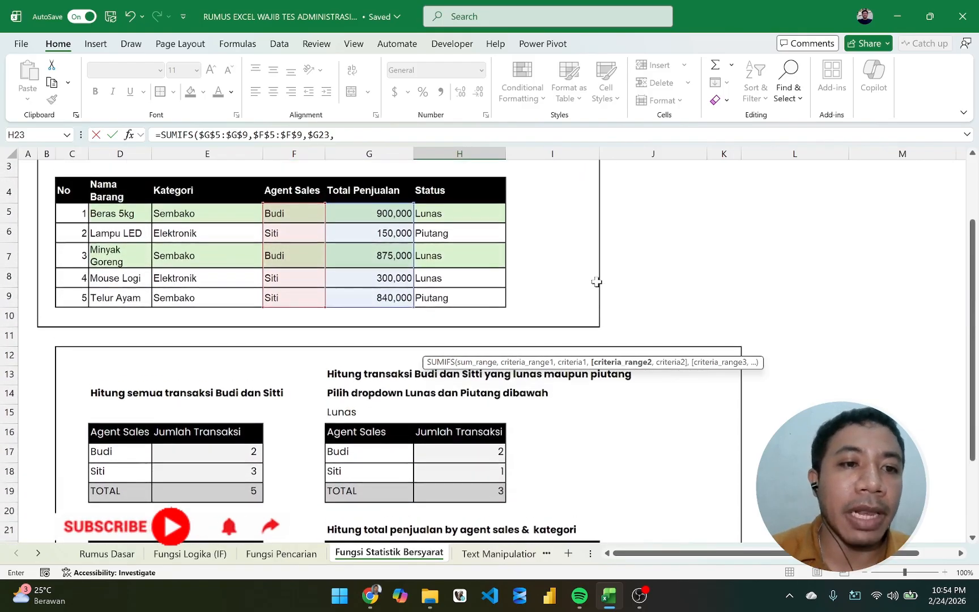
left_click_drag(225, 212, 201, 296)
key("F4")
scroll(202, 296, "down", 3)
scroll(202, 295, "down", 1)
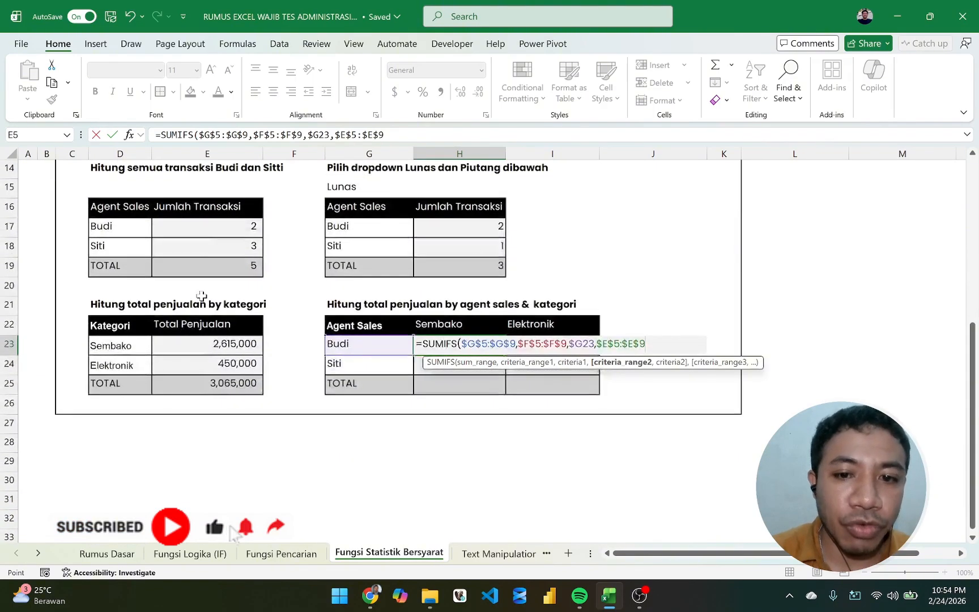
type(",")
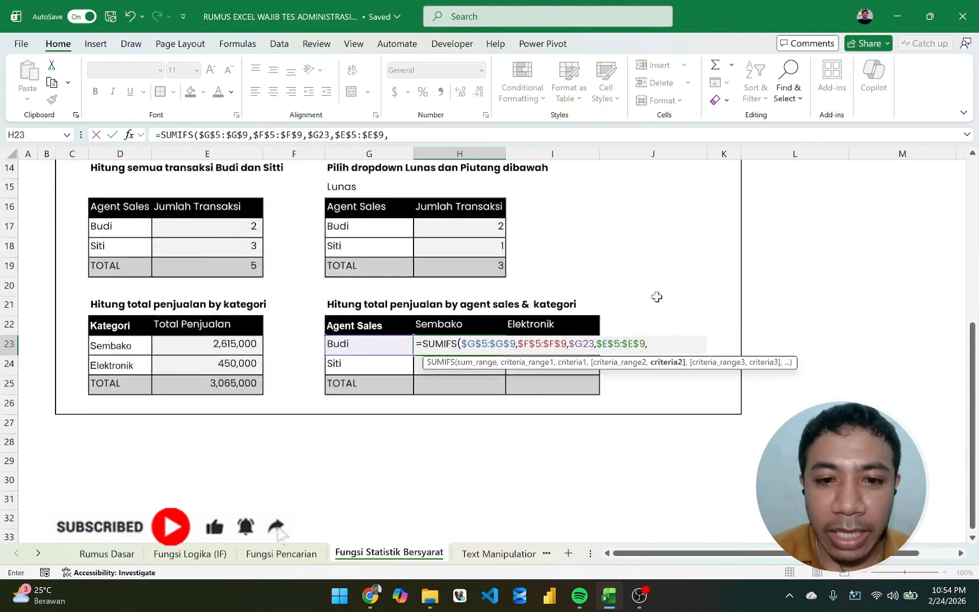
Complete the SUMIFS formula in H23 with the row-locked category header H$22 as the second criterion.
left_click(468, 327)
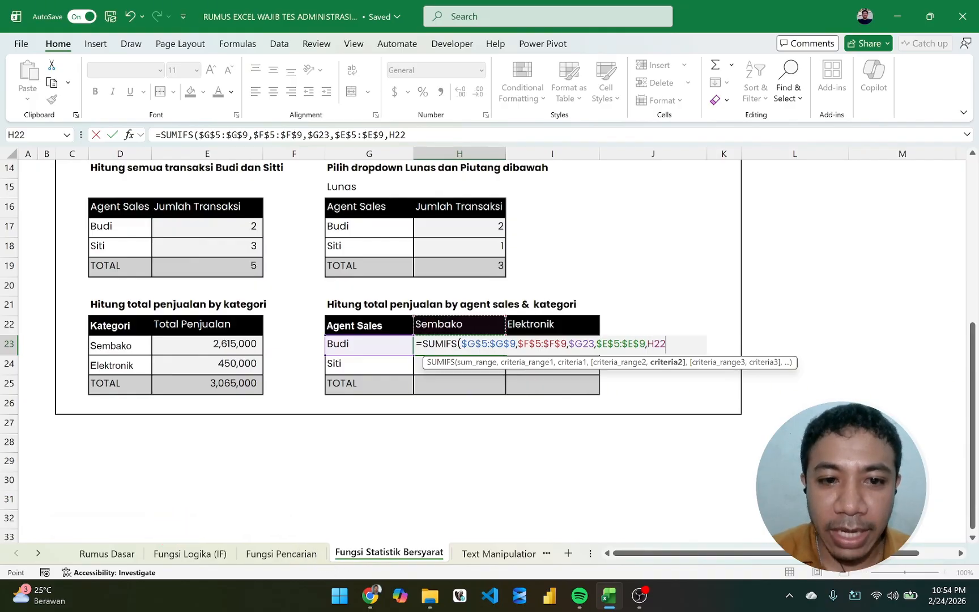
key("F4")
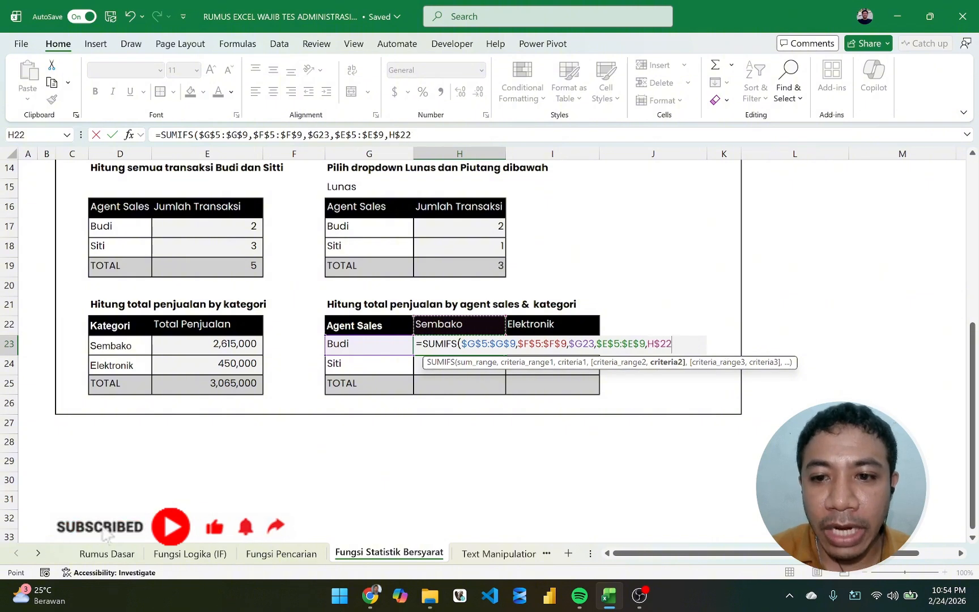
left_click_drag(672, 344, 654, 344)
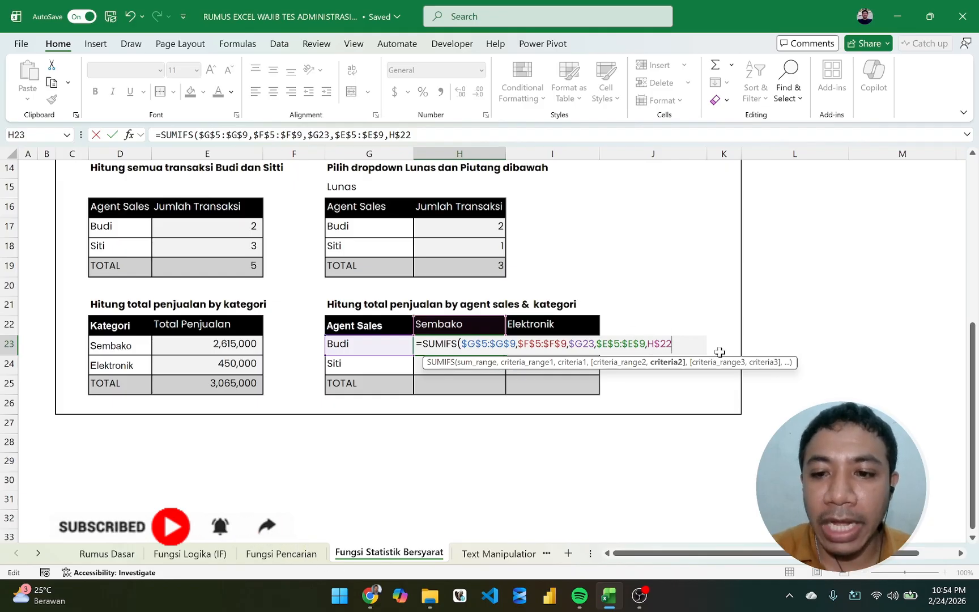
key("F4")
key("F4")
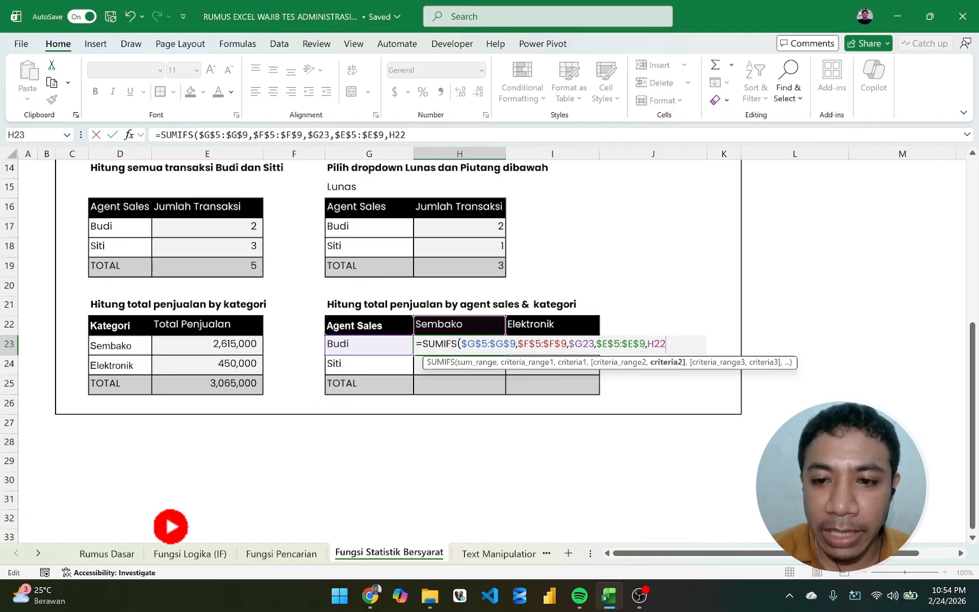
key("F4")
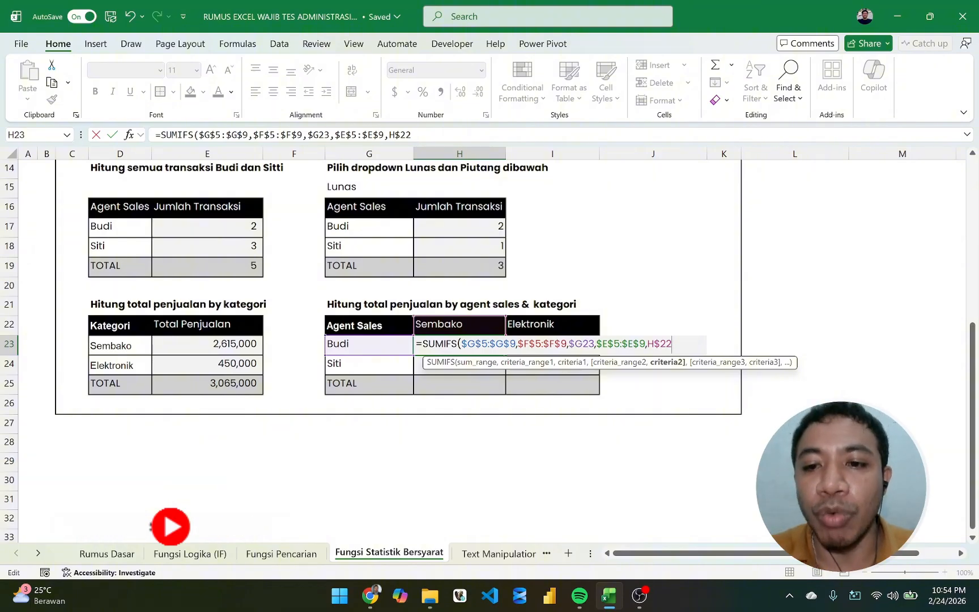
key("Return")
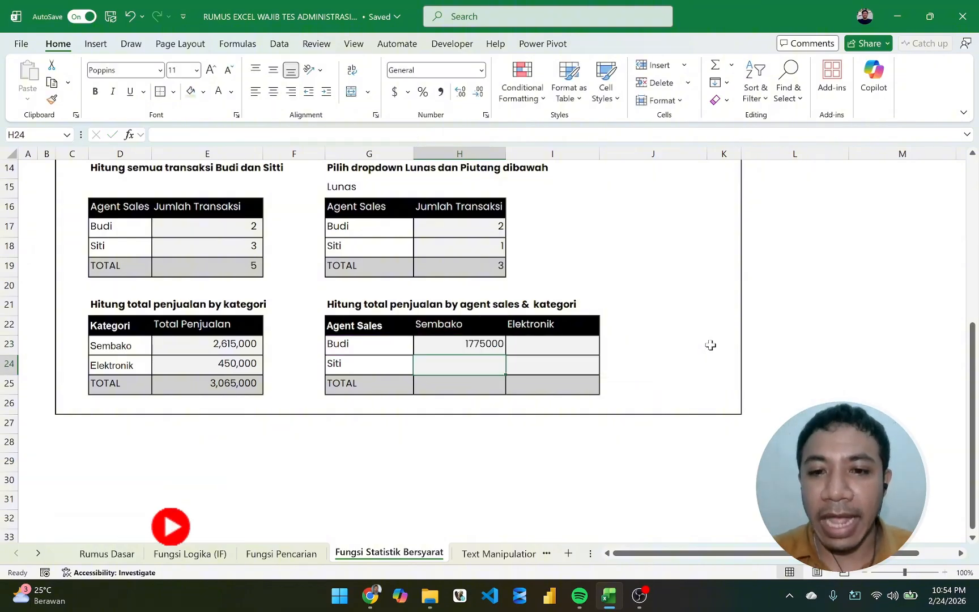
Copy the SUMIFS formula from H23 across H23:I24 and total both category columns in H25:I25 with AutoSum.
left_click(490, 345)
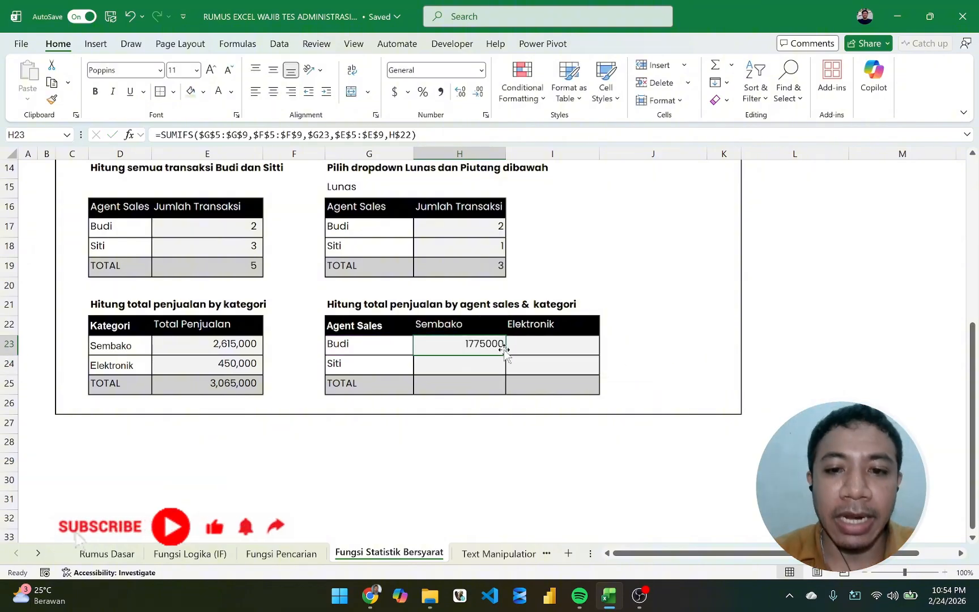
left_click_drag(505, 351, 594, 373)
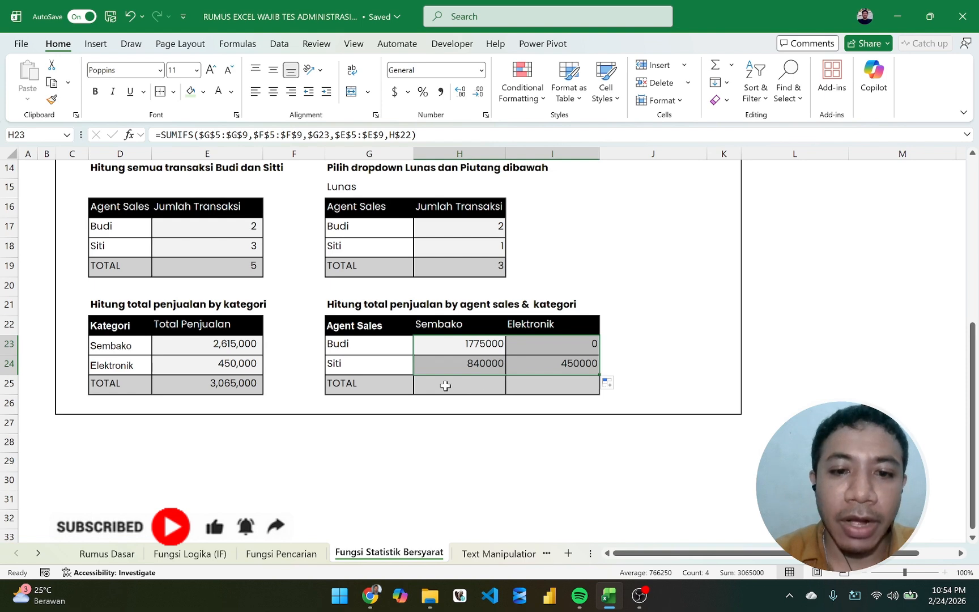
left_click_drag(446, 385, 524, 389)
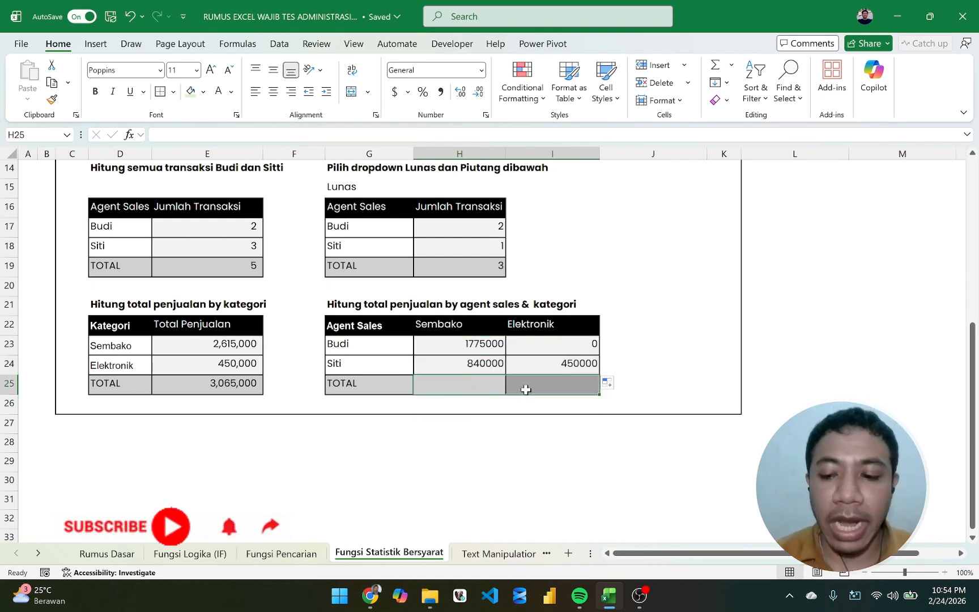
key("alt+equal")
left_click(683, 345)
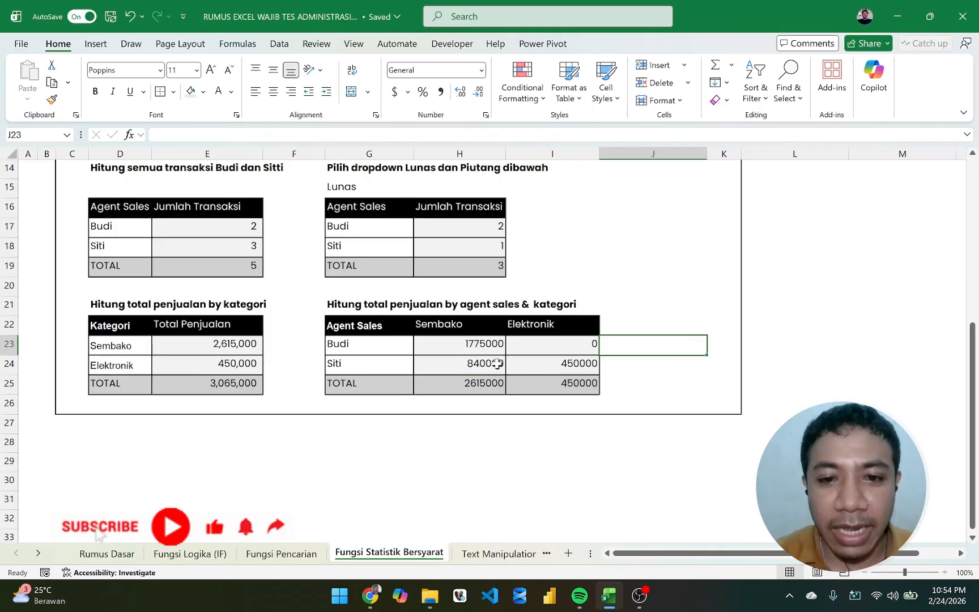
Format the sales by agent and category values in H23:I25 with thousands separators and no decimals.
left_click_drag(482, 344, 547, 379)
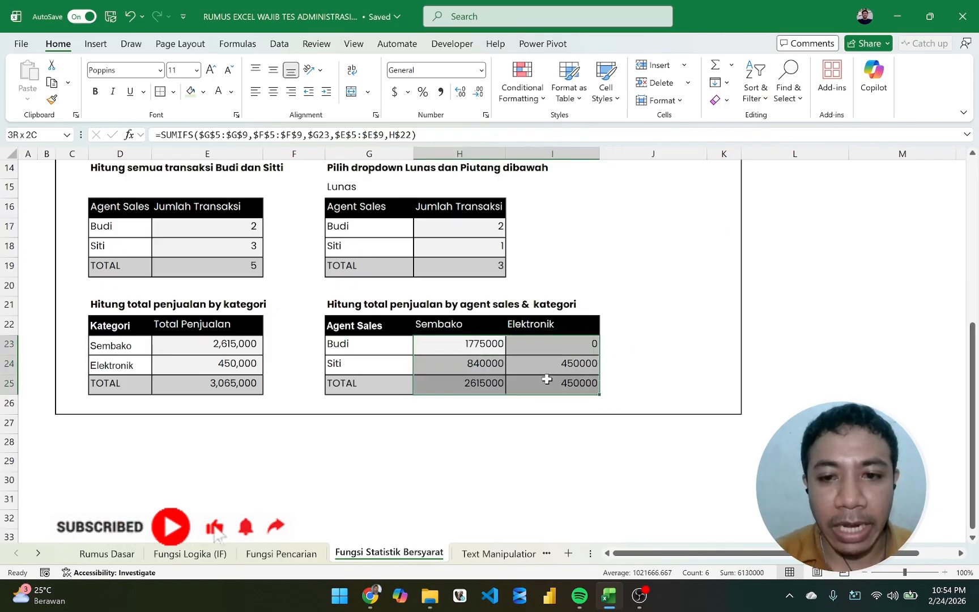
left_click(441, 93)
double_click(477, 94)
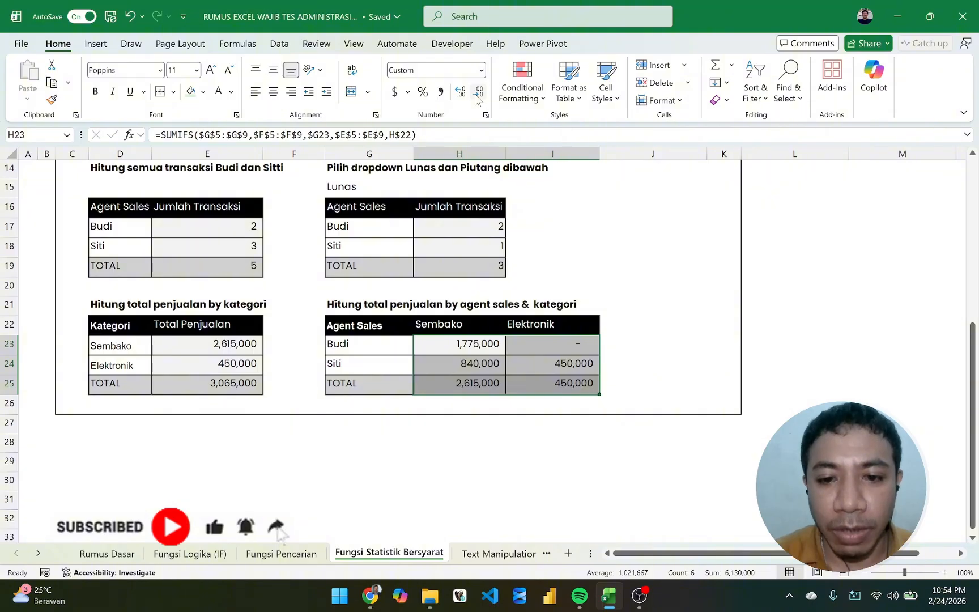
left_click(645, 321)
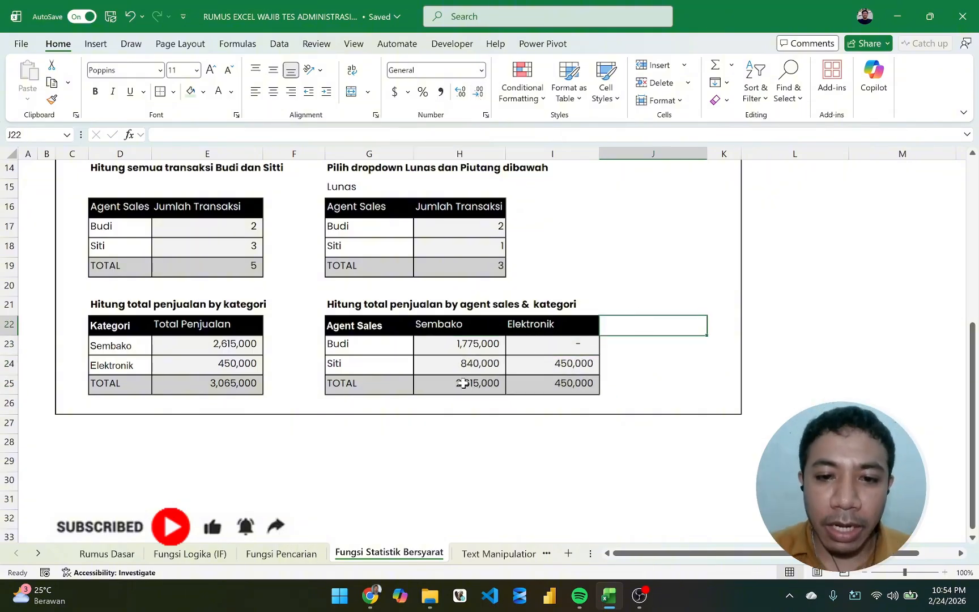
Check the category totals in H25:I25 and the first agent's Elektronik result in I23 against the source transactions.
left_click_drag(459, 385, 572, 383)
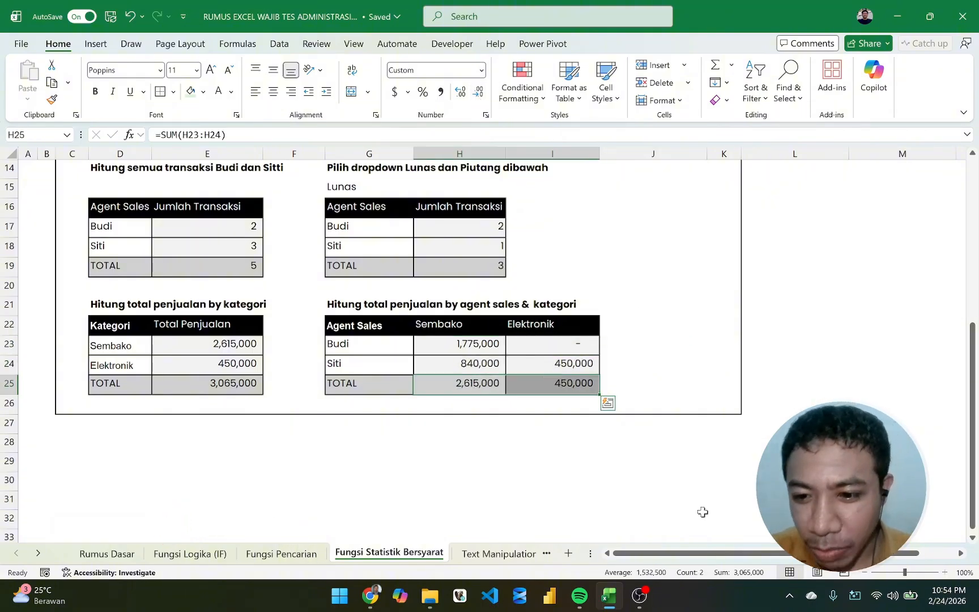
left_click(565, 348)
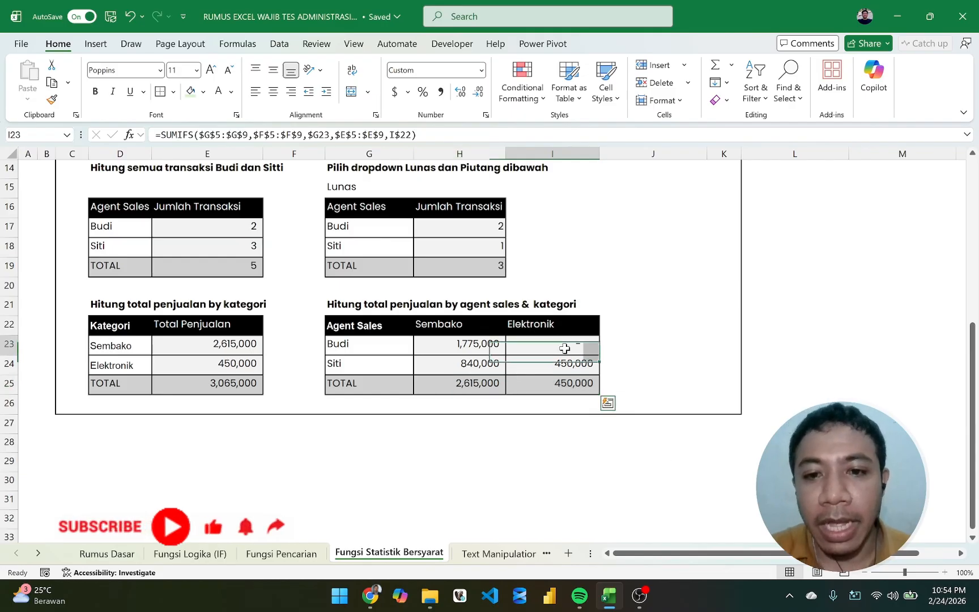
left_click_drag(383, 349, 525, 343)
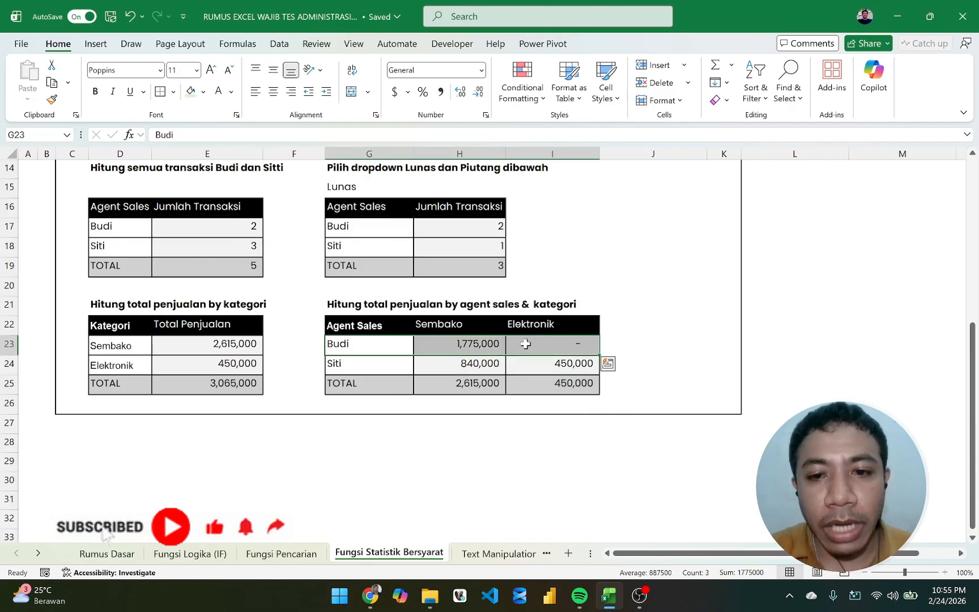
left_click(548, 348)
scroll(548, 349, "up", 1)
scroll(548, 348, "up", 4)
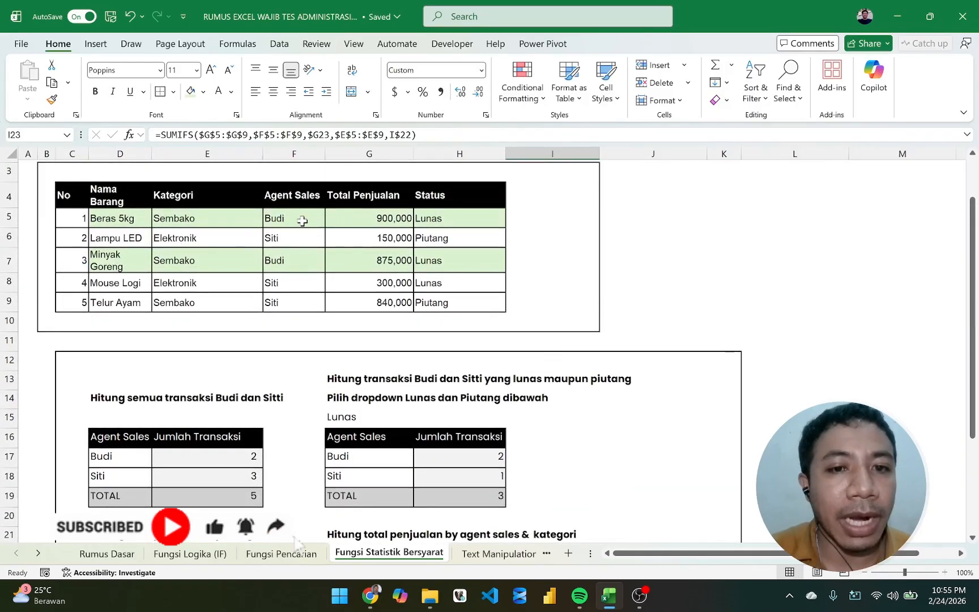
scroll(392, 290, "down", 1)
scroll(385, 286, "up", 1)
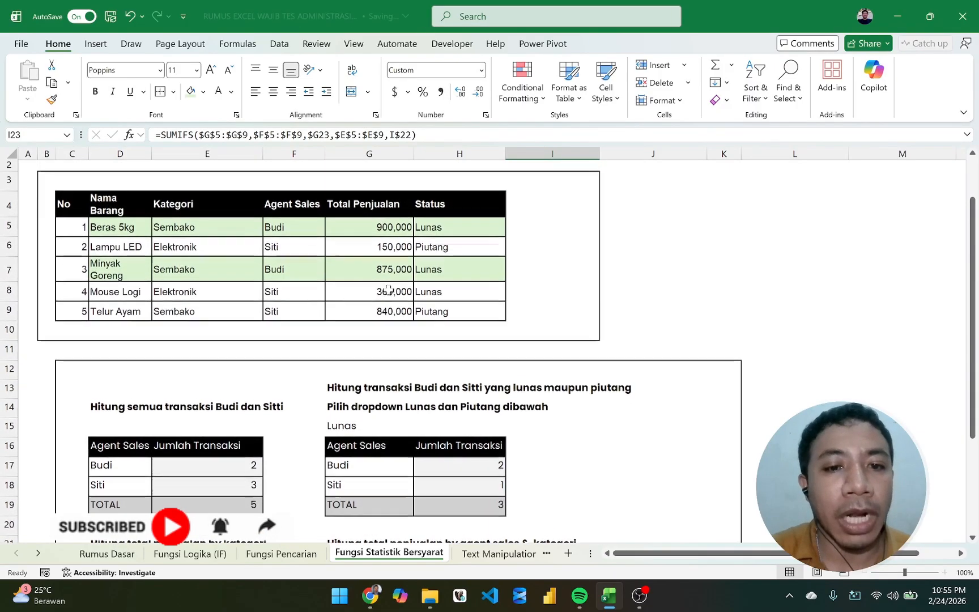
scroll(354, 267, "down", 4)
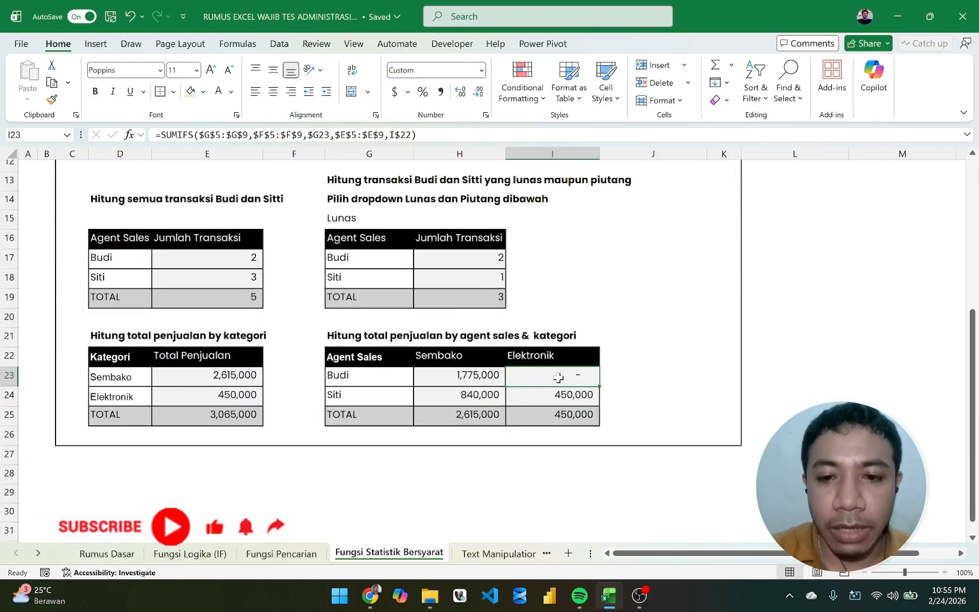
left_click(618, 377)
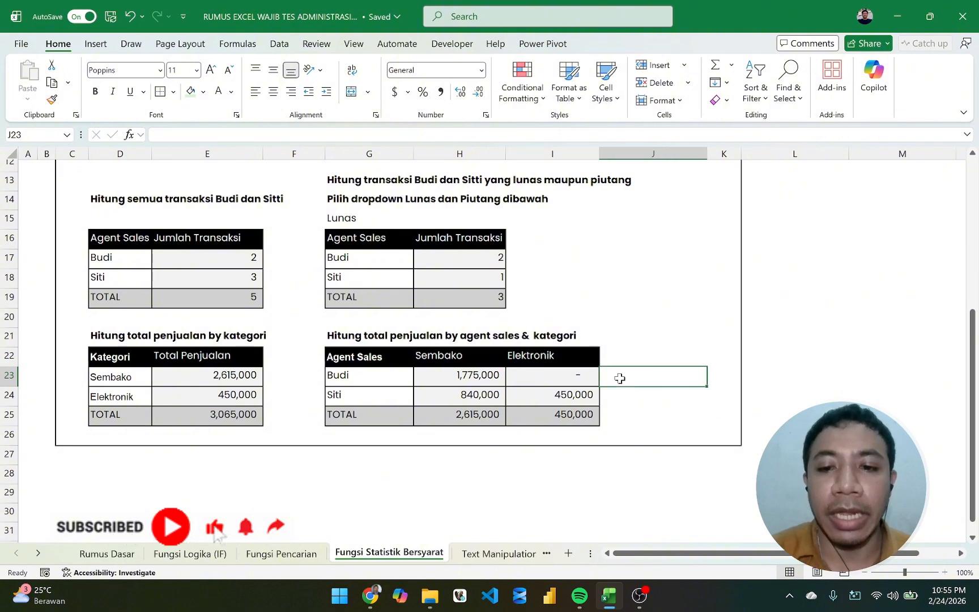
Try Elektronik as the Kategori of Beras 5kg in E5, check the sales summary tables, and undo the change.
scroll(526, 400, "up", 1)
scroll(527, 400, "up", 2)
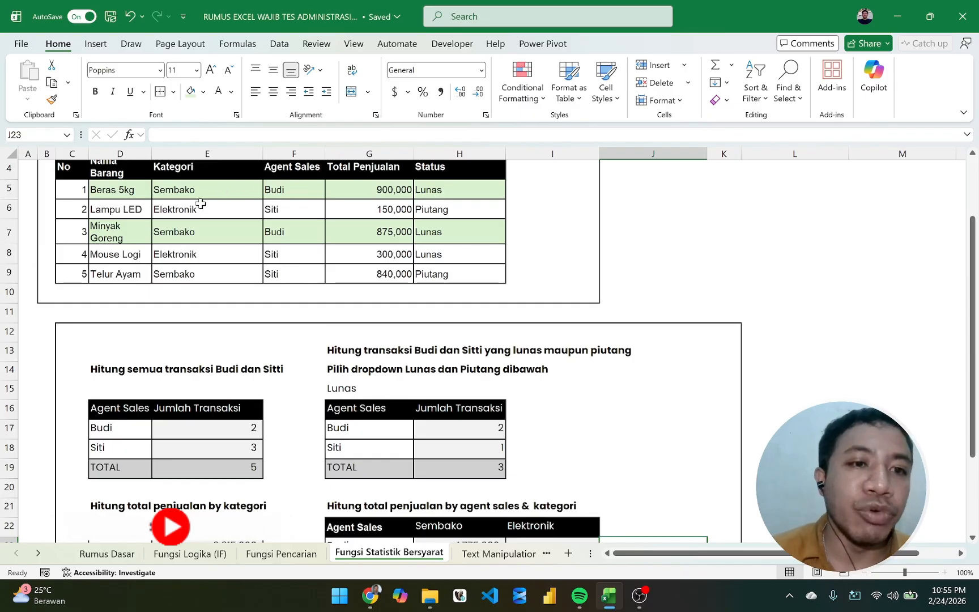
left_click(217, 188)
type("Elektronik")
key("Return")
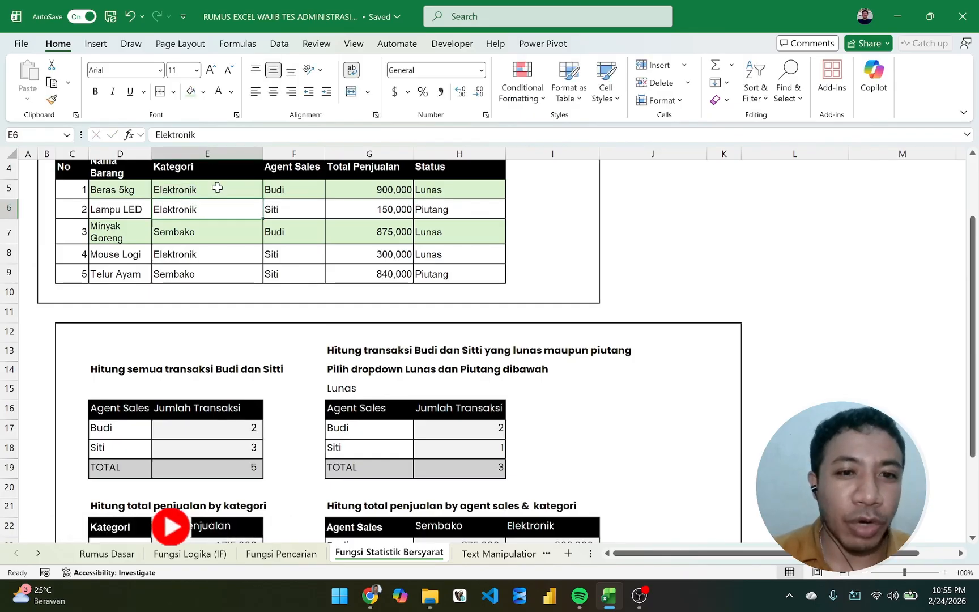
scroll(291, 284, "down", 2)
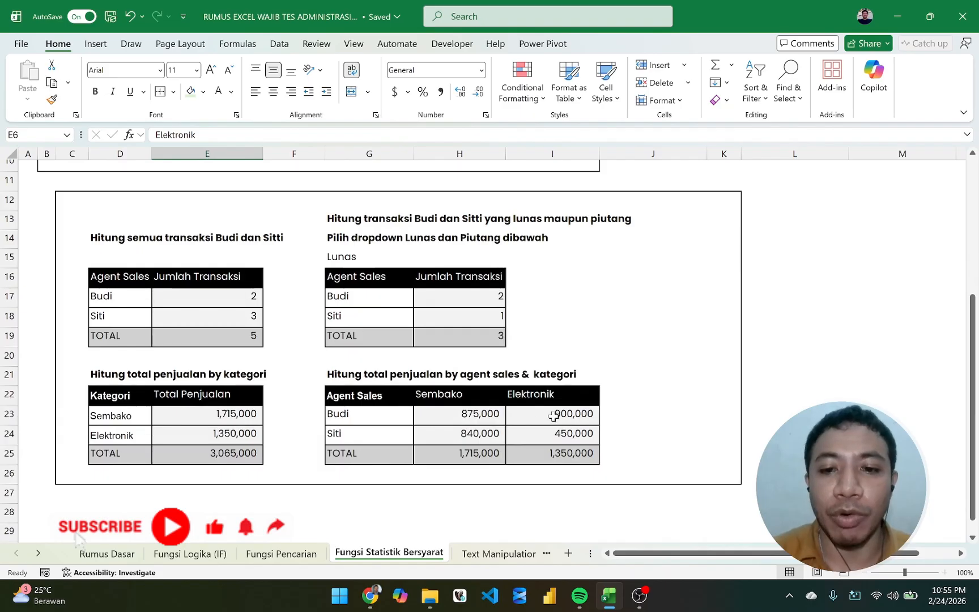
scroll(554, 417, "up", 3)
key("ctrl+z")
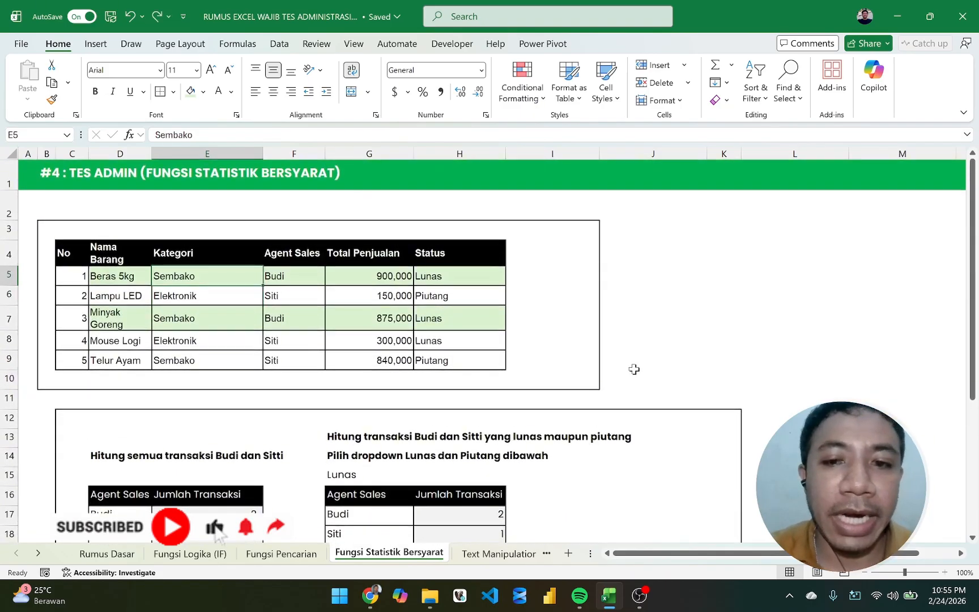
left_click(678, 312)
scroll(677, 312, "down", 4)
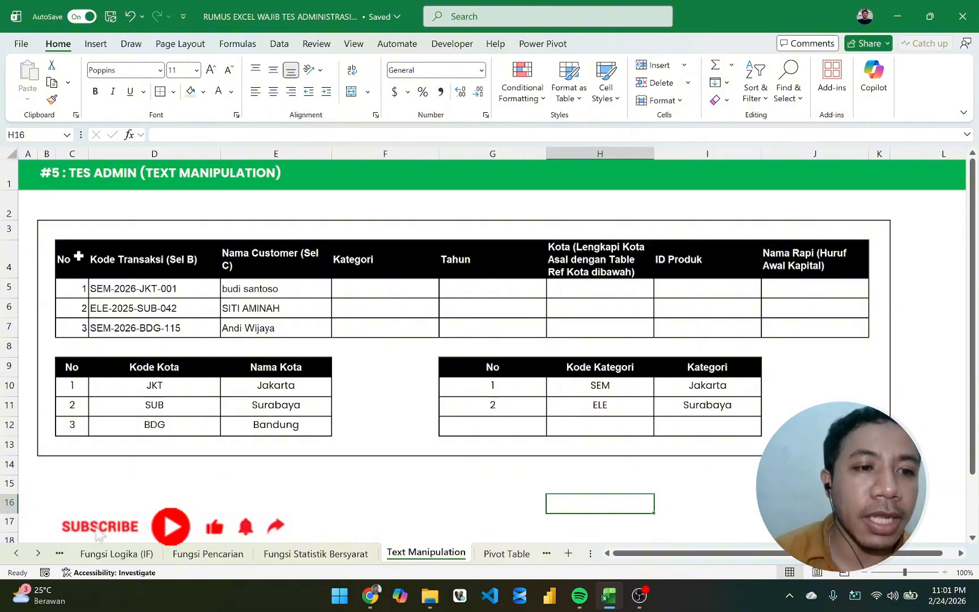
Examine the Text Manipulation table and the category, year and city segments of the transaction code in D5.
left_click_drag(78, 258, 803, 322)
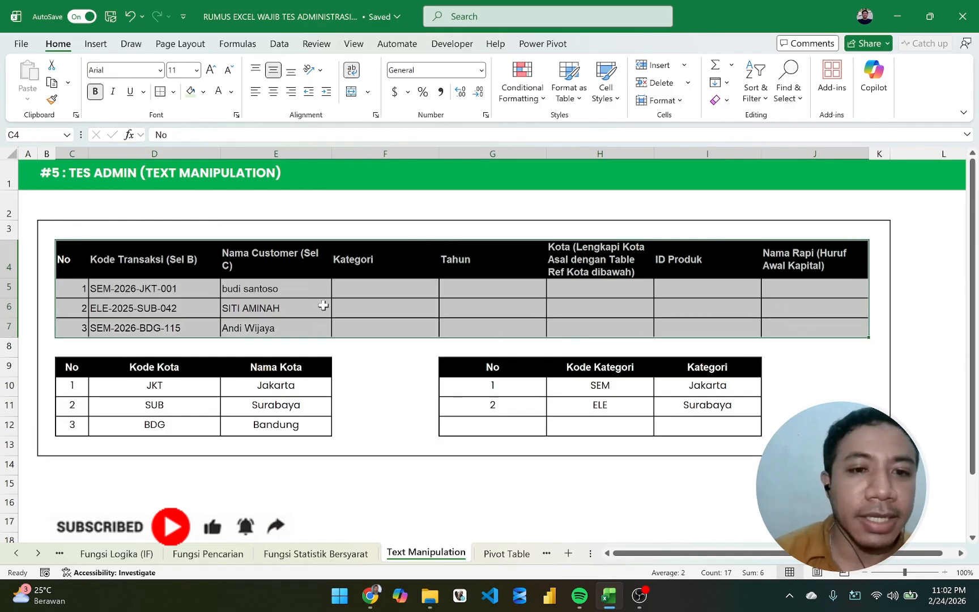
left_click(375, 270)
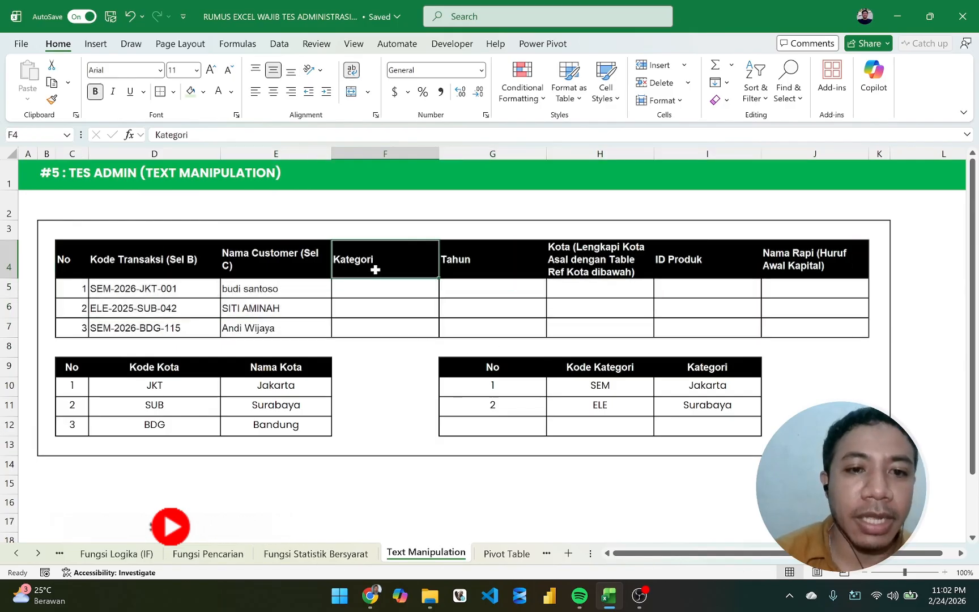
double_click(121, 291)
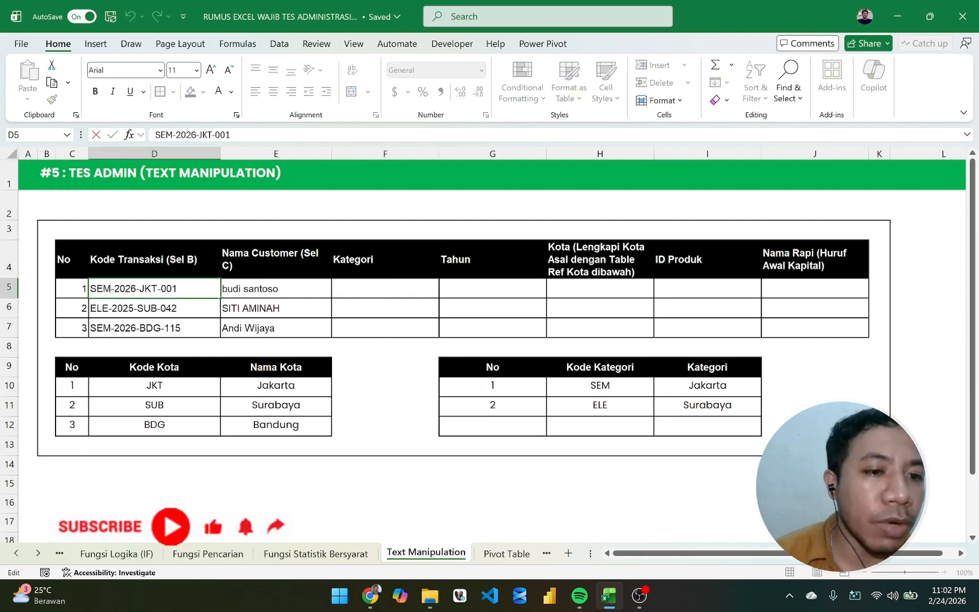
left_click_drag(111, 289, 90, 289)
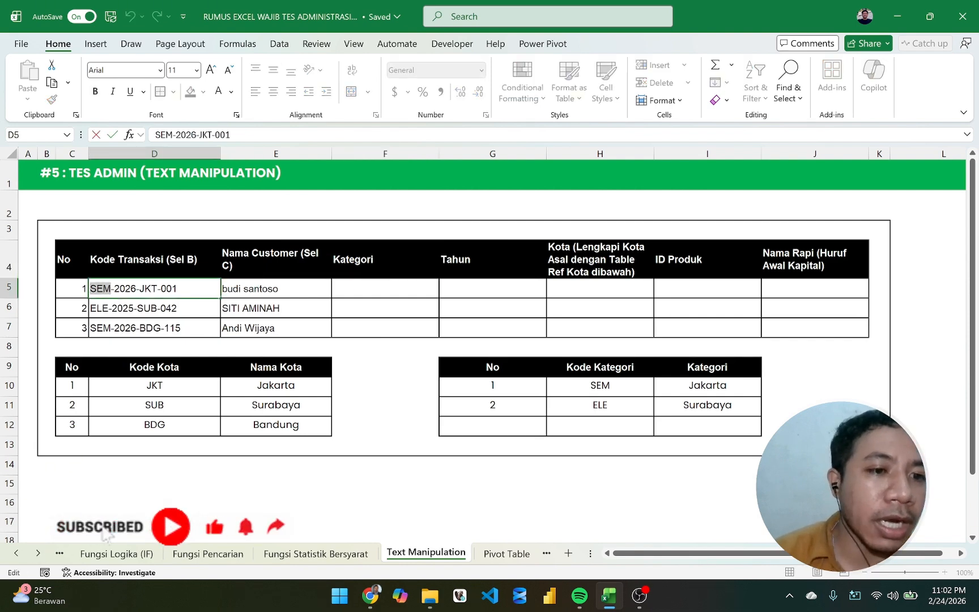
left_click(114, 289)
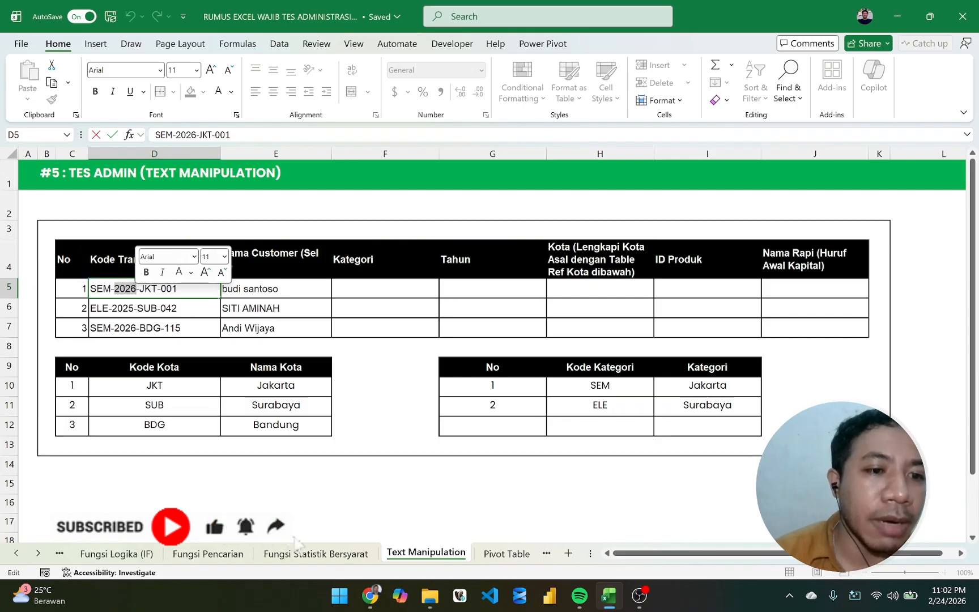
left_click(140, 289)
double_click(145, 289)
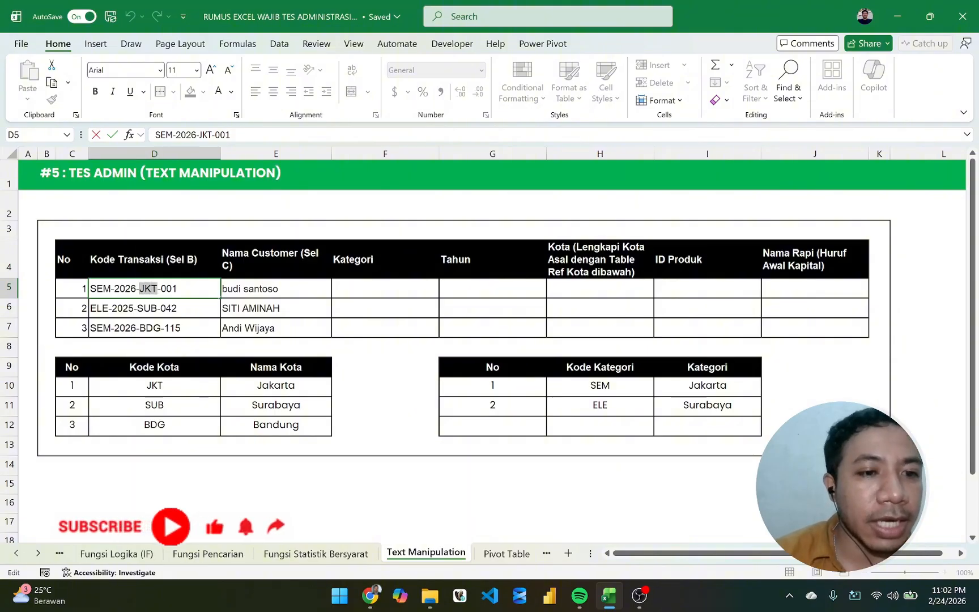
left_click(159, 289)
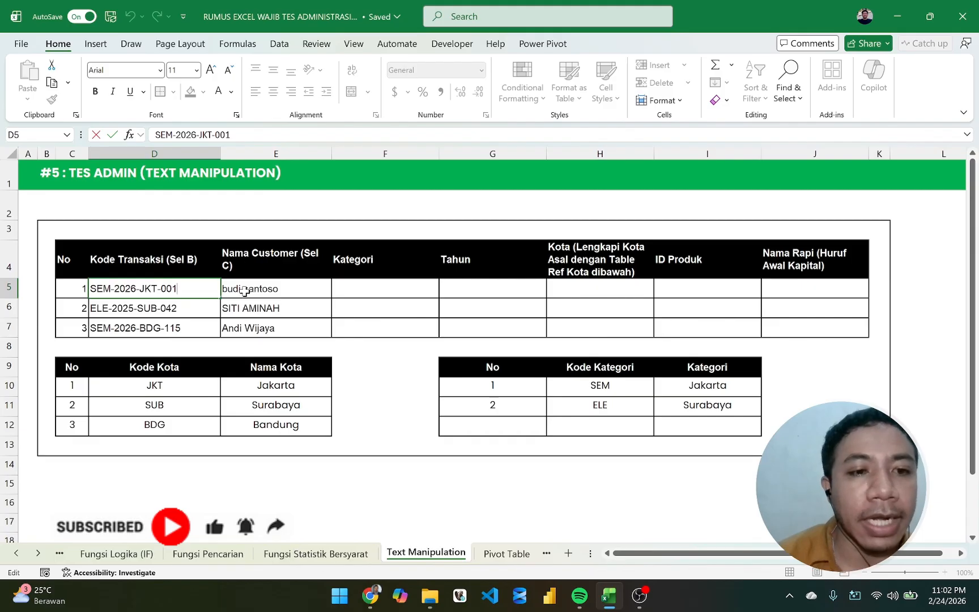
key("Return")
Enter =LEFT(D5,4) in the first Kategori cell F5 and correct the number of extracted characters to 3.
left_click(386, 281)
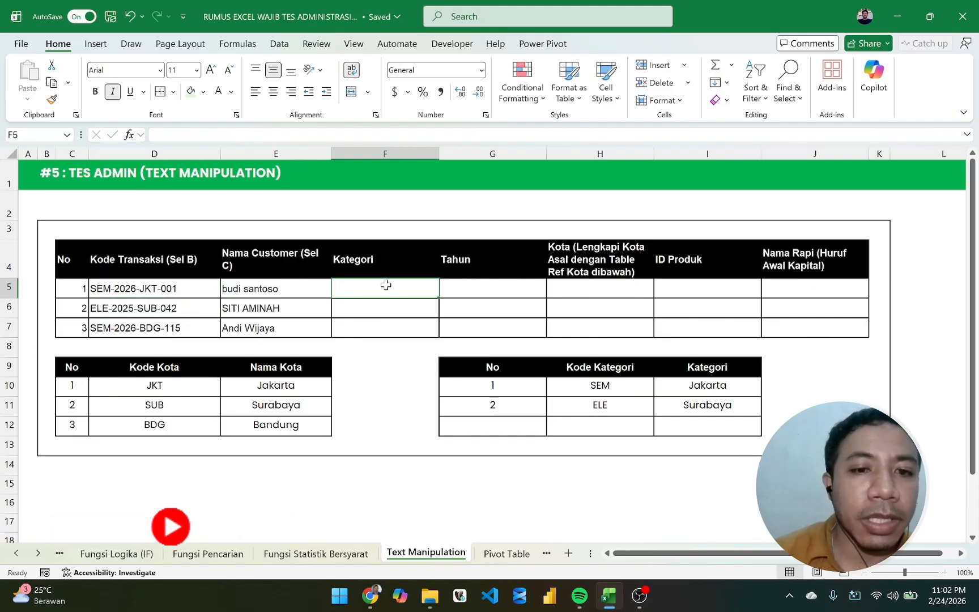
left_click_drag(371, 289, 365, 325)
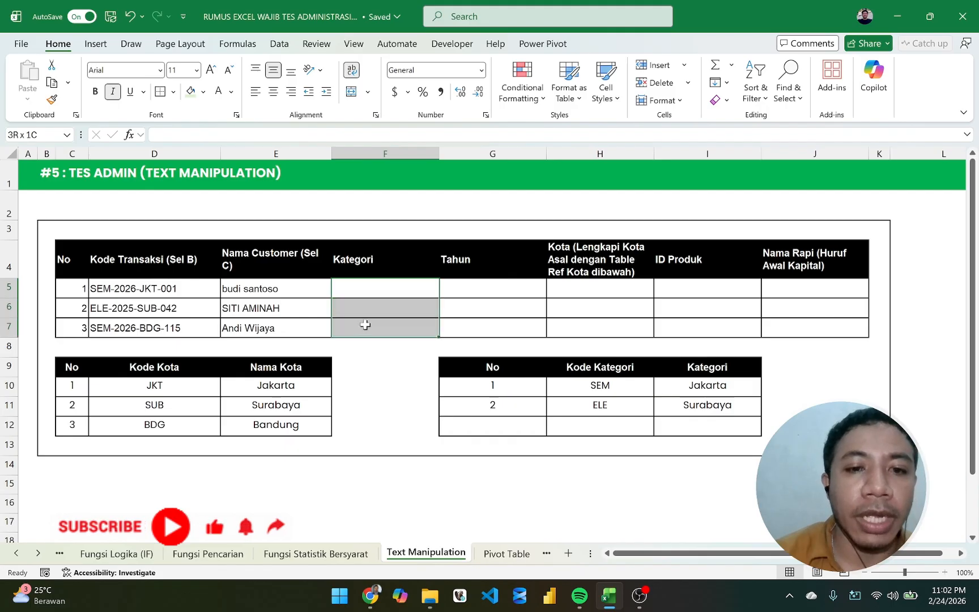
left_click(386, 295)
type("=")
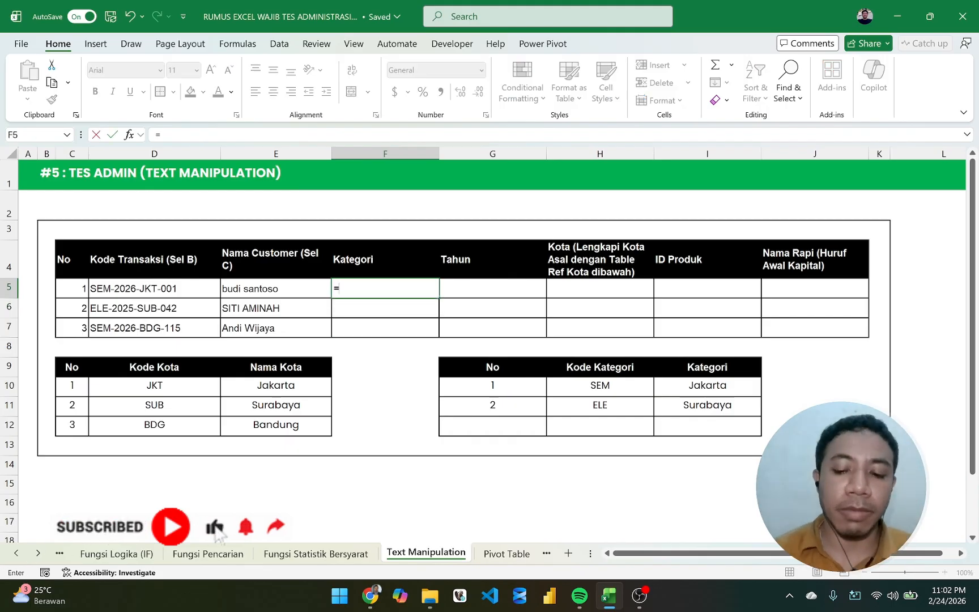
type("lef")
key("Tab")
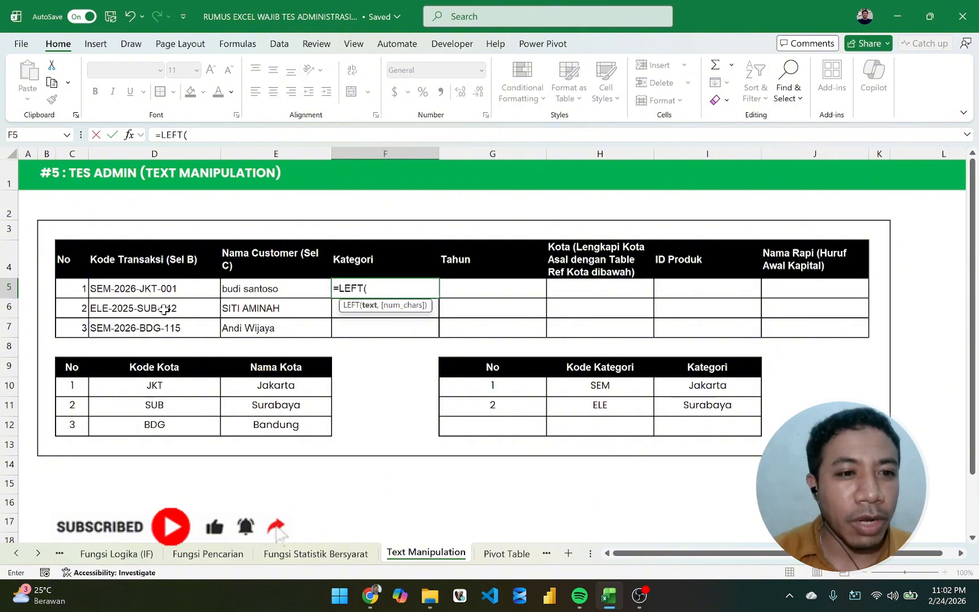
left_click(143, 288)
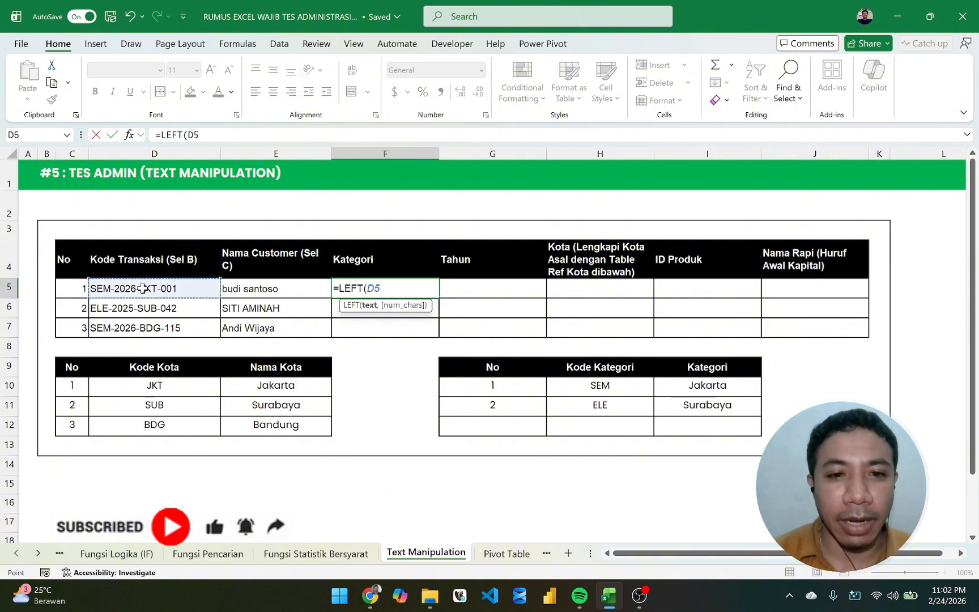
type(",4")
key("Return")
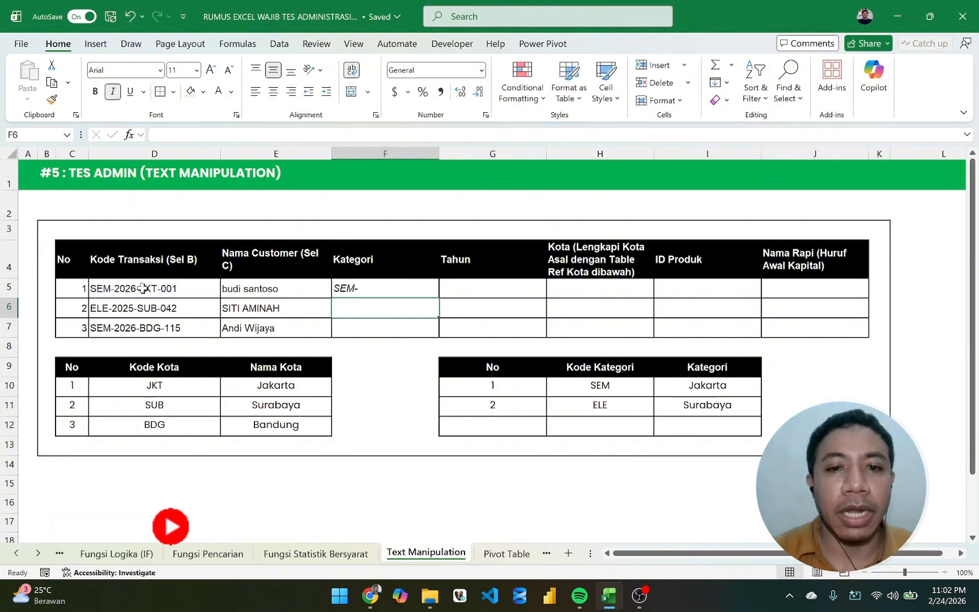
double_click(385, 288)
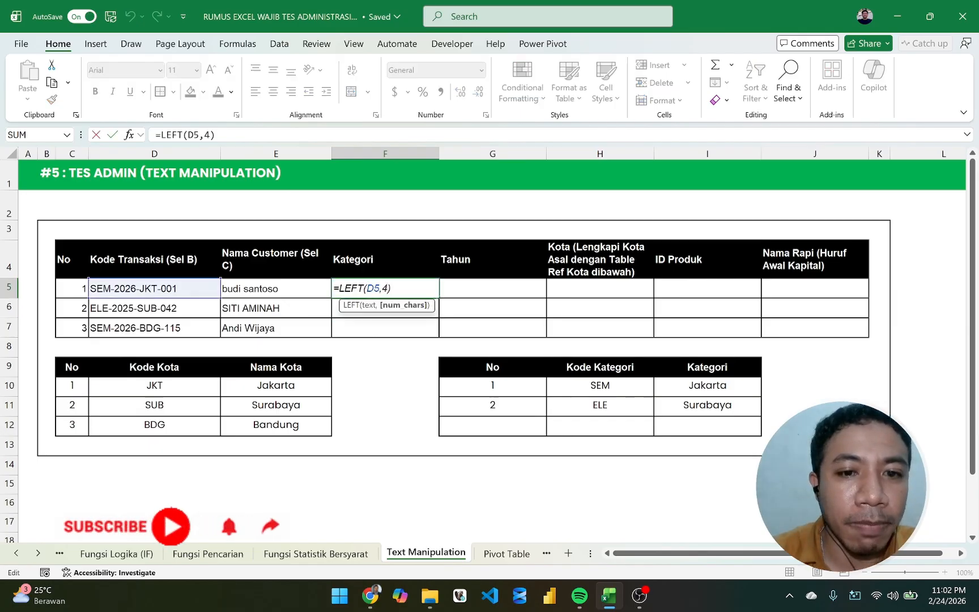
key("Return")
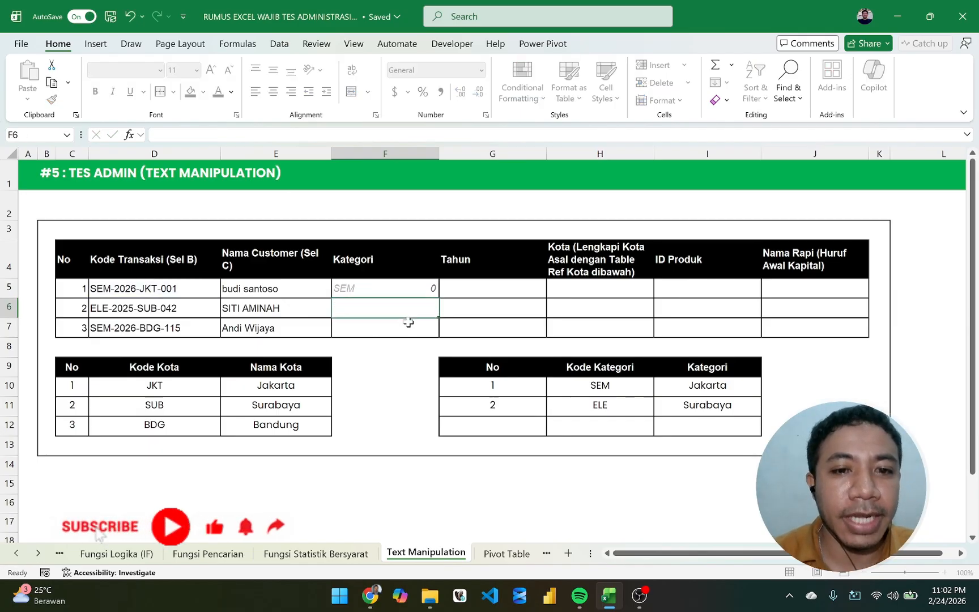
Fill the LEFT formula from F5 down to F7 and undo the fill.
left_click(434, 289)
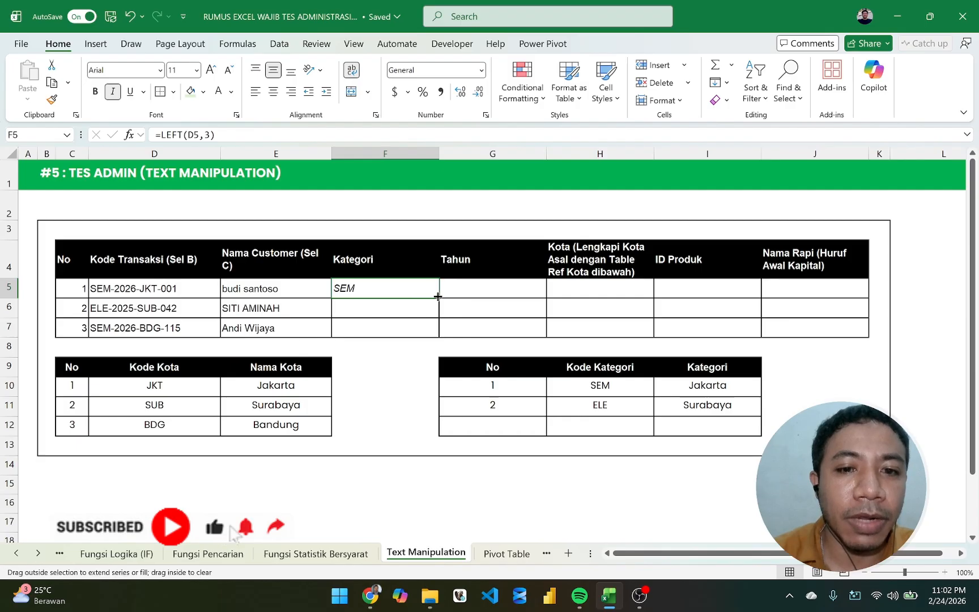
double_click(439, 297)
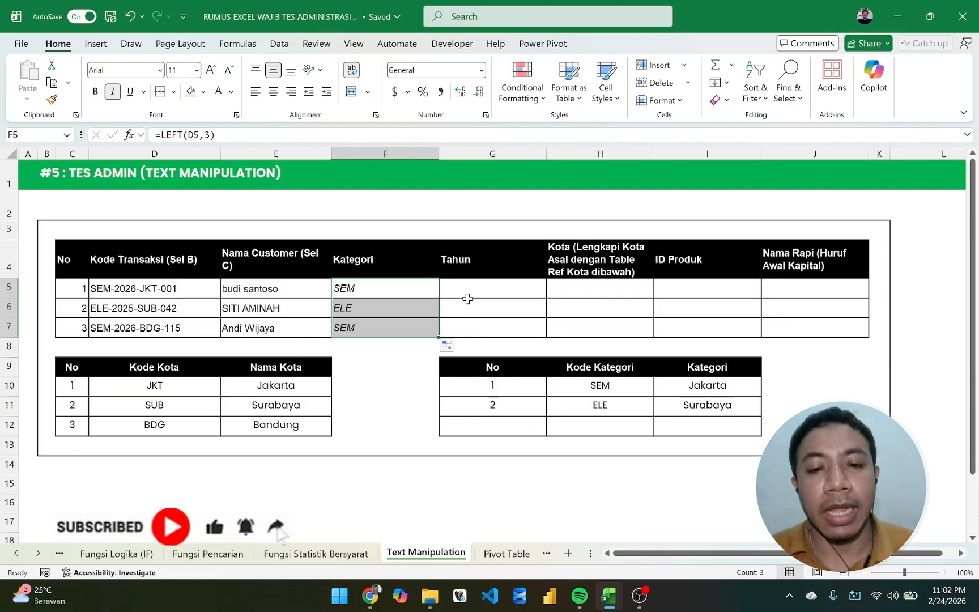
key("ctrl+z")
Nest the LEFT(D5,3) formula in the first Kategori cell F5 as the lookup value of a VLOOKUP.
left_click_drag(598, 371, 623, 397)
left_click_drag(724, 360, 715, 406)
left_click(416, 288)
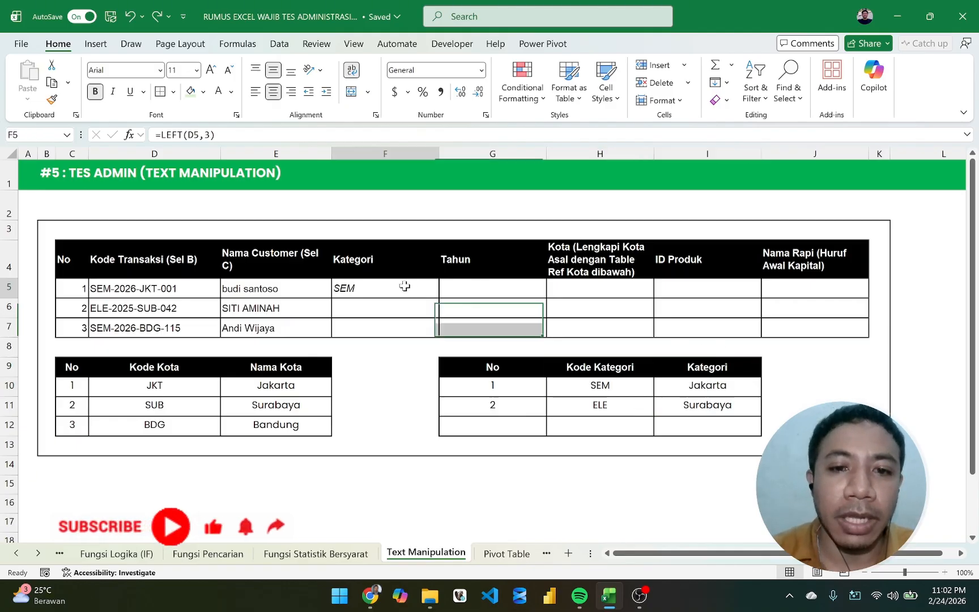
key("F2")
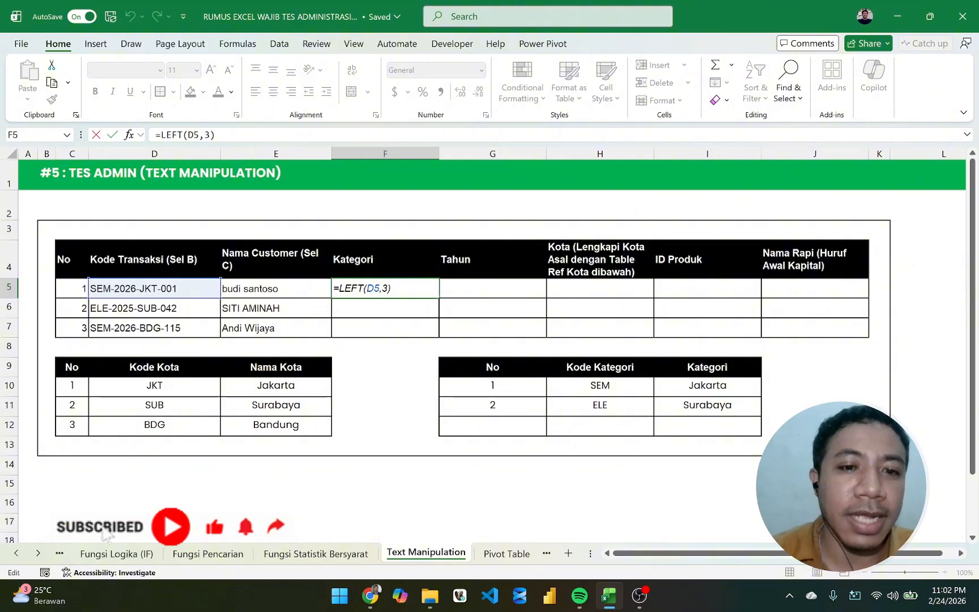
key("Home")
key("Right")
type("VLOOKUP(LEFT(D5")
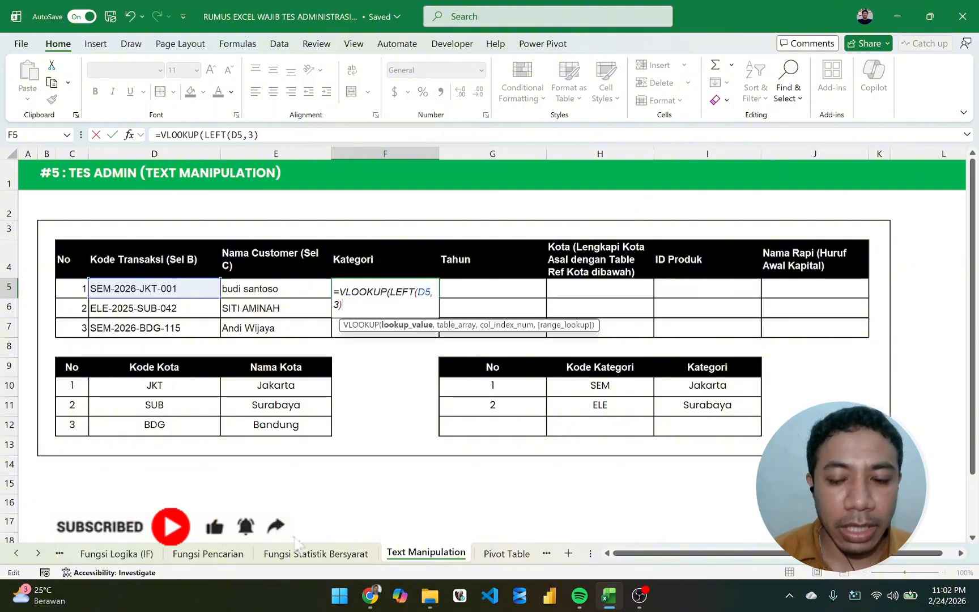
type(",")
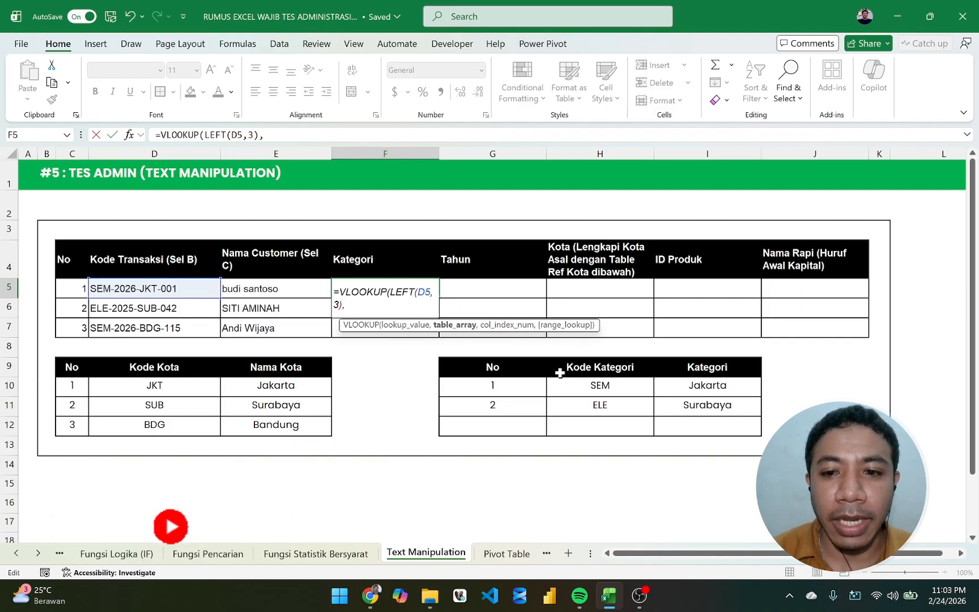
Complete the VLOOKUP in F5 with the absolute table range $H$9:$I$11, column index 2 and exact match 0.
left_click(582, 366)
left_click_drag(655, 385, 698, 403)
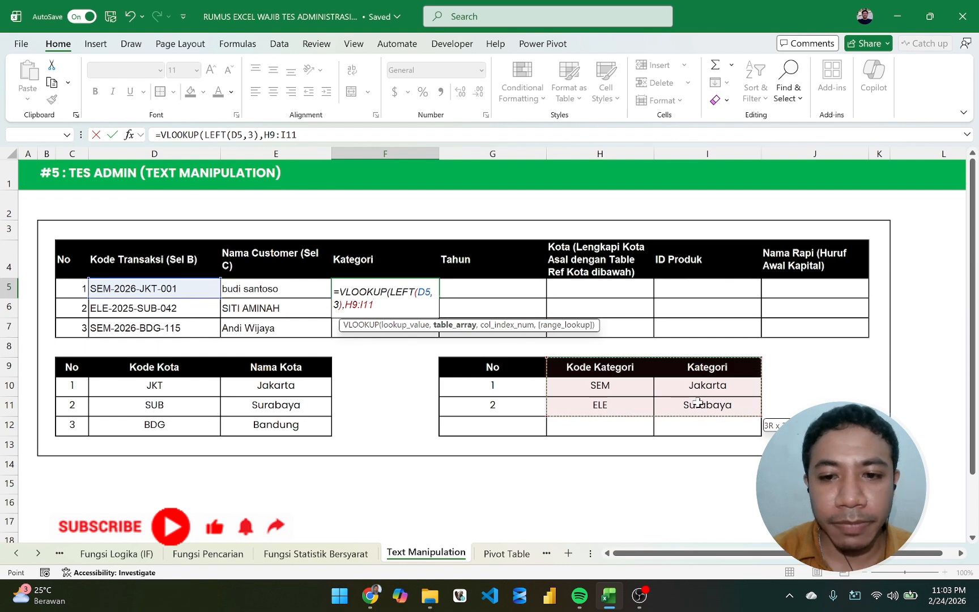
key("F4")
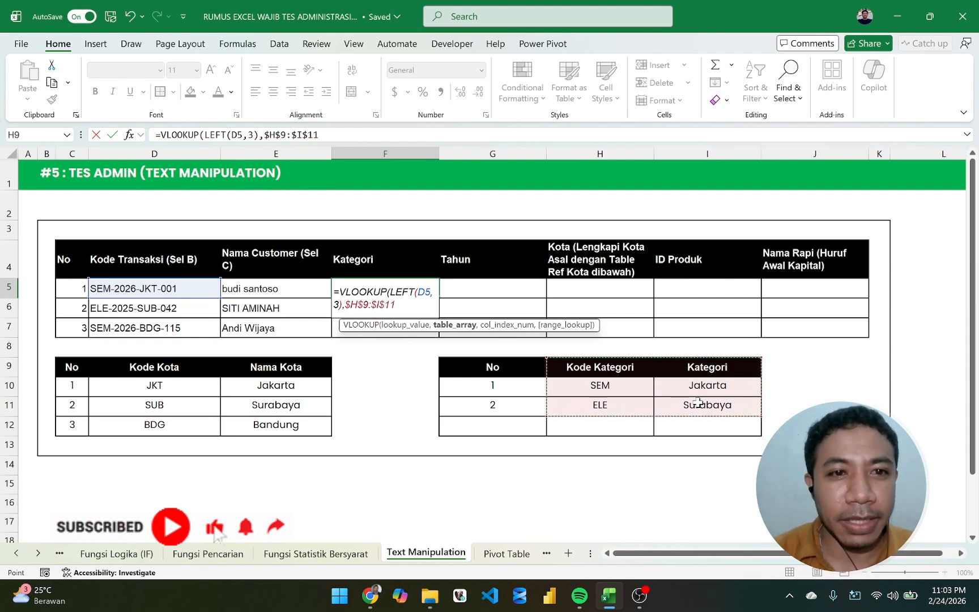
type(",")
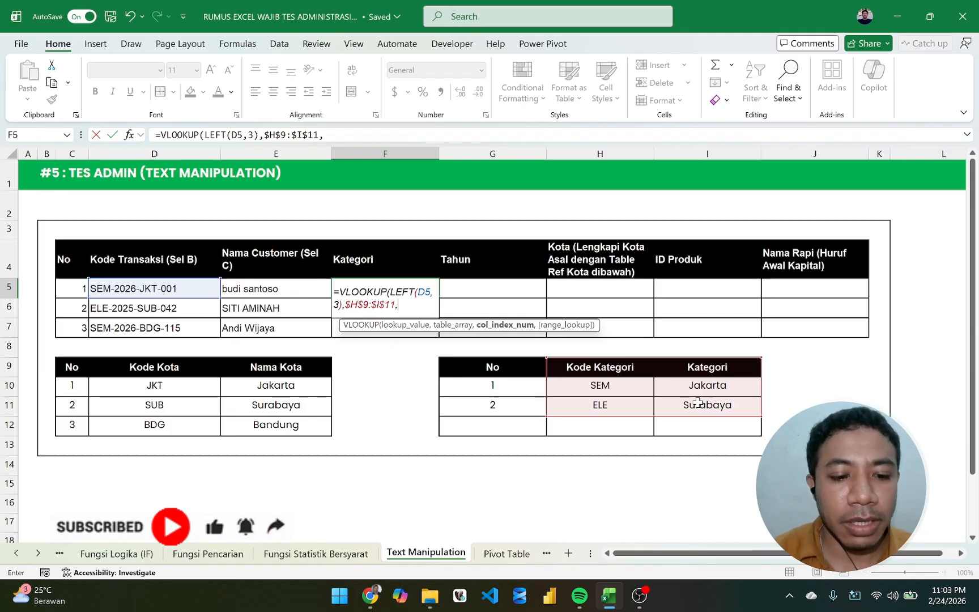
type("2,")
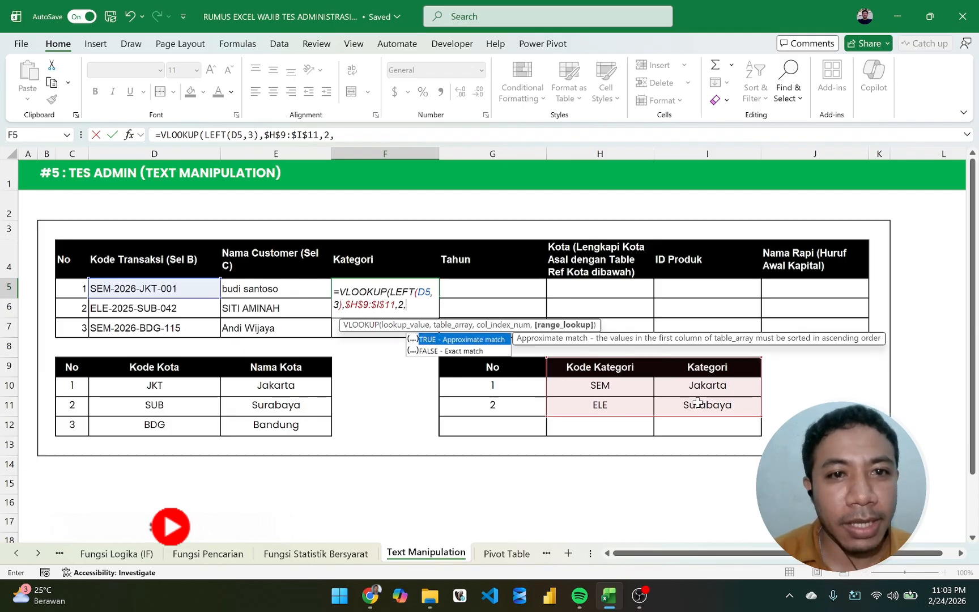
type("0")
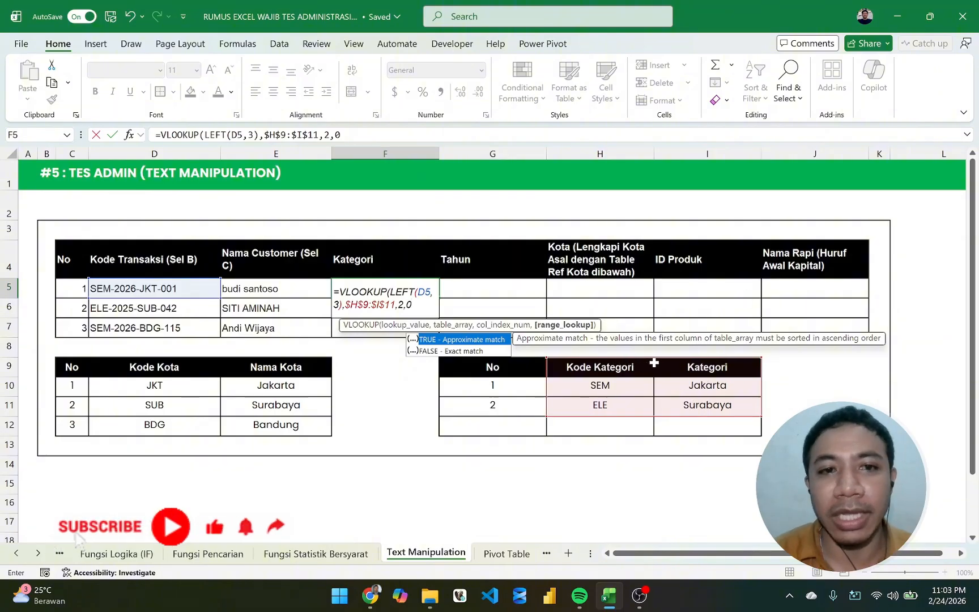
key("Return")
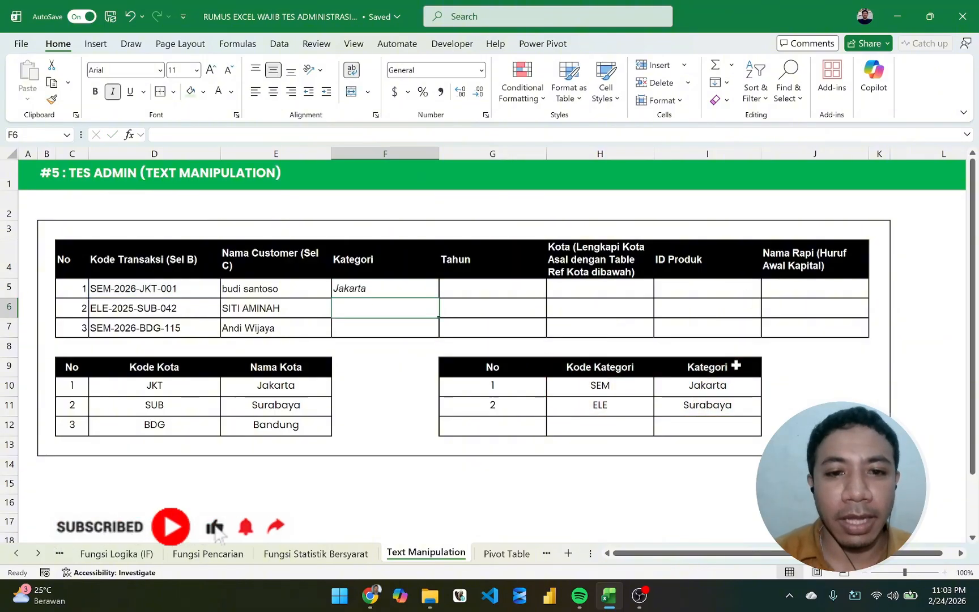
left_click(415, 289)
key("F2")
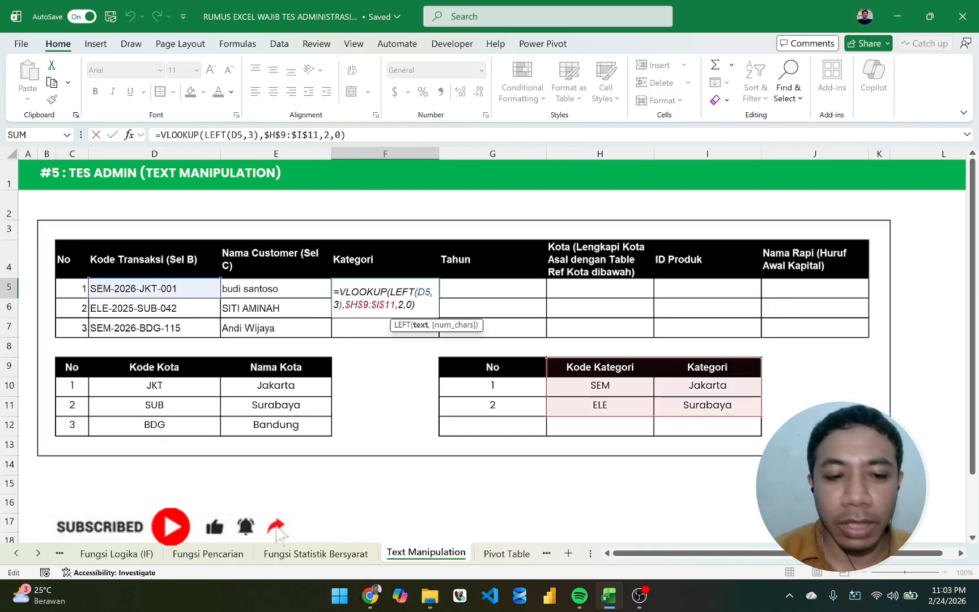
key("Escape")
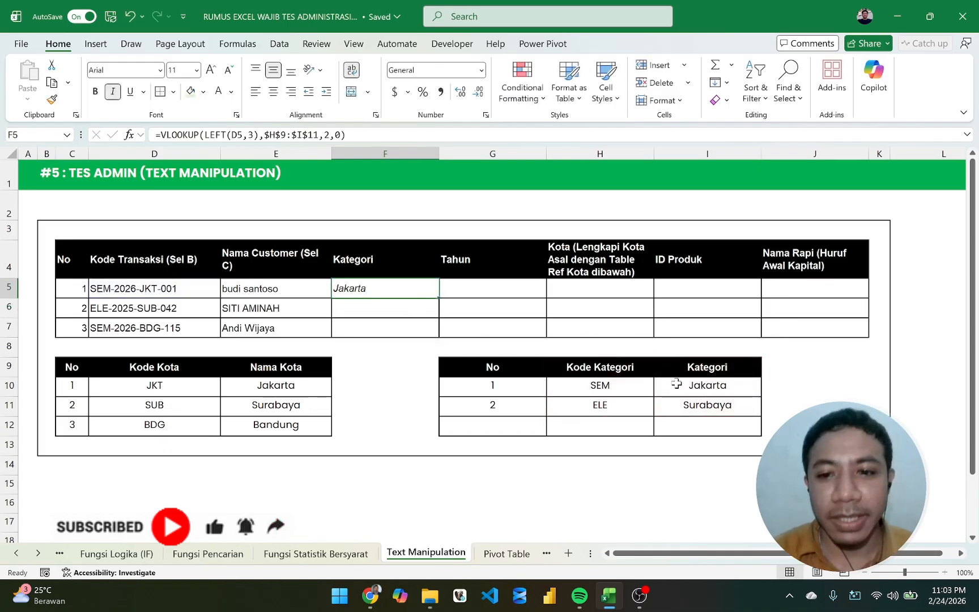
Correct the Kategori names in the category reference table to Sembako for SEM and Elektronik for ELE.
left_click(676, 384)
type("Sembao")
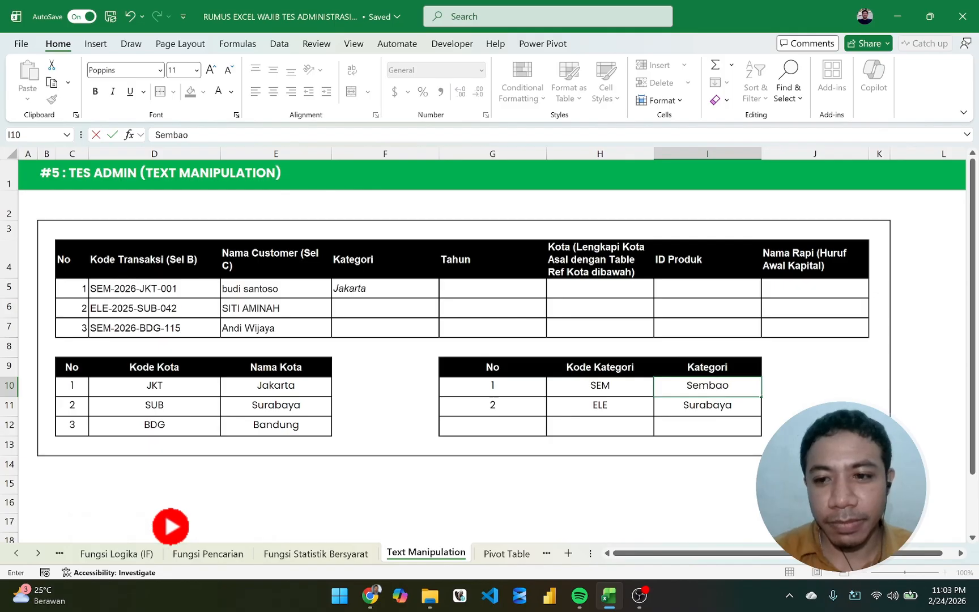
key("BackSpace")
type("kko")
key("BackSpace")
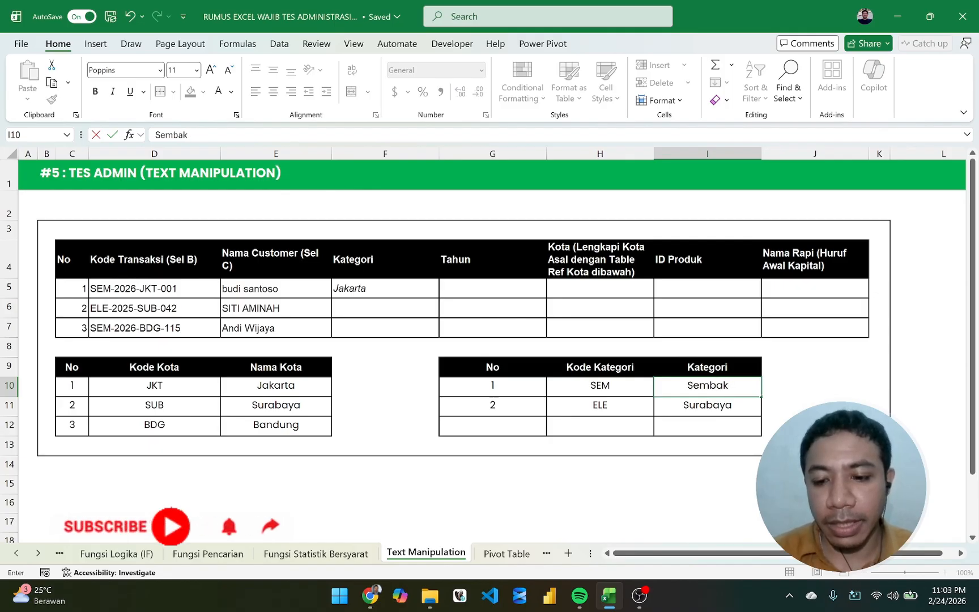
type("o")
key("Return")
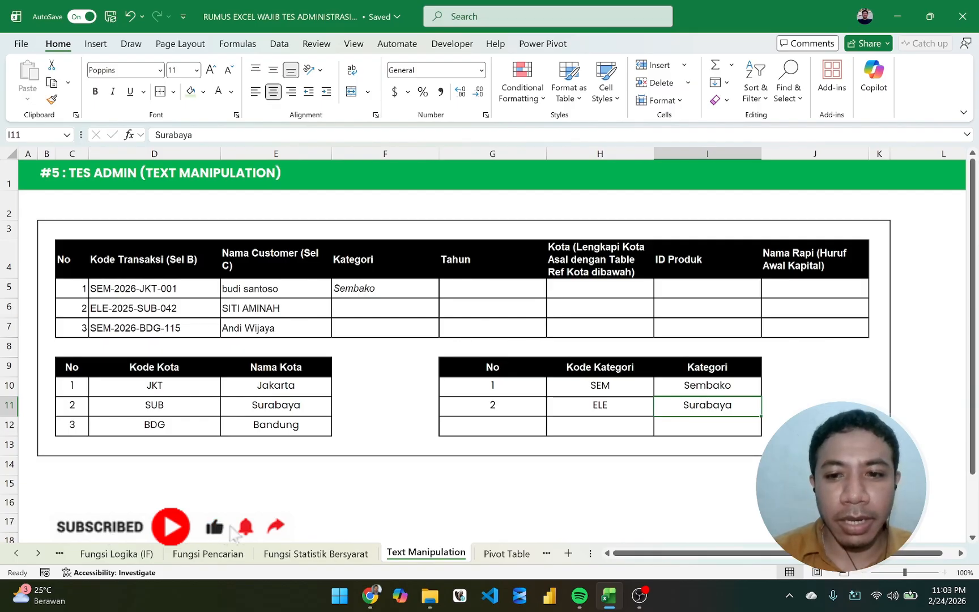
type("Elektronik")
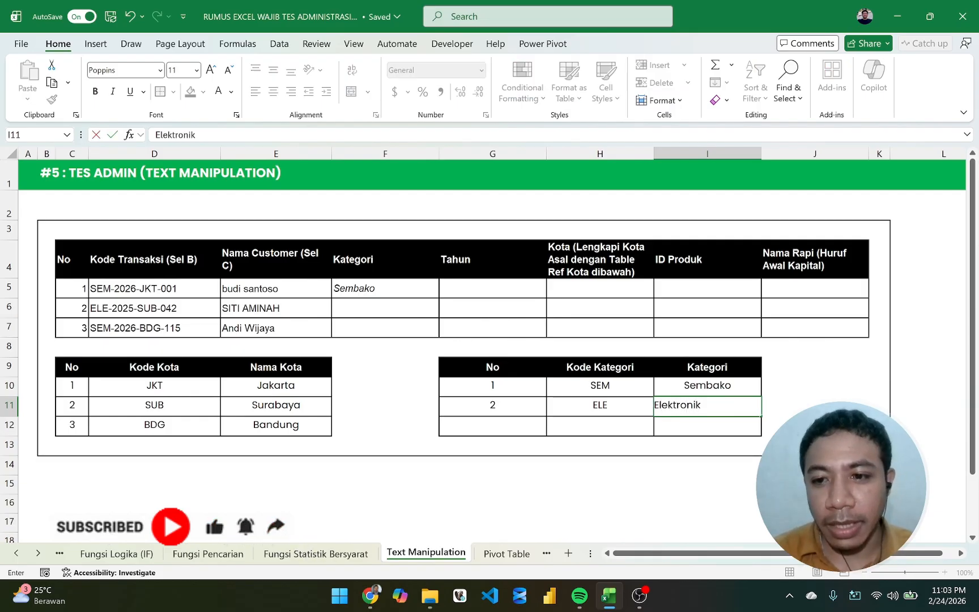
key("Return")
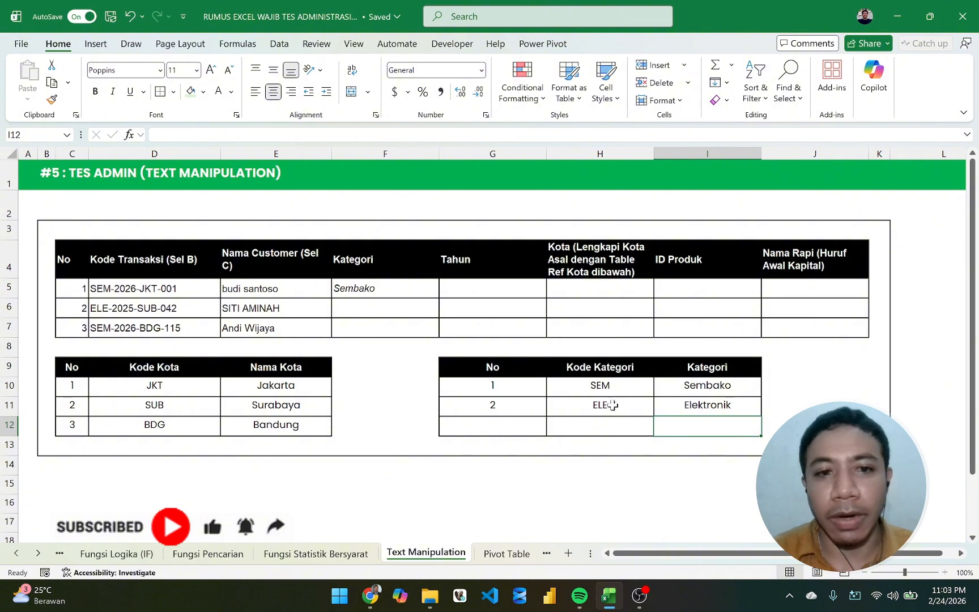
Fill the VLOOKUP formula from F5 down to F7 in the Kategori column.
left_click(405, 286)
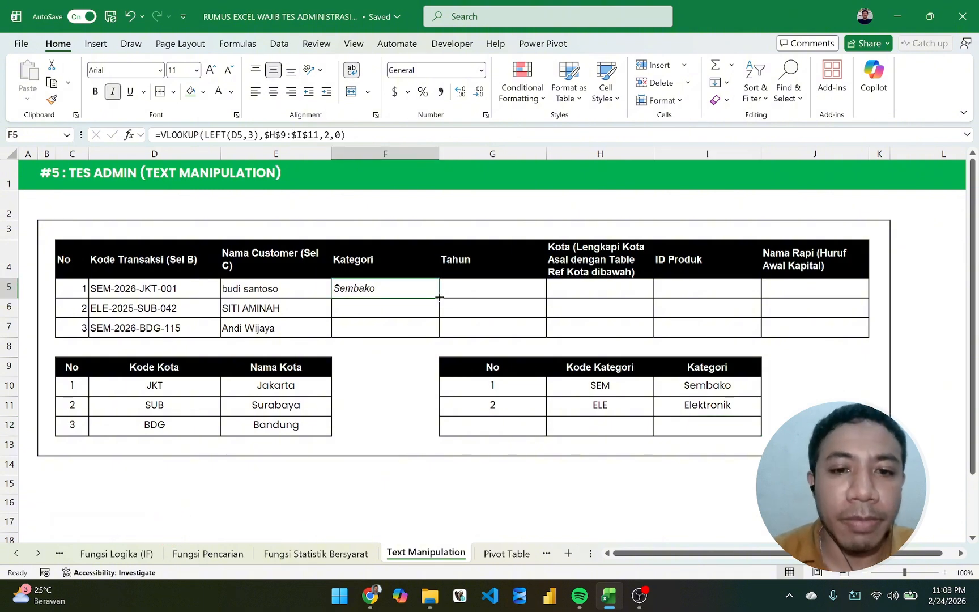
left_click_drag(439, 297, 440, 297)
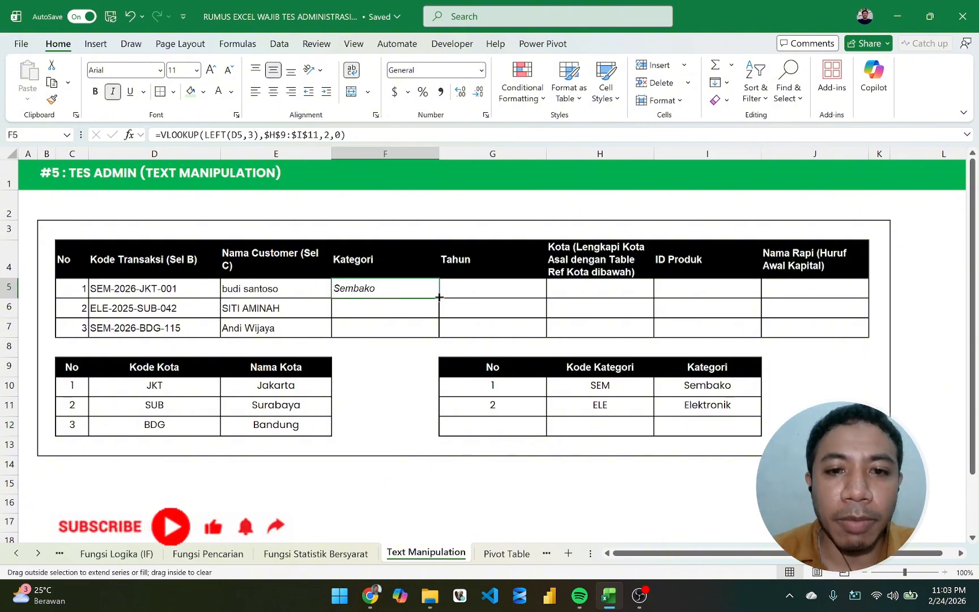
double_click(439, 297)
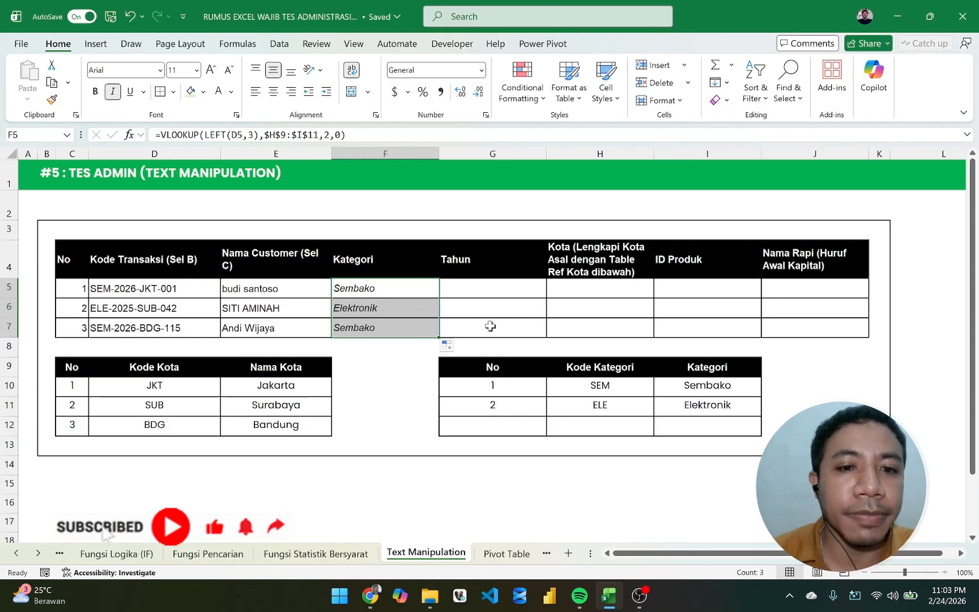
Enter =MID(D5,5,4) in the first Tahun cell G5 and fill it down to G7.
left_click(479, 283)
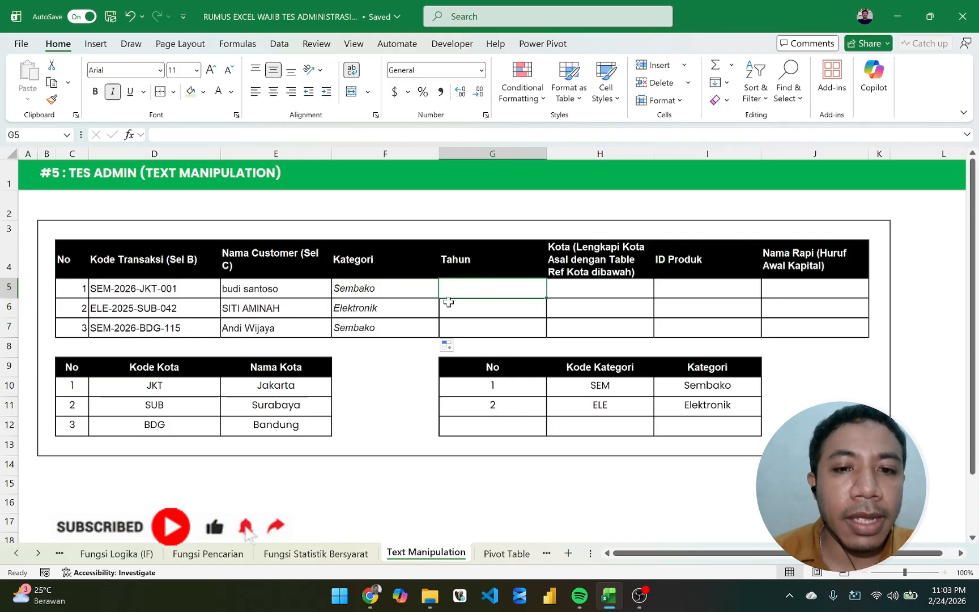
left_click(115, 289)
double_click(115, 290)
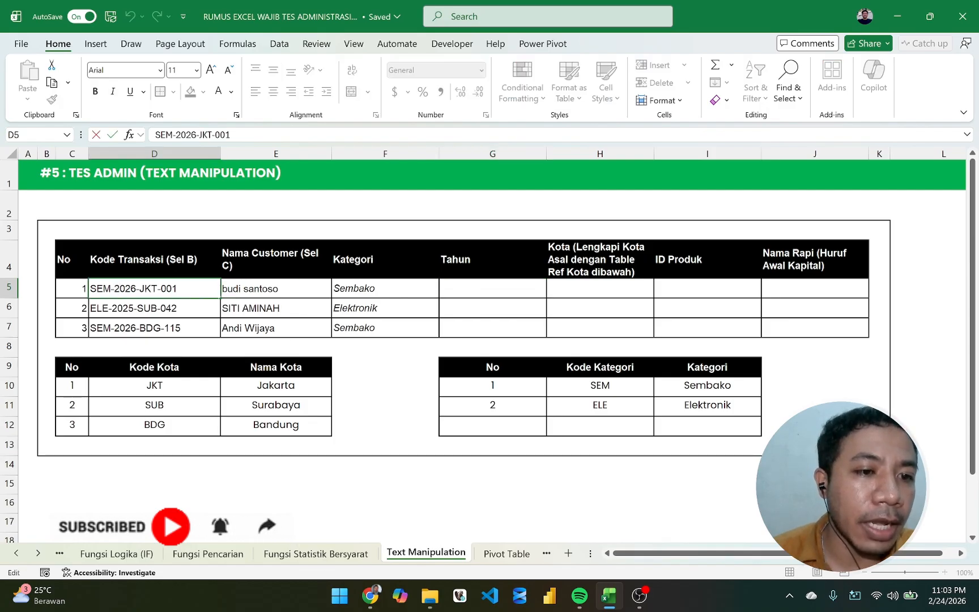
double_click(122, 288)
left_click(462, 290)
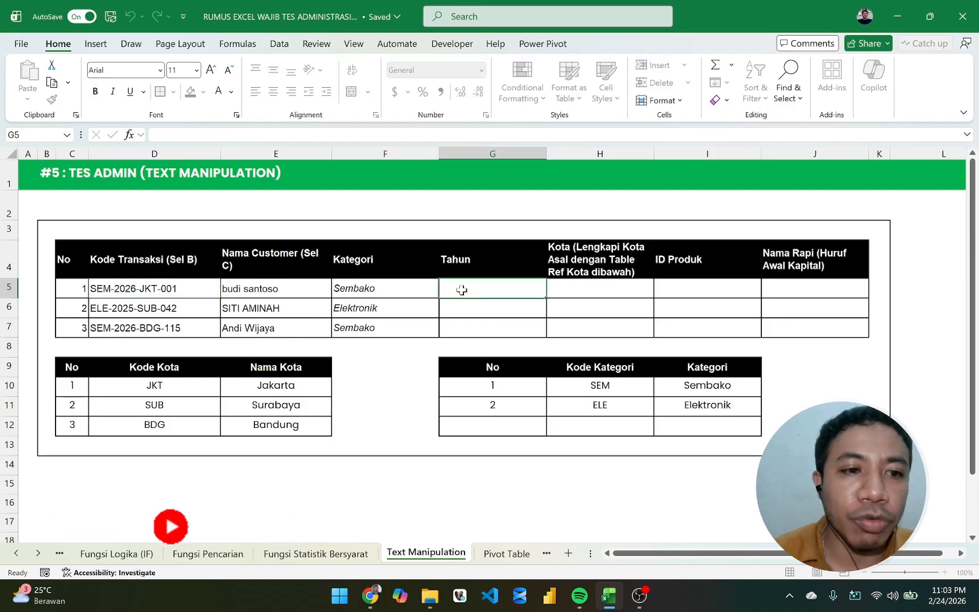
type("=mid")
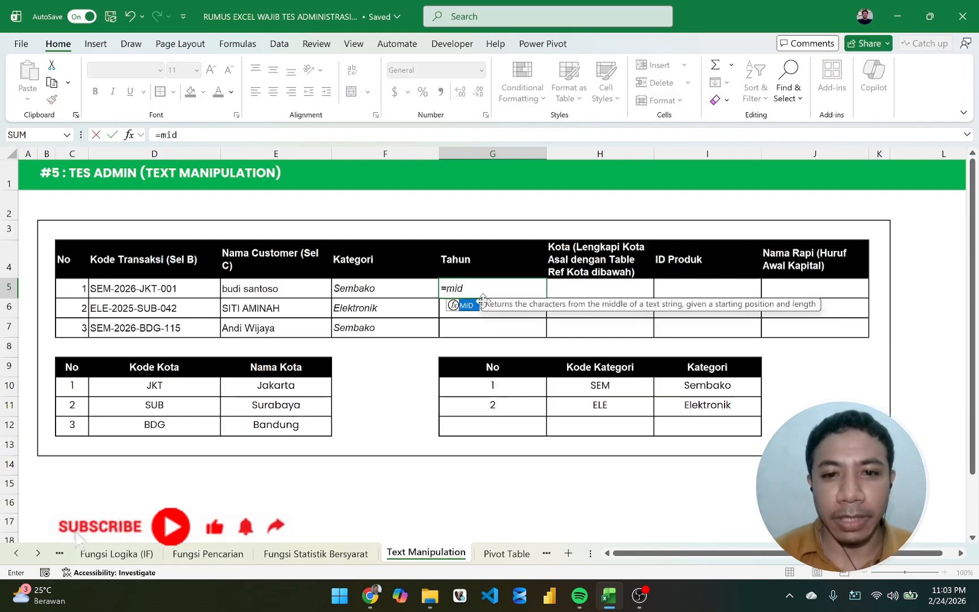
key("Tab")
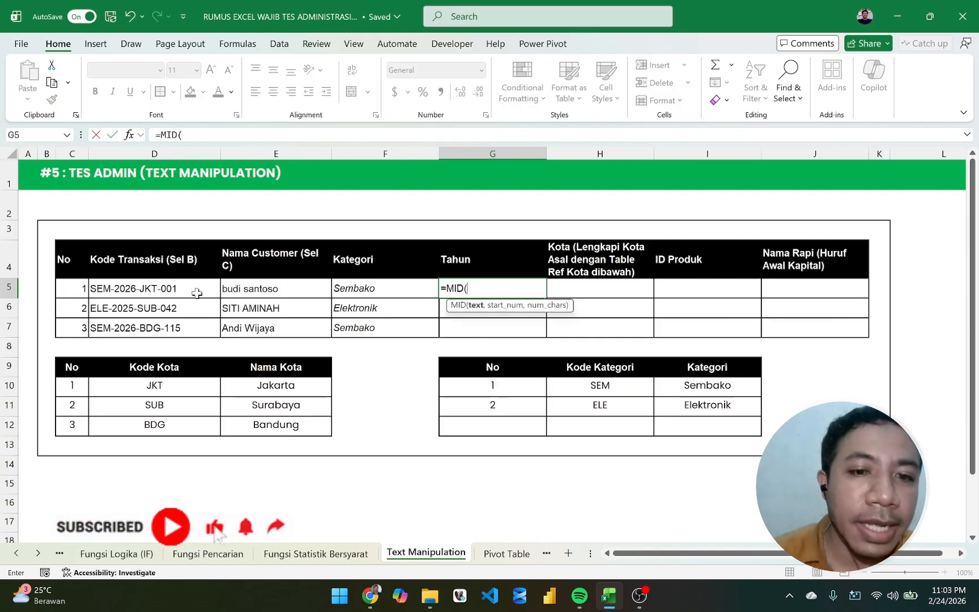
left_click(148, 289)
type(",")
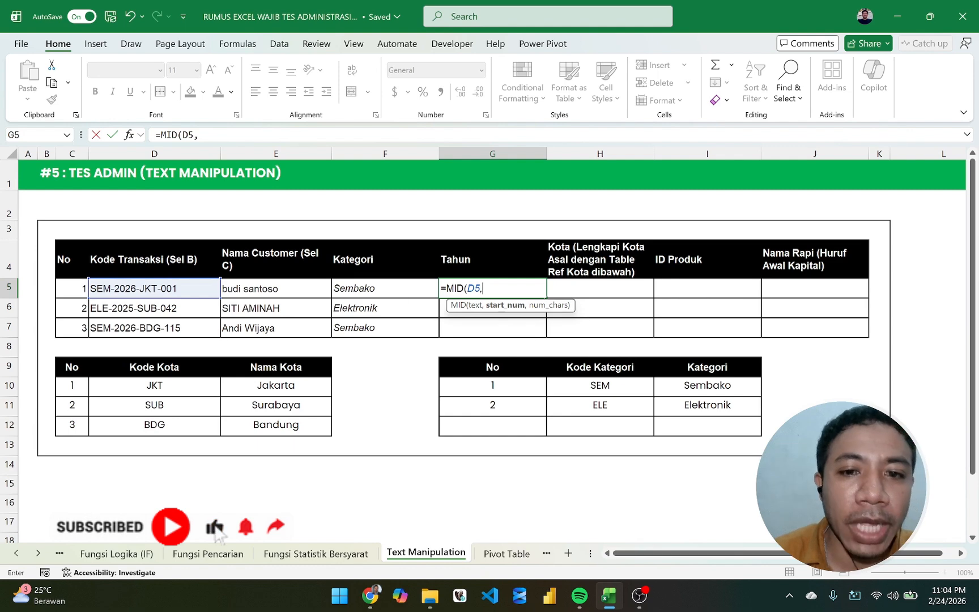
type("5,")
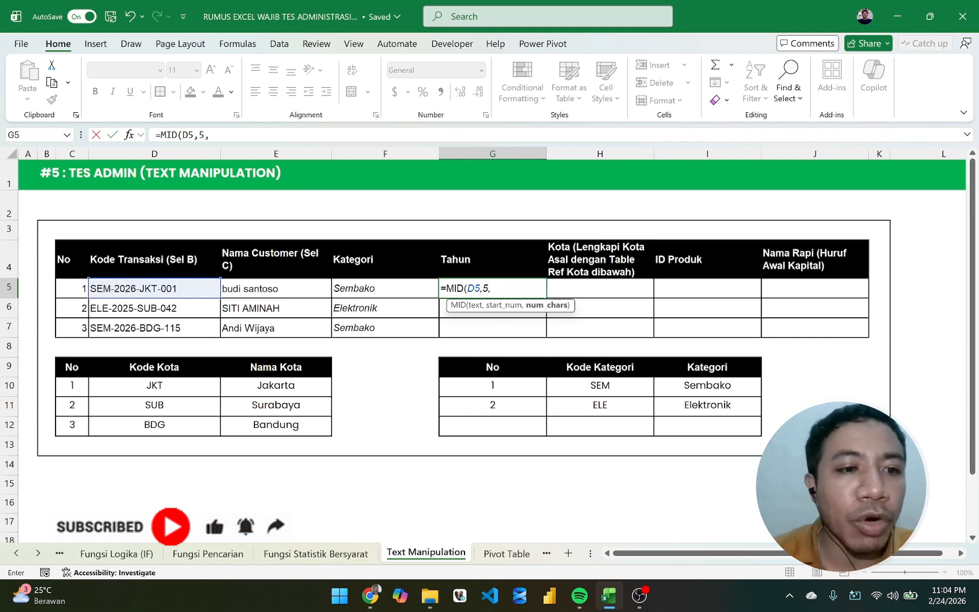
type("4")
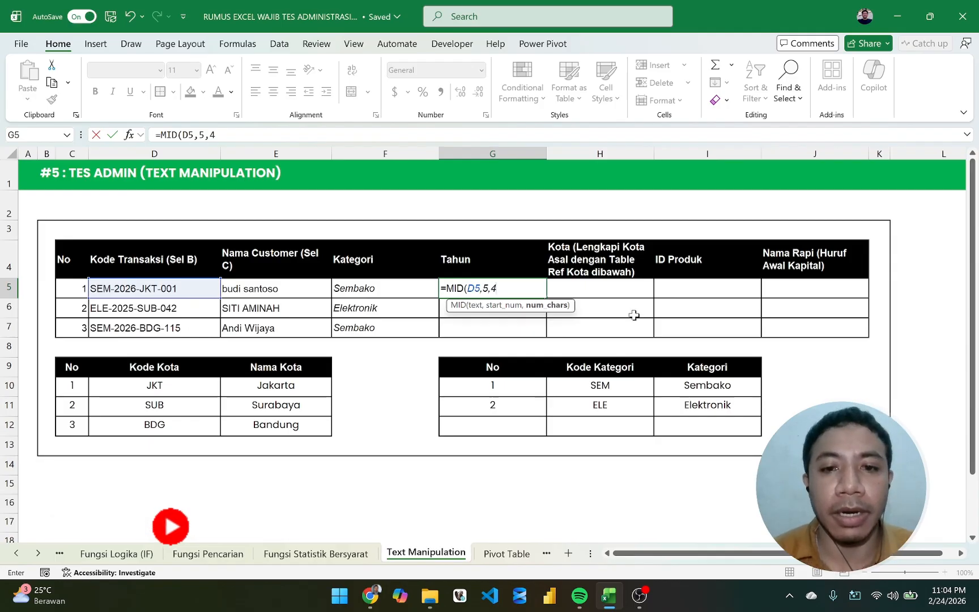
type(")")
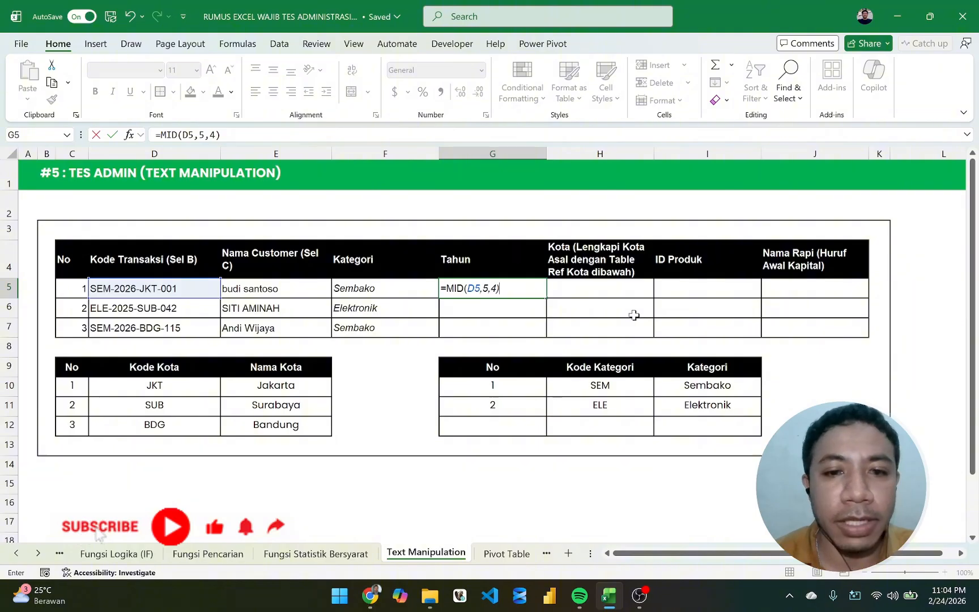
key("Return")
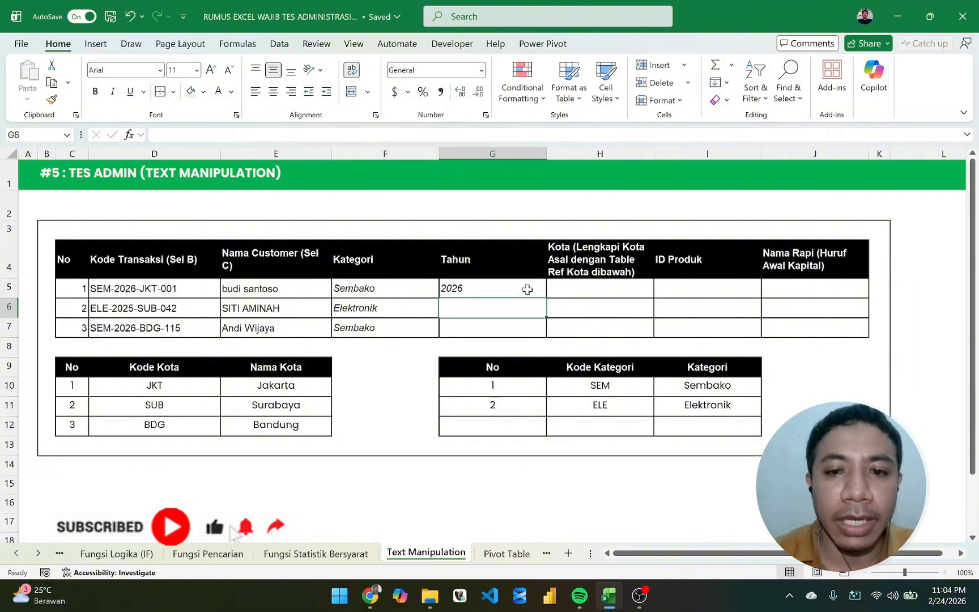
left_click(527, 290)
double_click(545, 299)
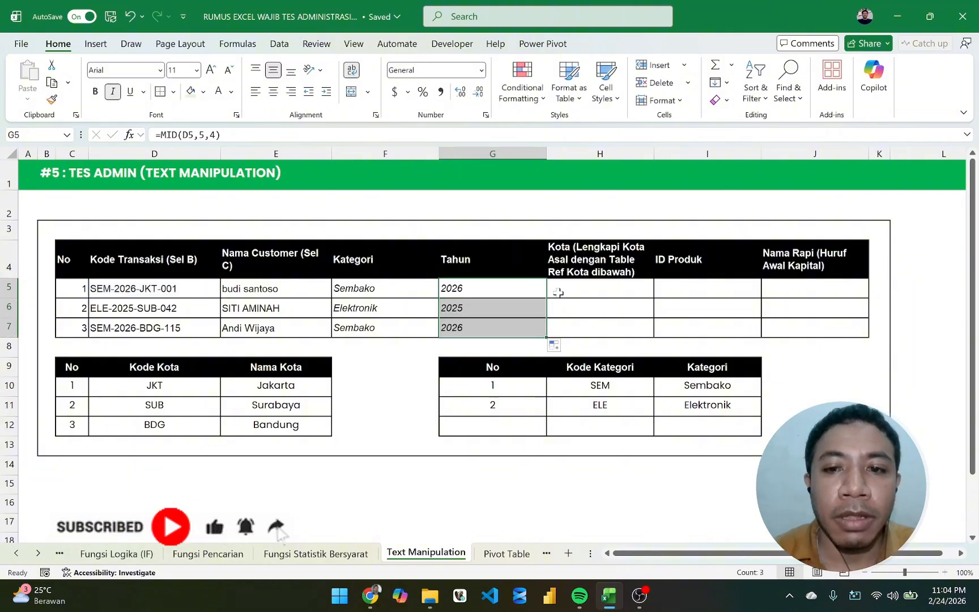
Enter =MID(D5,10,3) in the first Kota cell H5 to extract the three-letter city code.
left_click(561, 293)
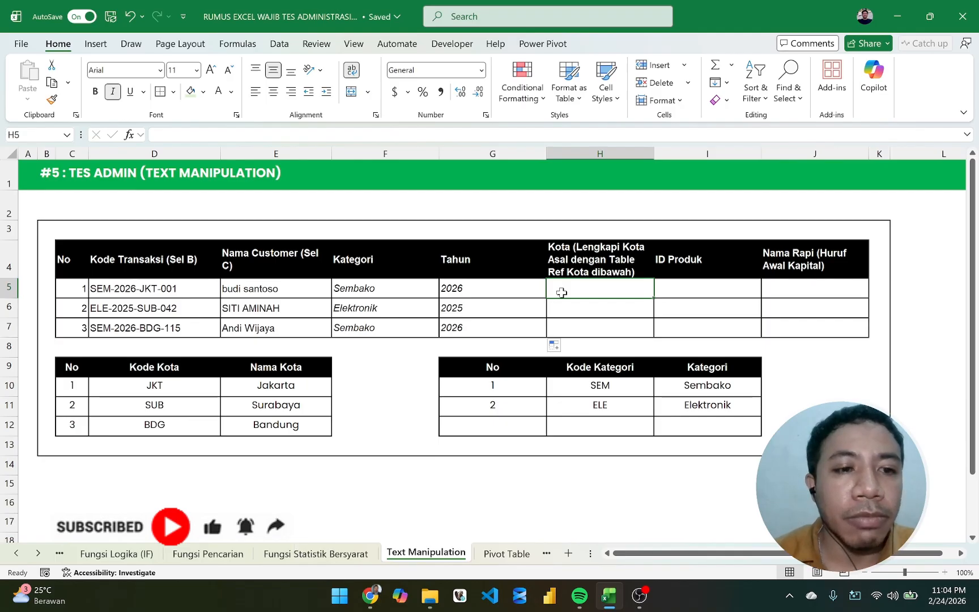
double_click(561, 292)
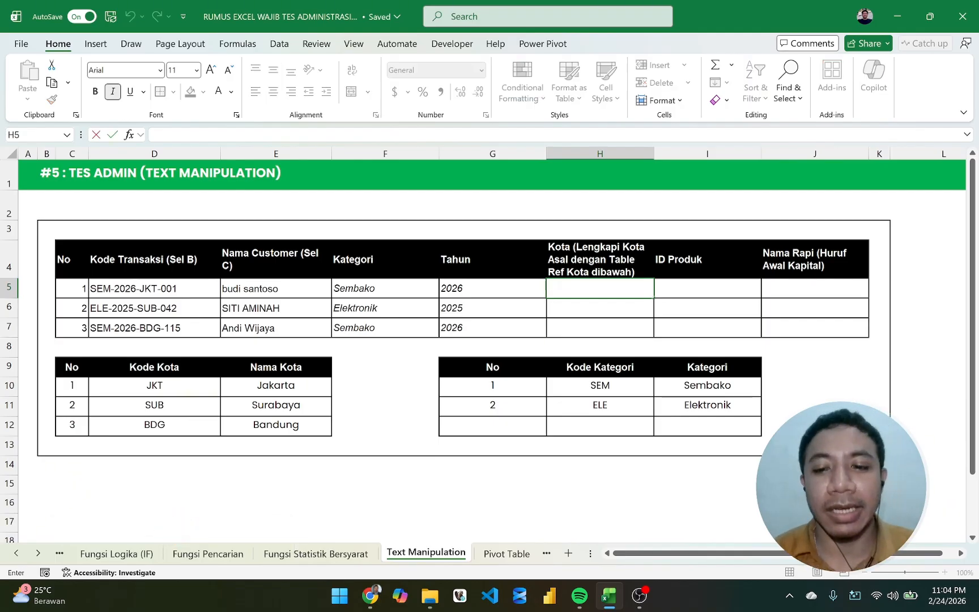
type("=mid")
key("Tab")
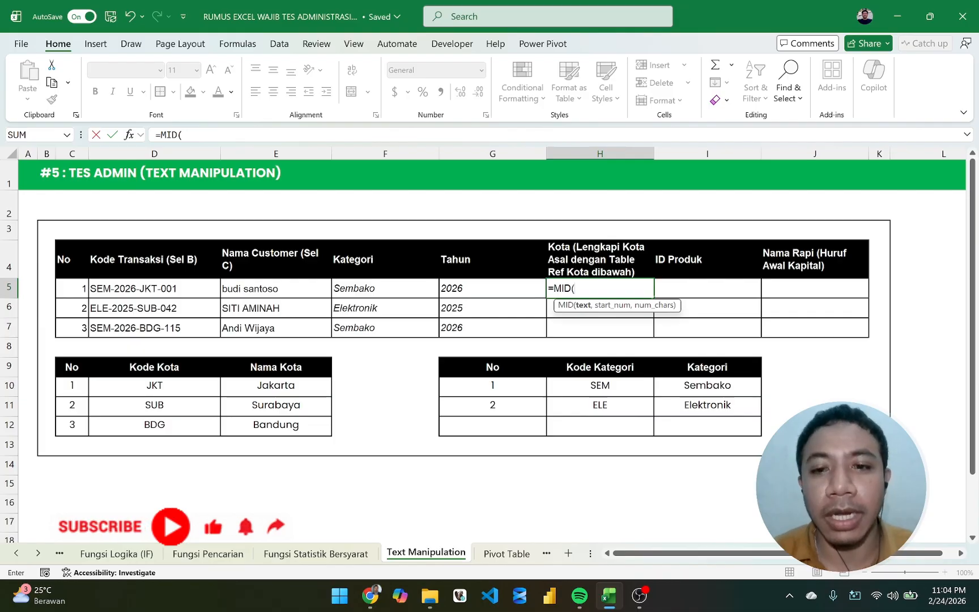
left_click(177, 296)
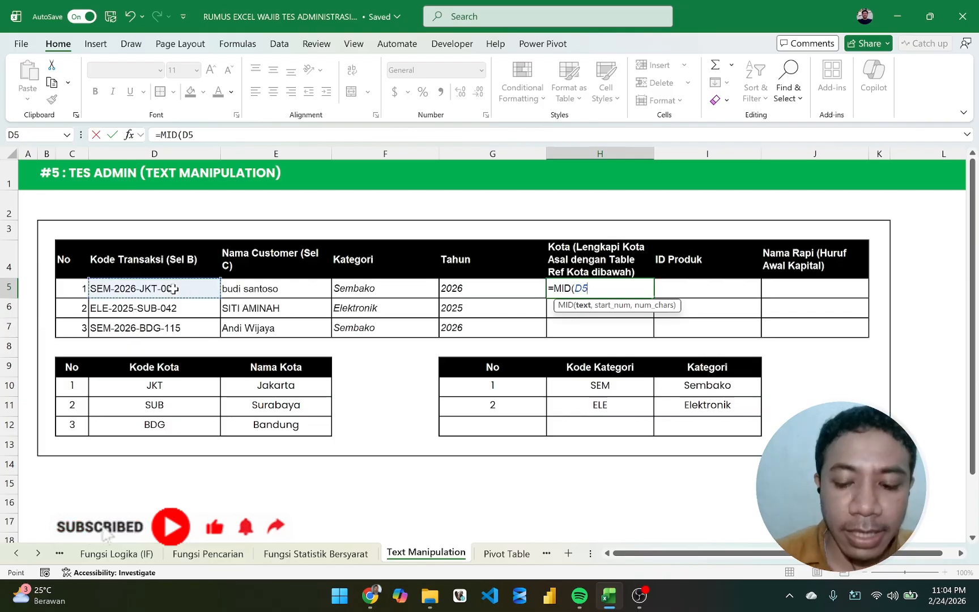
type(",")
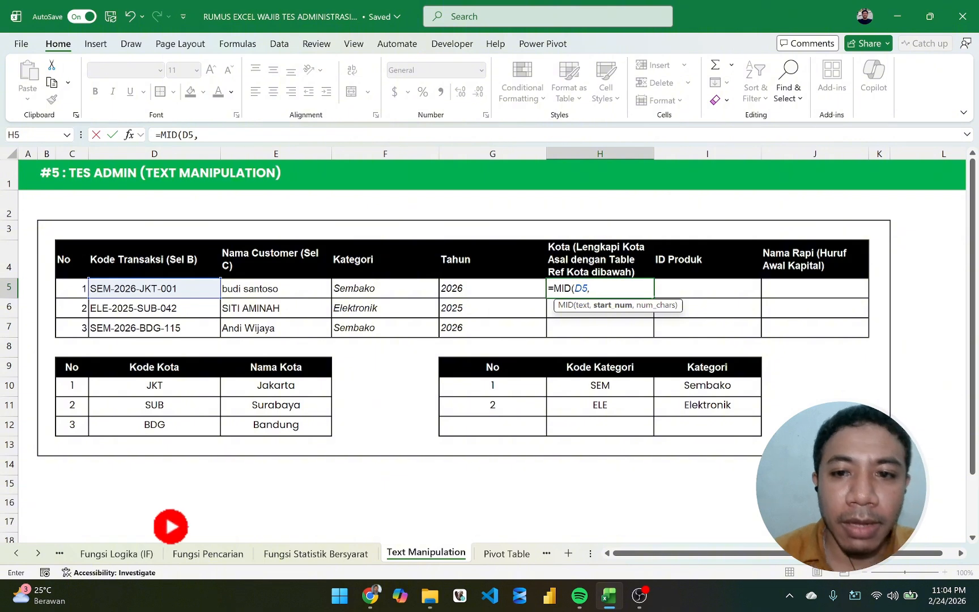
type("10,3")
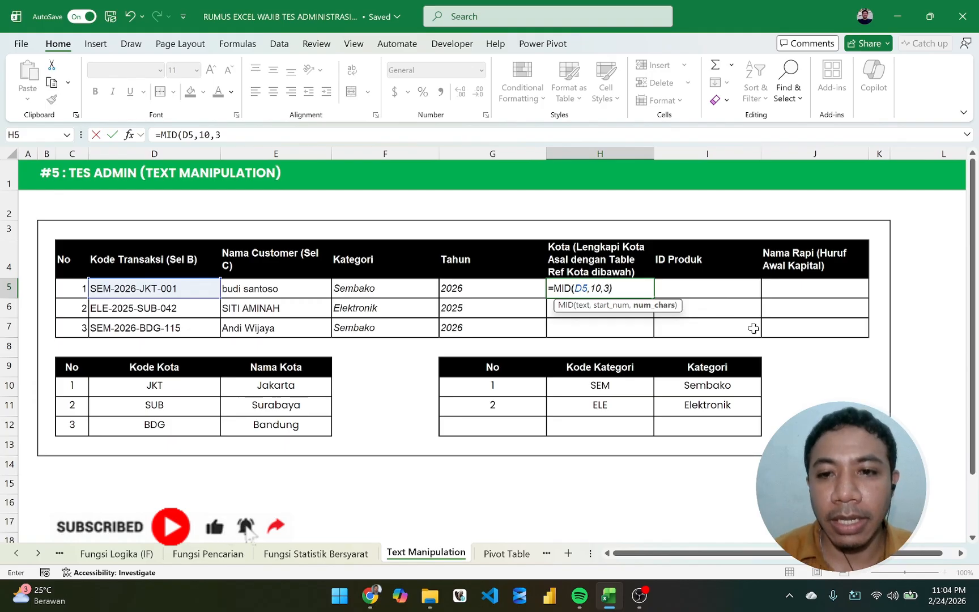
key("Return")
Try filling the city-code formula from H5 down to H7, and clear the copies from H6:H7.
left_click(616, 290)
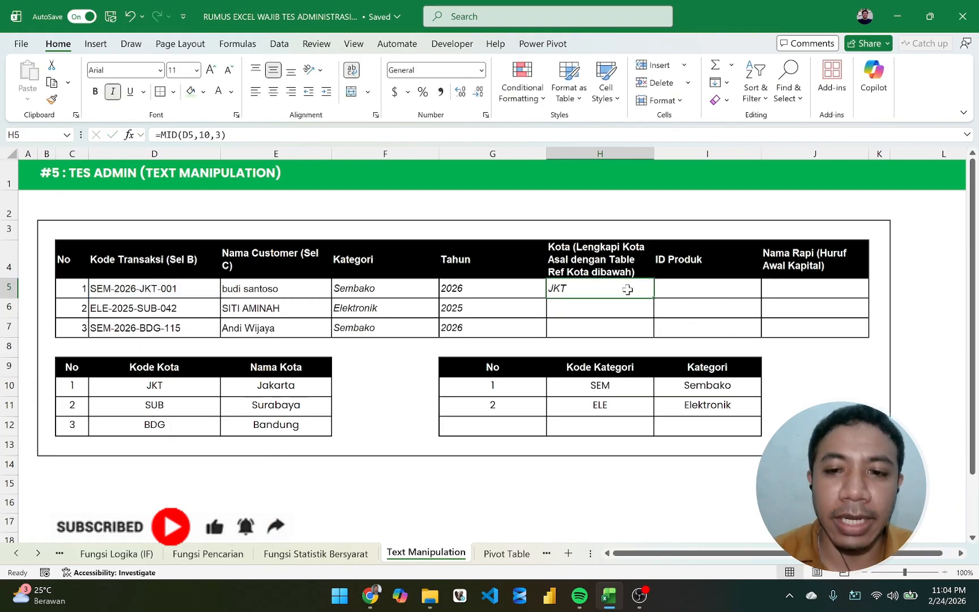
left_click_drag(653, 298, 581, 327)
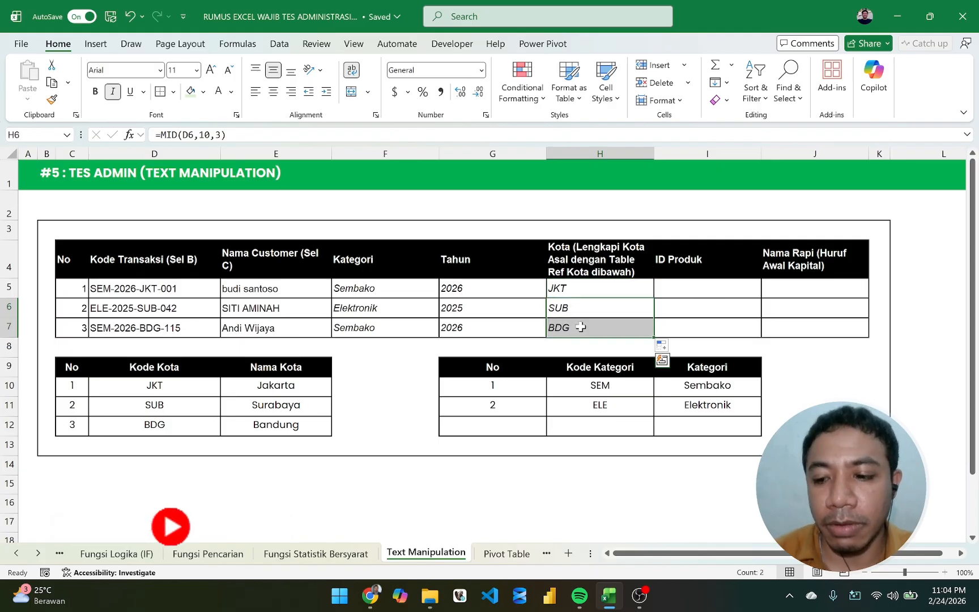
key("Delete")
left_click_drag(138, 371, 264, 412)
Wrap the MID formula in H5 in an XLOOKUP that searches the Kode Kota range $D$10:$D$12.
left_click(572, 284)
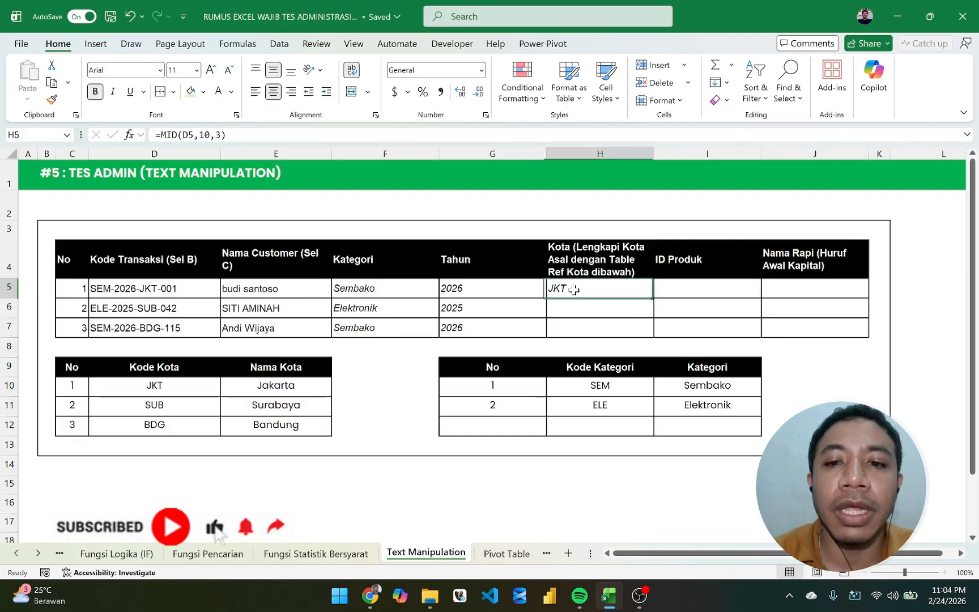
key("F2")
key("Home")
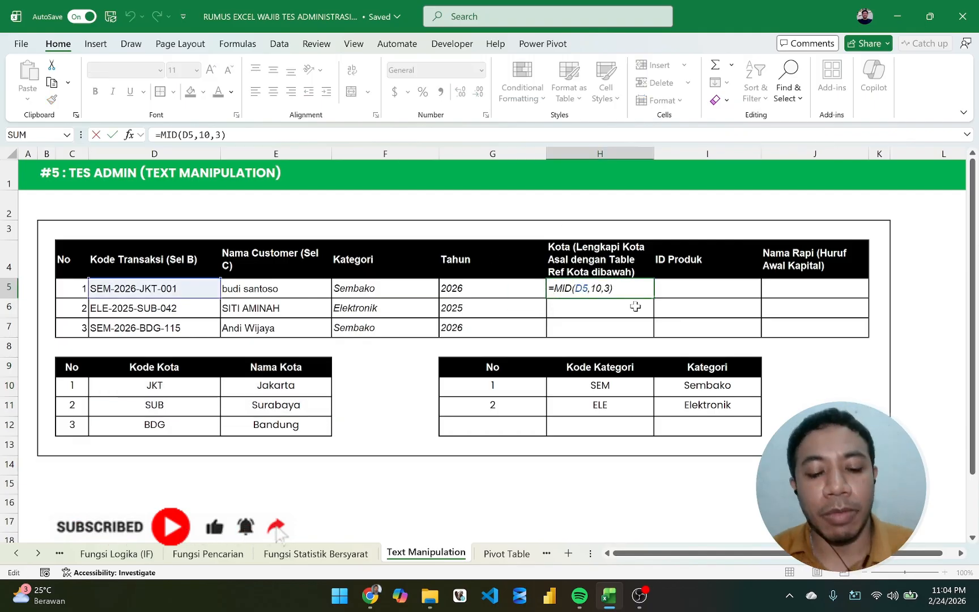
type("xlo")
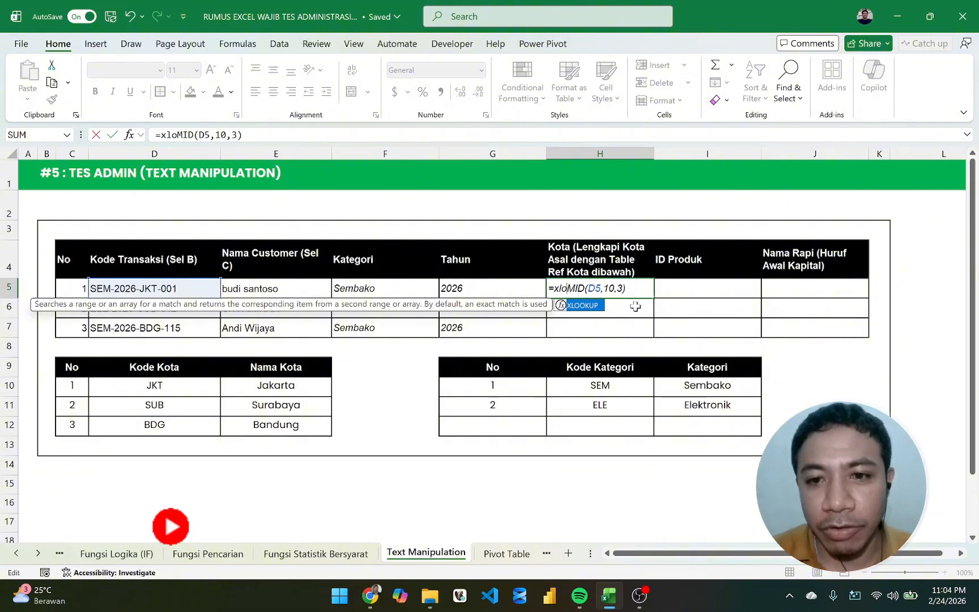
key("Tab")
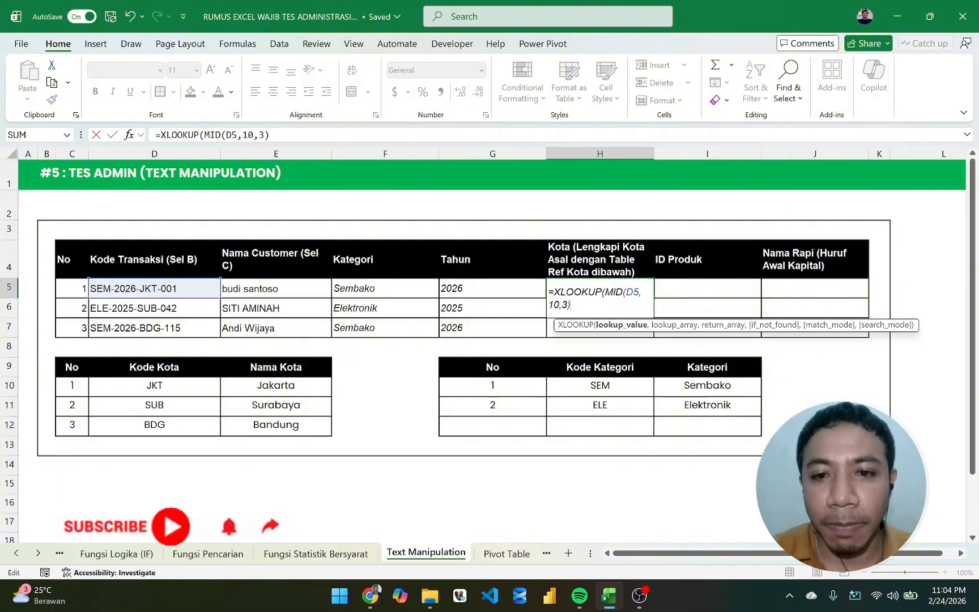
type(",")
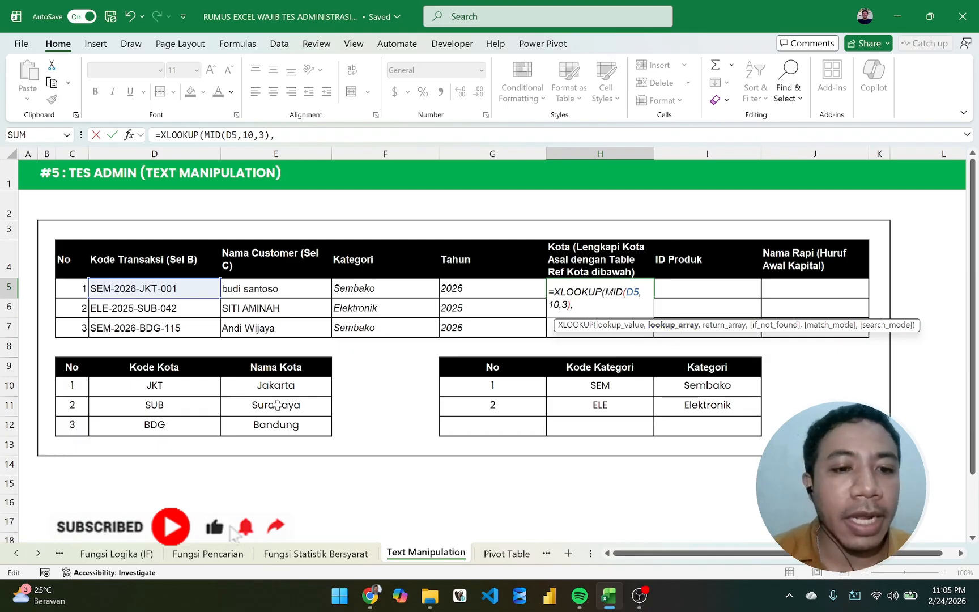
left_click_drag(155, 385, 150, 422)
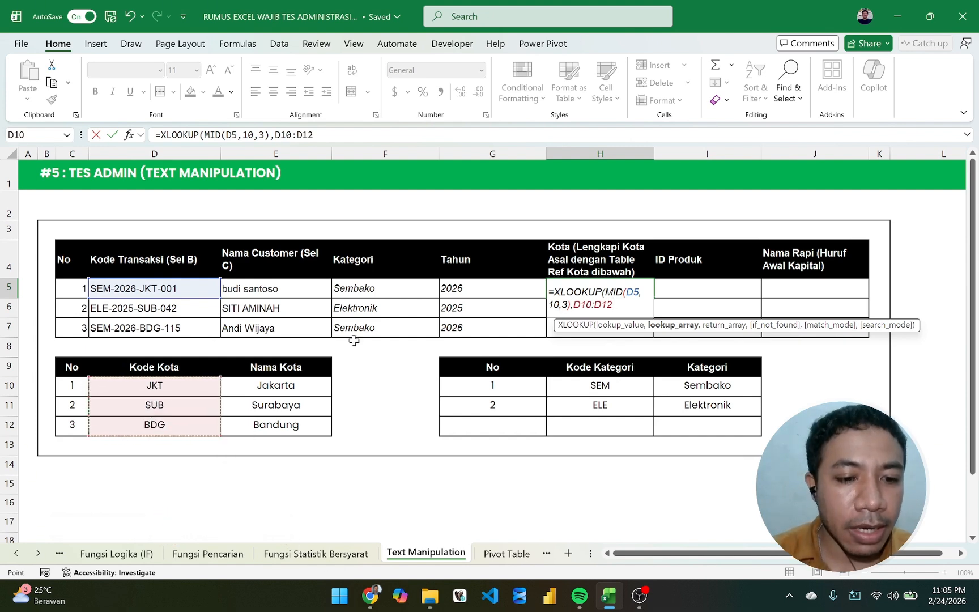
key("F4")
type(",")
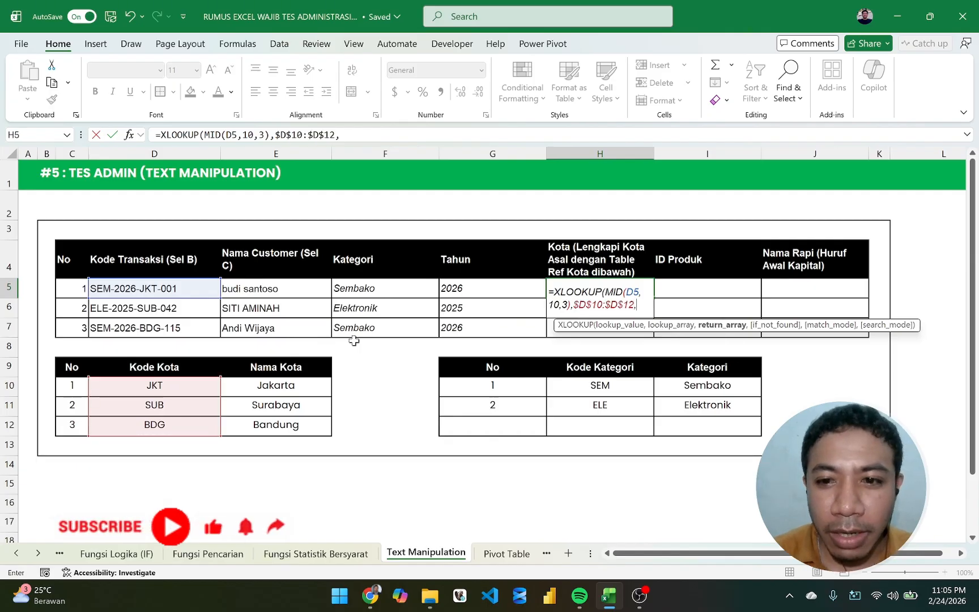
Complete the XLOOKUP in H5 with return range $E$10:$E$12, if_not_found left empty and match mode 0, and fill it down to H7.
left_click_drag(289, 385, 277, 429)
key("F4")
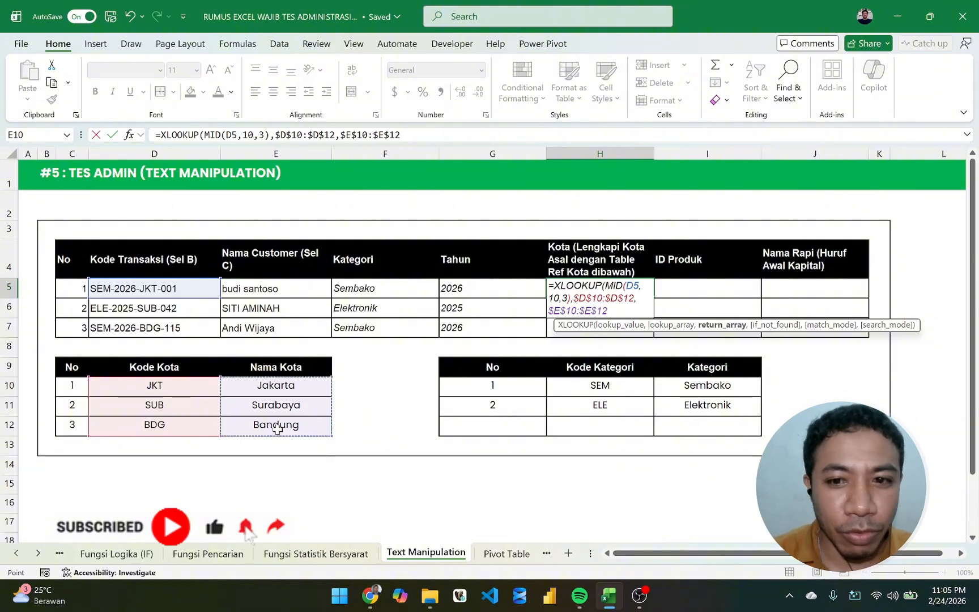
type(",")
type(",0)")
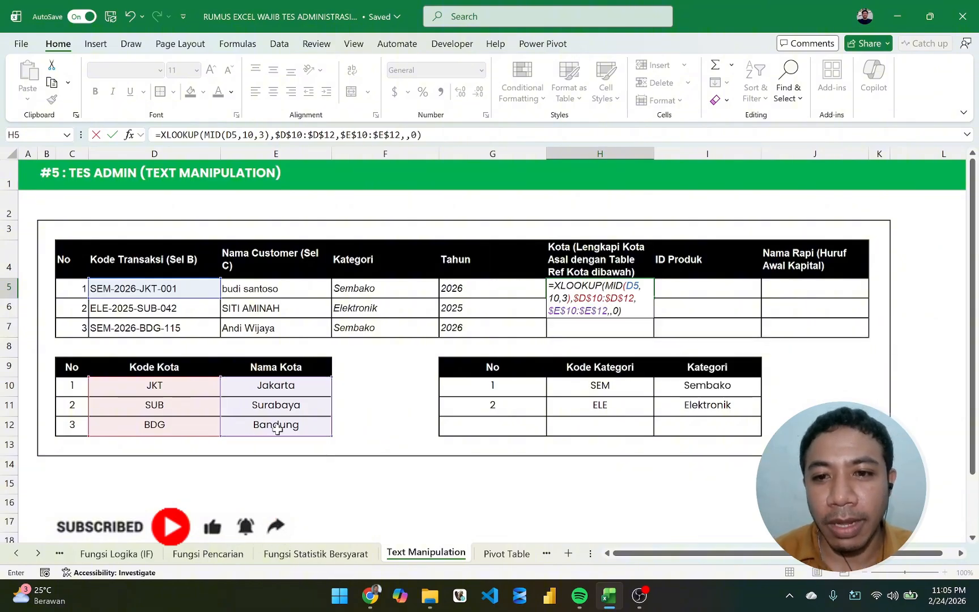
key("Return")
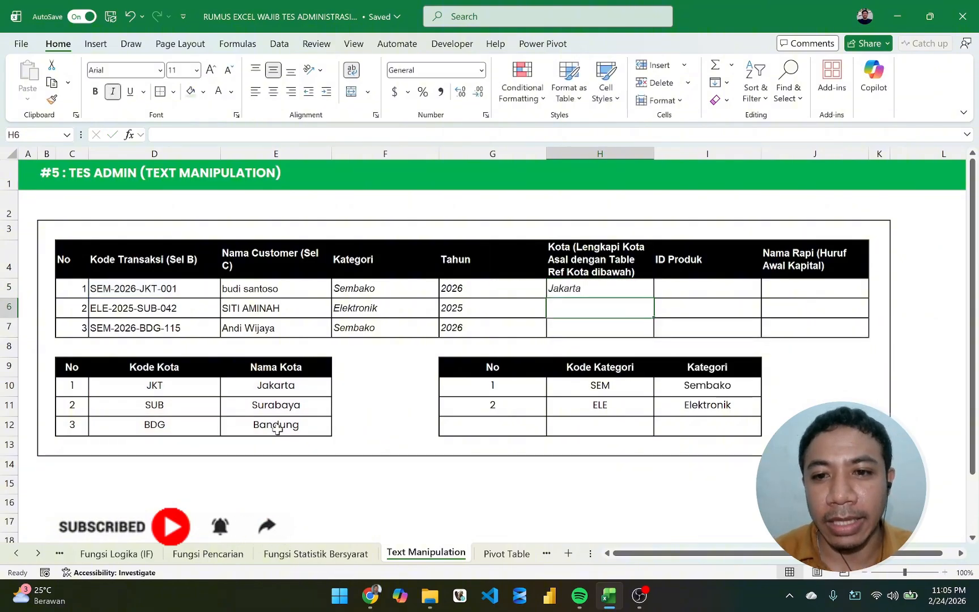
left_click(620, 285)
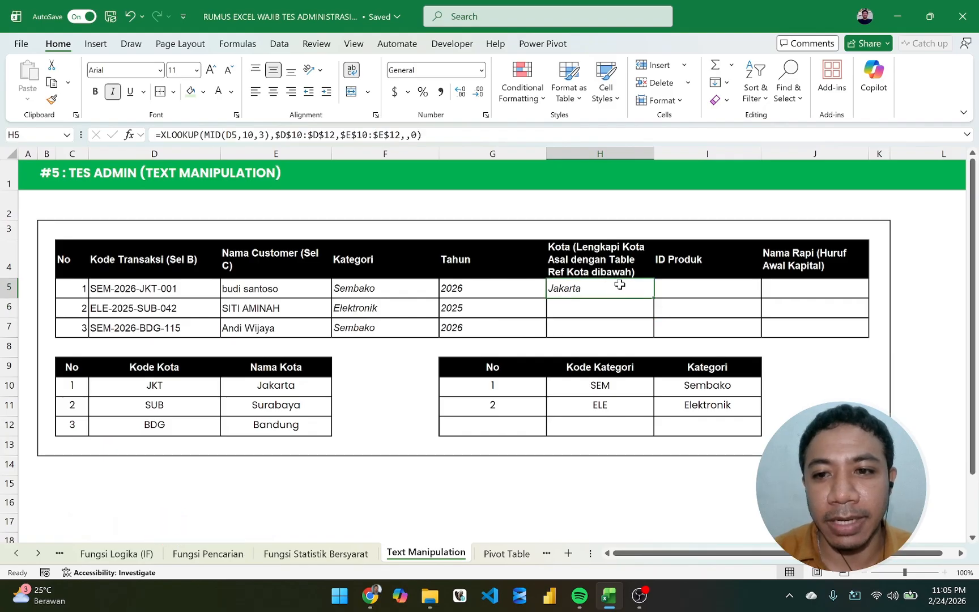
double_click(654, 297)
Enter =RIGHT(D5,3) in the first ID Produk cell I5 and fill it down to I7.
left_click(676, 291)
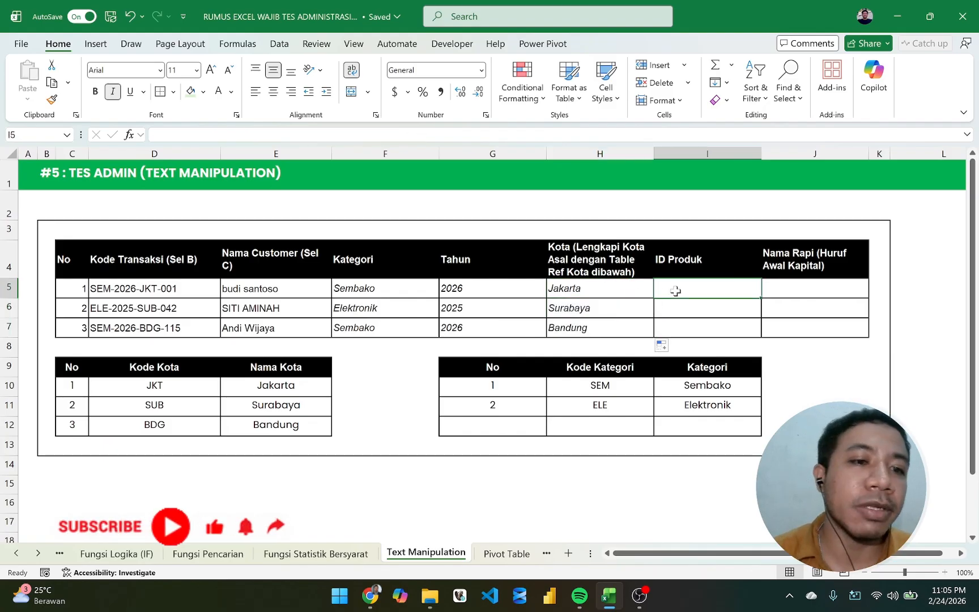
type("=rig")
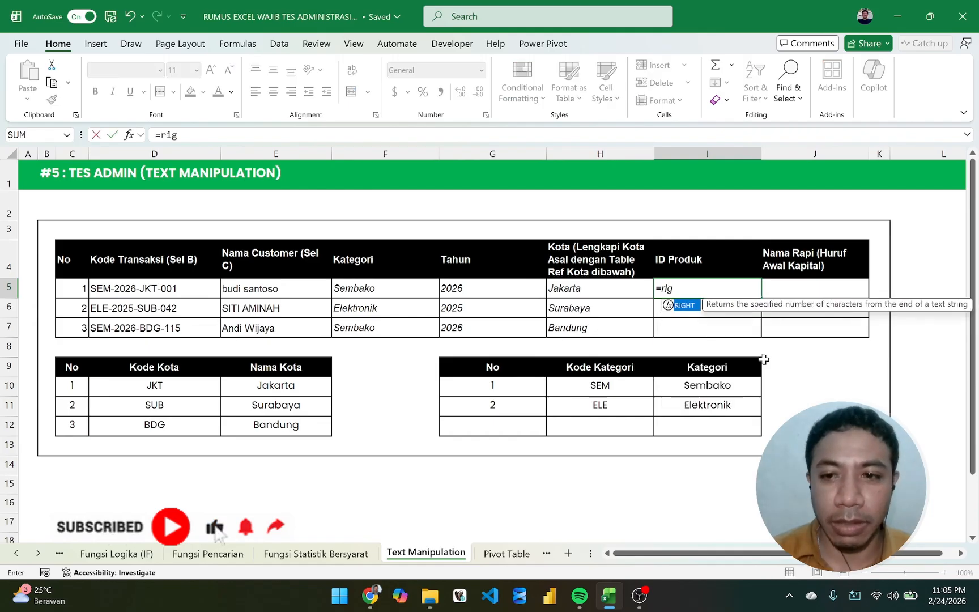
key("Tab")
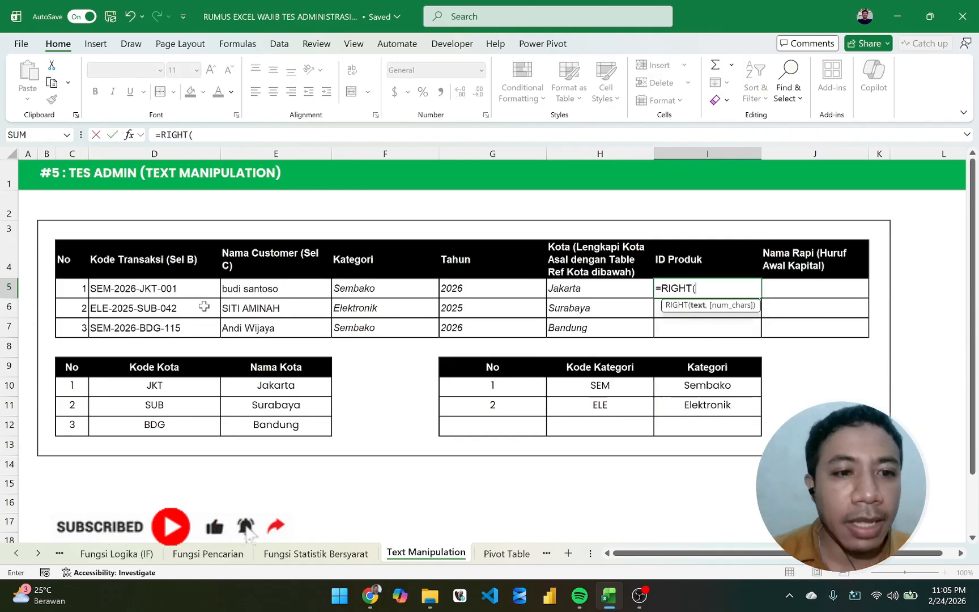
left_click(188, 290)
type(",")
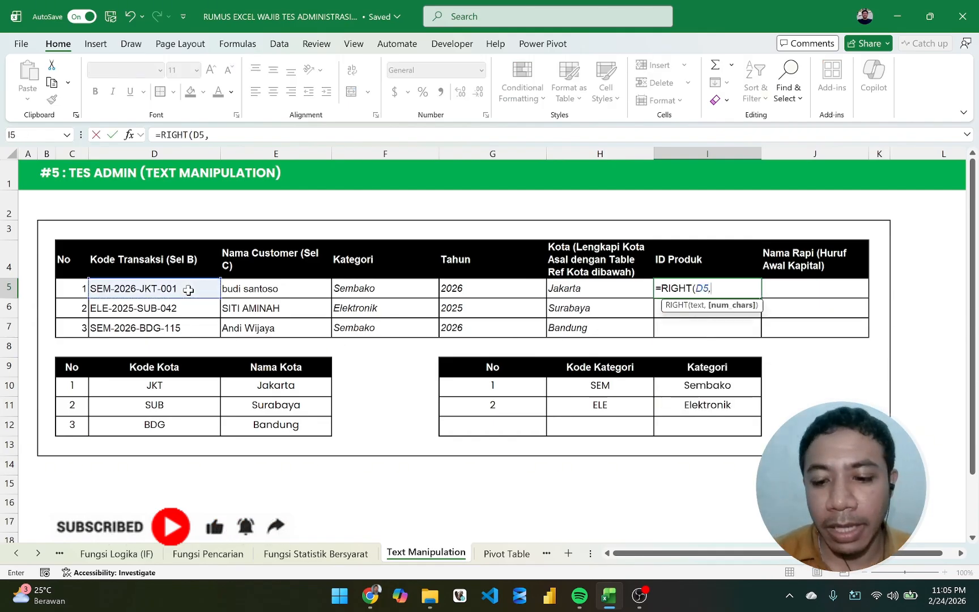
type("3)")
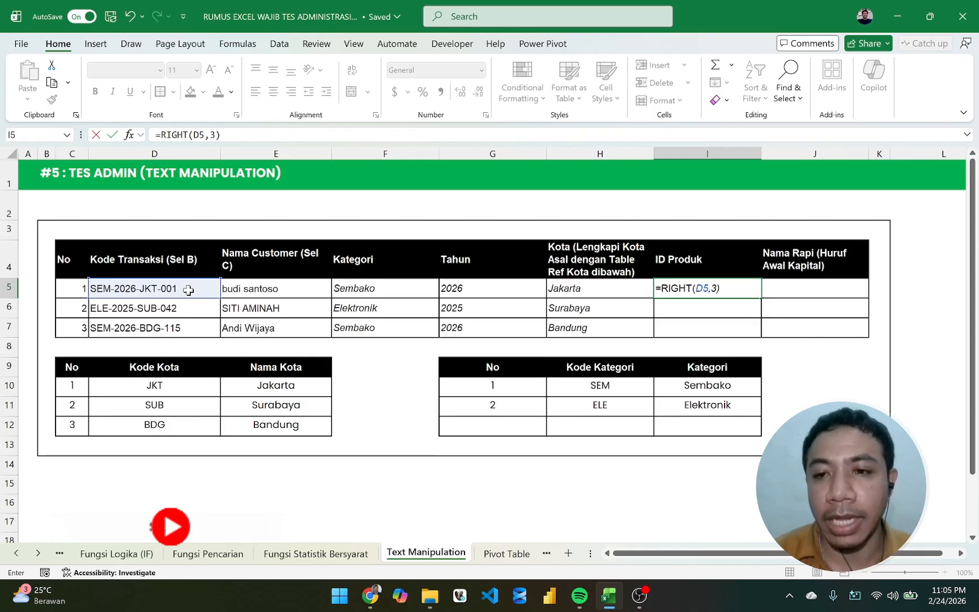
key("Return")
left_click(709, 288)
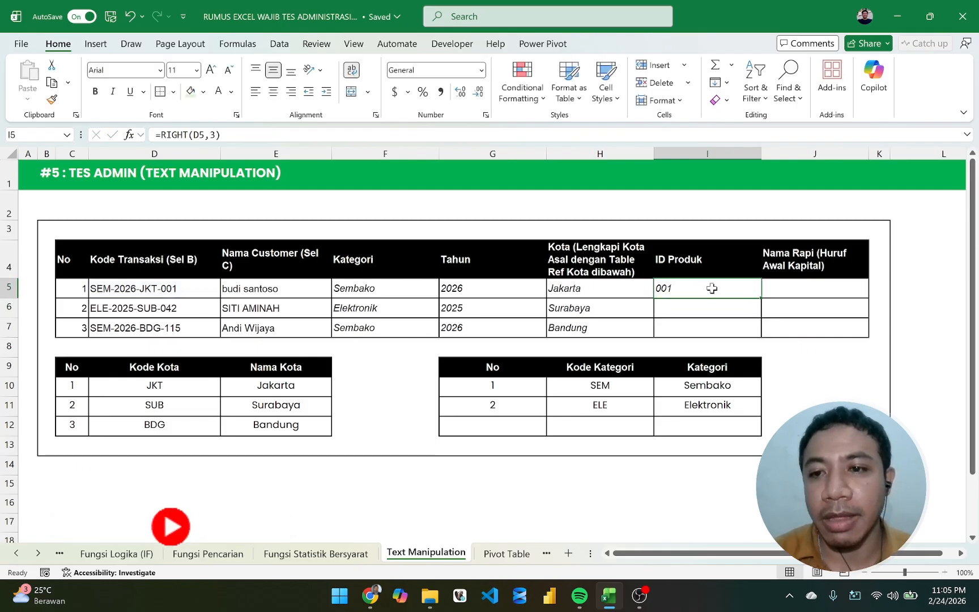
double_click(762, 298)
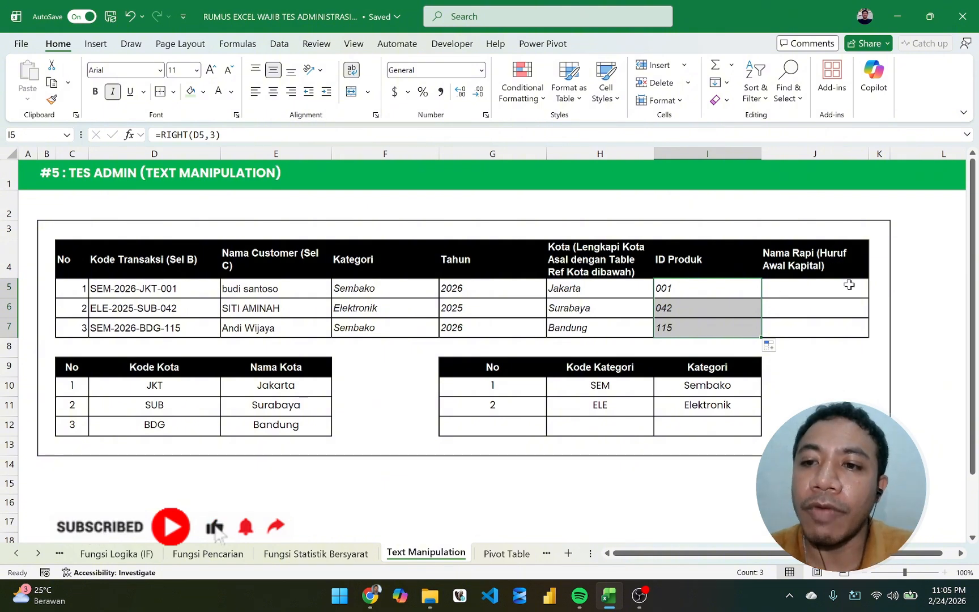
Enter =PROPER(E5) in the first Nama Rapi cell J5 and fill it down to J7.
left_click_drag(294, 284, 278, 326)
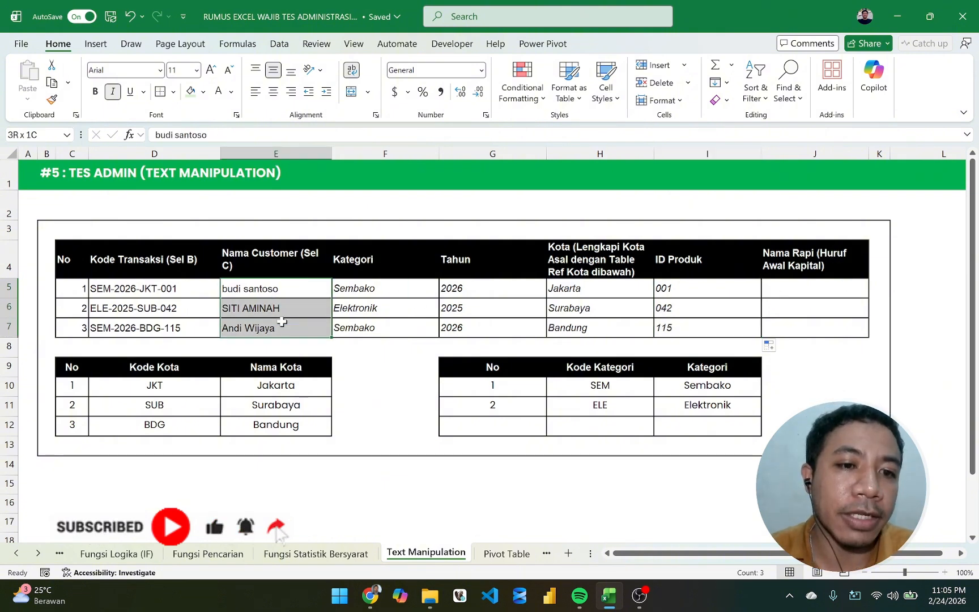
left_click(792, 286)
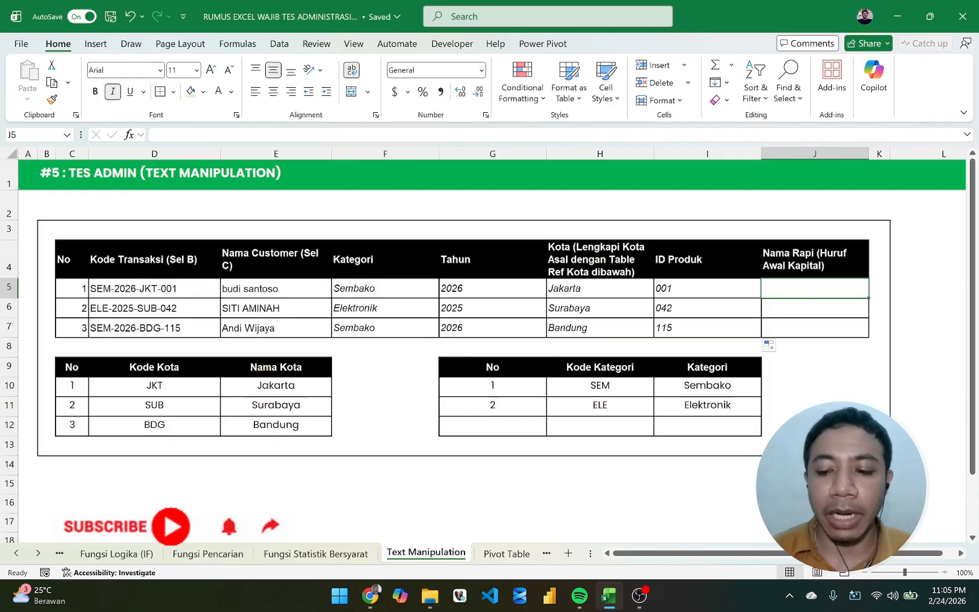
type("=PROB(")
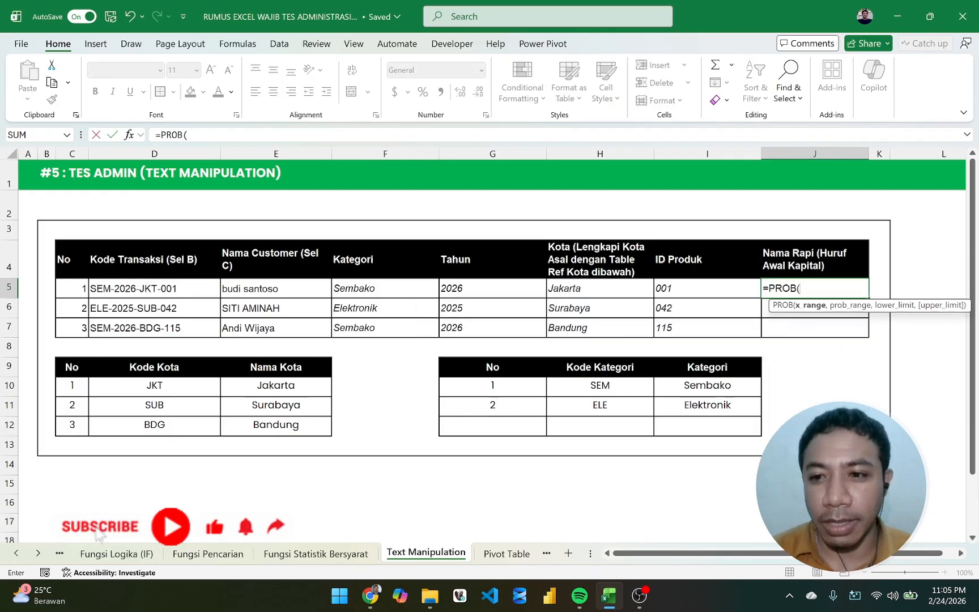
key("BackSpace")
key("BackSpace")
key("BackSpace")
type("p")
key("BackSpace")
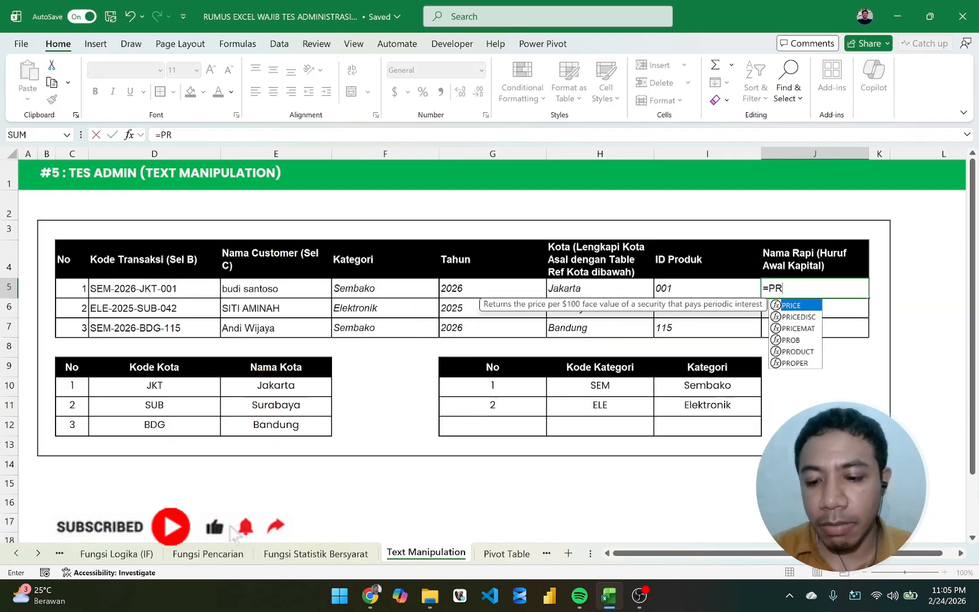
type("op")
key("Tab")
key("Left")
key("Left")
key("Left")
key("Left")
key("Left")
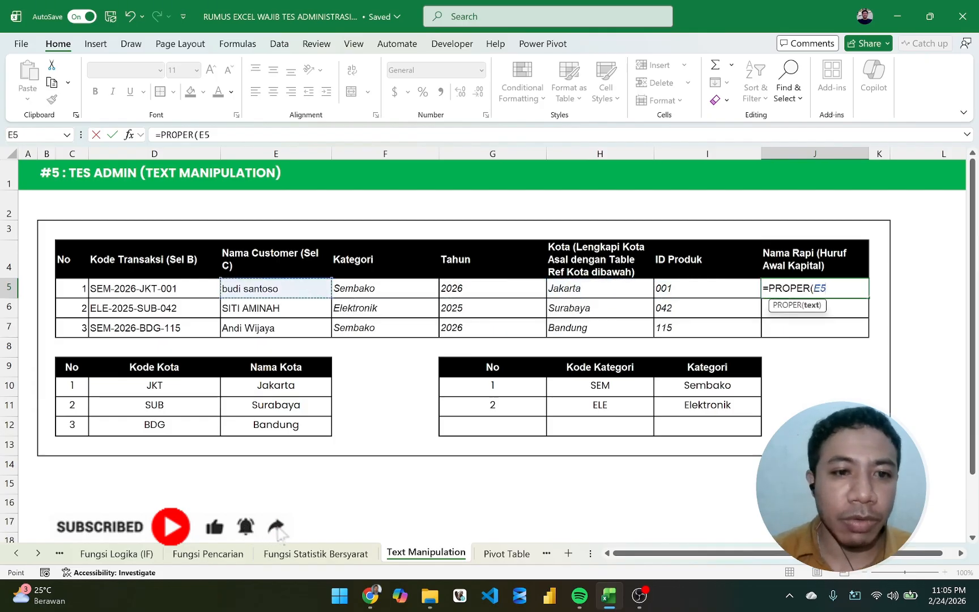
key("Return")
left_click(866, 289)
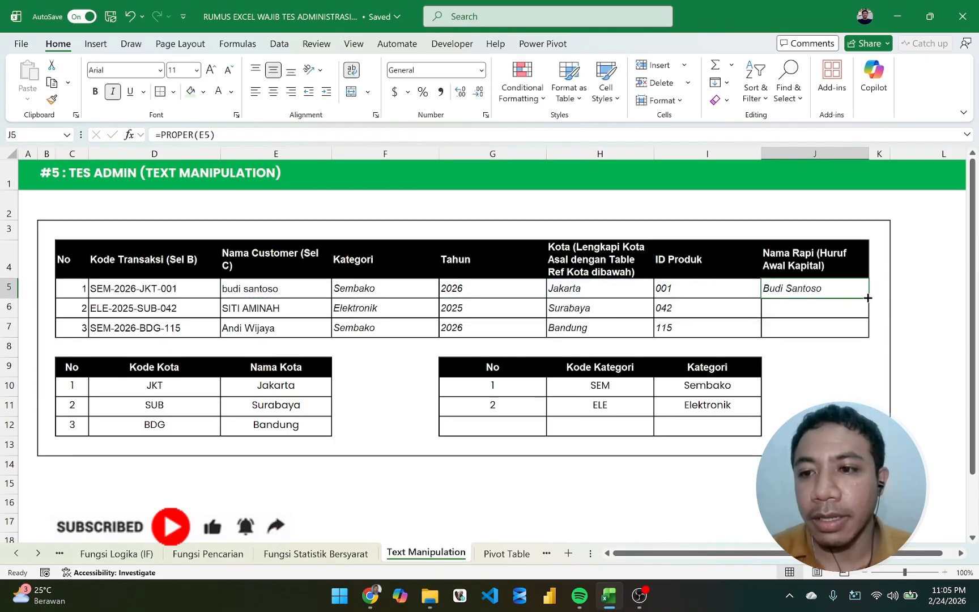
double_click(867, 297)
Replace the formula in J5 with =UPPER(E5) to convert the customer name to all capitals.
left_click(830, 290)
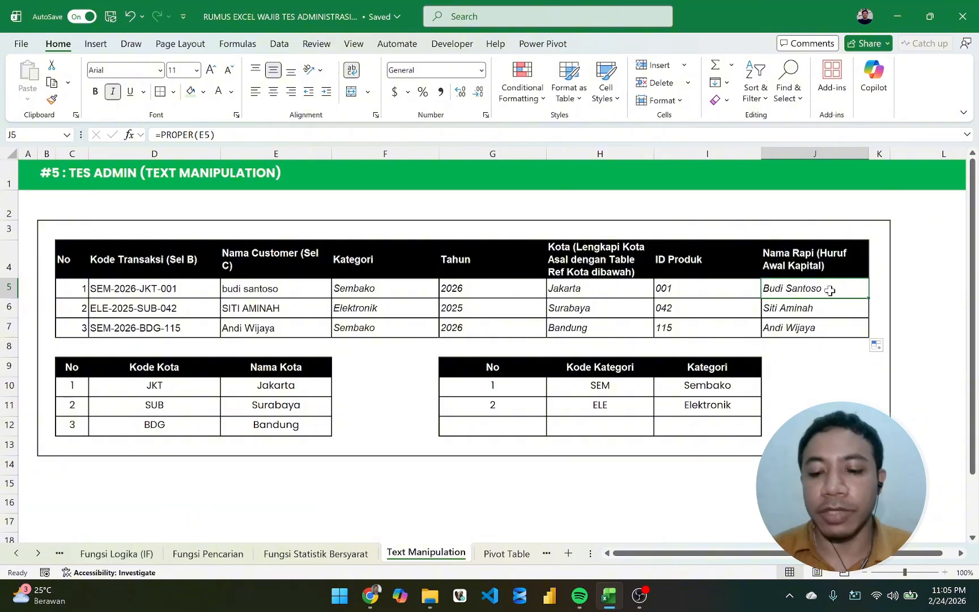
type("=upper")
key("Tab")
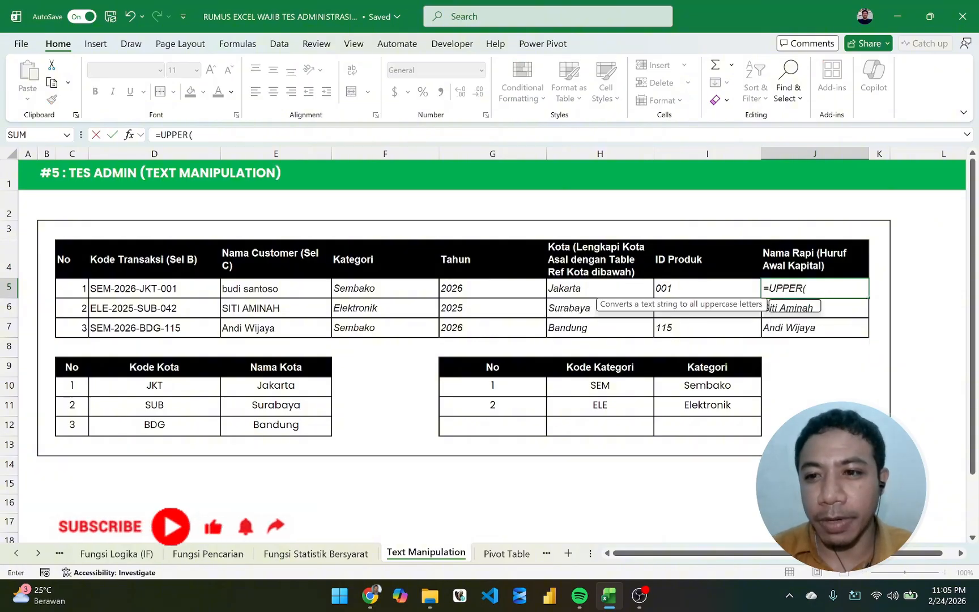
key("Left")
key("Left")
key("Left")
key("Left")
key("Left")
key("Return")
left_click(830, 290)
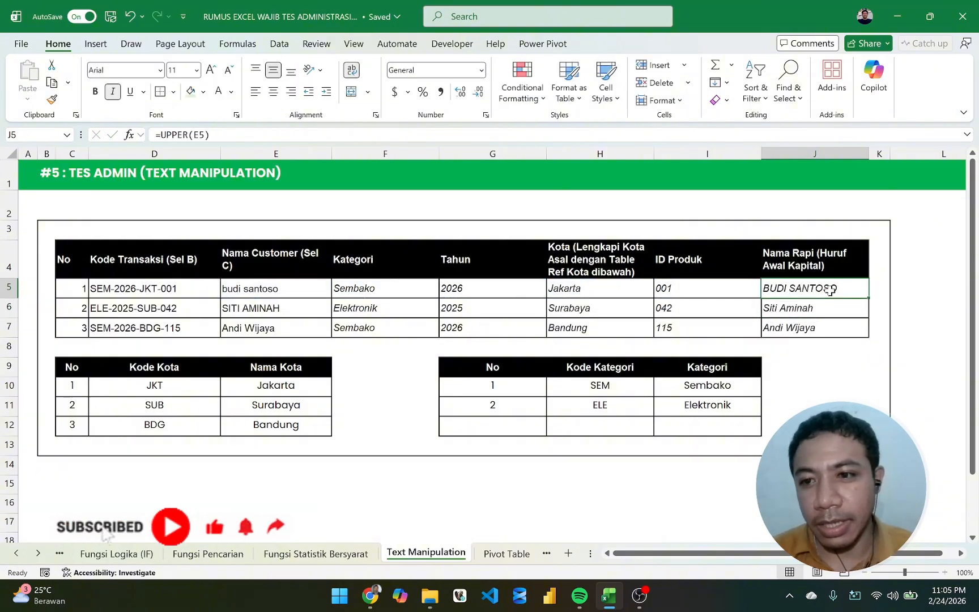
Fill the UPPER formula in J5 down the Nama Rapi column to J7.
key("shift+Down")
key("shift+Down")
key("ctrl+d")
key("Down")
key("Up")
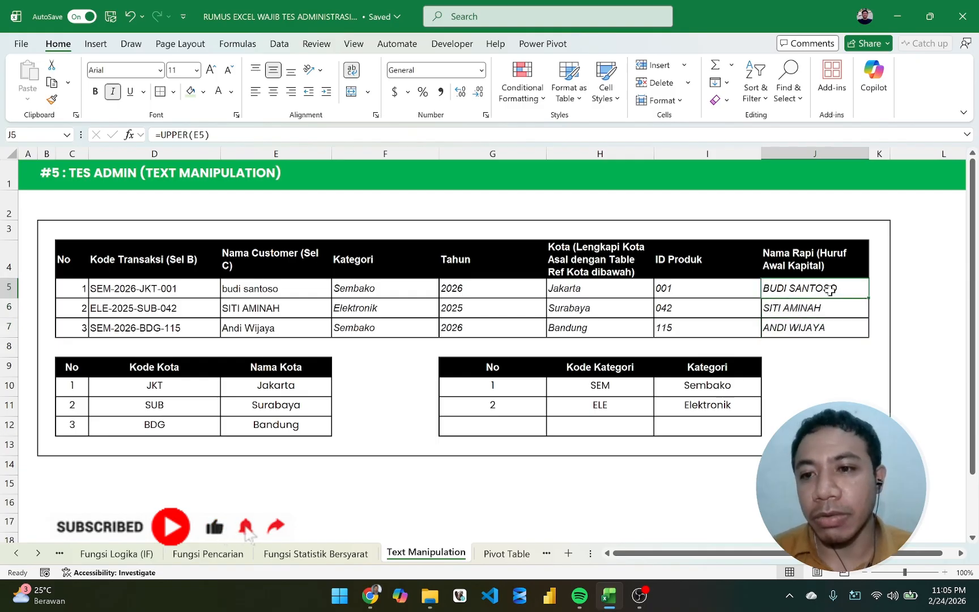
Clear the formulas from the Nama Rapi cells J5:J7.
key("shift+Down")
key("shift+Down")
key("Delete")
left_click(830, 290)
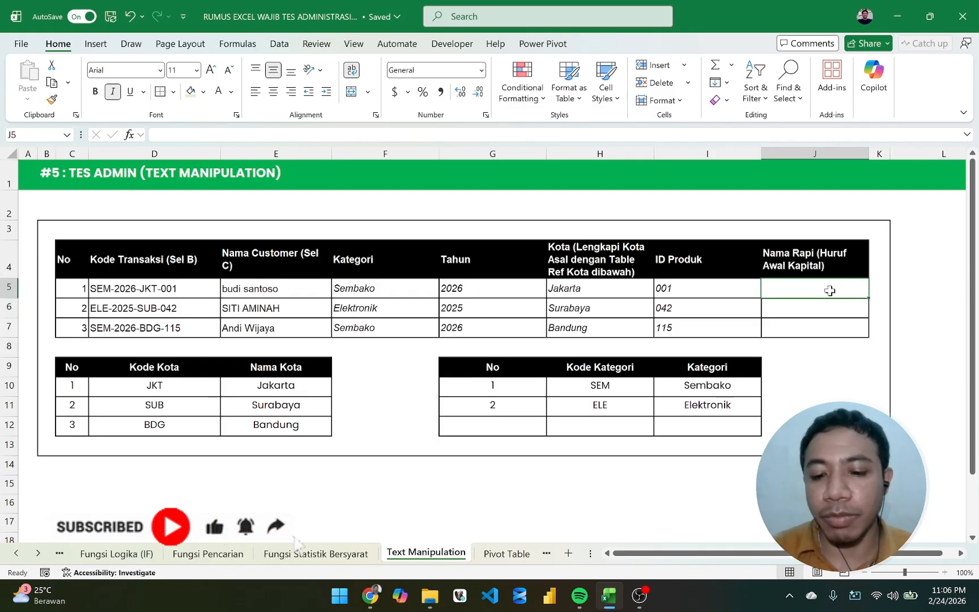
Enter =LOWER(E5) in J5 to convert the first customer name to lowercase.
type("=lo")
key("Tab")
key("Left")
key("Left")
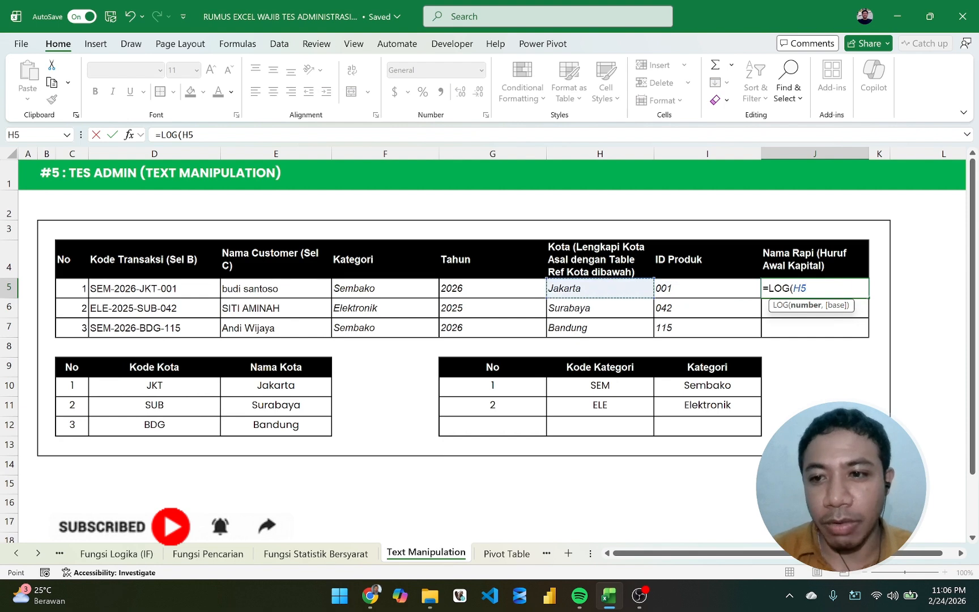
key("BackSpace")
key("BackSpace")
key("BackSpace")
key("BackSpace")
key("BackSpace")
type("ow")
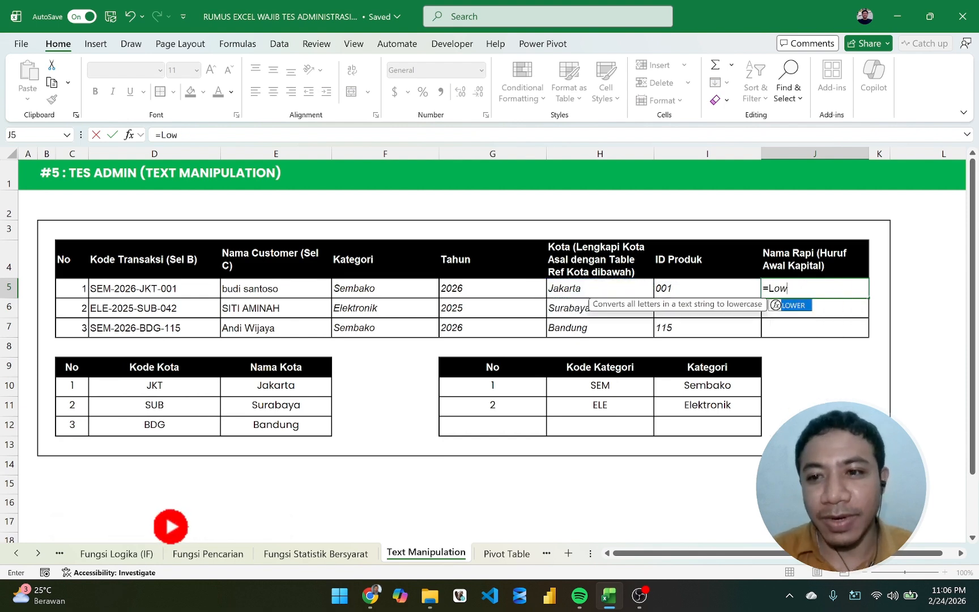
key("Tab")
key("Left")
key("Left")
key("Left")
key("Left")
key("Left")
key("ctrl+Return")
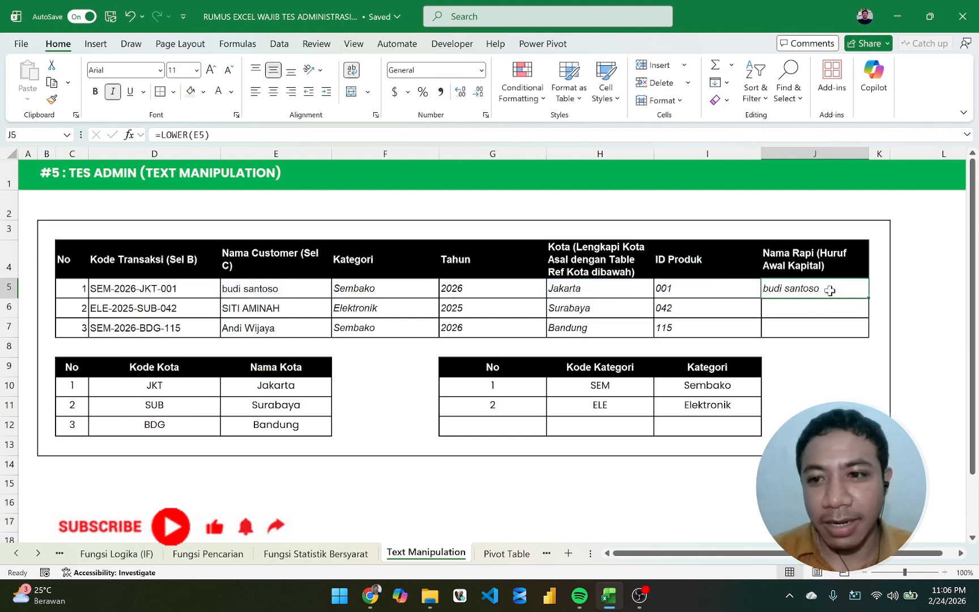
Replace the formula in J5 with =PROPER(E5) and fill it down to J7.
key("F2")
key("ctrl+a")
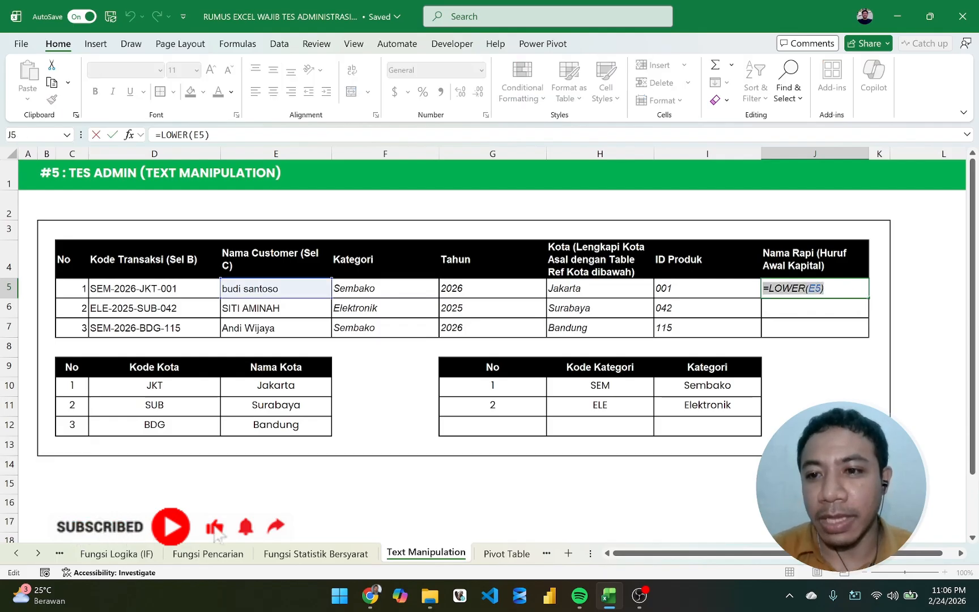
type("=pro")
key("Tab")
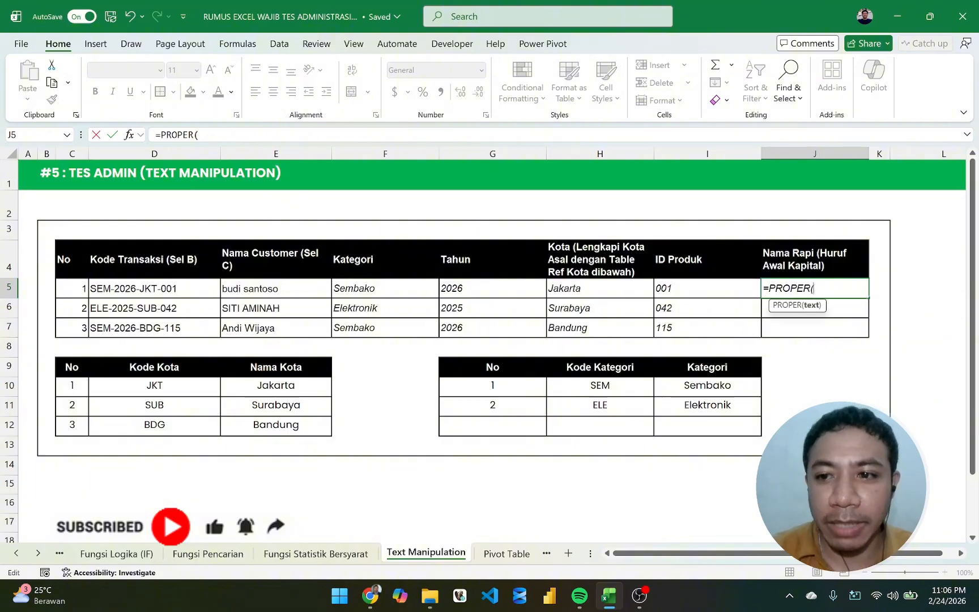
left_click(278, 290)
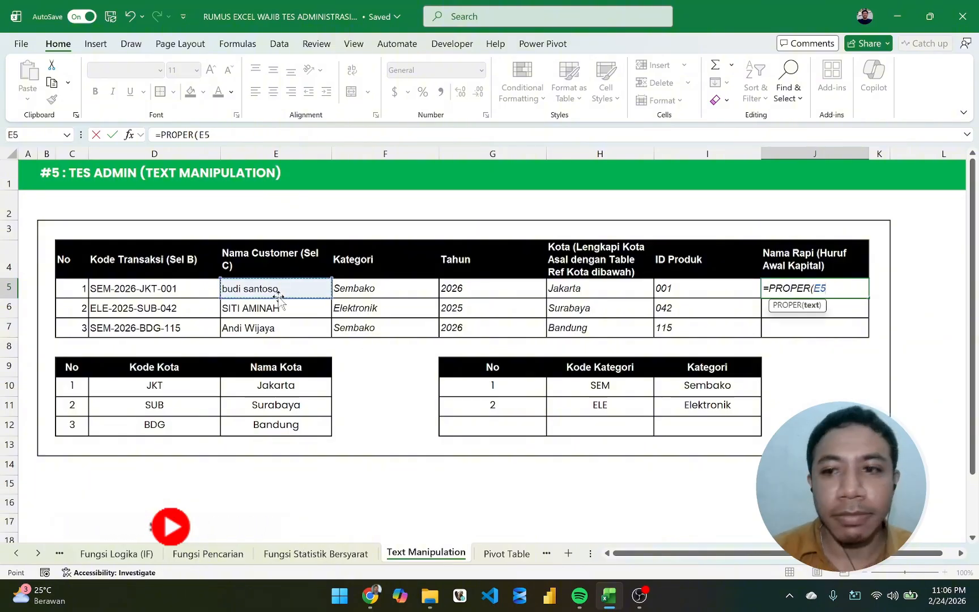
key("ctrl+Return")
key("shift+Down")
key("shift+Down")
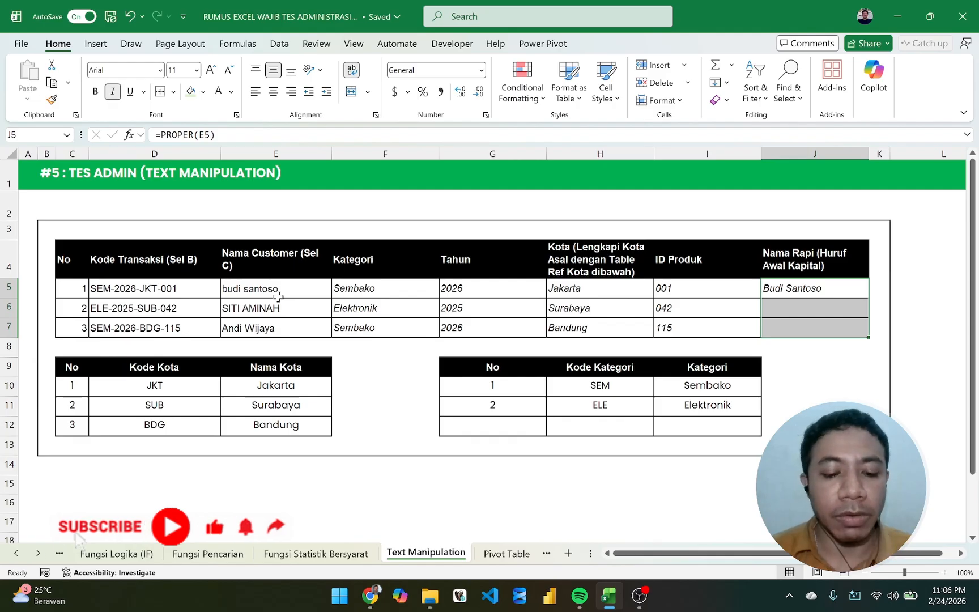
key("ctrl+d")
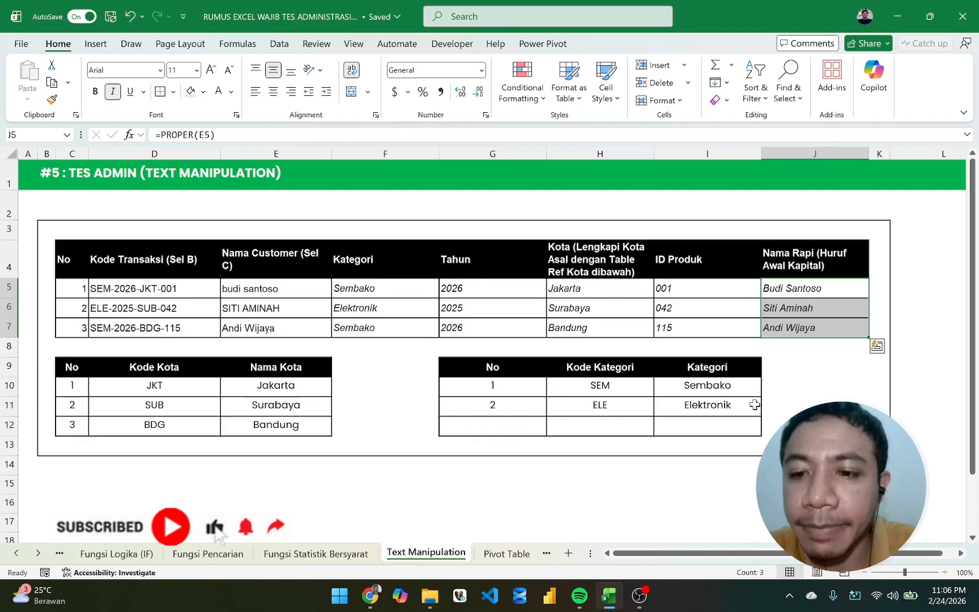
left_click(831, 404)
Switch to the Pivot Table sheet and review its sales data and the pivot task instructions.
key("ctrl+Page_Down")
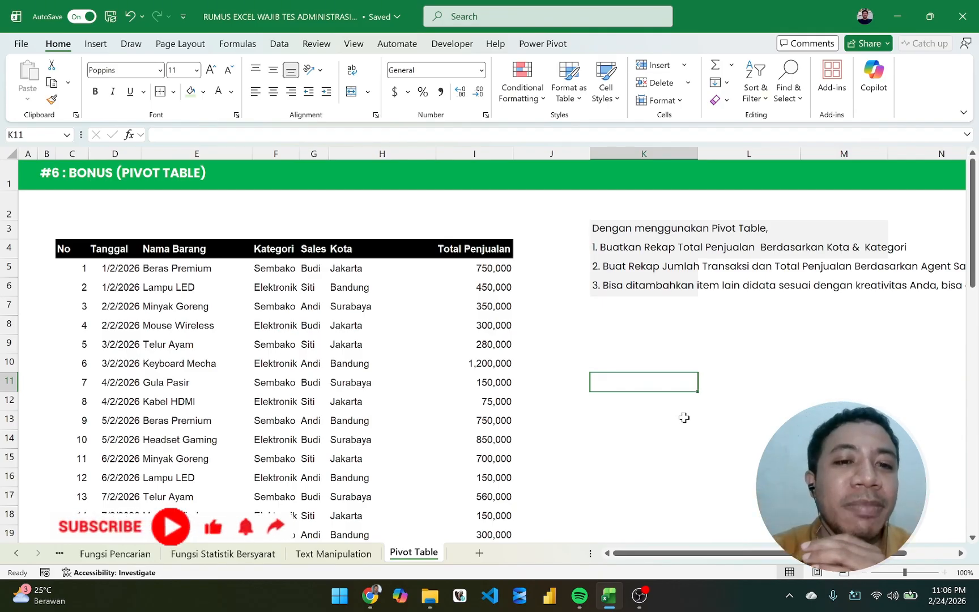
left_click(274, 330)
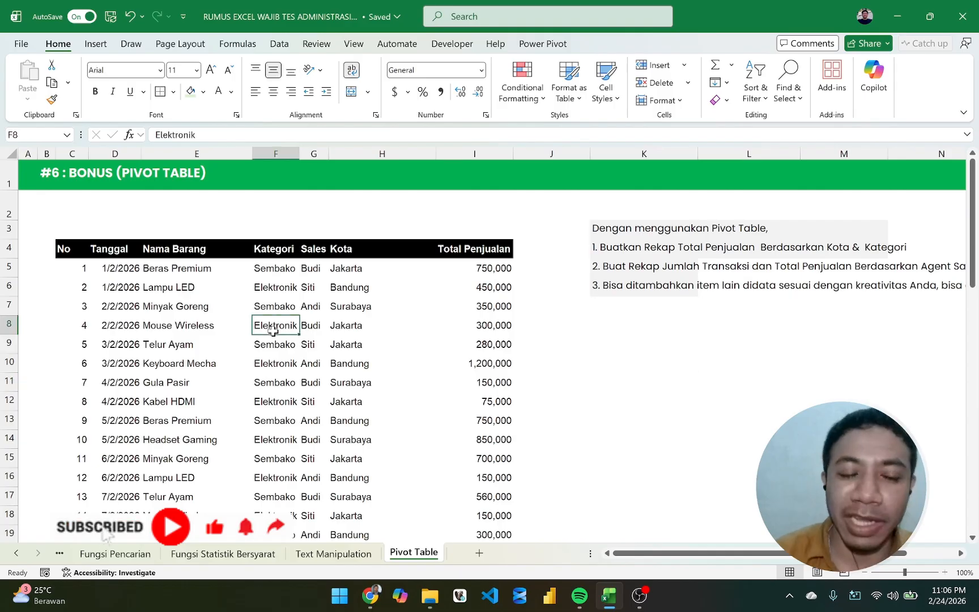
left_click(73, 252)
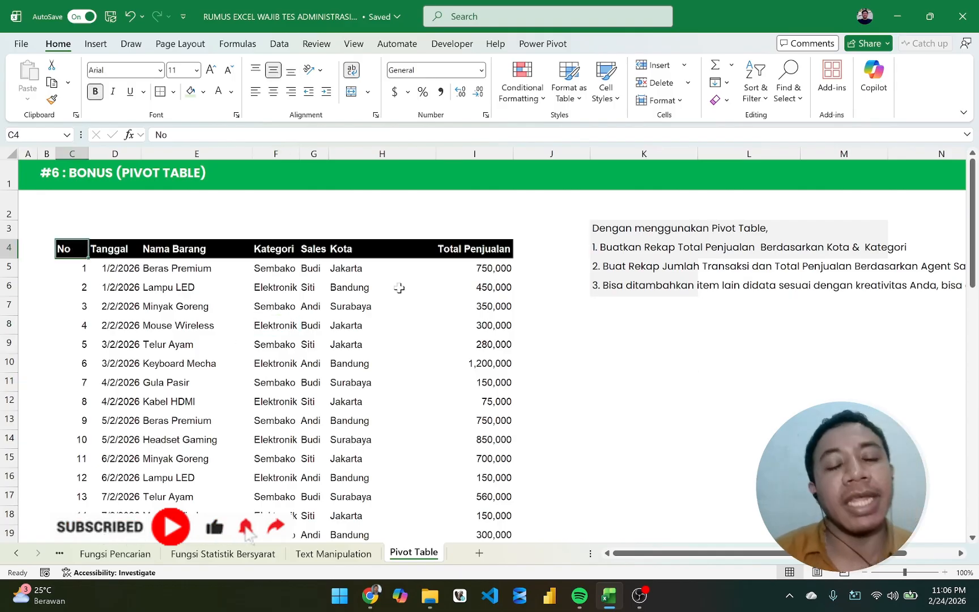
scroll(623, 336, "right", 3)
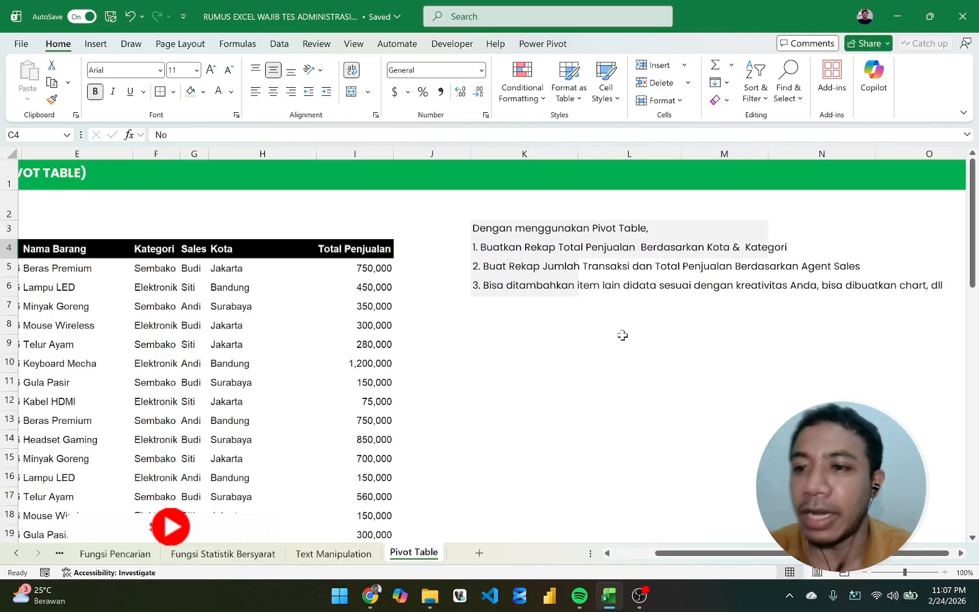
scroll(623, 334, "left", 3)
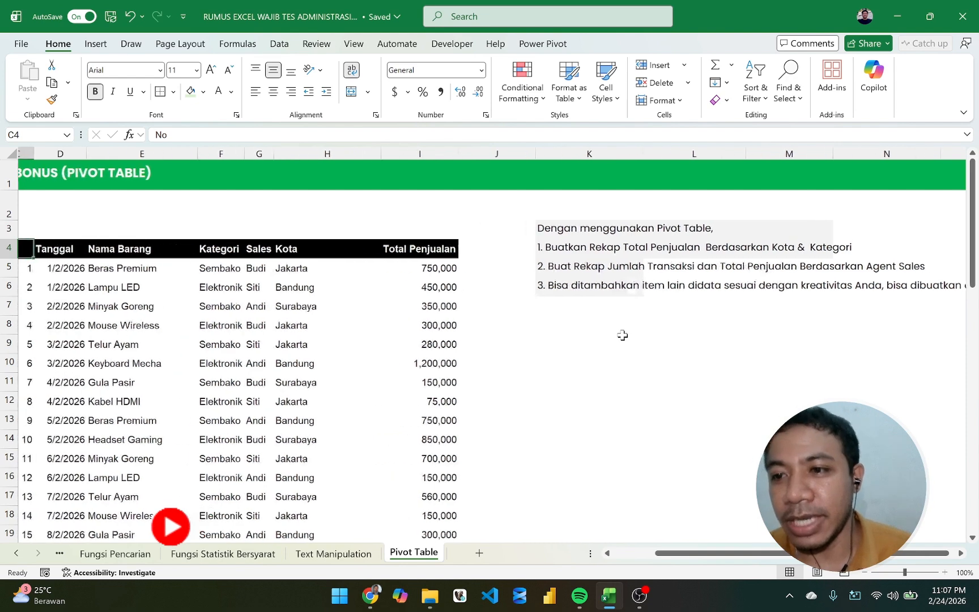
left_click(216, 291)
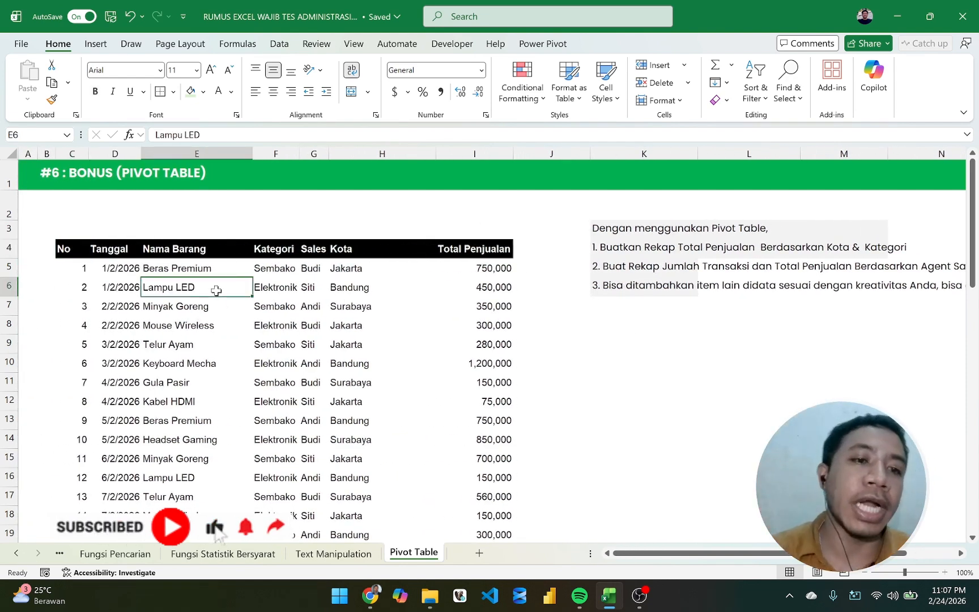
Convert the sales data range C4:I54 into an Excel table with headers.
left_click(70, 247)
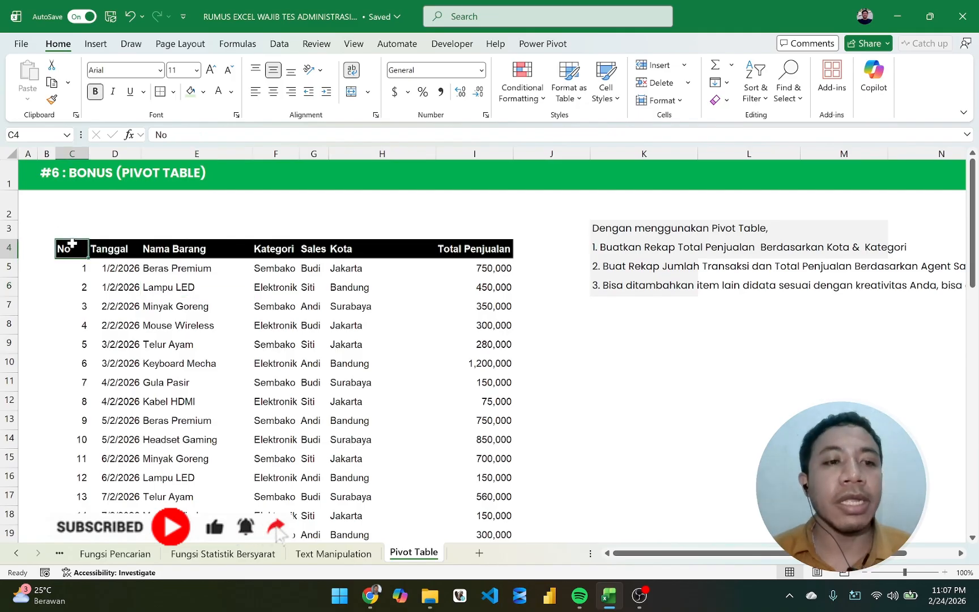
key("ctrl+shift+Right")
key("ctrl+shift+Down")
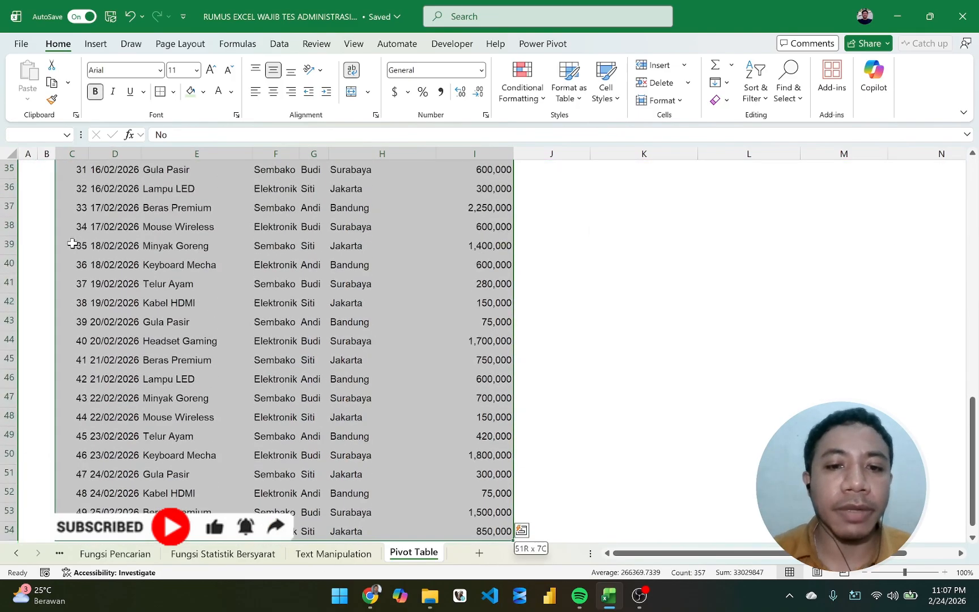
left_click_drag(972, 480, 972, 229)
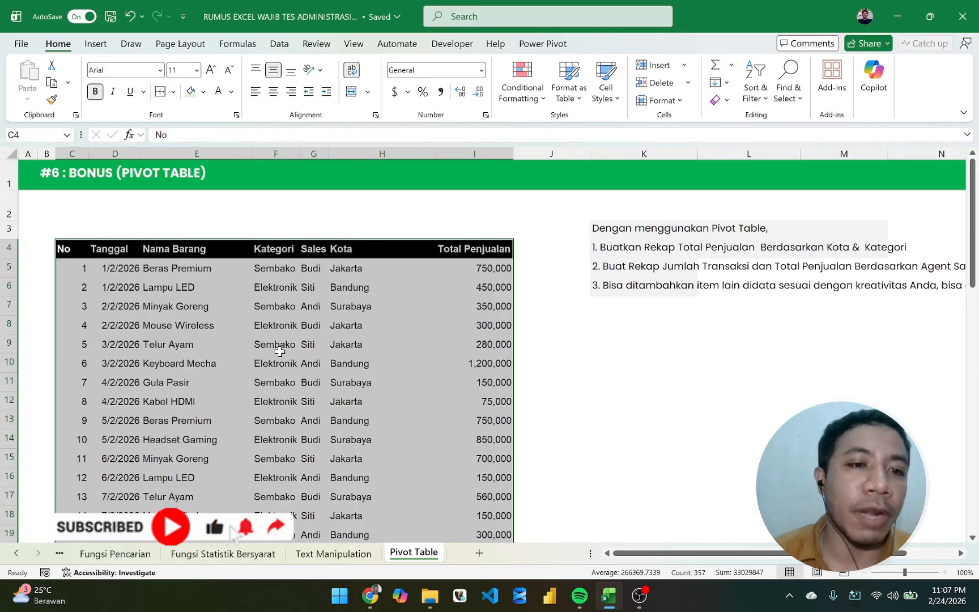
scroll(280, 352, "down", 3)
scroll(278, 350, "up", 3)
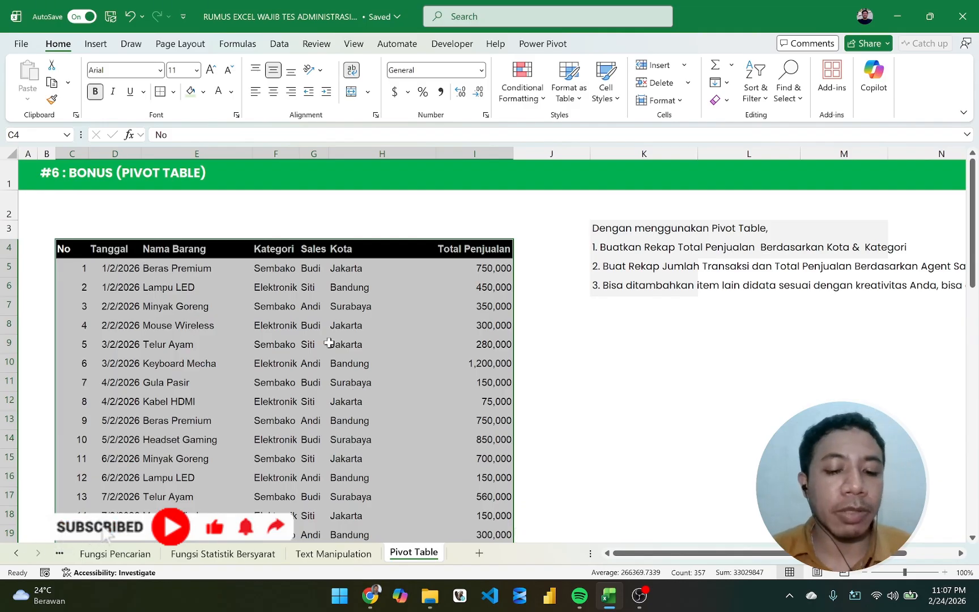
key("ctrl+t")
scroll(445, 334, "down", 1)
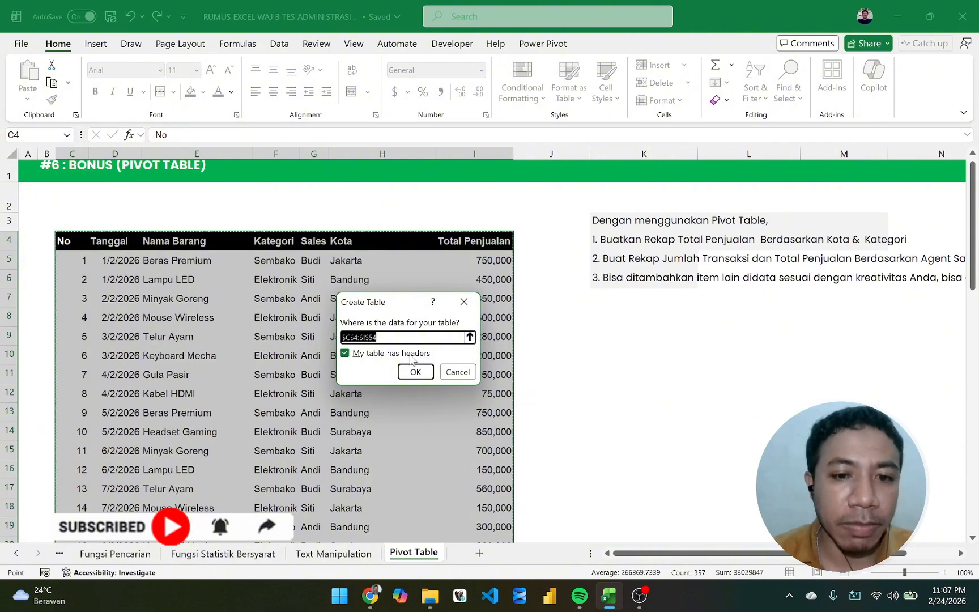
left_click(415, 372)
scroll(459, 313, "right", 3)
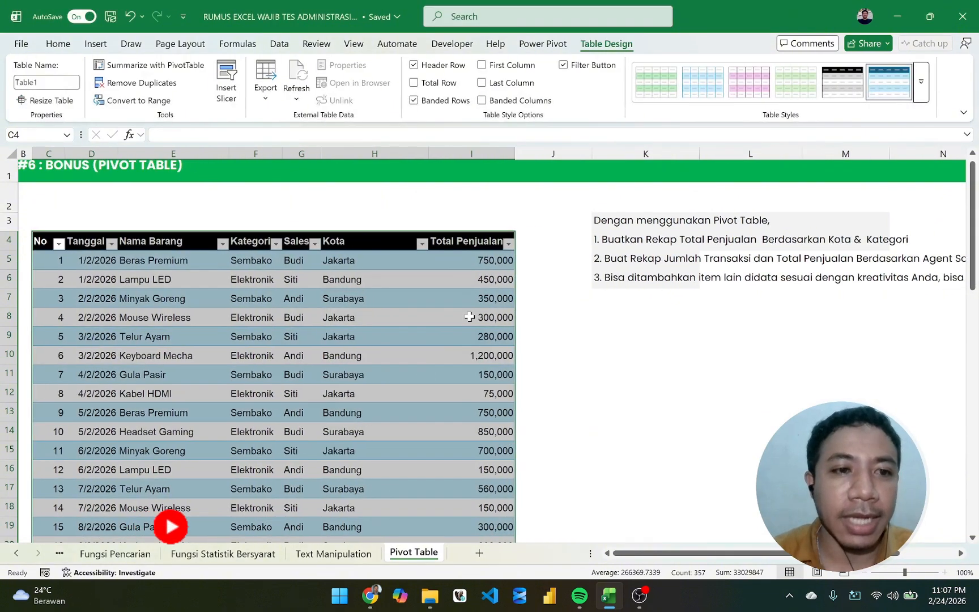
left_click(413, 311)
scroll(335, 303, "left", 3)
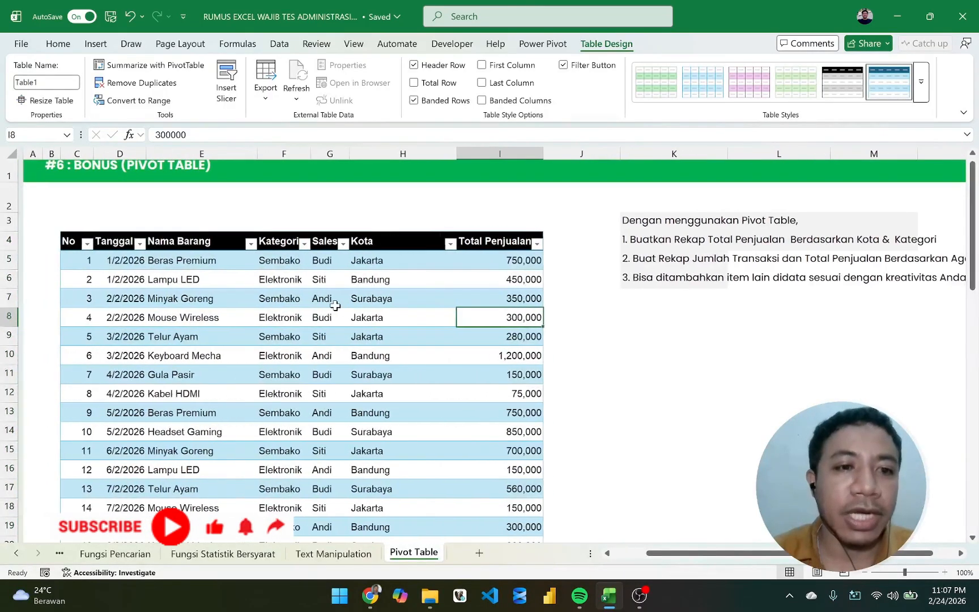
Insert a PivotTable based on Table1 in the existing worksheet at cell K9 of the Pivot Table sheet.
left_click(210, 299)
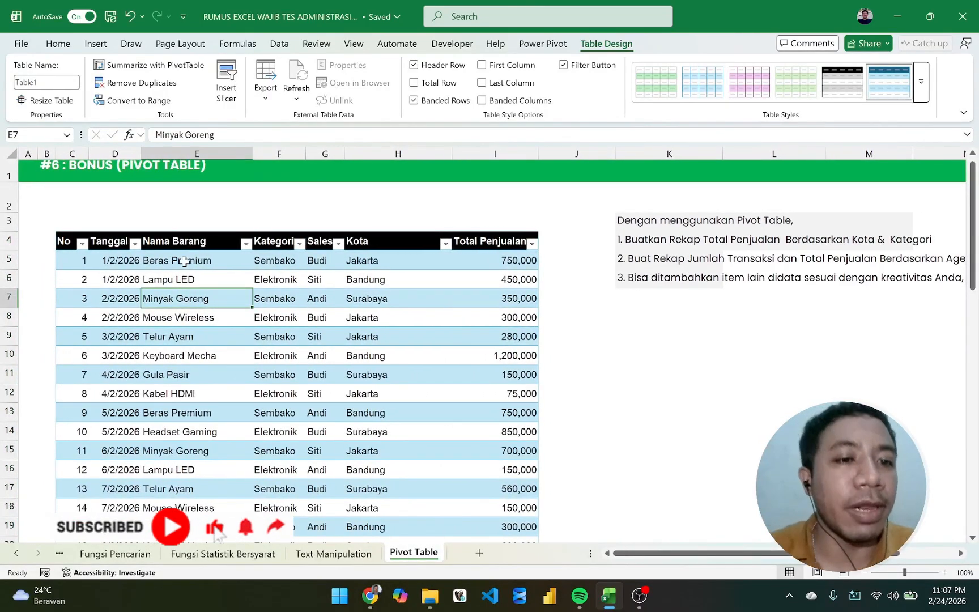
left_click(95, 45)
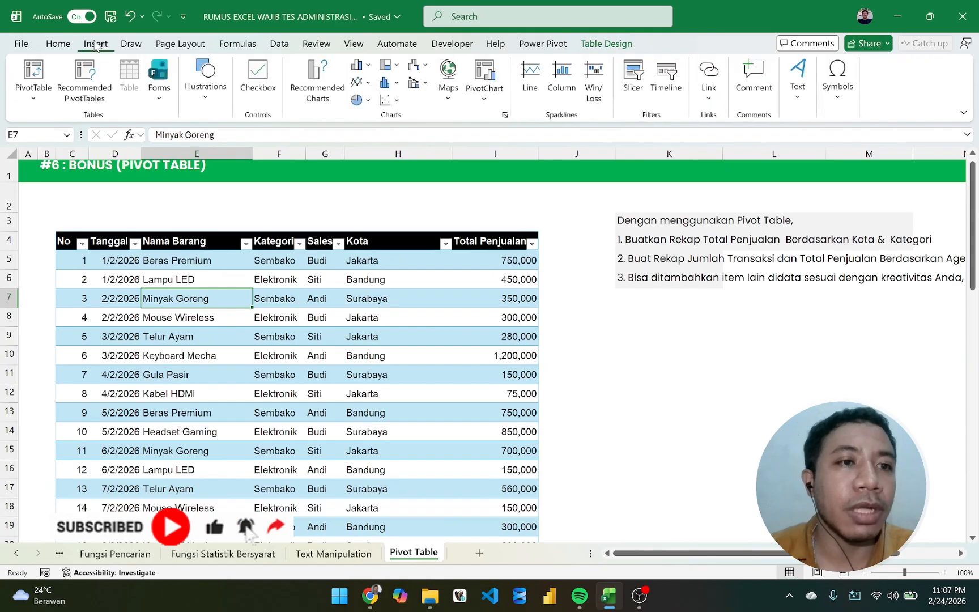
left_click(50, 68)
scroll(622, 214, "up", 1)
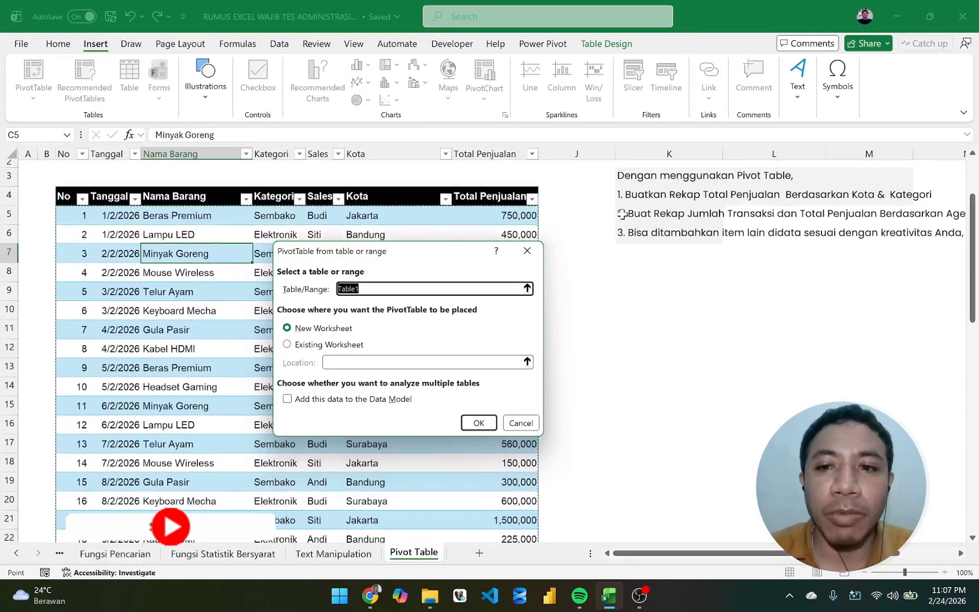
left_click(299, 345)
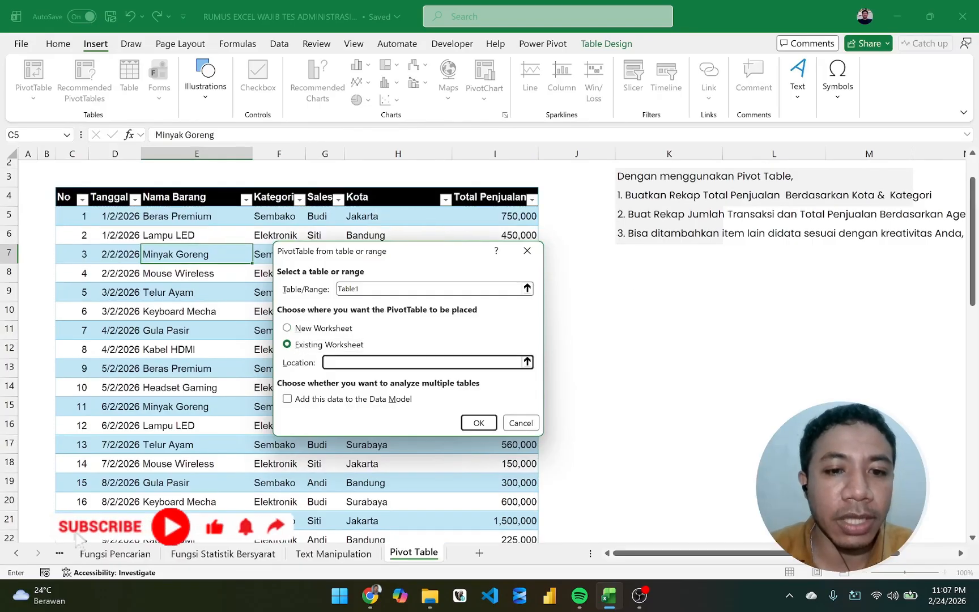
left_click(628, 293)
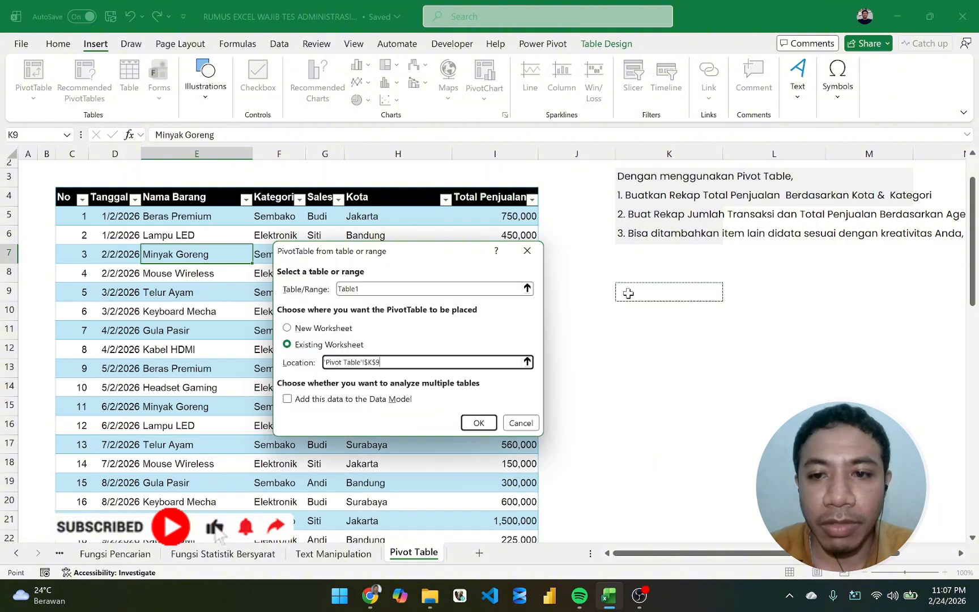
left_click(481, 422)
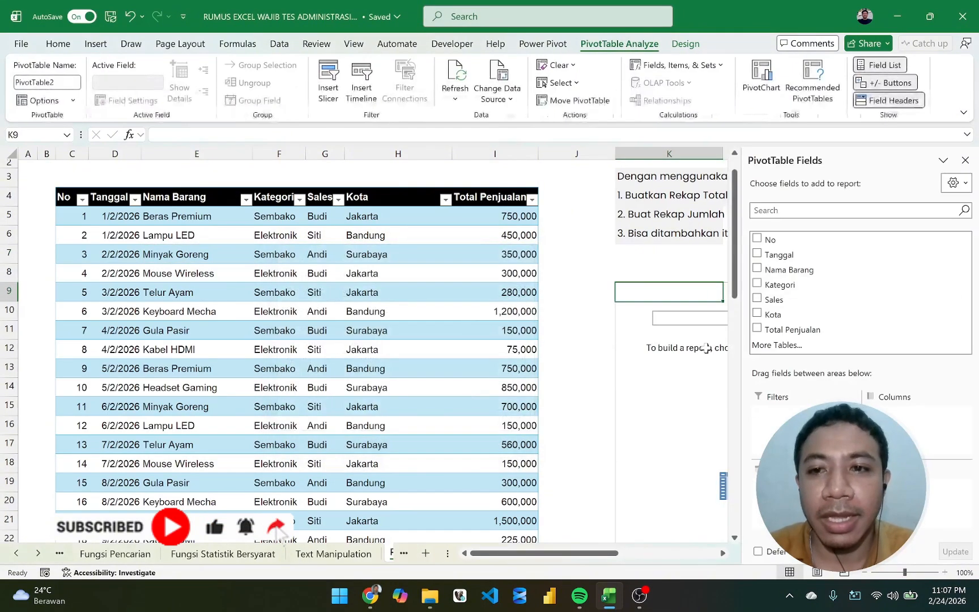
Lay out the PivotTable with Kota as the row field and Kategori as the column field.
scroll(594, 363, "right", 2)
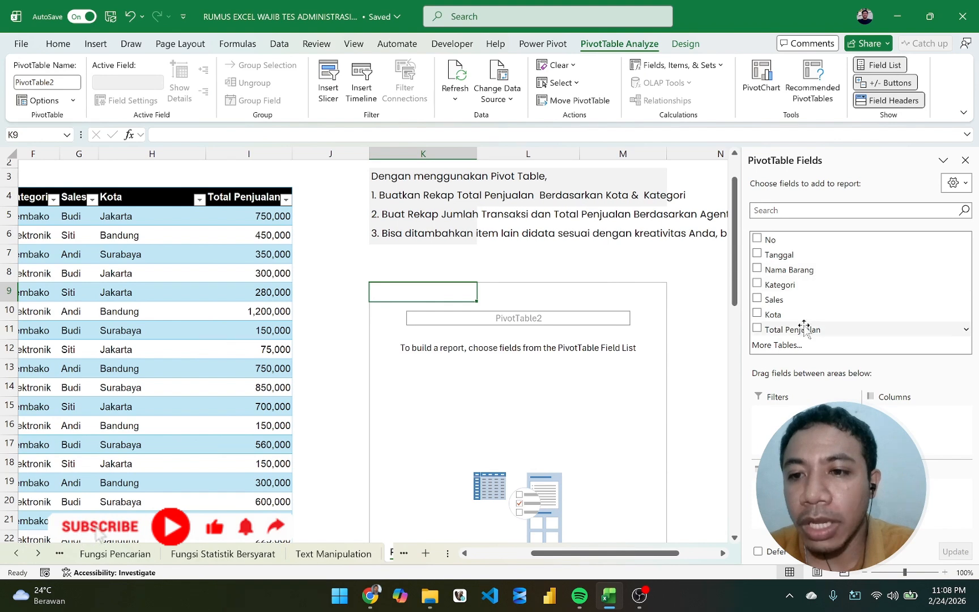
left_click_drag(809, 313, 804, 491)
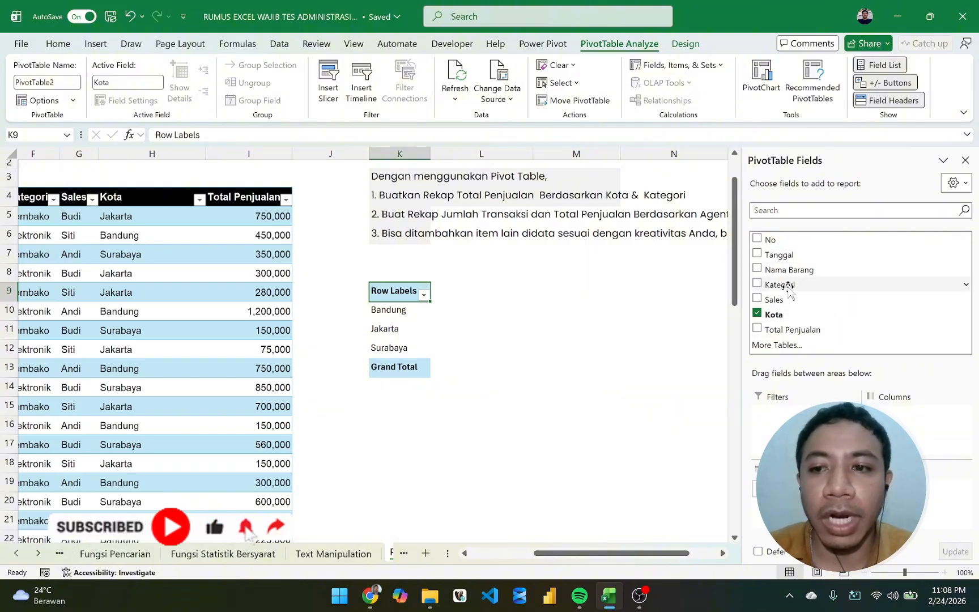
left_click_drag(791, 290, 878, 395)
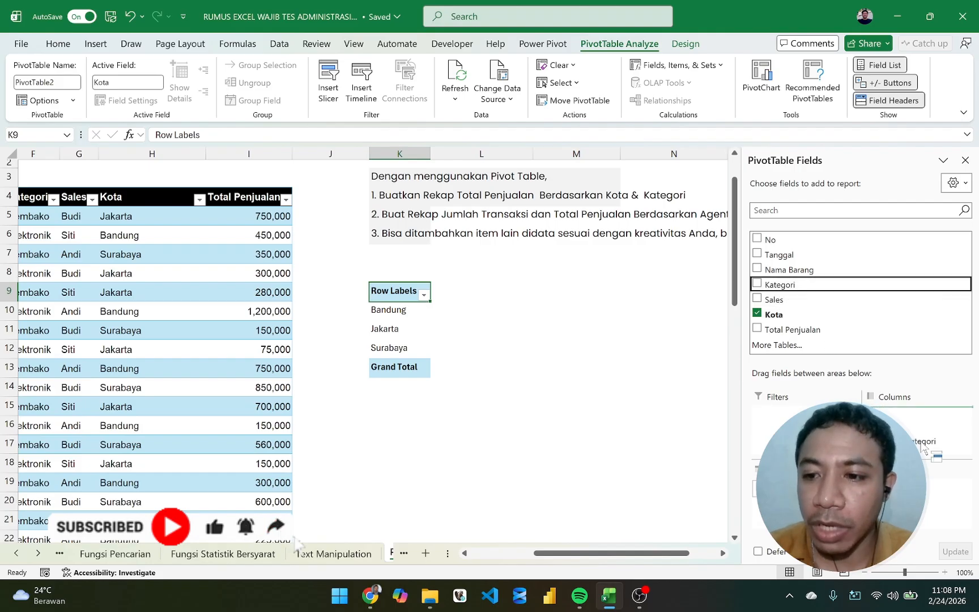
left_click_drag(922, 447, 925, 447)
scroll(599, 362, "right", 1)
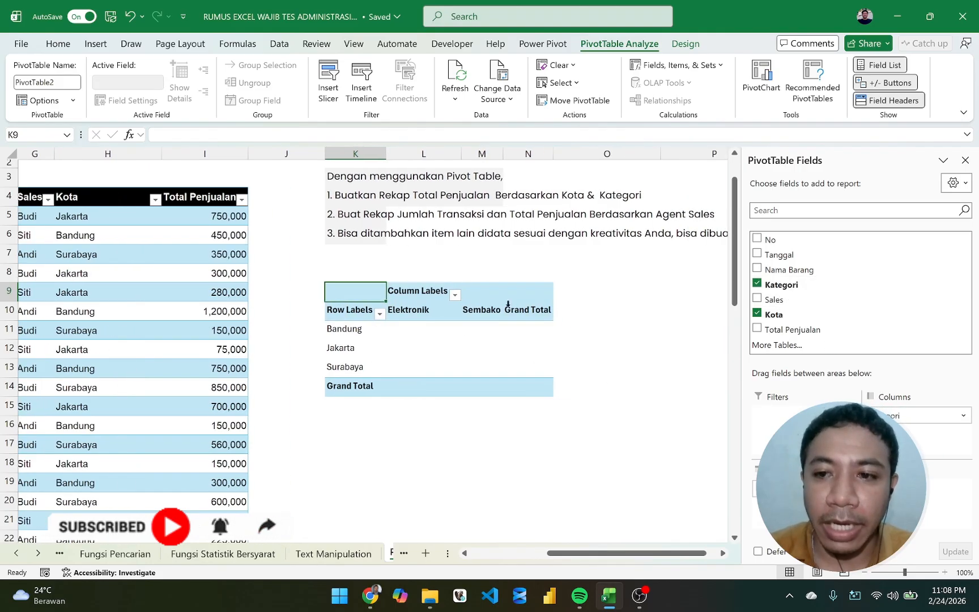
Add Total Penjualan as the summed values field of the PivotTable with Kota rows and Kategori columns.
scroll(652, 233, "up", 1)
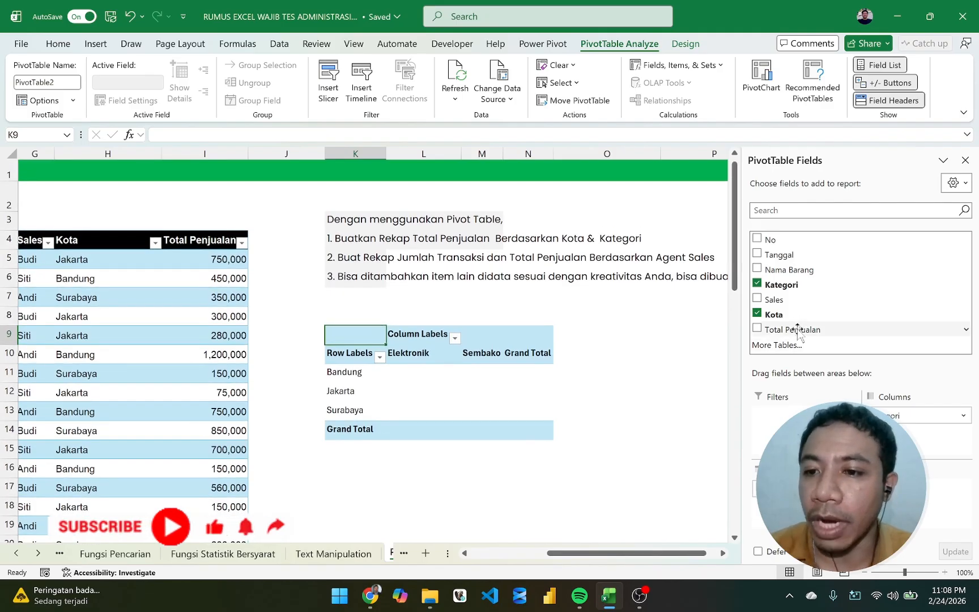
left_click_drag(798, 327, 816, 356)
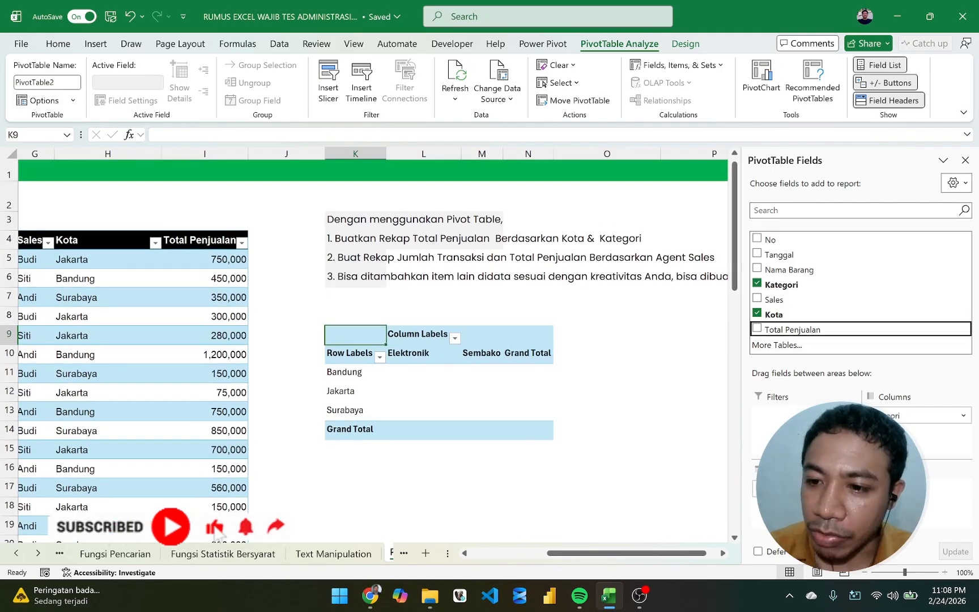
left_click_drag(929, 513, 935, 493)
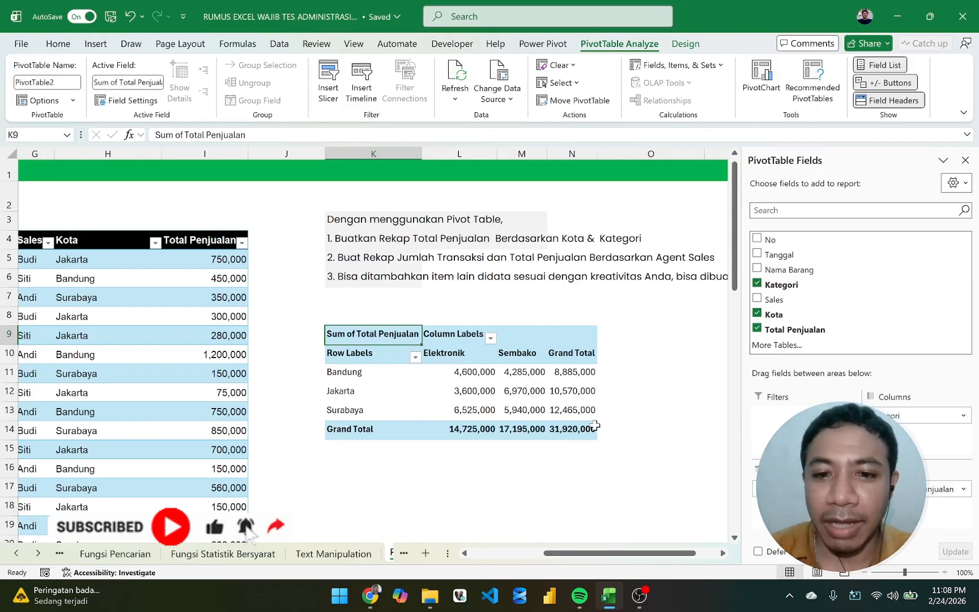
mouse_move(462, 366)
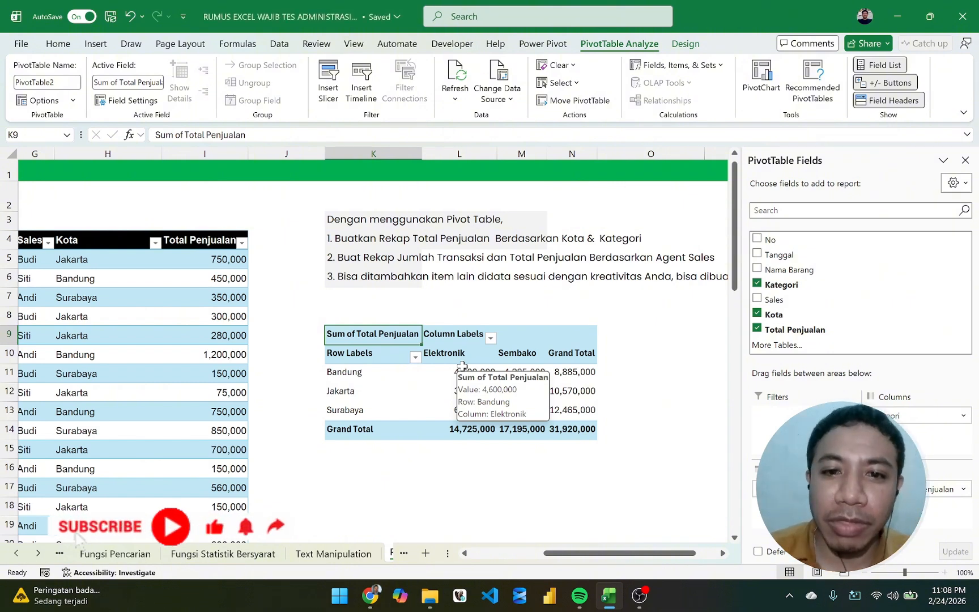
Duplicate the city and category PivotTable by copying K9:N14 to cell K16 below it.
scroll(462, 365, "right", 1)
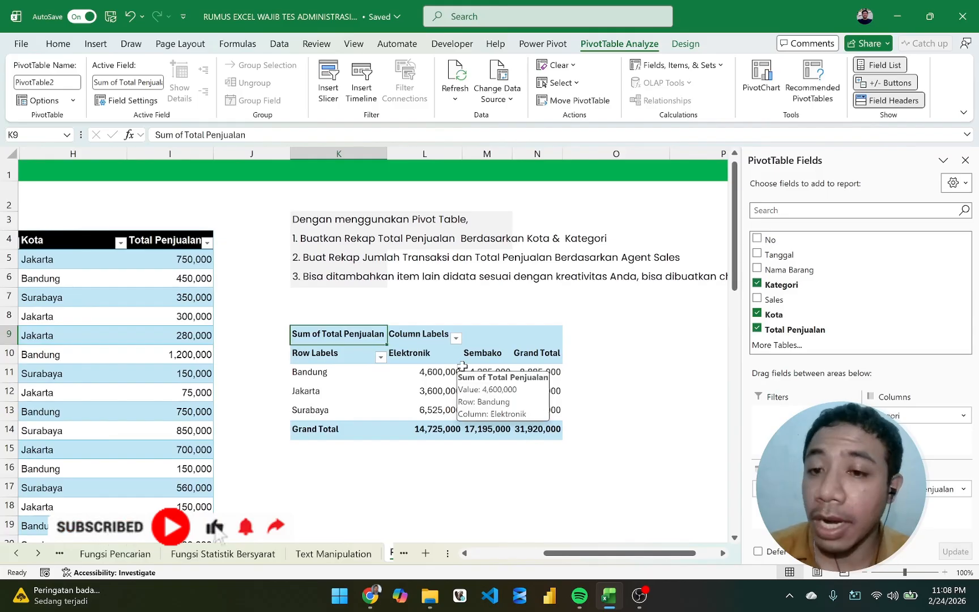
scroll(463, 366, "left", 1)
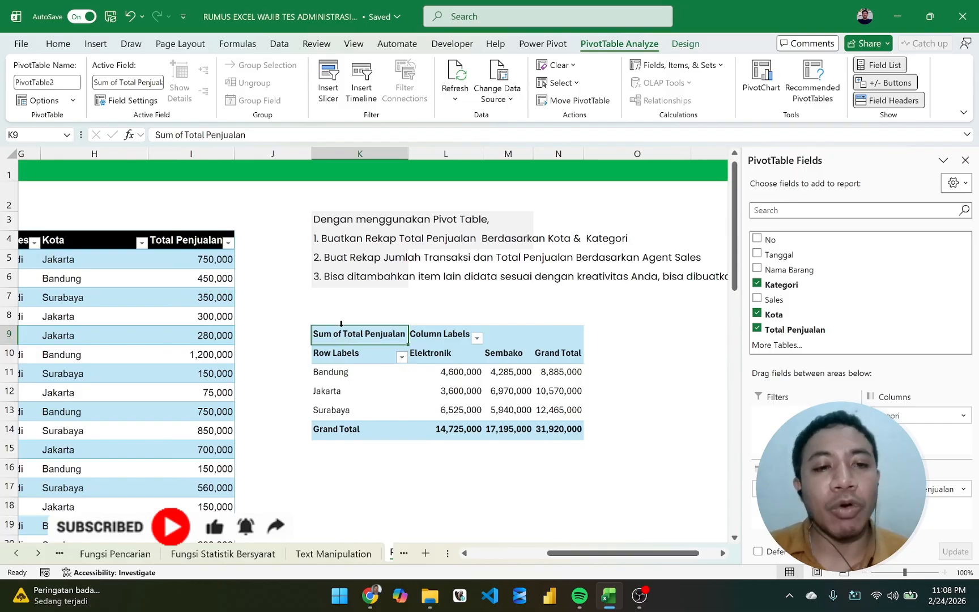
scroll(263, 306, "left", 5)
scroll(351, 358, "right", 4)
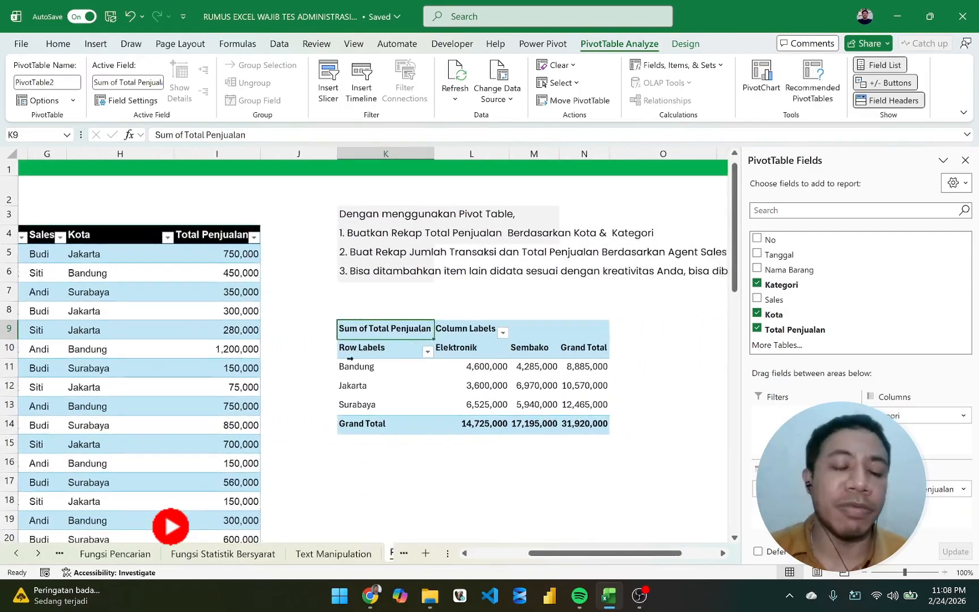
left_click_drag(434, 341, 593, 428)
key("ctrl+c")
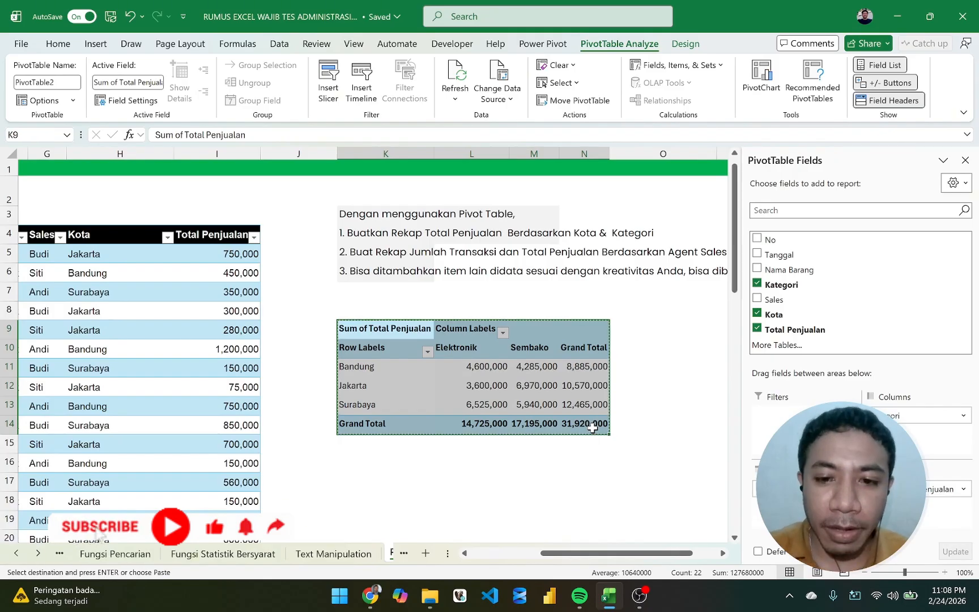
left_click(365, 472)
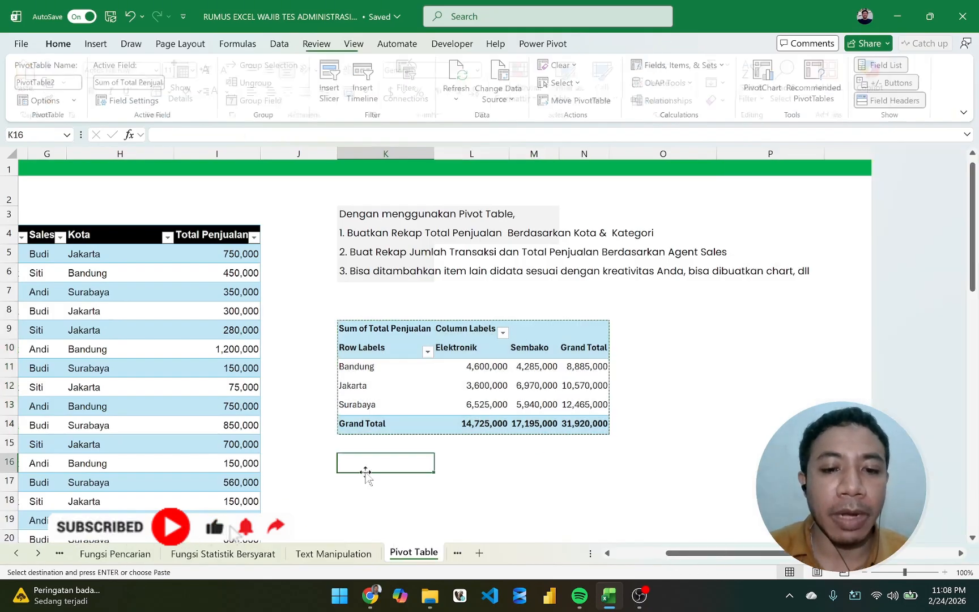
key("ctrl+v")
scroll(455, 450, "down", 1)
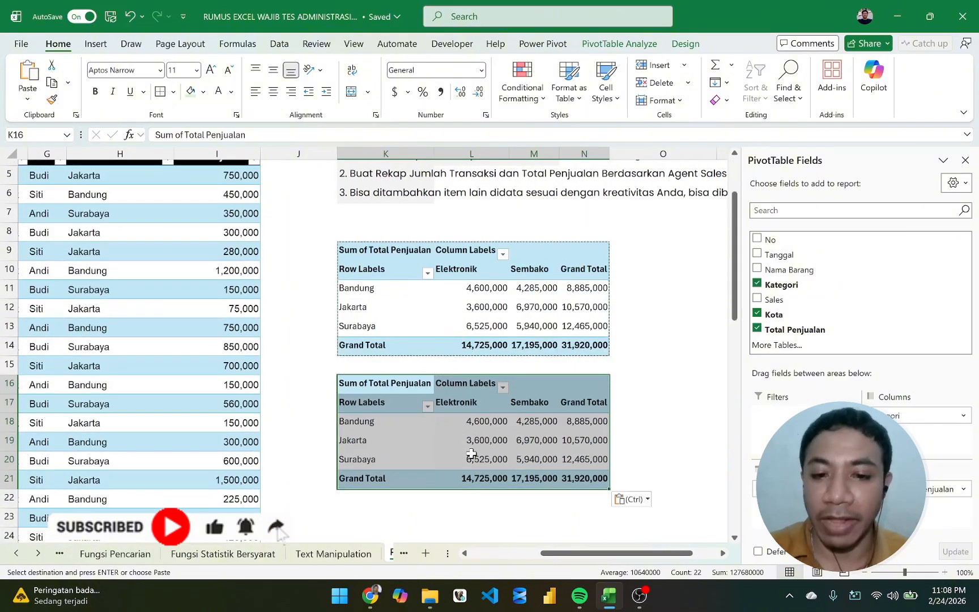
Remove the Kota, Kategori and Total Penjualan fields from the copied PivotTable at K16.
left_click(472, 458)
scroll(587, 405, "up", 1)
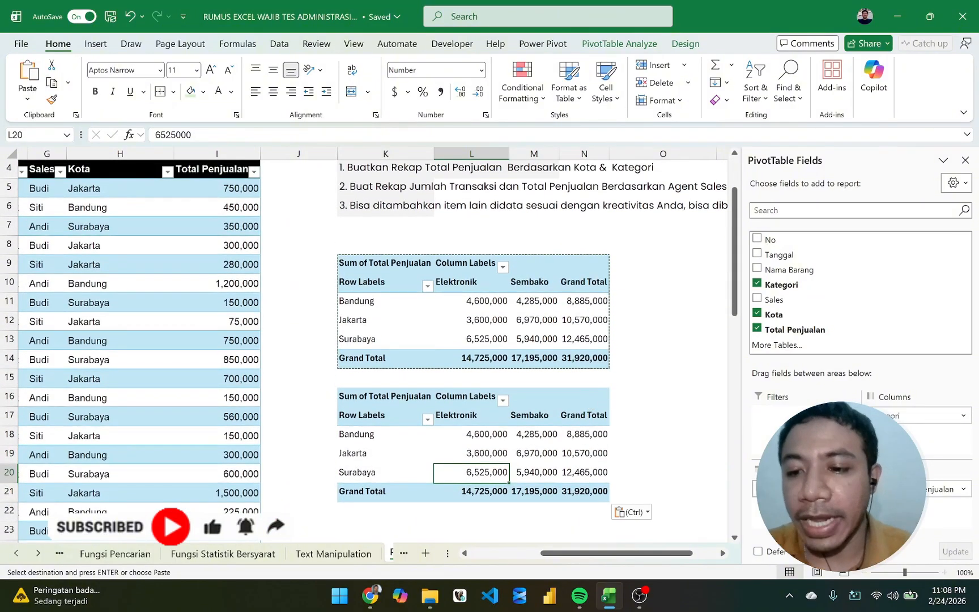
left_click_drag(801, 489, 622, 414)
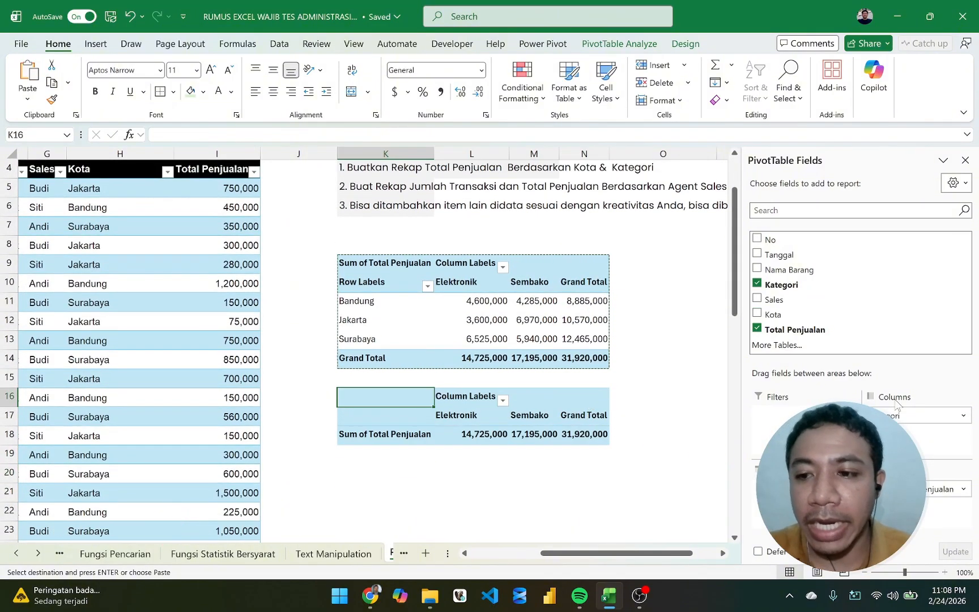
left_click_drag(896, 416, 624, 453)
left_click_drag(940, 489, 462, 374)
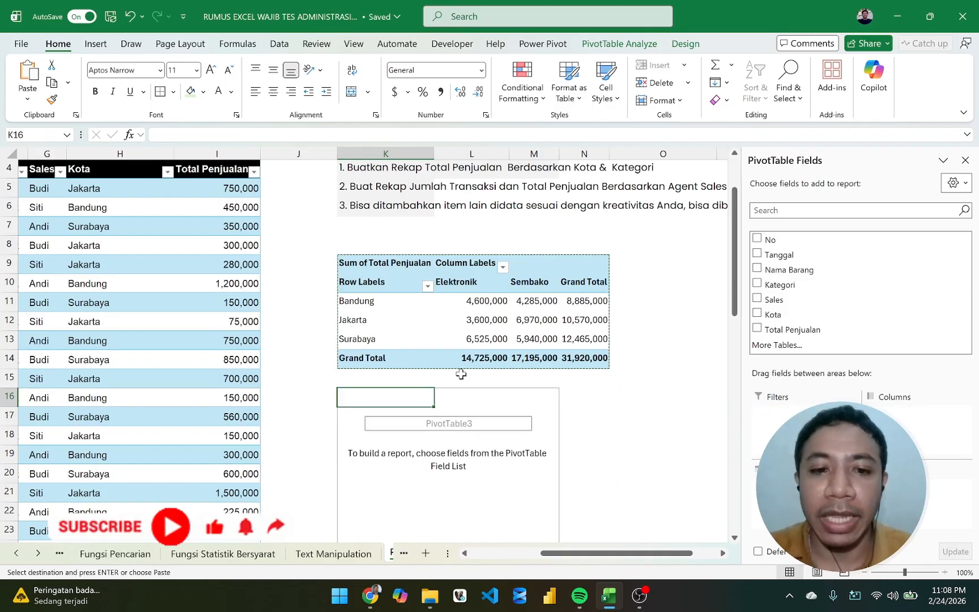
Set Sales as both the row field and the counted values field of the PivotTable at K16.
left_click(791, 301)
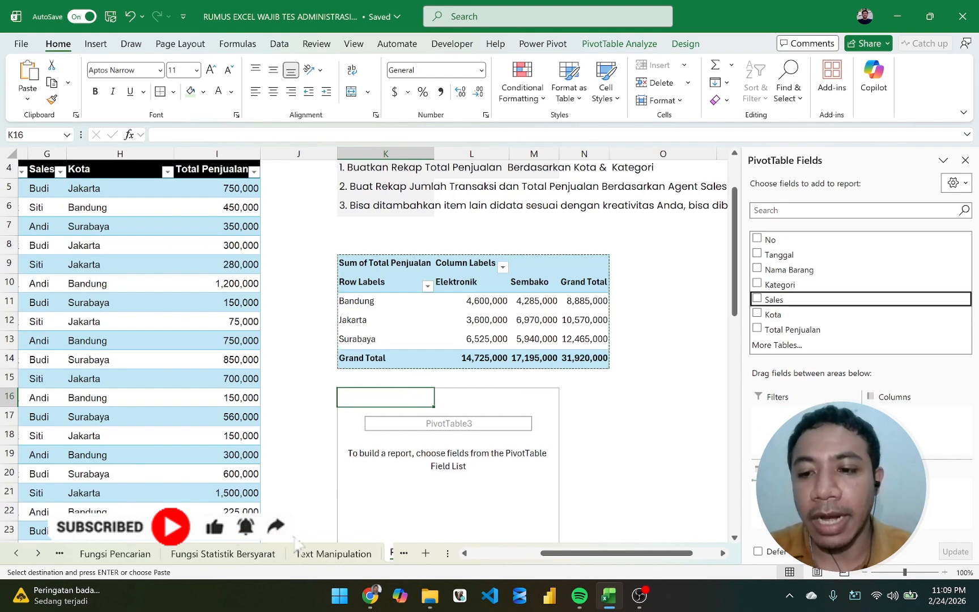
scroll(465, 411, "up", 1)
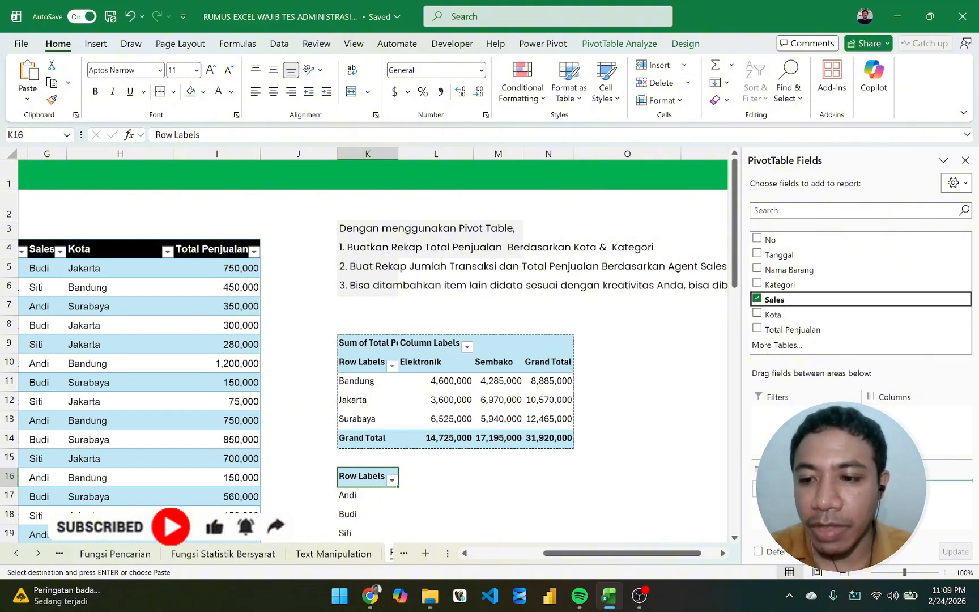
left_click_drag(775, 300, 898, 493)
scroll(548, 456, "down", 1)
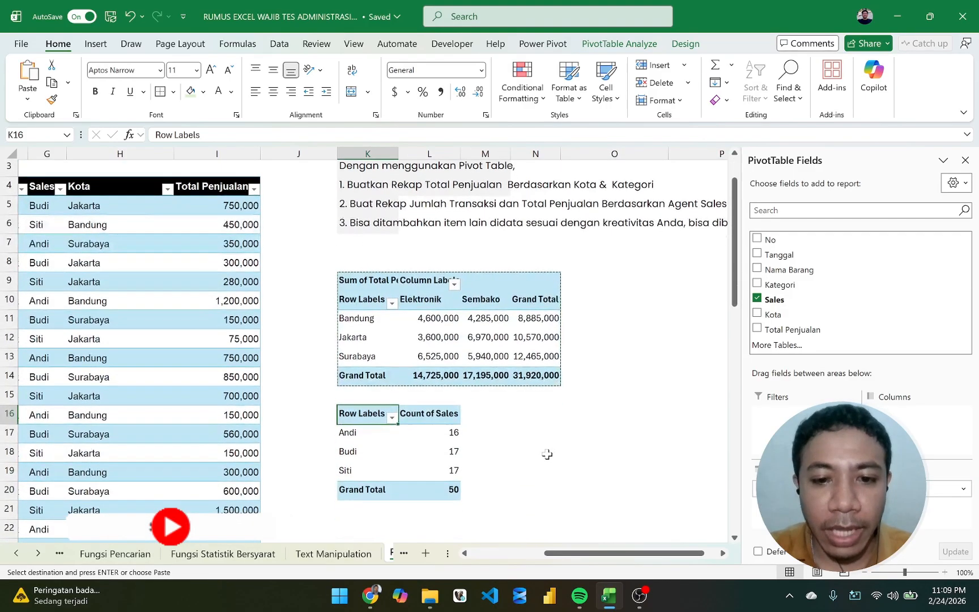
left_click_drag(440, 432, 444, 469)
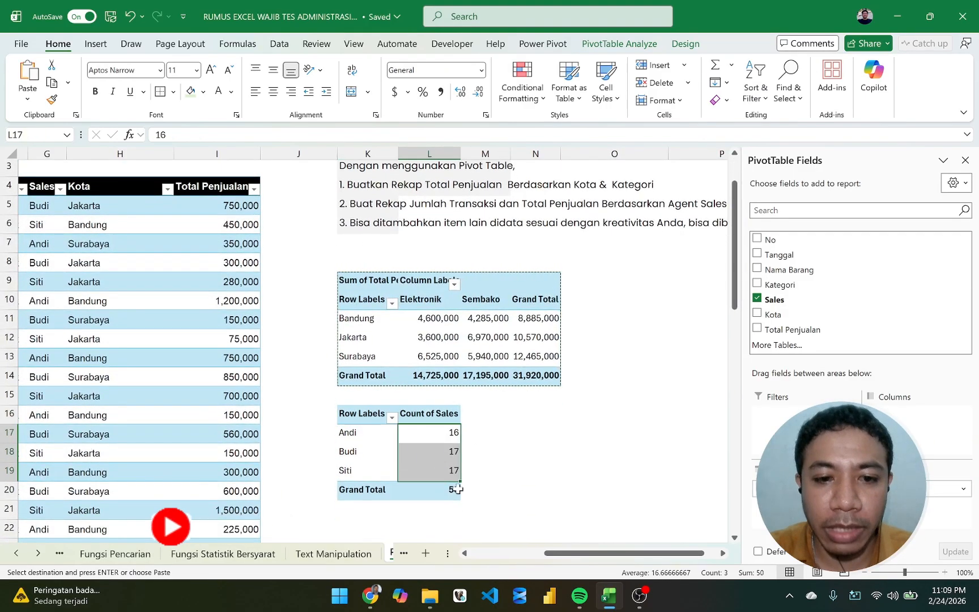
left_click(454, 489)
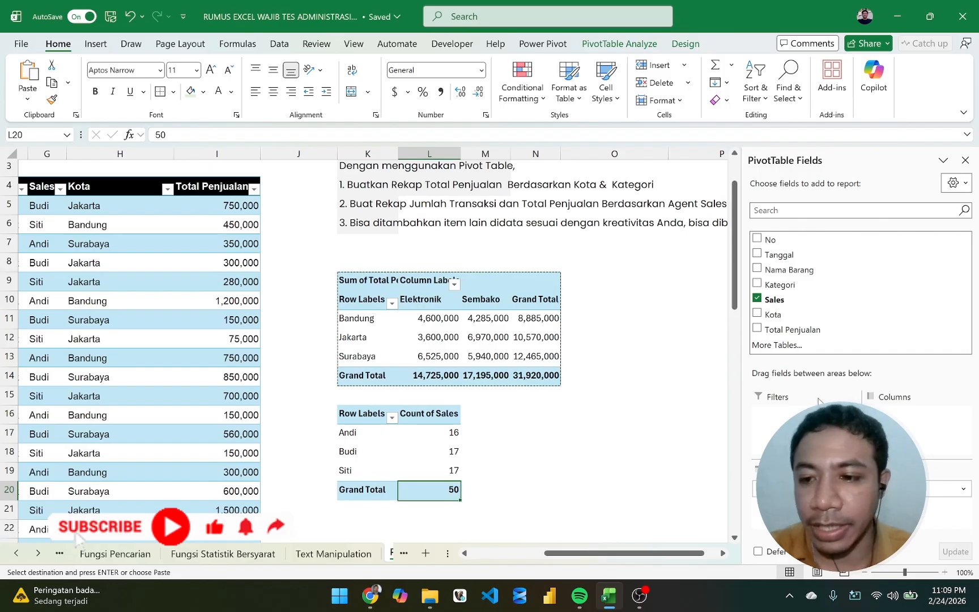
Add the sum of Total Penjualan as a second values field in the sales agent PivotTable.
left_click_drag(811, 330, 934, 506)
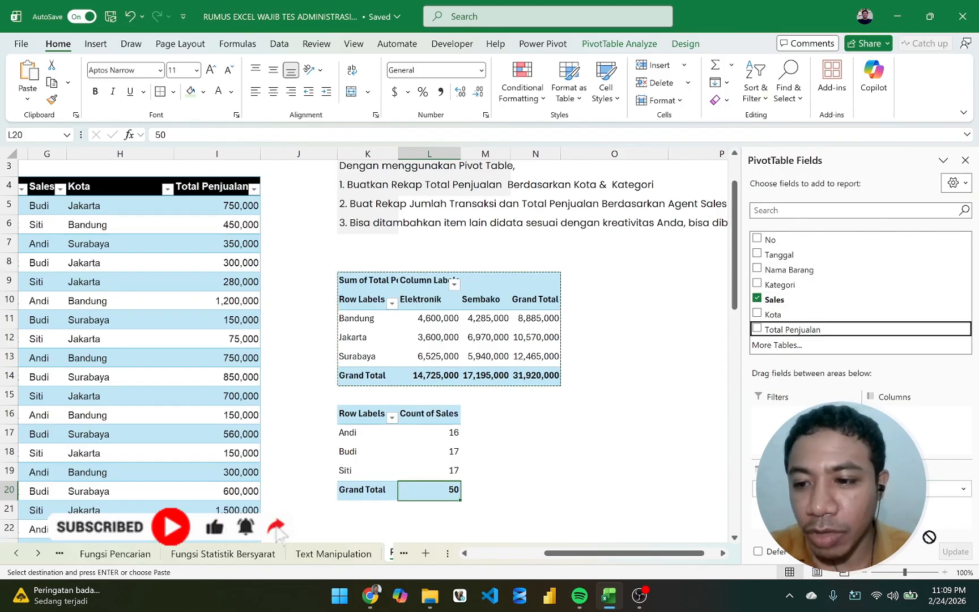
left_click_drag(934, 506, 938, 507)
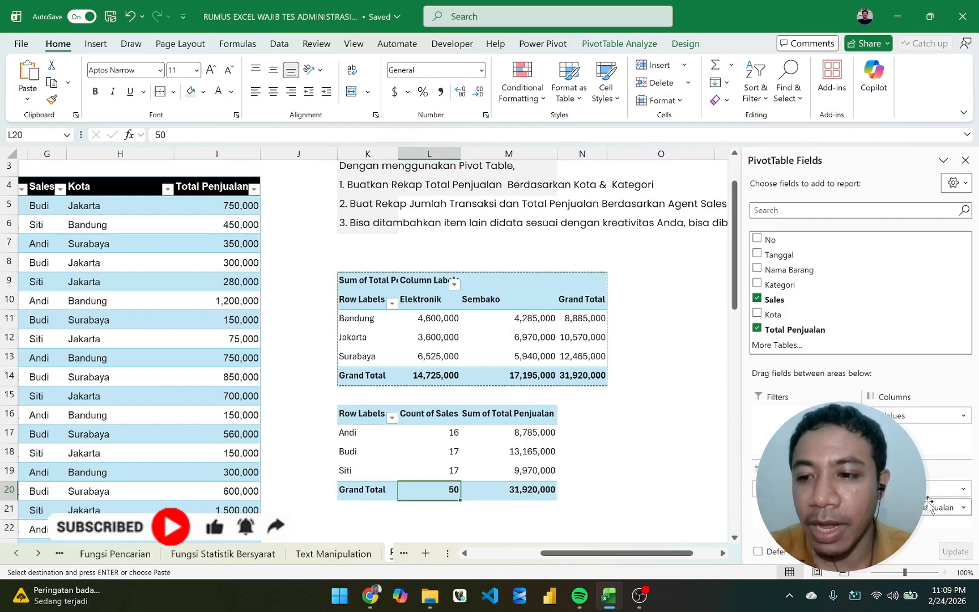
scroll(571, 478, "down", 1)
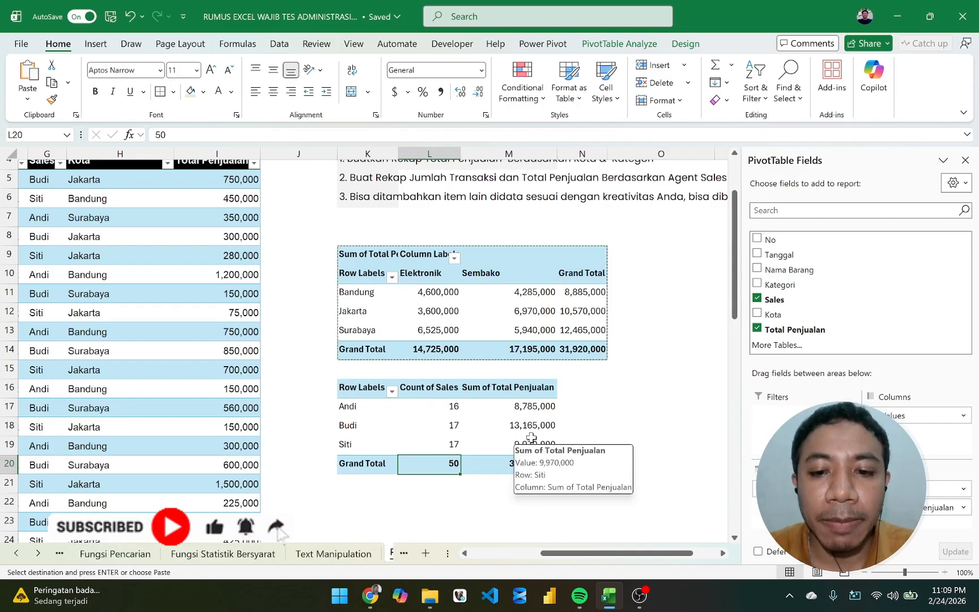
left_click(513, 437)
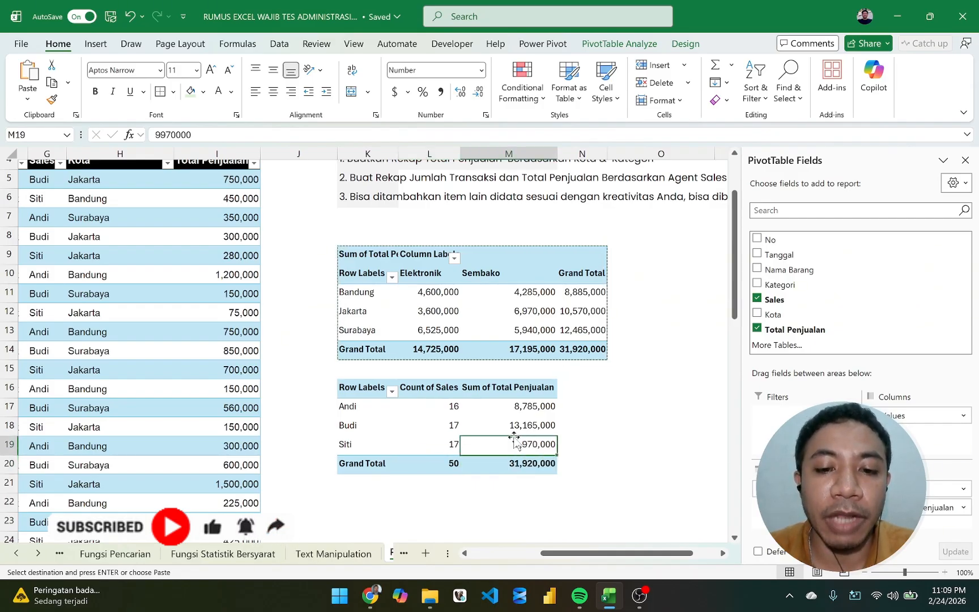
Rename the Count of Sales header in cell L16 as Total Trx.
scroll(470, 419, "up", 1)
left_click(458, 415)
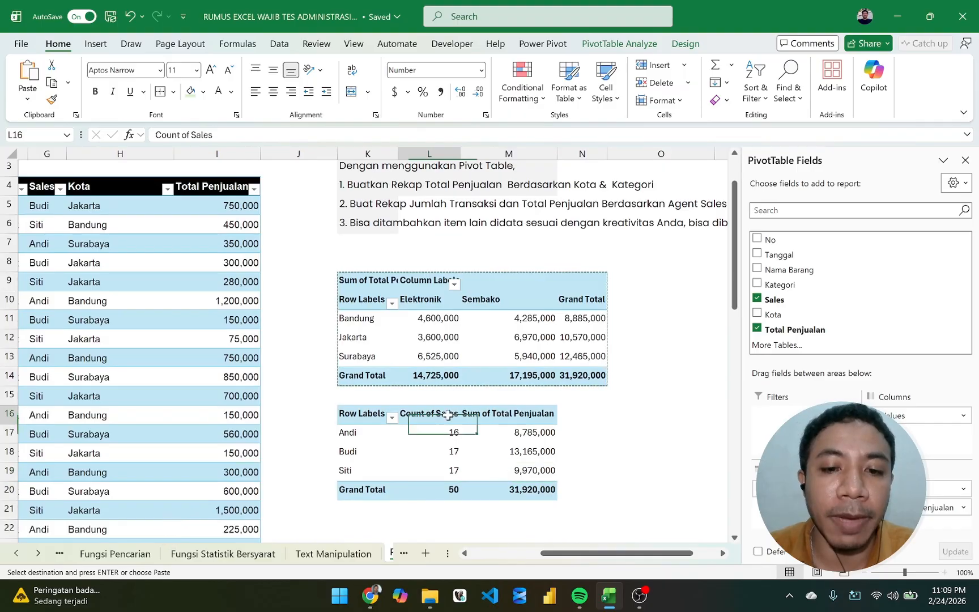
left_click_drag(212, 135, 154, 135)
type("S")
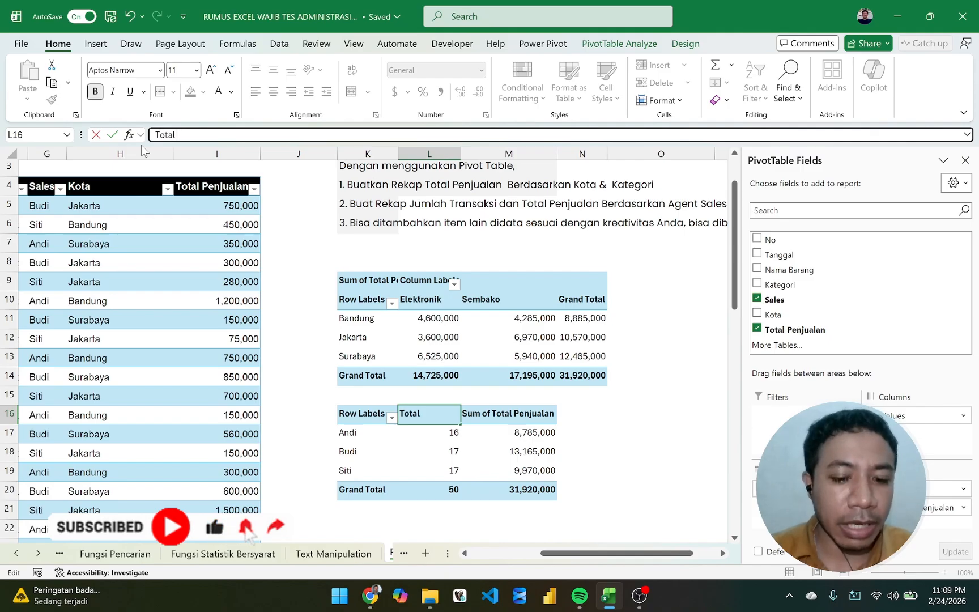
type("otal Trx")
key("Return")
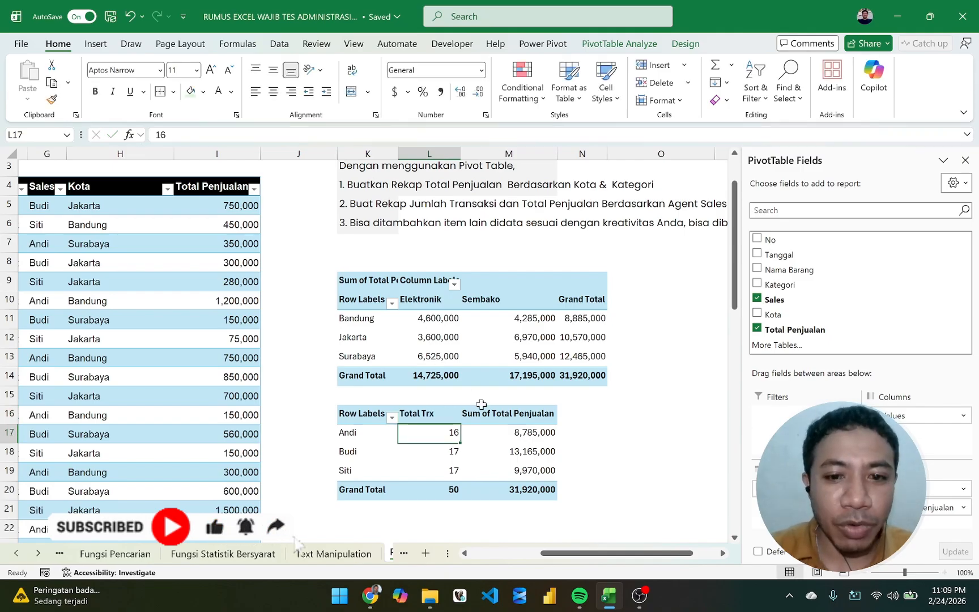
Rename the Sum of Total Penjualan header in cell M16 as Total Penjualan.
left_click(489, 407)
left_click(492, 413)
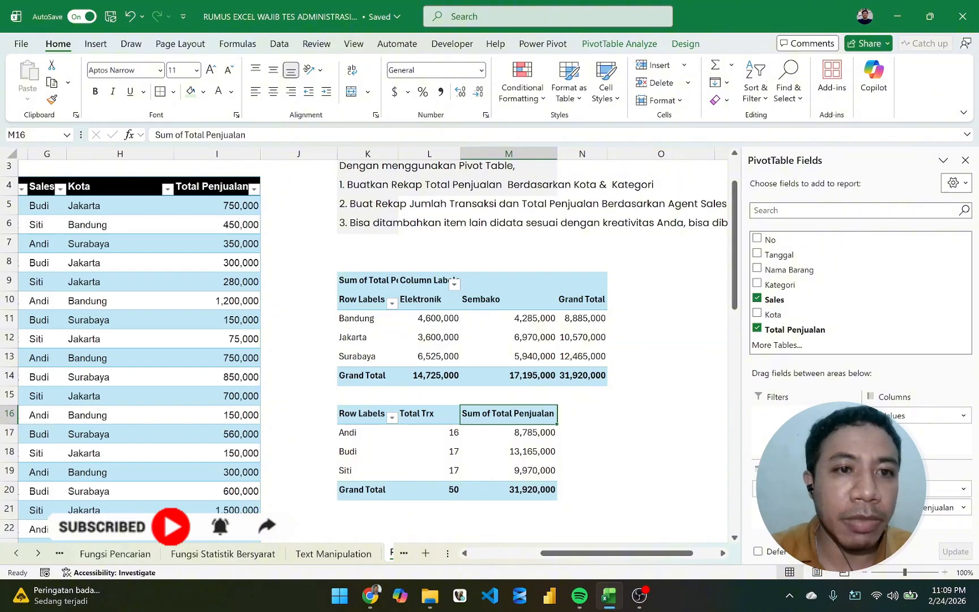
left_click_drag(247, 134, 155, 134)
type("Total P")
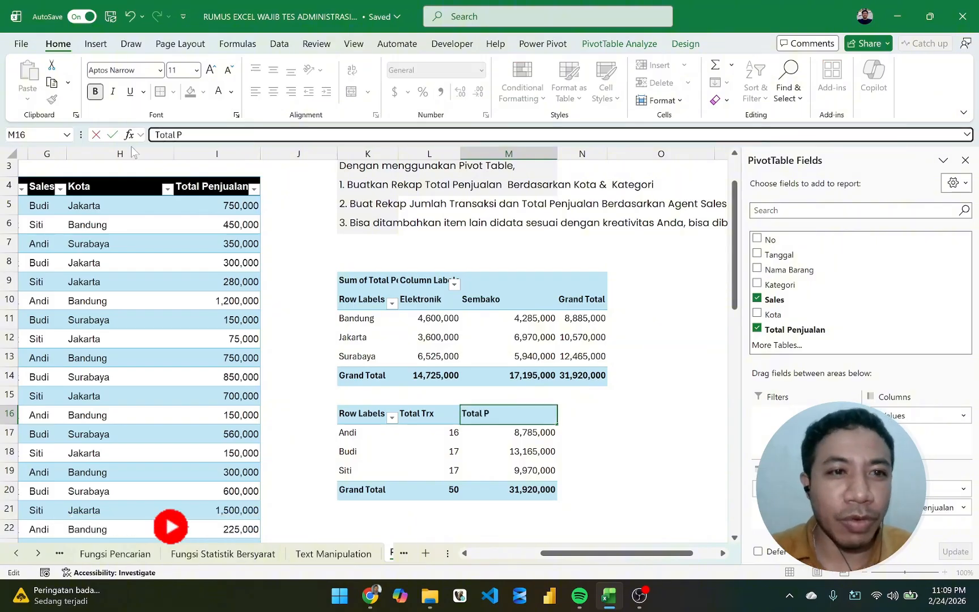
type("enjualan")
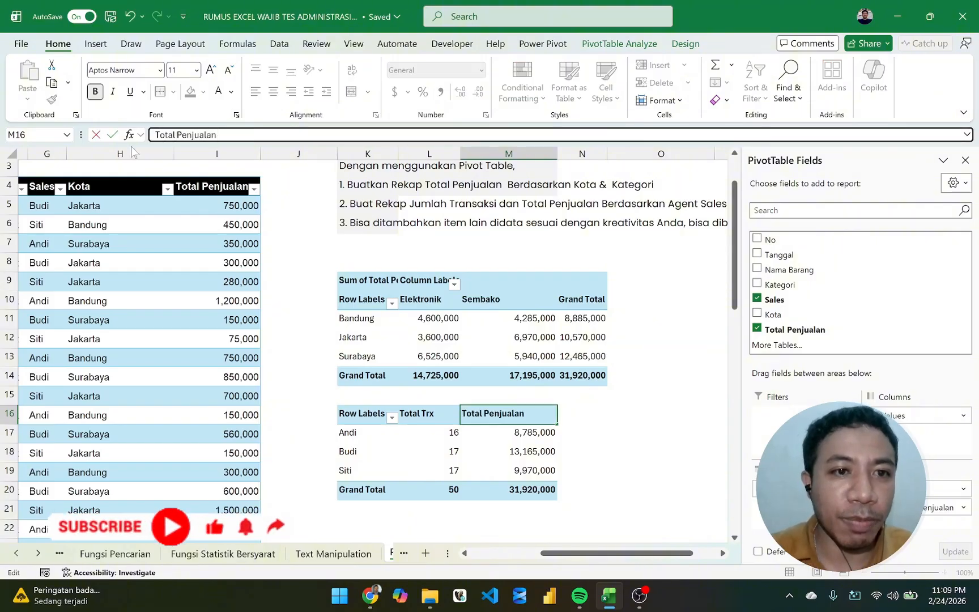
key("Return")
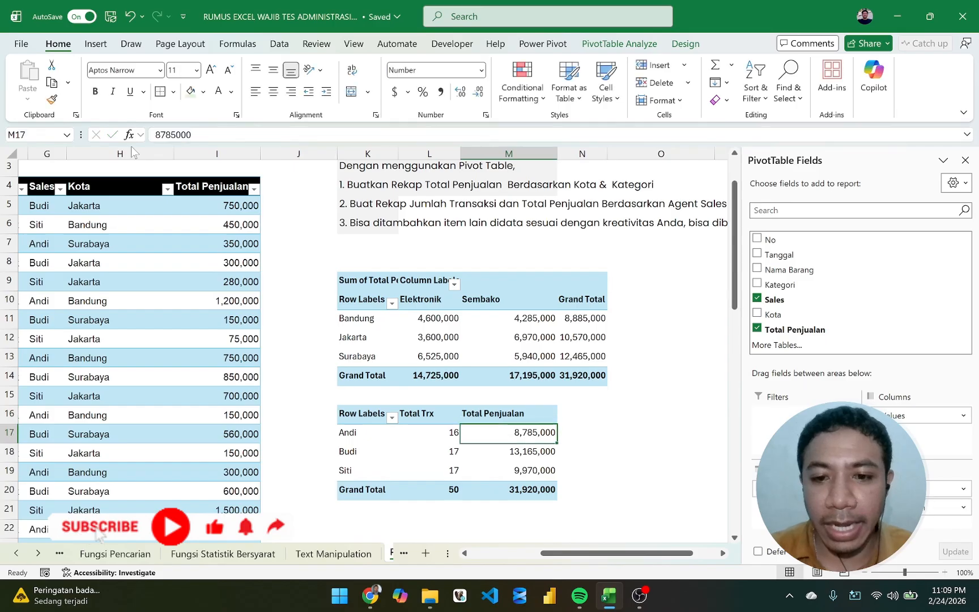
left_click(598, 437)
scroll(598, 436, "up", 1)
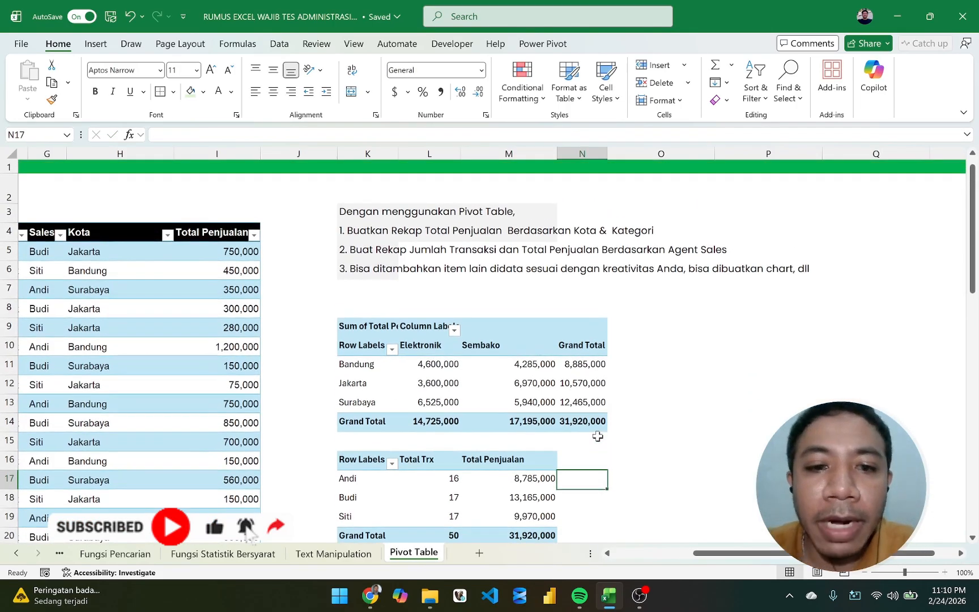
Duplicate the sales agent PivotTable by copying K16:M20 to cell K22 below it.
scroll(598, 436, "down", 1)
scroll(598, 437, "left", 5)
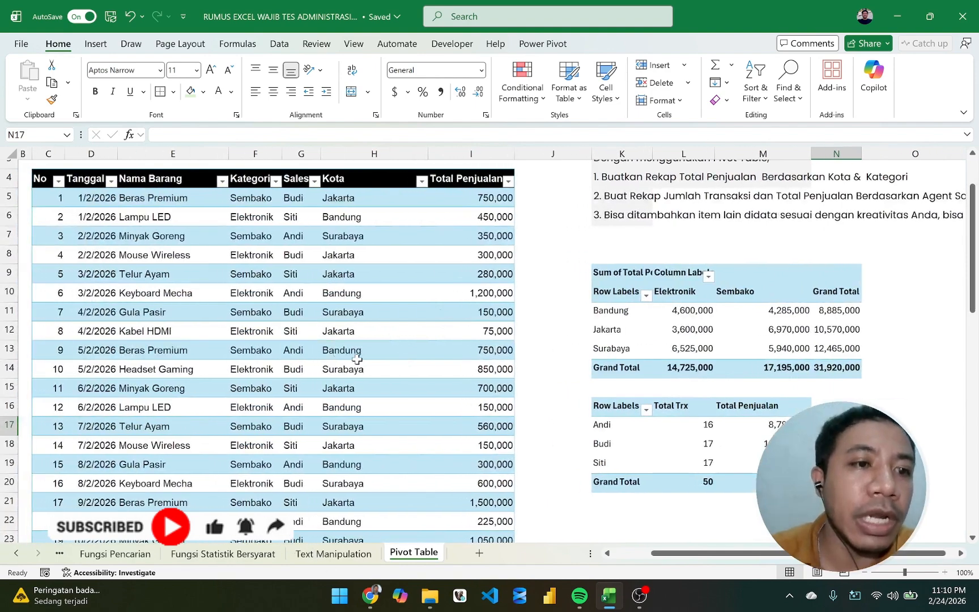
scroll(296, 275, "right", 3)
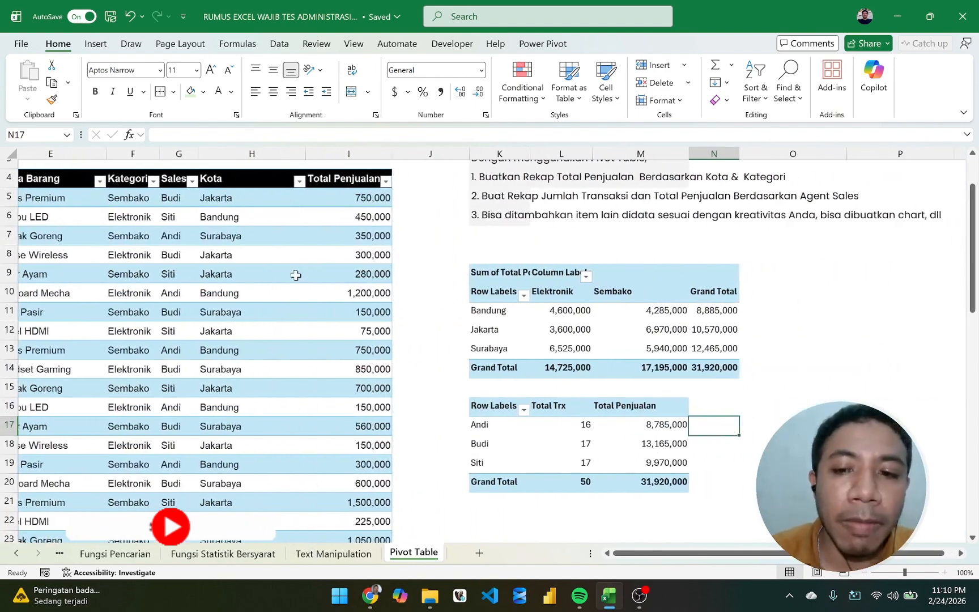
scroll(296, 275, "right", 2)
left_click(427, 406)
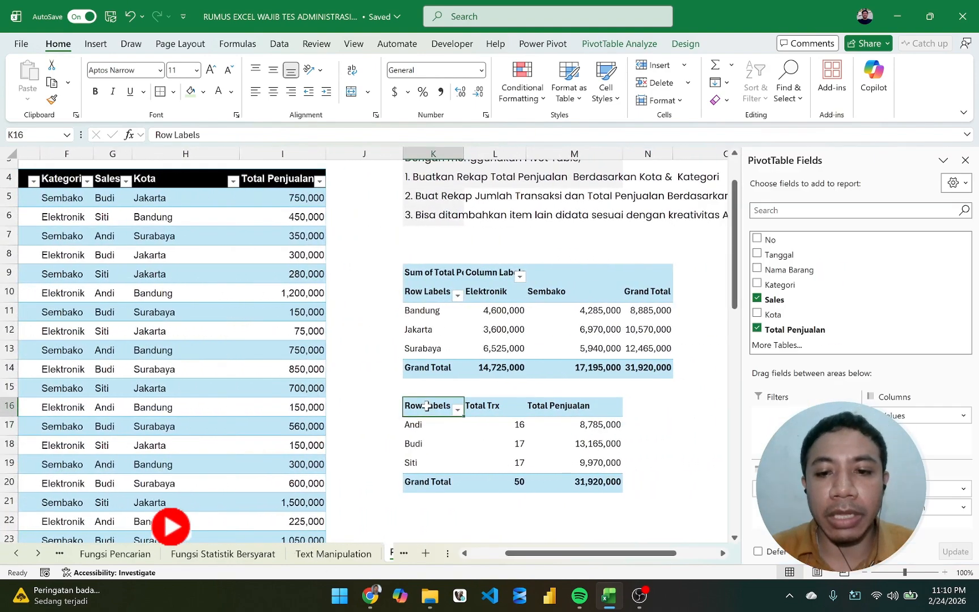
left_click_drag(426, 406, 601, 482)
key("ctrl+c")
scroll(436, 428, "down", 2)
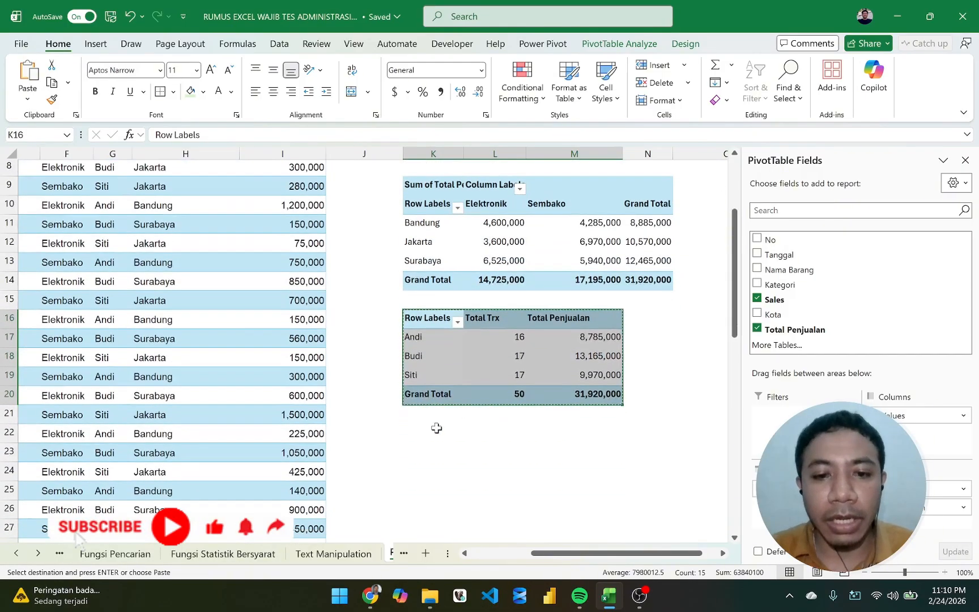
left_click(431, 436)
key("ctrl+v")
scroll(567, 441, "down", 1)
left_click(525, 439)
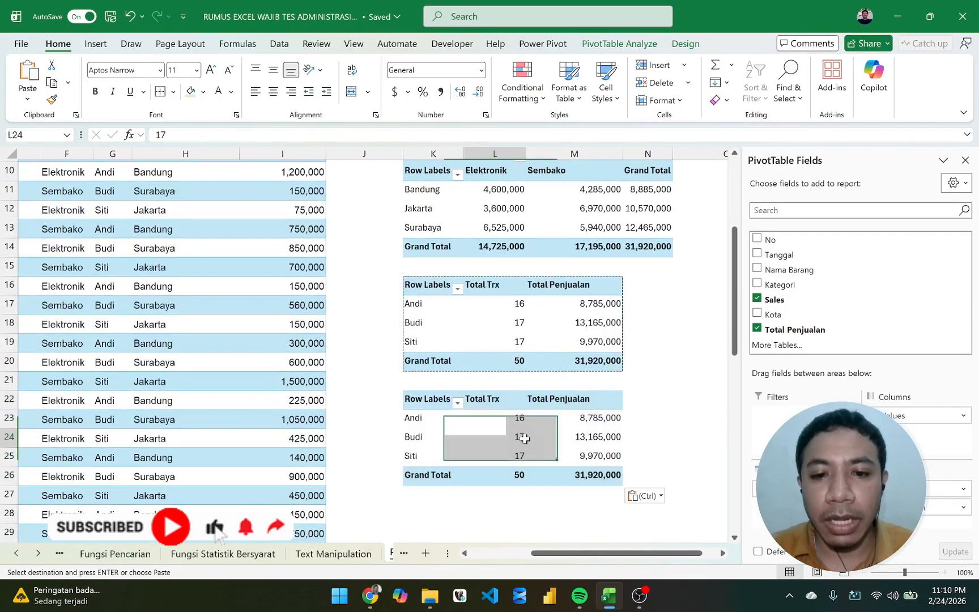
Rework the duplicated PivotTable at K22 to total Total Penjualan by Nama Barang, removing the Total Trx count and the Sales field.
scroll(525, 438, "right", 1)
left_click_drag(907, 488, 655, 424)
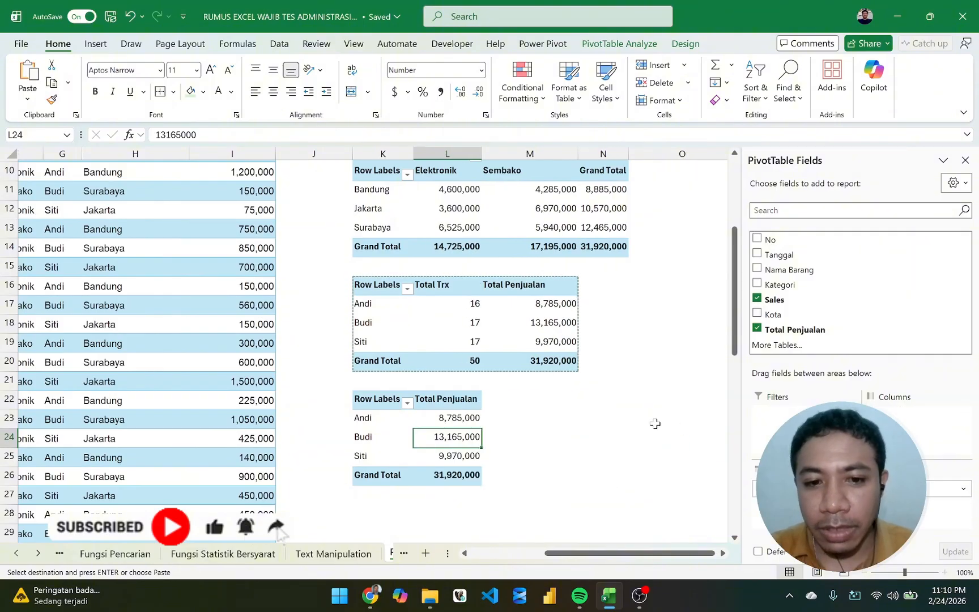
left_click(804, 269)
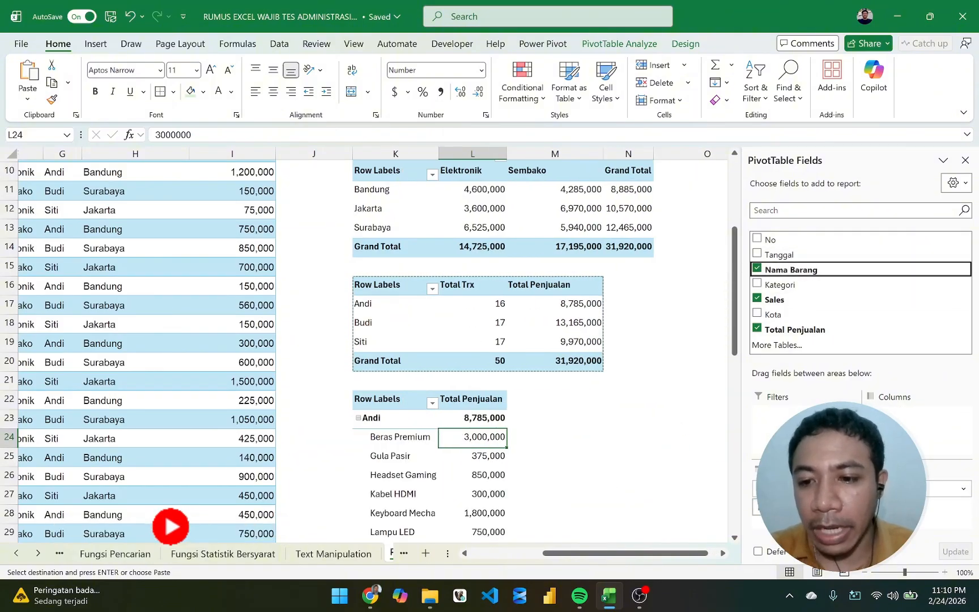
left_click_drag(799, 488, 651, 444)
scroll(525, 443, "down", 4)
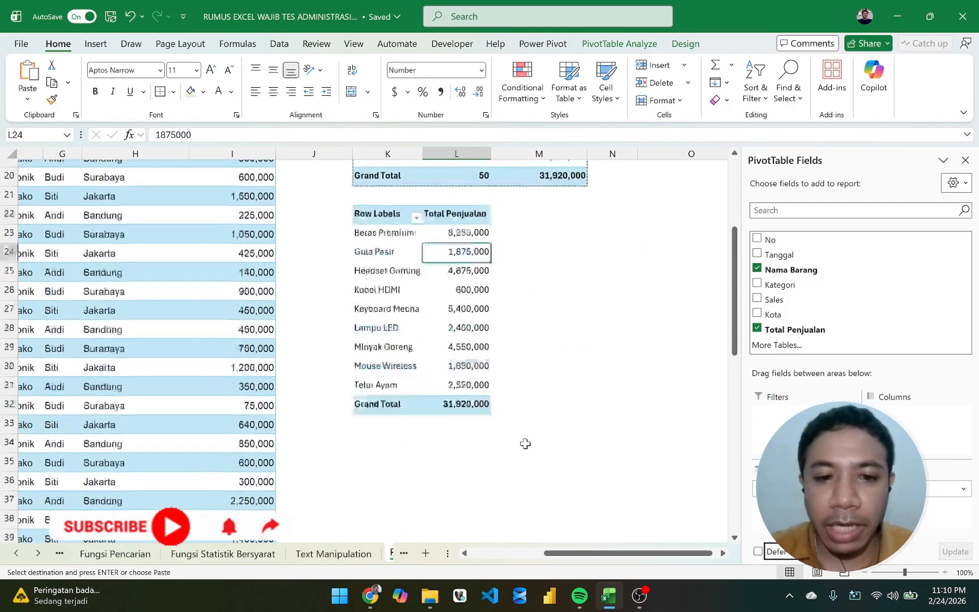
scroll(525, 443, "up", 2)
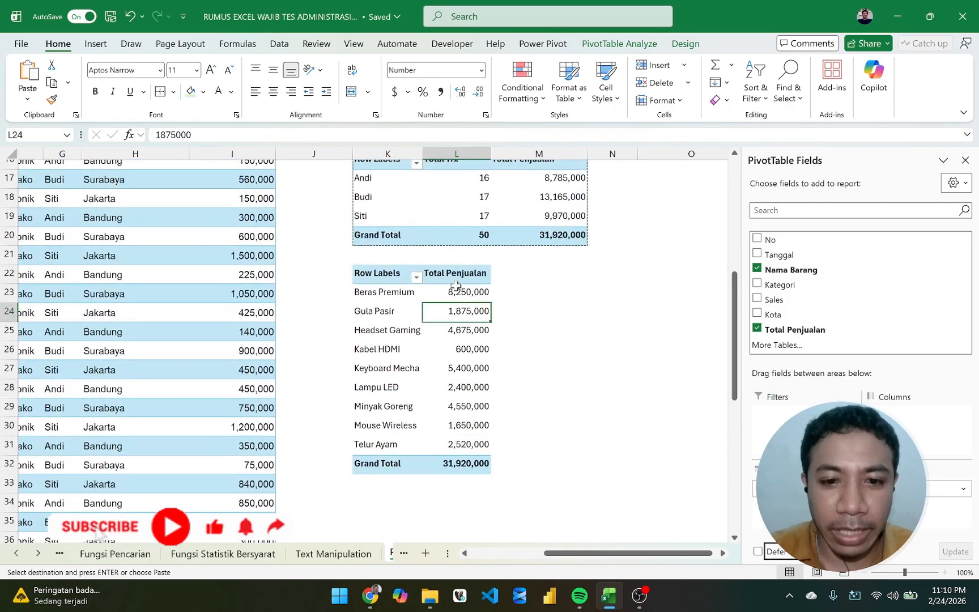
left_click_drag(457, 290, 463, 391)
left_click(557, 338)
Insert a clustered column PivotChart based on the city and category PivotTable.
scroll(558, 340, "up", 3)
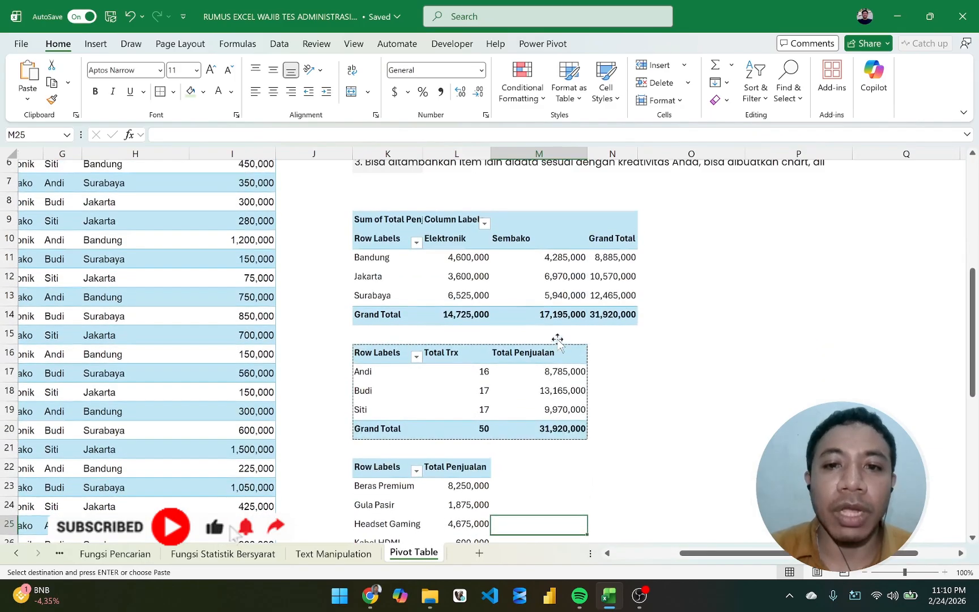
scroll(558, 338, "up", 2)
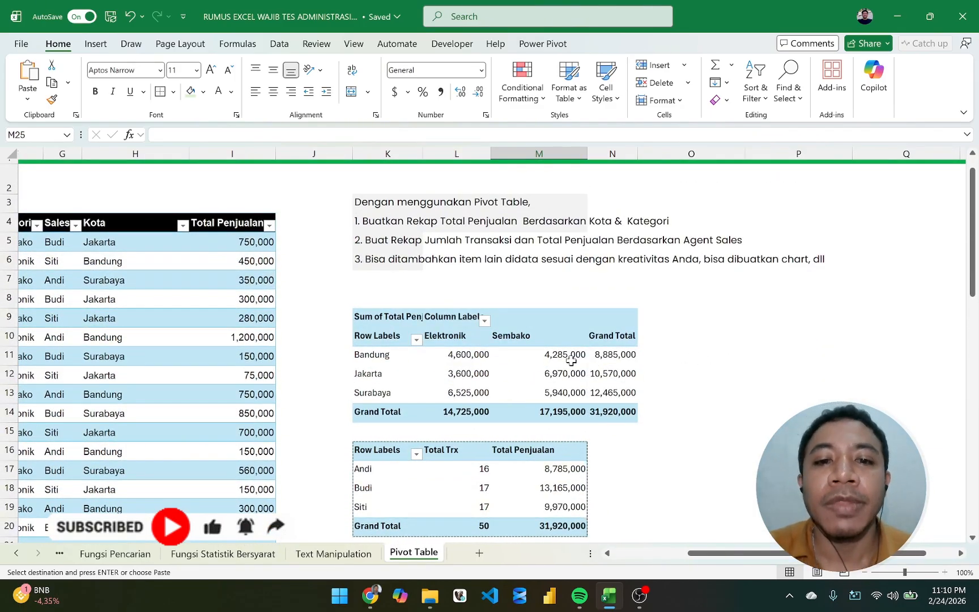
mouse_move(480, 360)
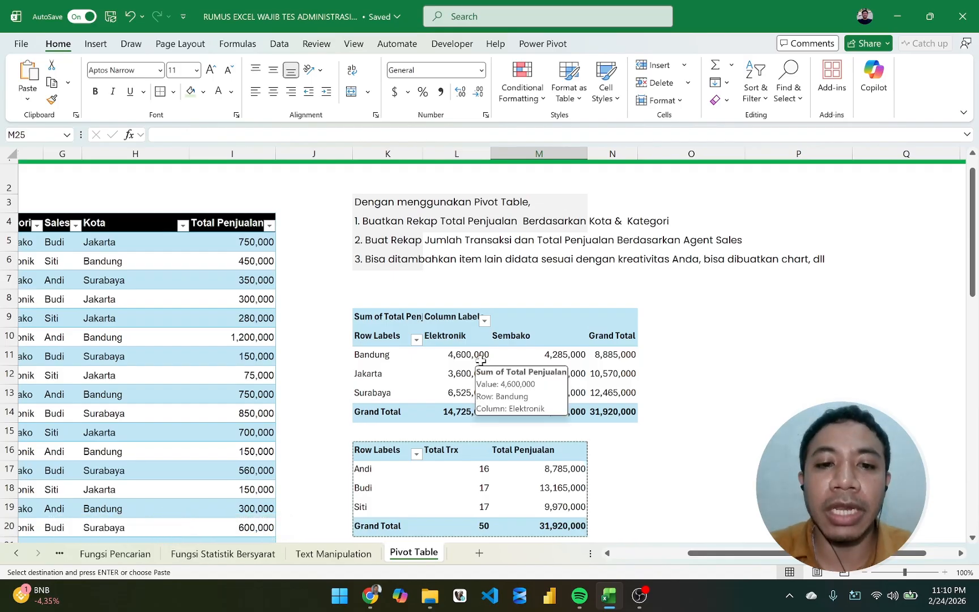
scroll(480, 361, "right", 1)
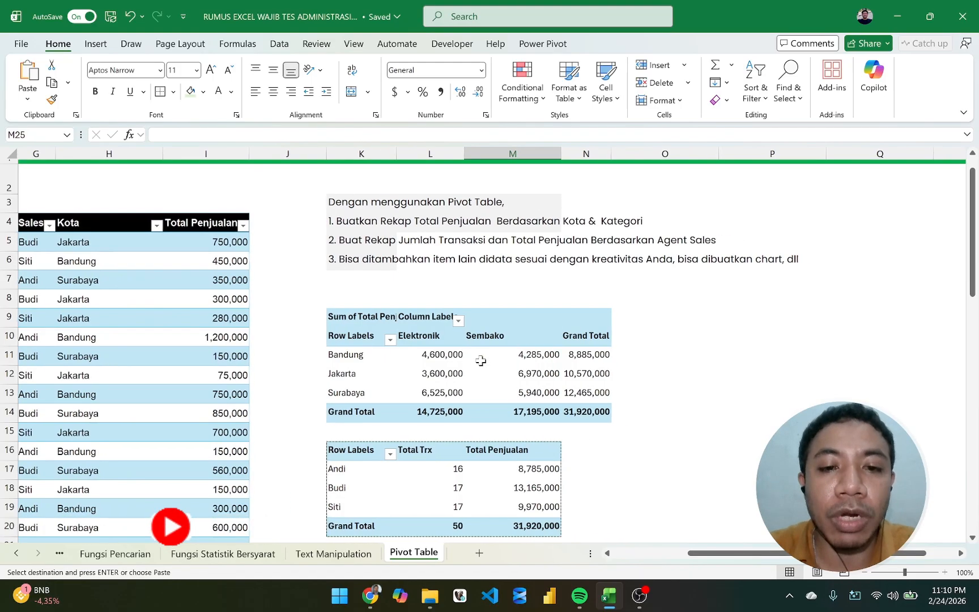
left_click(448, 356)
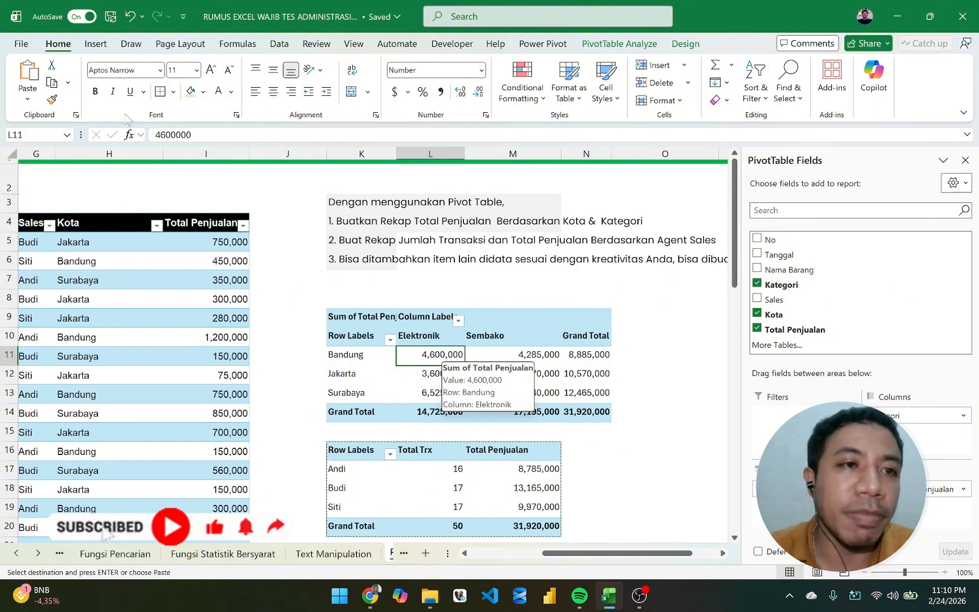
left_click(95, 44)
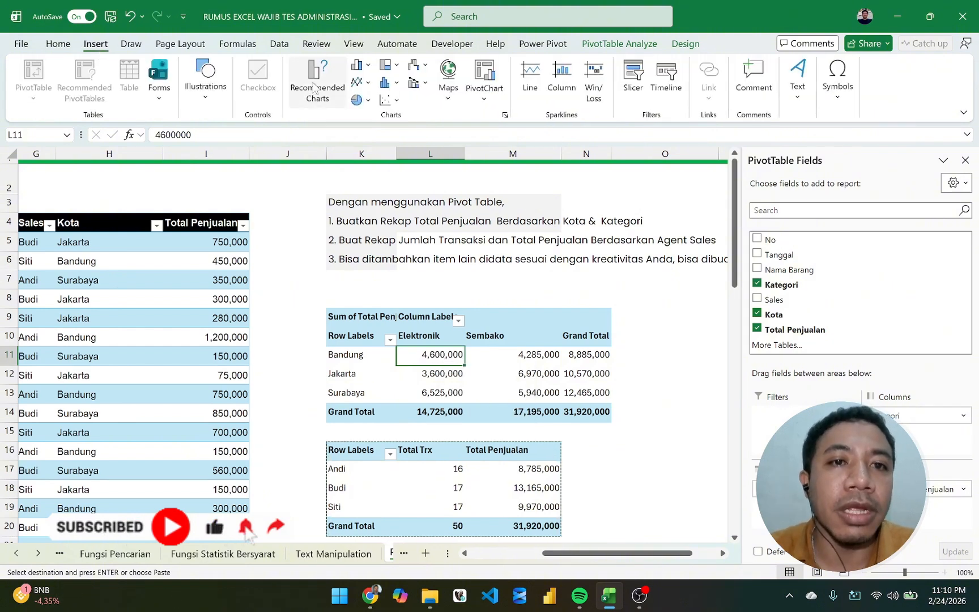
left_click(315, 85)
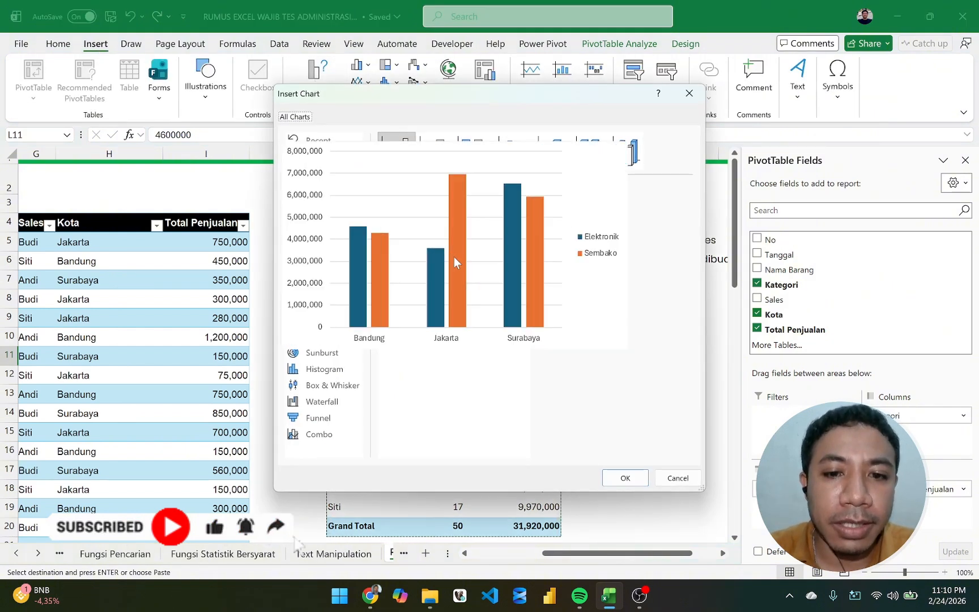
left_click(624, 478)
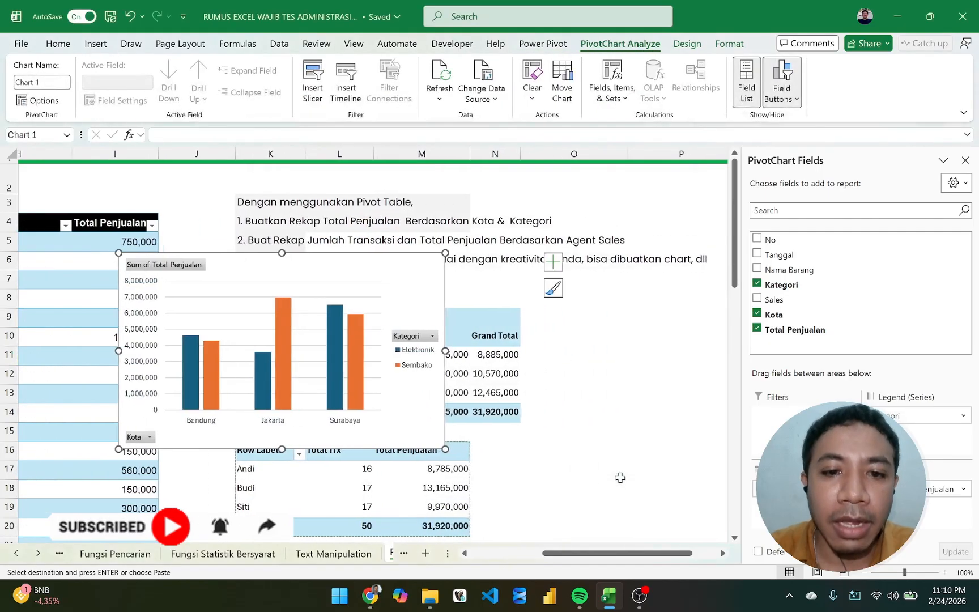
Move the column chart into the empty area beside the city and category PivotTable, starting at column O.
left_click_drag(437, 421, 663, 415)
scroll(663, 419, "right", 2)
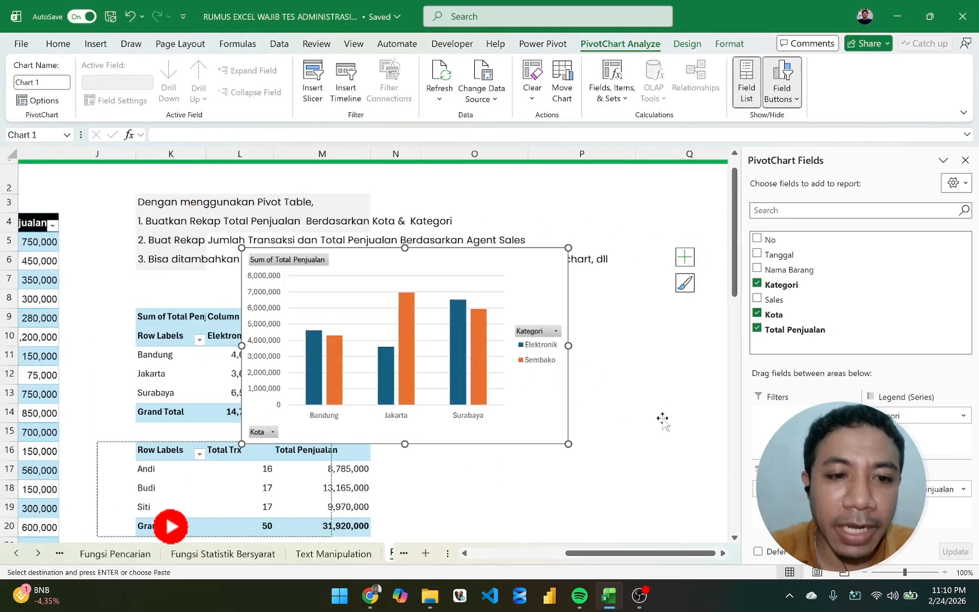
scroll(662, 420, "right", 1)
left_click_drag(485, 442, 690, 489)
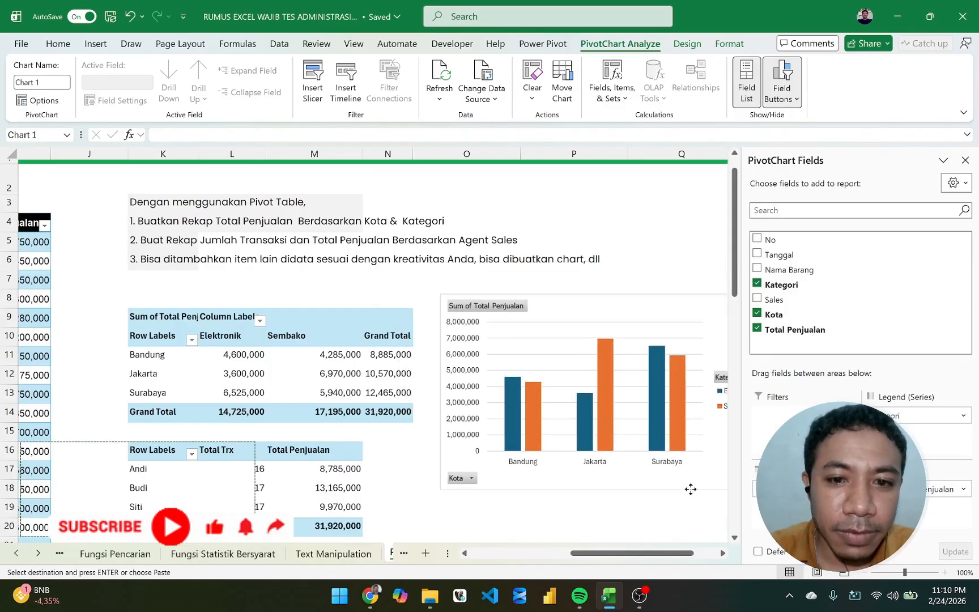
scroll(343, 374, "right", 3)
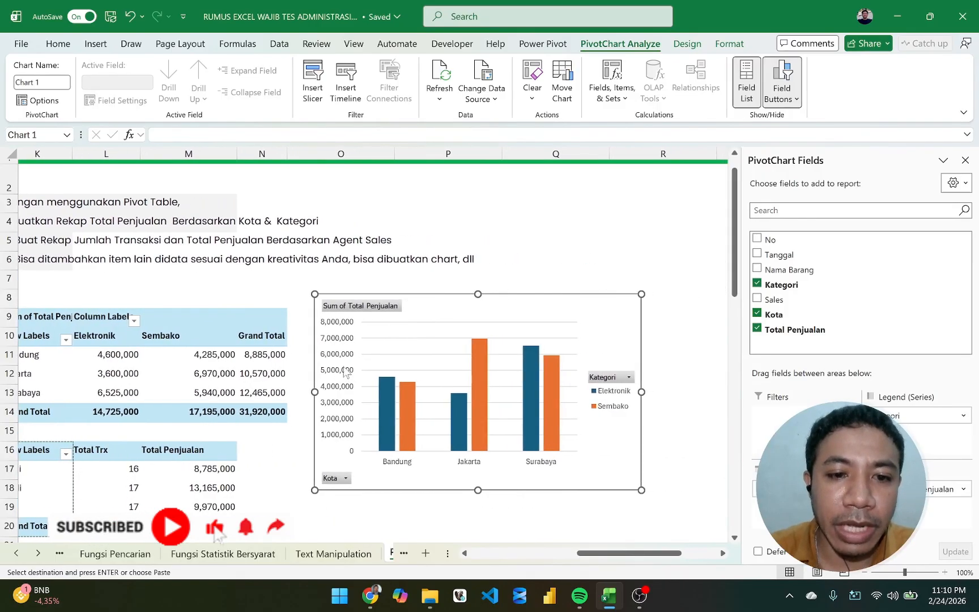
Remove all field buttons, the value axis and the gridlines from the column chart, and shorten it to end at about row 14.
right_click(378, 306)
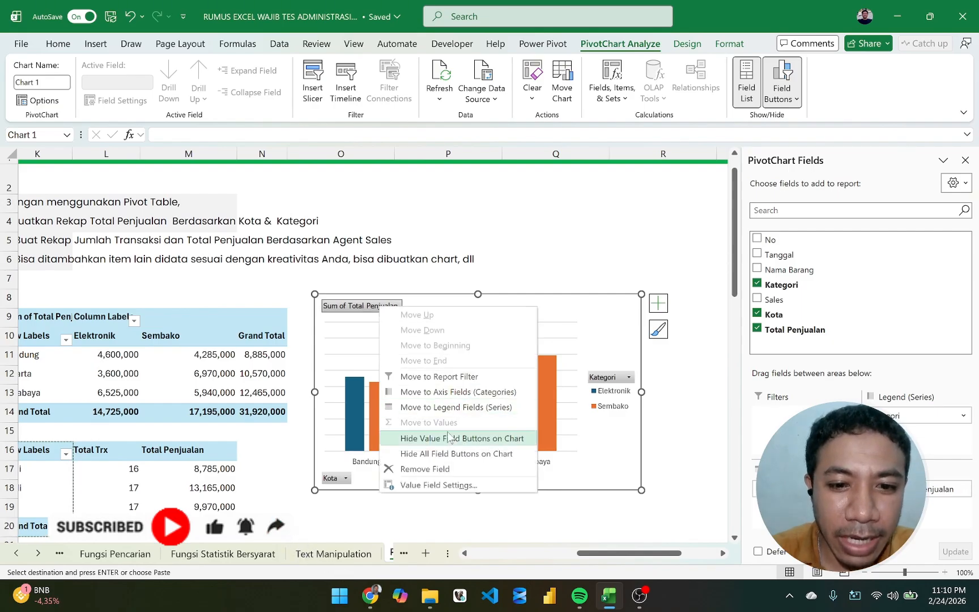
left_click(453, 453)
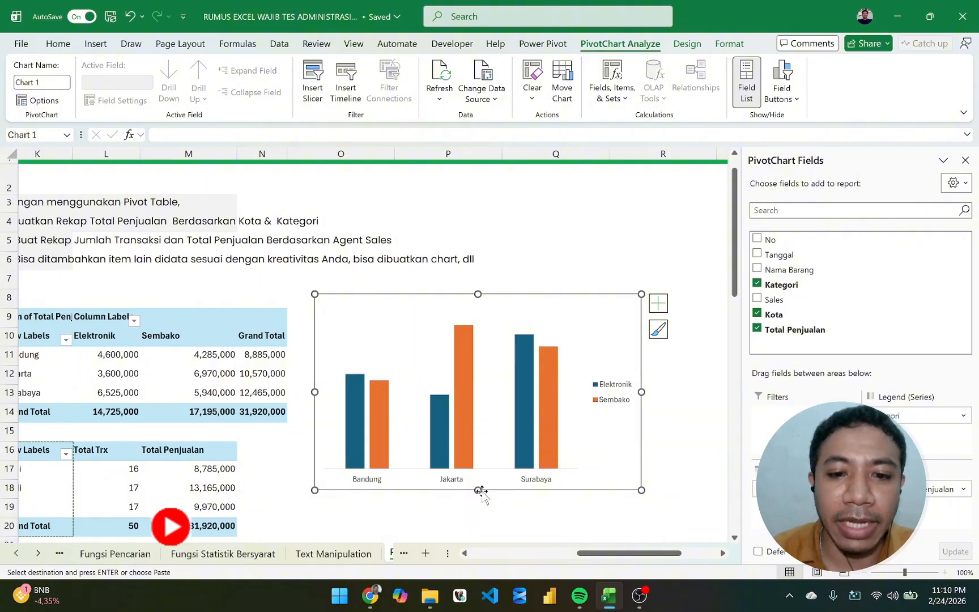
left_click_drag(480, 492, 468, 429)
scroll(589, 408, "left", 1)
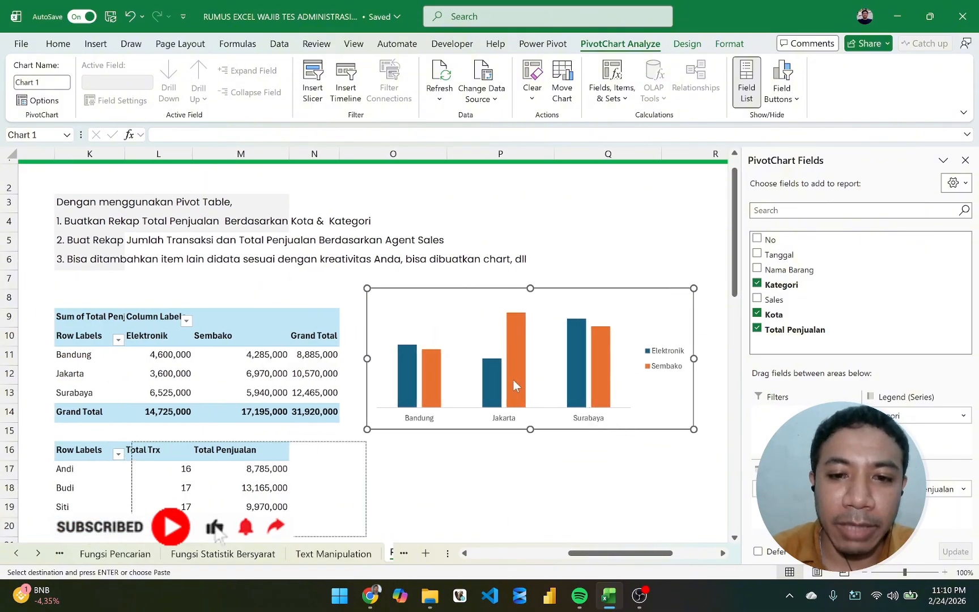
scroll(513, 381, "right", 2)
scroll(487, 368, "left", 2)
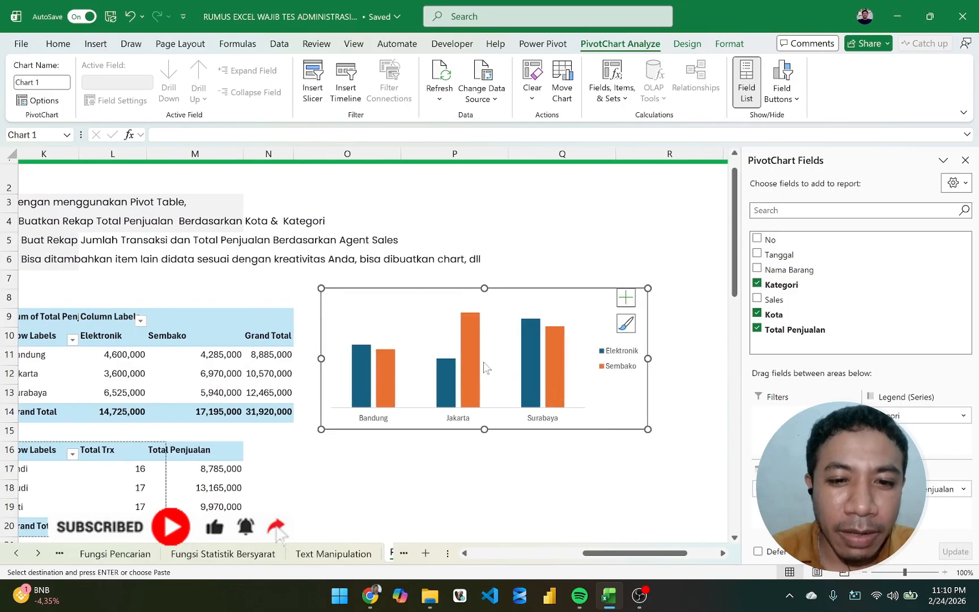
scroll(273, 374, "right", 1)
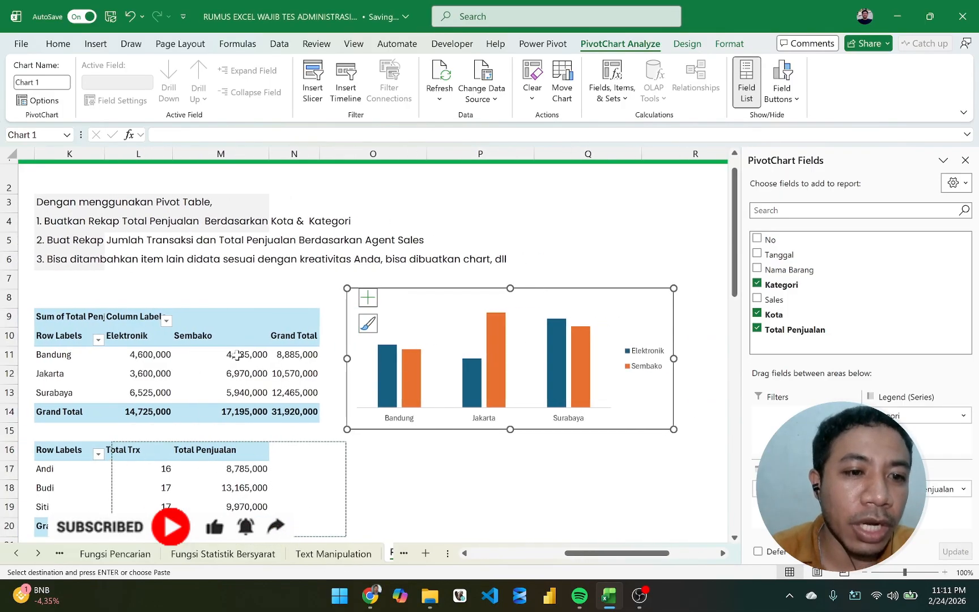
Add data labels to the column chart and widen the chart slightly.
left_click(690, 297)
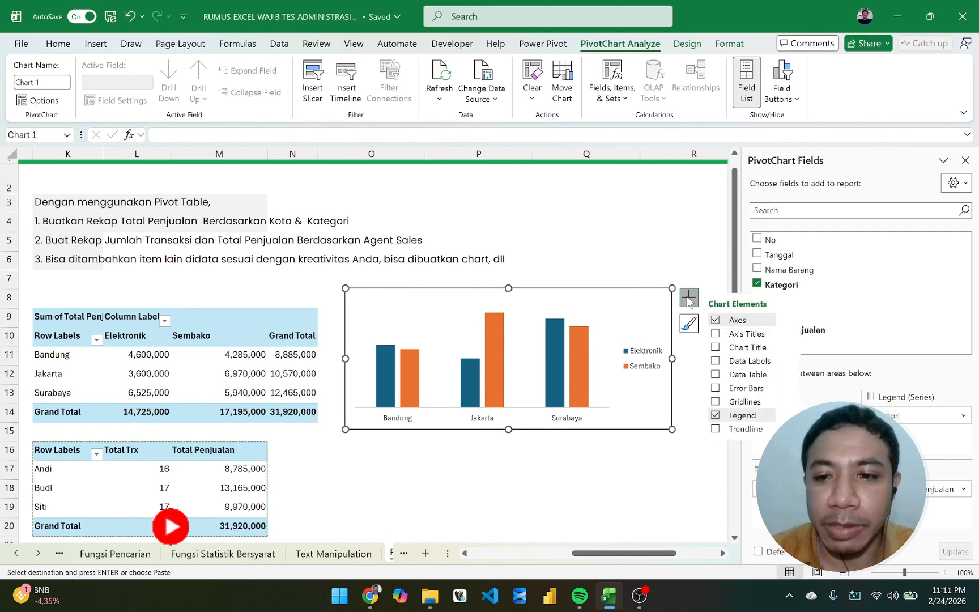
left_click(715, 361)
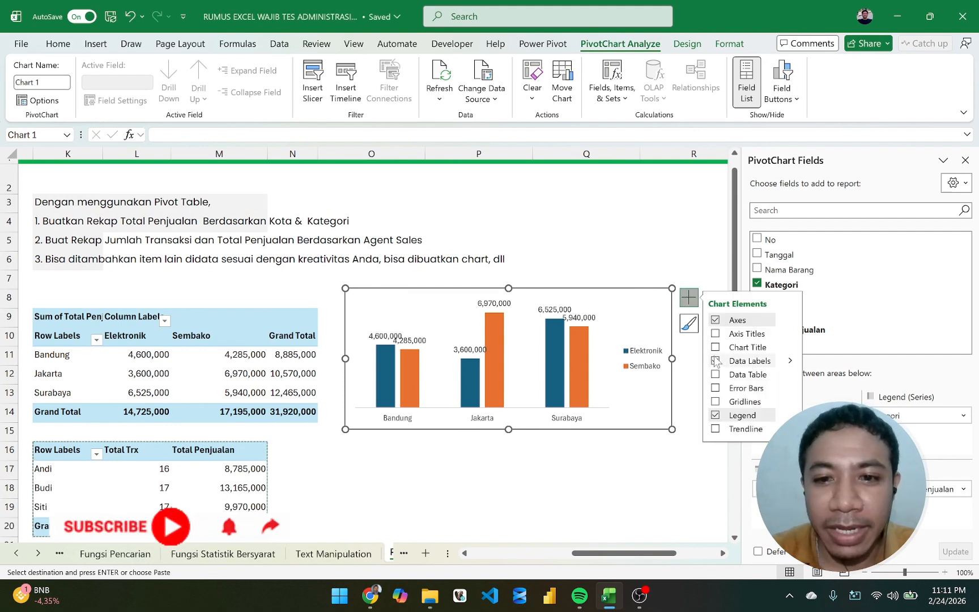
left_click_drag(672, 359, 710, 357)
Insert a clustered bar PivotChart based on the Nama Barang PivotTable and place it beside that table.
scroll(573, 391, "down", 2)
scroll(572, 391, "left", 1)
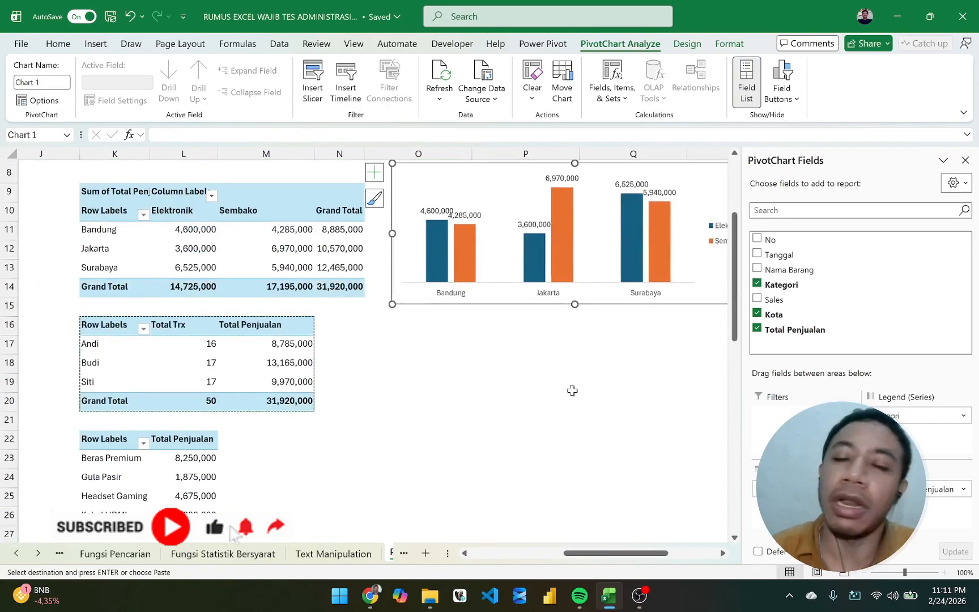
scroll(572, 390, "left", 1)
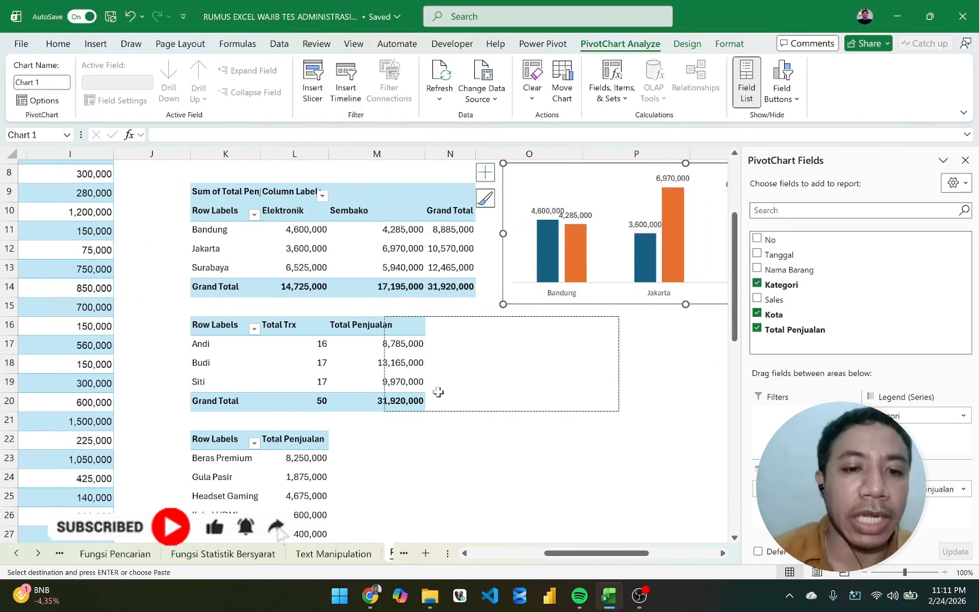
scroll(338, 424, "up", 1)
scroll(331, 437, "down", 3)
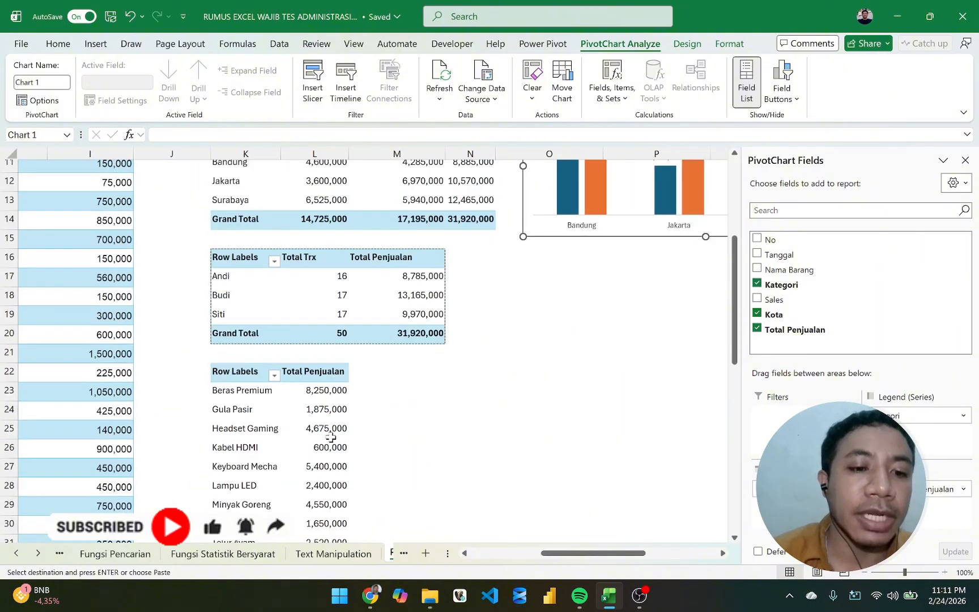
left_click(275, 432)
scroll(301, 417, "down", 1)
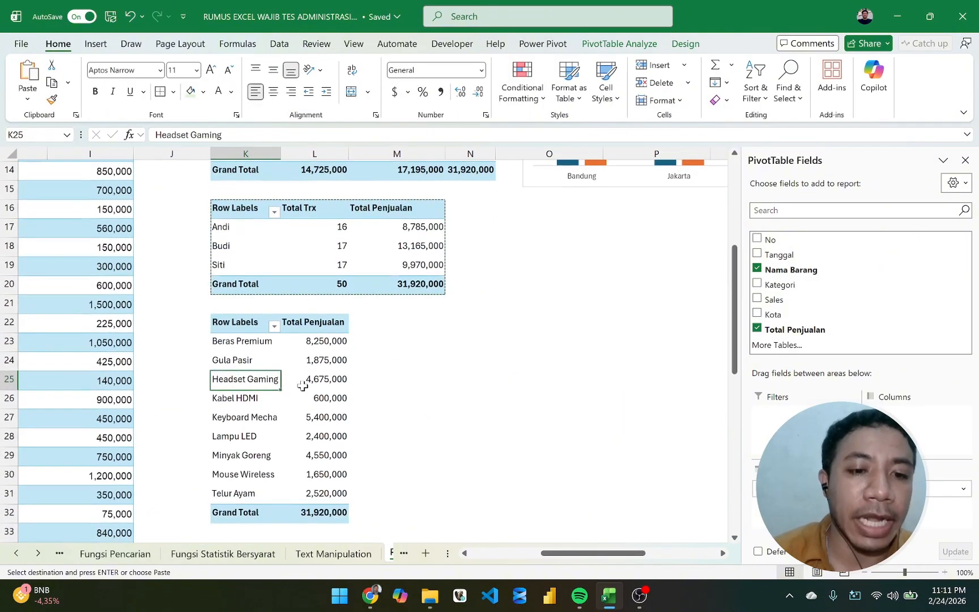
left_click(318, 379)
left_click(95, 46)
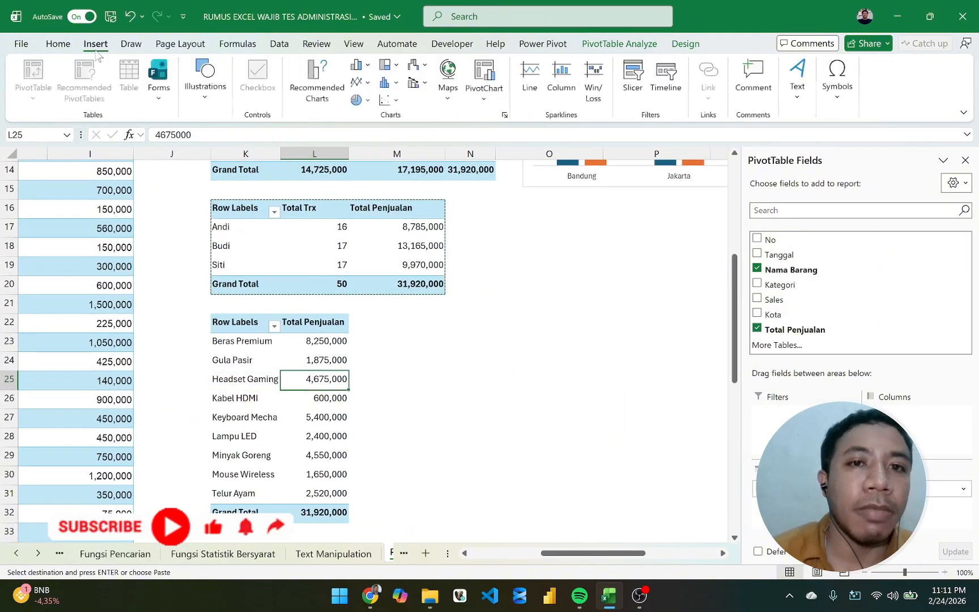
left_click(316, 91)
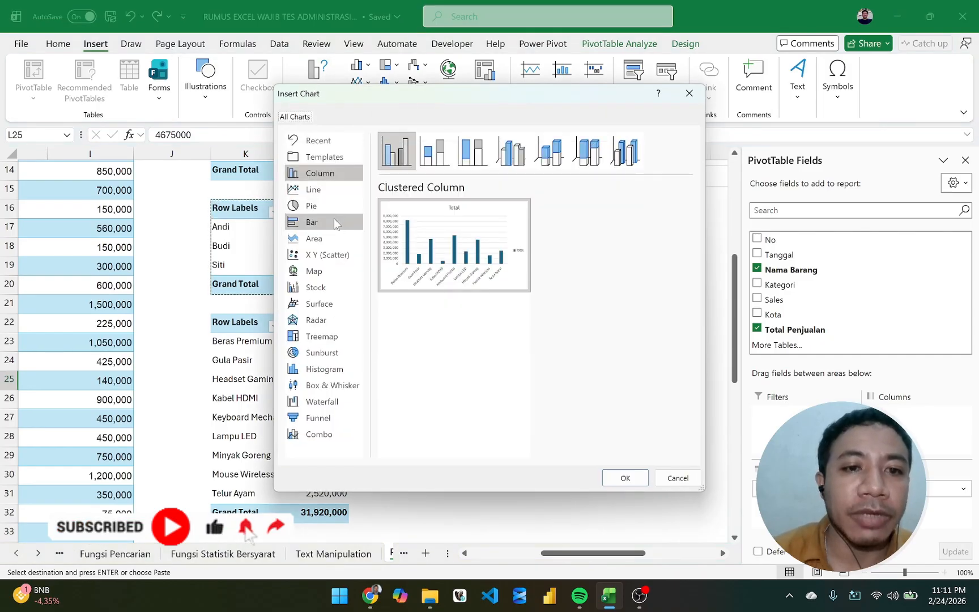
left_click(334, 221)
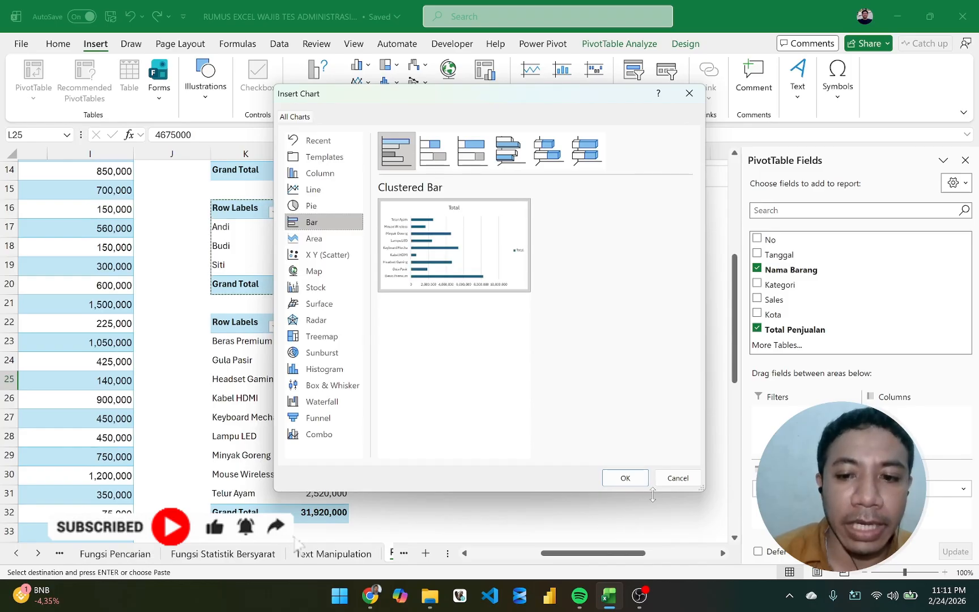
left_click(626, 478)
scroll(516, 378, "down", 1)
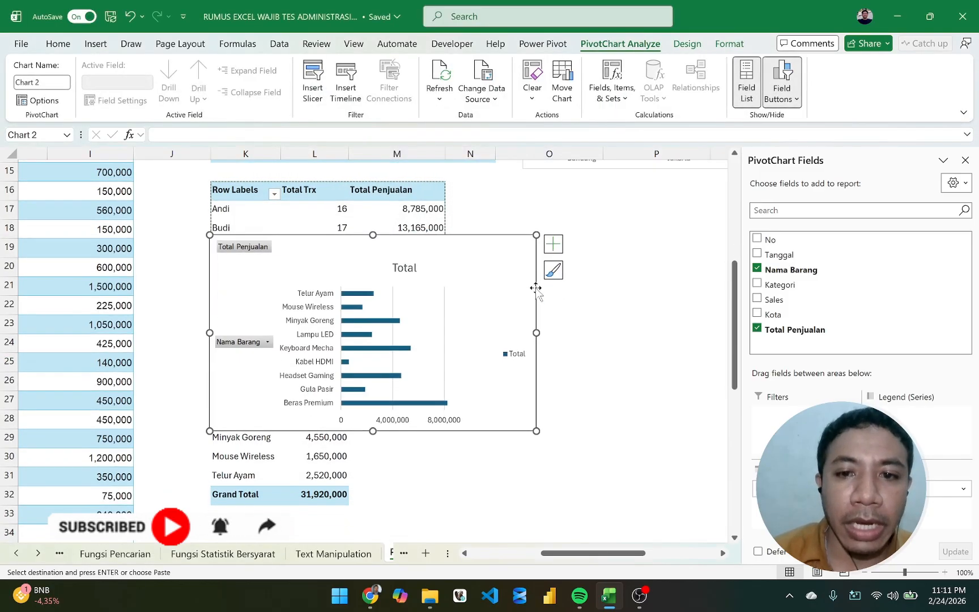
left_click_drag(535, 289, 717, 311)
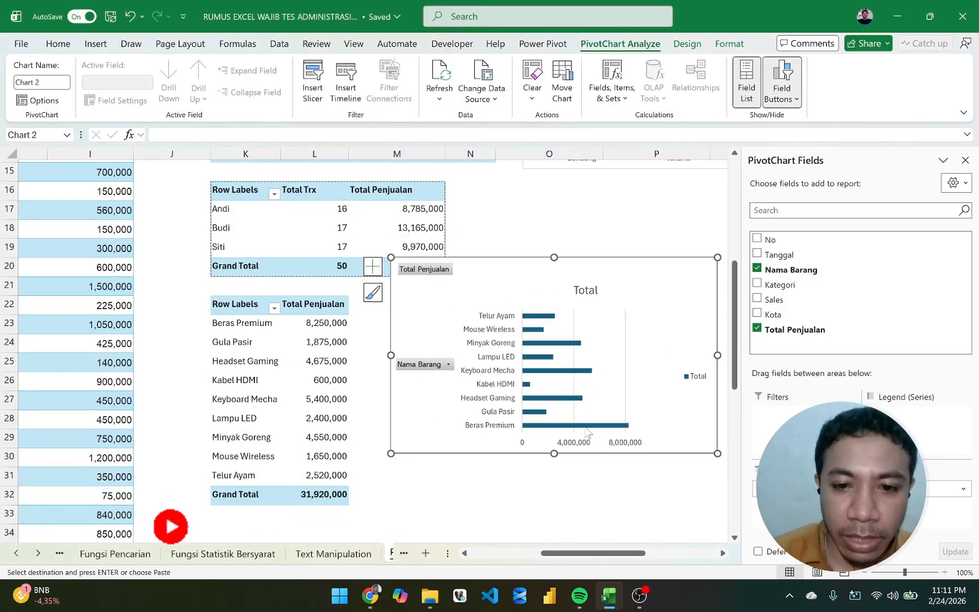
Sort the products in the Nama Barang PivotTable in ascending order by Total Penjualan.
left_click(323, 361)
left_click(275, 308)
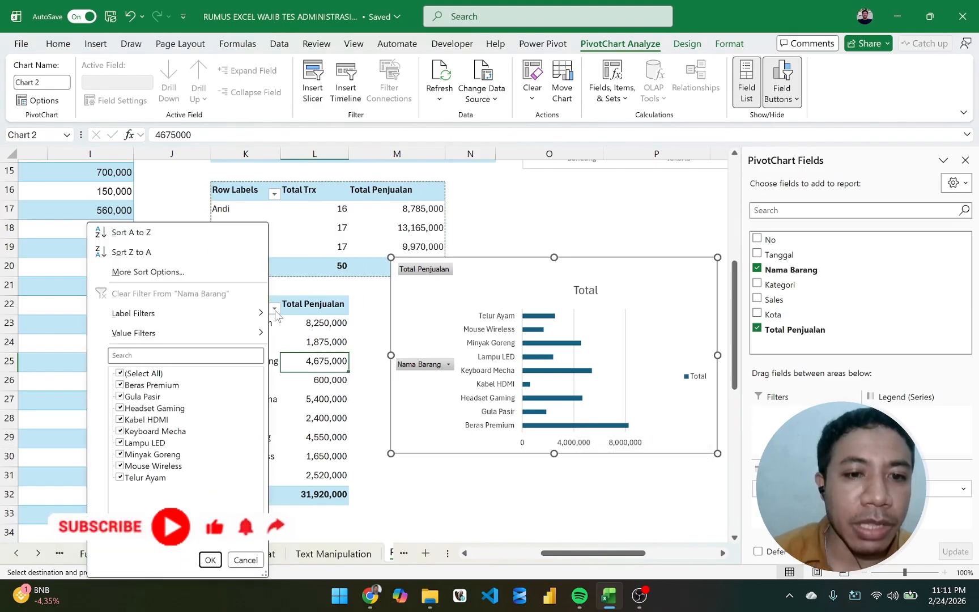
mouse_move(211, 335)
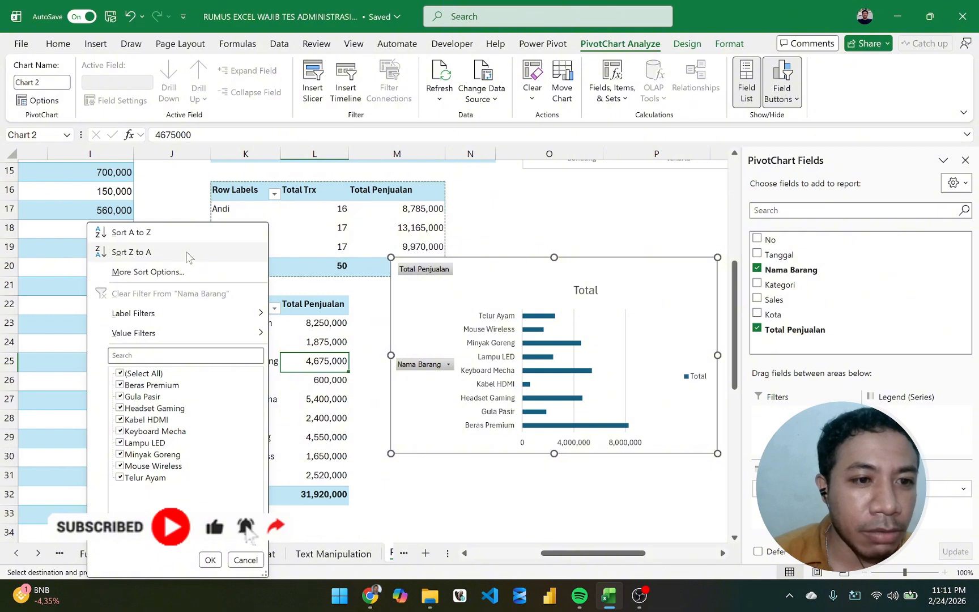
left_click(183, 271)
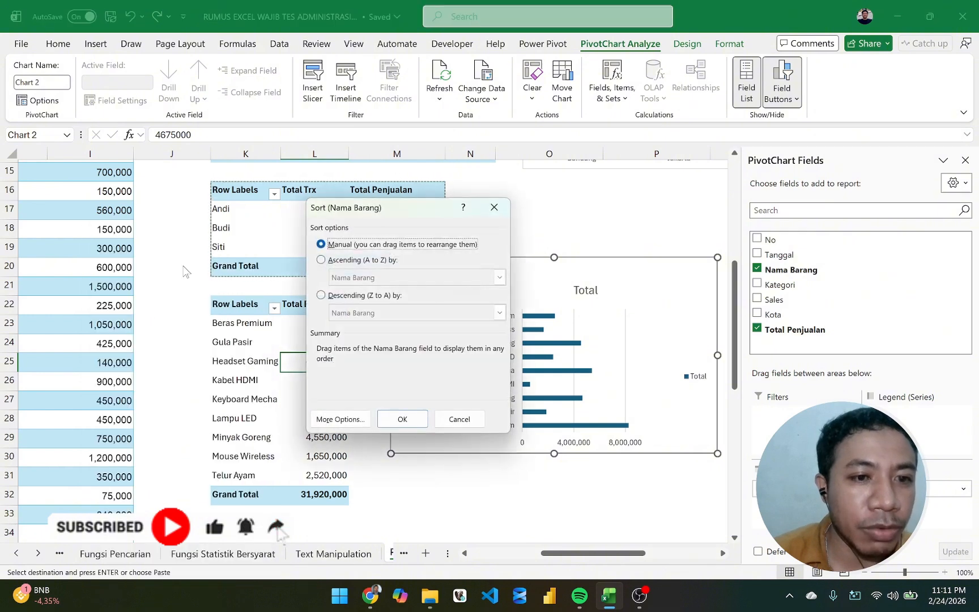
left_click(367, 296)
left_click(369, 314)
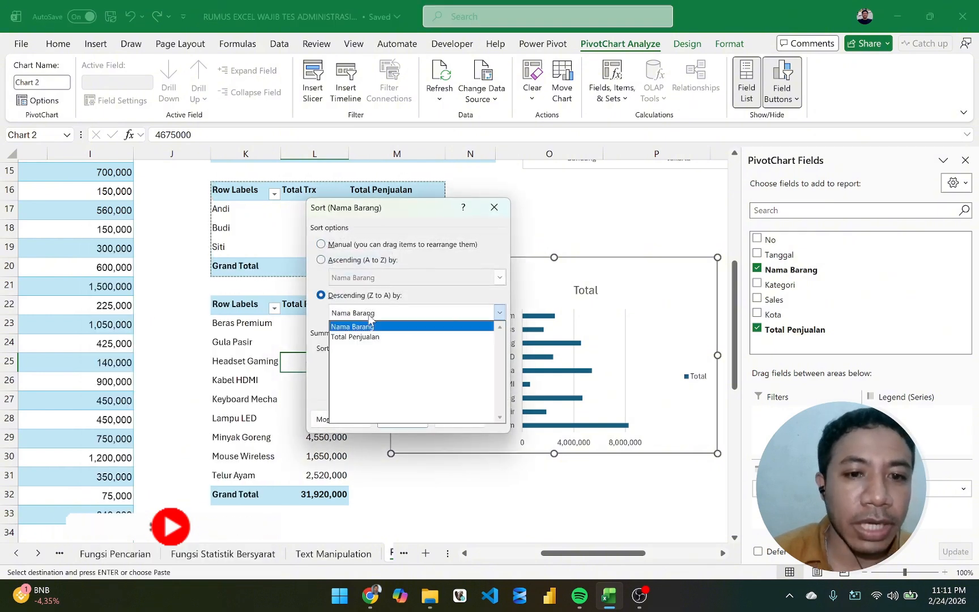
left_click(366, 337)
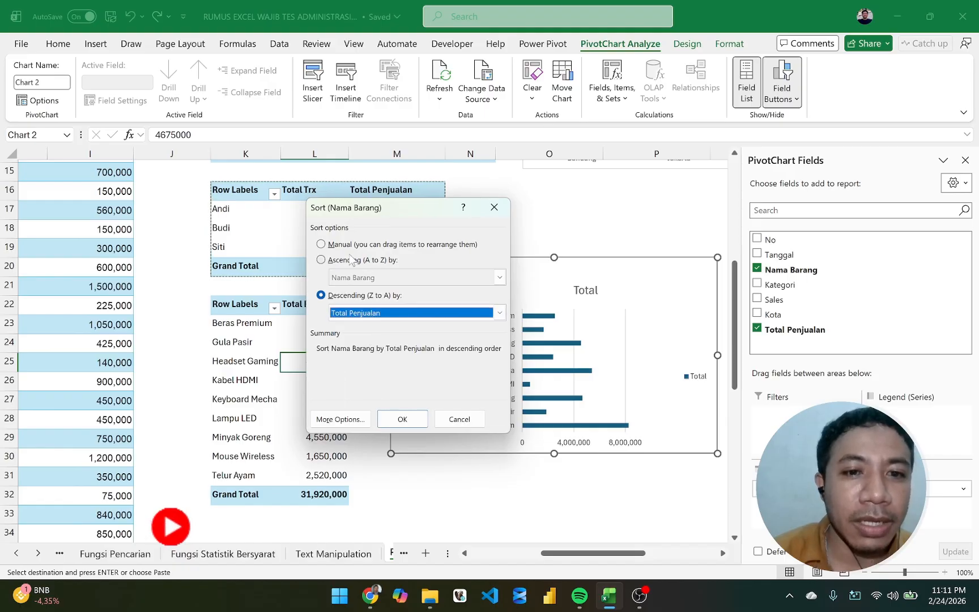
left_click(353, 260)
left_click(363, 276)
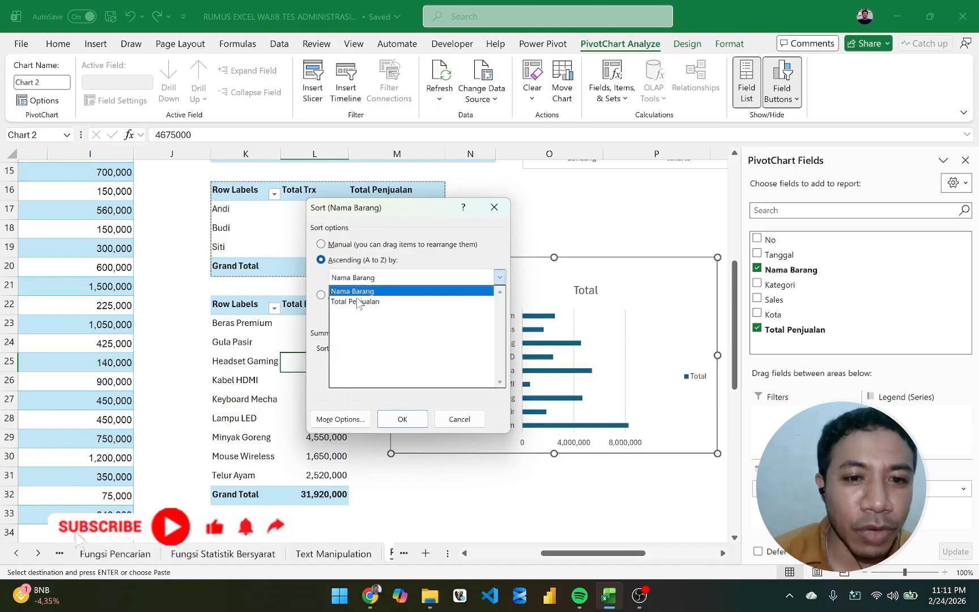
left_click(363, 299)
left_click(418, 421)
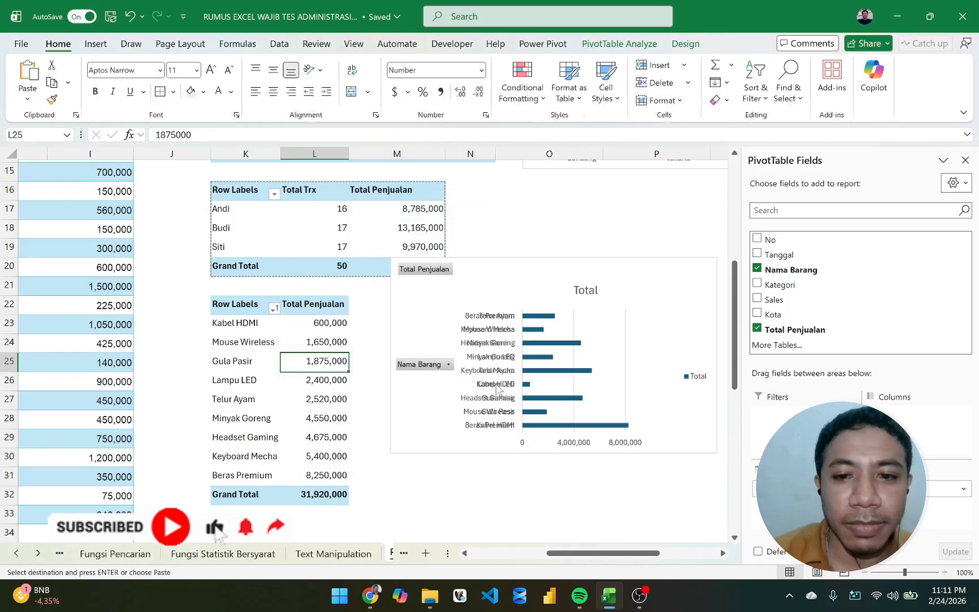
Make the product bar chart taller so that it ends at about row 33.
scroll(496, 392, "right", 1)
left_click(519, 451)
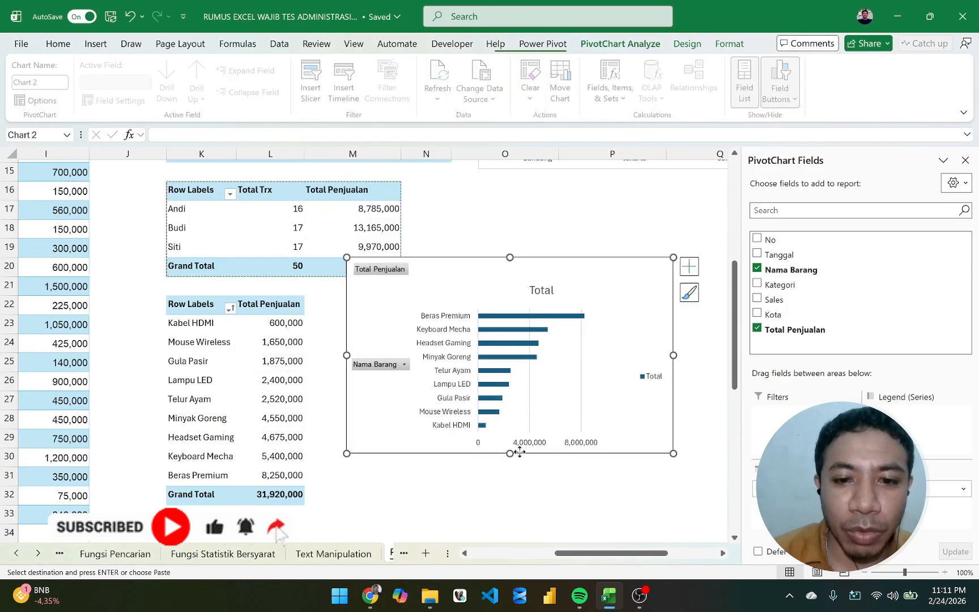
left_click_drag(512, 453, 506, 523)
scroll(502, 520, "right", 1)
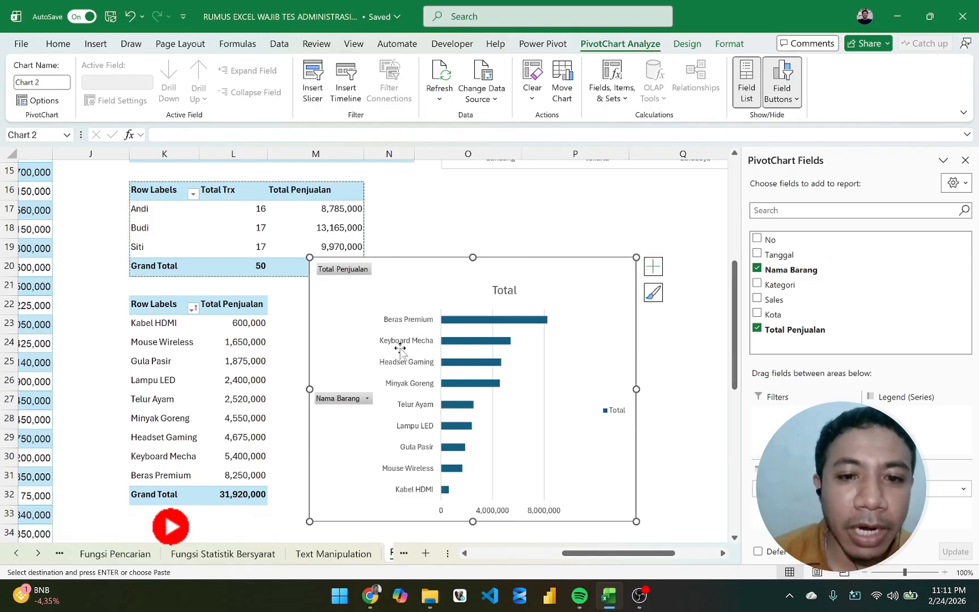
Add data labels to the product bar chart and widen the chart slightly.
scroll(425, 450, "down", 1)
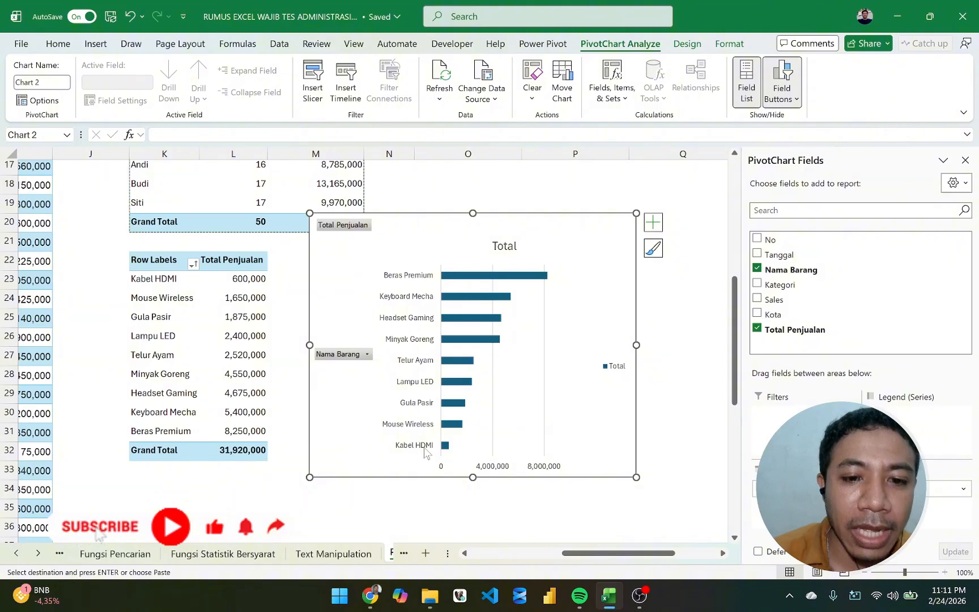
left_click(654, 227)
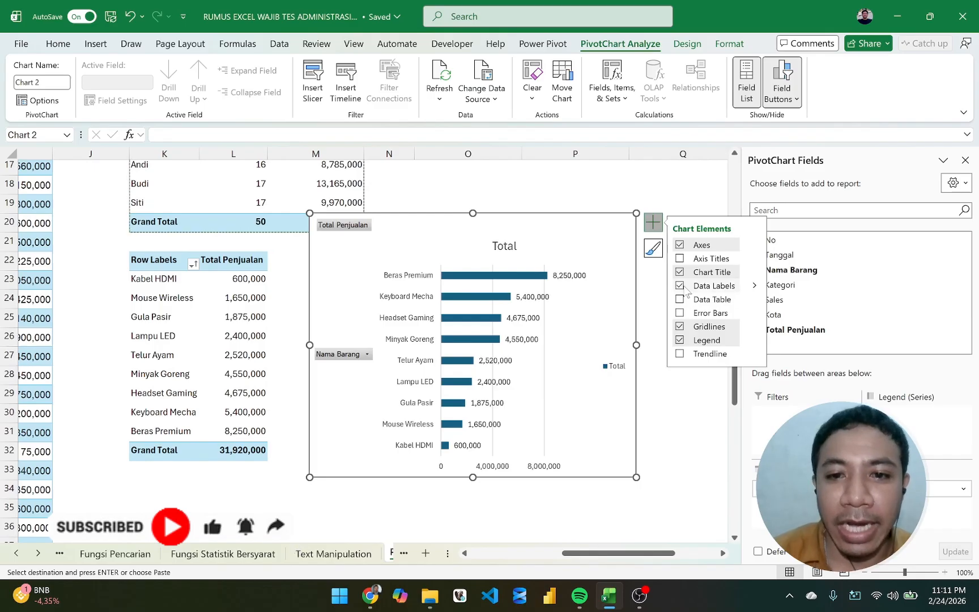
left_click_drag(636, 345, 661, 345)
left_click(683, 341)
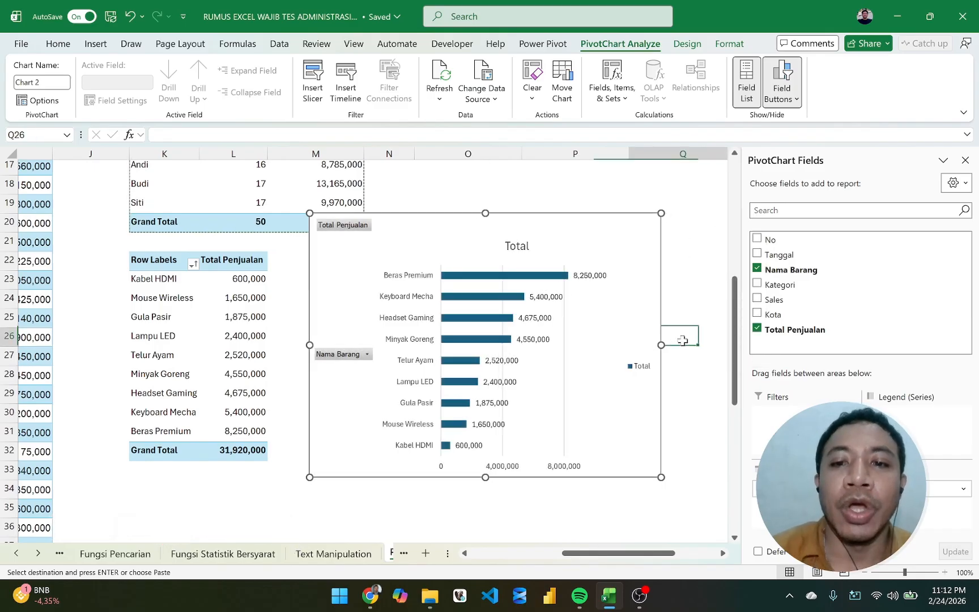
Search the recent workbooks for "das" and open Superstore Sales Dashboard - V2.xlsx.
scroll(652, 320, "up", 4)
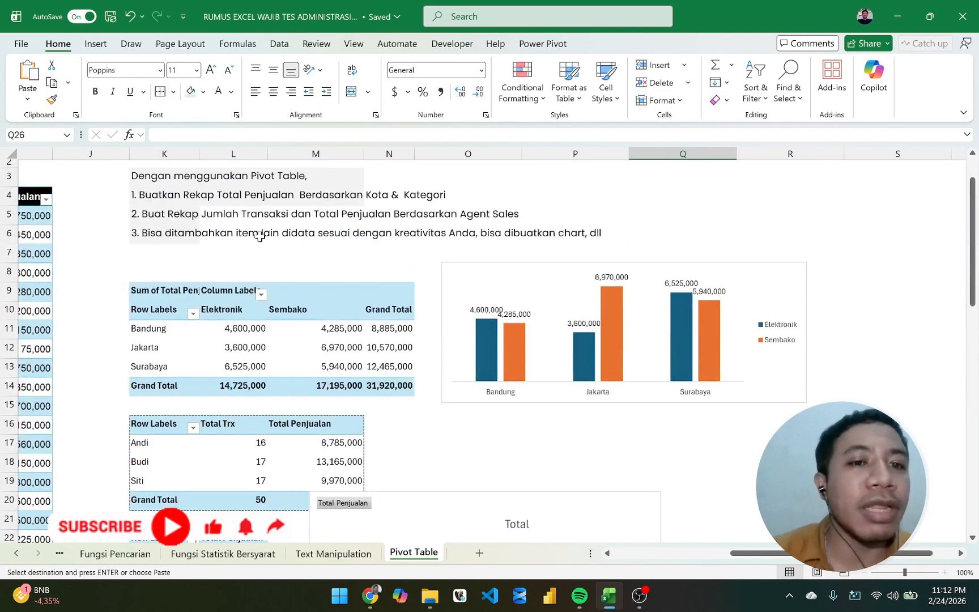
scroll(303, 169, "left", 5)
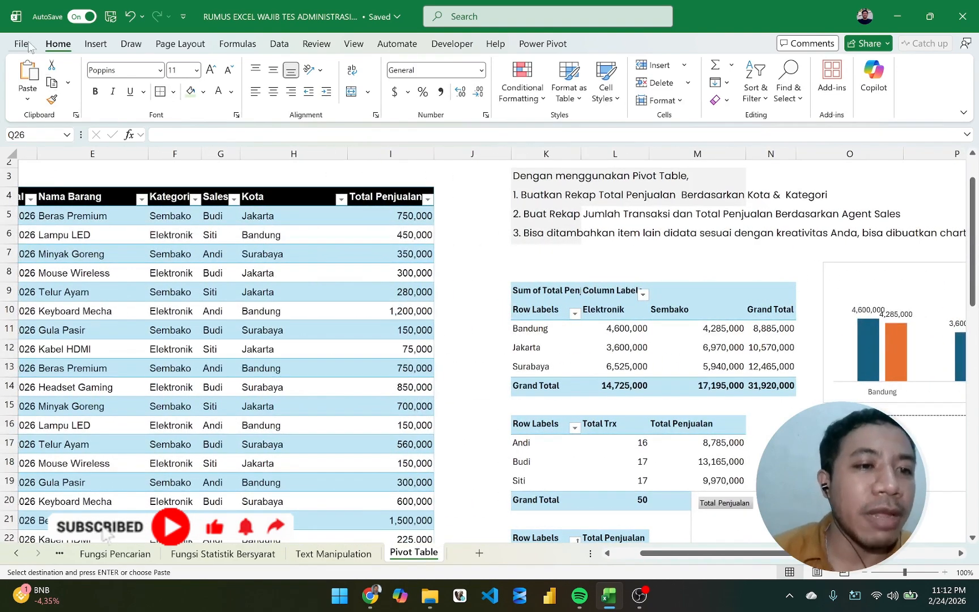
left_click(29, 44)
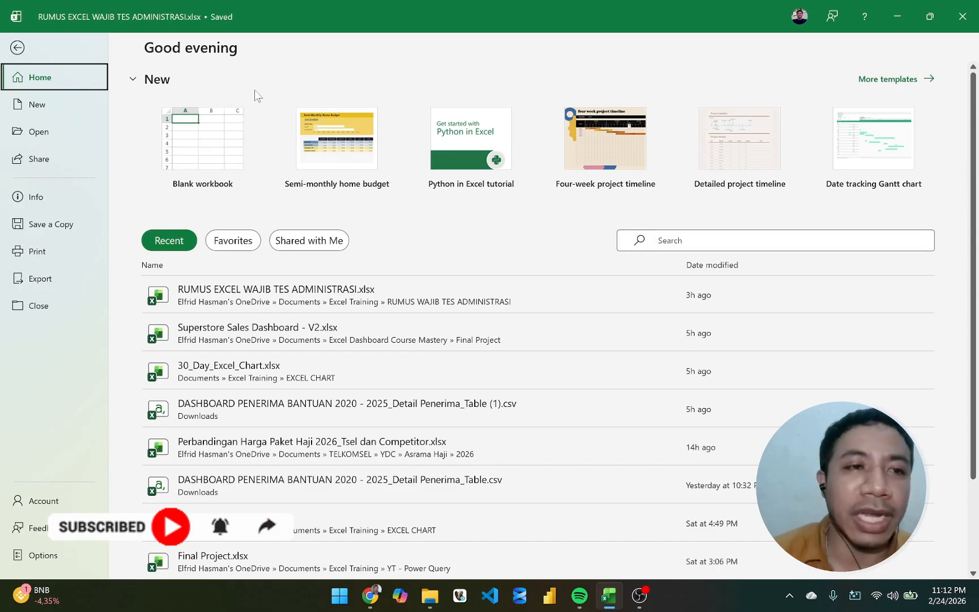
left_click(663, 243)
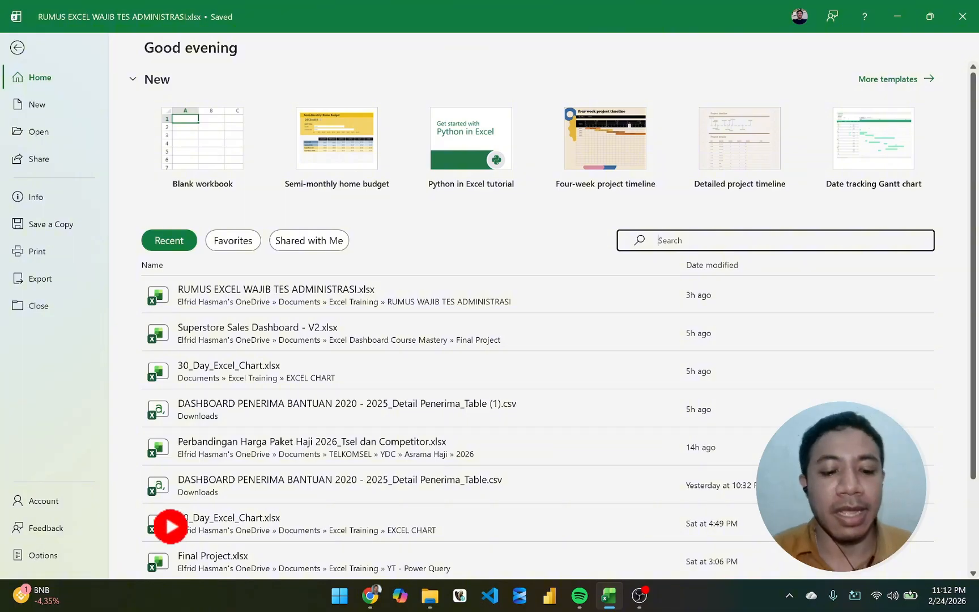
type("das")
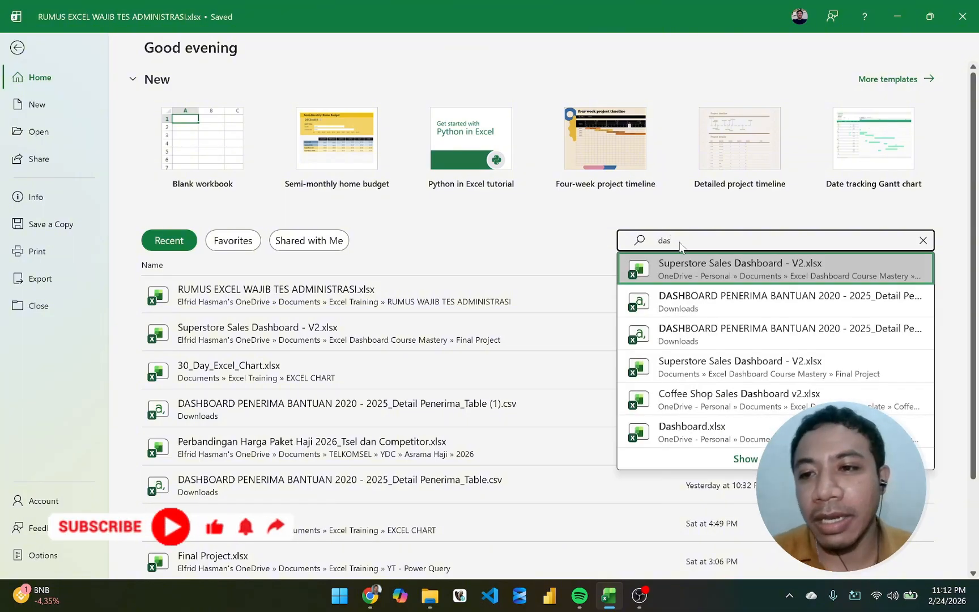
key("Return")
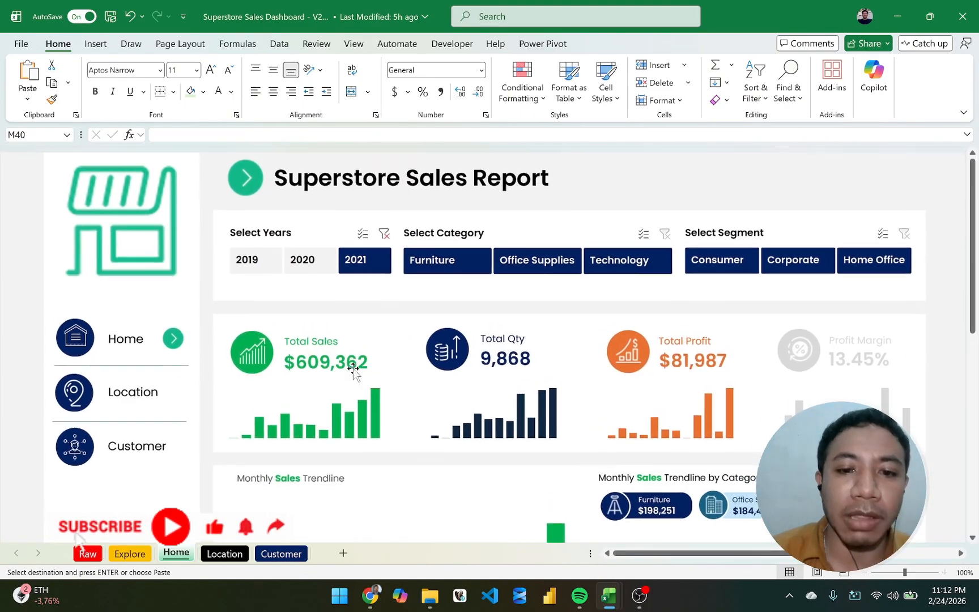
Go to the Home page of the Superstore dashboard and switch the workbook to full-screen mode.
scroll(217, 324, "down", 2)
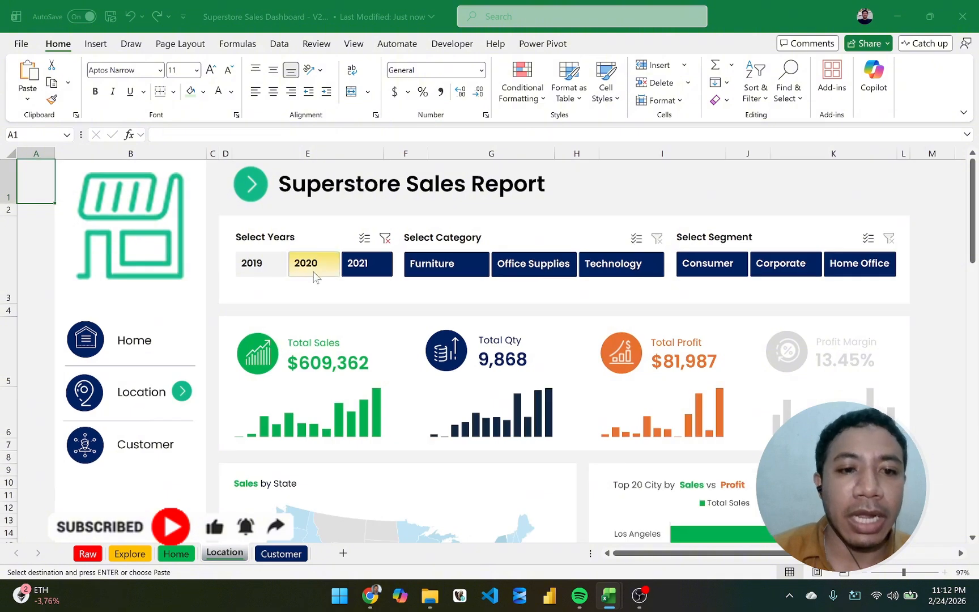
left_click(150, 344)
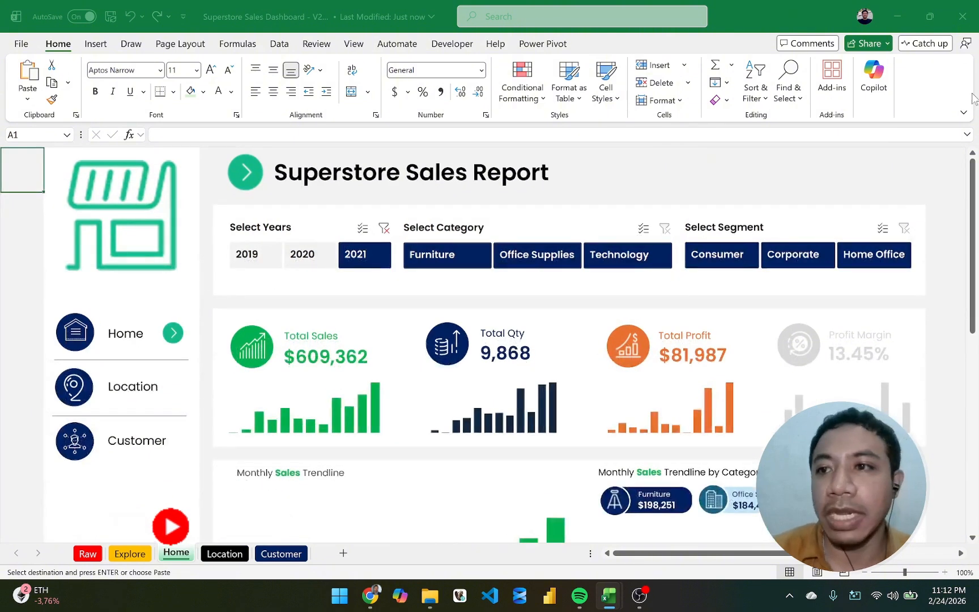
left_click(964, 112)
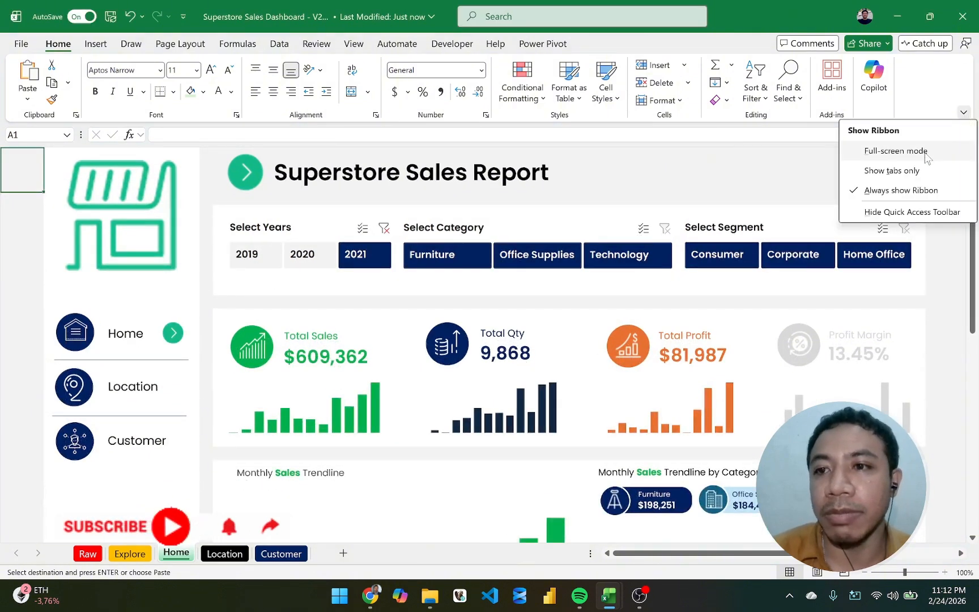
left_click(889, 151)
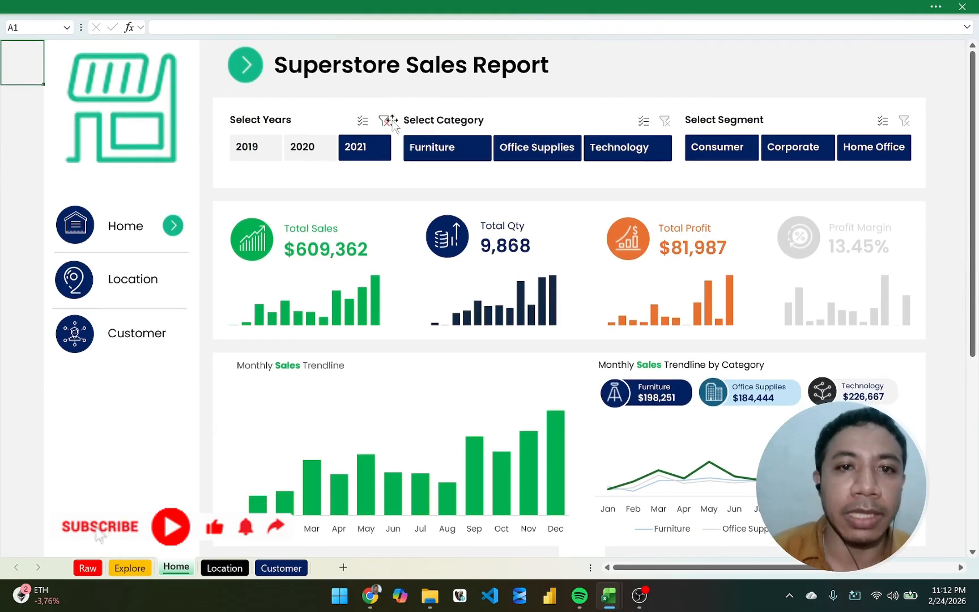
Filter the dashboard to year 2021 and the Furniture category, switch the category to Office Supplies, and review the Home page charts.
left_click(372, 148)
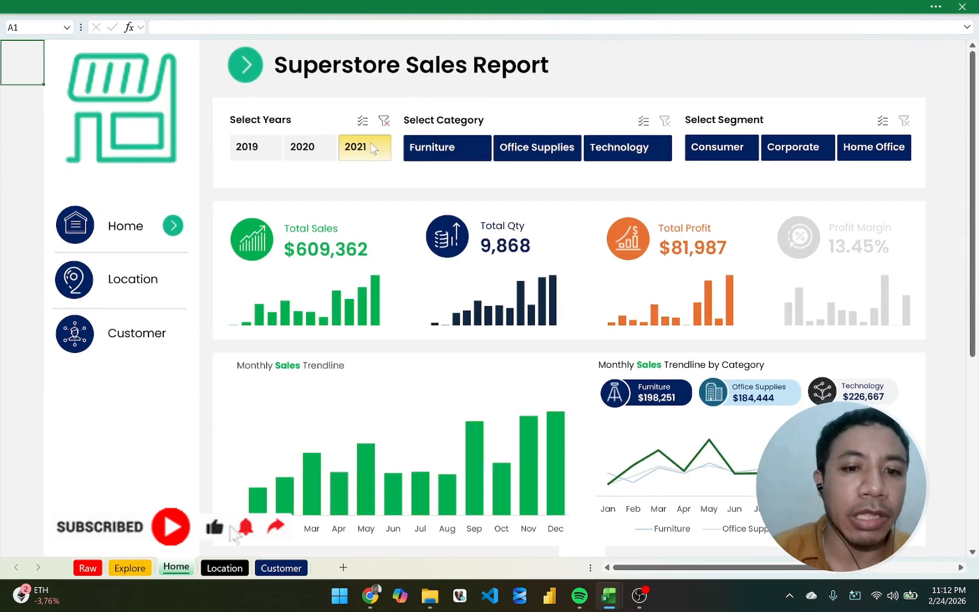
left_click(442, 151)
left_click(553, 151)
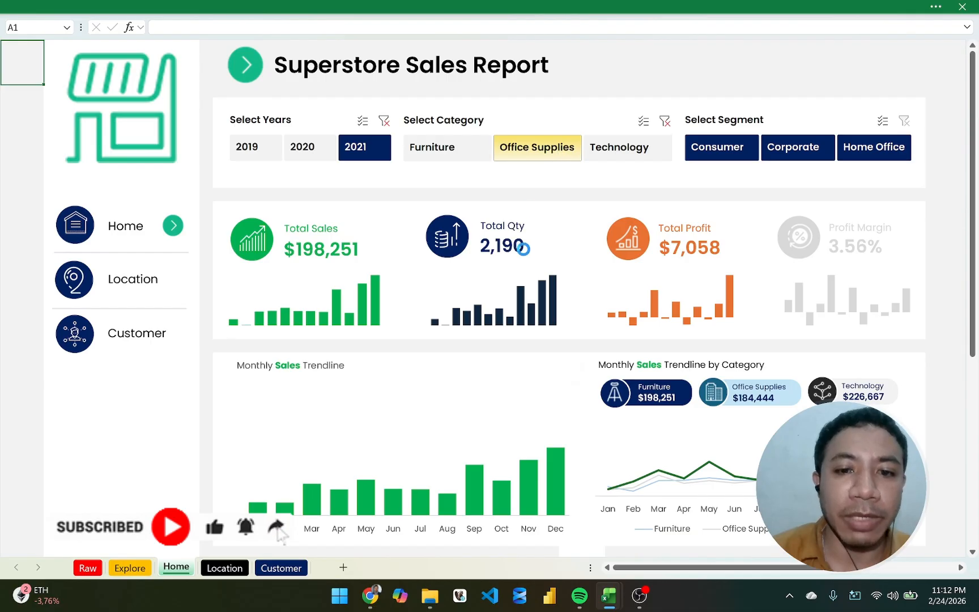
scroll(522, 248, "down", 8)
scroll(341, 255, "up", 8)
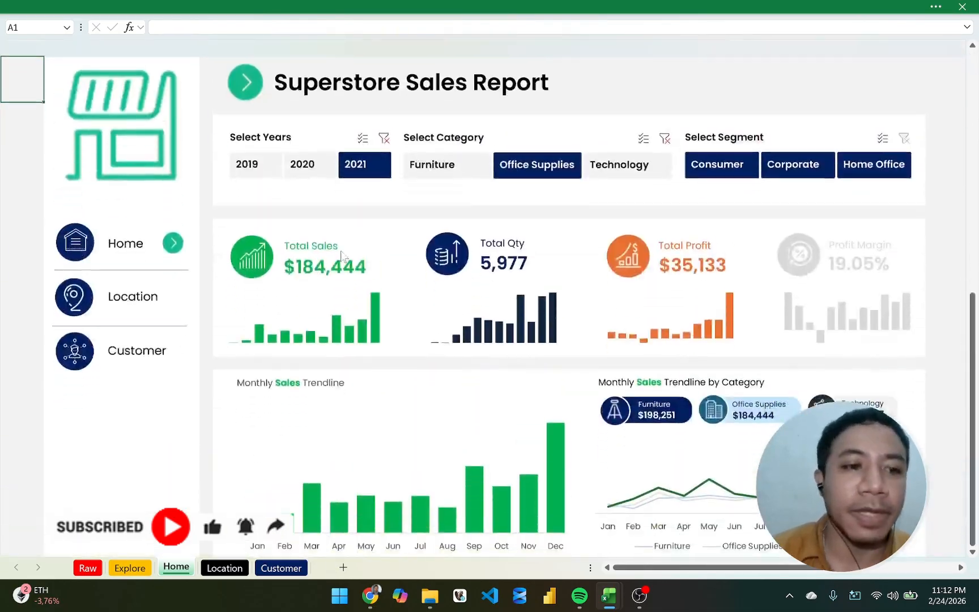
Examine the dashboard's Location page with its state map and city chart, and open the Customer page.
left_click(135, 292)
scroll(476, 304, "down", 6)
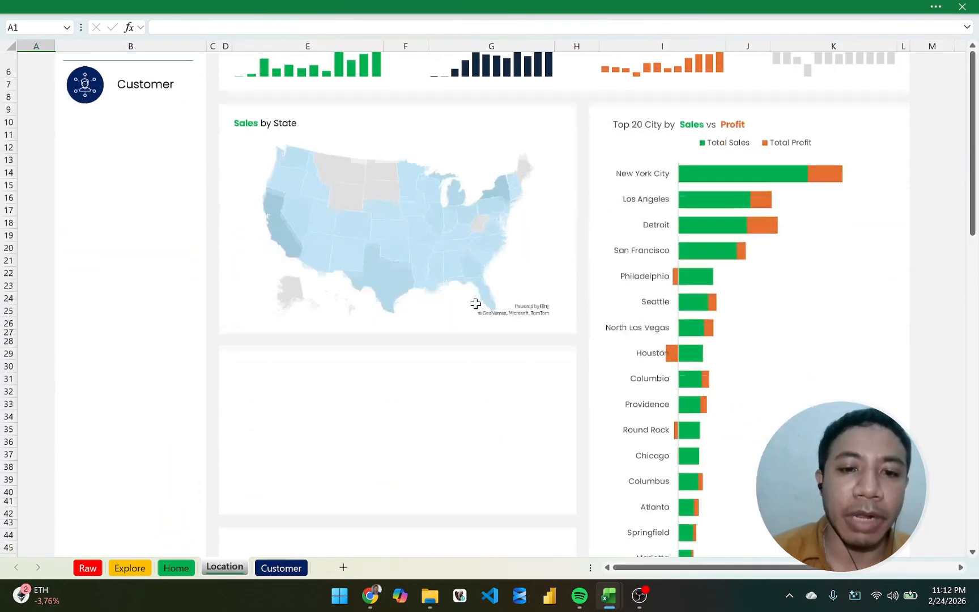
scroll(476, 304, "down", 5)
scroll(476, 305, "up", 7)
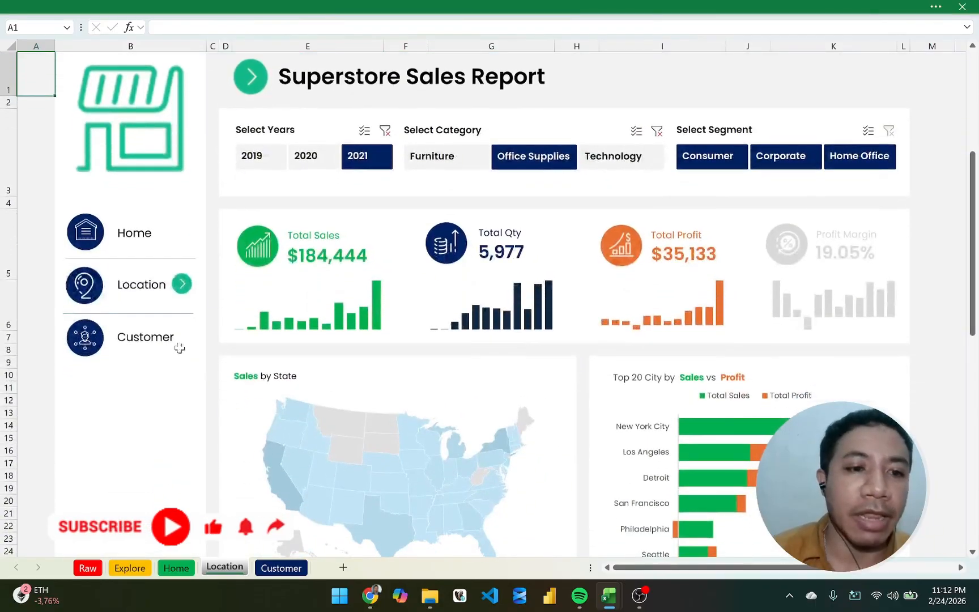
left_click(165, 339)
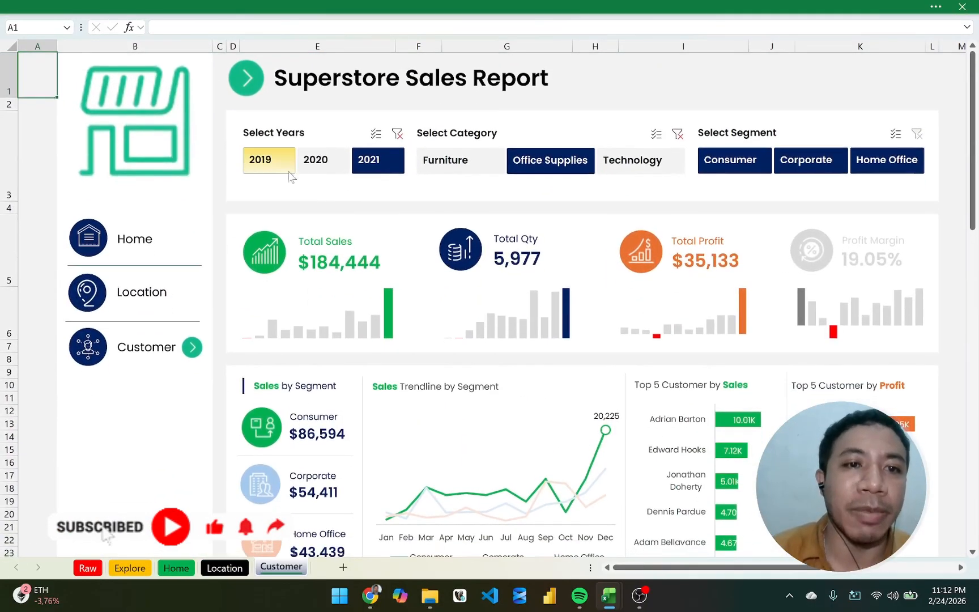